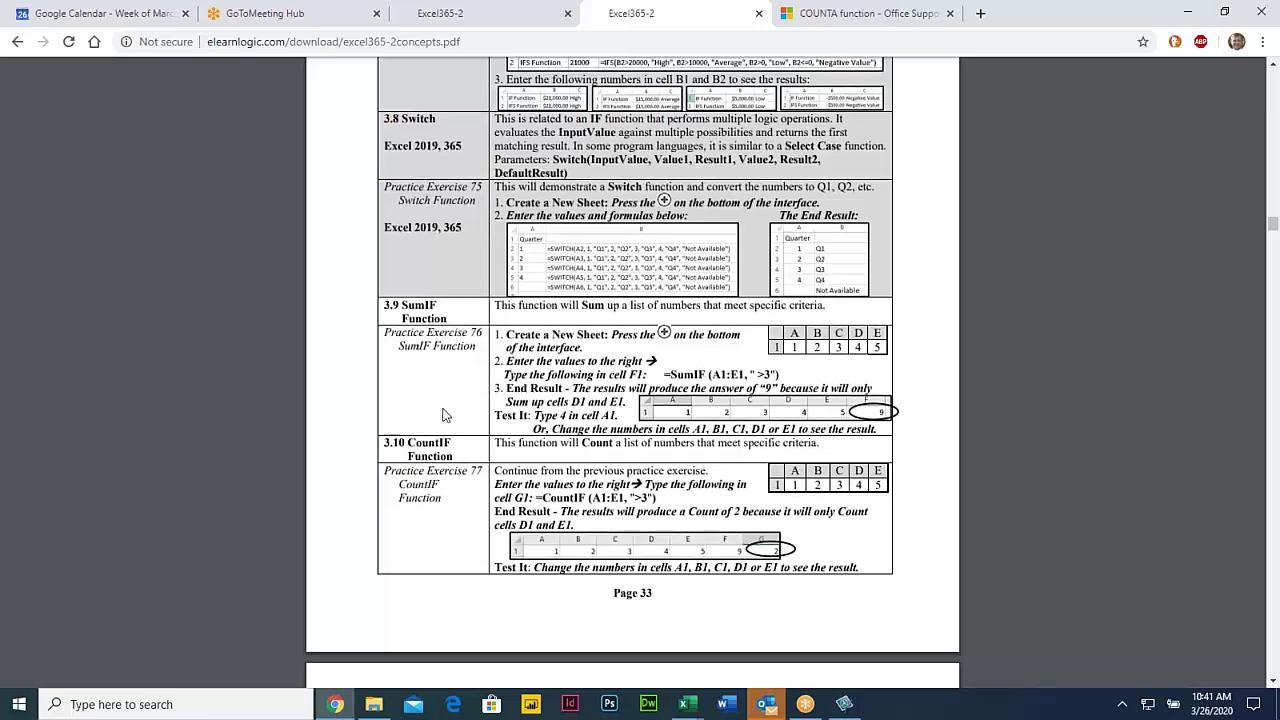
Find Section 2: Lookup Functions in the workbook PDF and review the 3.18 VLookup and 3.19 HLookup concepts.
scroll(412, 314, "down", 6)
scroll(445, 410, "down", 13)
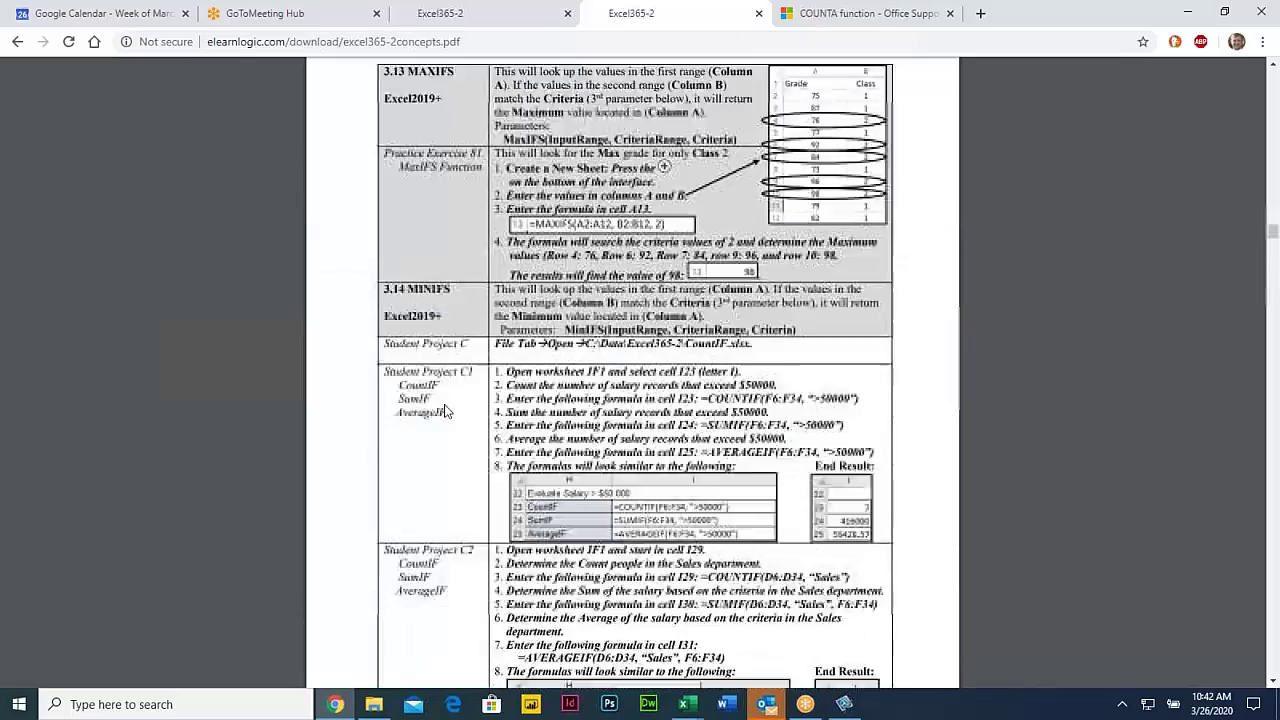
scroll(447, 410, "down", 13)
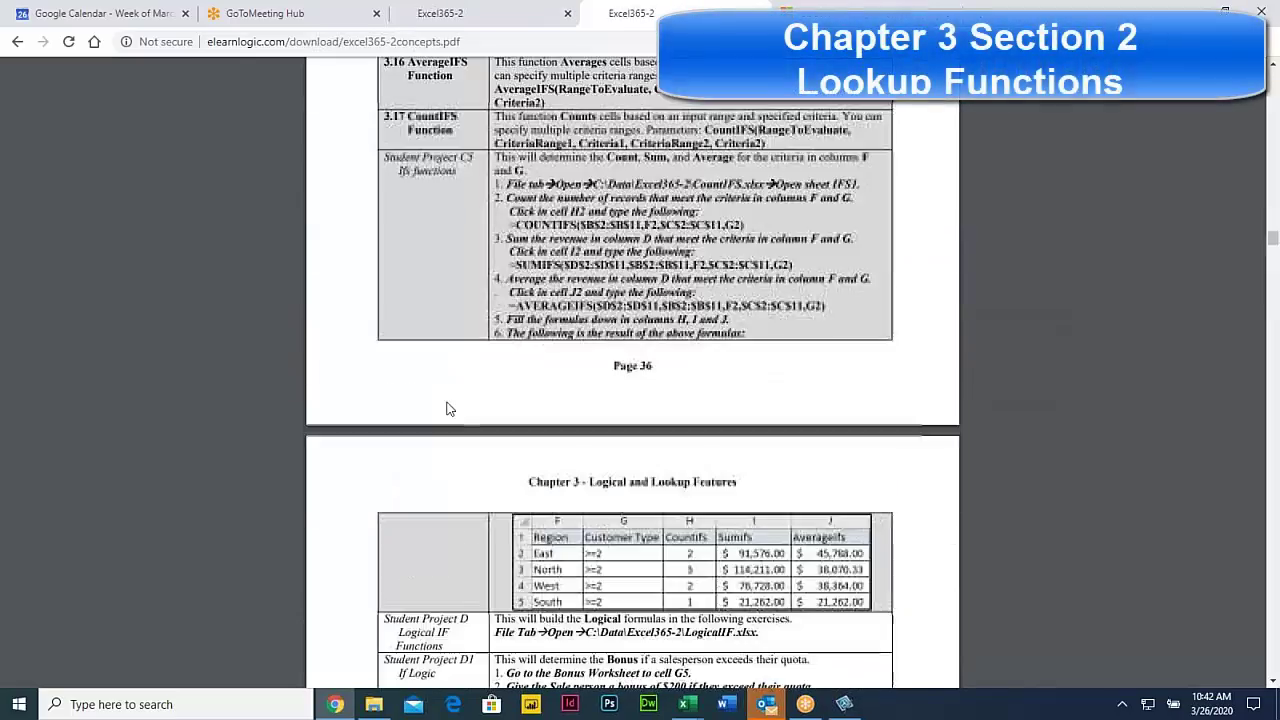
scroll(447, 410, "down", 13)
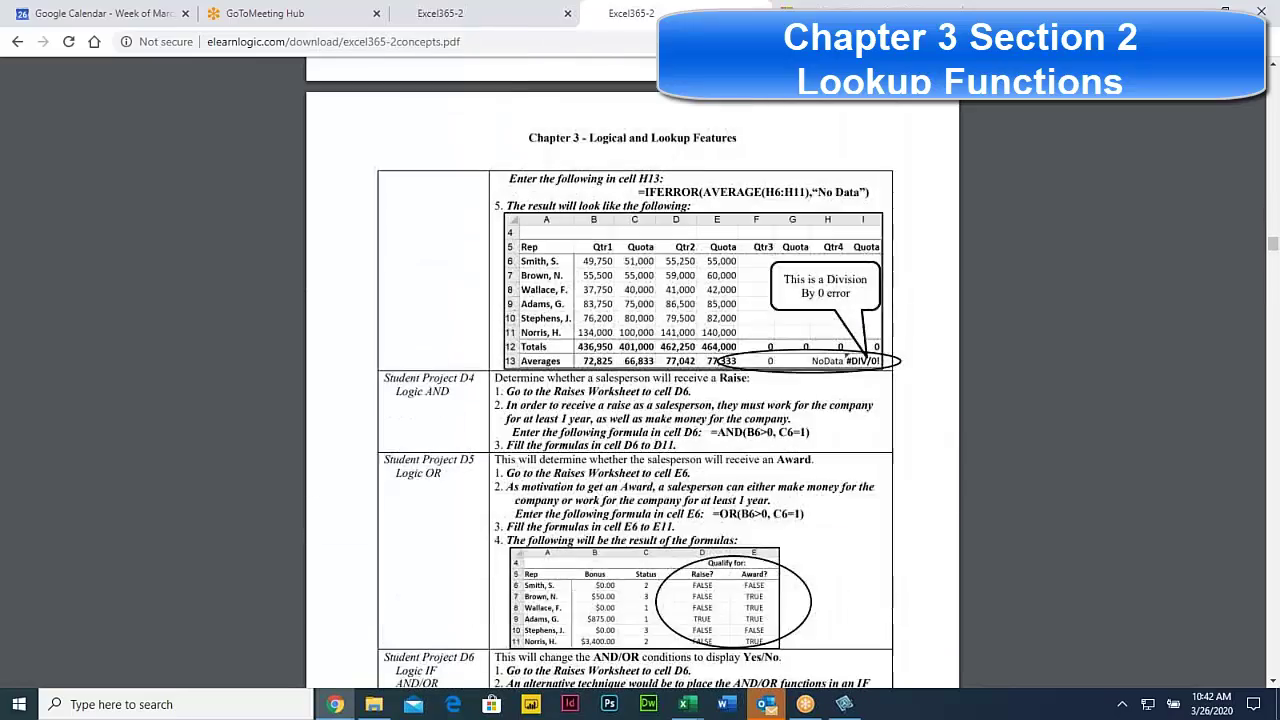
scroll(632, 400, "down", 13)
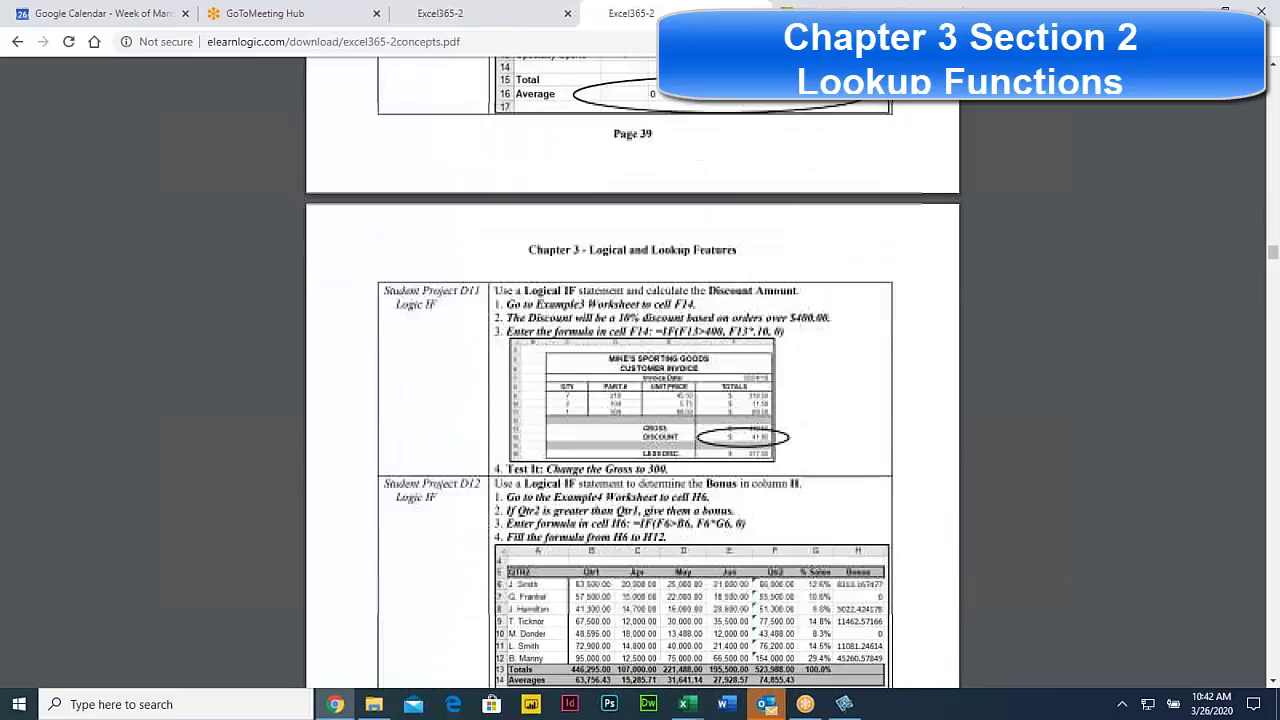
scroll(447, 406, "down", 5)
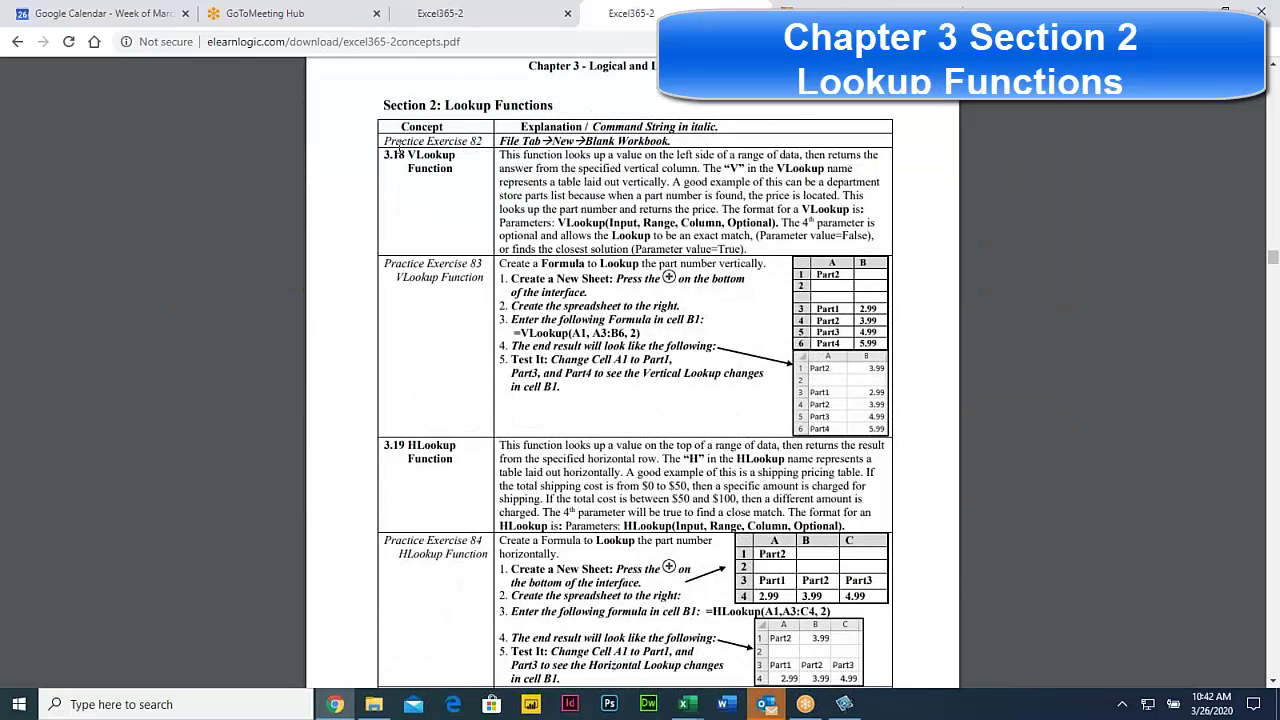
left_click_drag(386, 155, 455, 172)
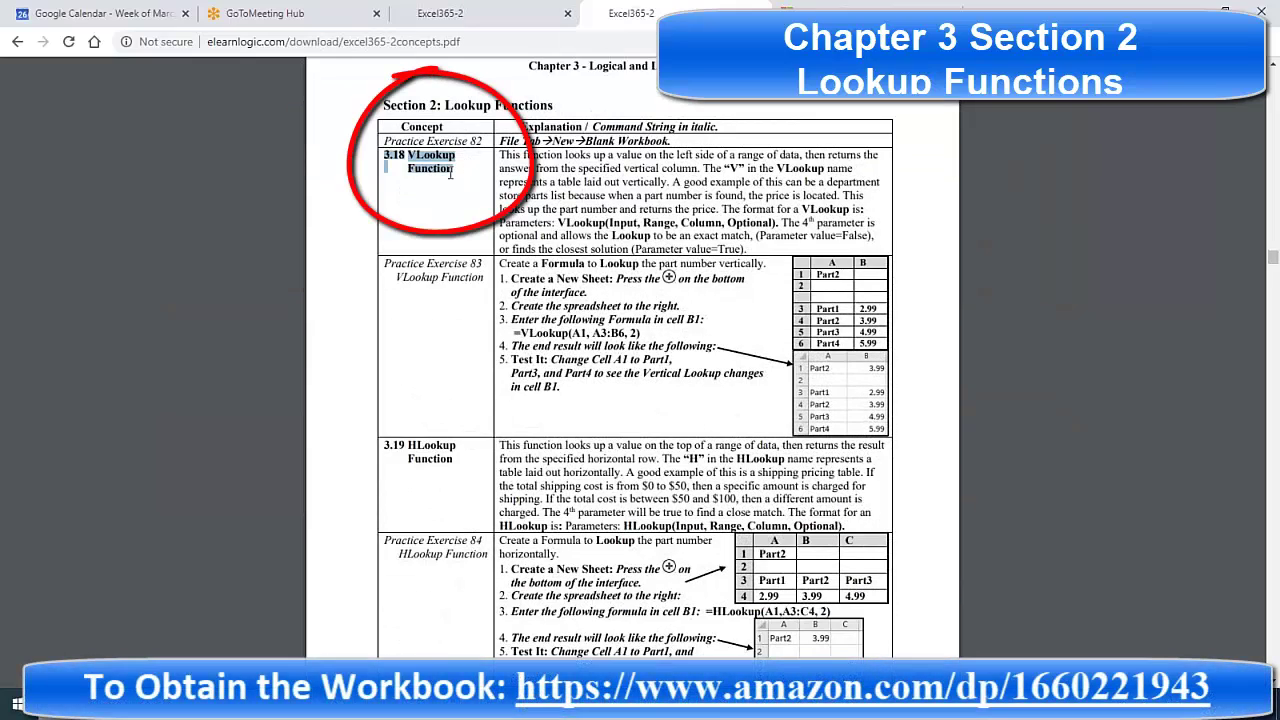
left_click(411, 157)
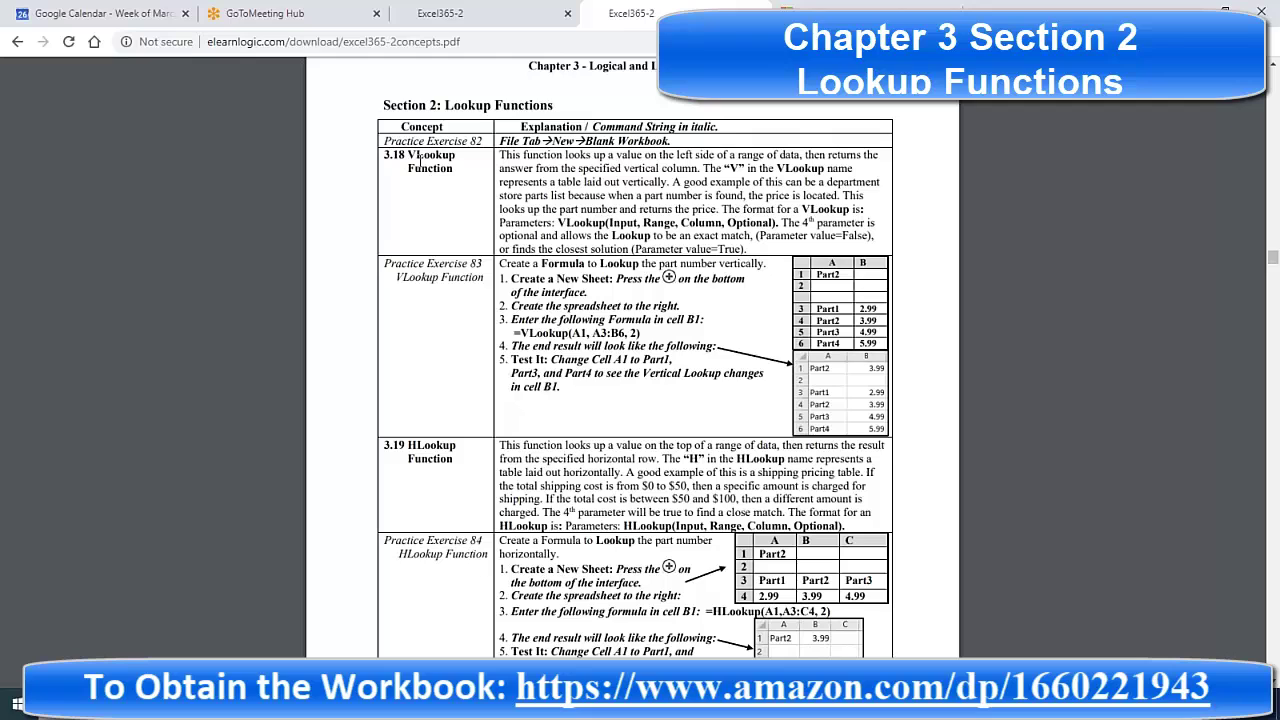
scroll(437, 407, "down", 2)
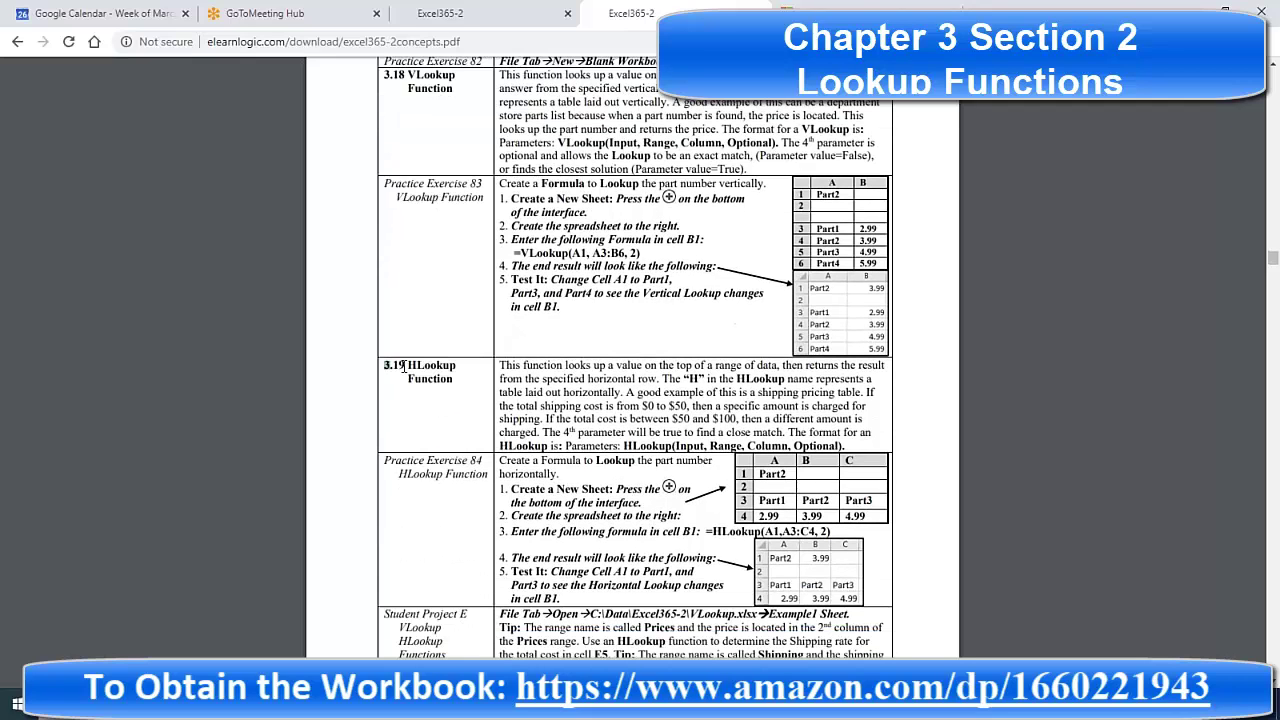
left_click_drag(384, 366, 459, 379)
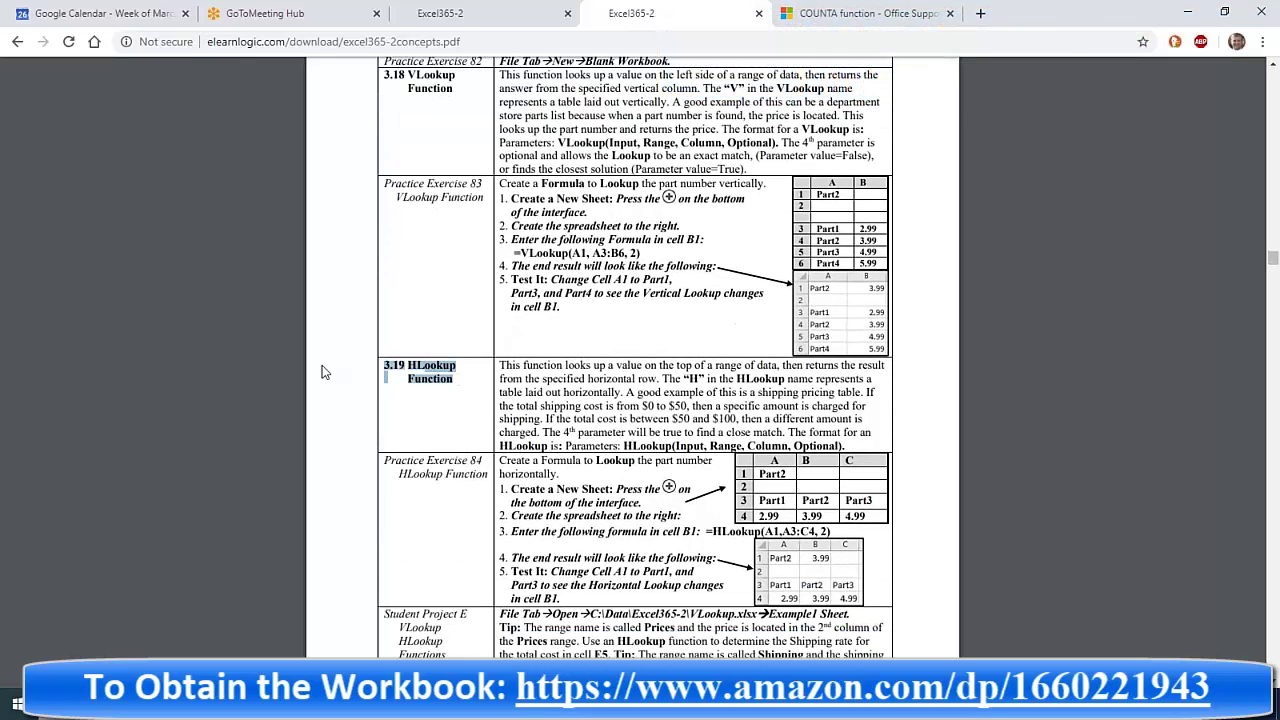
Read the Student Project E1 and E2 instructions, including the VLOOKUP formula for cell C5 and the HLOOKUP exercise.
scroll(393, 378, "down", 5)
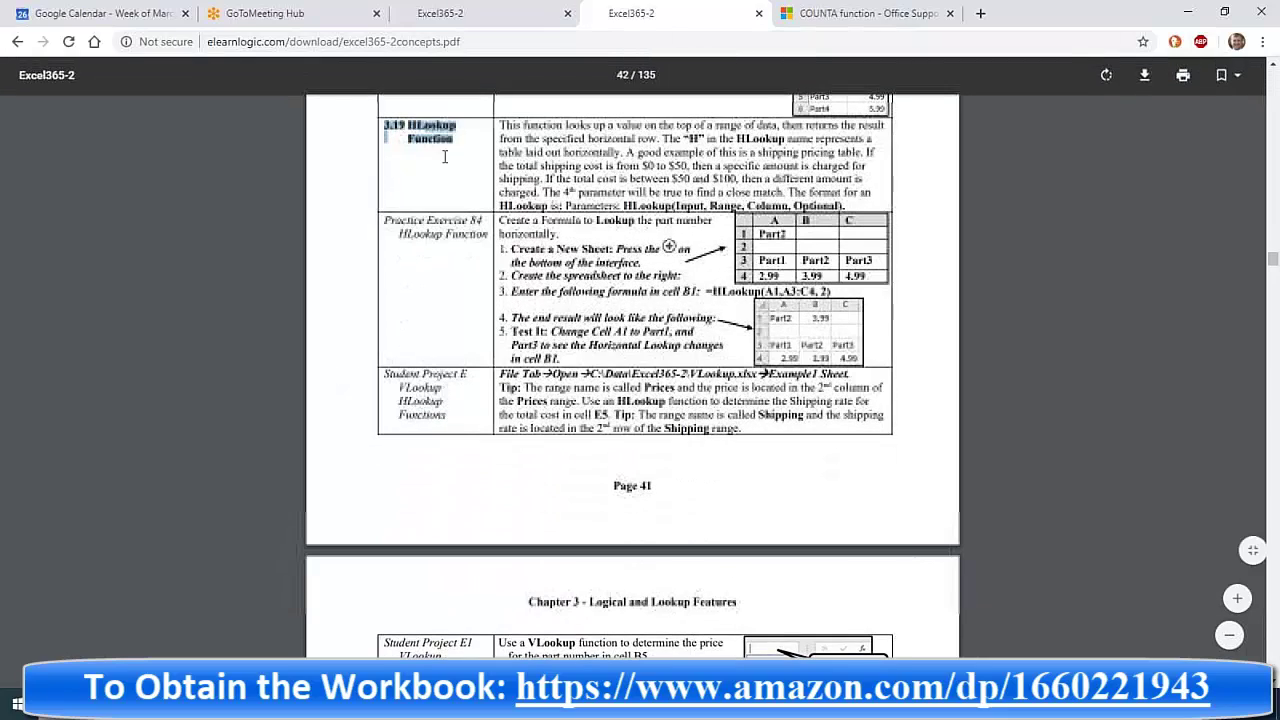
scroll(486, 375, "down", 5)
scroll(418, 402, "up", 1)
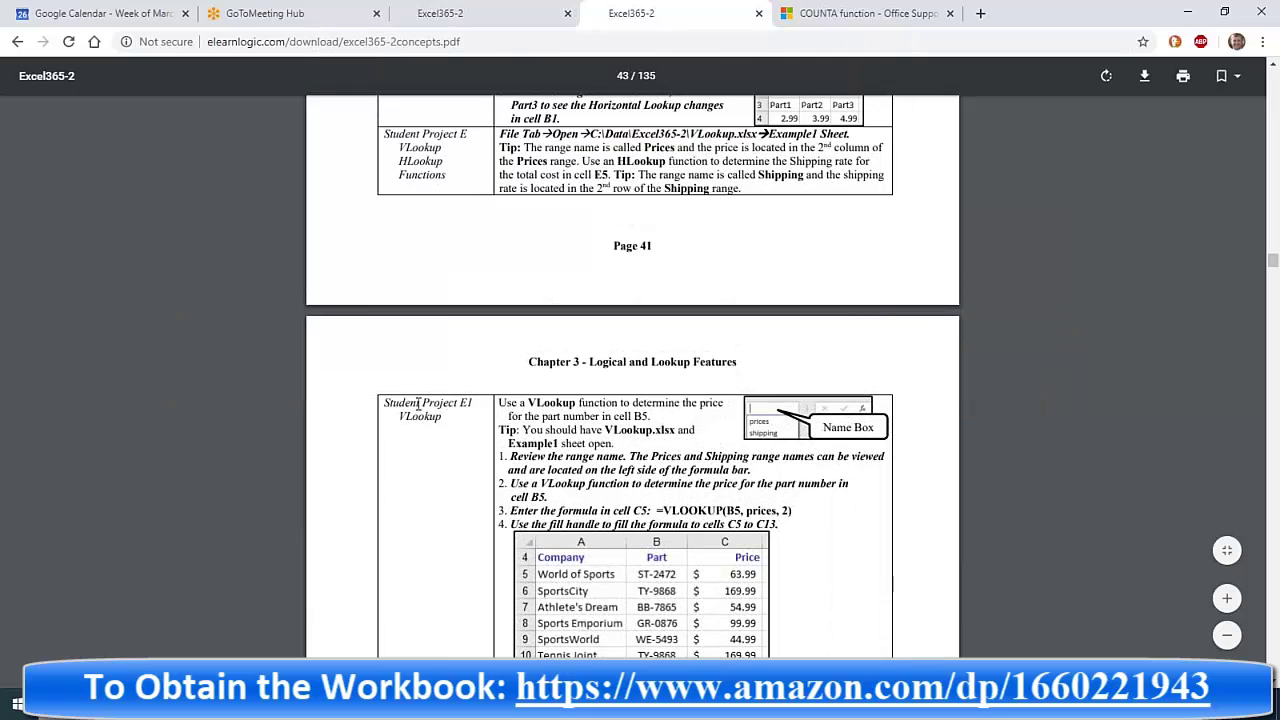
left_click_drag(391, 408, 464, 411)
scroll(460, 404, "down", 4)
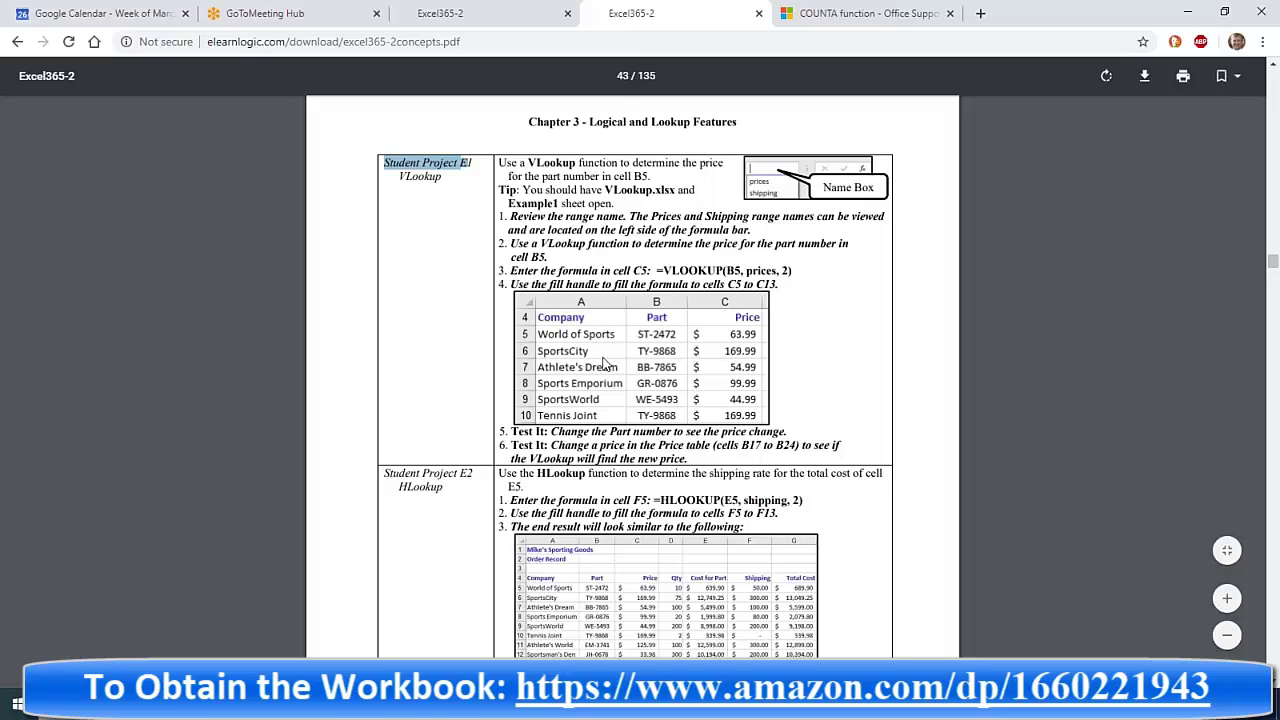
left_click_drag(516, 208, 604, 217)
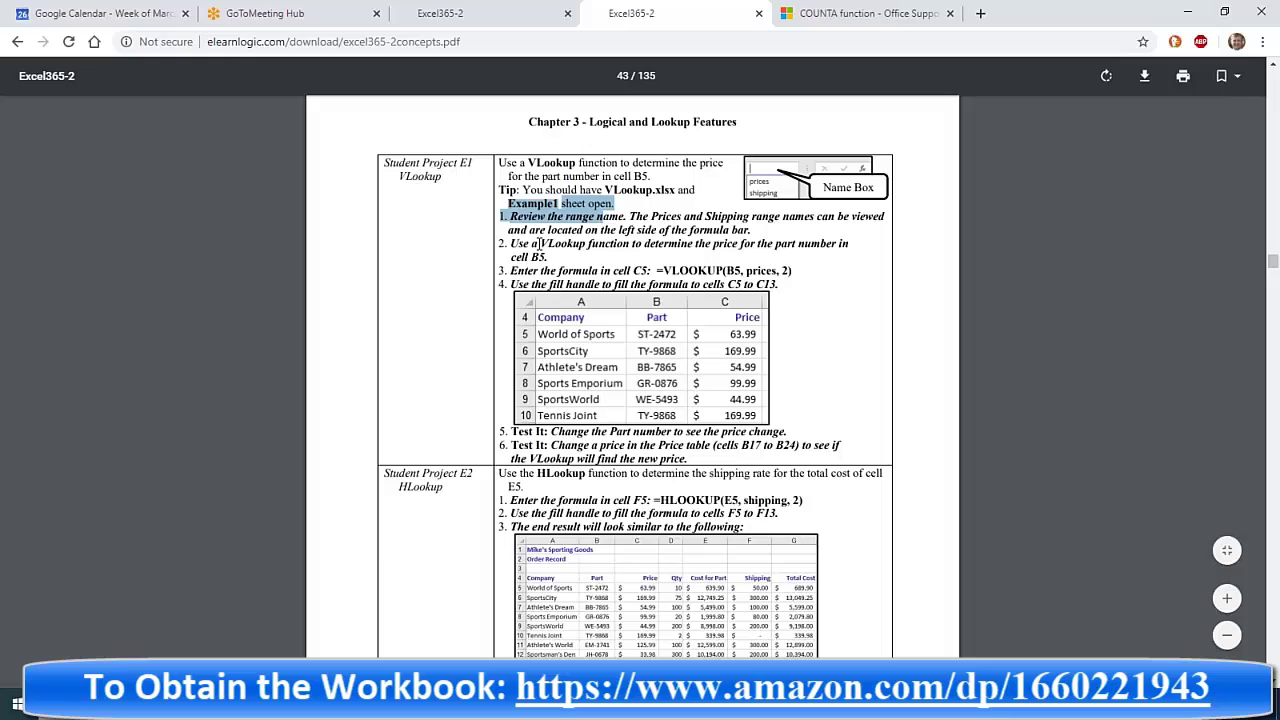
left_click_drag(658, 270, 798, 270)
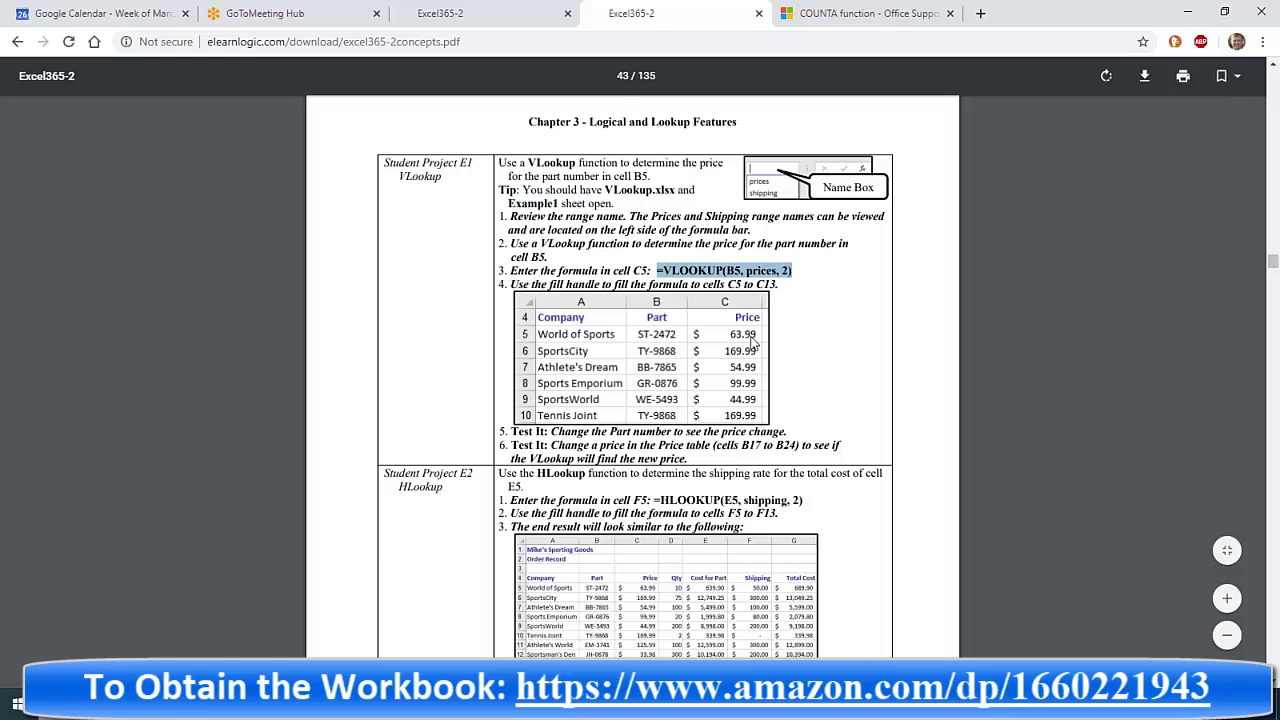
scroll(540, 410, "down", 3)
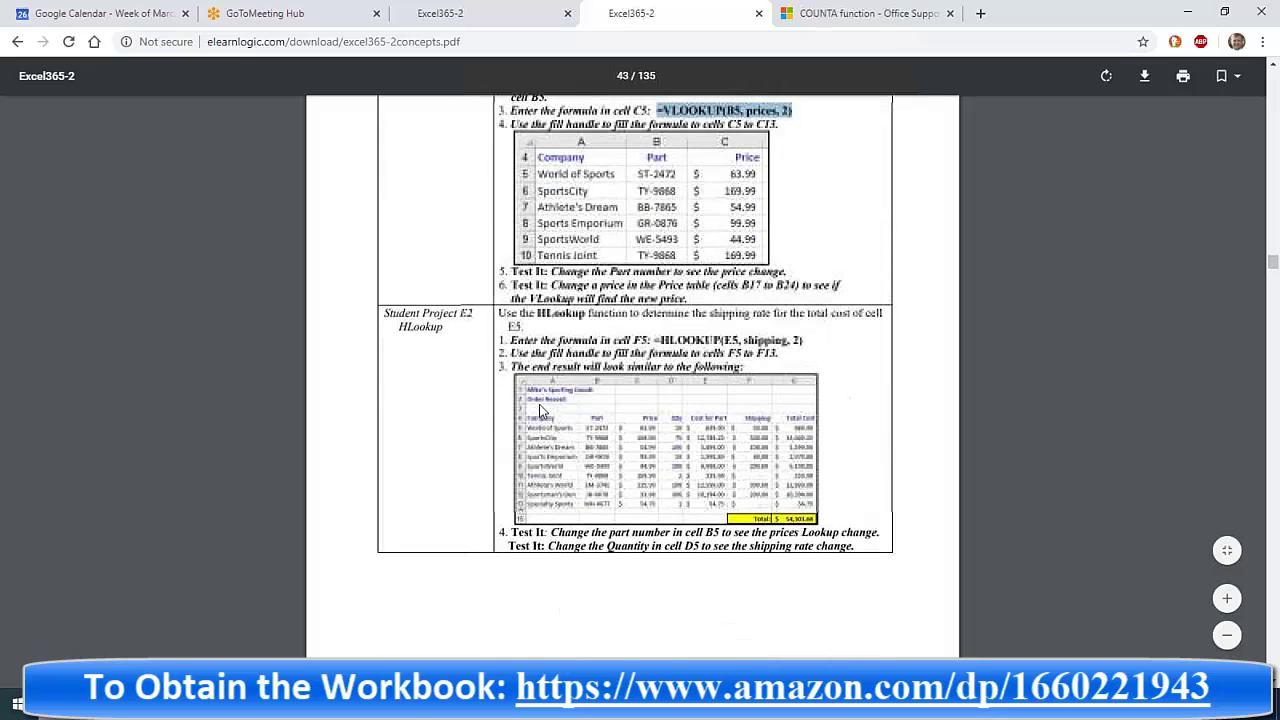
left_click_drag(511, 314, 655, 368)
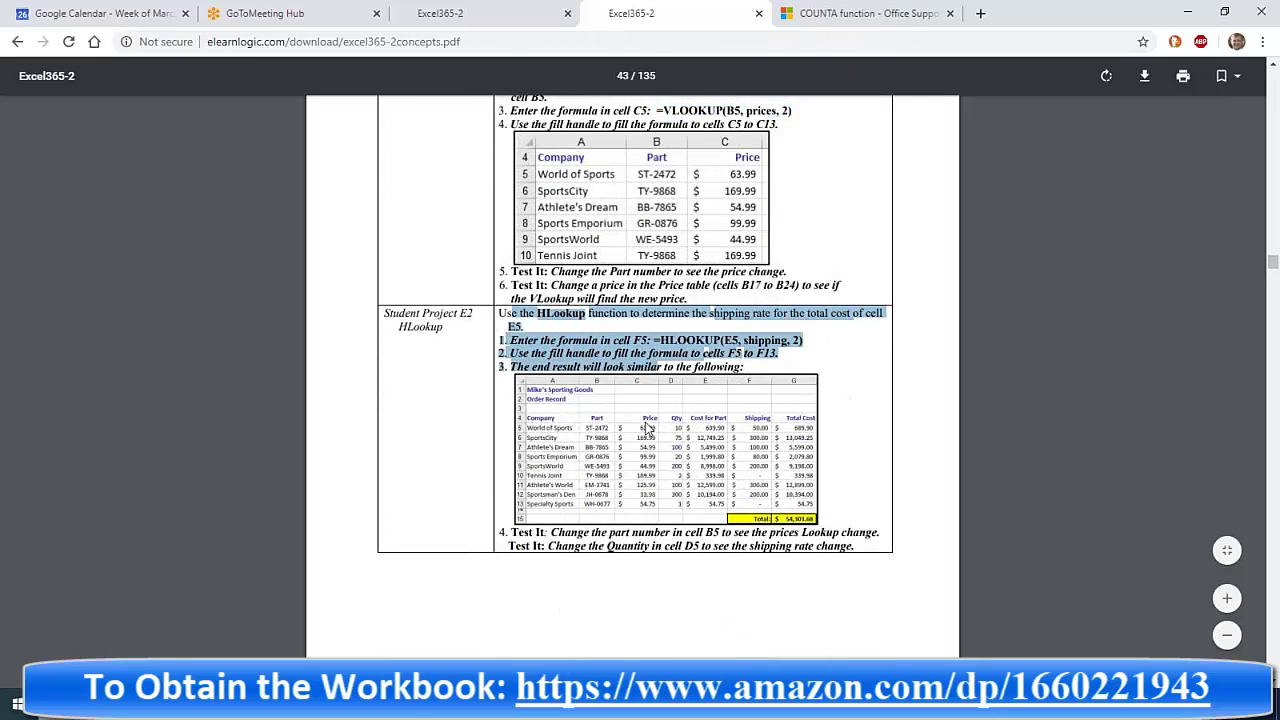
Skim Student Projects E3 to E5, then return to Student Project E1 and review its instructions for the VLookup price formula.
scroll(648, 430, "down", 5)
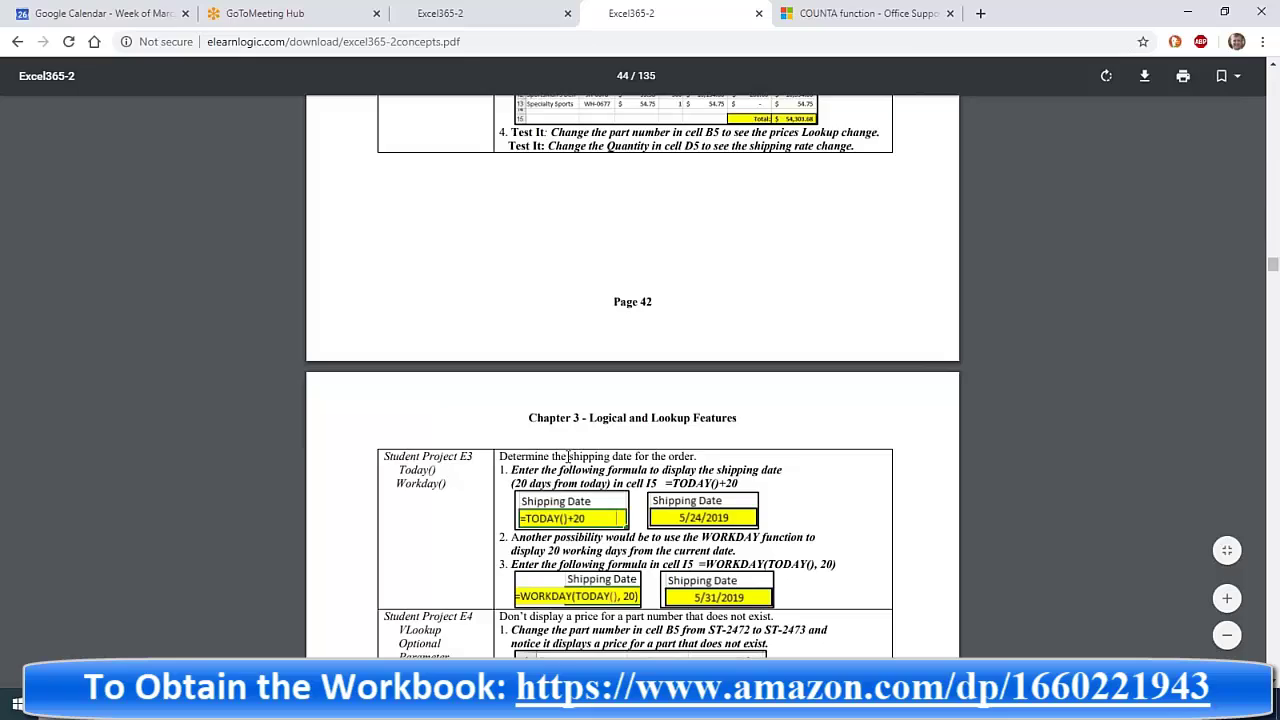
scroll(568, 456, "down", 5)
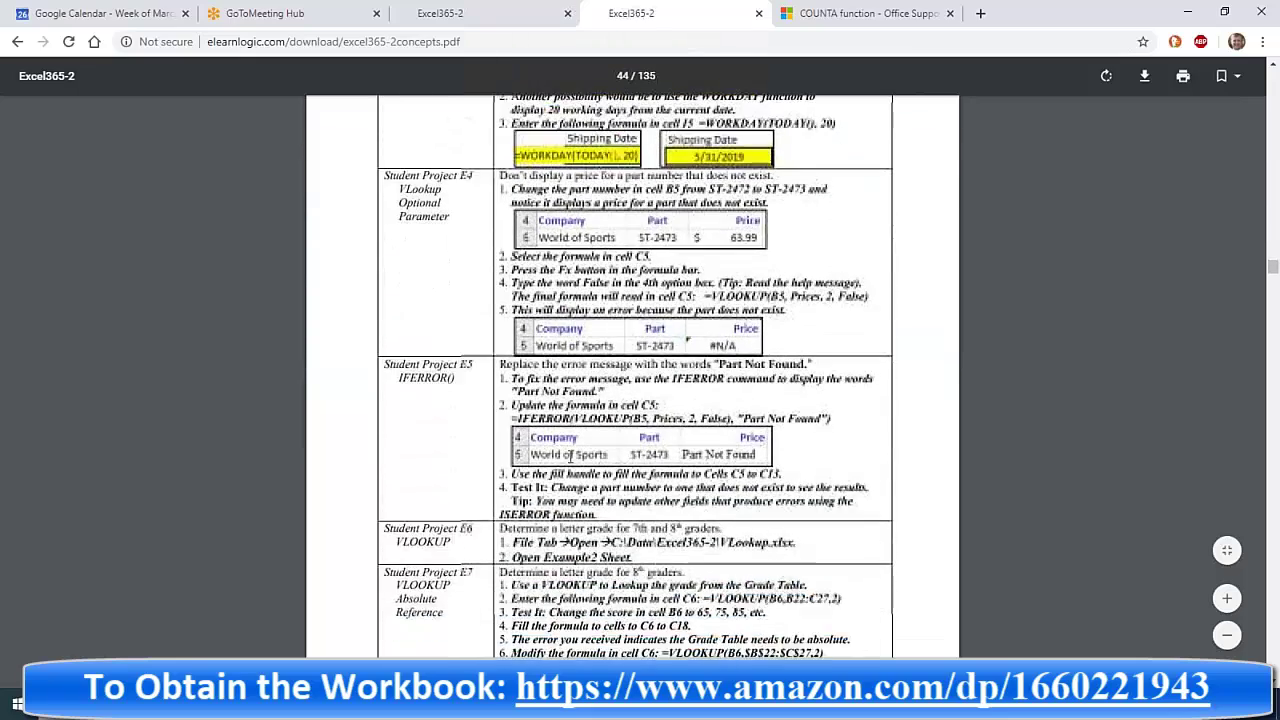
scroll(745, 357, "up", 3)
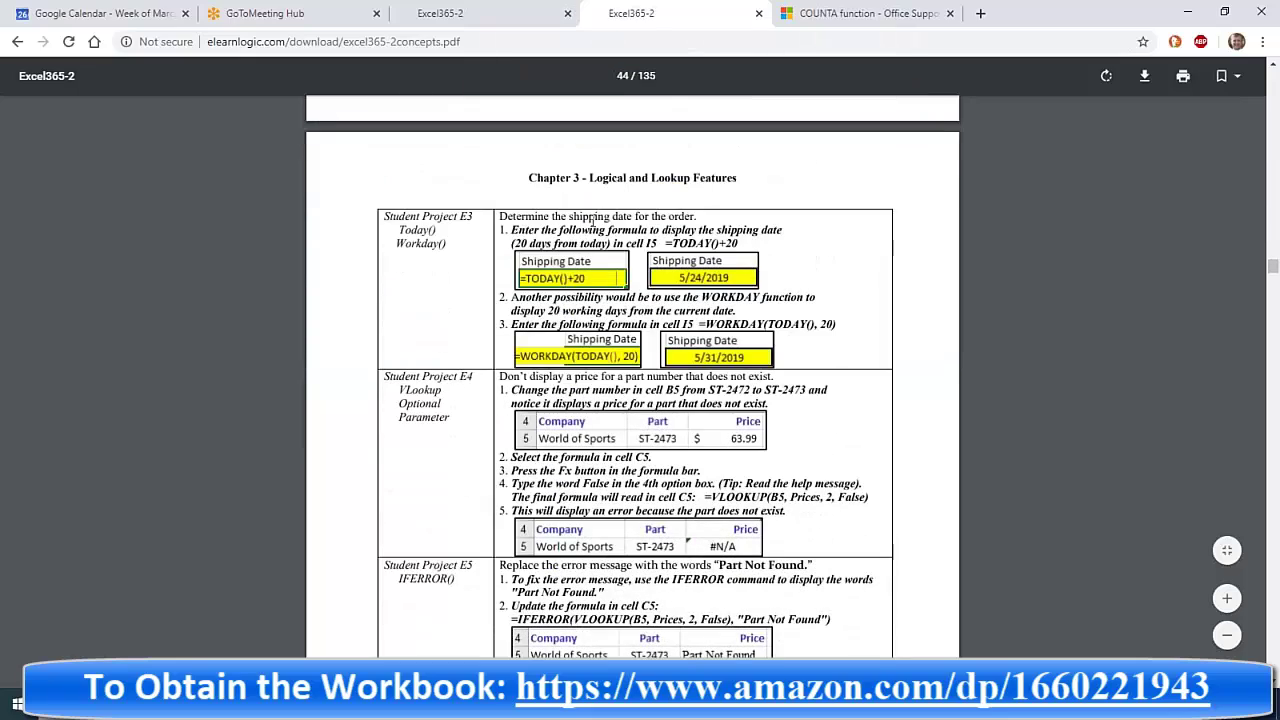
scroll(688, 244, "up", 8)
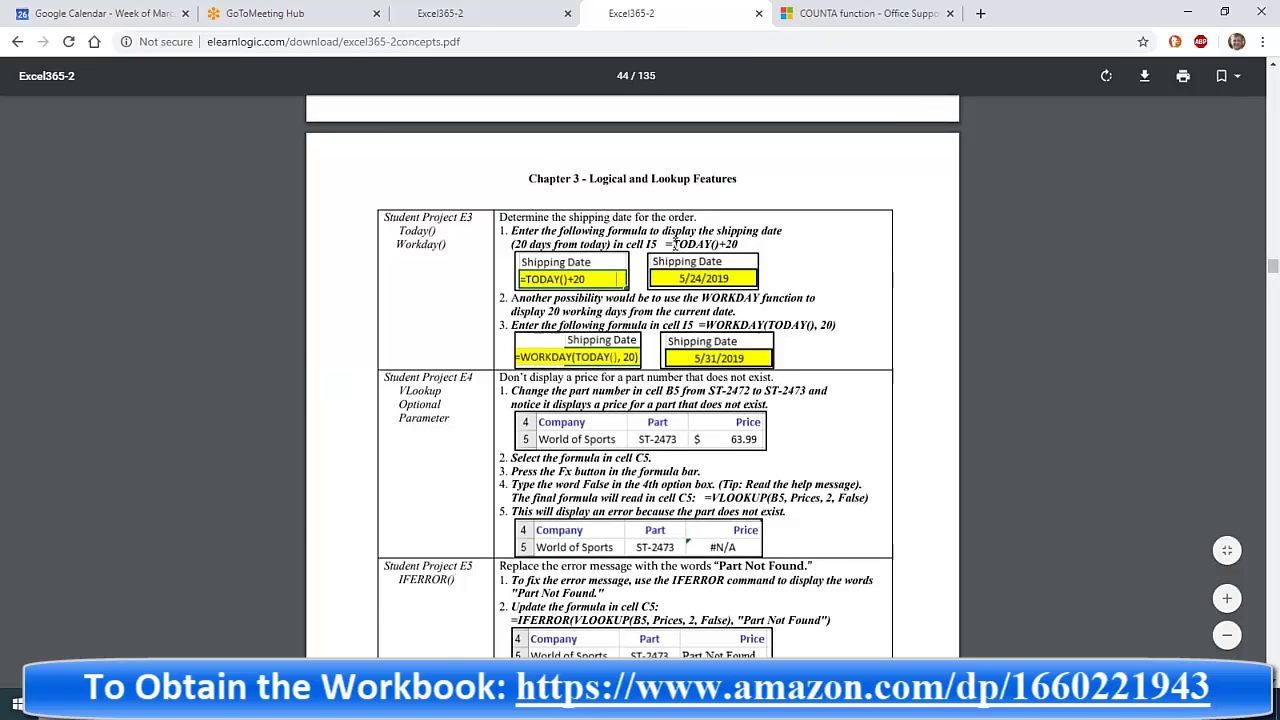
scroll(668, 254, "up", 2)
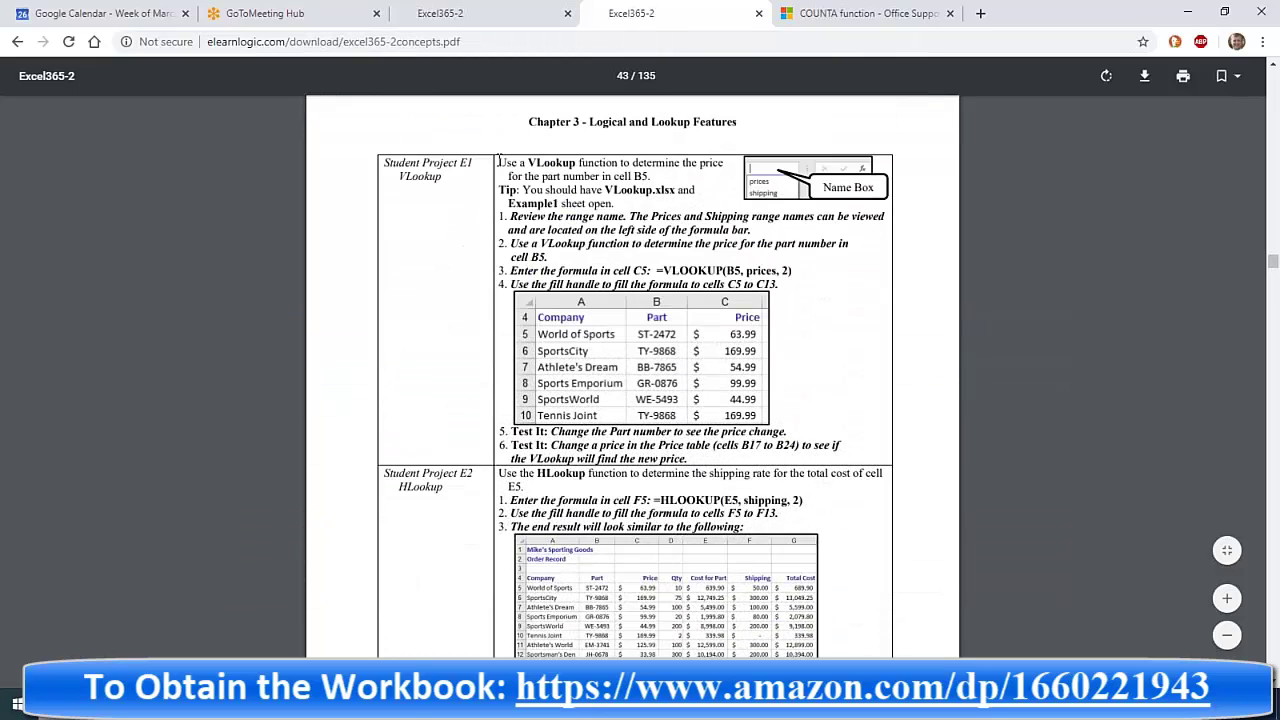
left_click_drag(498, 160, 796, 284)
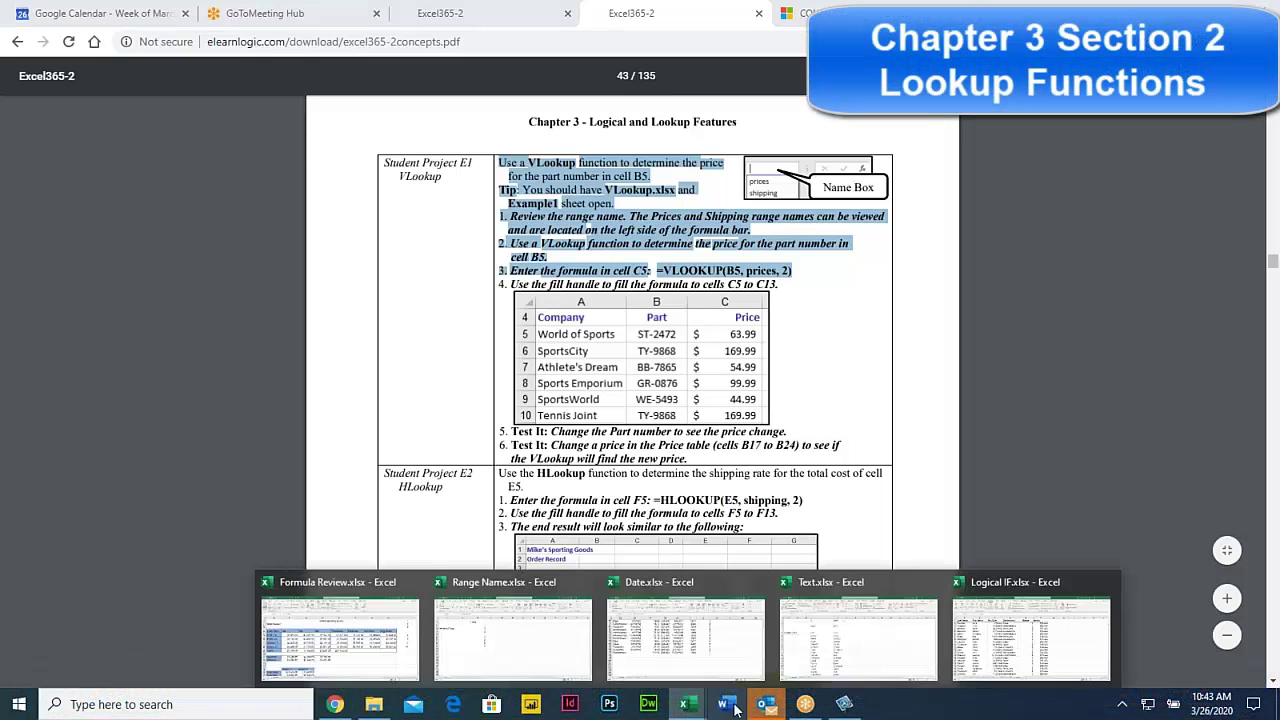
Switch to Excel and open the VLookup.xlsx workbook from the Excel365-2 data folder.
left_click(994, 636)
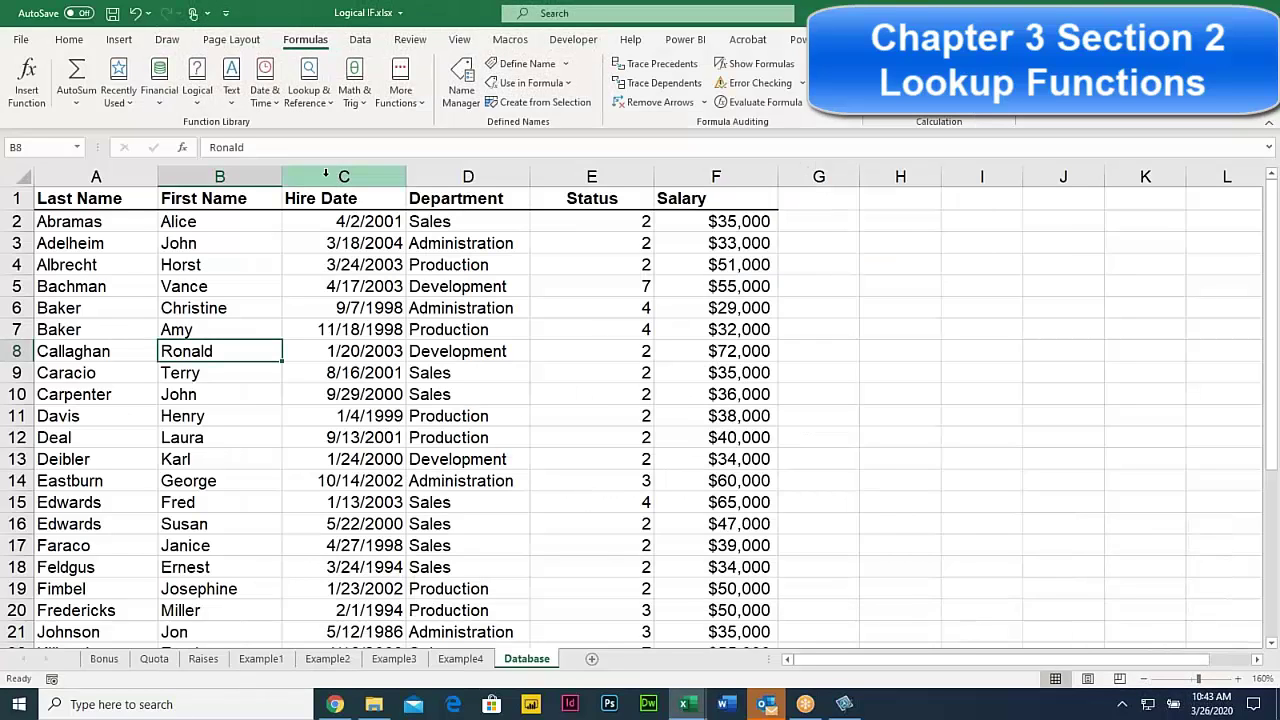
left_click(20, 39)
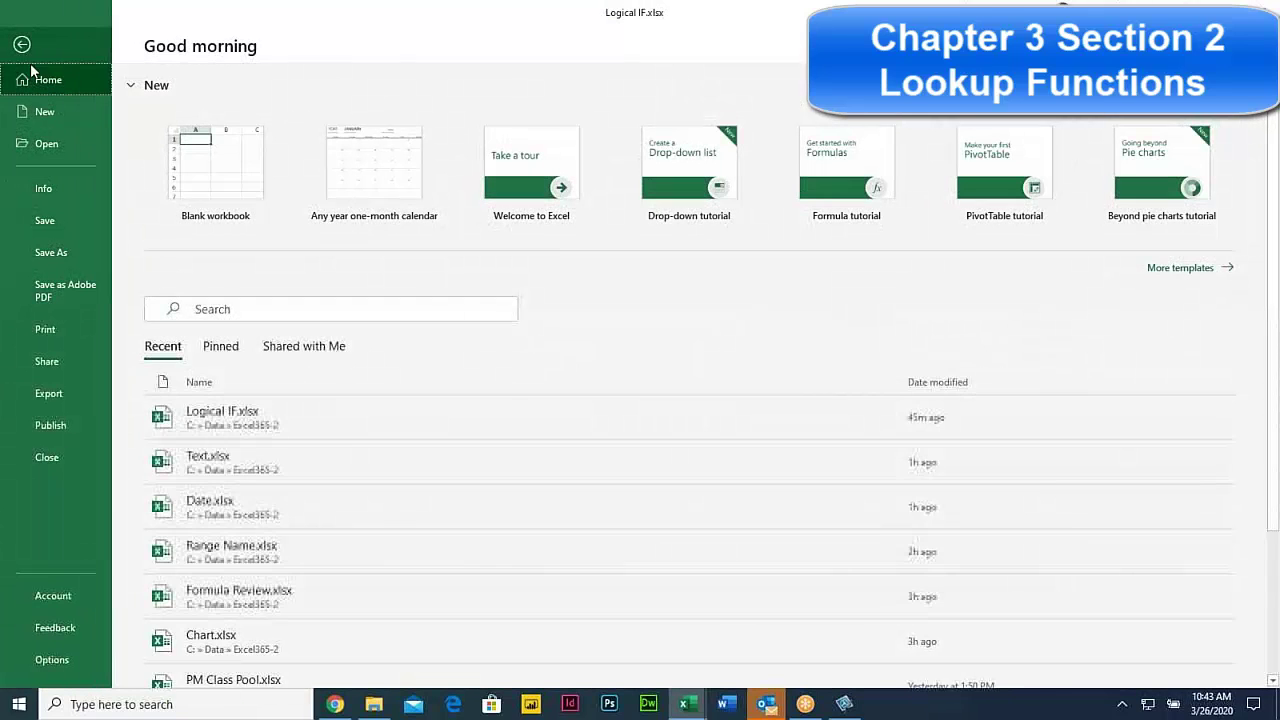
left_click(57, 139)
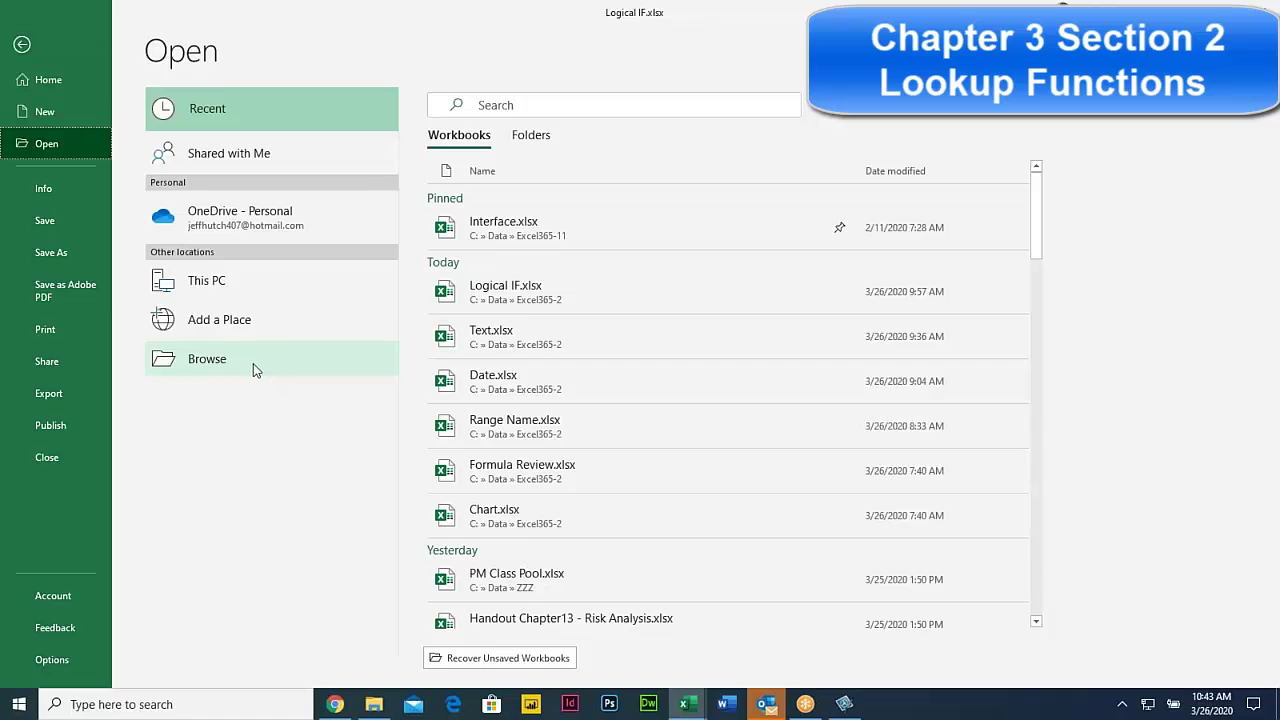
left_click(253, 366)
scroll(300, 212, "down", 2)
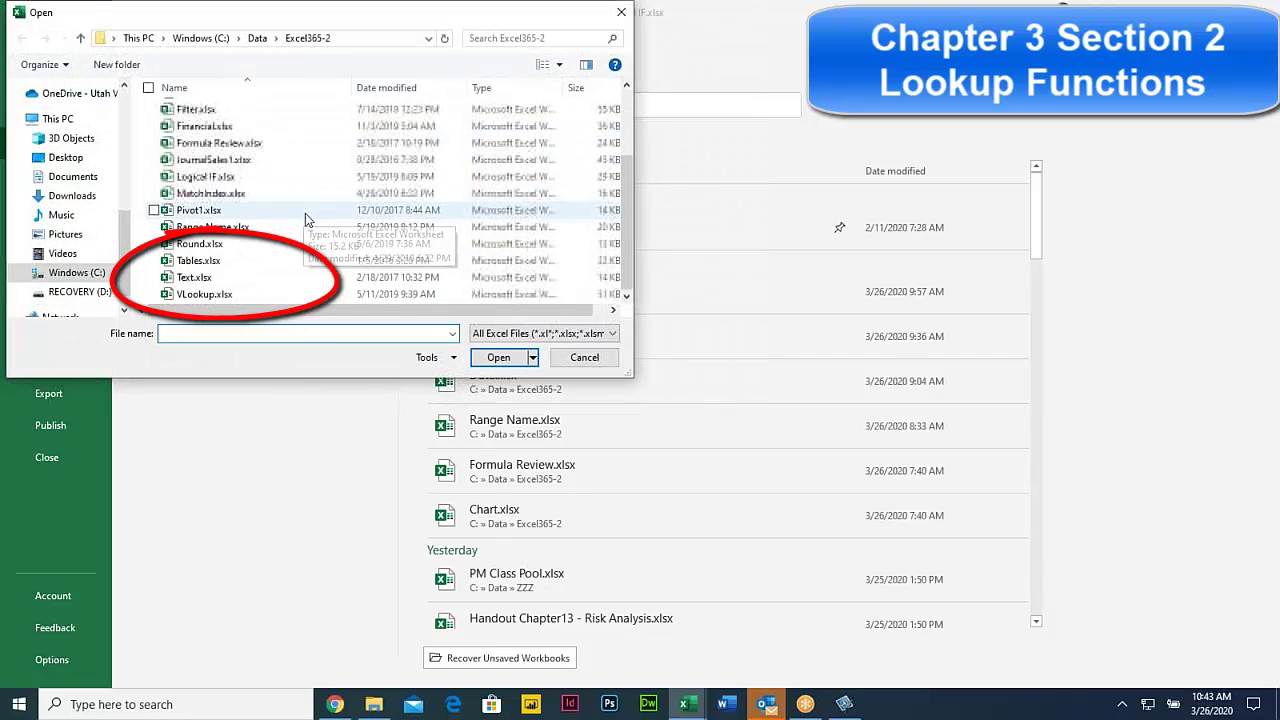
left_click(246, 294)
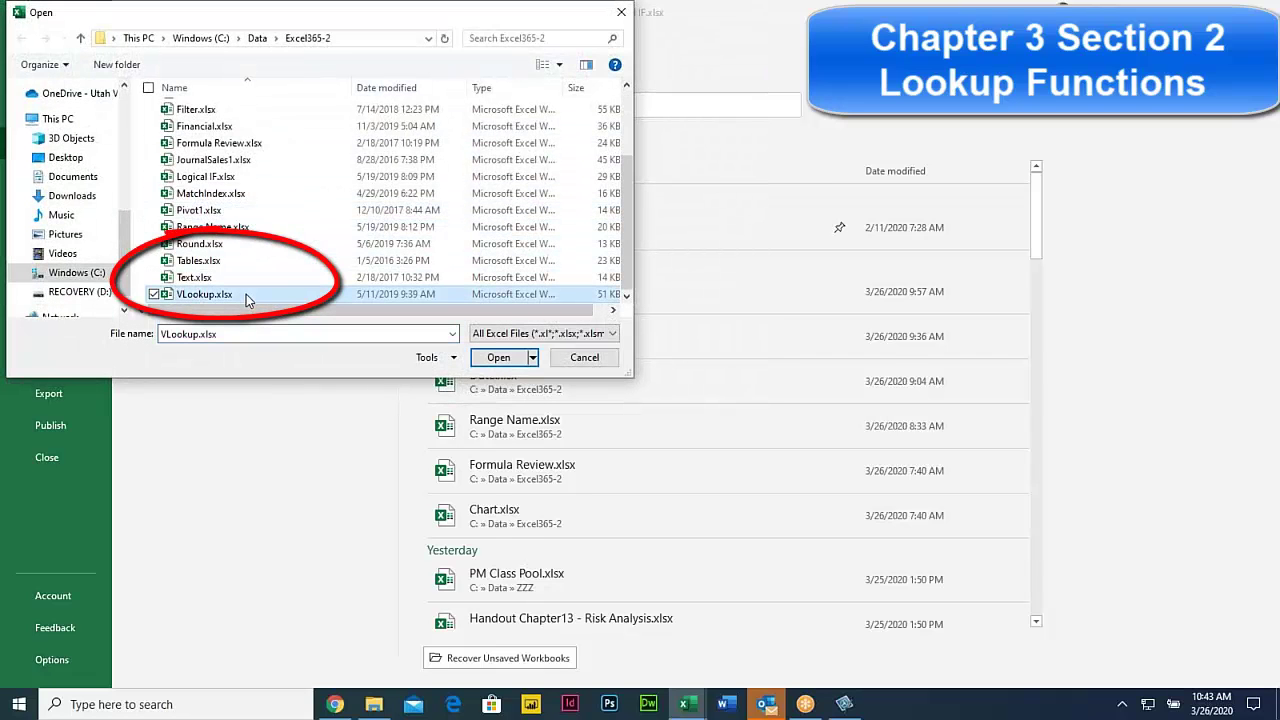
left_click(499, 358)
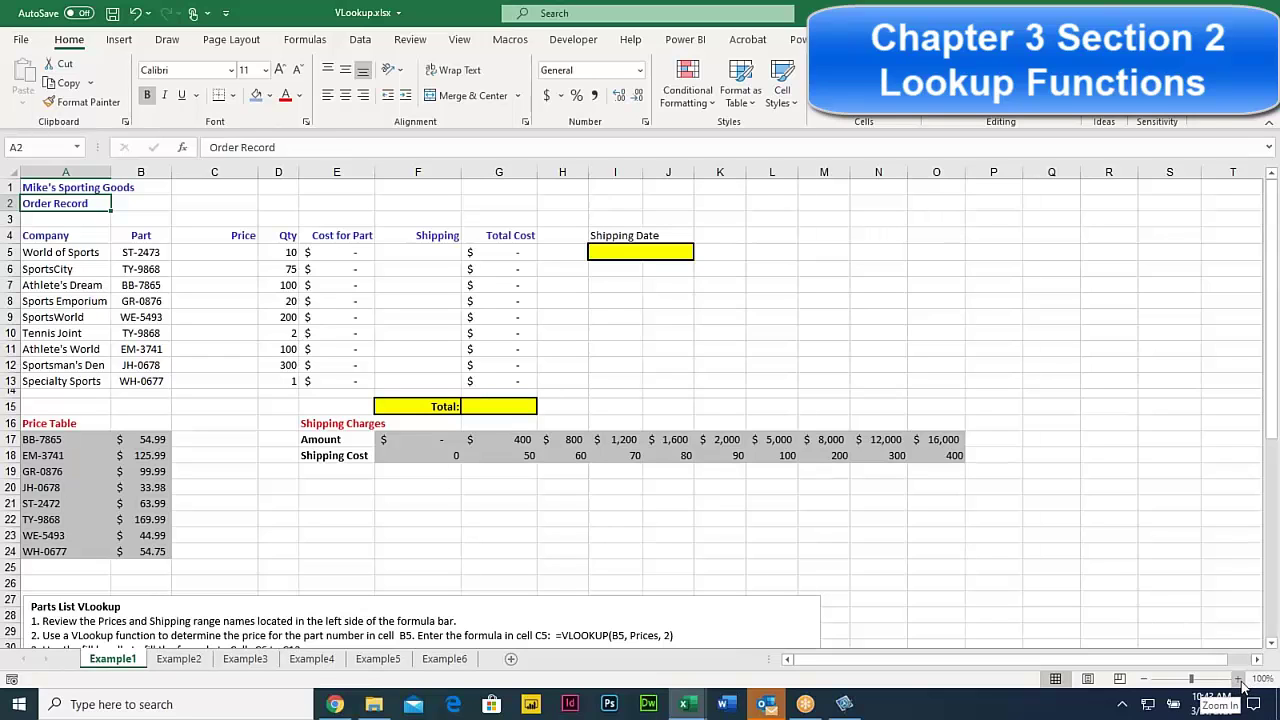
Examine the Price Table range A17:B24 and the start of the Shipping Charges table on the Example1 sheet.
left_click(1237, 679)
left_click(1237, 679)
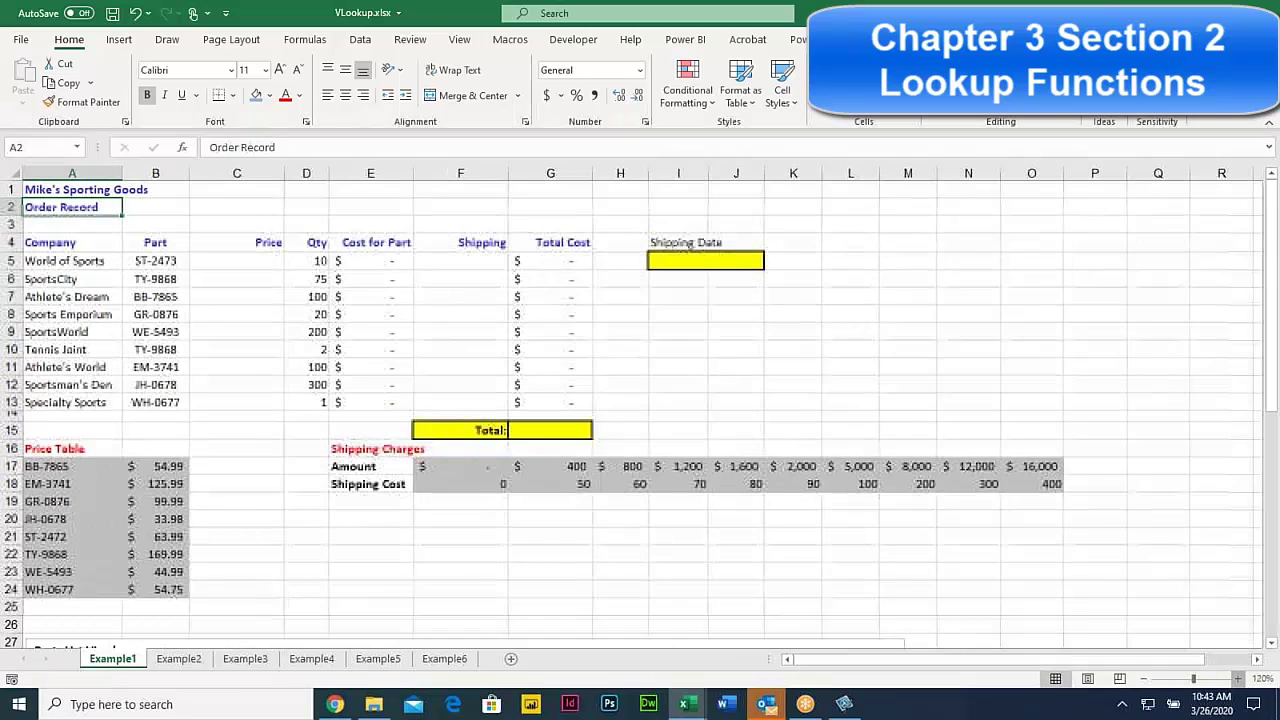
left_click(1237, 679)
left_click(1237, 679)
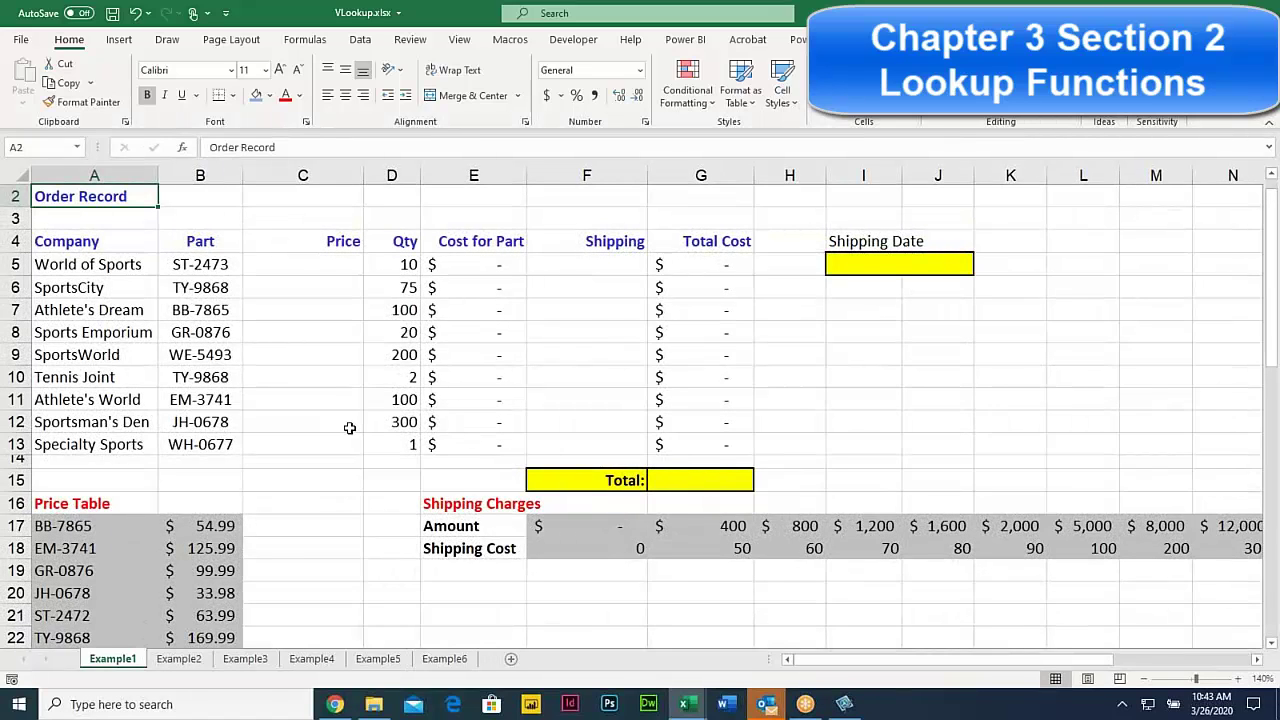
scroll(350, 428, "down", 1)
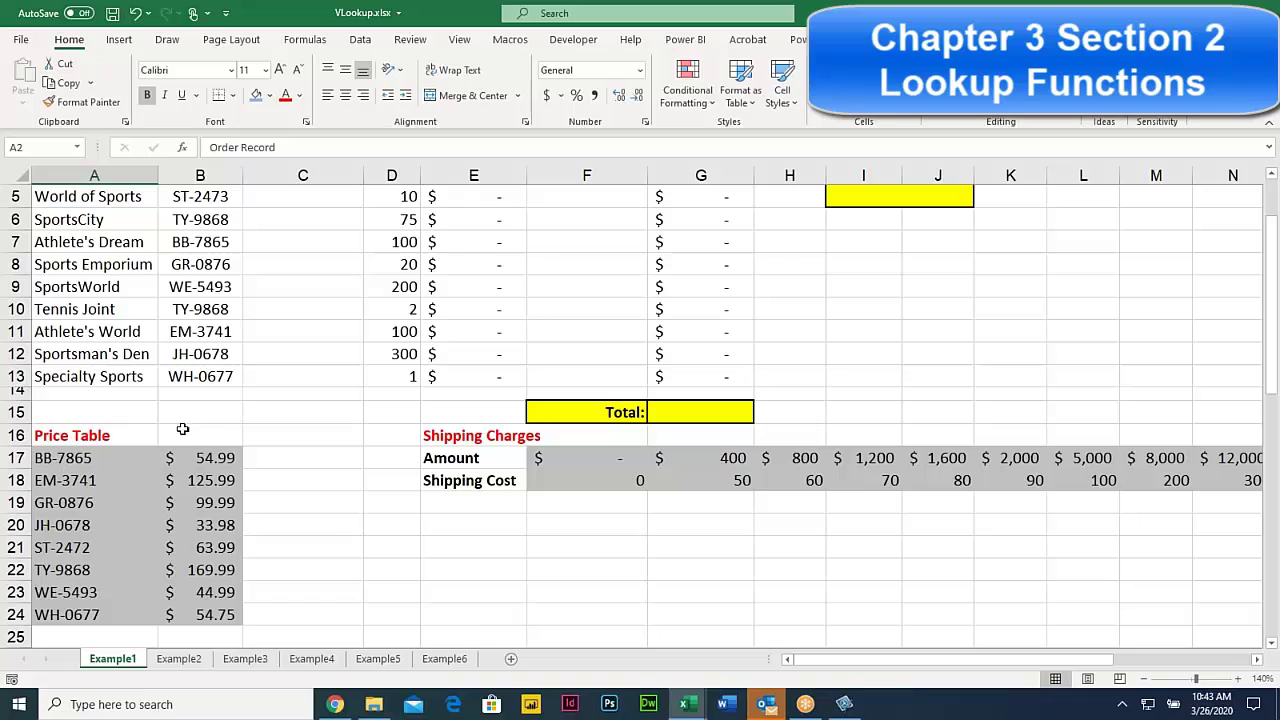
left_click(101, 458)
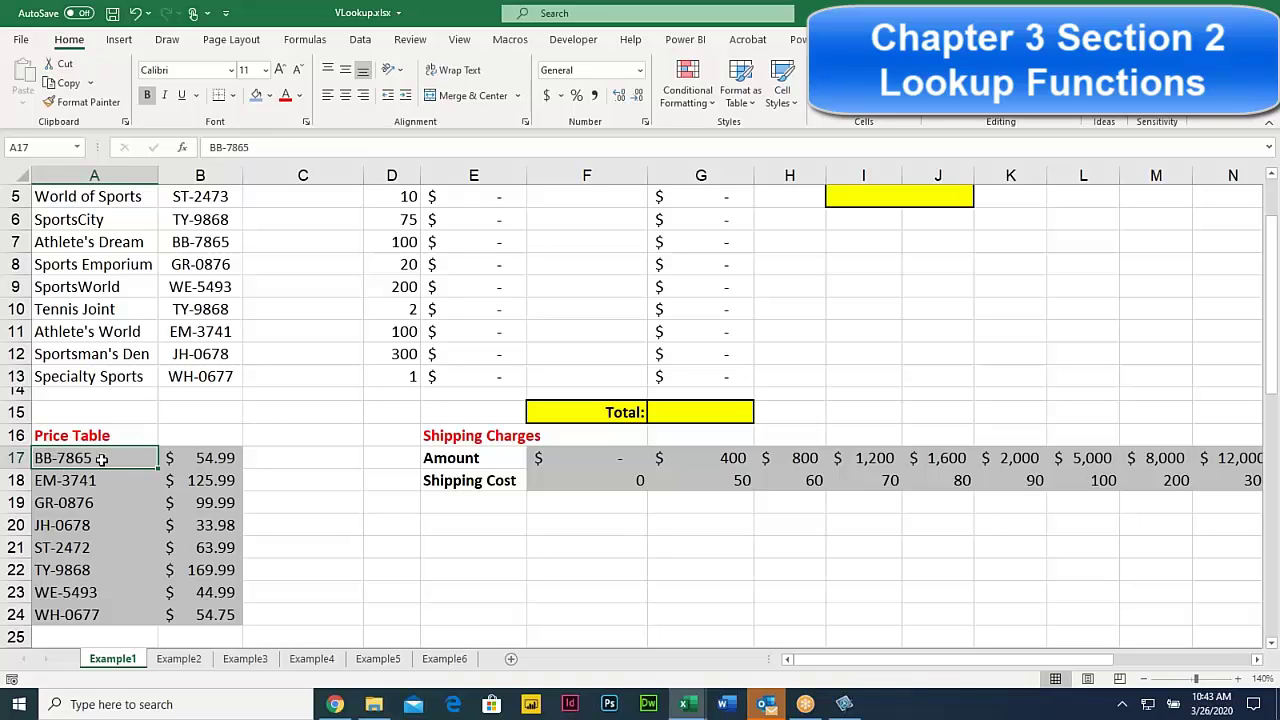
left_click_drag(101, 458, 204, 612)
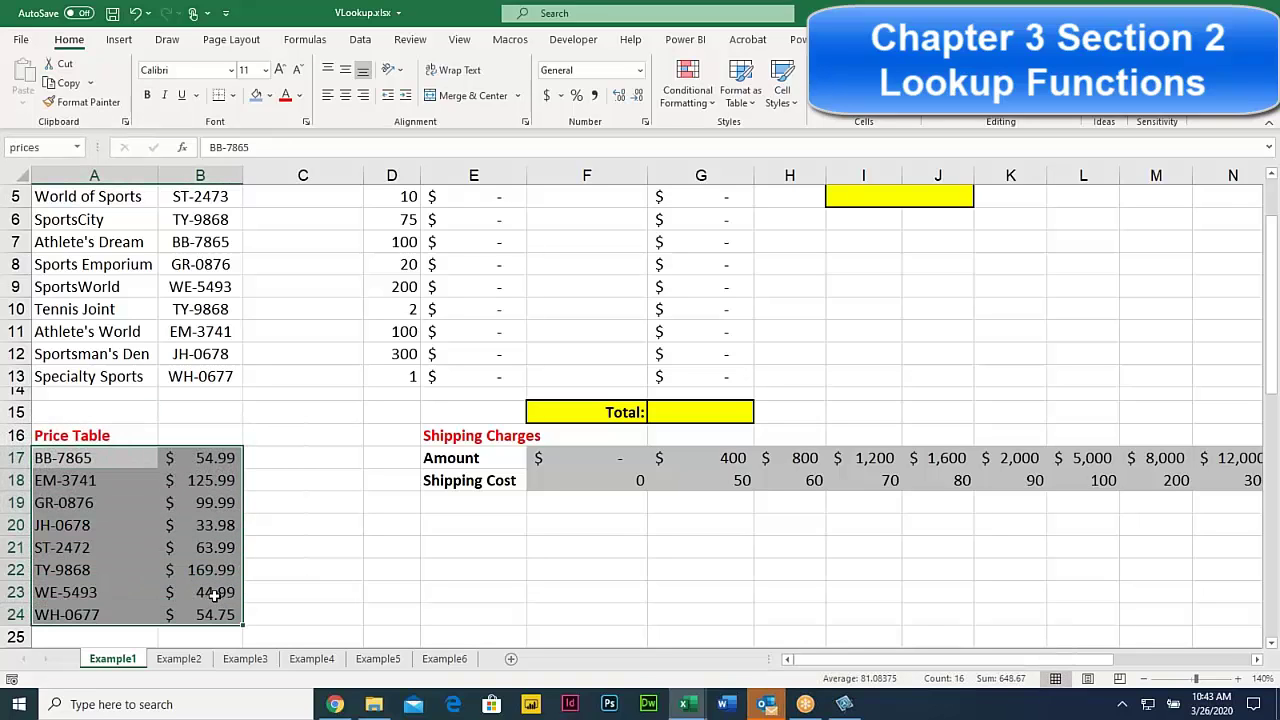
left_click(545, 455)
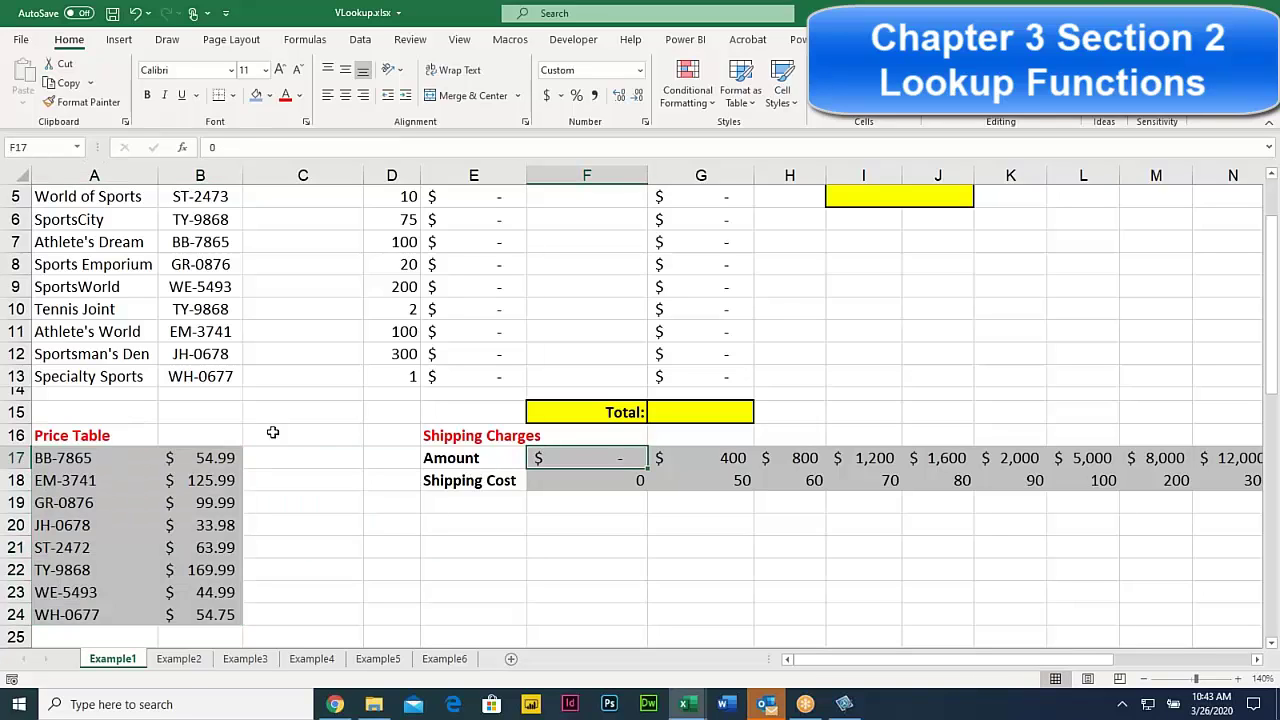
left_click(248, 413)
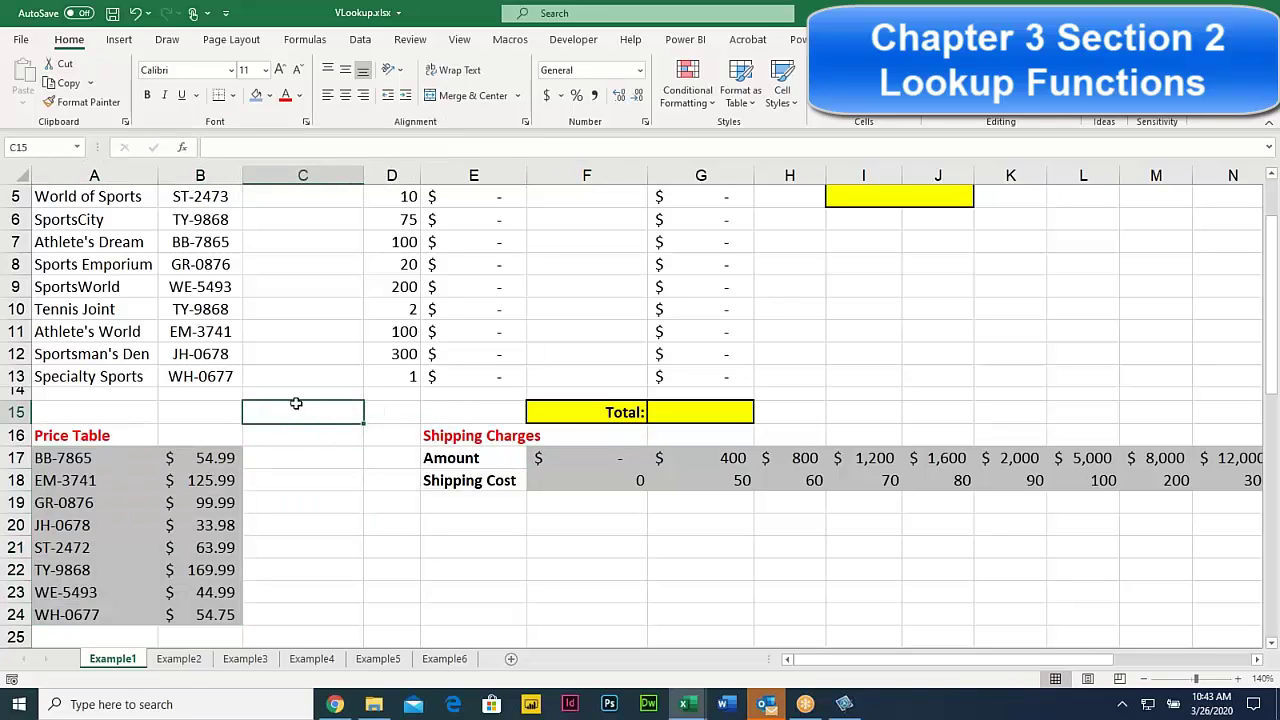
Go to the named ranges prices and shipping in turn, and examine the Amount row of the Shipping Charges table.
left_click(77, 147)
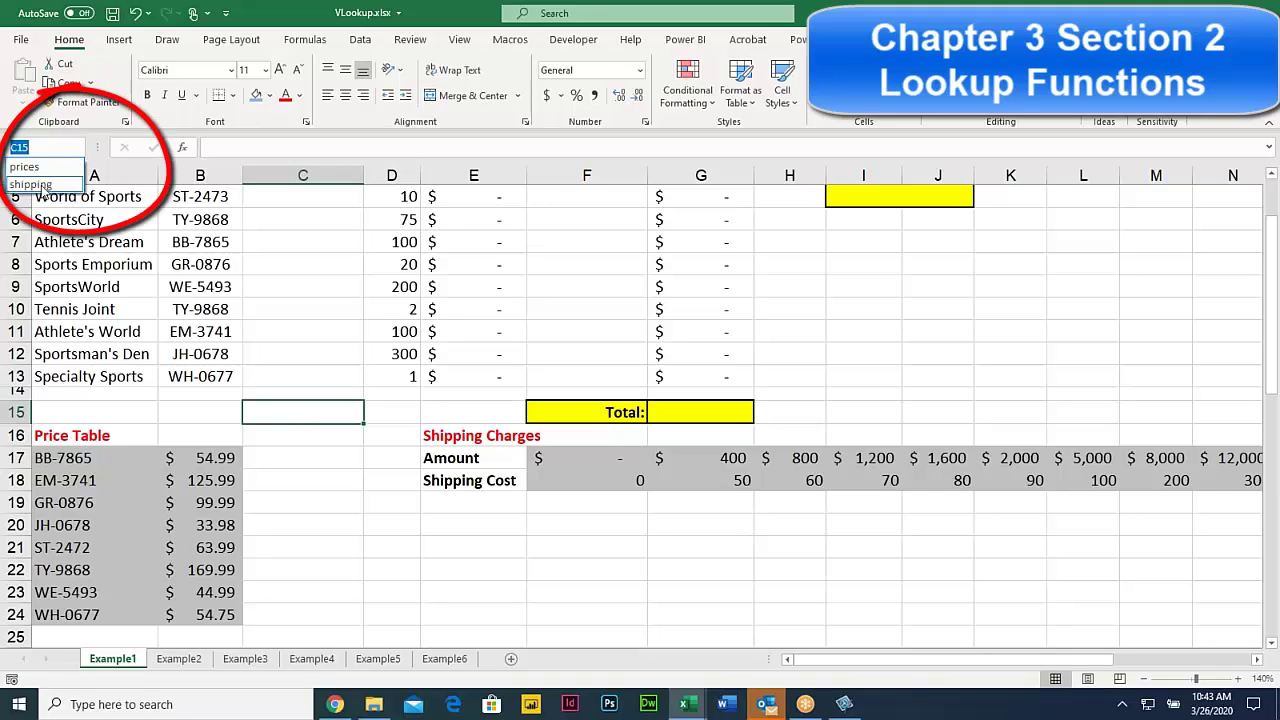
left_click(35, 170)
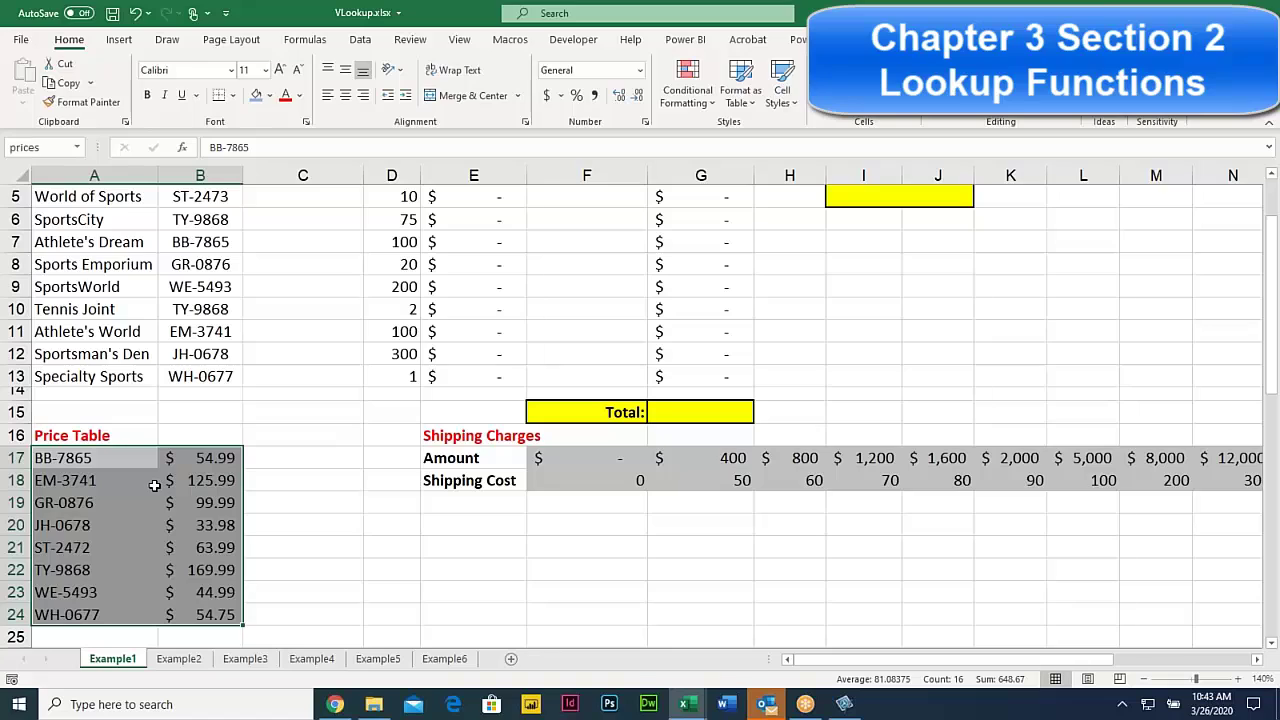
left_click(79, 150)
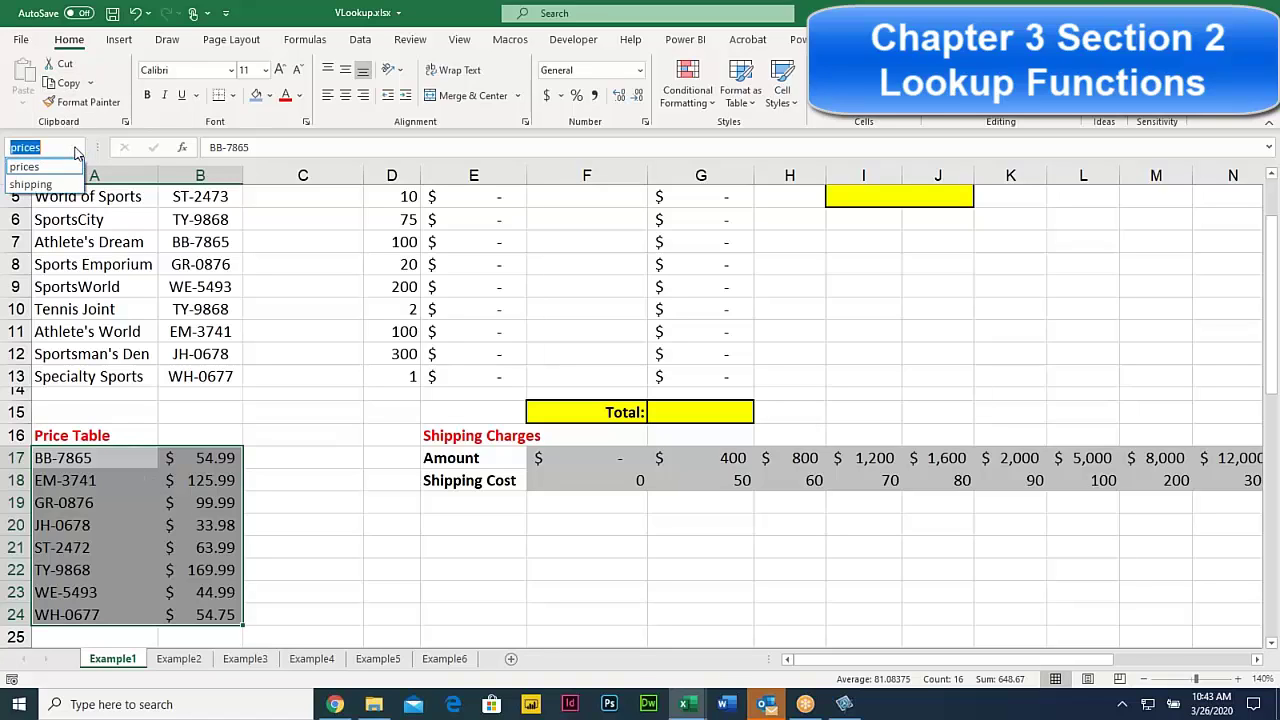
left_click(30, 185)
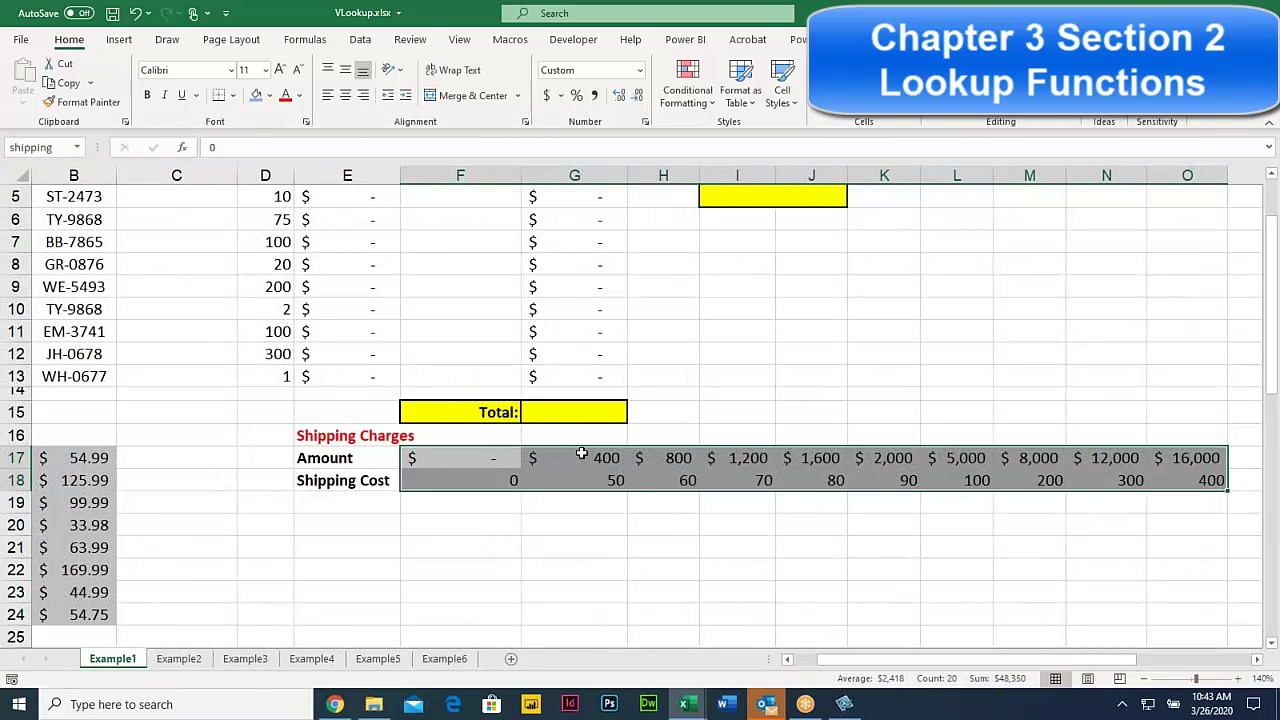
left_click(439, 457)
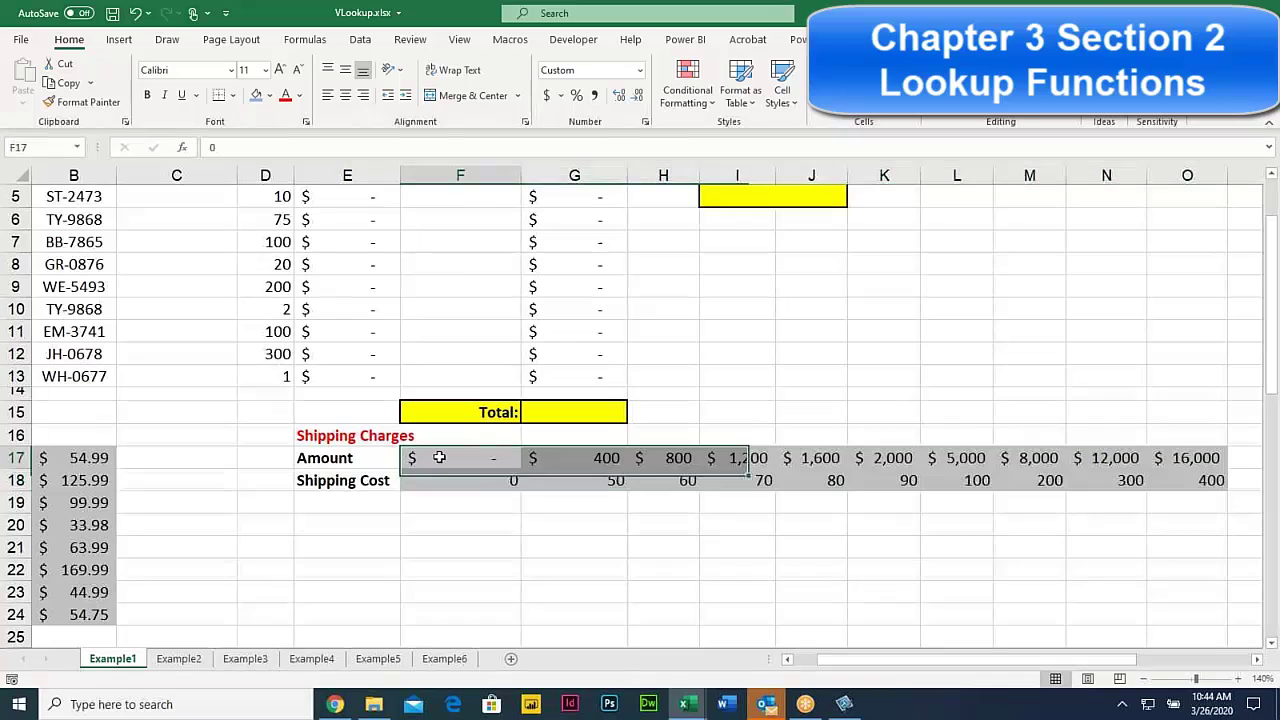
left_click_drag(439, 457, 968, 457)
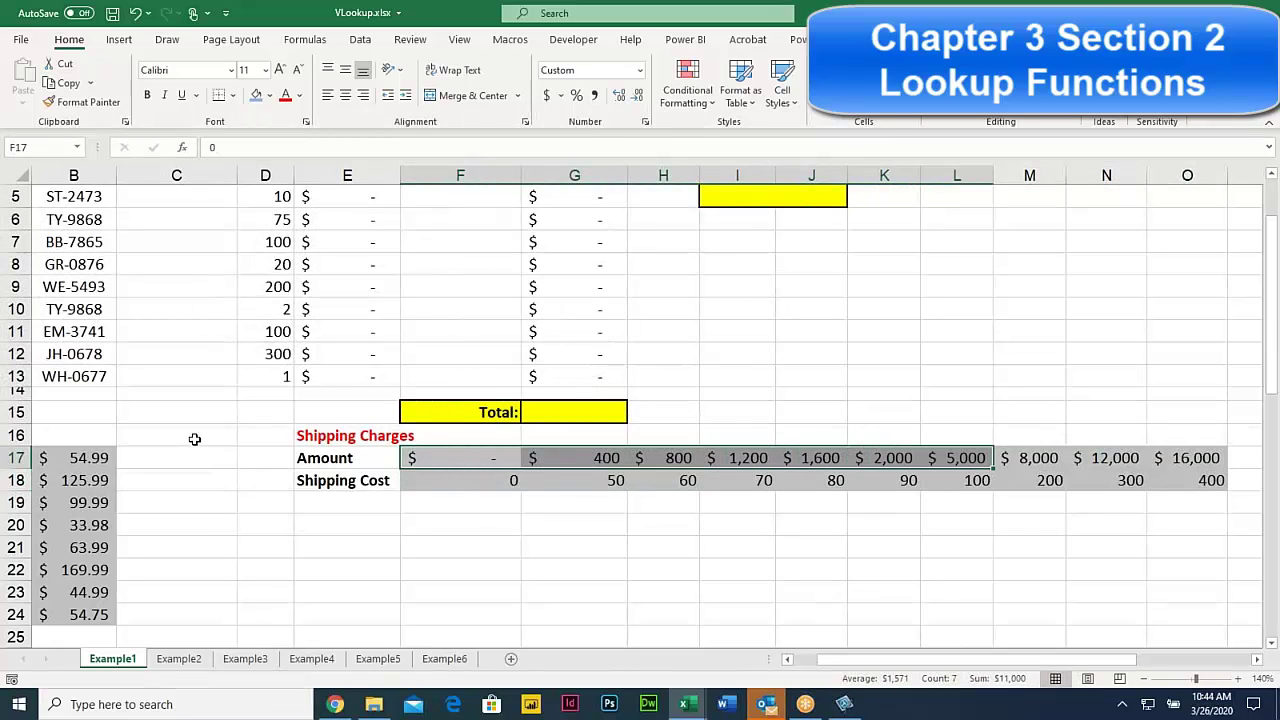
Examine the part numbers in the Price Table's first column and the price beside part ST-2472.
left_click_drag(195, 439, 5, 425)
left_click(63, 458)
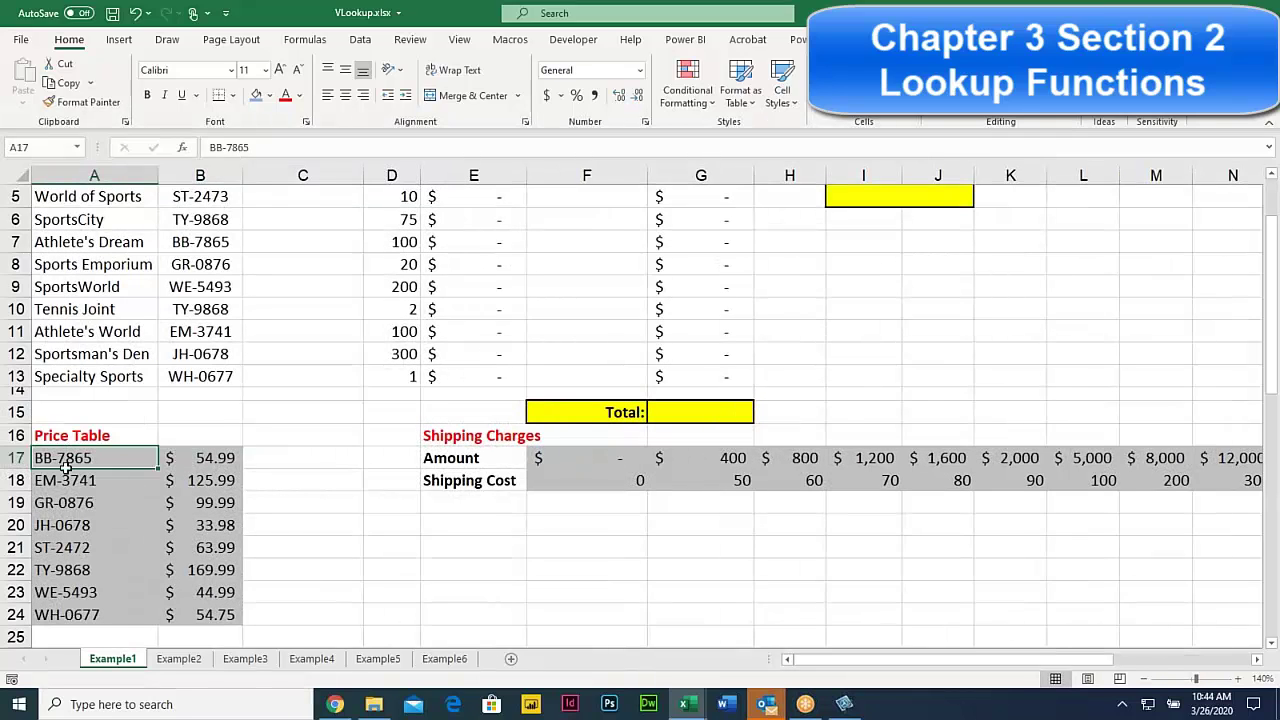
left_click_drag(65, 466, 66, 530)
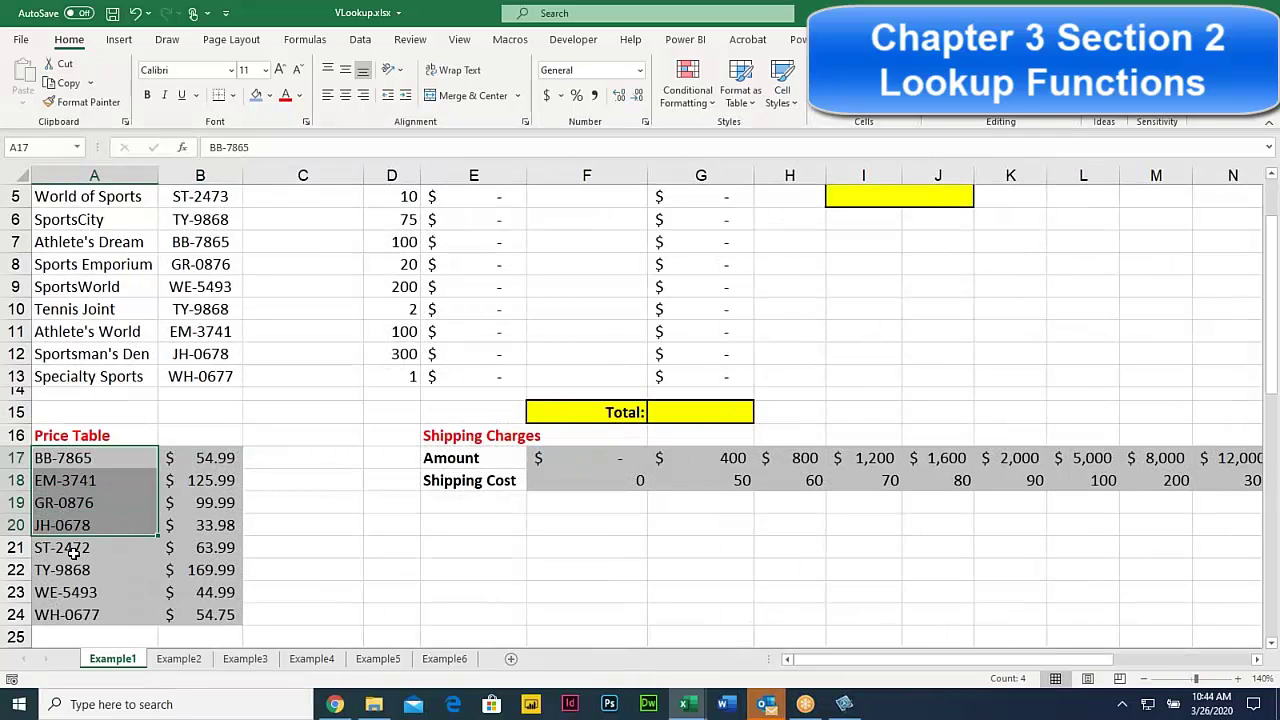
left_click(74, 552)
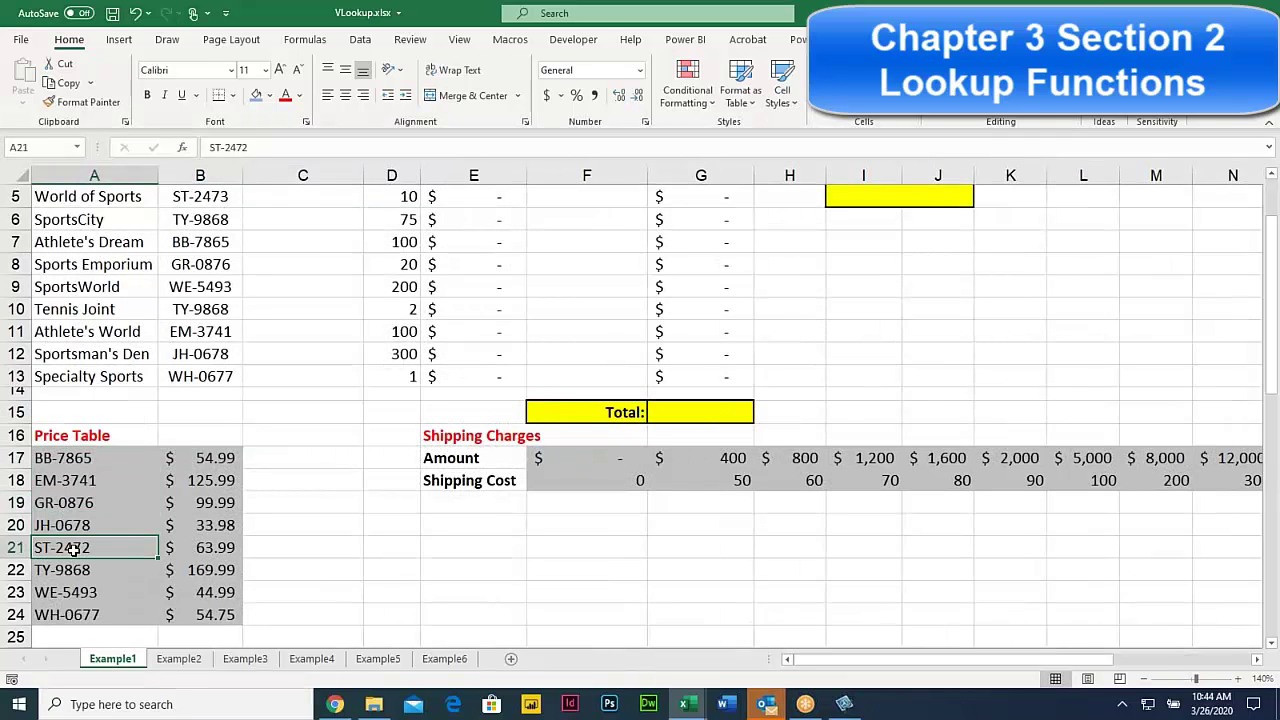
left_click(215, 548)
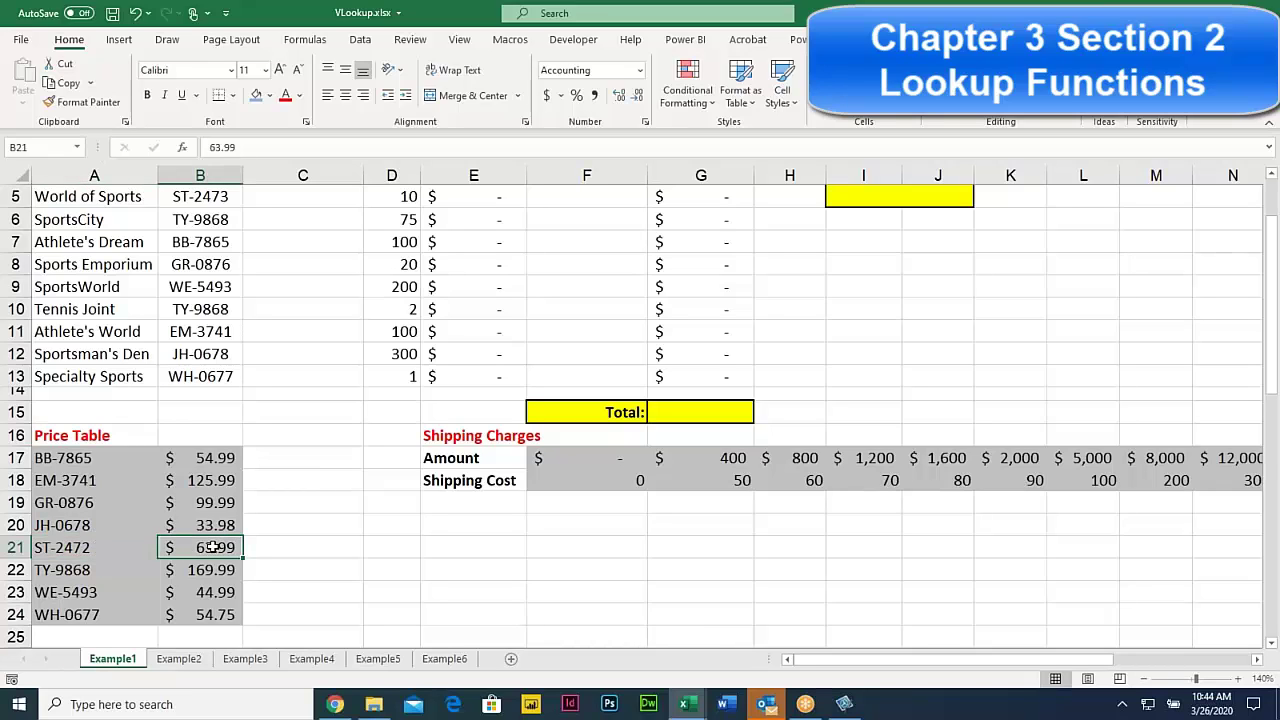
Enter the syntax note VLOOKUP(INPUT, RANGE, Column) as text in cell C3 above the Price heading.
scroll(289, 262, "up", 1)
left_click(289, 263)
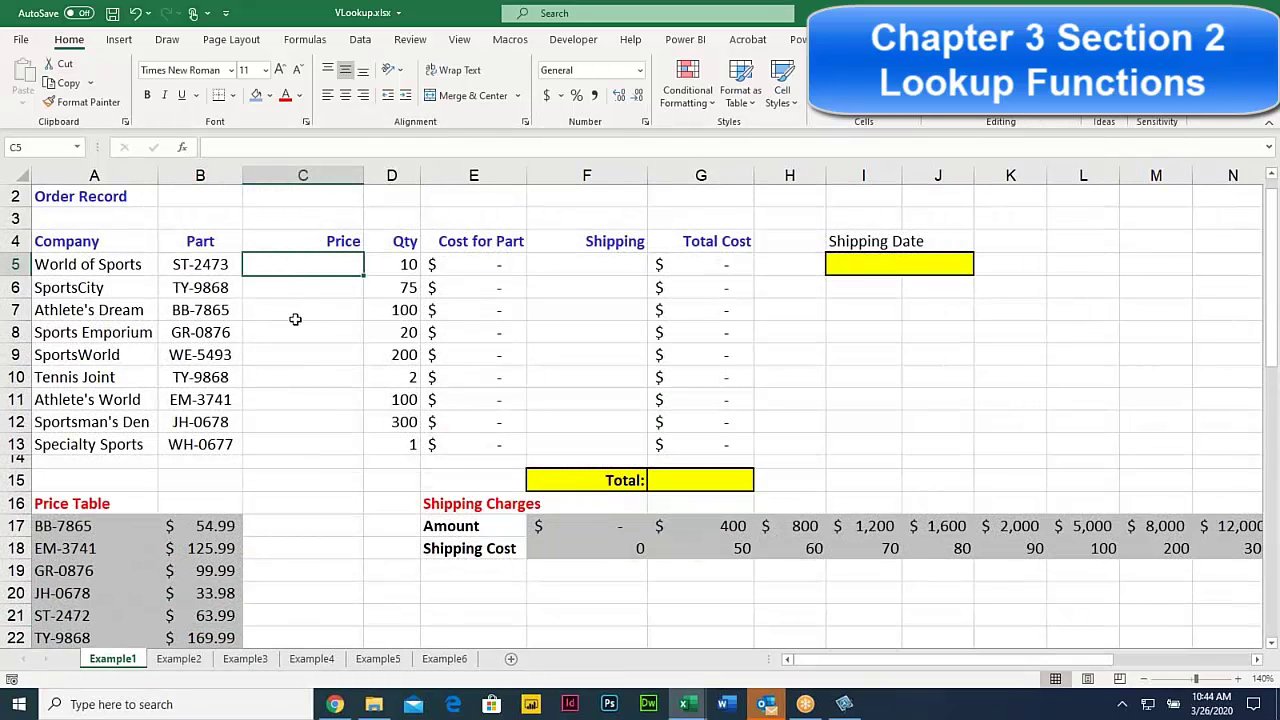
left_click(295, 216)
scroll(296, 218, "up", 1)
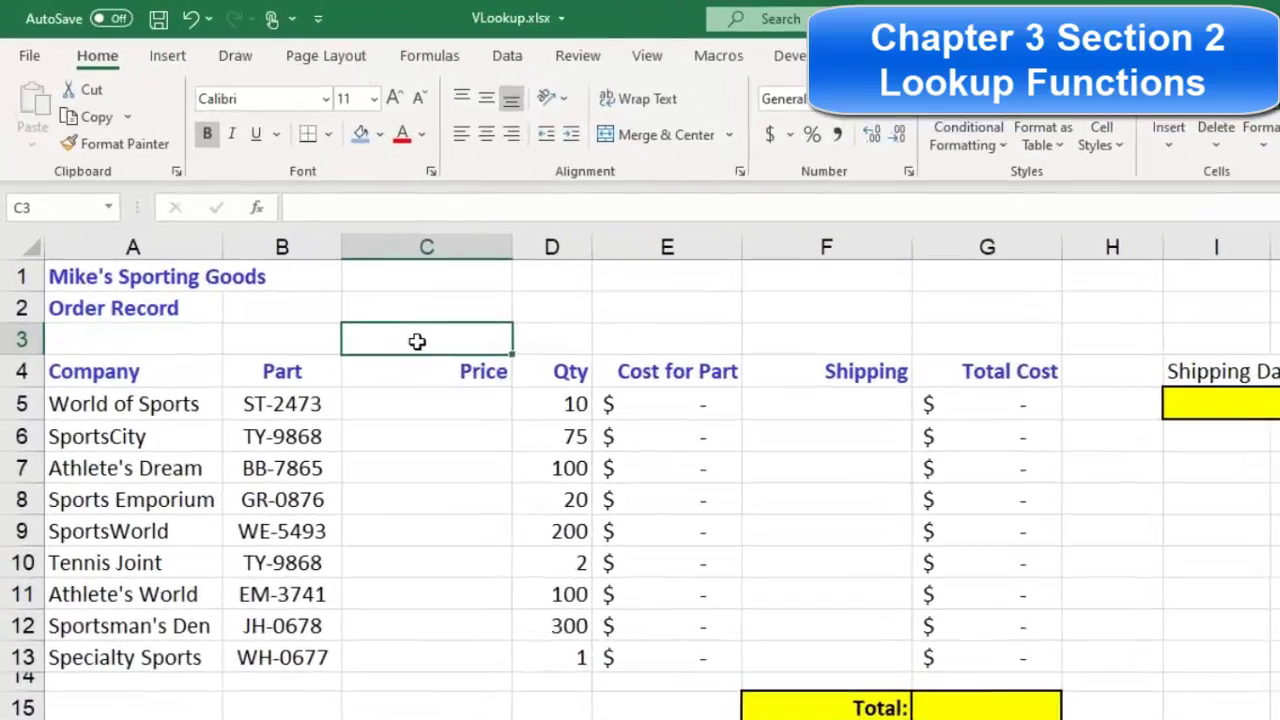
type("VLOOKUO")
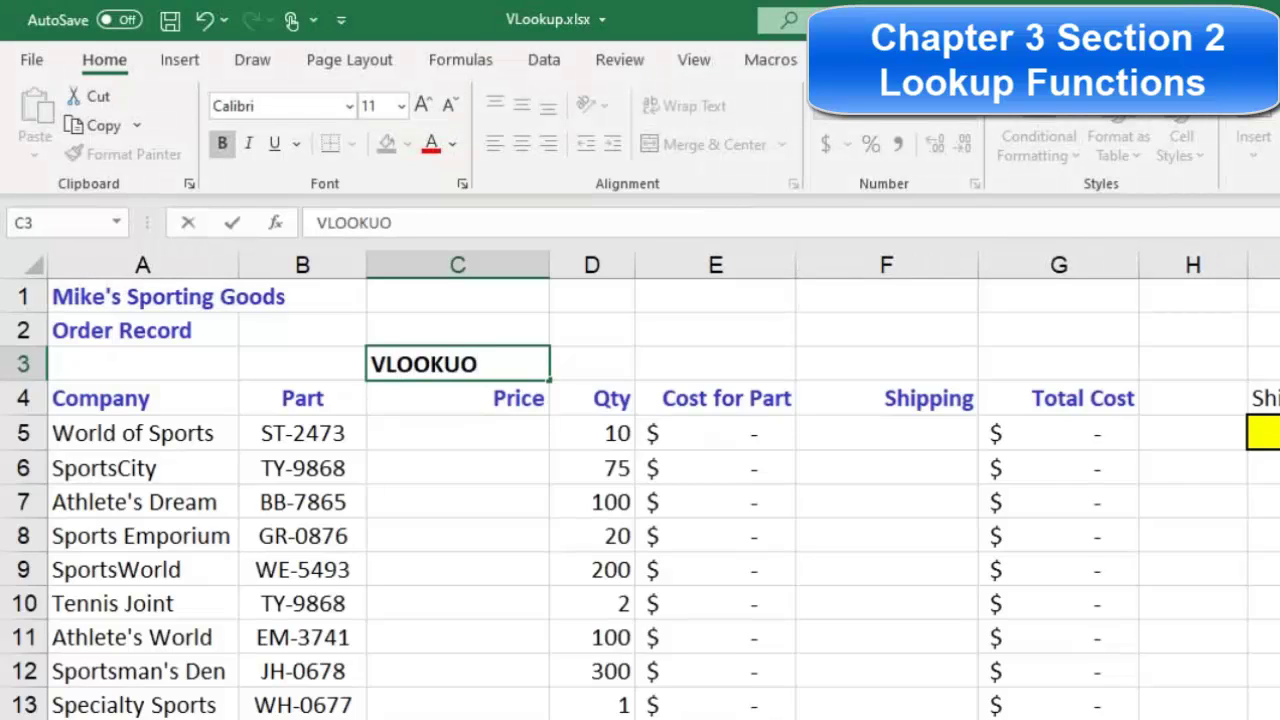
key("BackSpace")
type("P(")
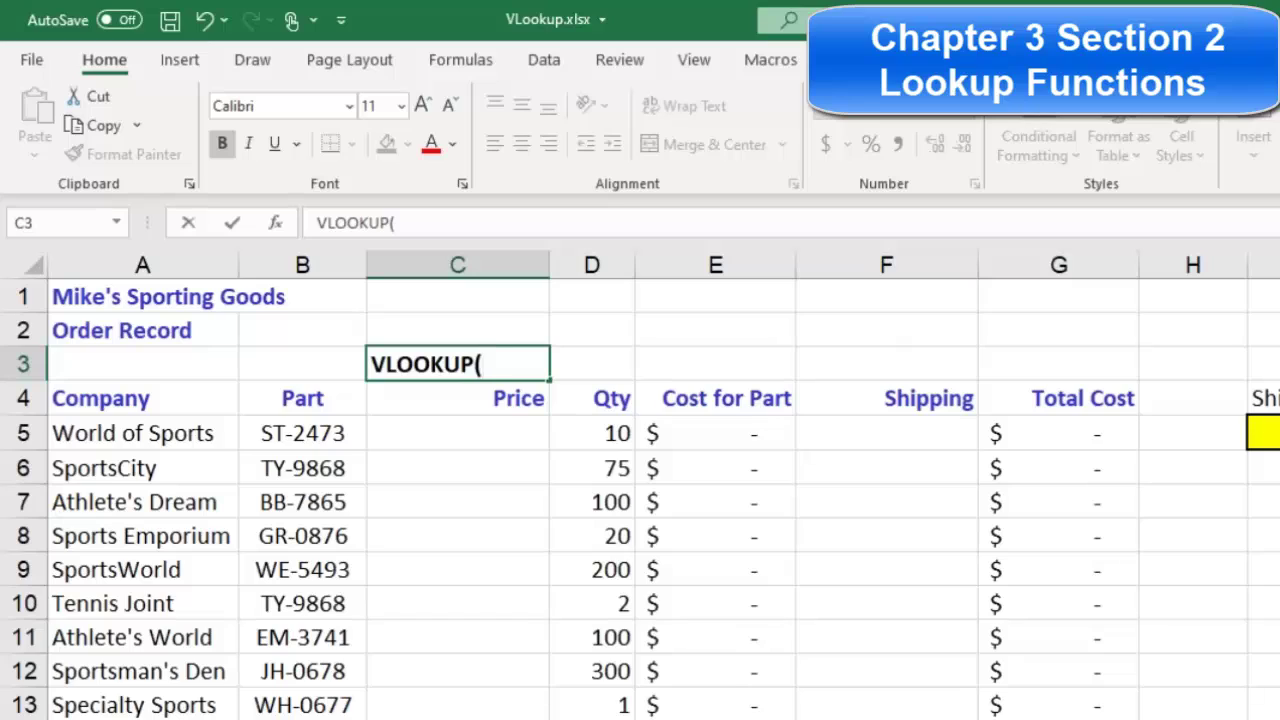
type("INPUT")
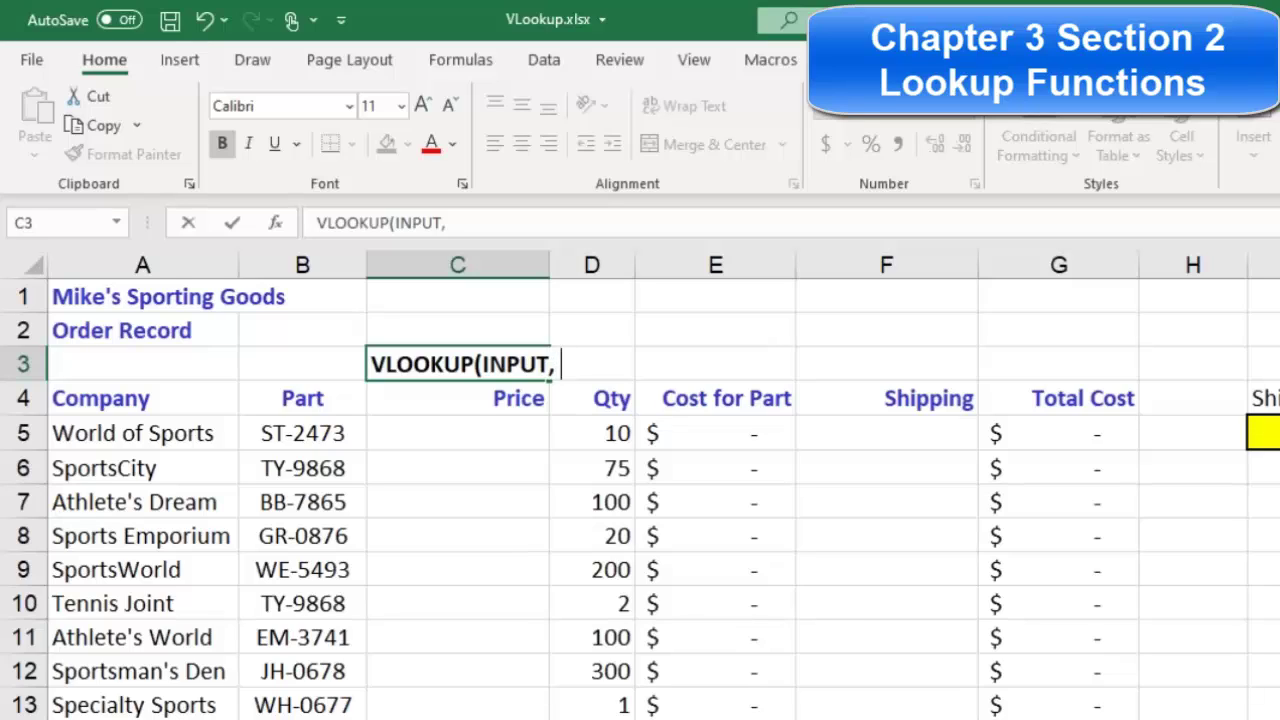
type(", RANGE")
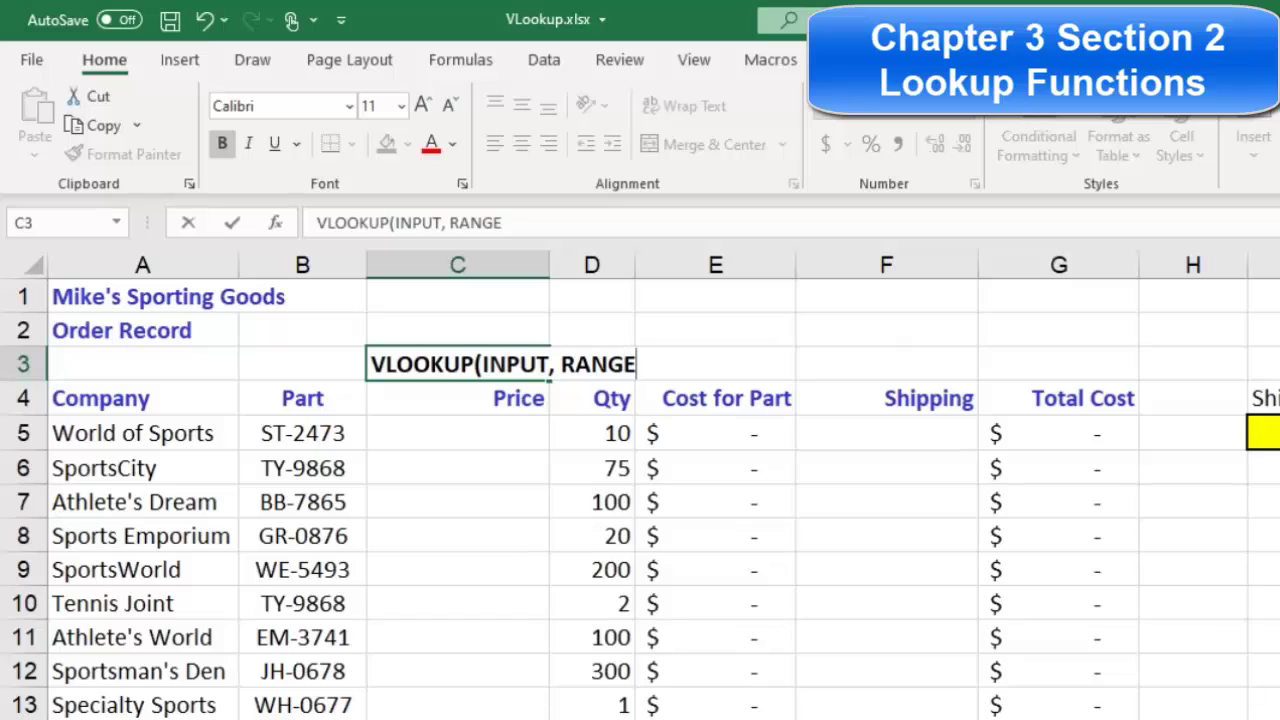
type(", ")
type("Colum")
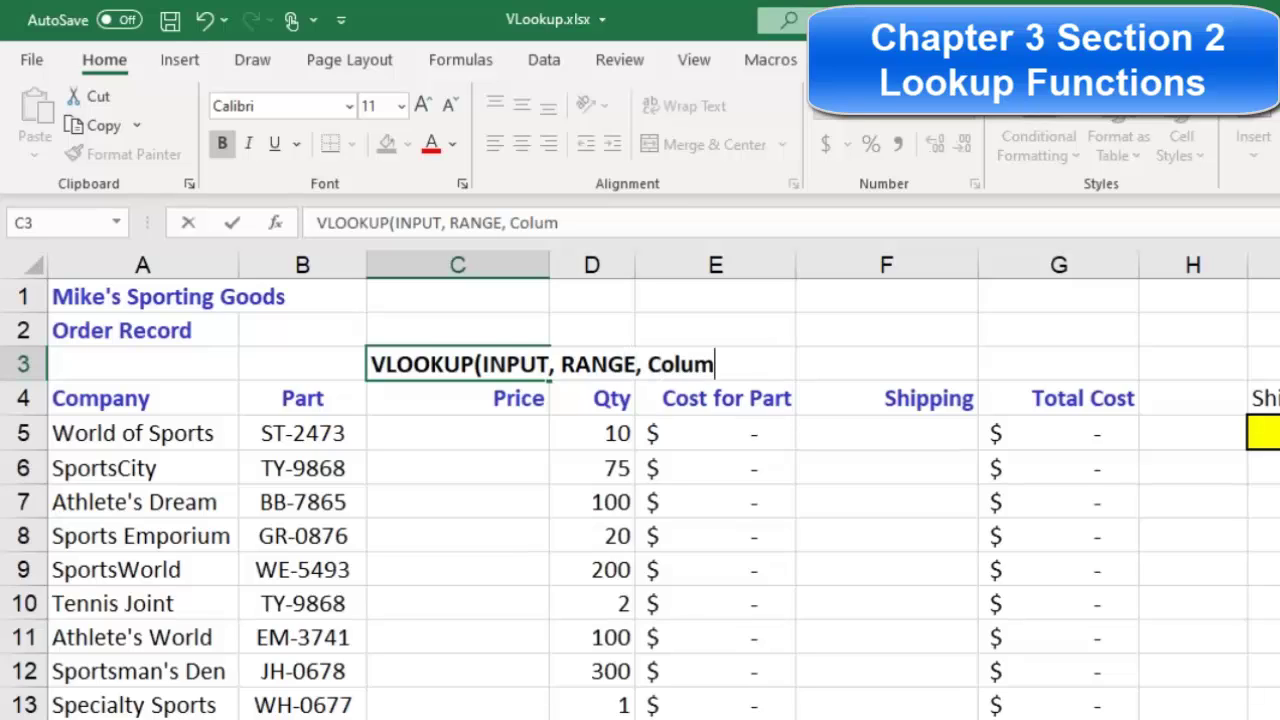
type("n)")
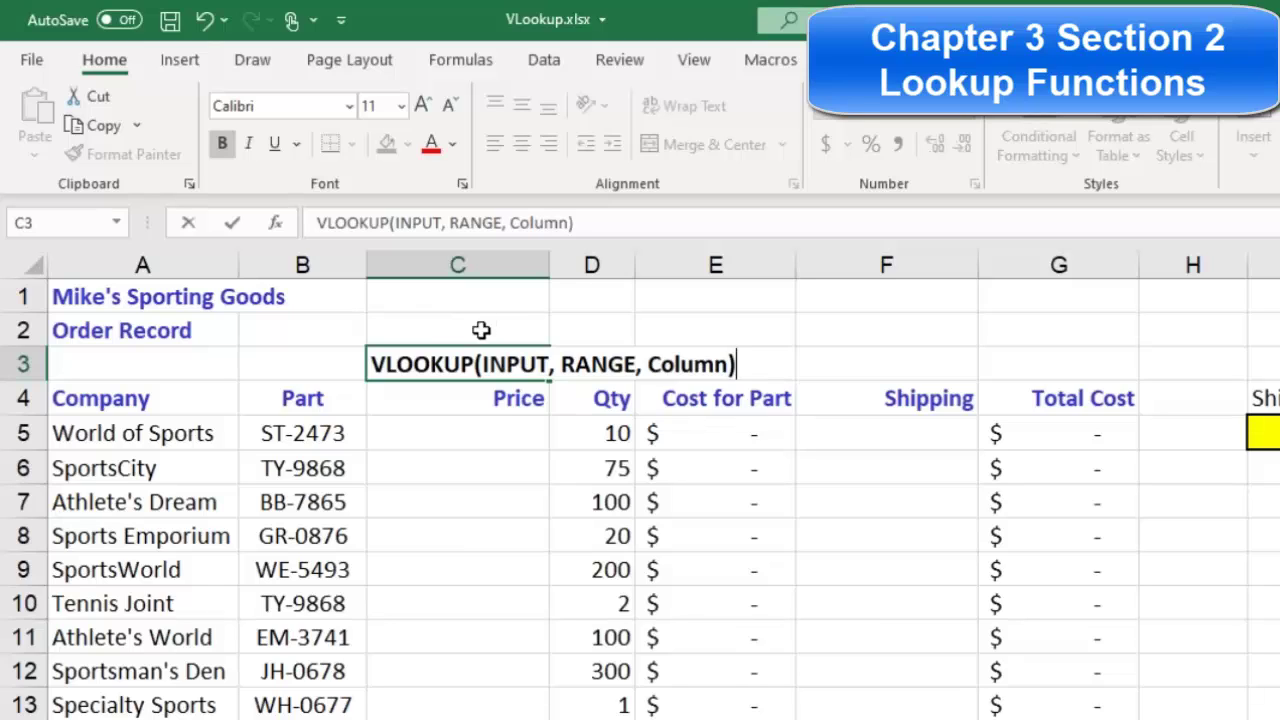
left_click(288, 430)
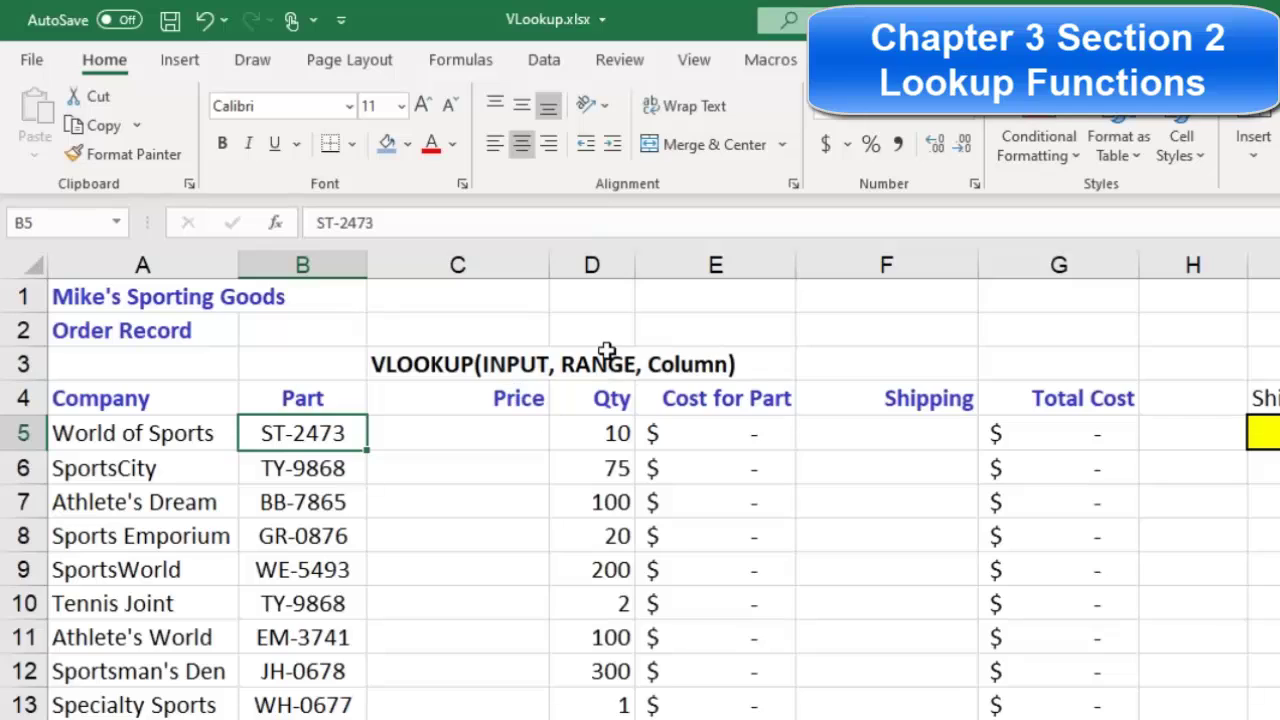
Review the workbook's defined range names and the price column of the Price Table.
left_click(117, 226)
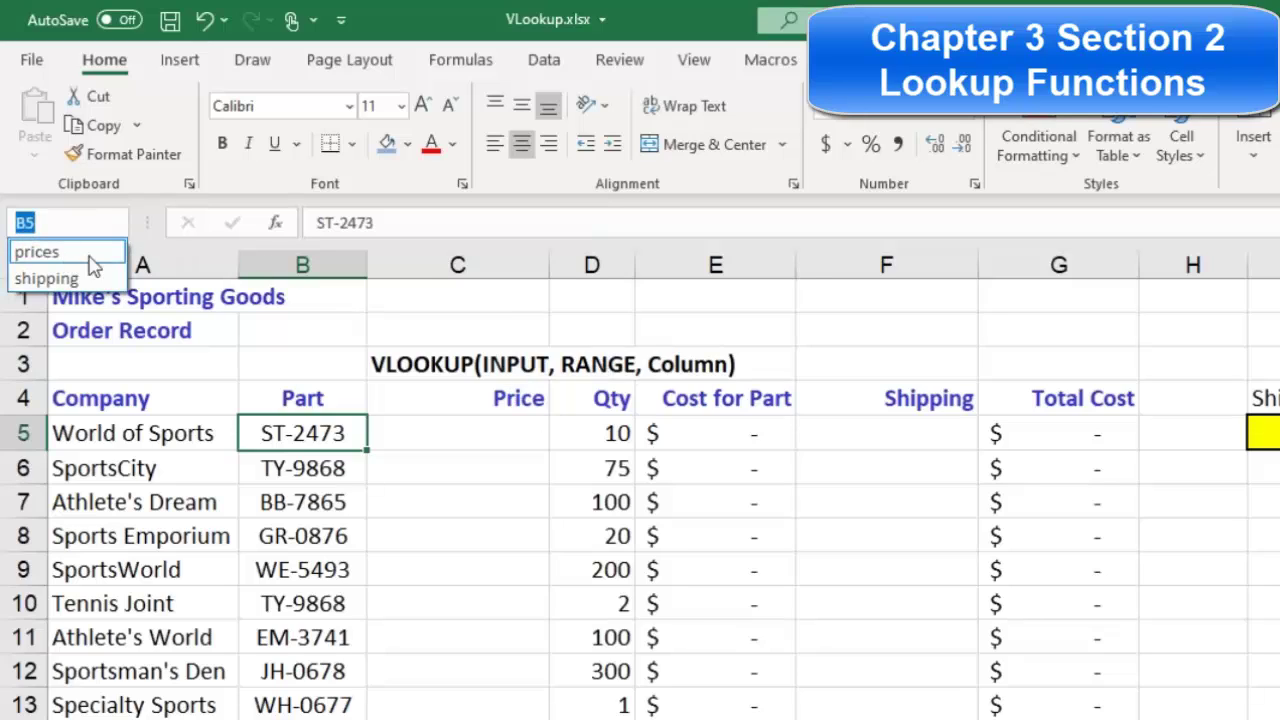
left_click(682, 369)
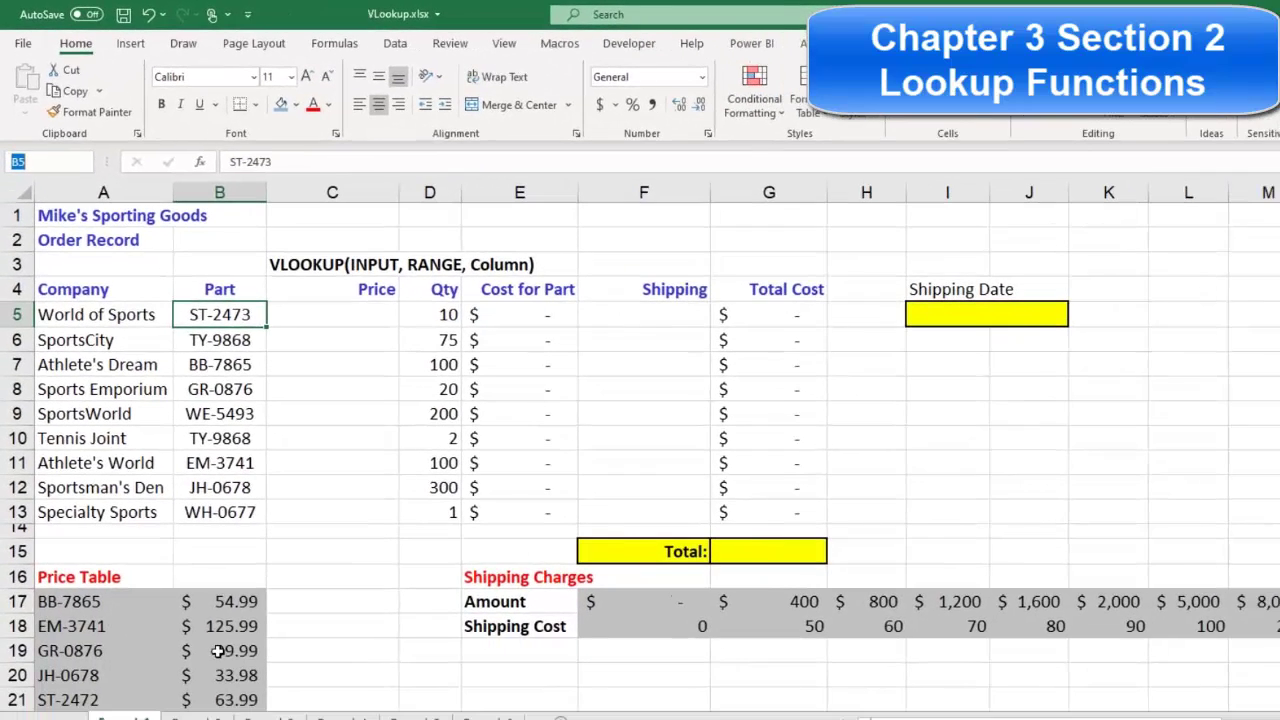
left_click_drag(222, 601, 224, 675)
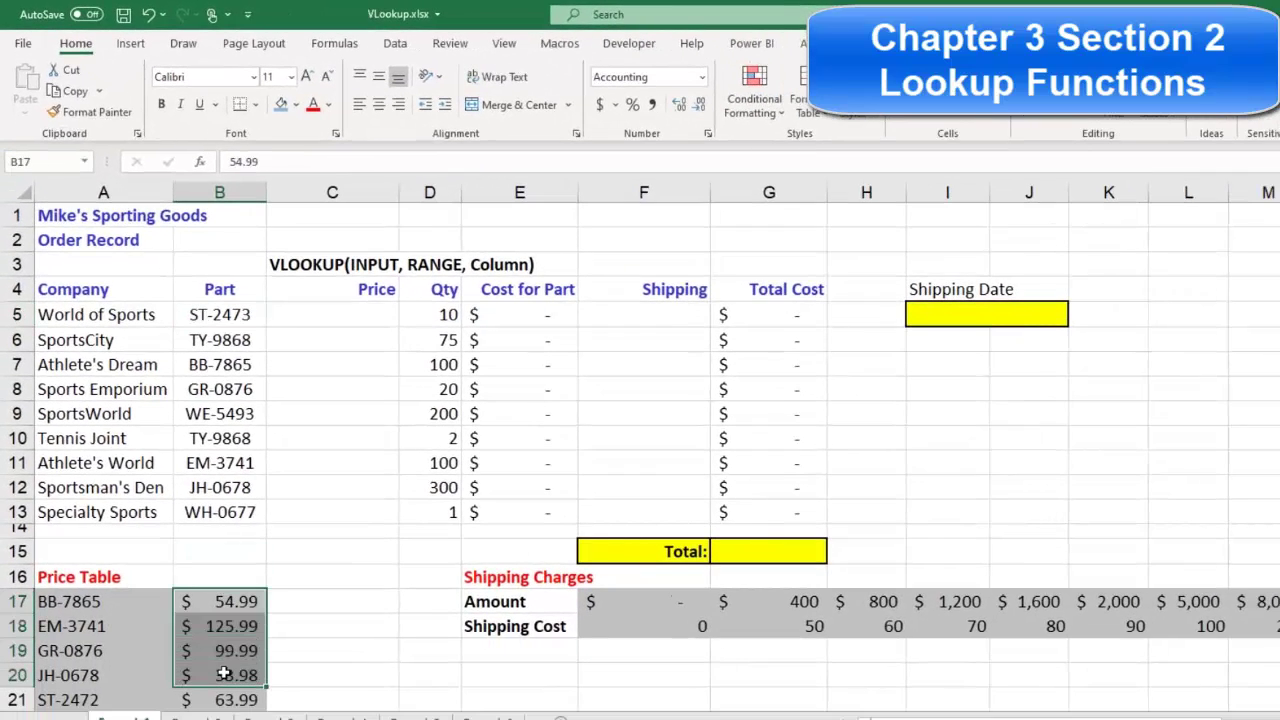
Enter the formula =VLOOKUP(B5, prices, 2) in cell C5 to look up the World of Sports part price.
left_click(336, 314)
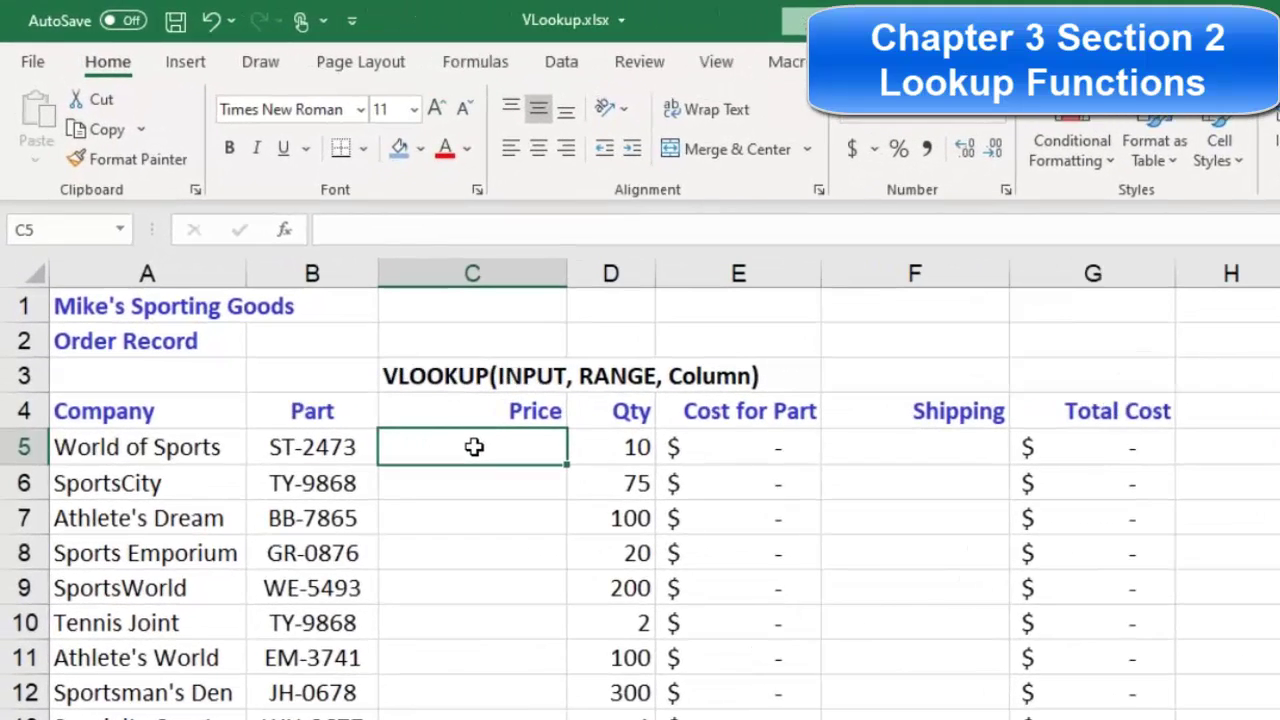
type("=")
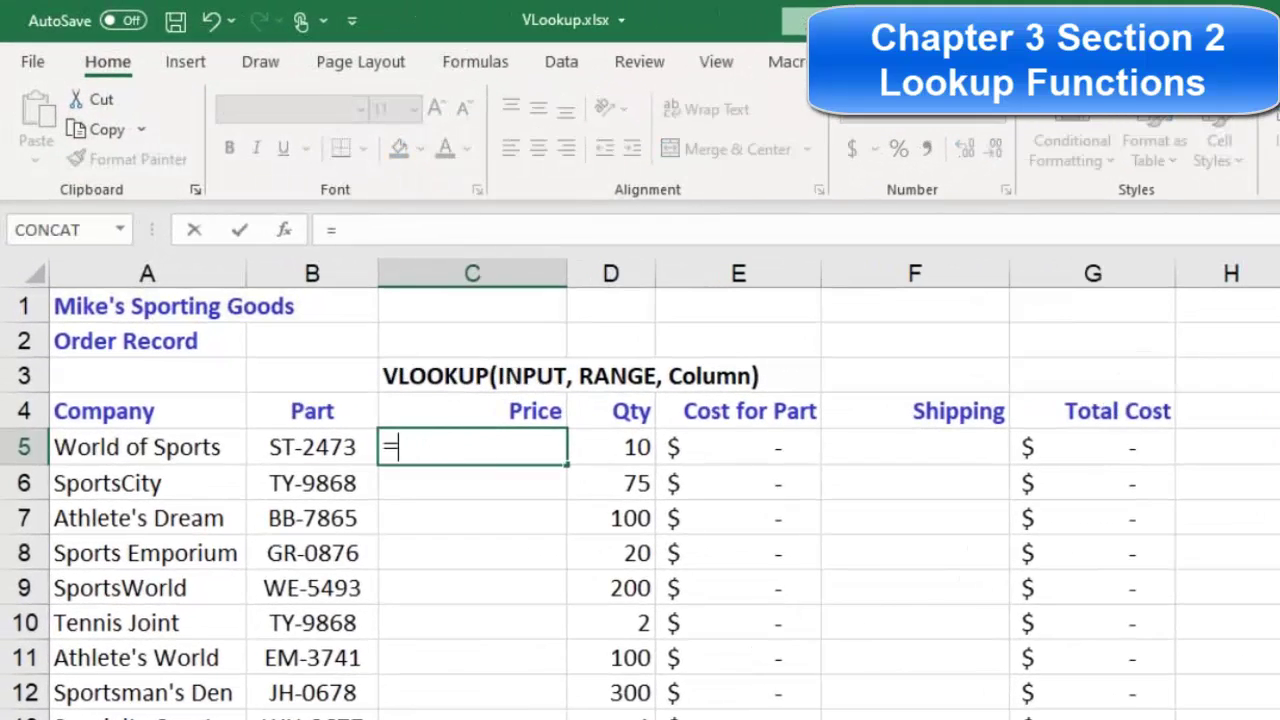
type("VLOO")
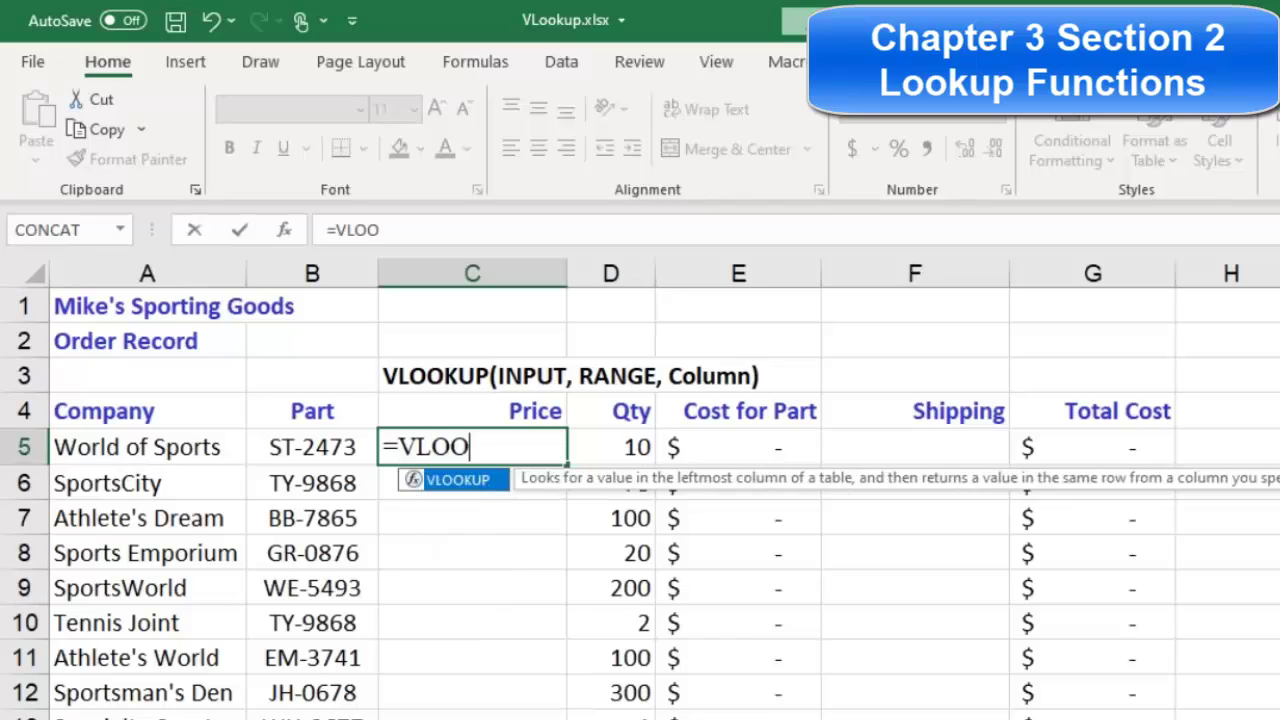
type("KUP(")
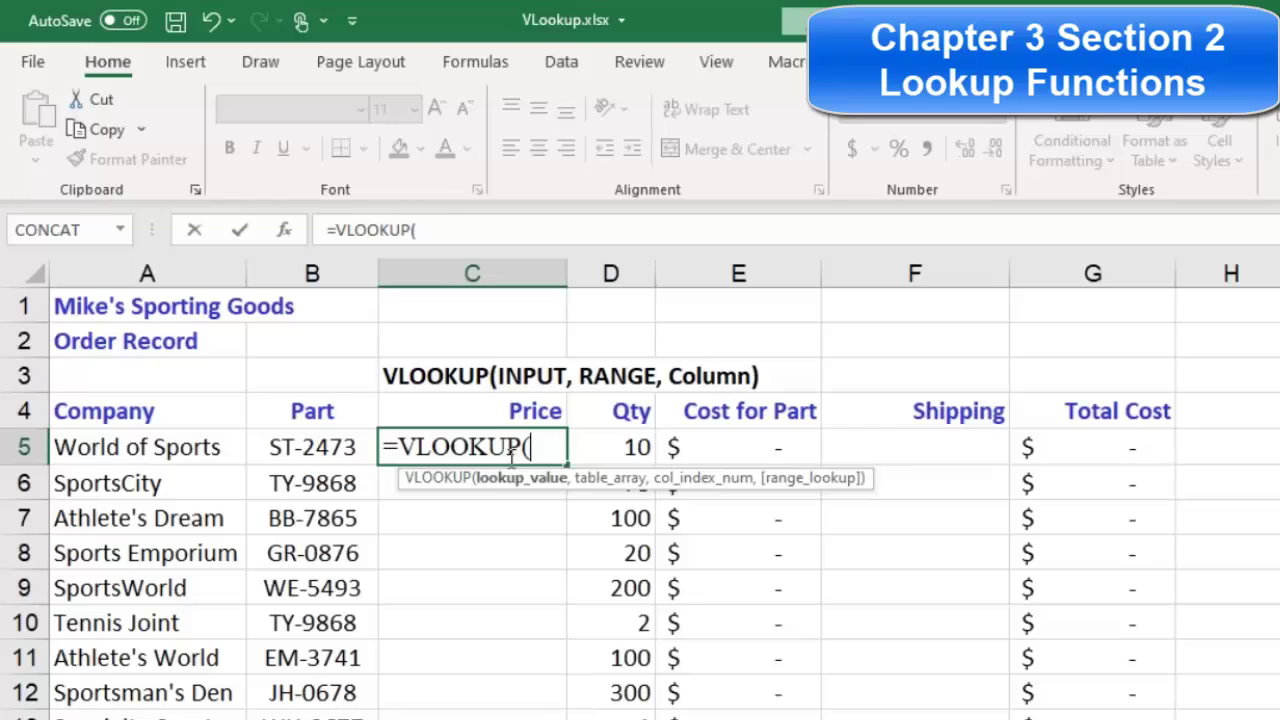
left_click(306, 447)
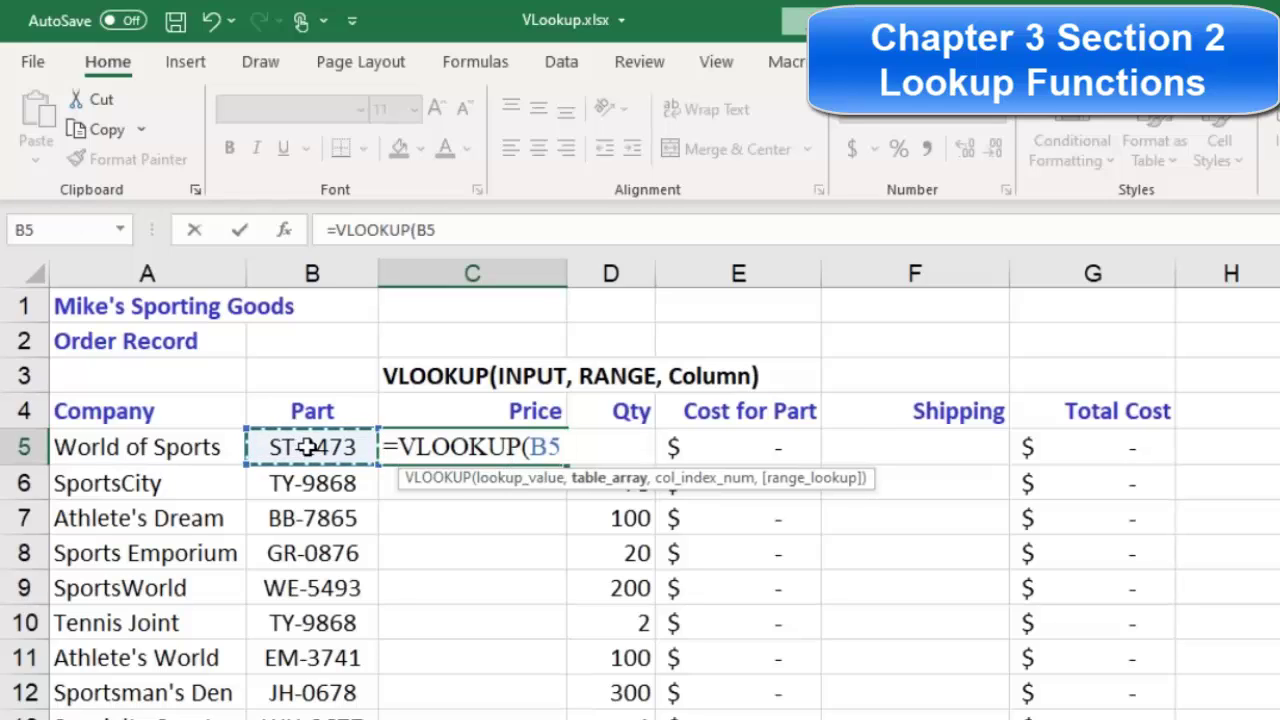
type(",")
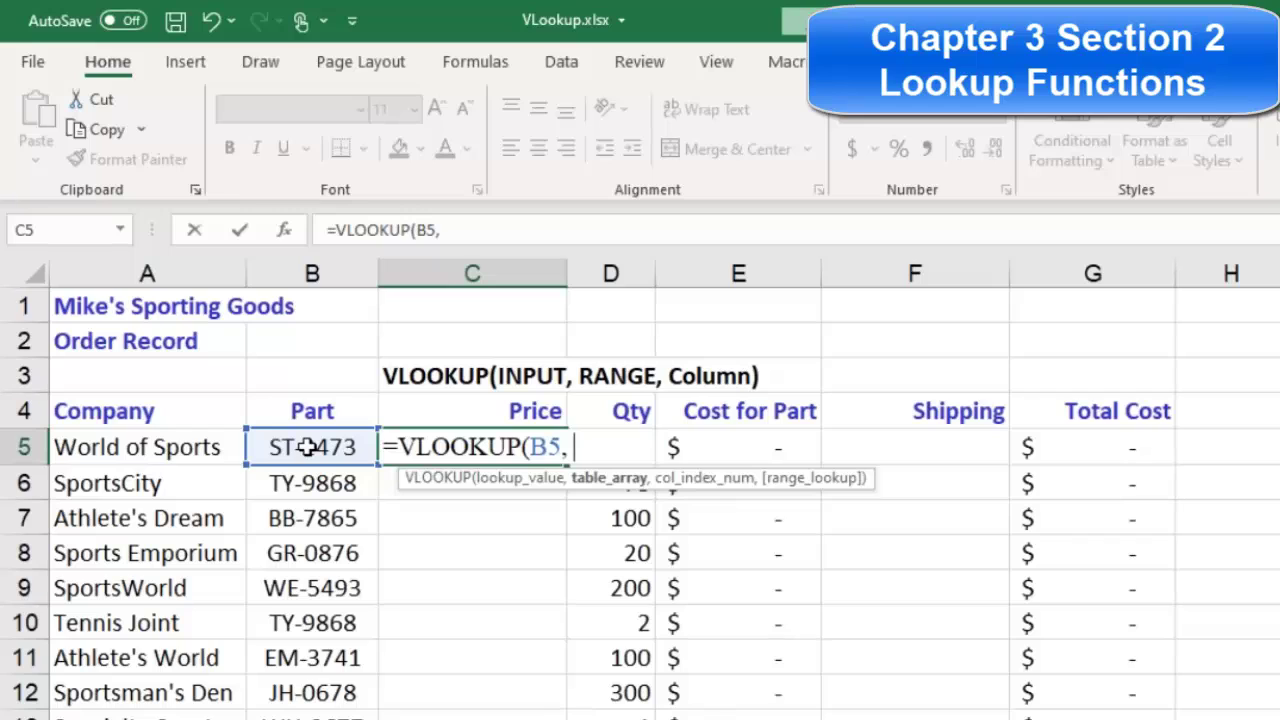
type("Pr")
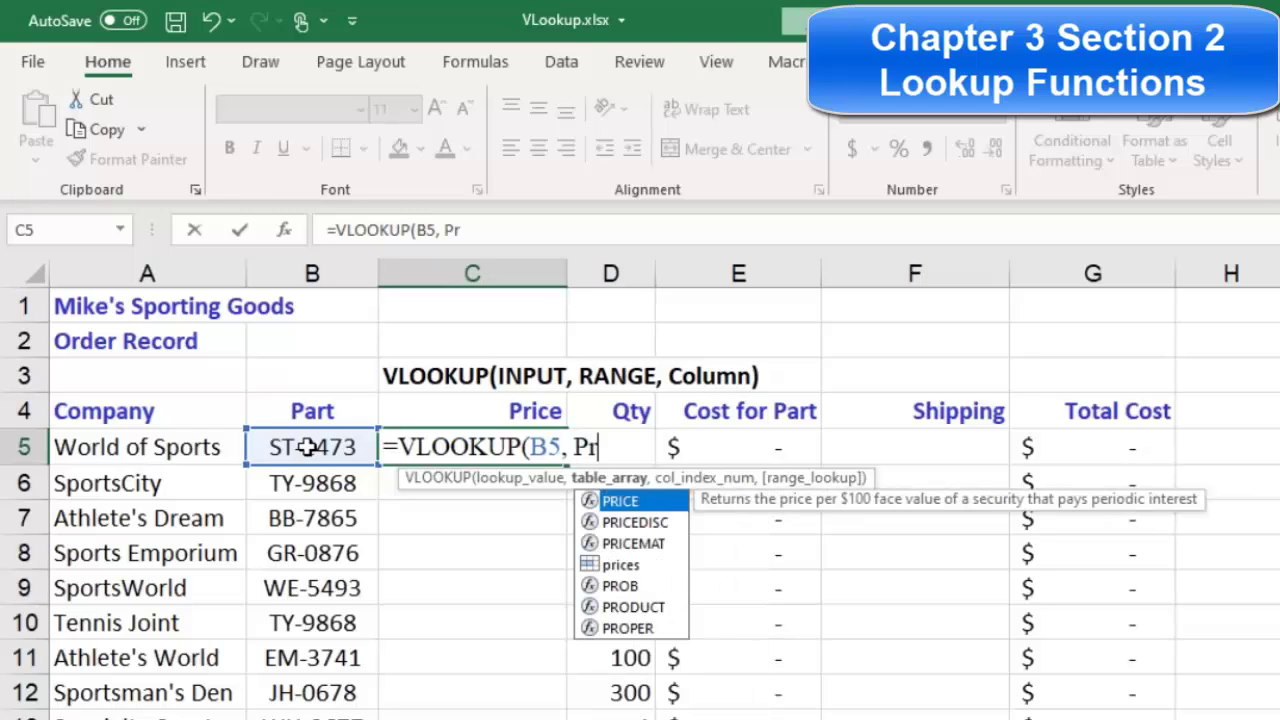
type("i")
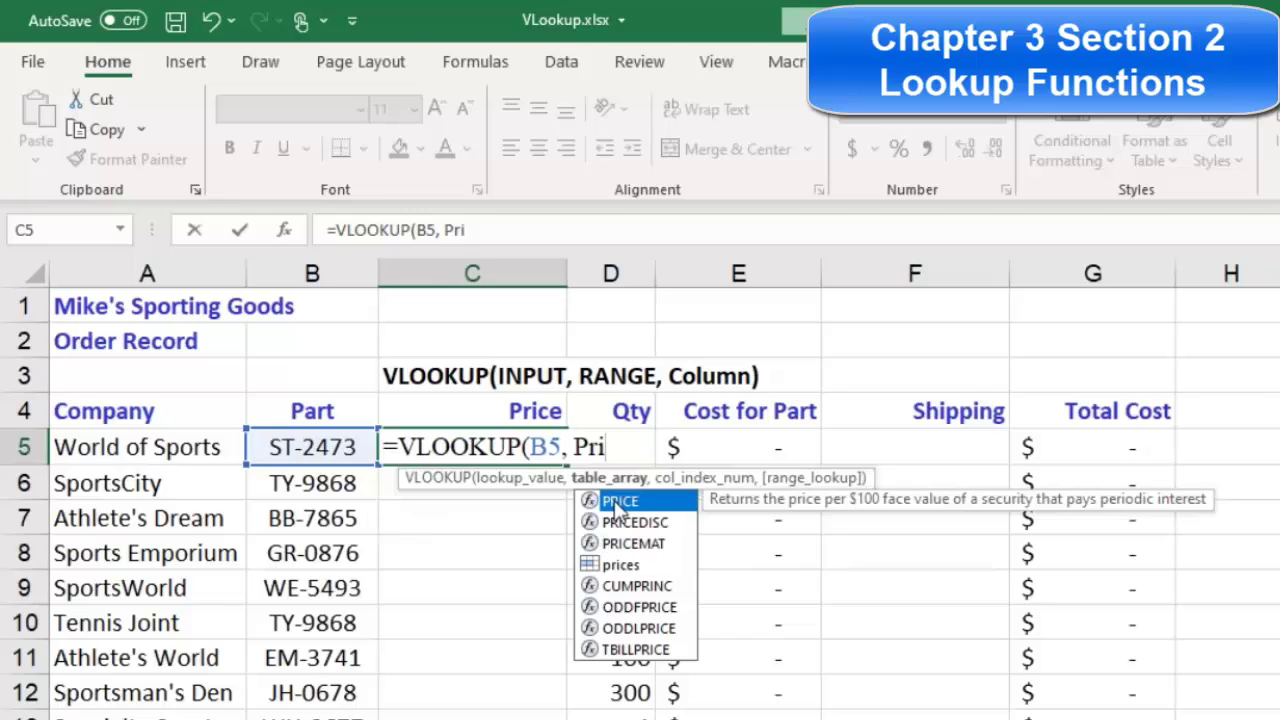
double_click(612, 565)
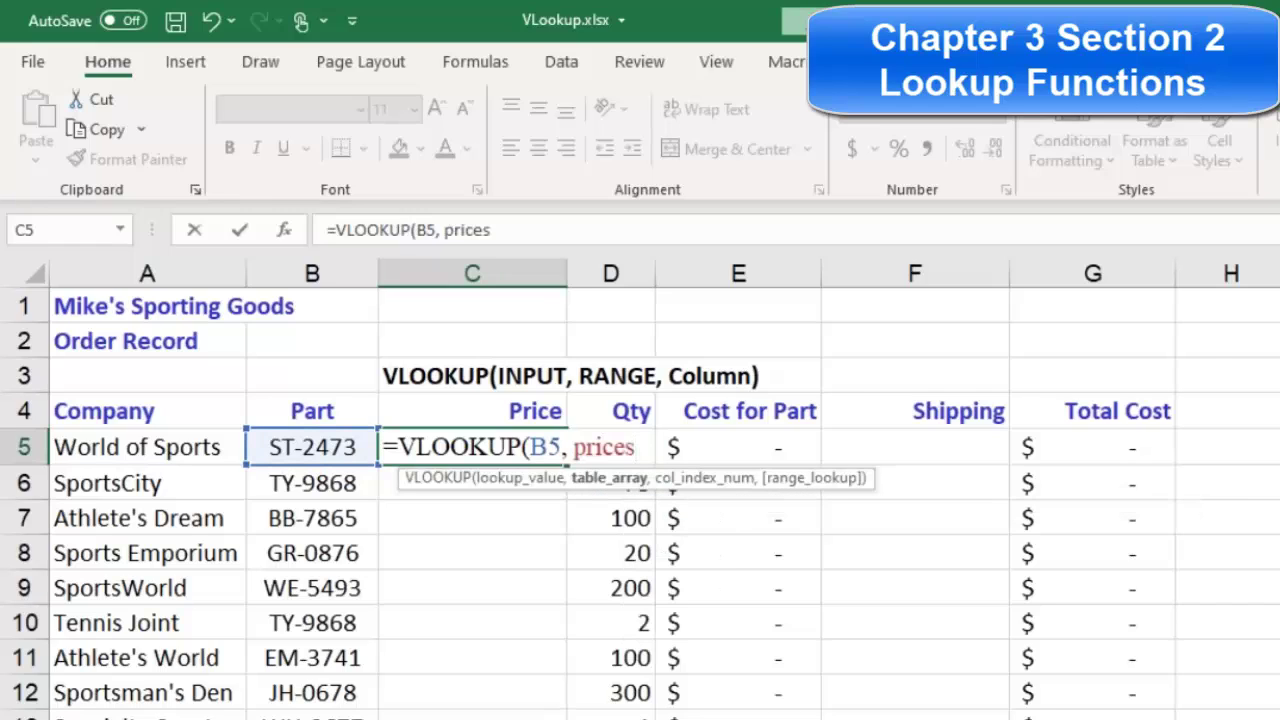
type(",")
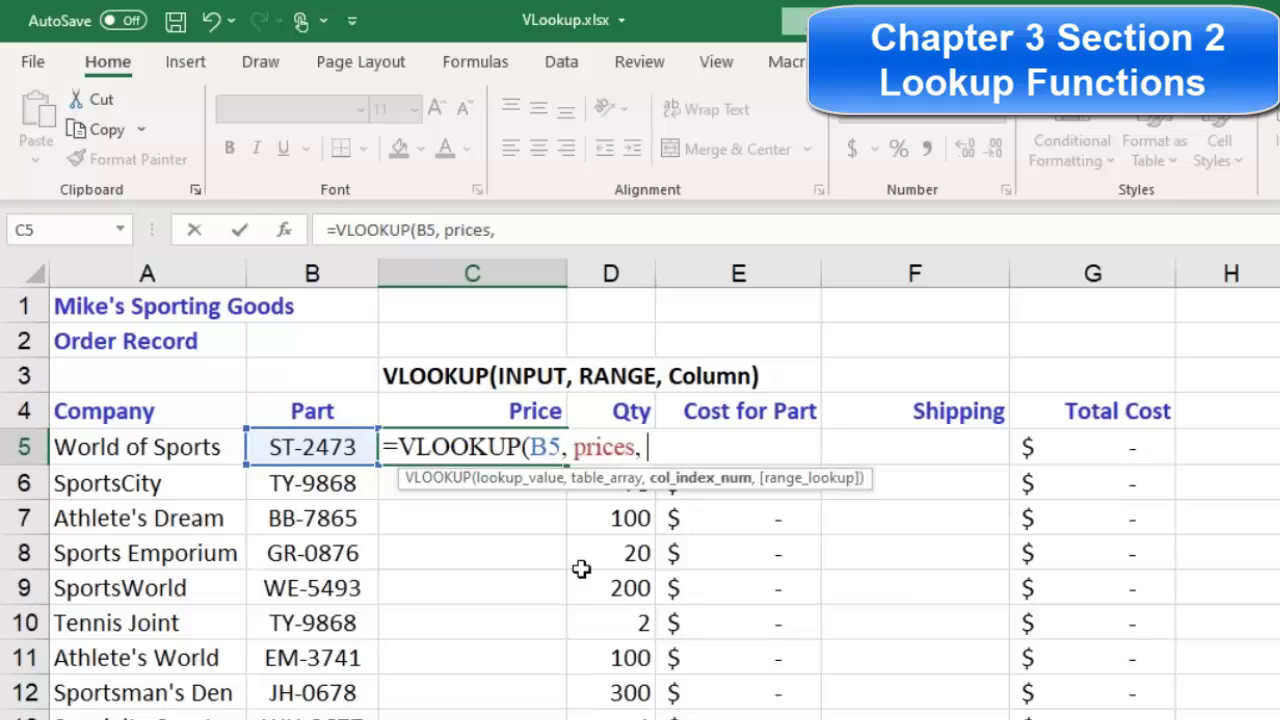
type("2)")
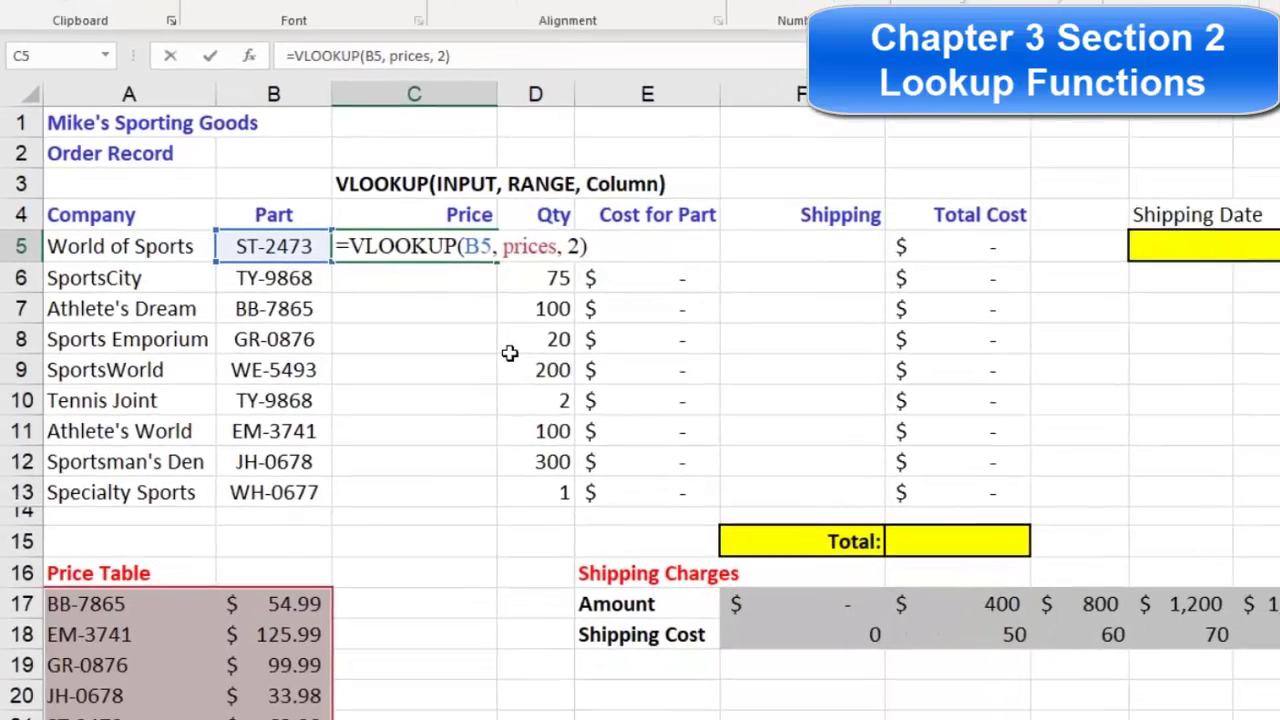
key("Return")
Fill the price lookup formula from C5 down through C13.
left_click(442, 205)
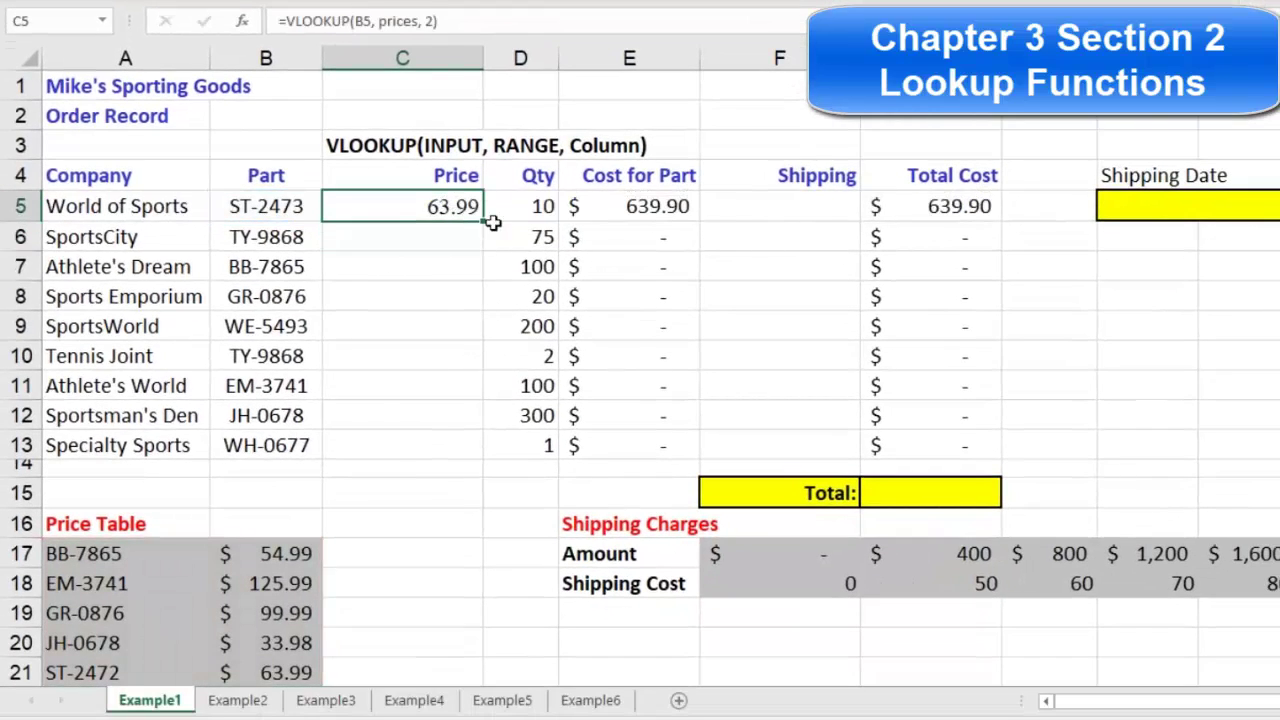
double_click(482, 222)
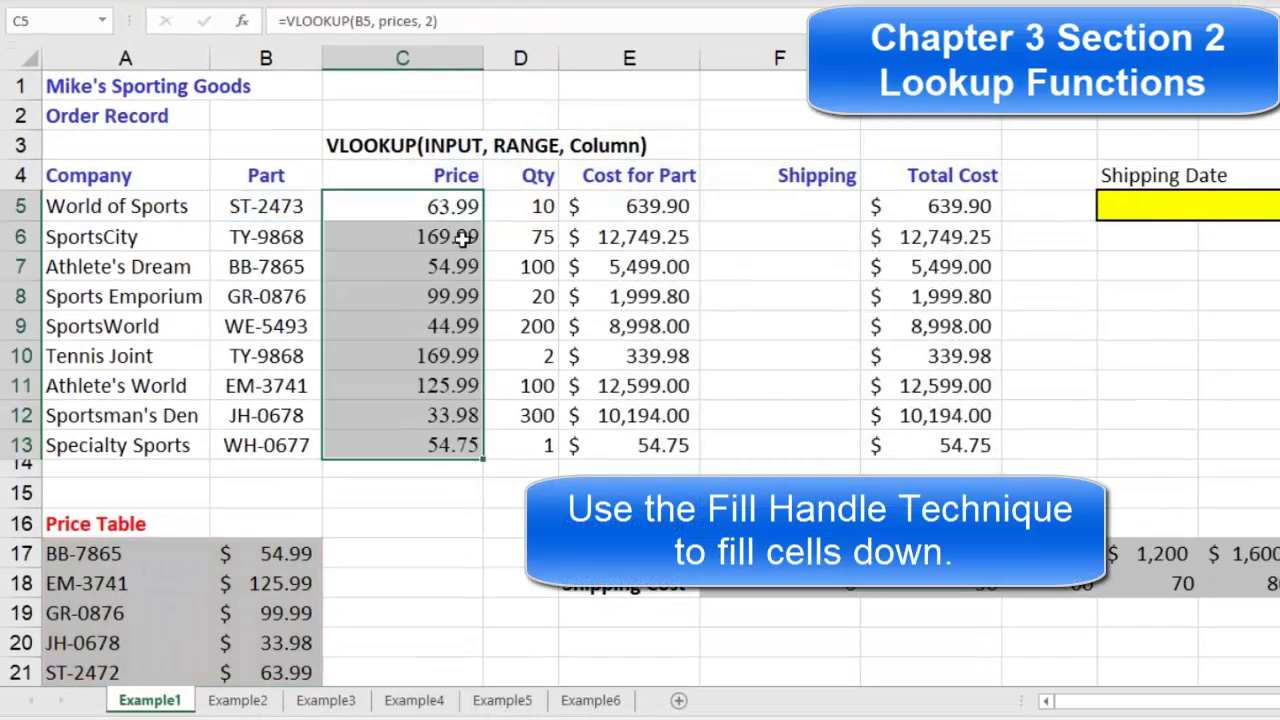
Trace the SportsWorld part WE-5493 from the order record to its Price Table row and the lookup formula in C9.
left_click(270, 333)
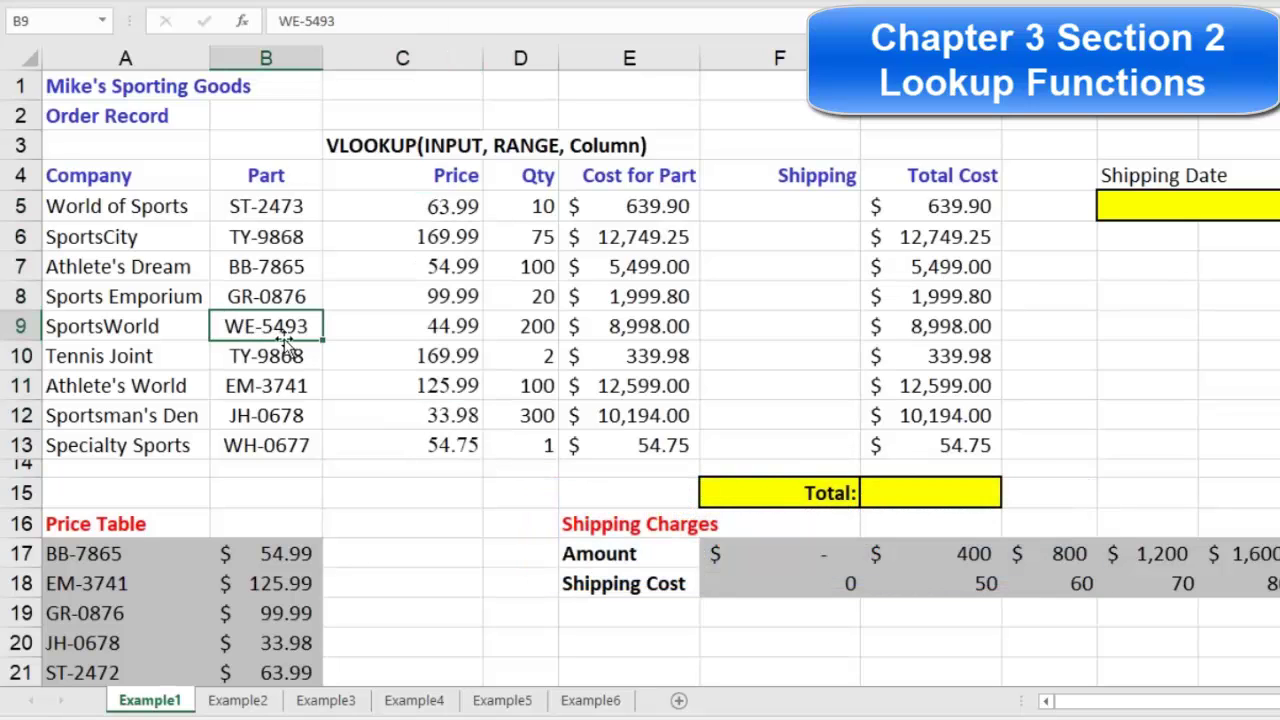
scroll(108, 620, "down", 1)
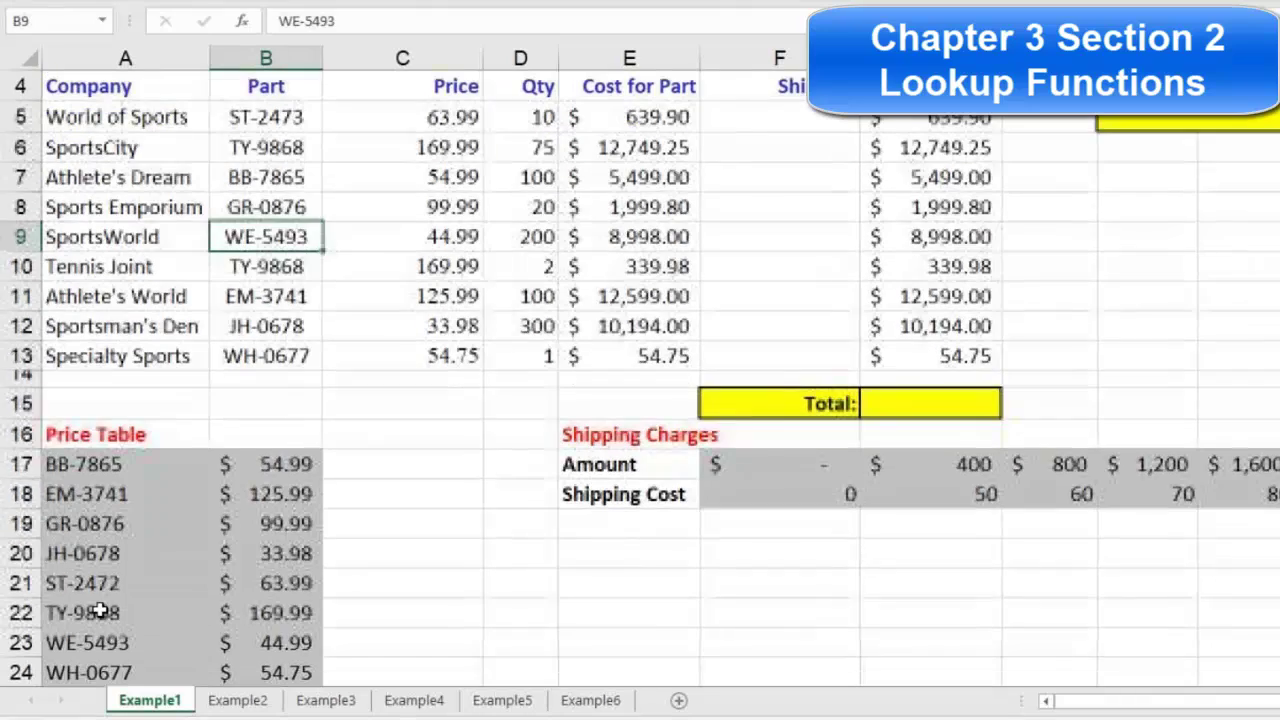
left_click(97, 645)
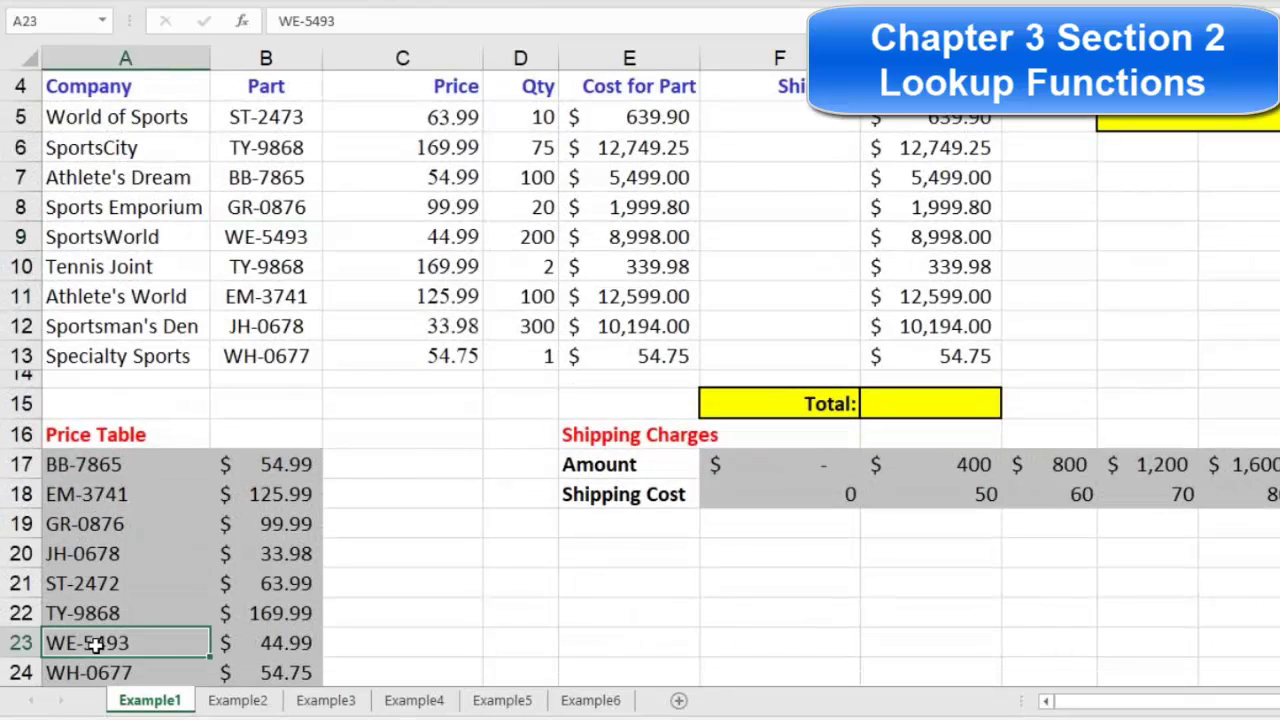
left_click(288, 645)
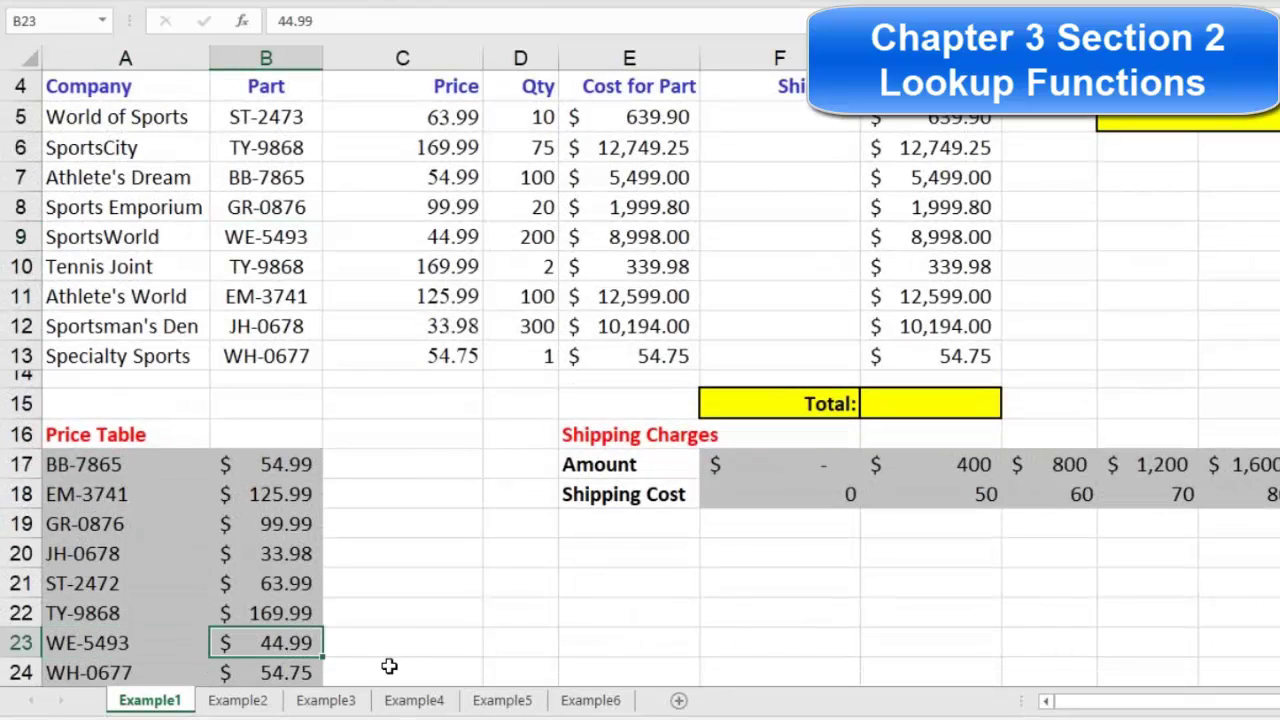
left_click(447, 233)
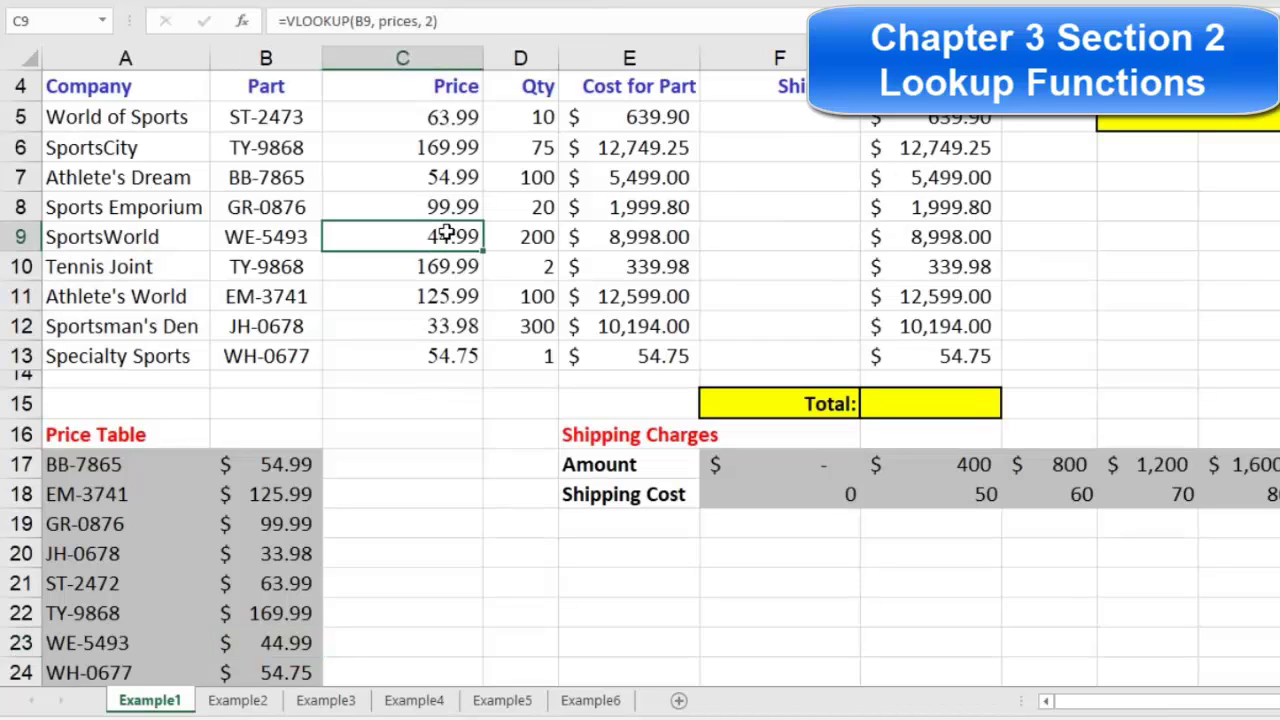
left_click(94, 643)
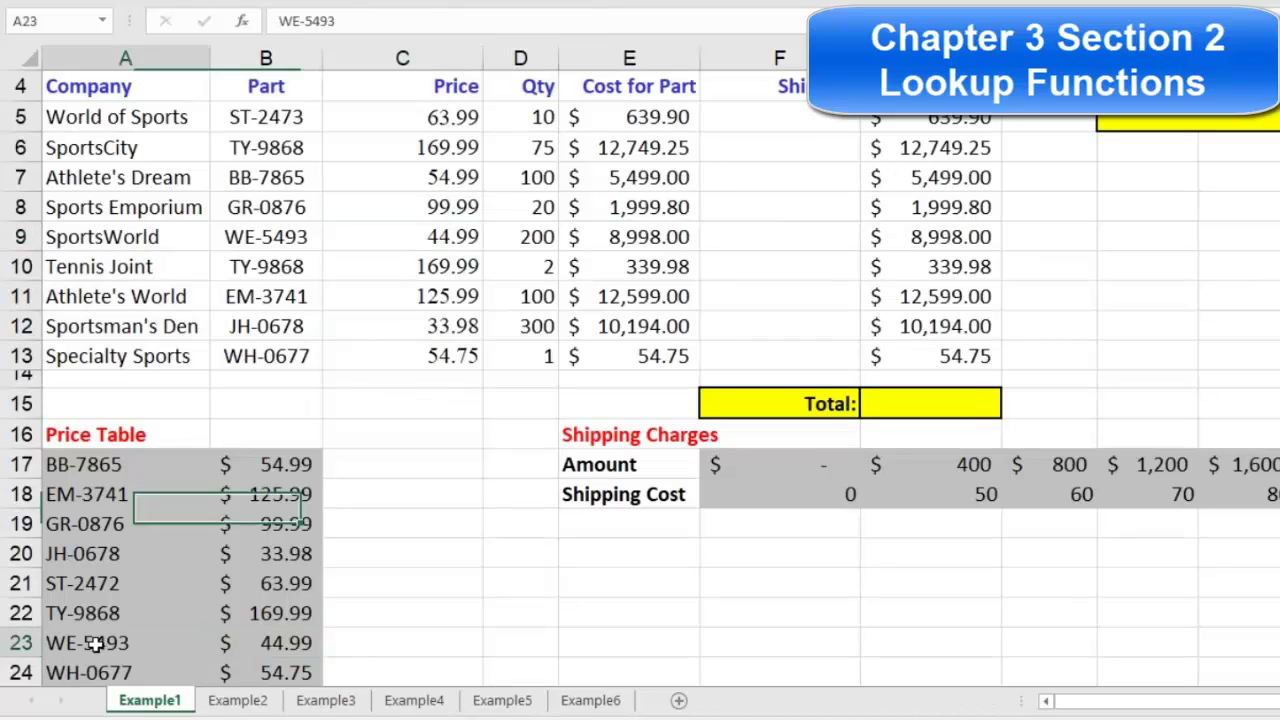
Set the Price Table price for WE-5493 in B23 to 44.95 and check the SportsWorld price in C9.
left_click(272, 644)
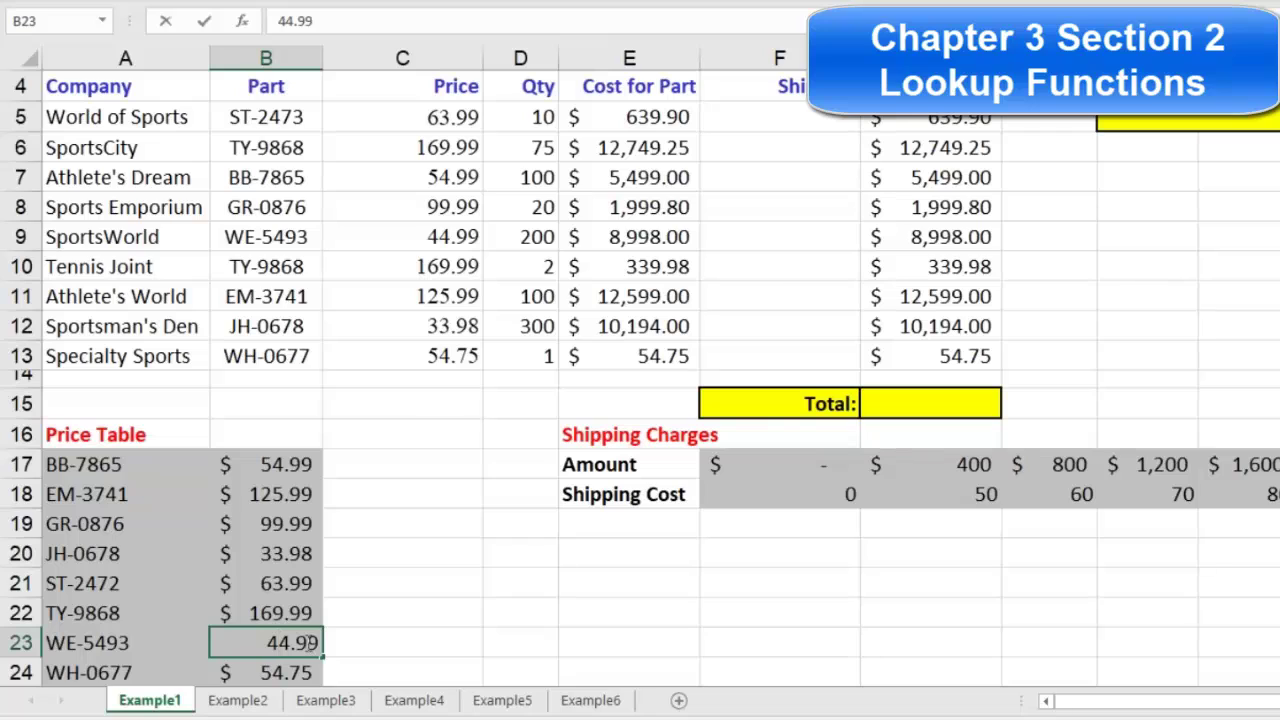
double_click(311, 641)
type("5")
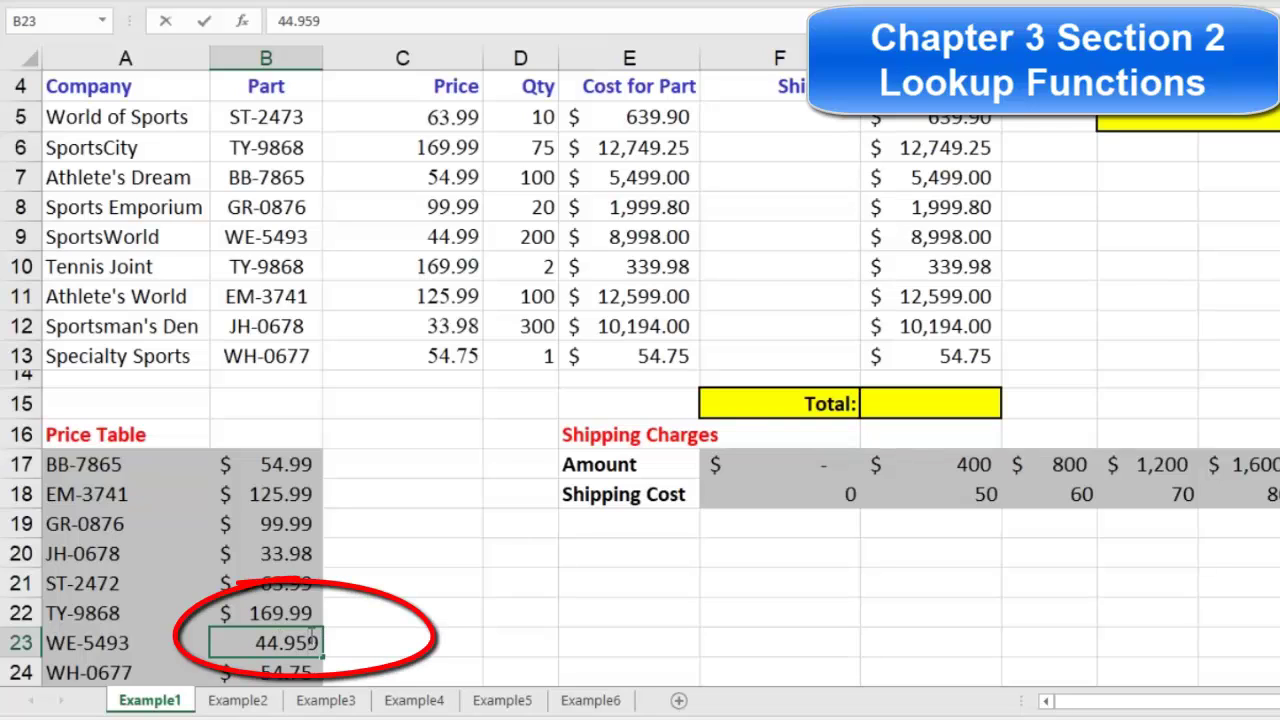
key("Delete")
key("Return")
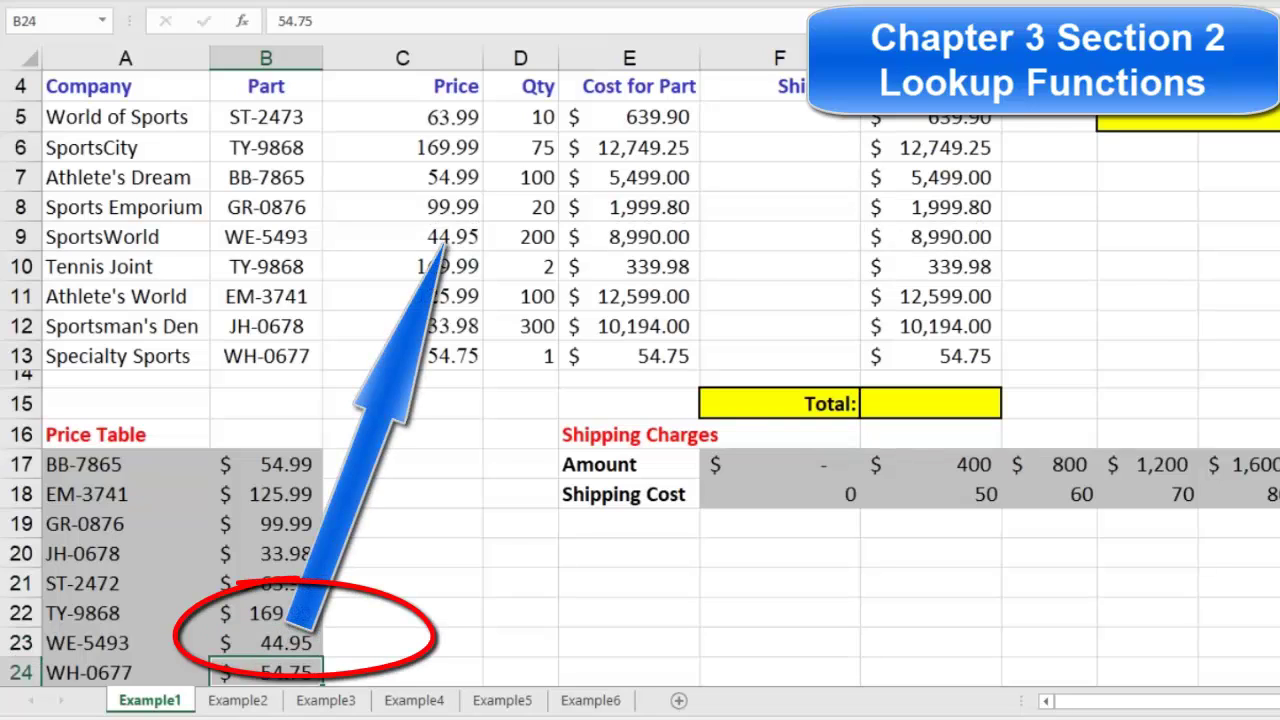
left_click(465, 237)
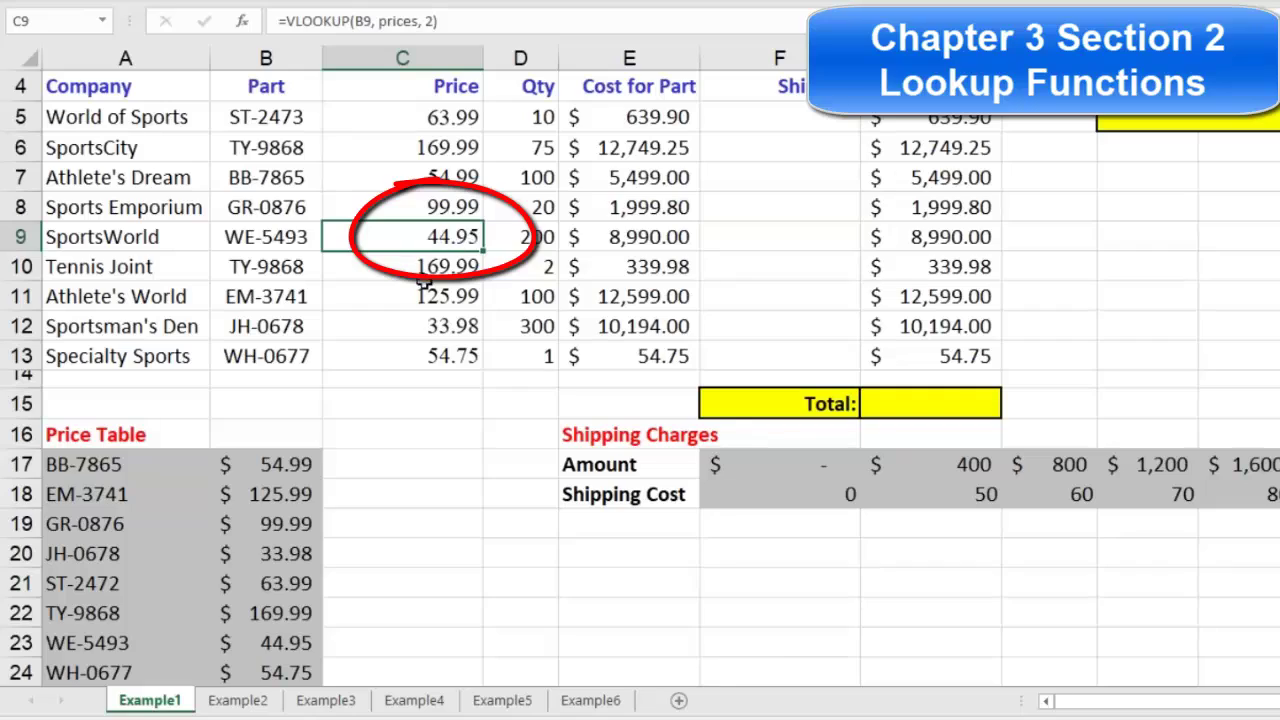
Compare the World of Sports part number in B5 and its price formula in C5 with the ST entry in the Price Table.
scroll(428, 283, "up", 1)
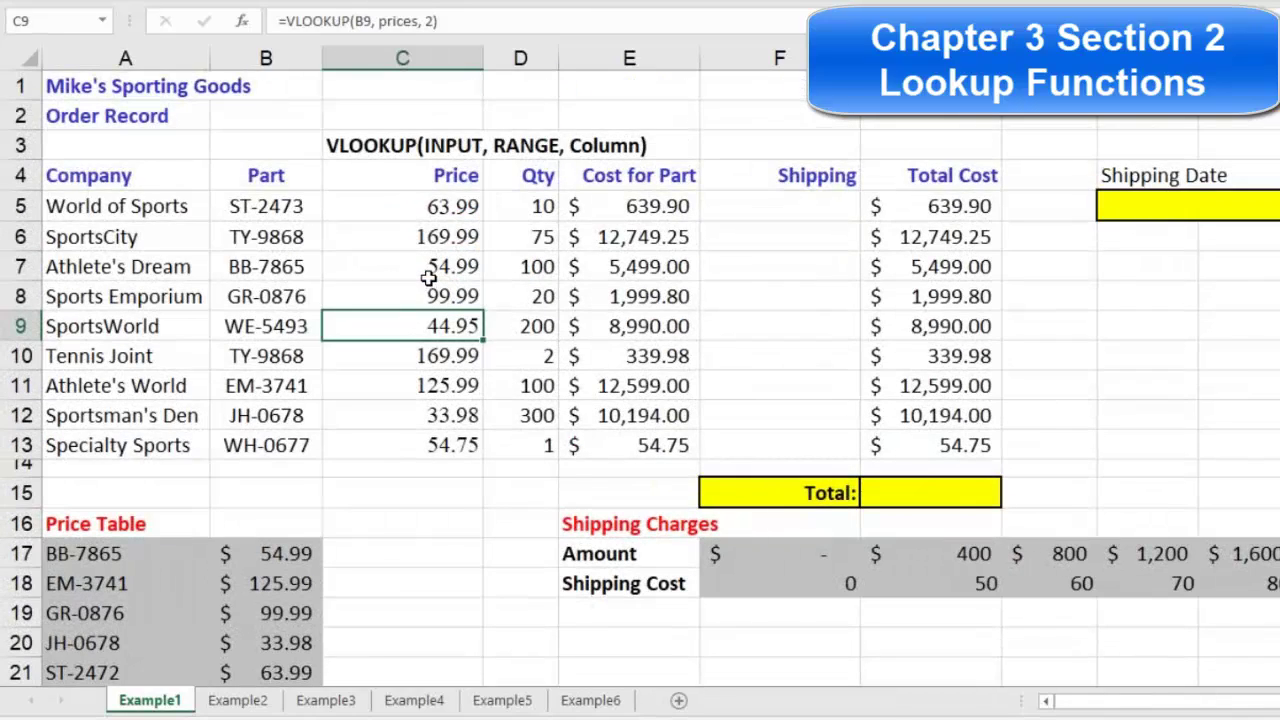
scroll(410, 300, "down", 1)
scroll(428, 263, "up", 1)
left_click(393, 203)
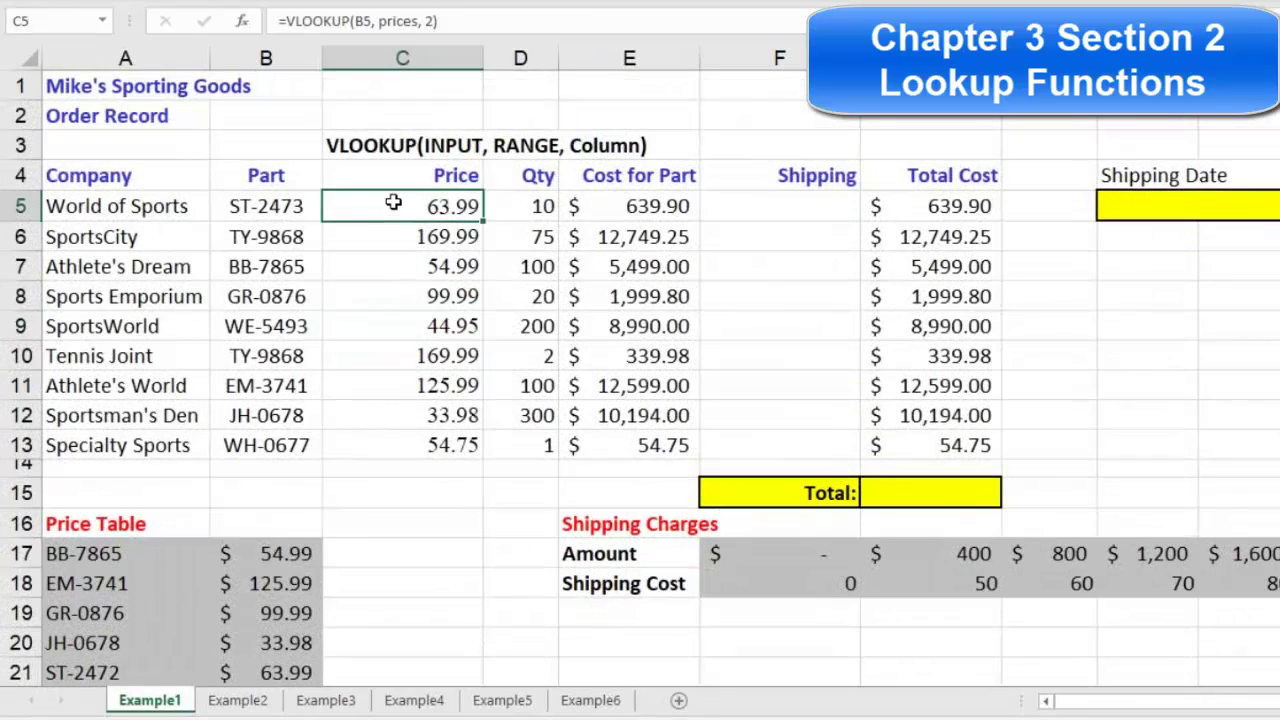
left_click(394, 237)
left_click(397, 203)
left_click(290, 207)
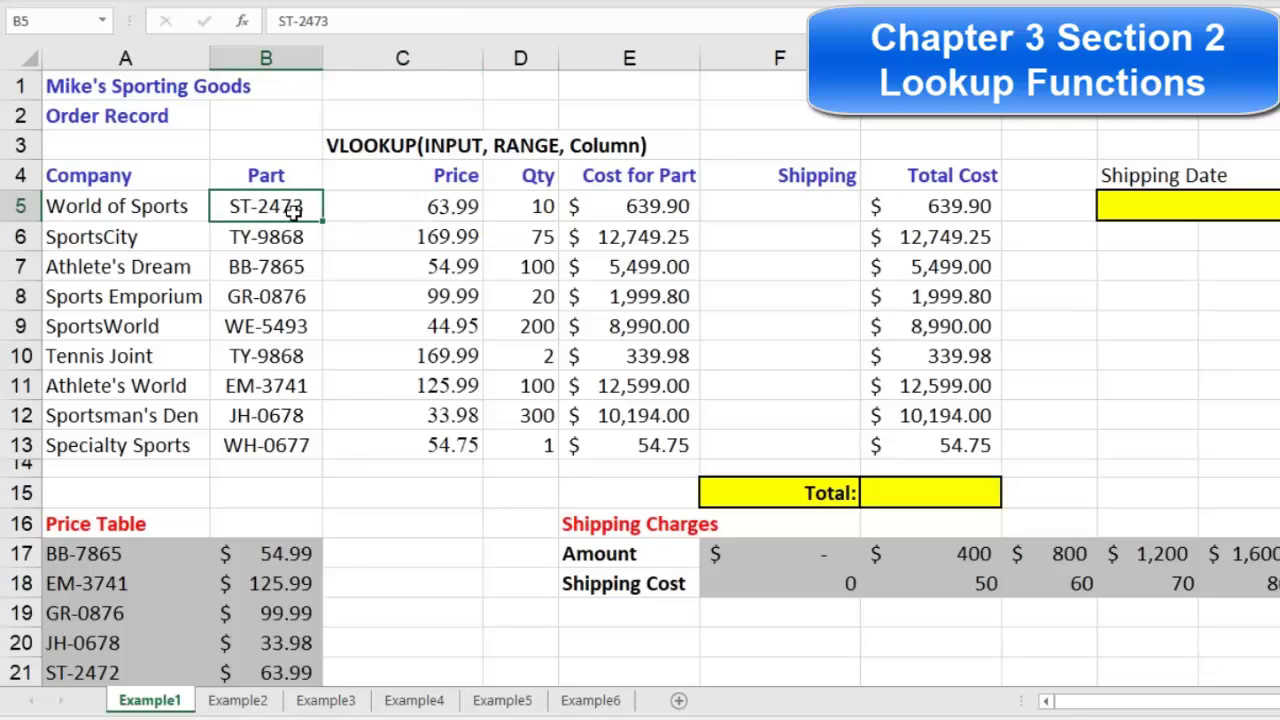
scroll(330, 312, "down", 2)
left_click(118, 499)
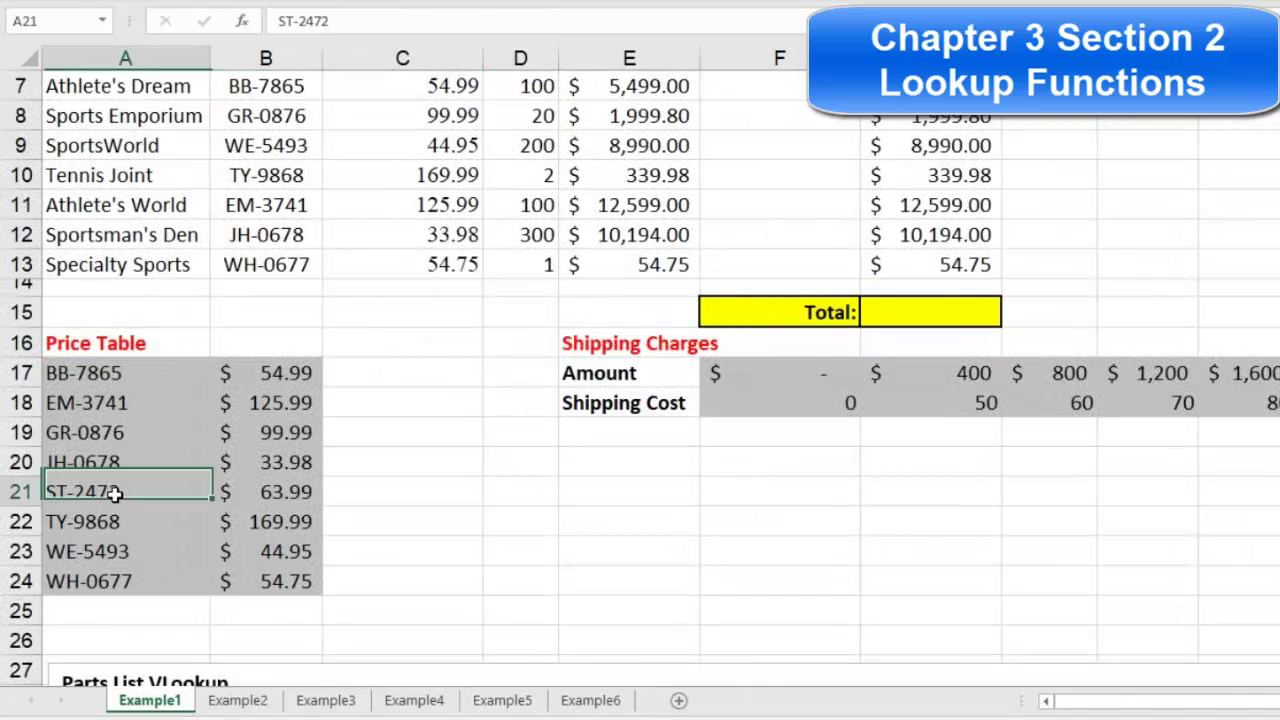
scroll(266, 234, "up", 2)
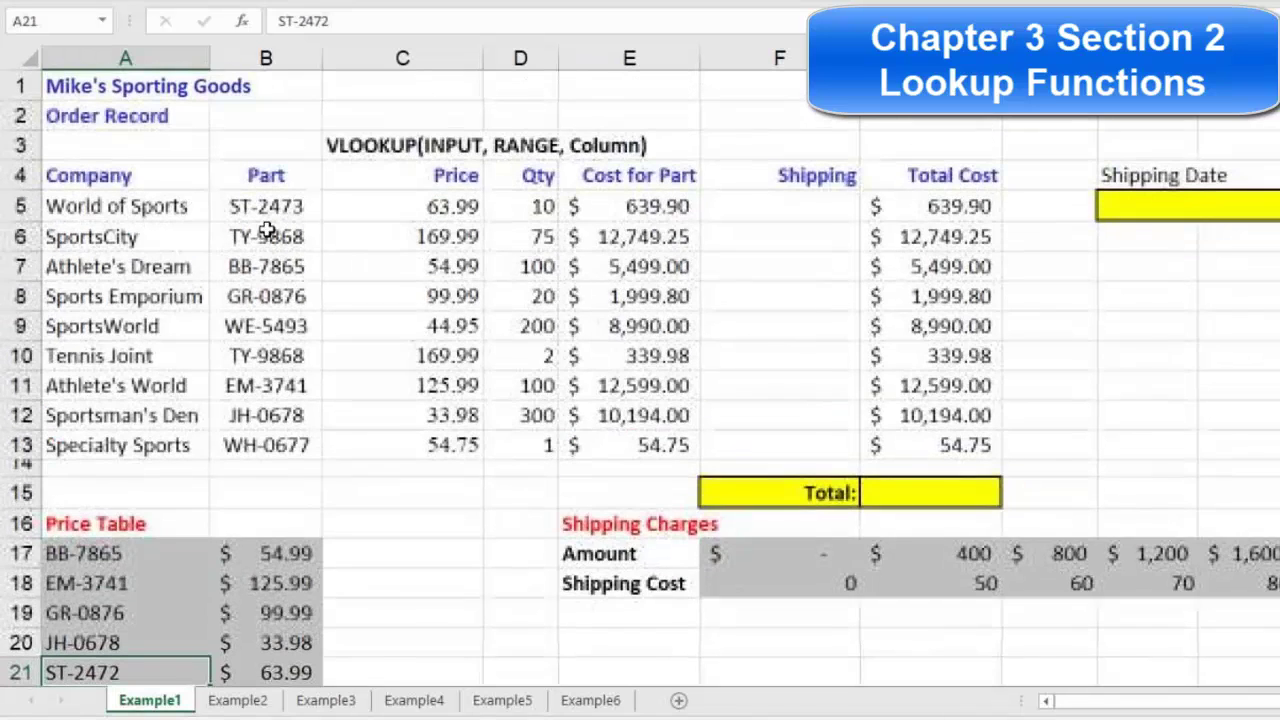
Change the World of Sports part number in B5 to ST-2472.
left_click(307, 206)
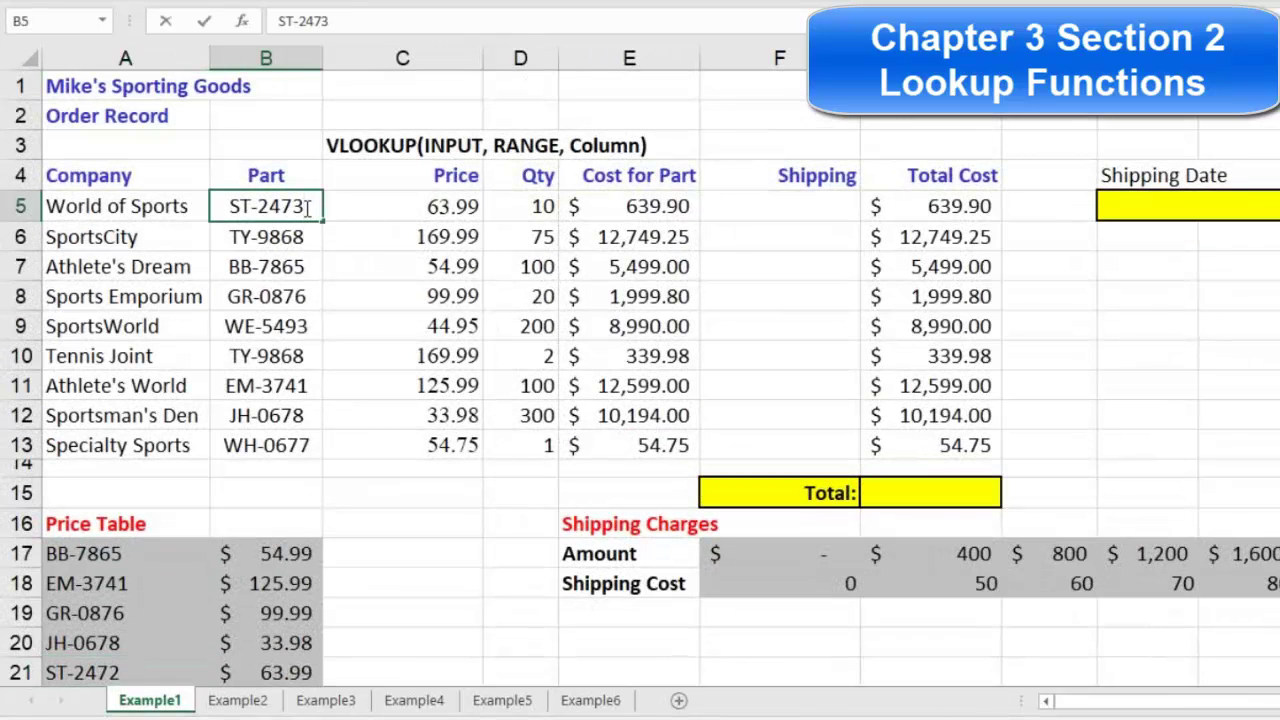
key("BackSpace")
type("3")
key("BackSpace")
type("2")
key("Return")
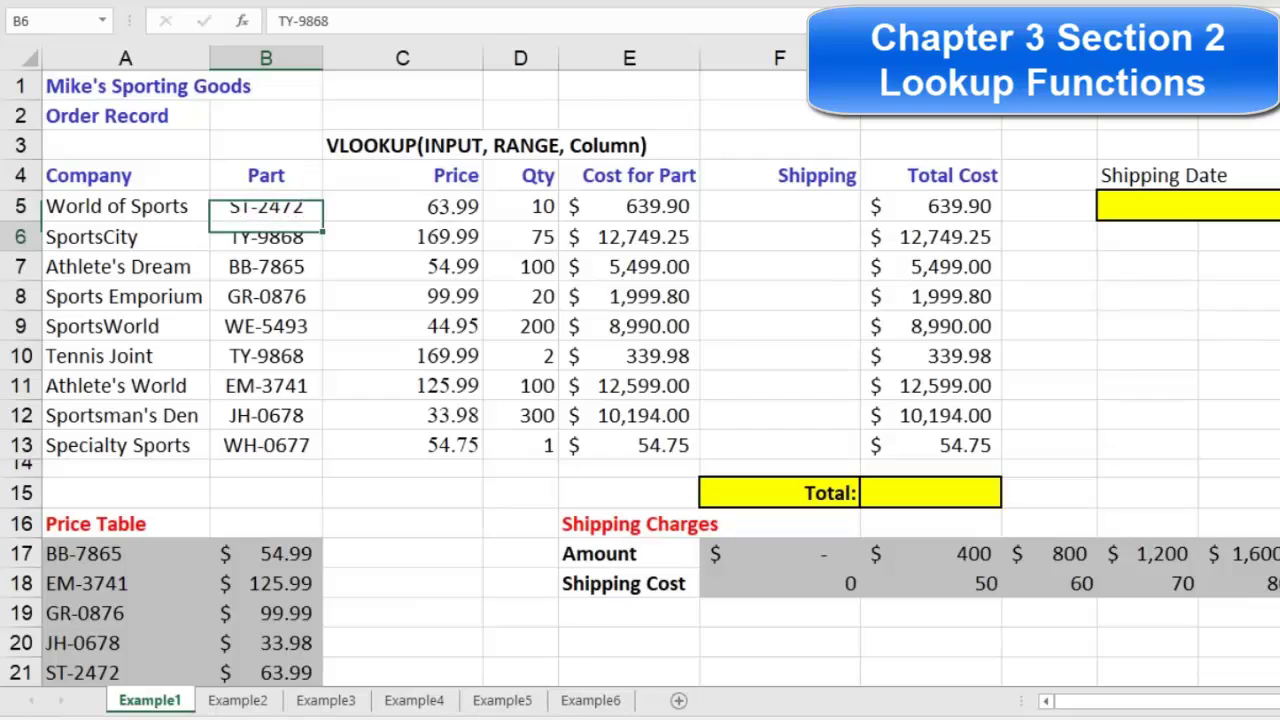
Change the World of Sports part number to ST-2474 and check its looked-up price in C5.
double_click(277, 206)
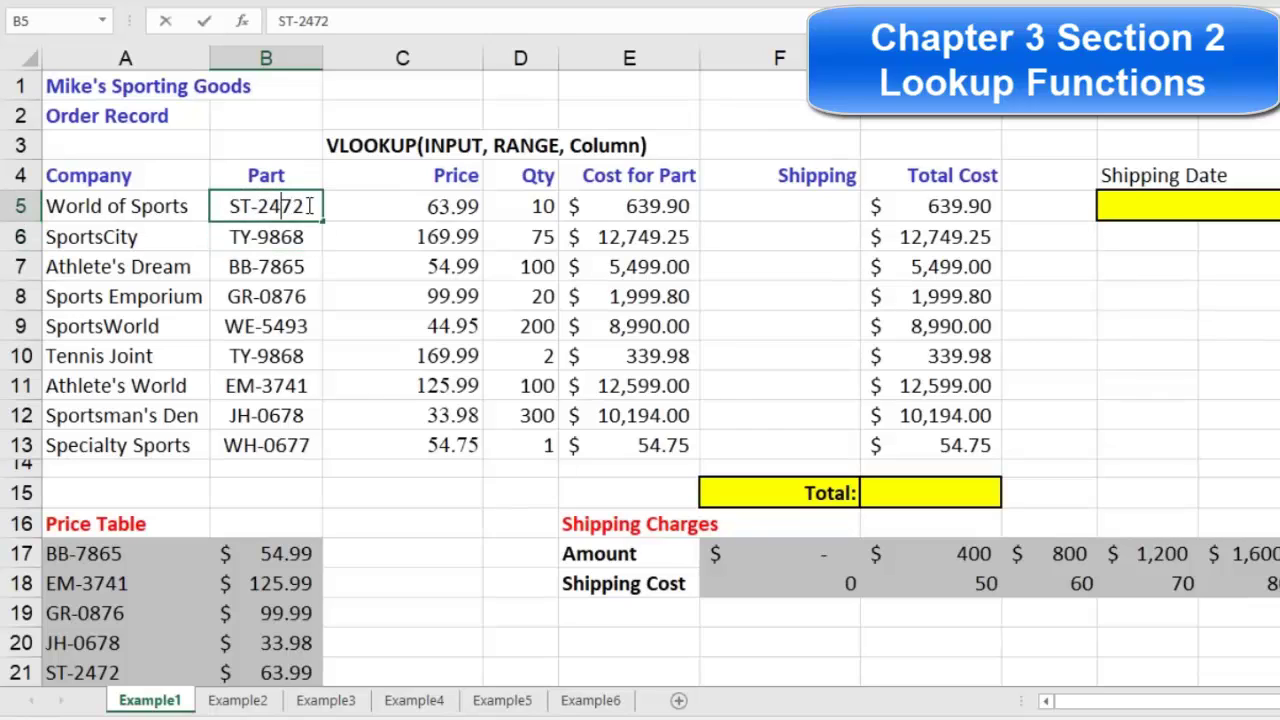
key("BackSpace")
type("4")
key("Return")
left_click(410, 200)
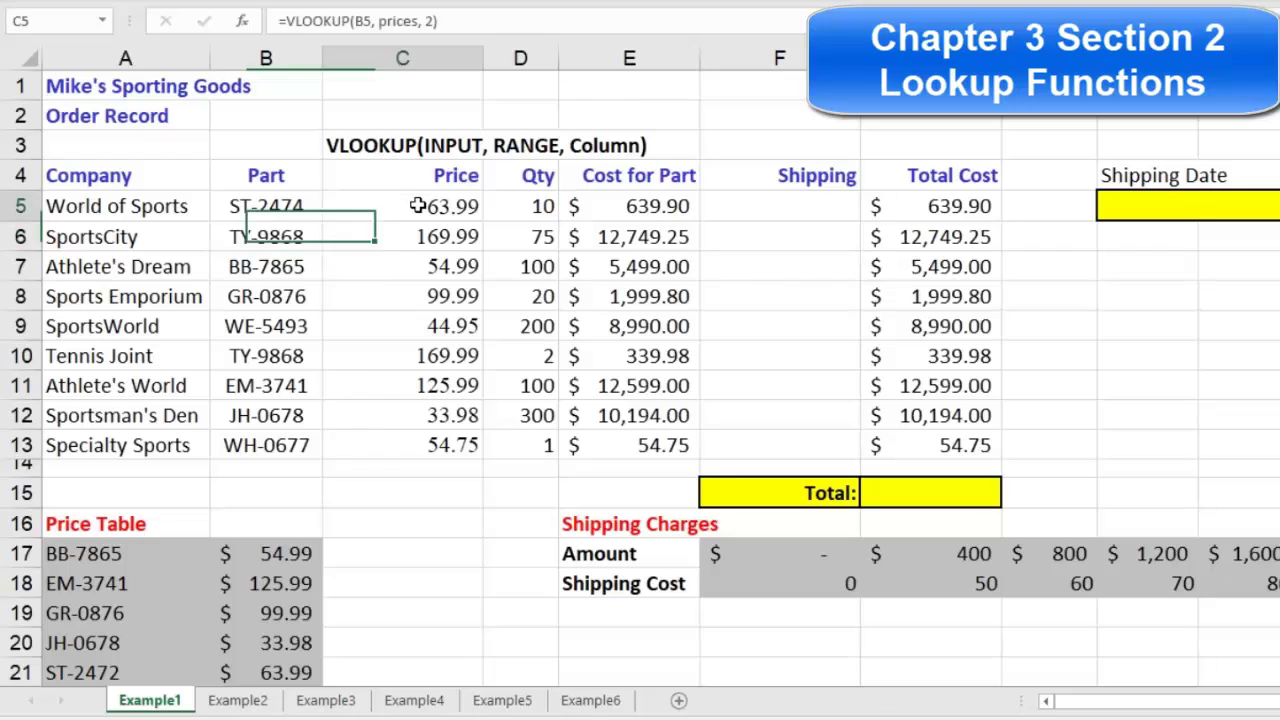
Set the World of Sports part number in B5 back to ST-2473.
left_click(297, 206)
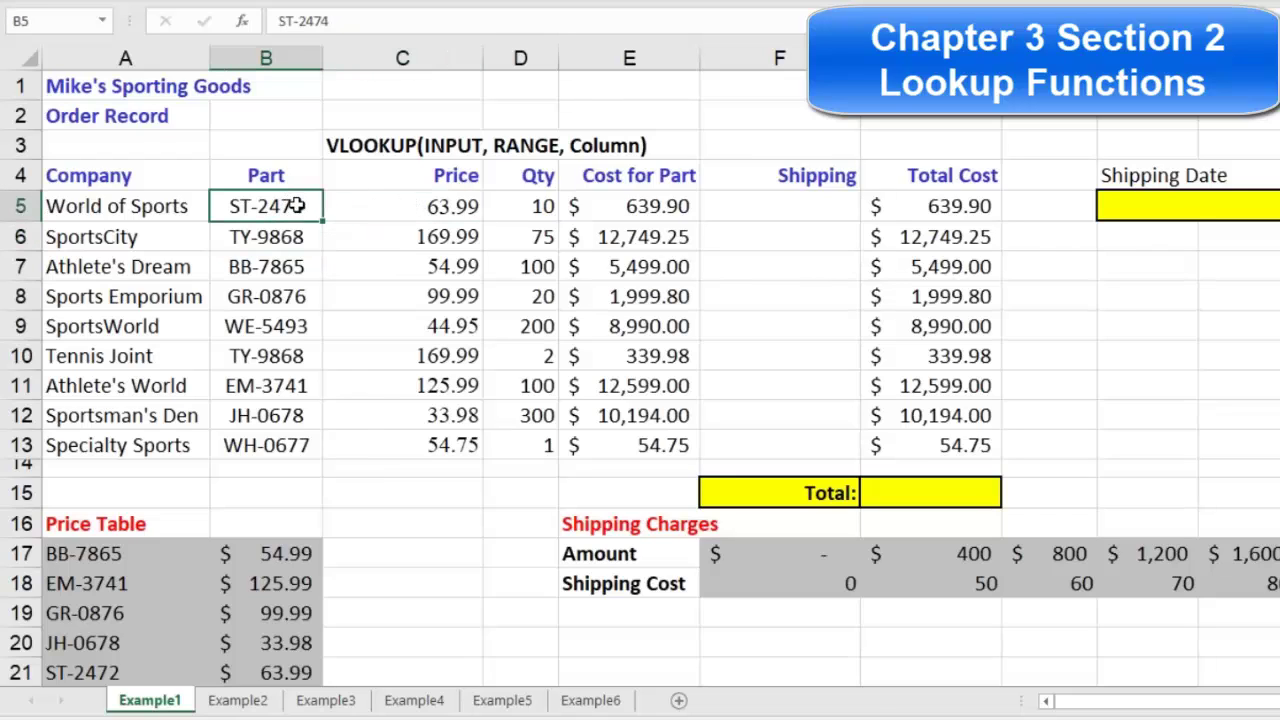
double_click(308, 207)
key("BackSpace")
type("3")
key("Return")
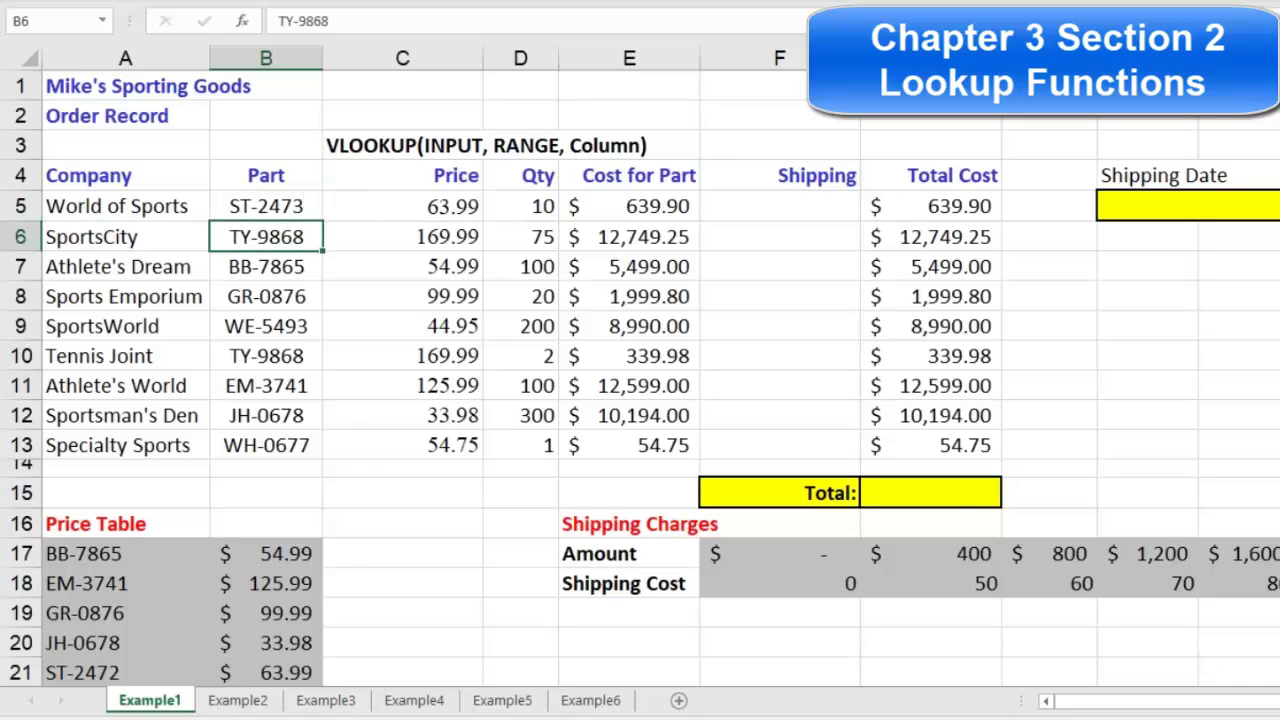
Compare the ST-2472 entry in A21 of the Price Table with part ST-2473 in B5 and its price lookup in C5.
scroll(260, 460, "down", 2)
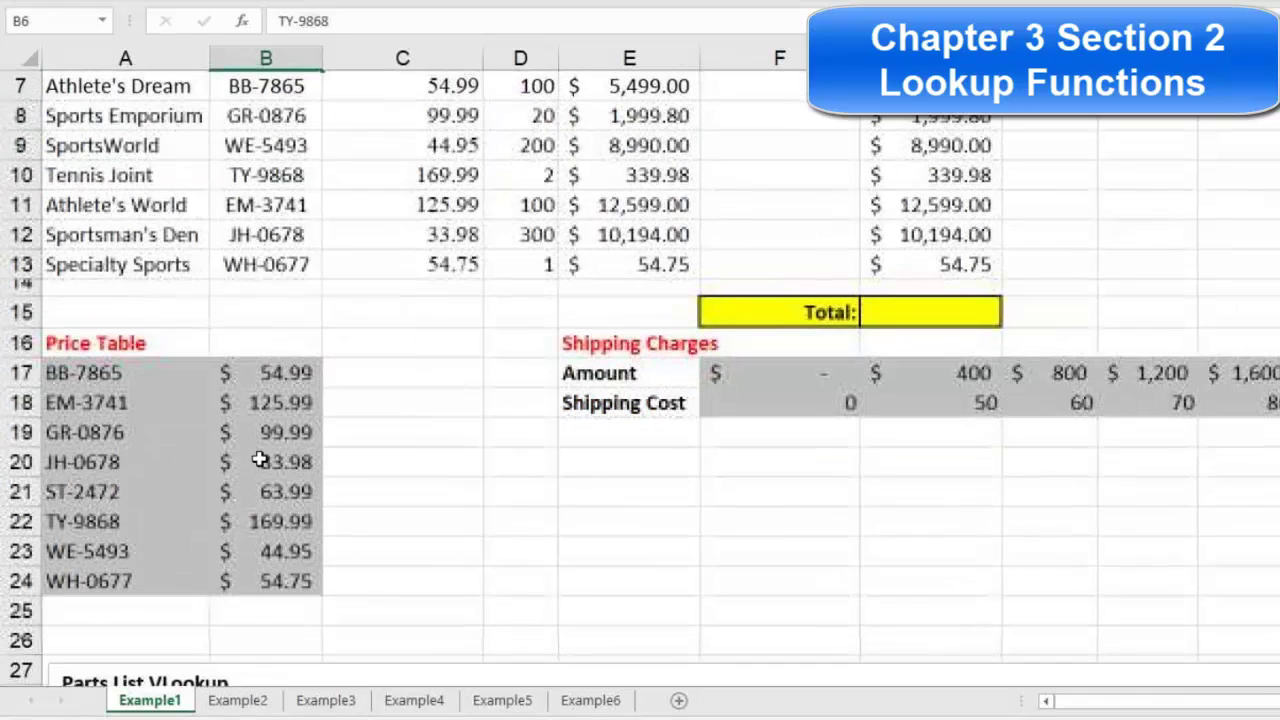
left_click(105, 493)
scroll(297, 190, "up", 1)
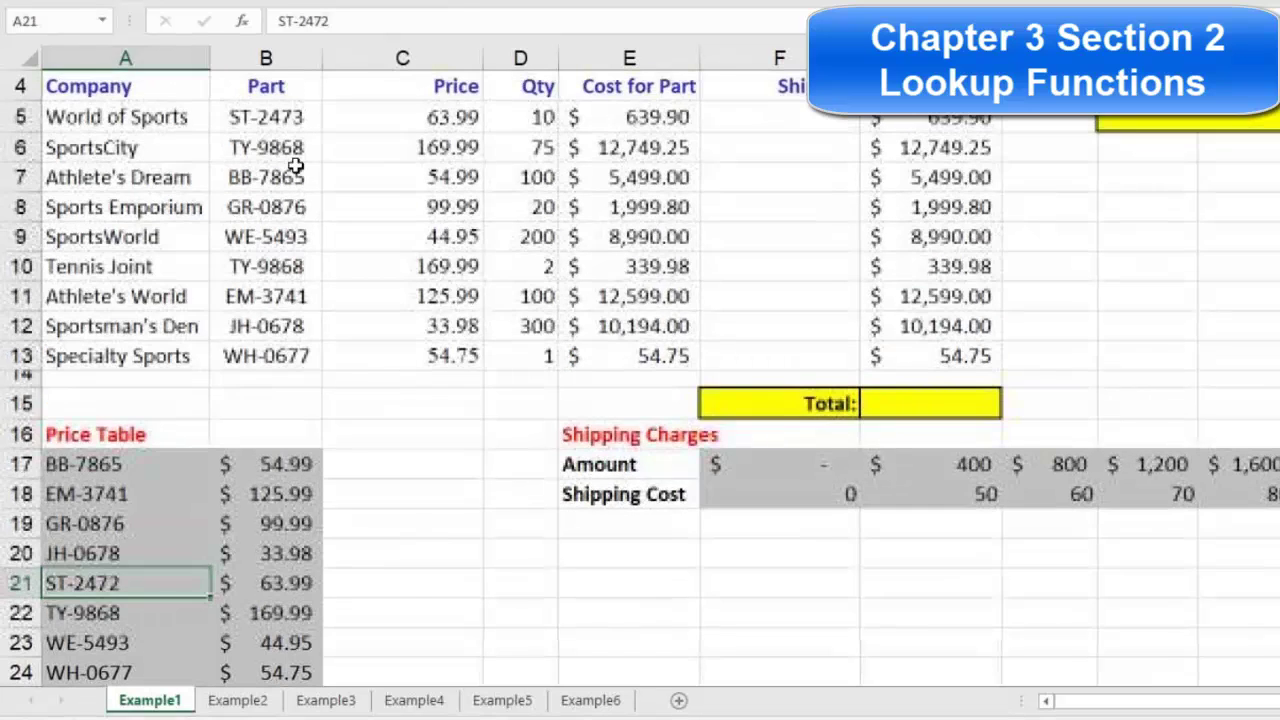
left_click(287, 117)
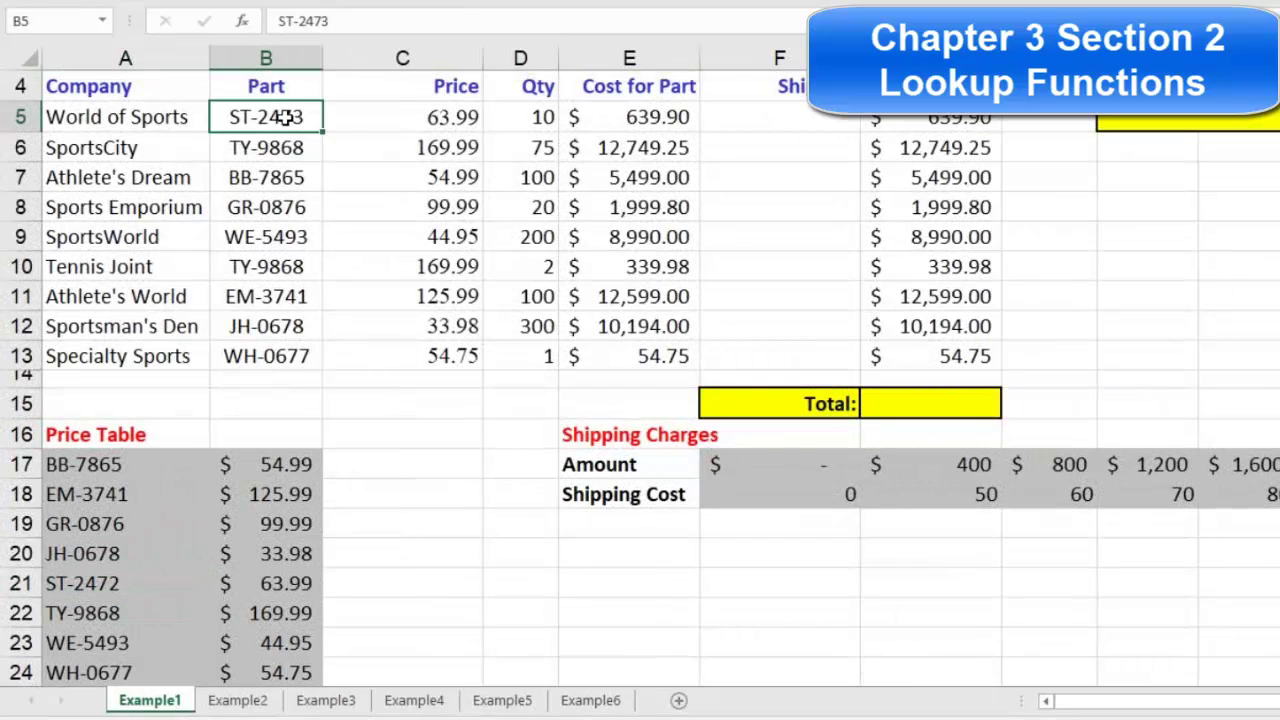
left_click(440, 120)
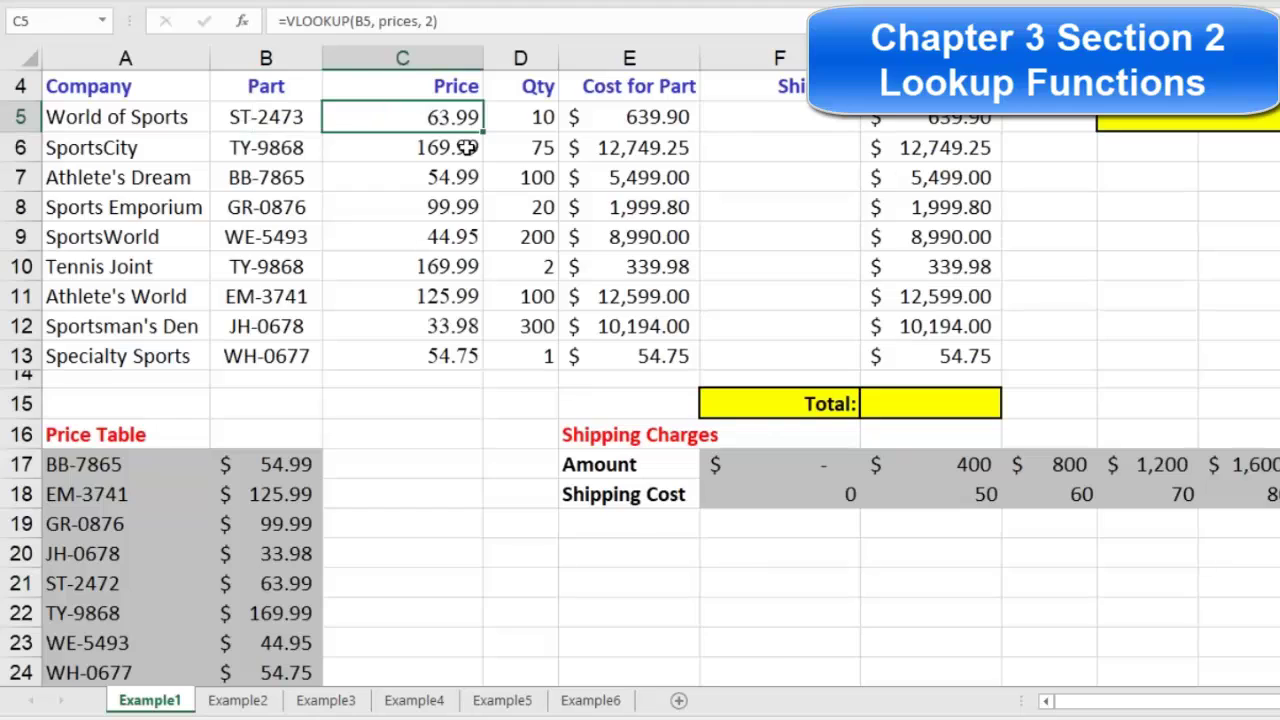
scroll(467, 147, "up", 1)
left_click(434, 177)
Review the function arguments of the VLOOKUP in C5 and set Range_lookup to False for an exact match.
left_click(420, 206)
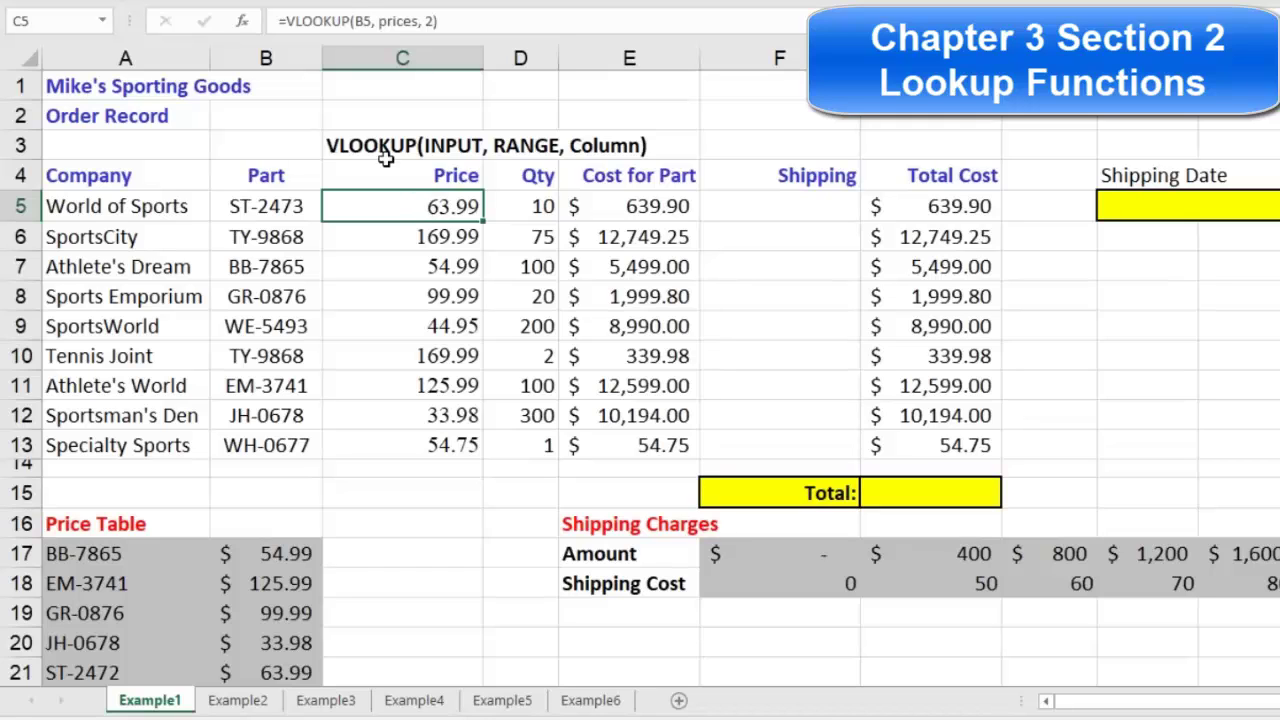
left_click(243, 24)
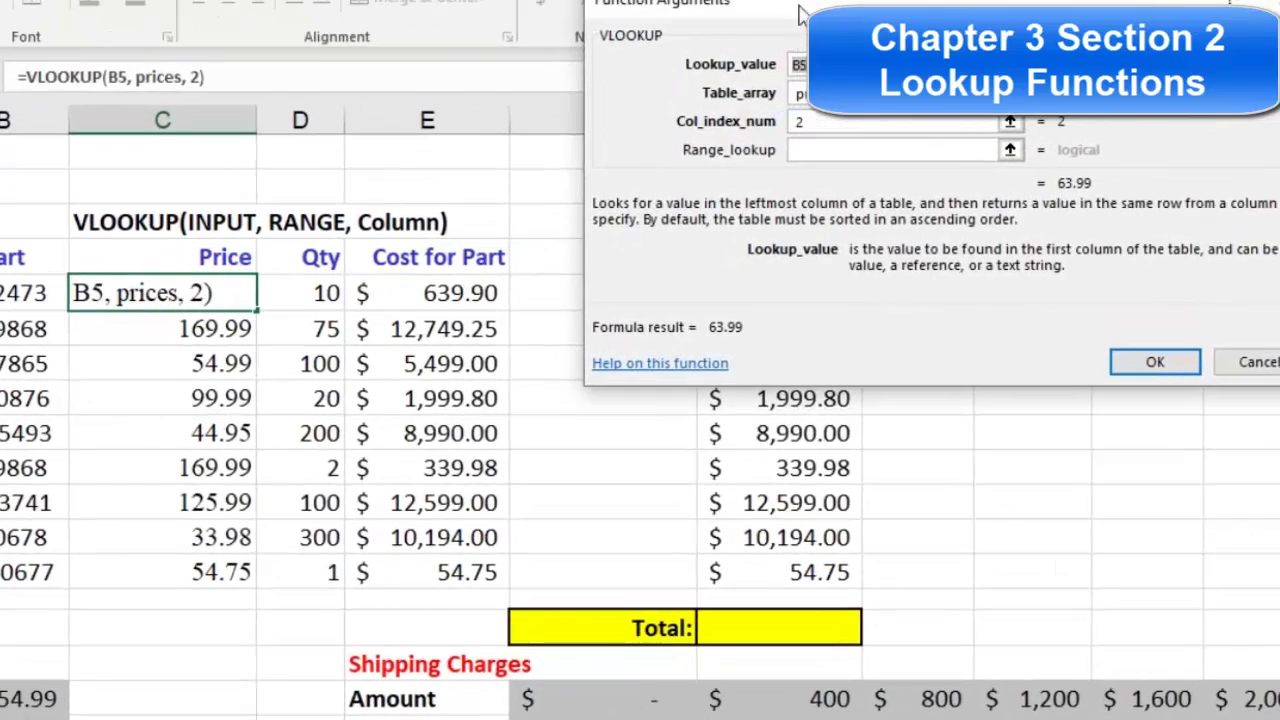
left_click_drag(800, 14, 715, 57)
left_click(745, 110)
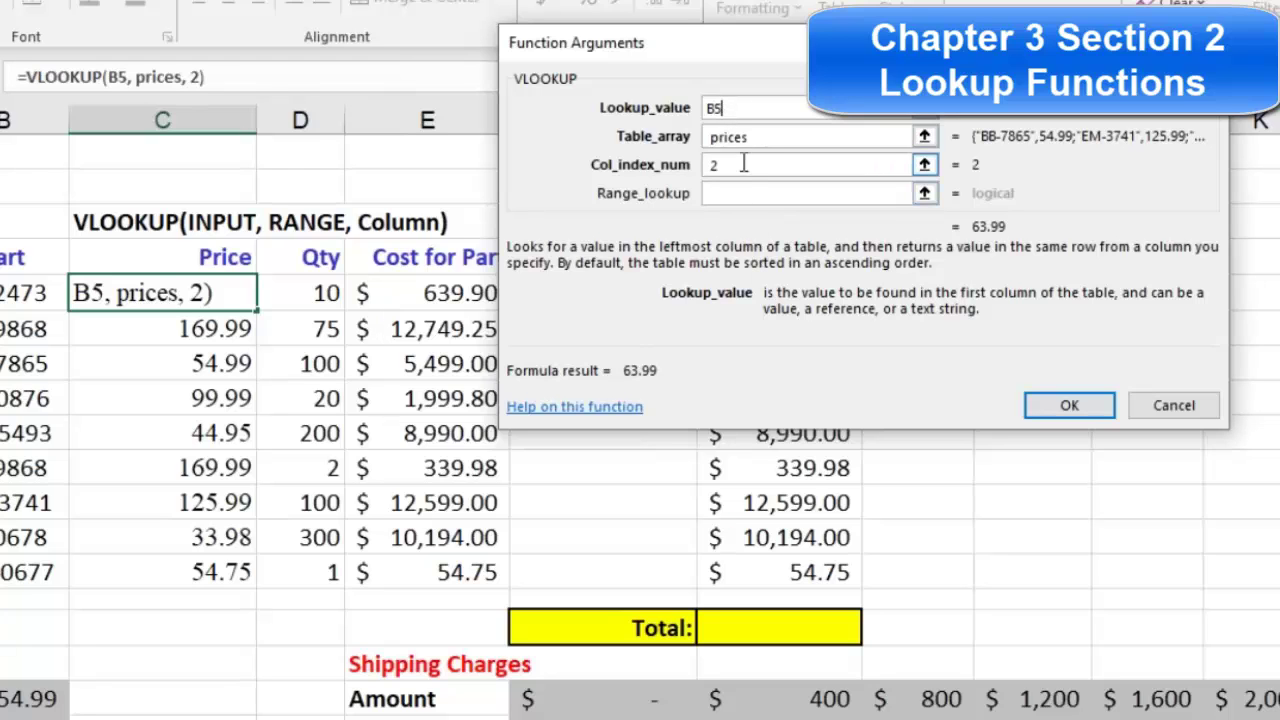
left_click(755, 138)
scroll(755, 138, "down", 1)
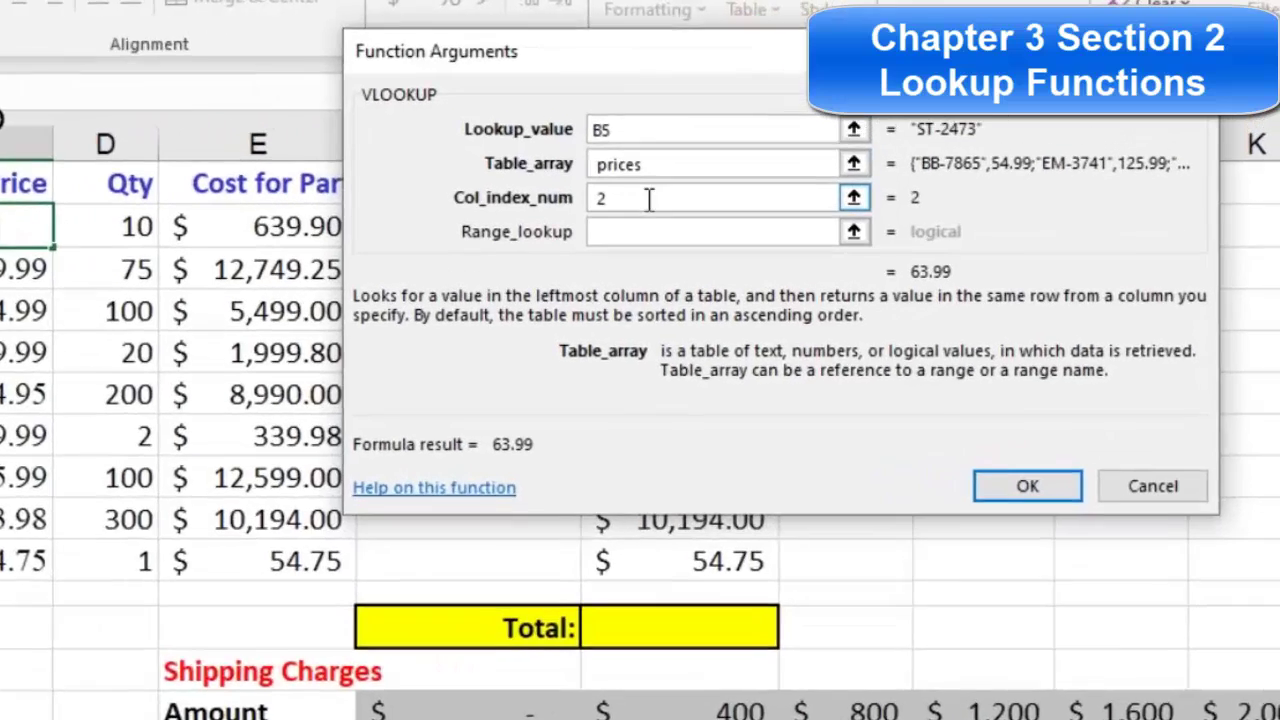
left_click(755, 165)
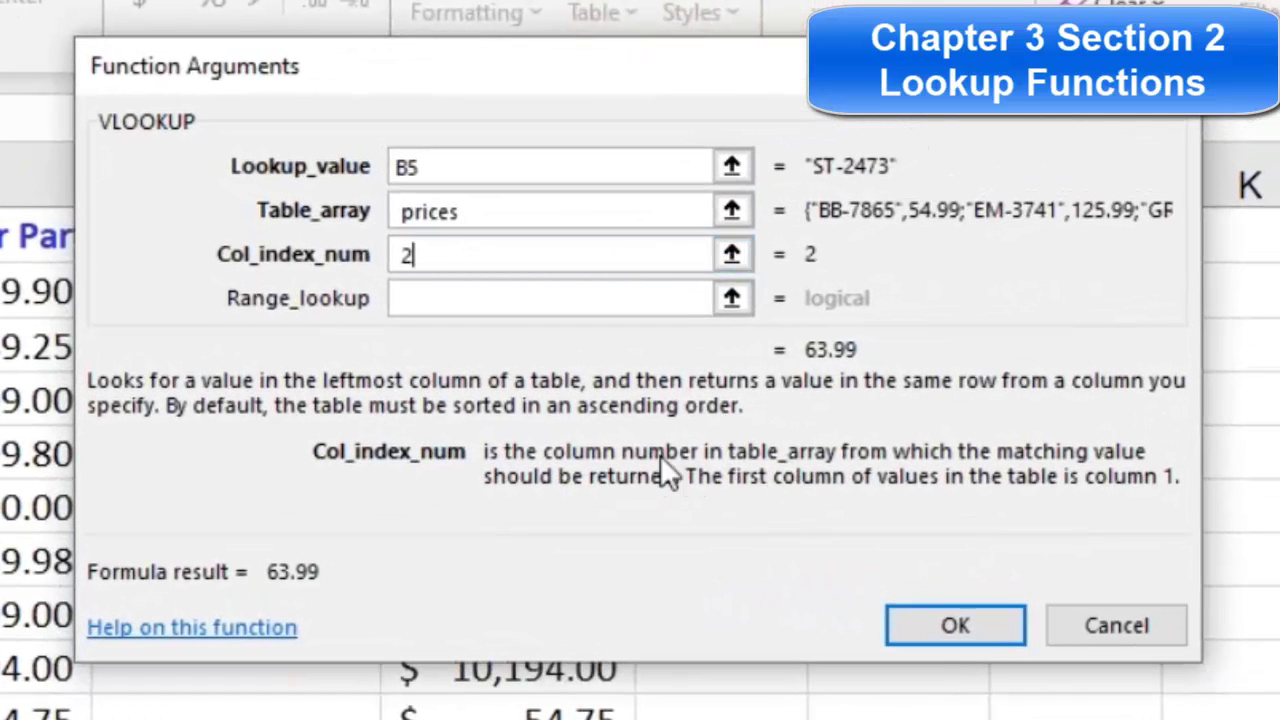
left_click(414, 298)
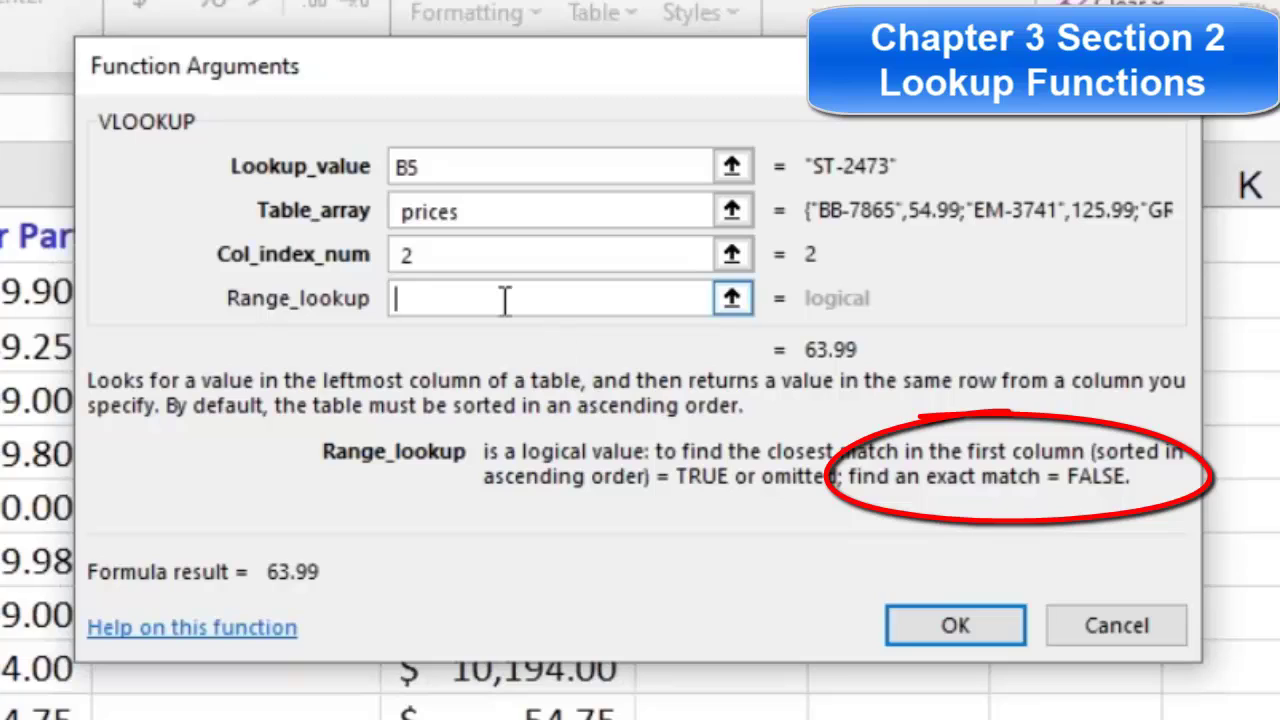
type("False")
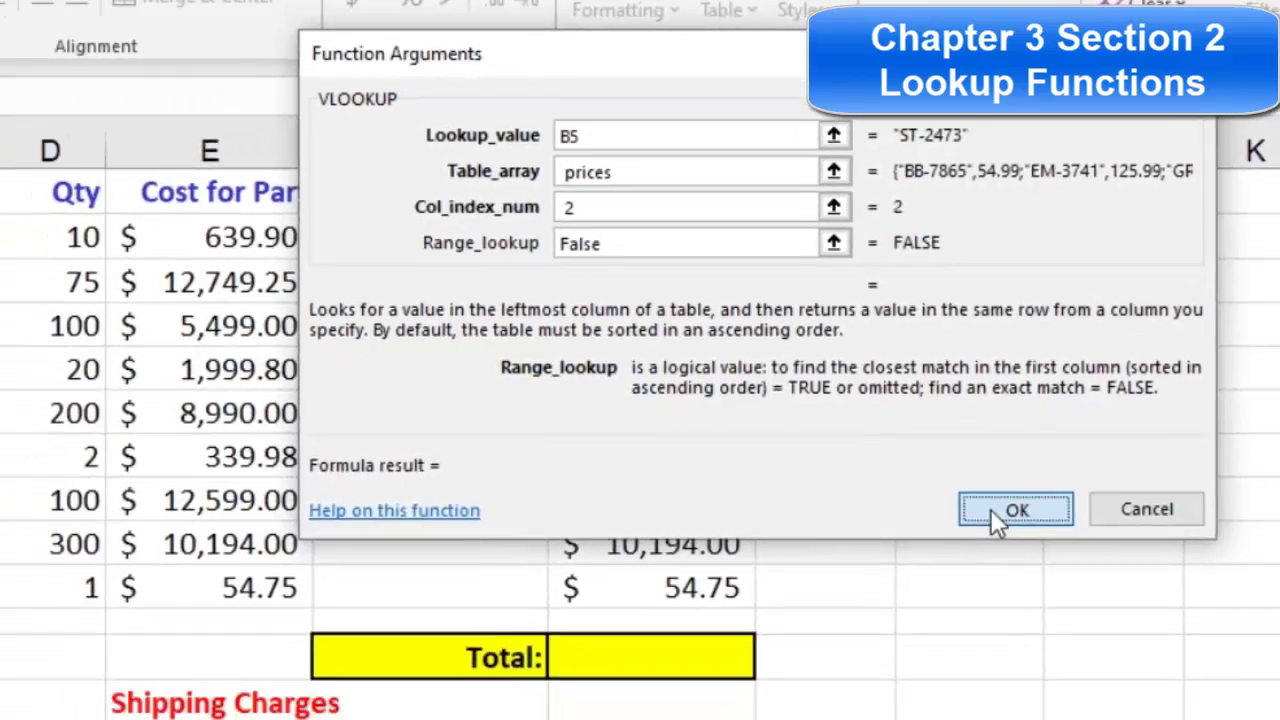
left_click(924, 625)
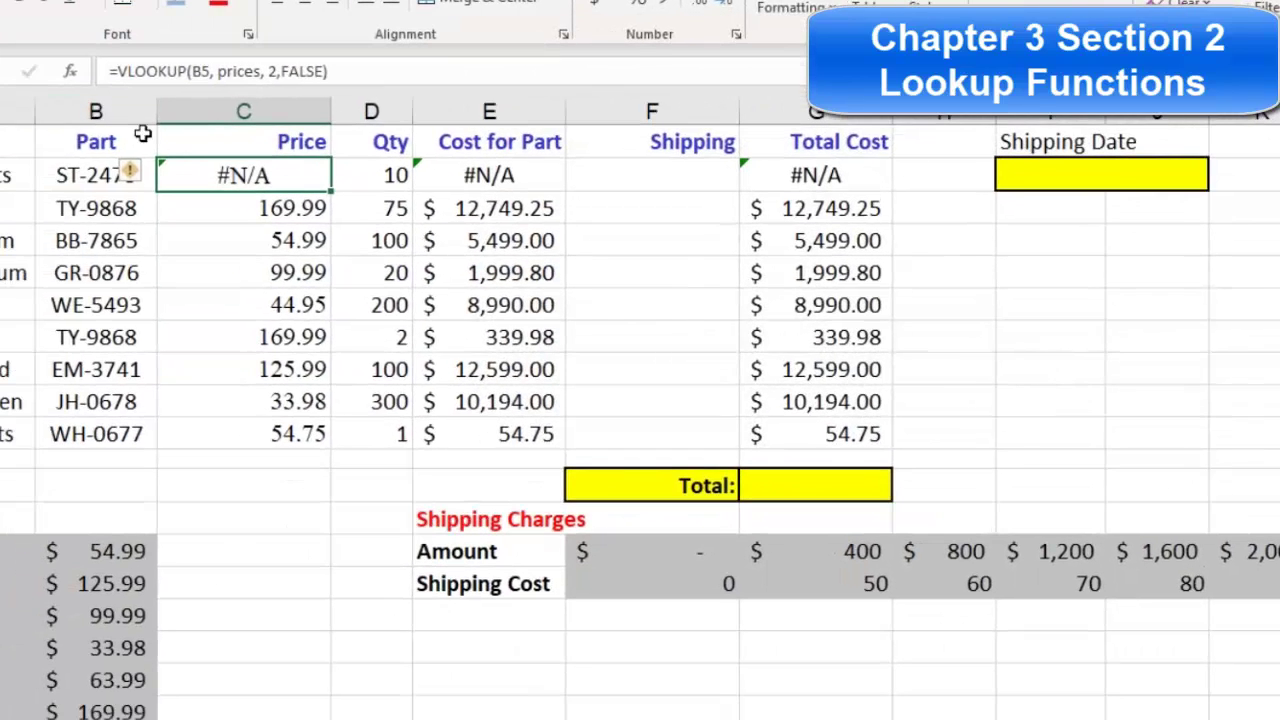
Inspect the FALSE range_lookup argument in the C5 VLOOKUP formula, leaving the formula as it is.
double_click(274, 177)
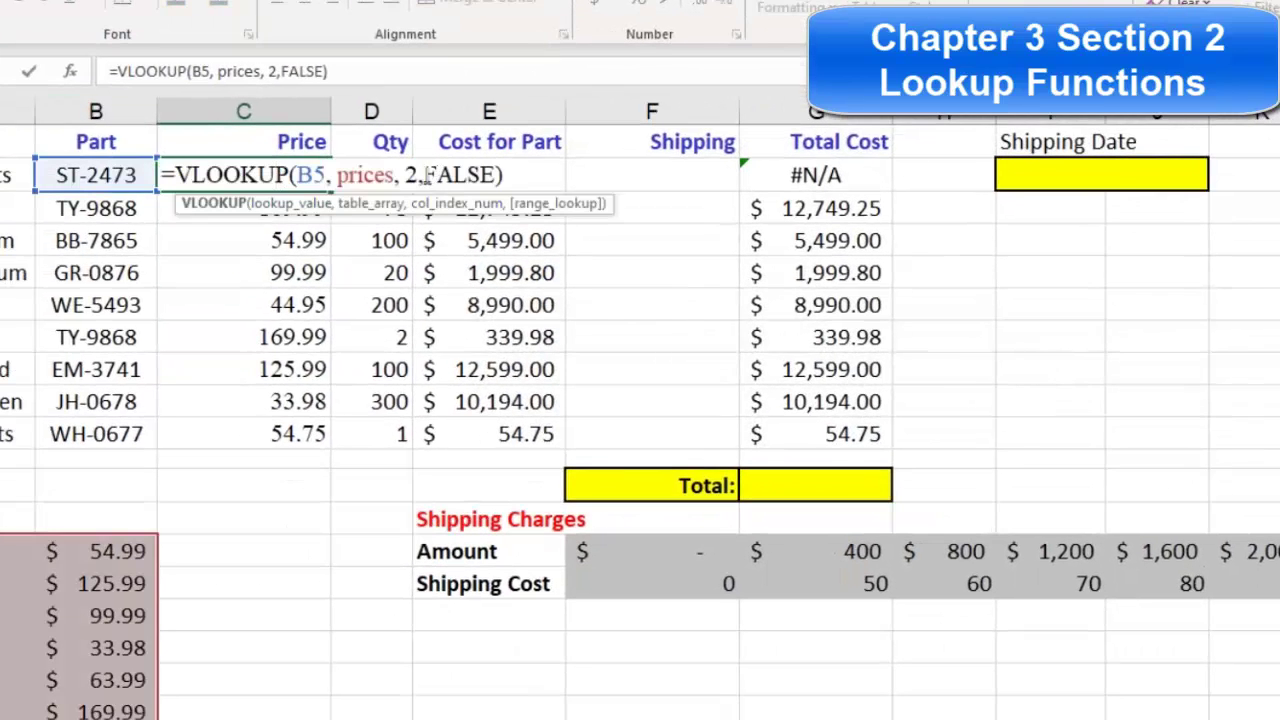
left_click_drag(427, 173, 495, 175)
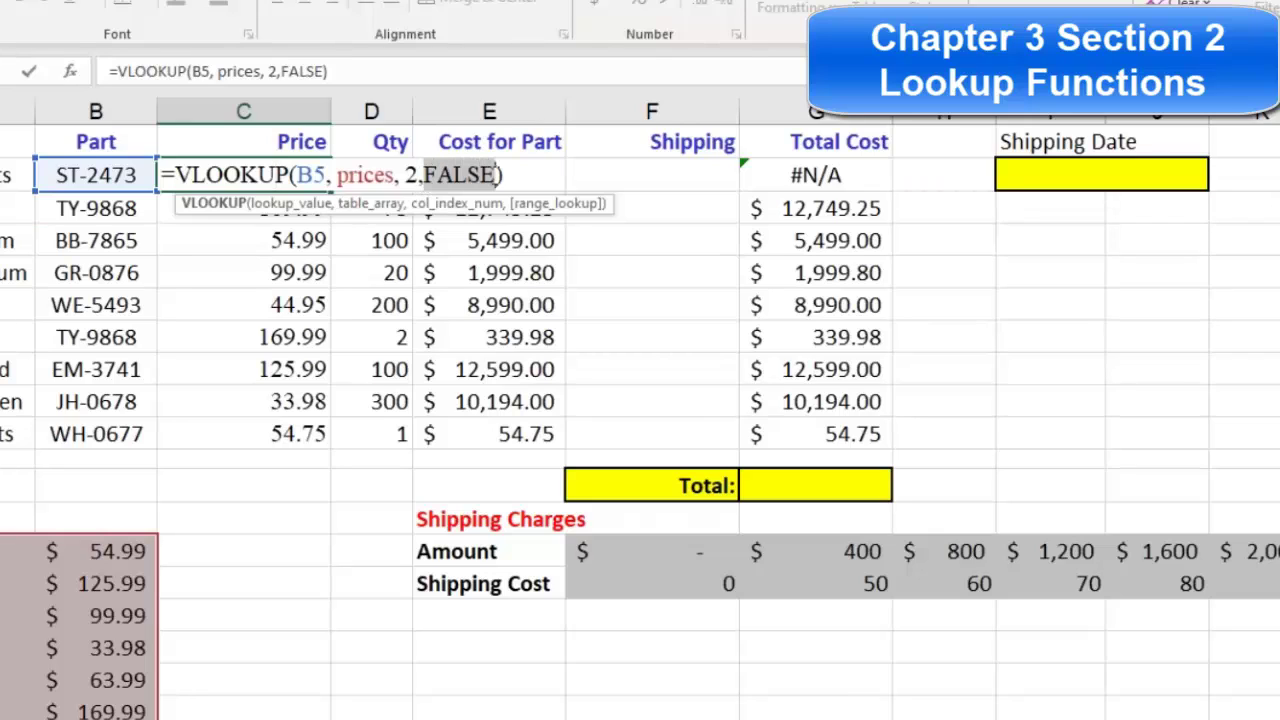
left_click(513, 174)
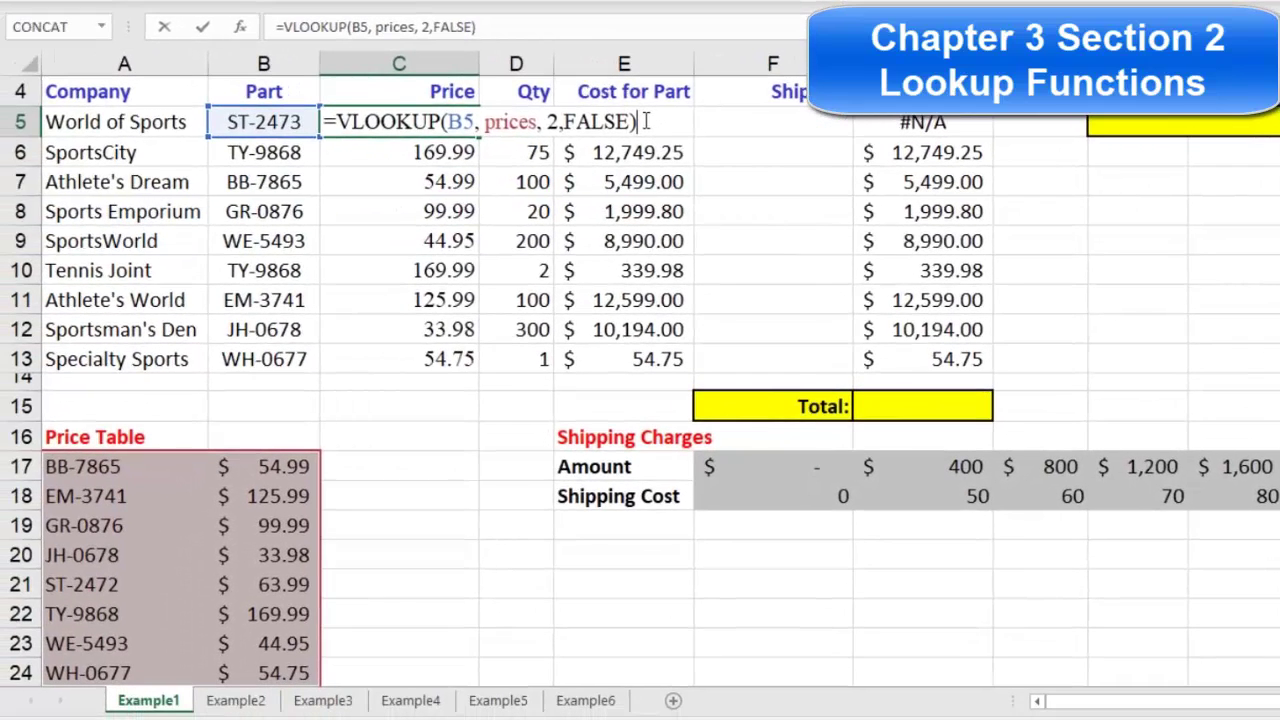
key("Return")
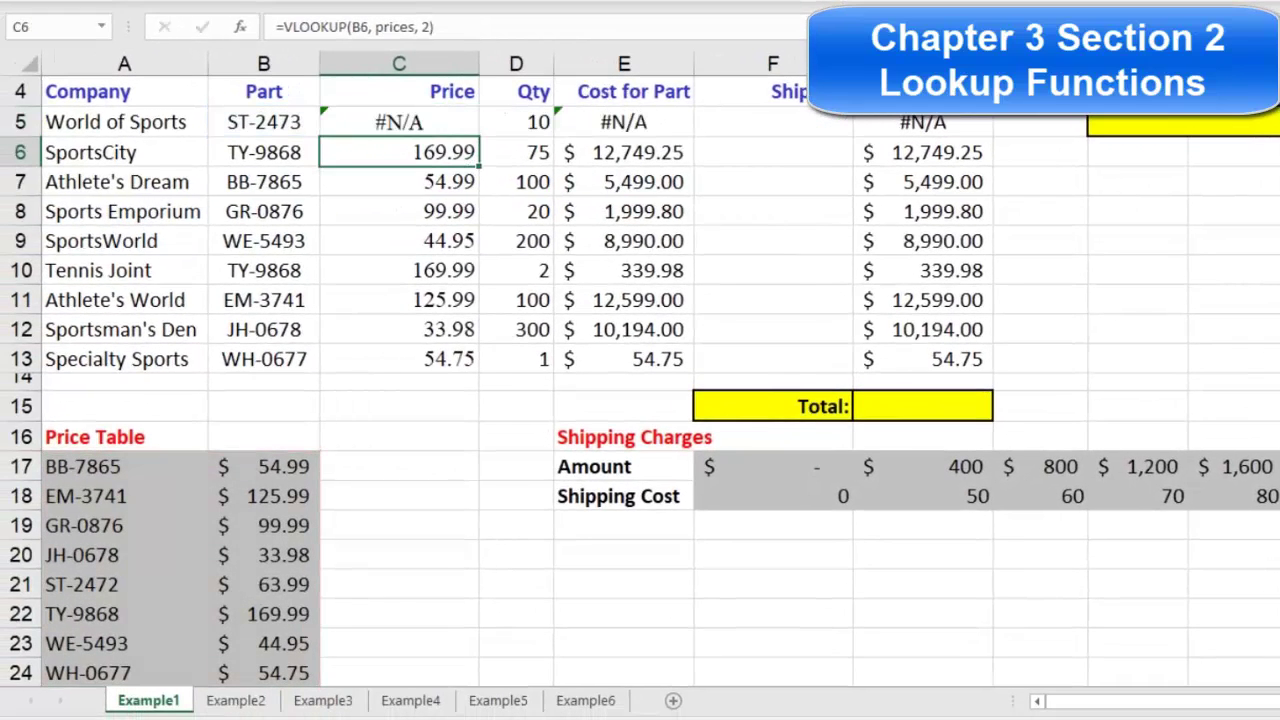
Change the World of Sports part number in B5 to ST-2472 to test the exact-match lookup.
double_click(302, 121)
key("BackSpace")
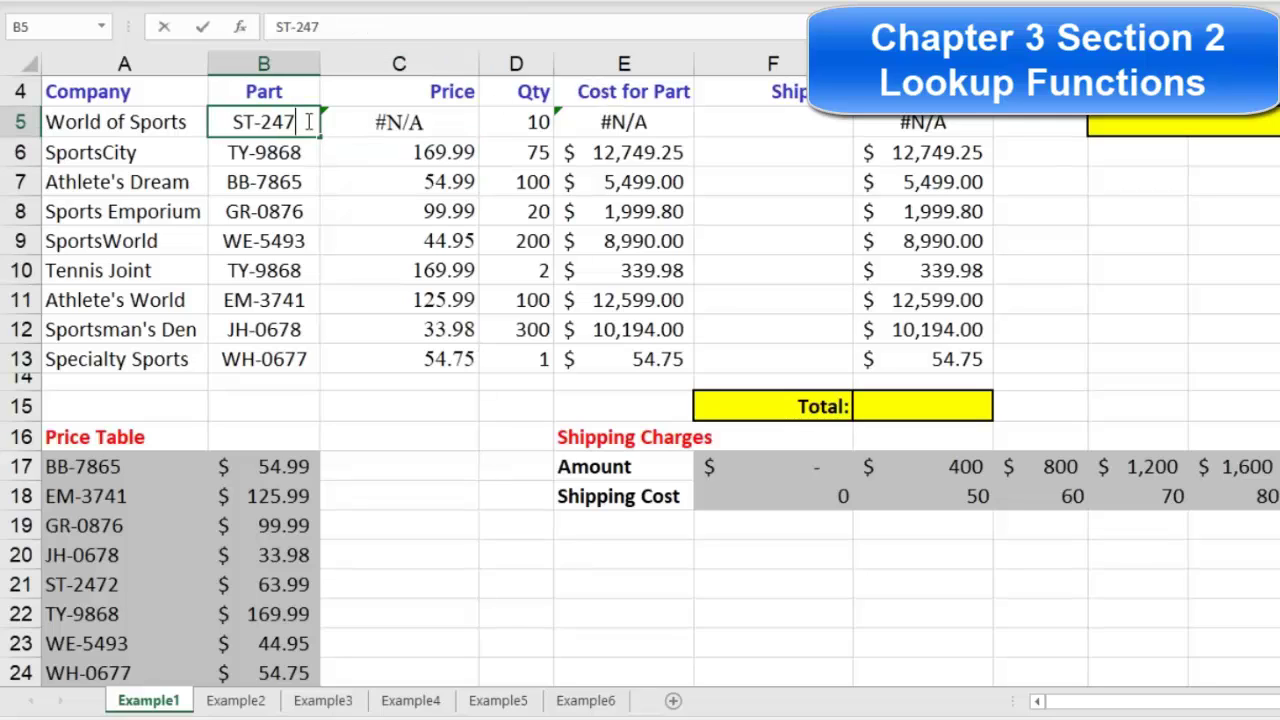
type("2")
key("Return")
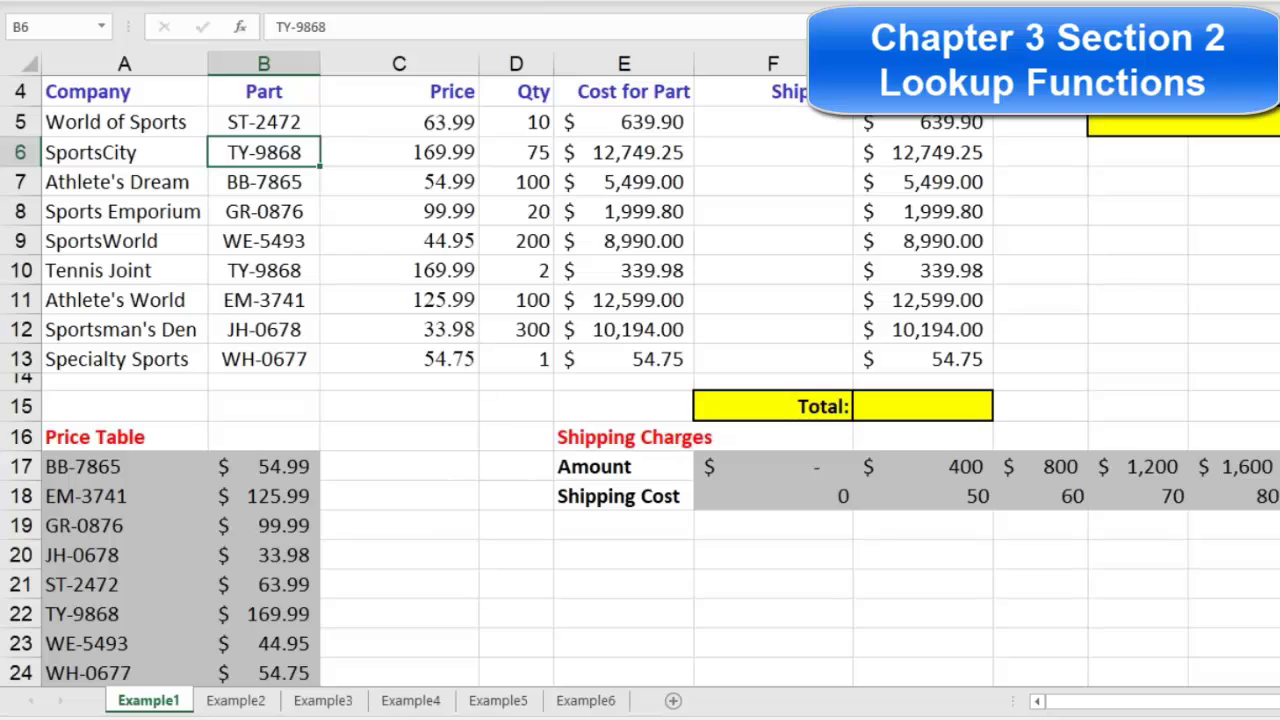
Set the World of Sports part number in B5 back to ST-2473.
double_click(302, 121)
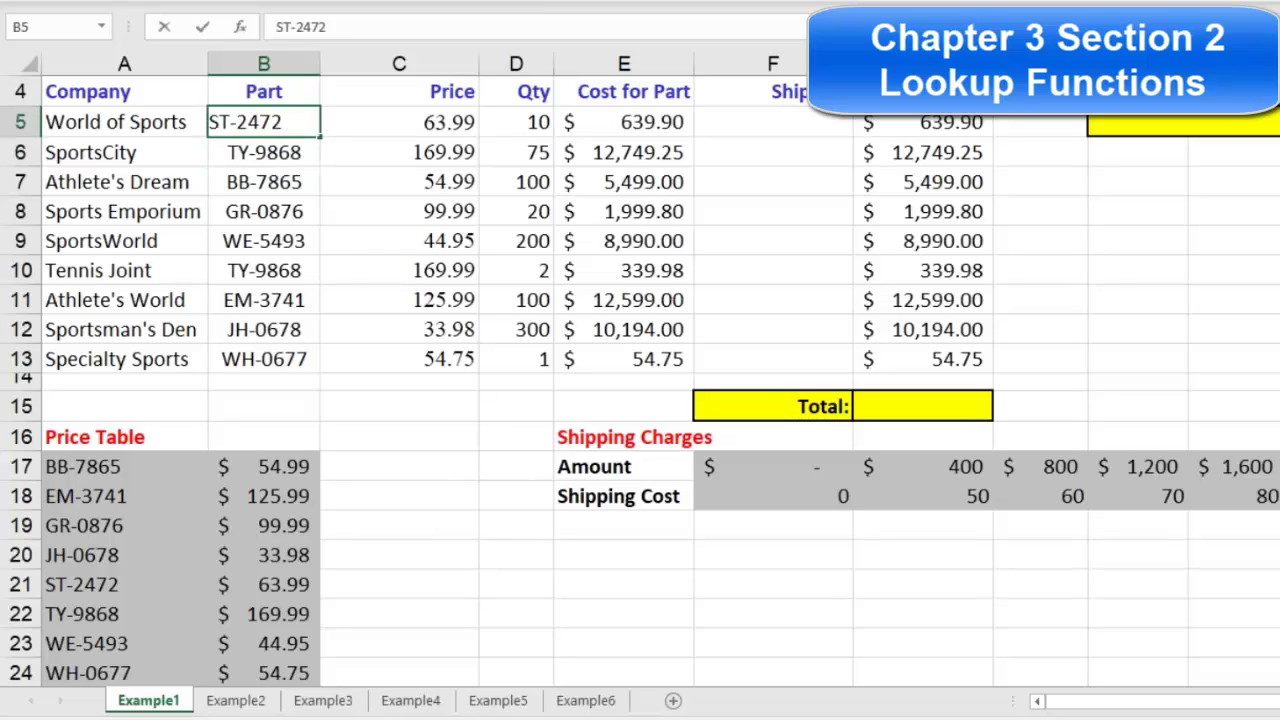
key("BackSpace")
type("3")
key("Return")
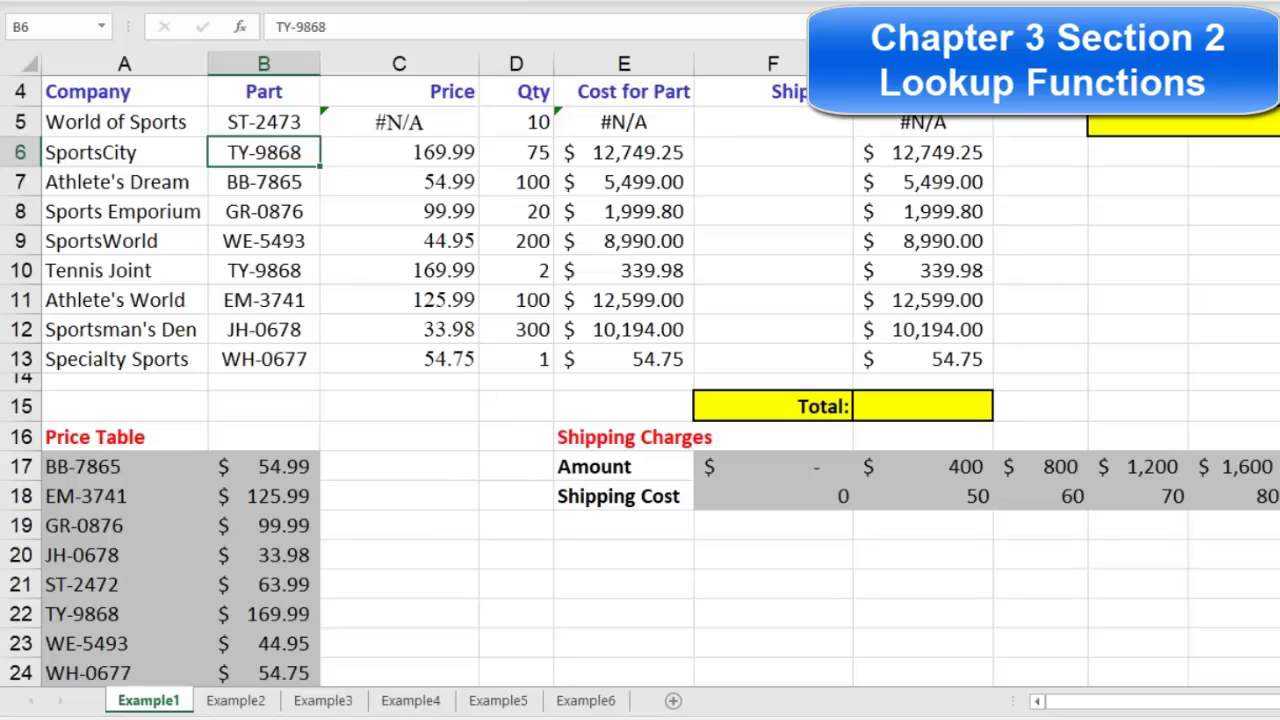
left_click(298, 122)
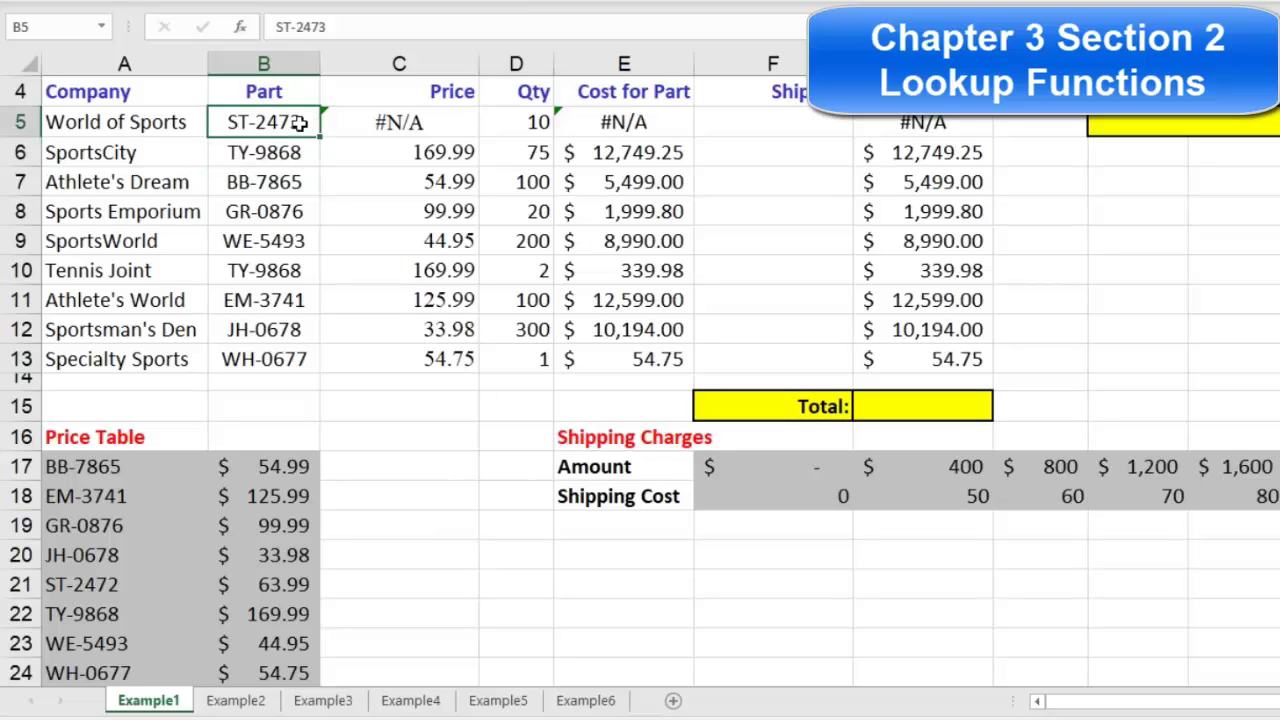
left_click(284, 150)
left_click(283, 122)
left_click(267, 150)
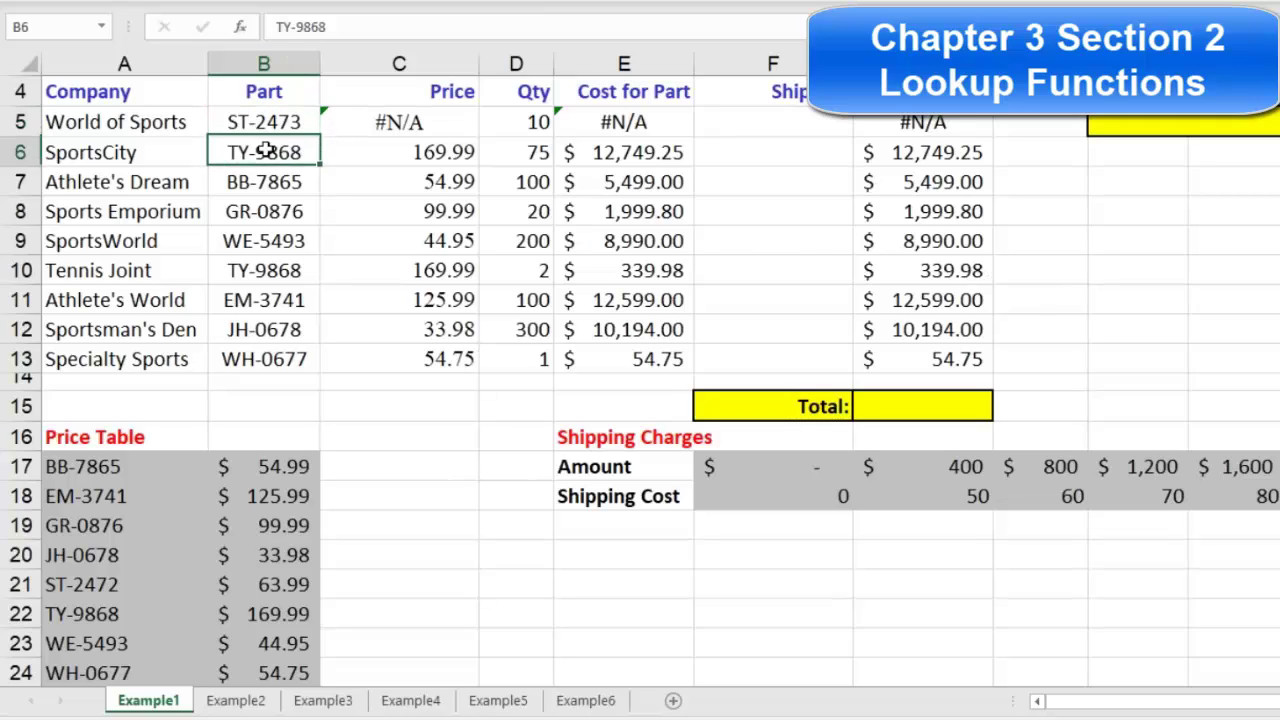
left_click(278, 121)
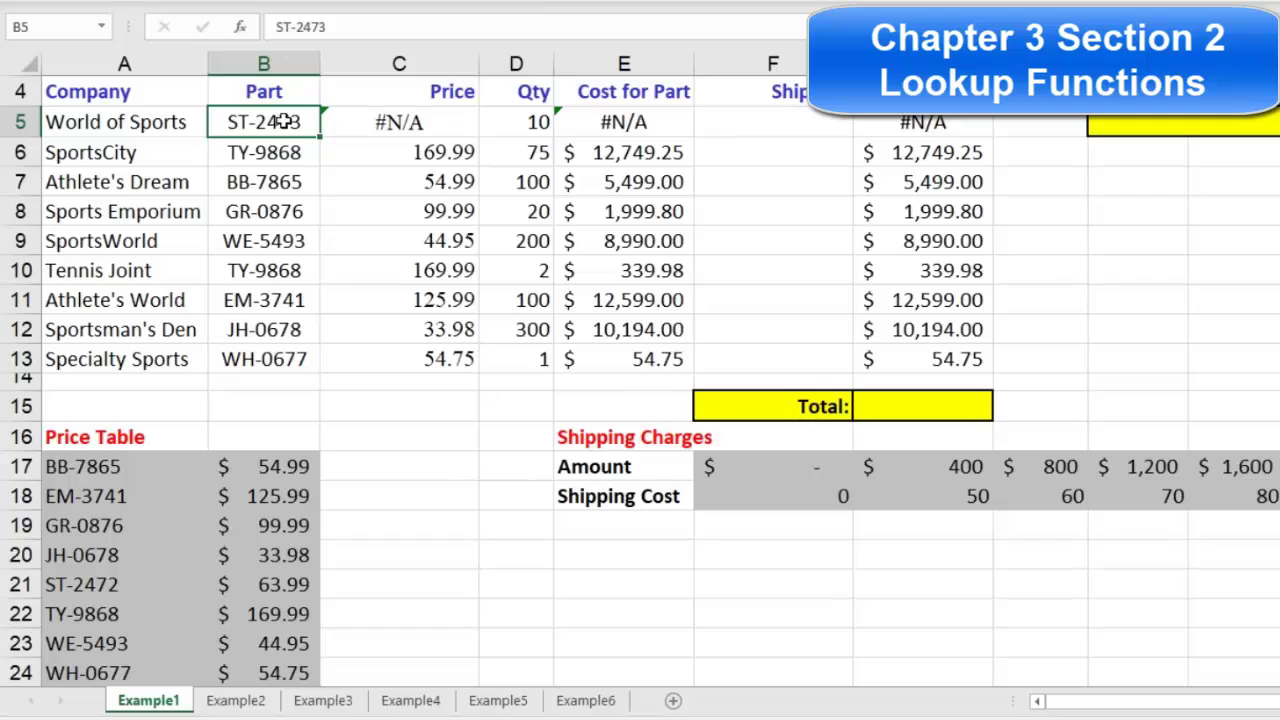
Insert an IFERROR function around the start of the VLOOKUP in C5 so the lookup becomes its value argument.
double_click(413, 122)
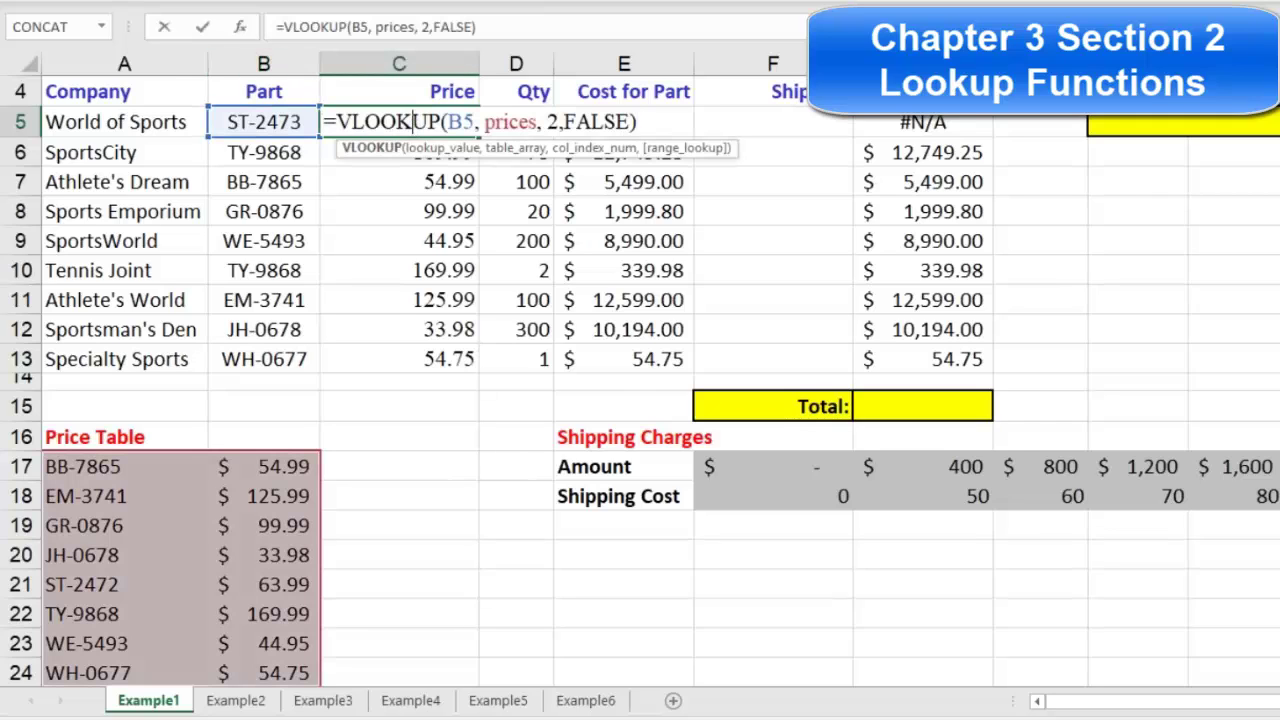
left_click(339, 121)
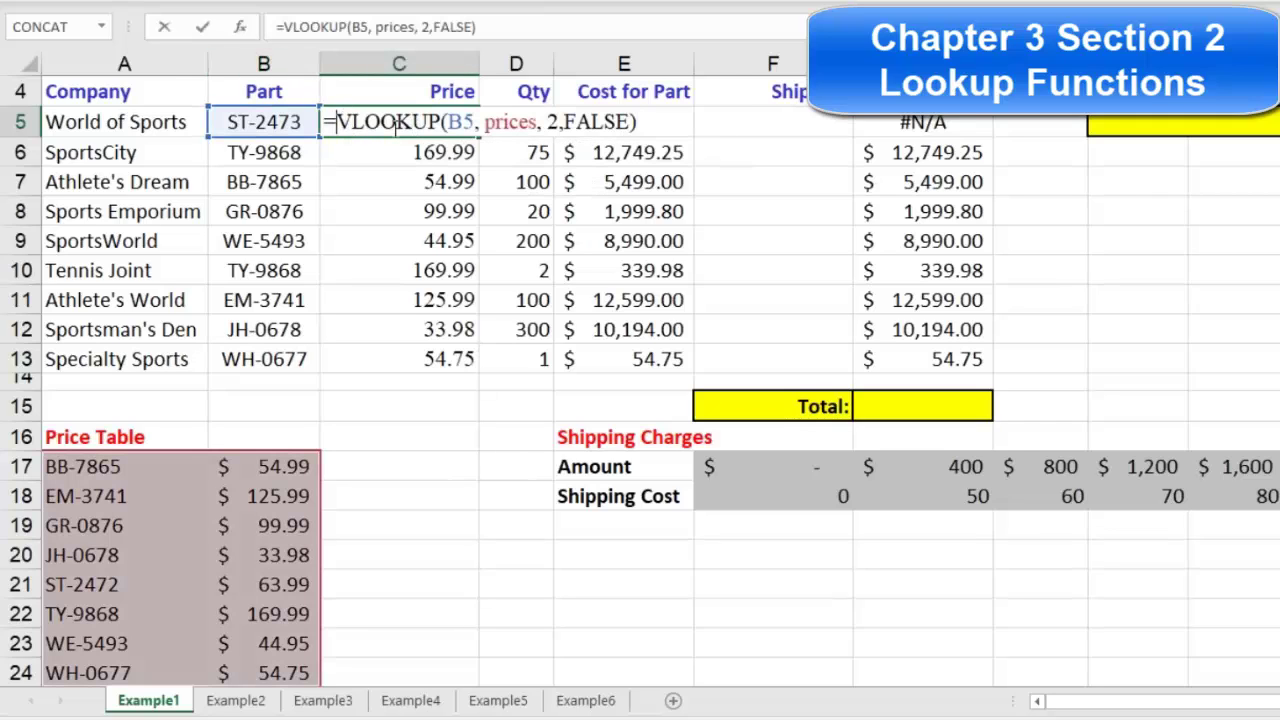
type("IFE")
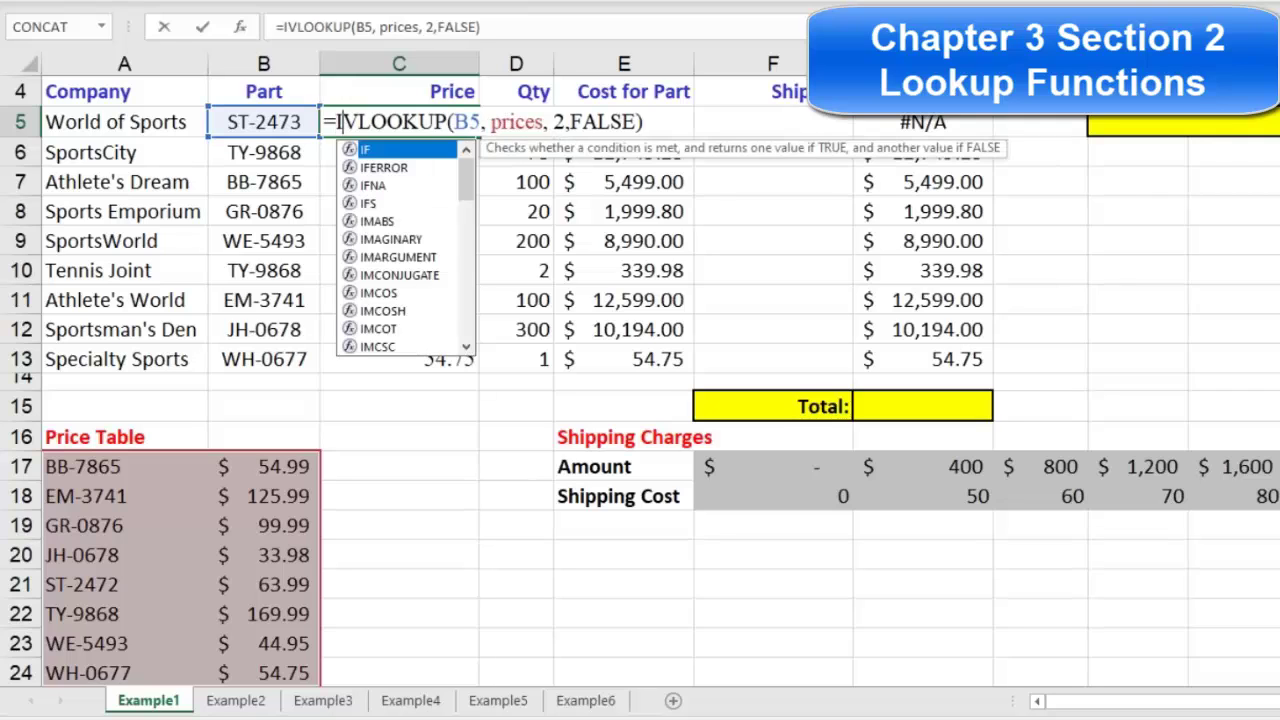
type("RROR")
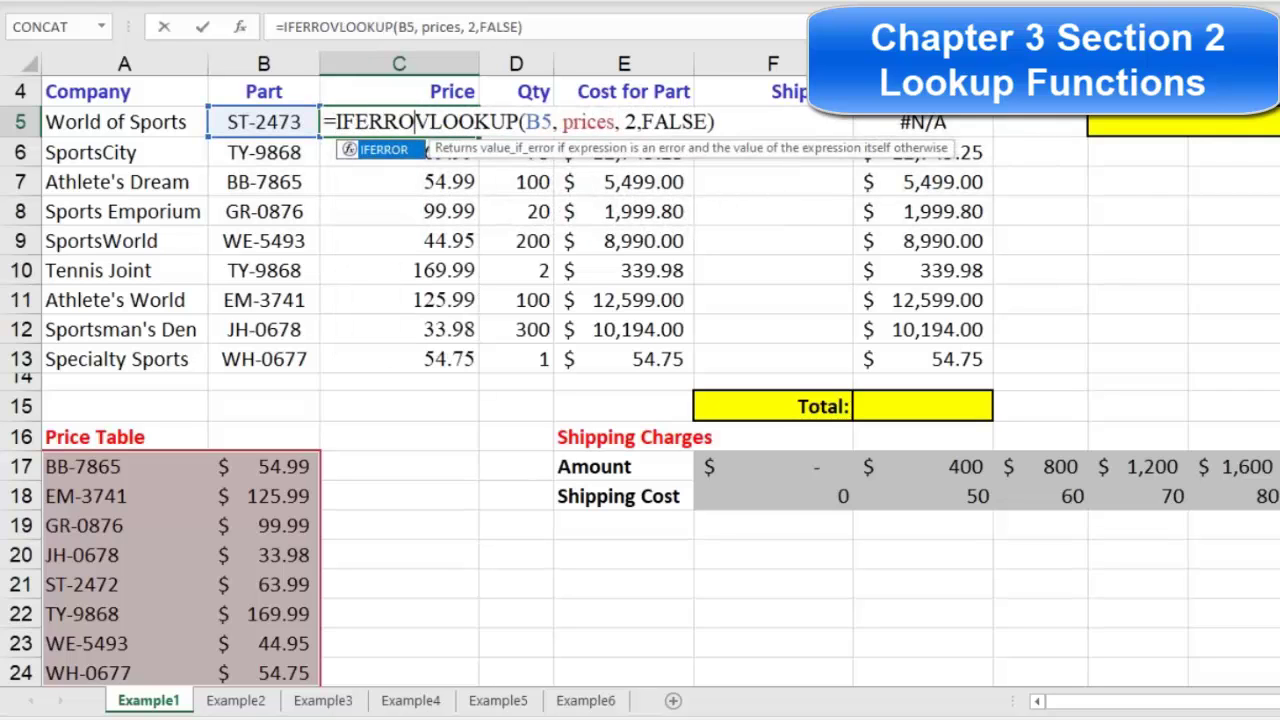
type("(")
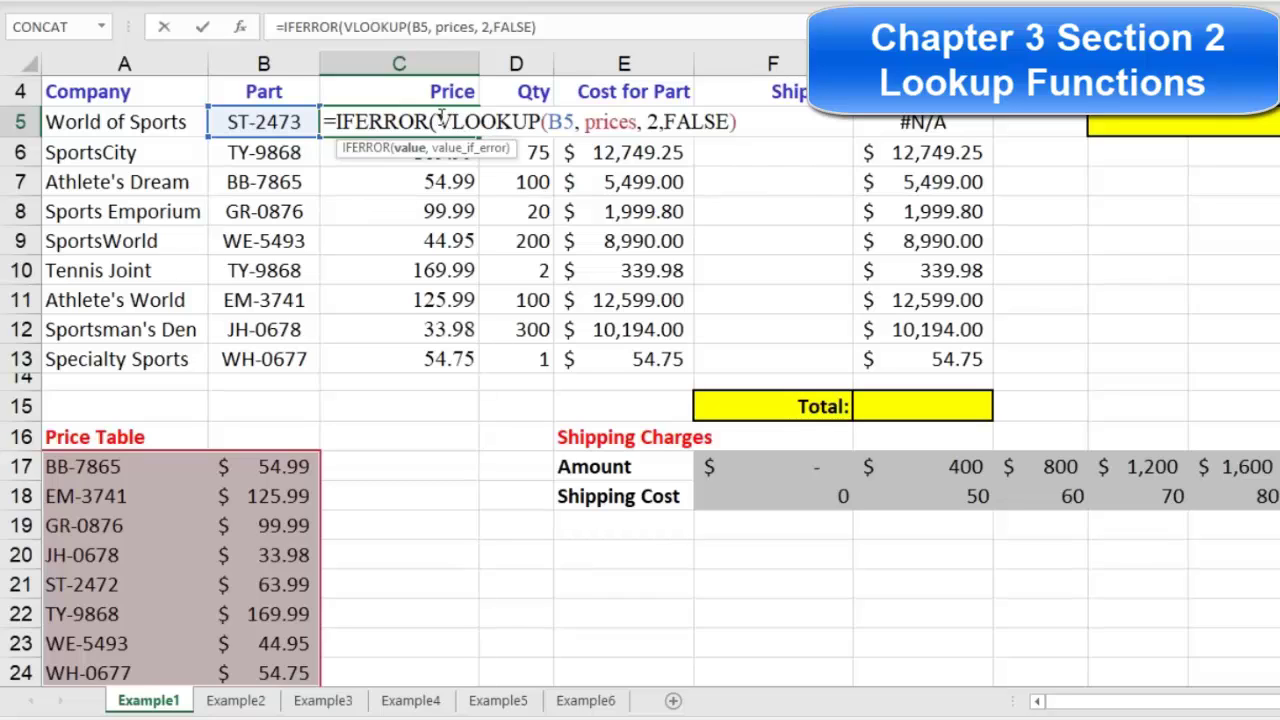
Complete the IFERROR formula in C5 with "Part Not Found" as value_if_error and fill it down through C13.
left_click_drag(437, 121, 749, 121)
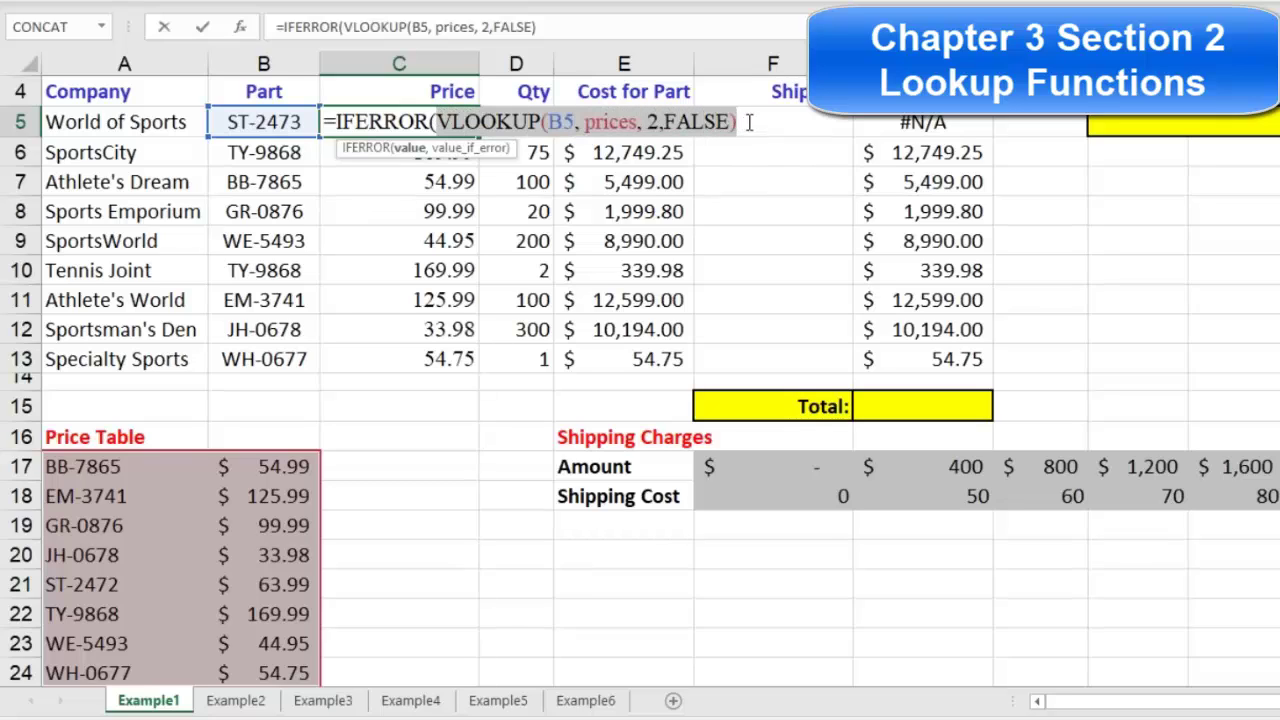
left_click(749, 121)
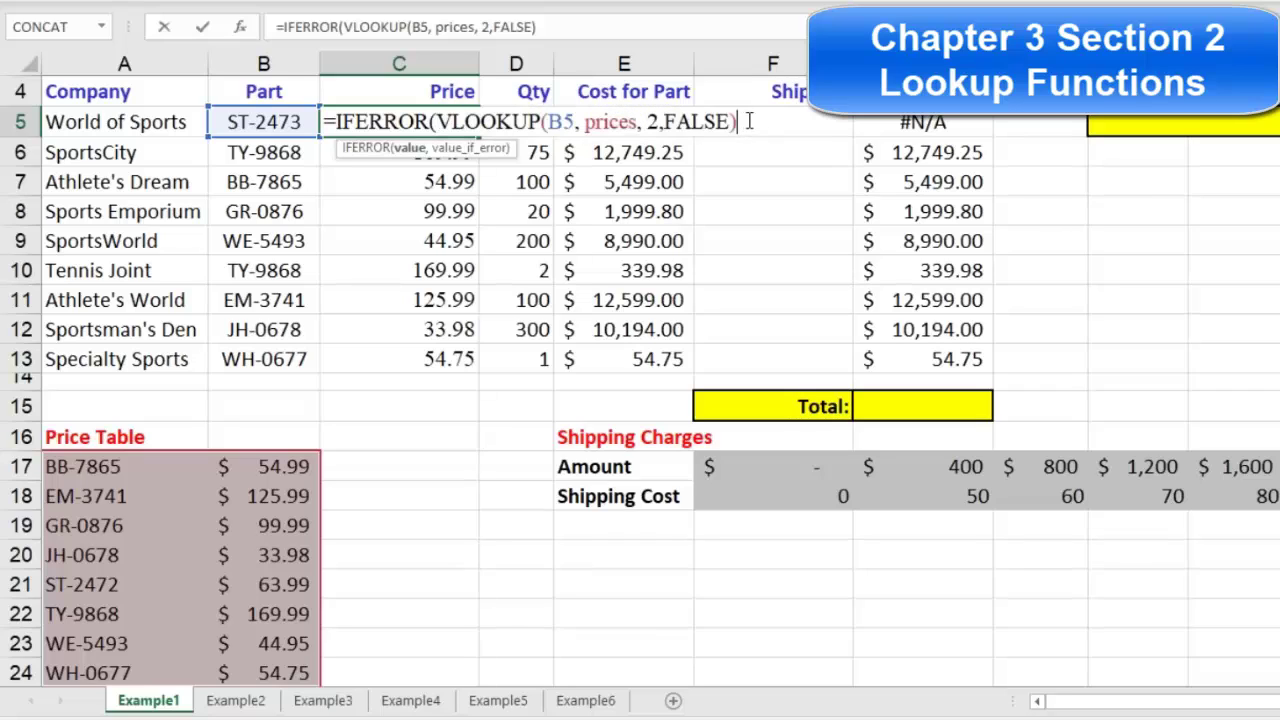
type(", ")
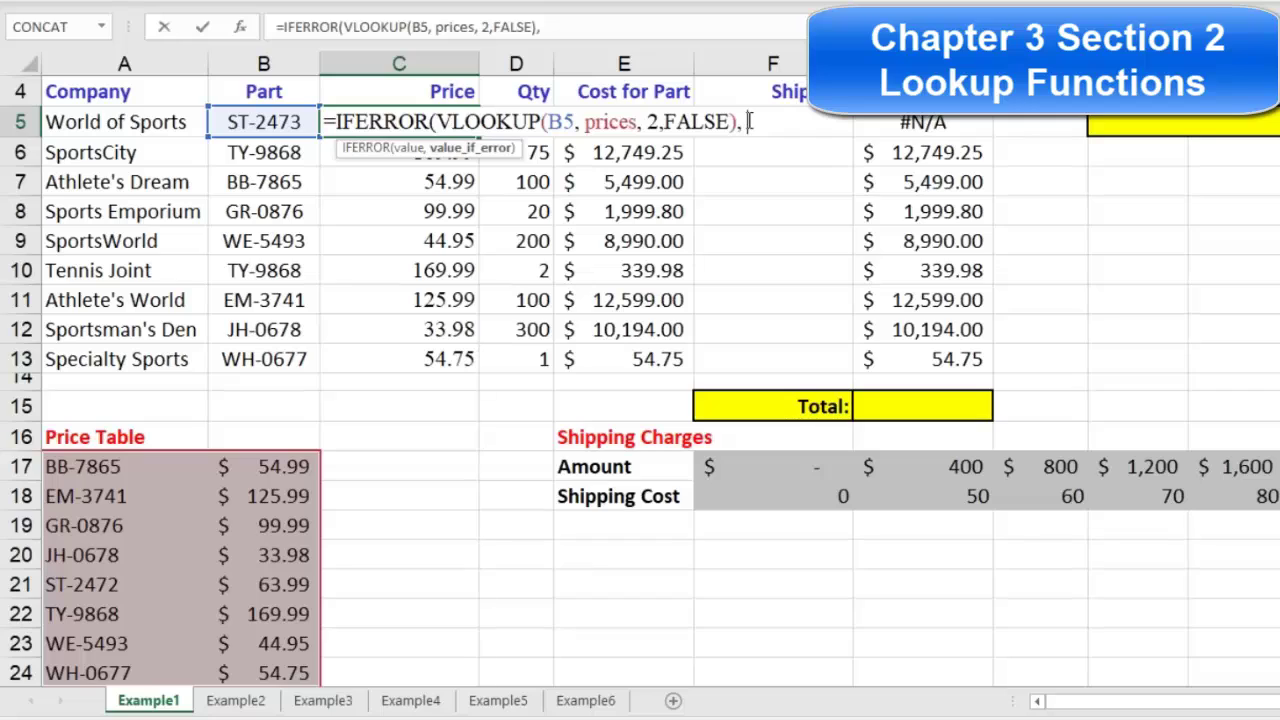
type("\"Part")
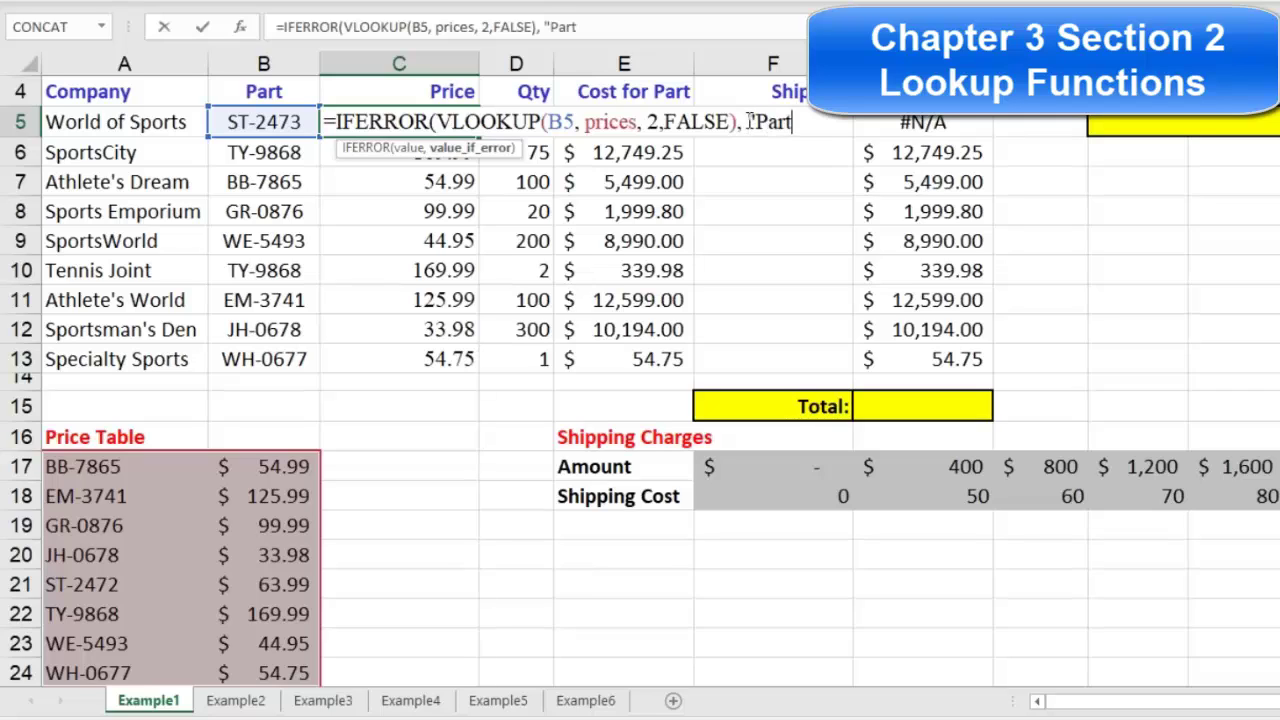
type(" Not Foun")
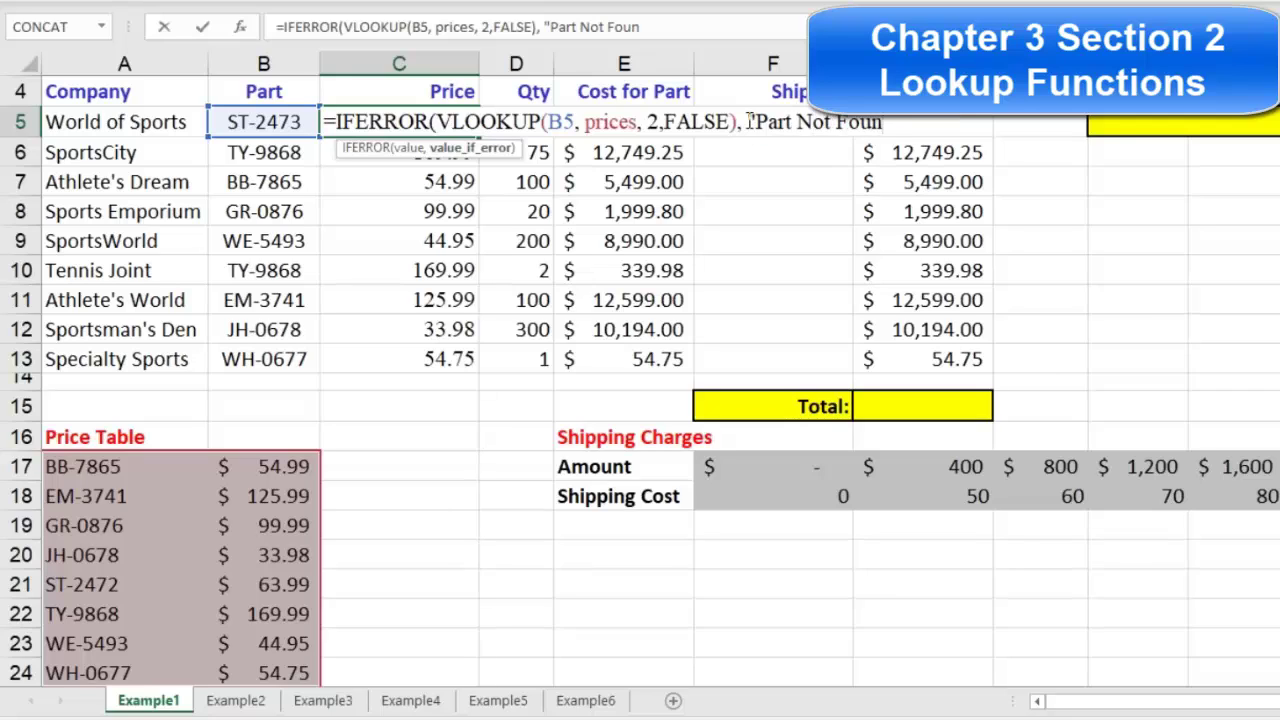
type("d\")")
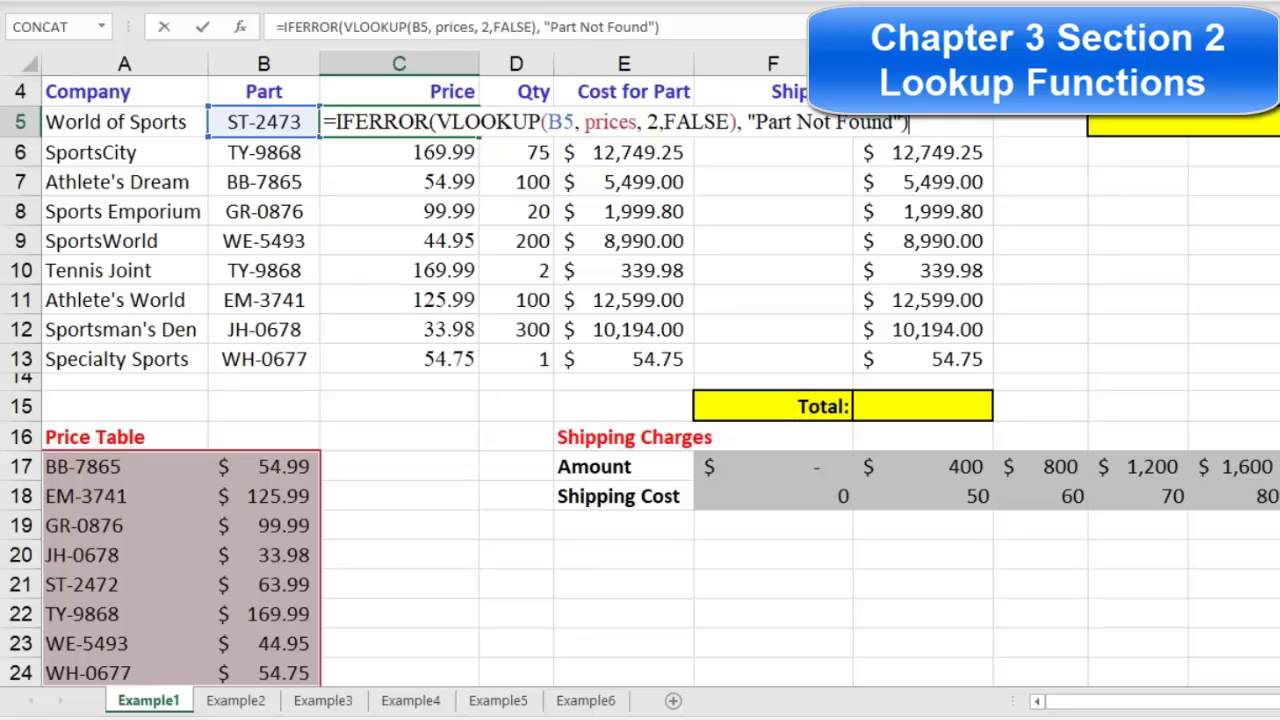
key("Return")
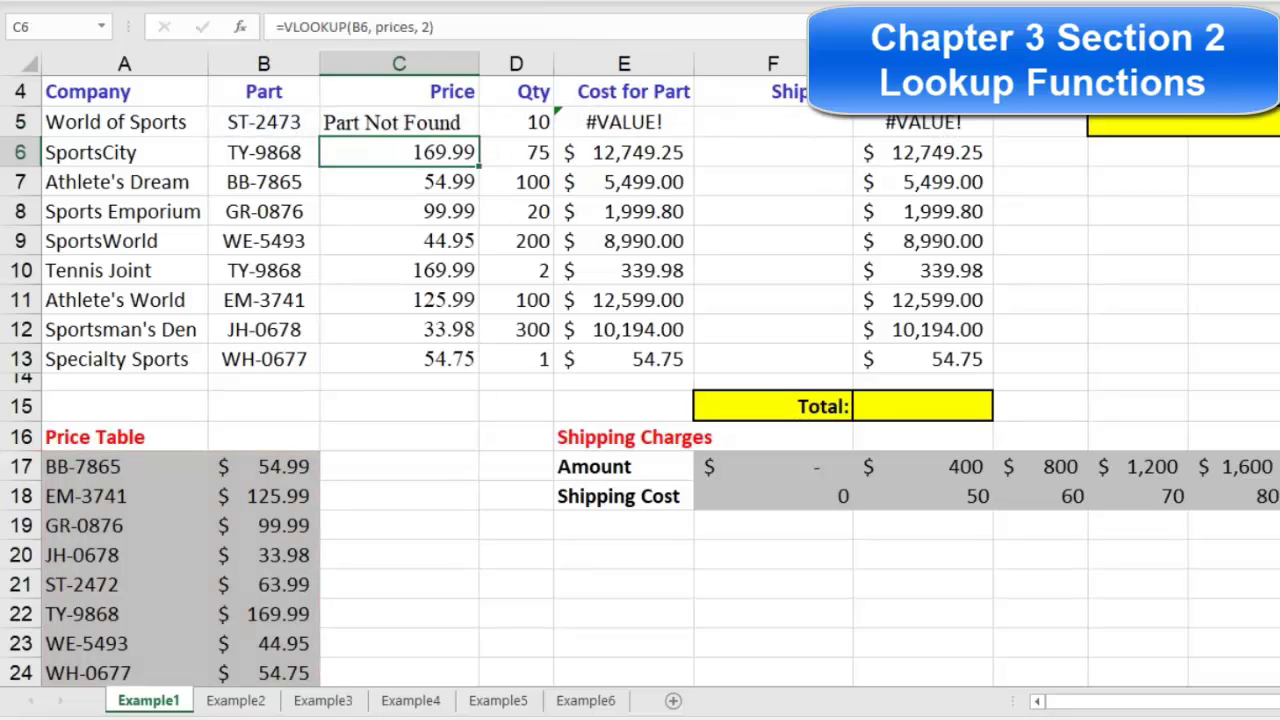
left_click(440, 120)
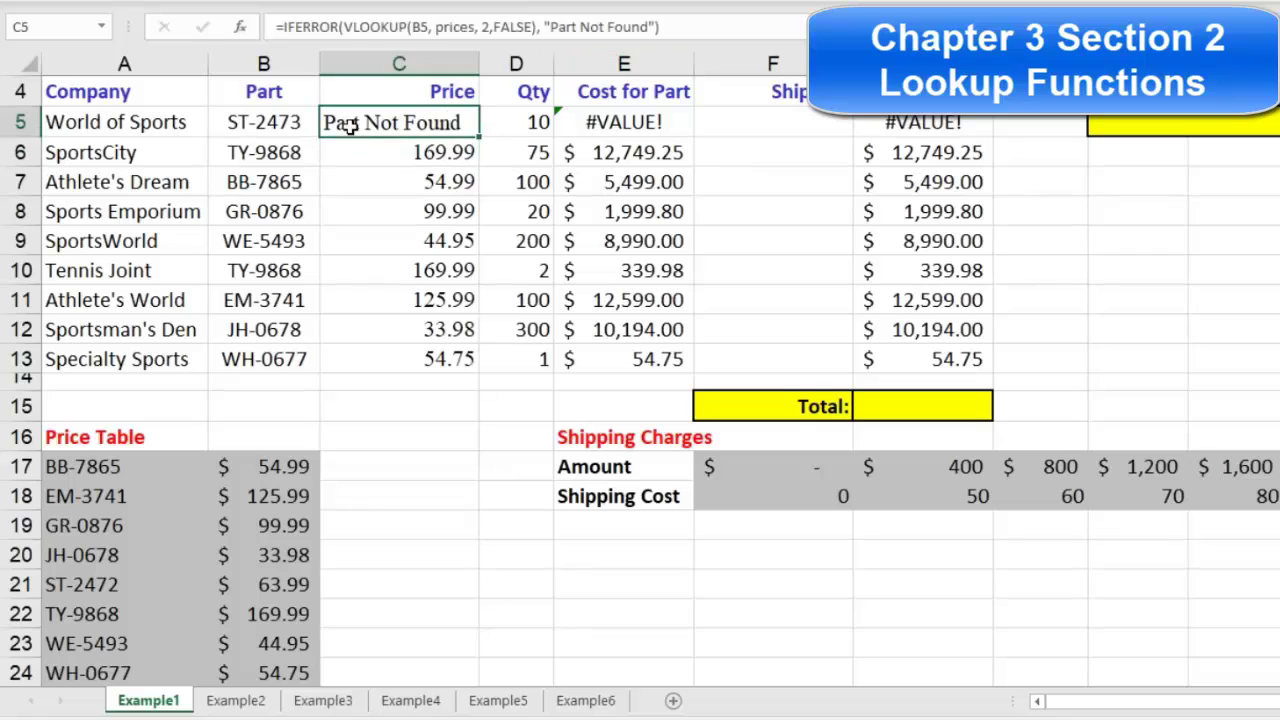
left_click_drag(478, 137, 446, 364)
Change the World of Sports part number in B5 to ST-2472.
left_click(290, 122)
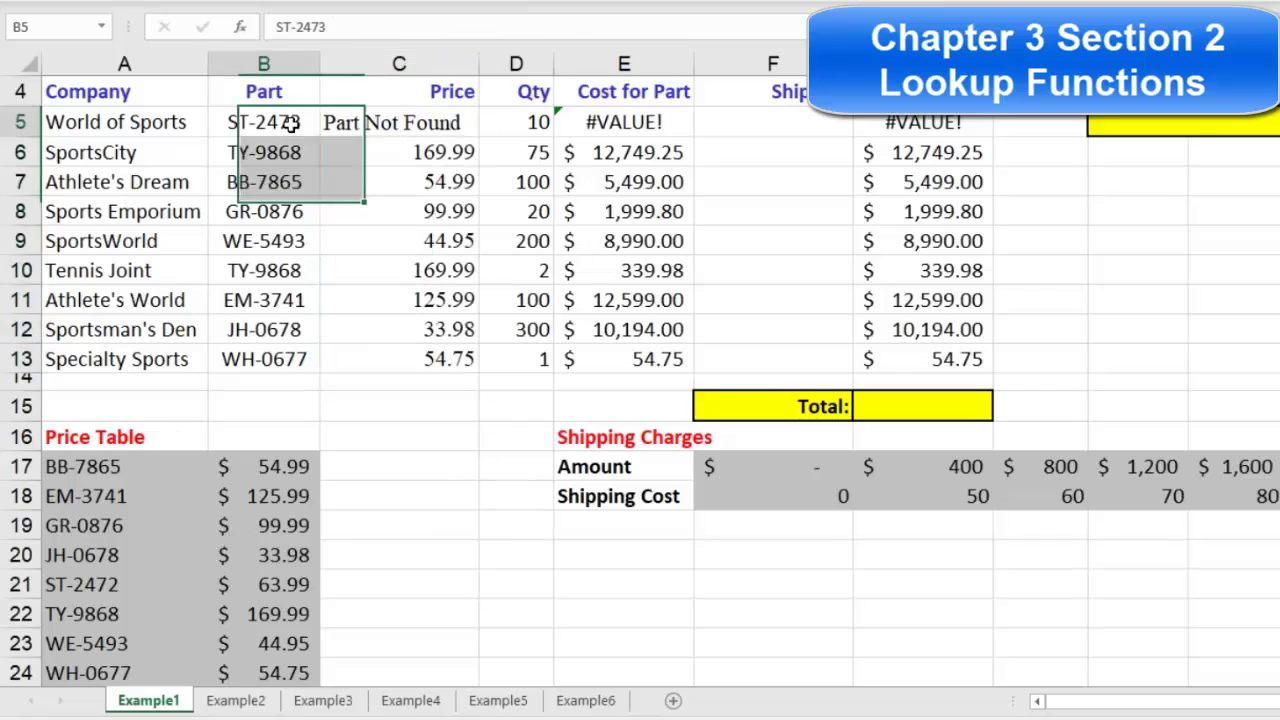
double_click(290, 122)
key("BackSpace")
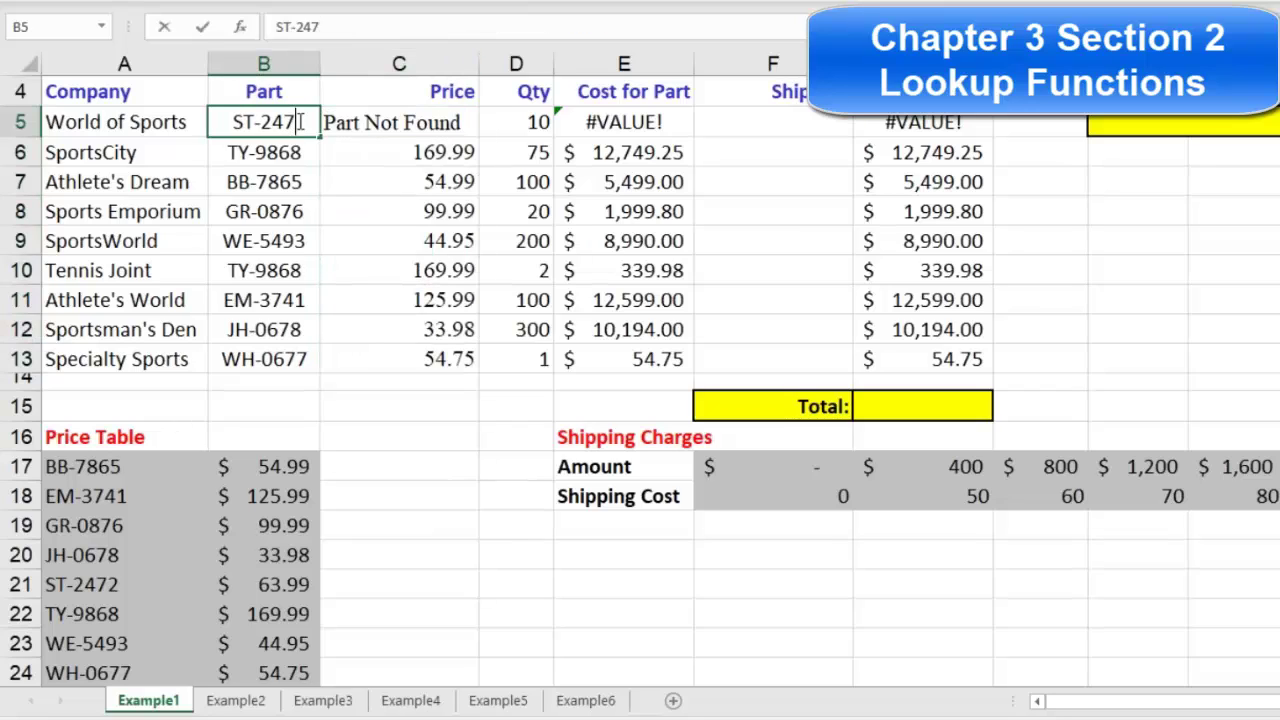
type("2")
key("Return")
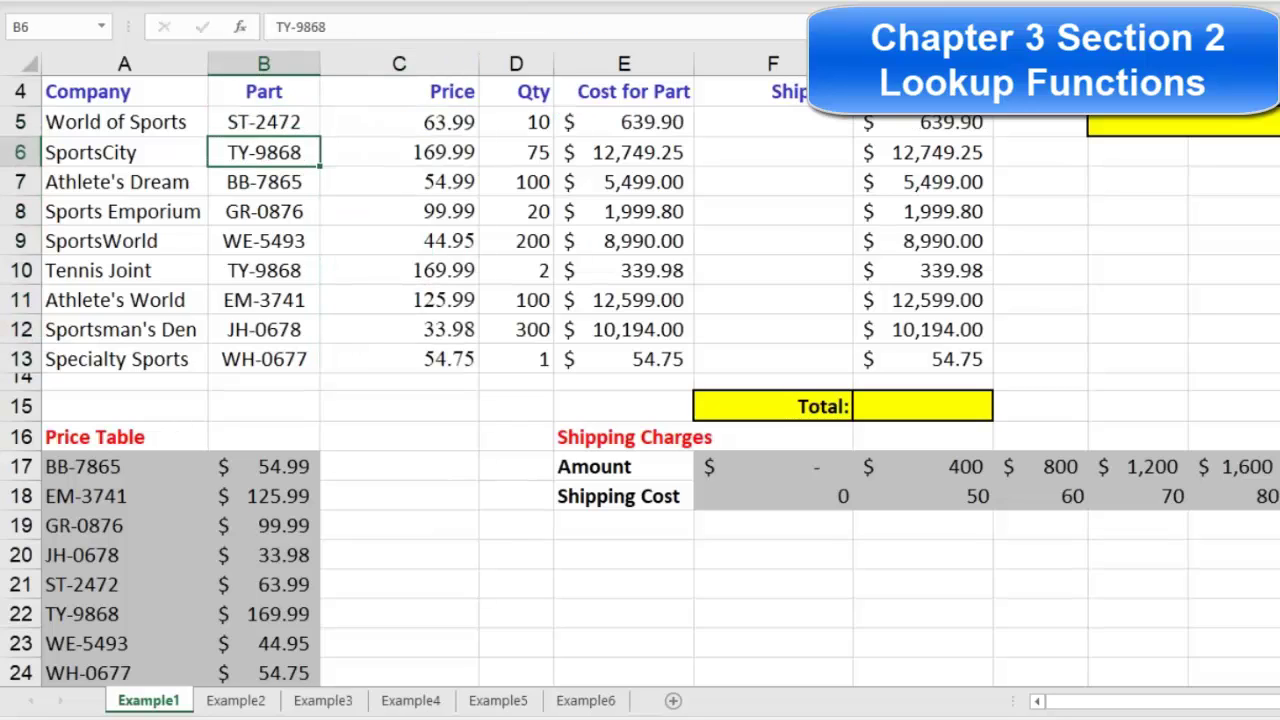
Change the Sports Emporium part number in B8 to GR-0877 to test the IFERROR message.
double_click(300, 211)
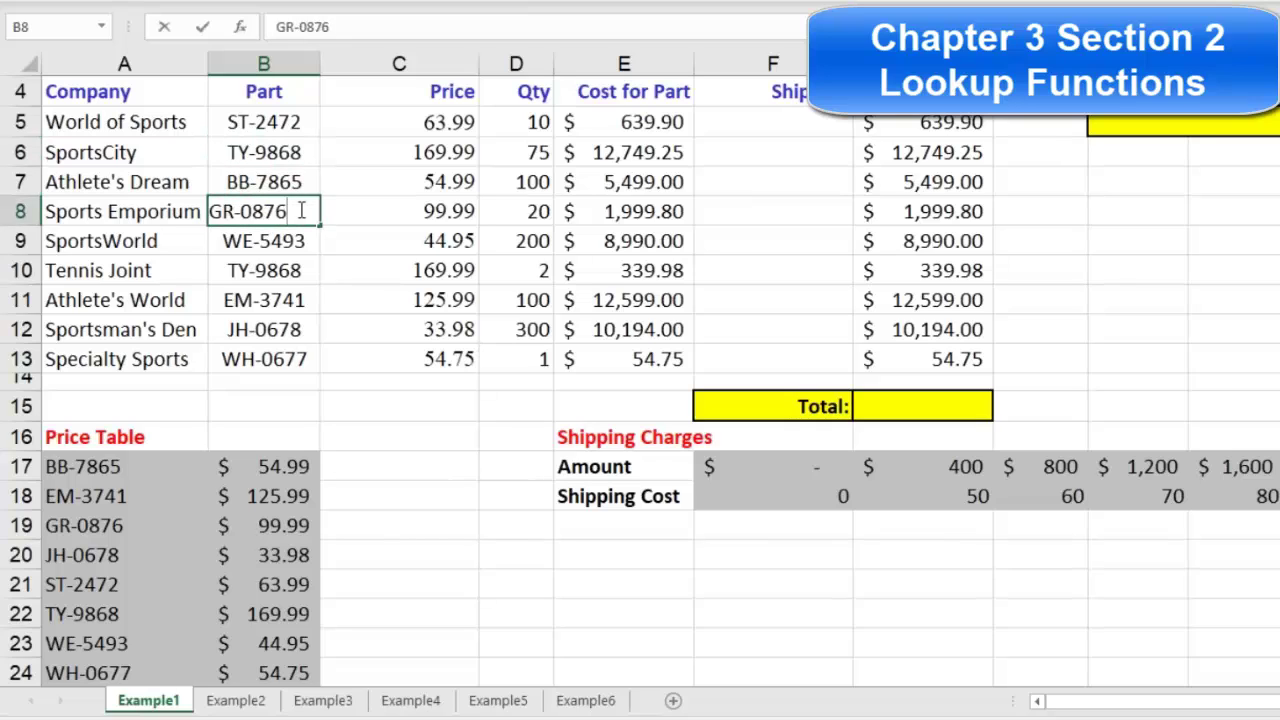
key("BackSpace")
type("7")
key("Return")
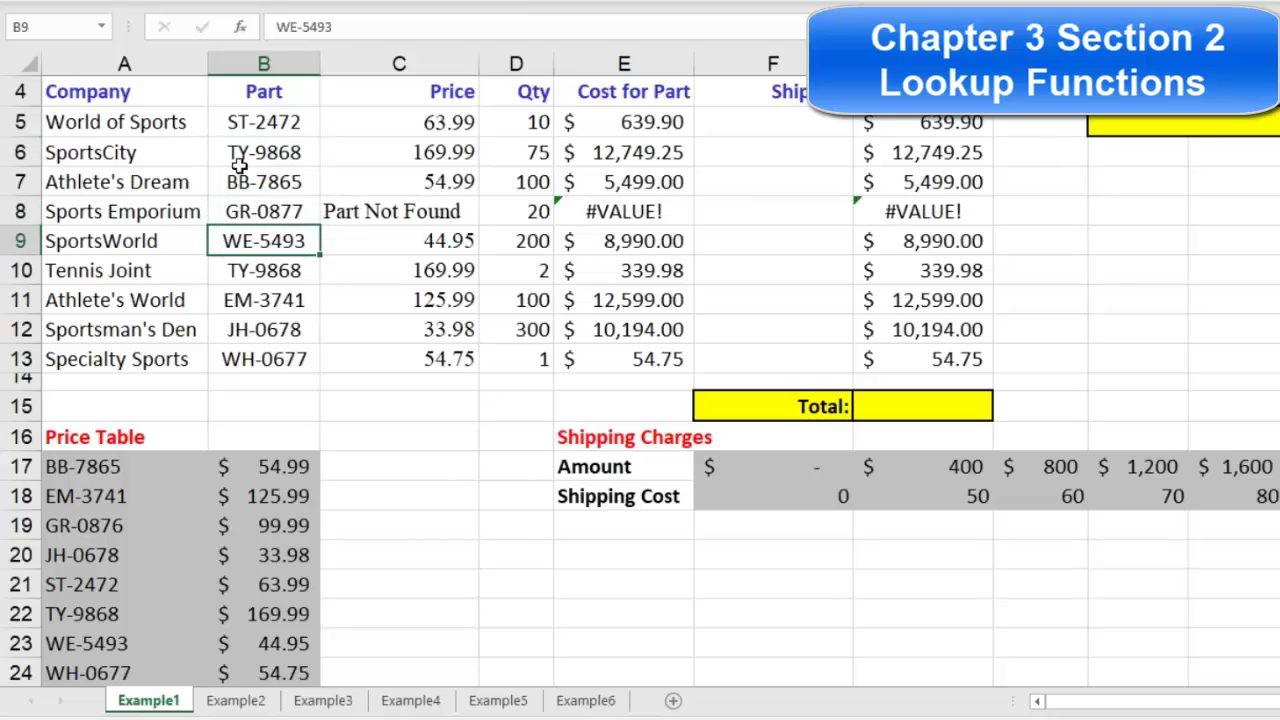
Restore the Sports Emporium part number in B8 to GR-0876.
double_click(301, 211)
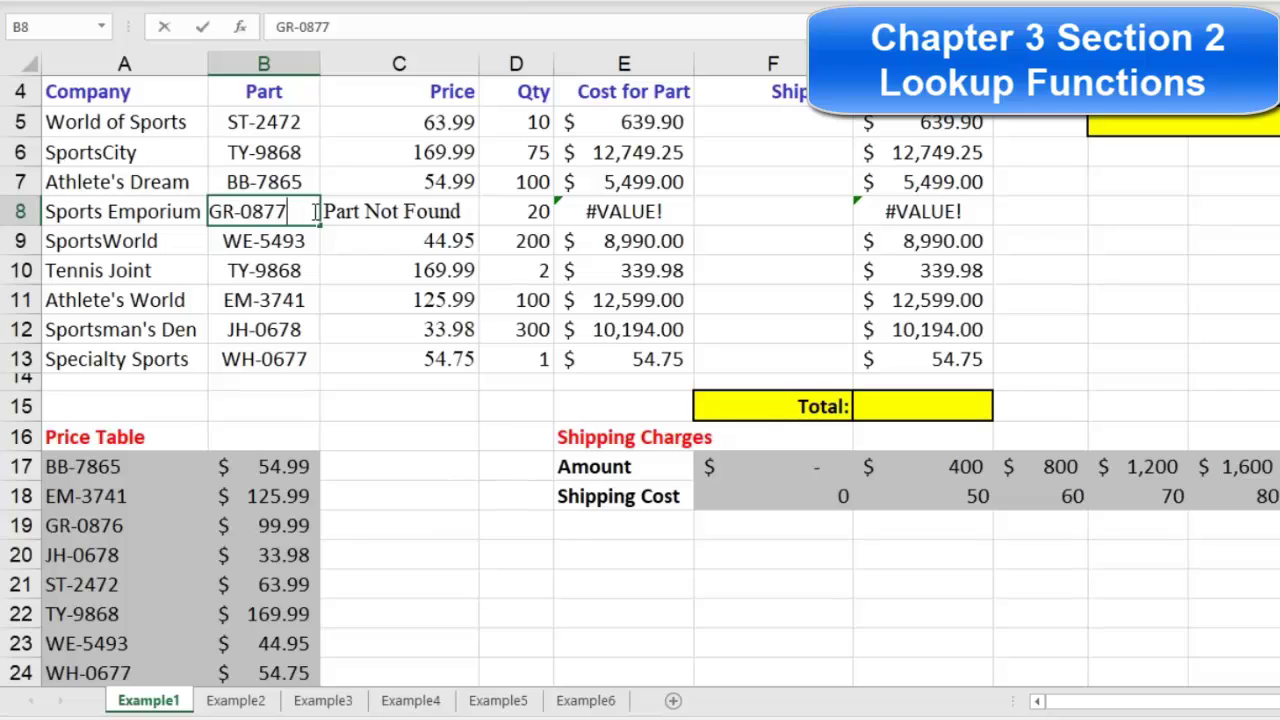
key("BackSpace")
type("6")
key("Return")
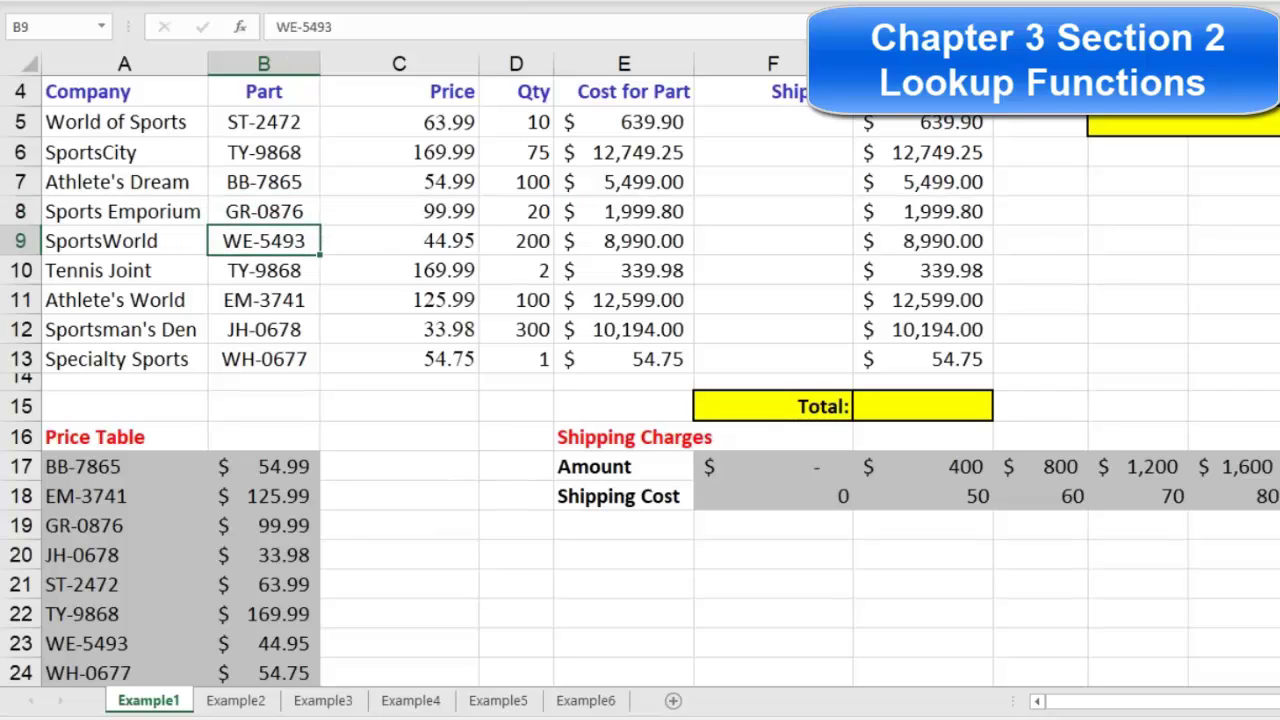
Change the Athlete's World part number in B11 to EM-3742 to test the error handling.
double_click(301, 299)
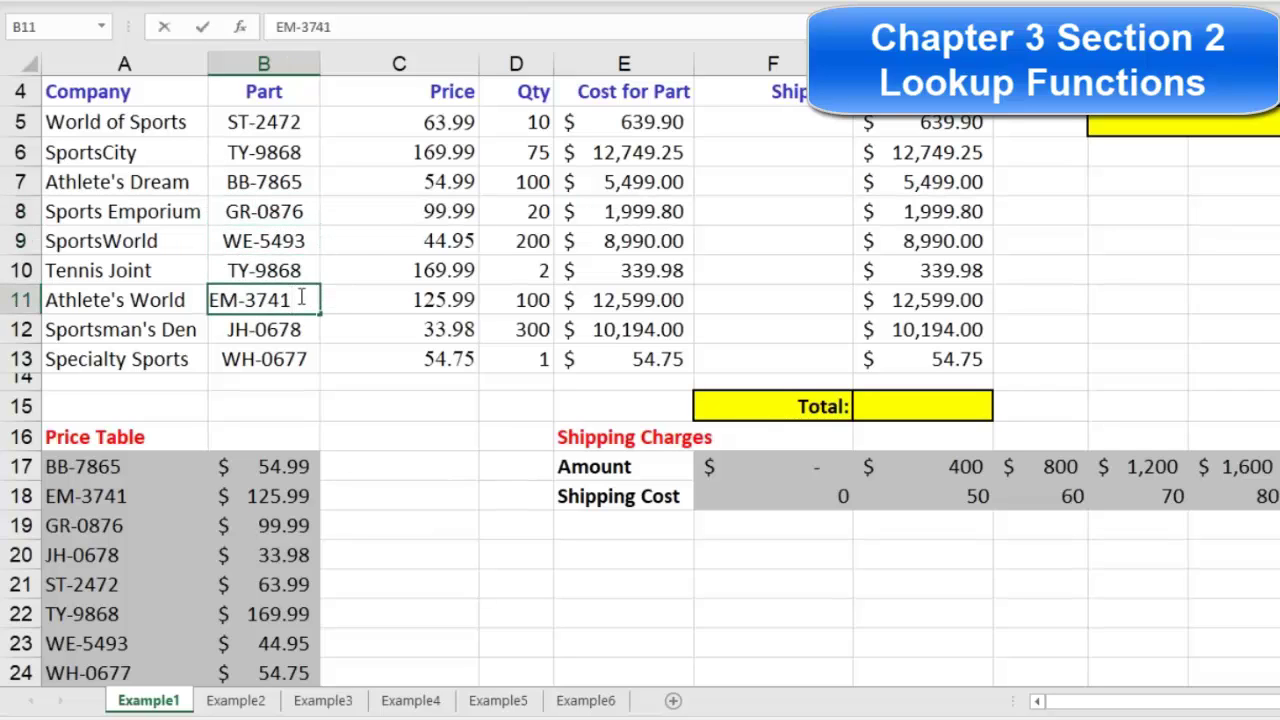
key("BackSpace")
type("2")
key("Return")
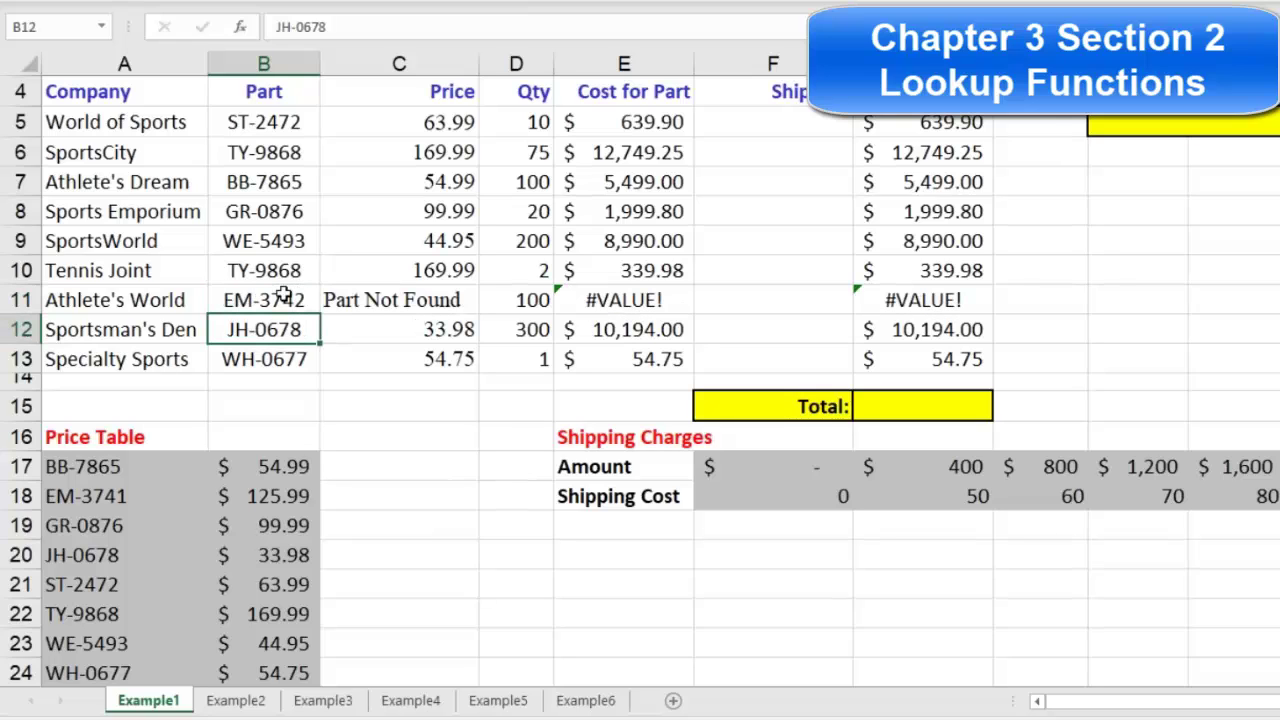
double_click(301, 300)
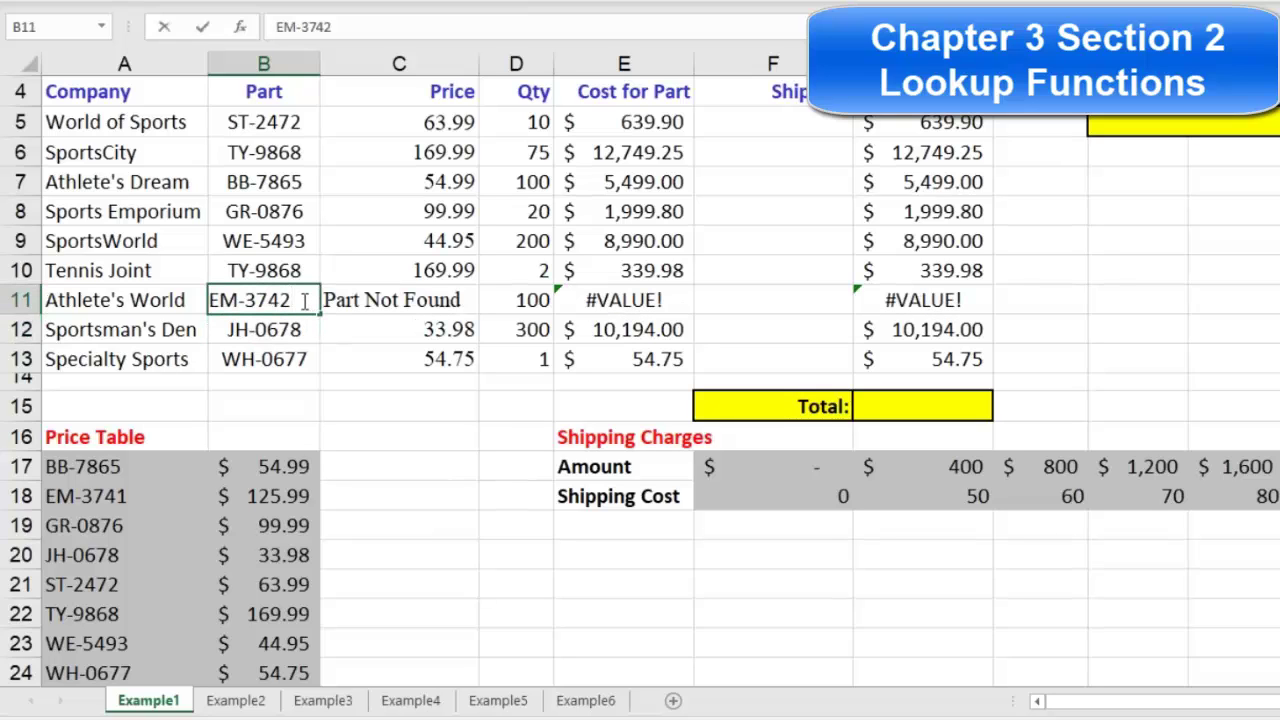
key("BackSpace")
key("Escape")
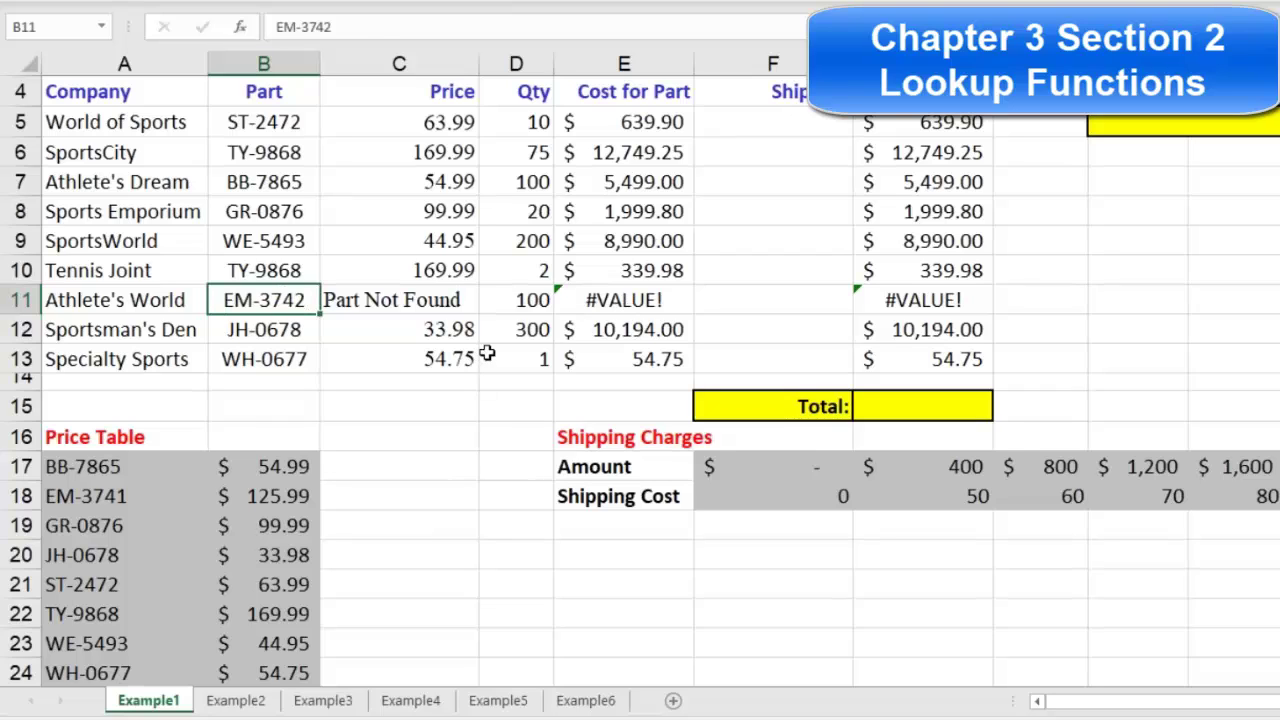
Examine the cost and total cost formulas for Athlete's World in E11 and G11.
left_click(446, 327)
left_click(591, 301)
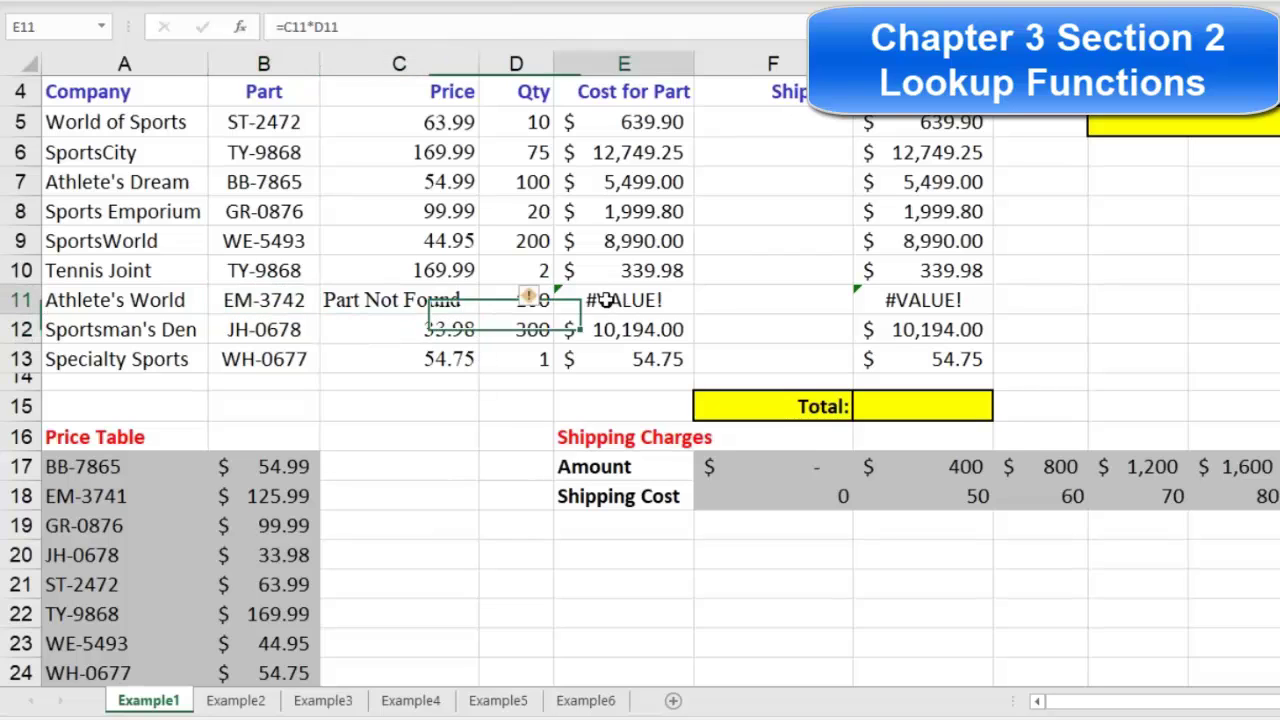
left_click(900, 305)
left_click(606, 300)
left_click(890, 300)
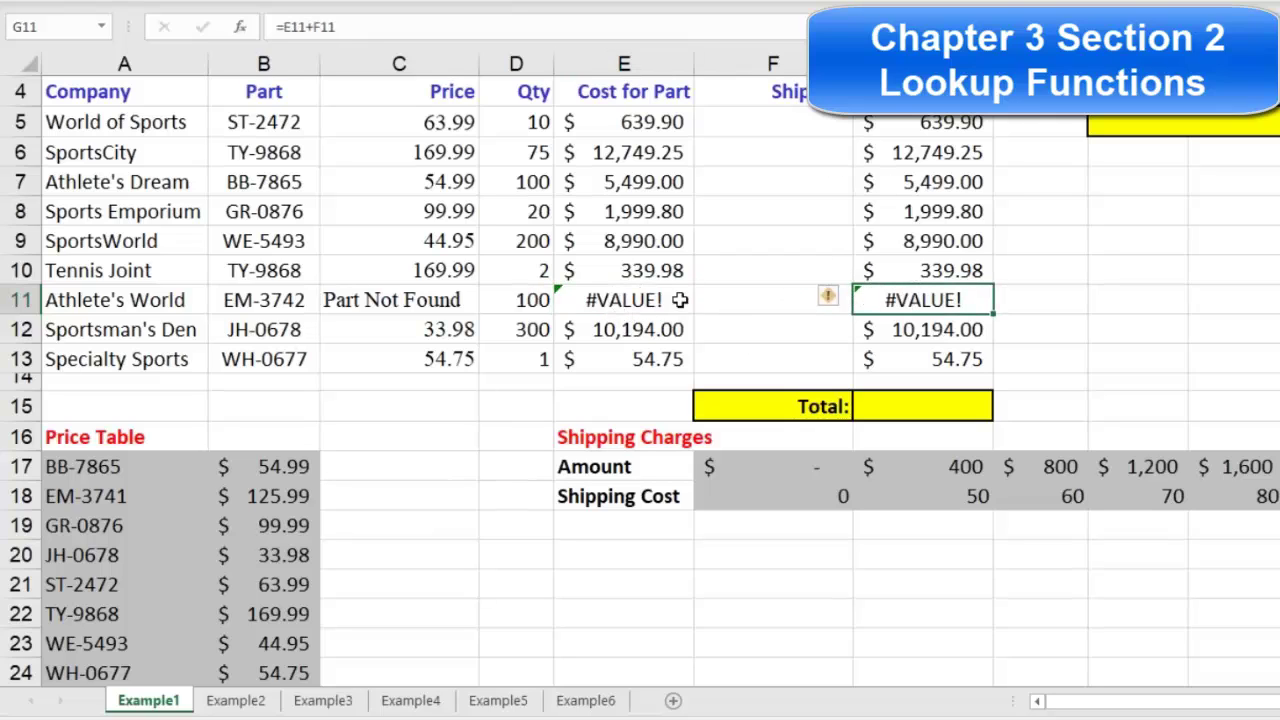
left_click(612, 299)
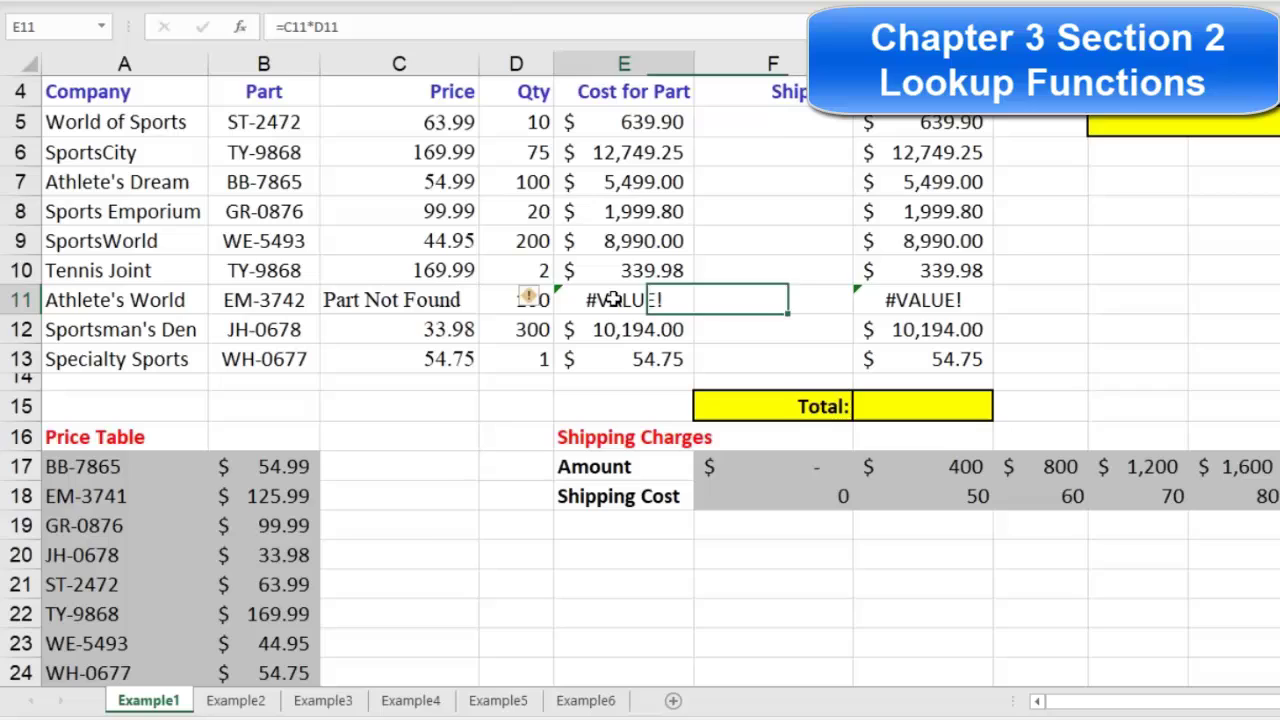
left_click(925, 298)
left_click(628, 304)
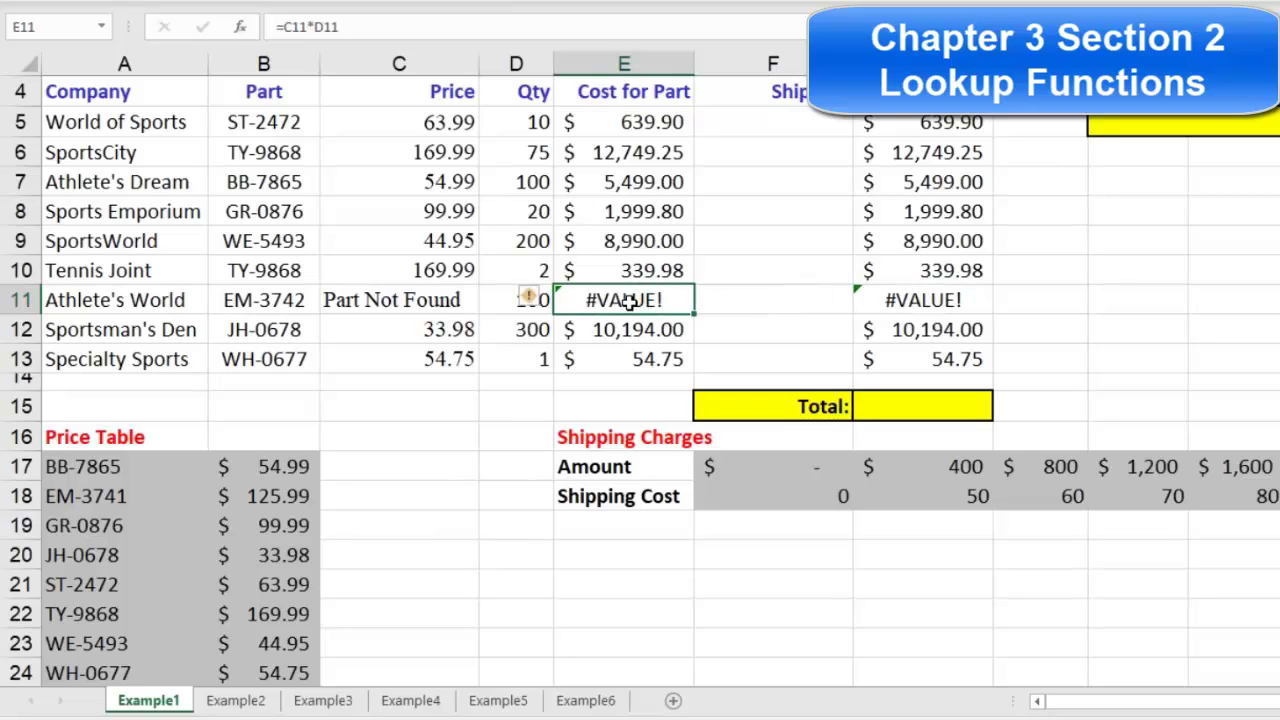
left_click(906, 298)
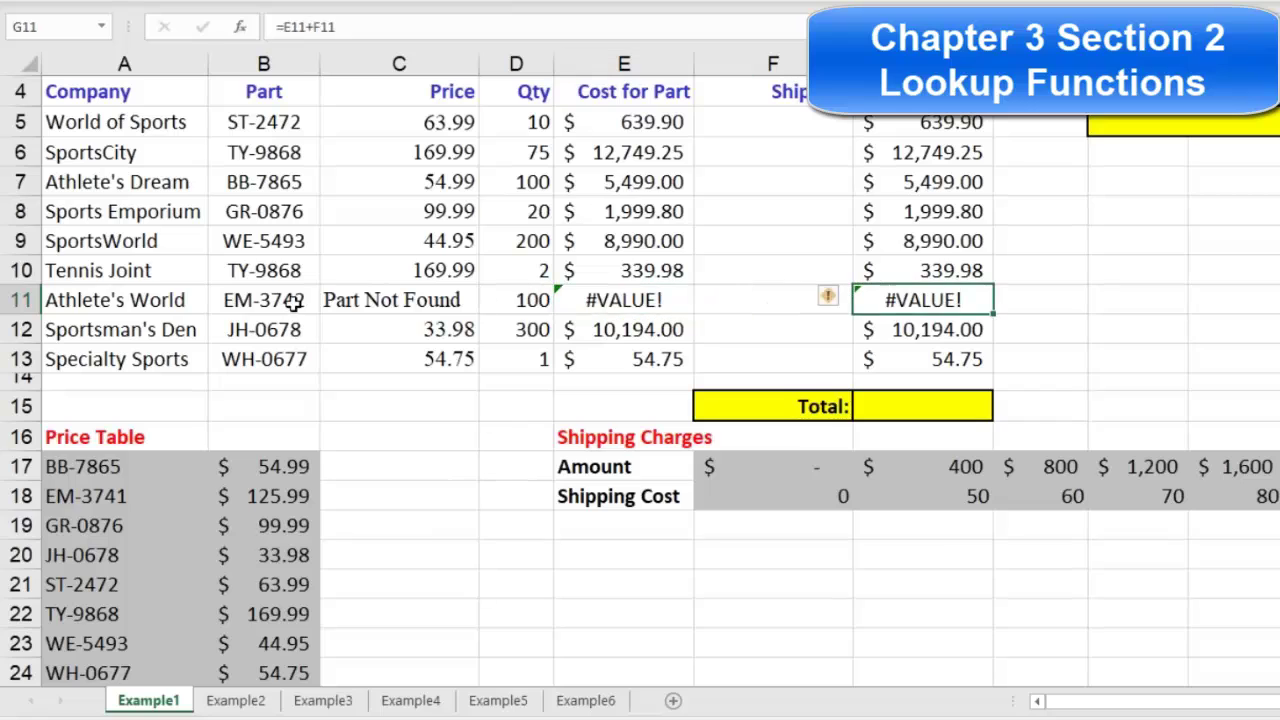
Restore the Athlete's World part number in B11 to EM-3741.
double_click(240, 300)
left_click(294, 304)
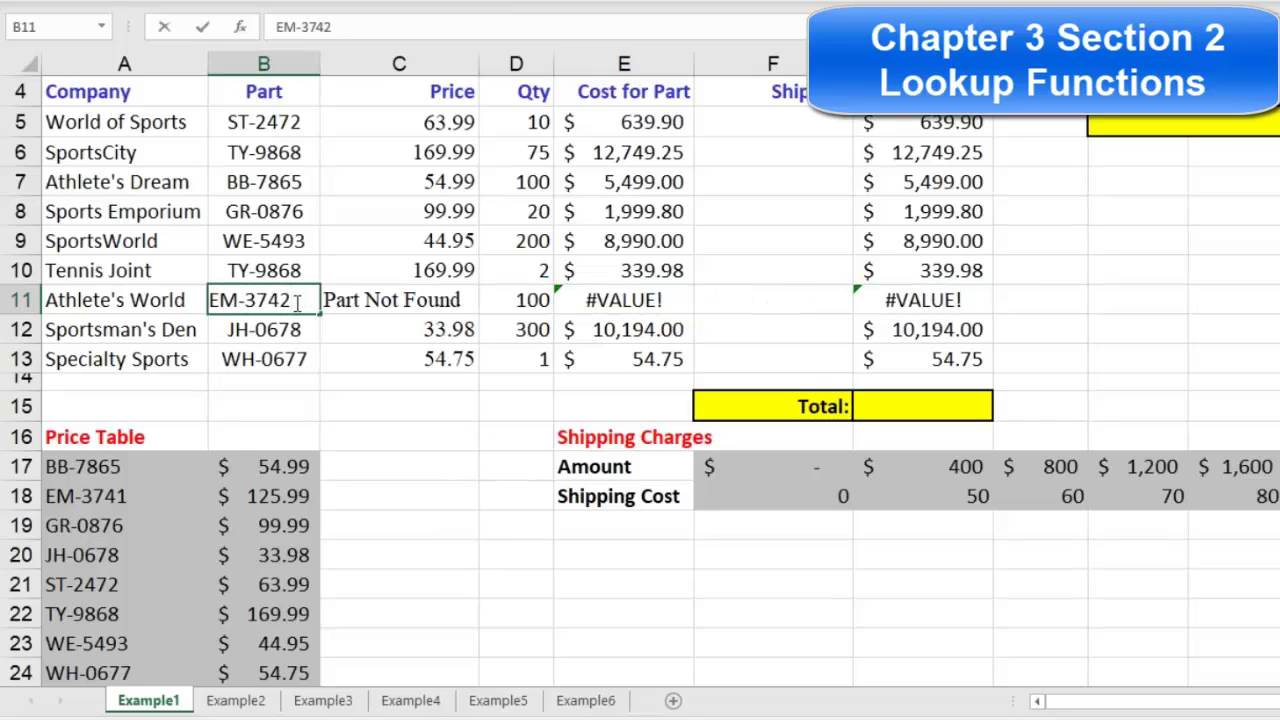
key("BackSpace")
type("1")
key("Return")
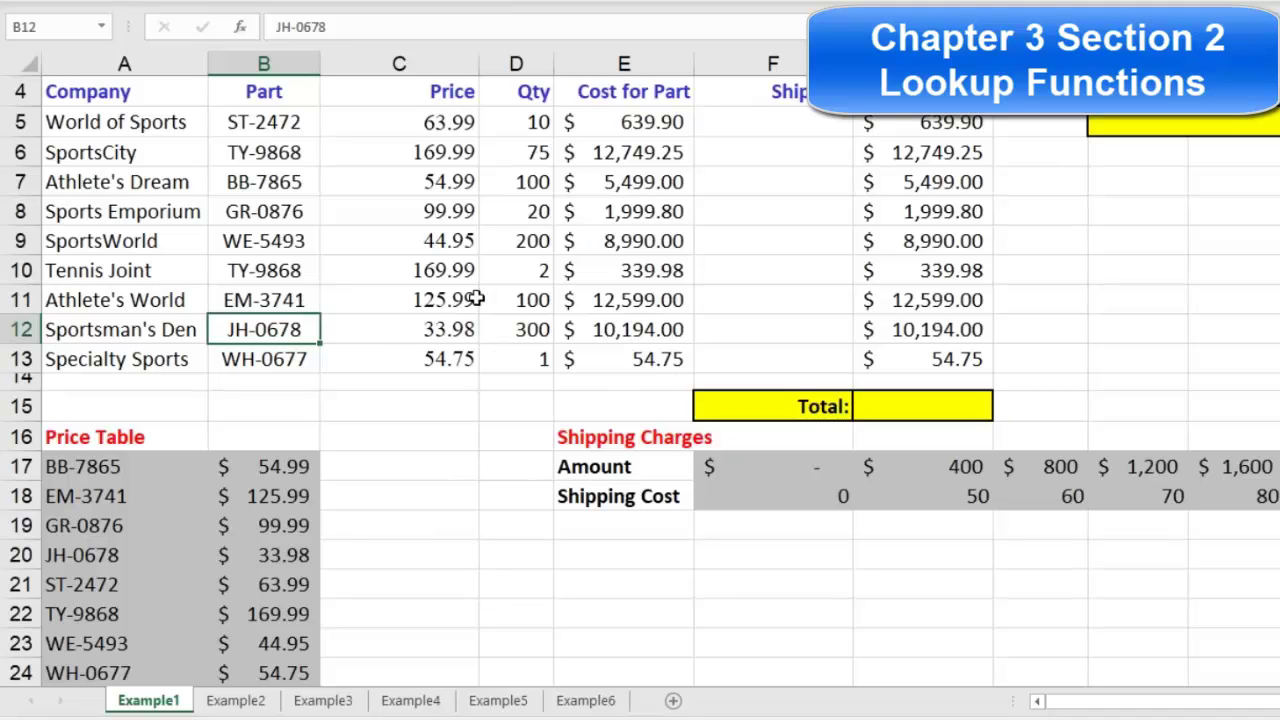
Review the part numbers and the IFERROR/VLOOKUP price formula in C5, including its column index argument.
left_click(284, 276)
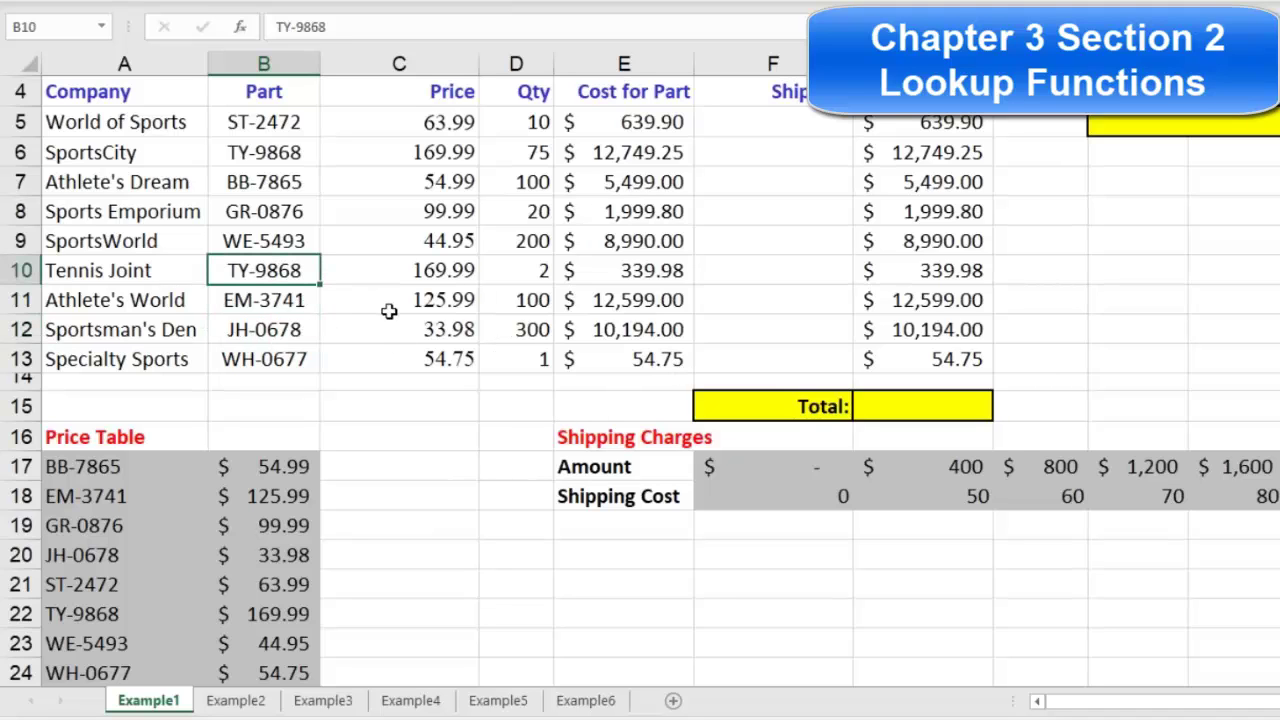
scroll(389, 311, "up", 1)
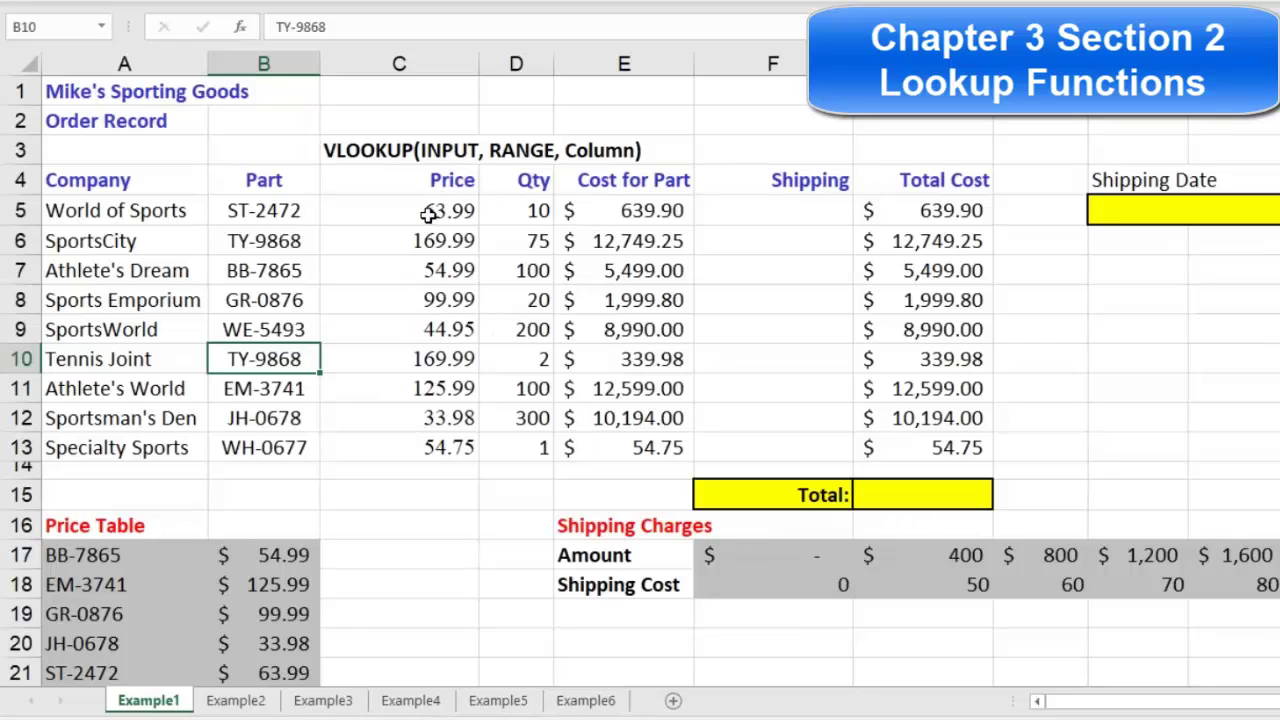
left_click(256, 210)
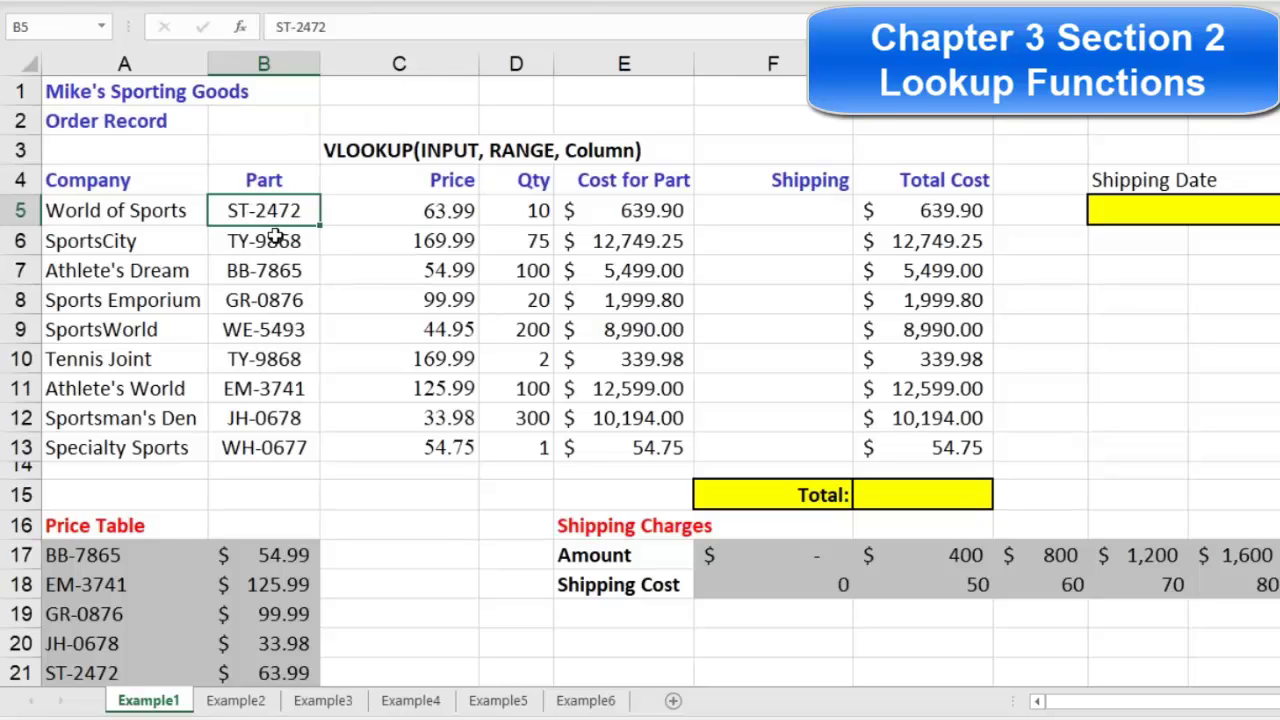
left_click(273, 238)
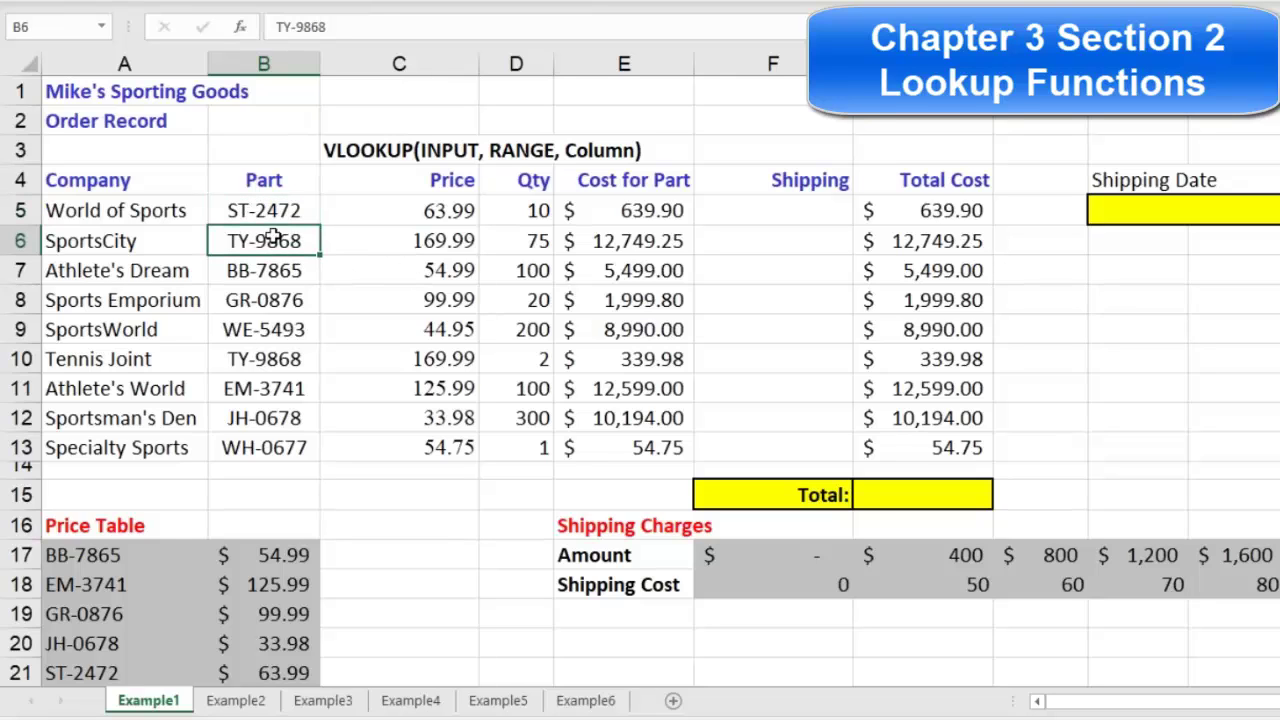
double_click(424, 212)
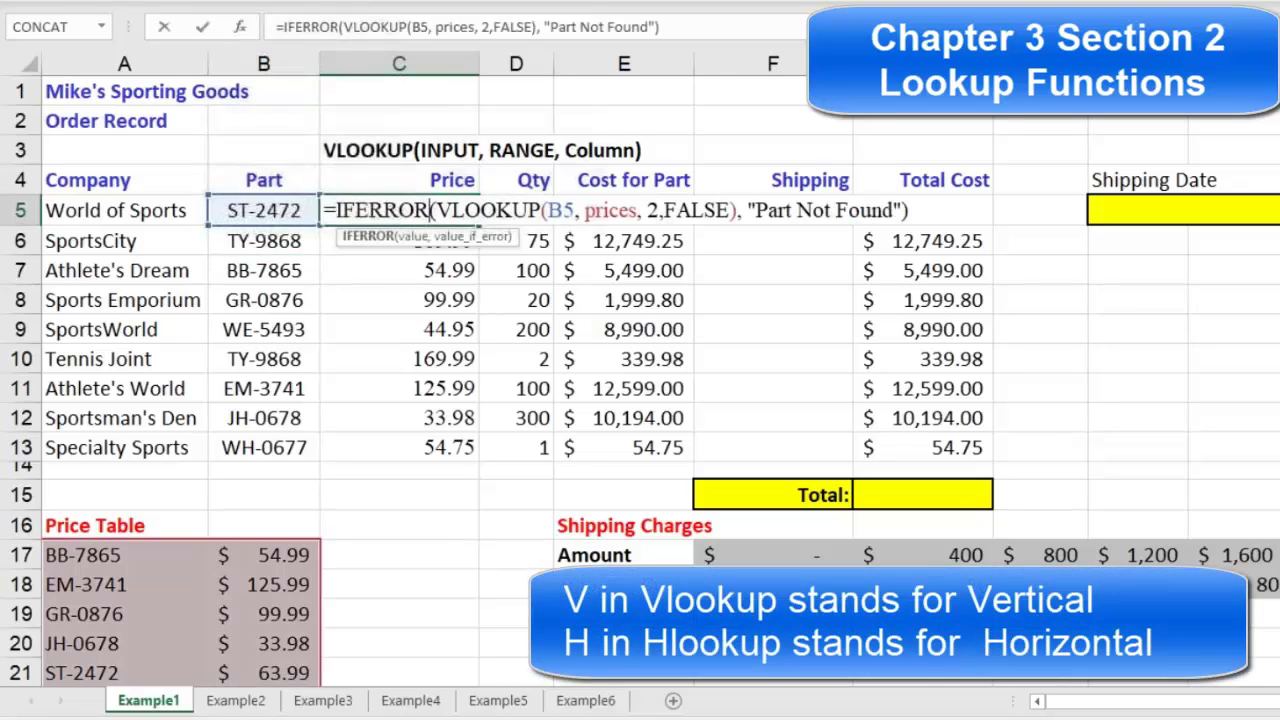
left_click(446, 210)
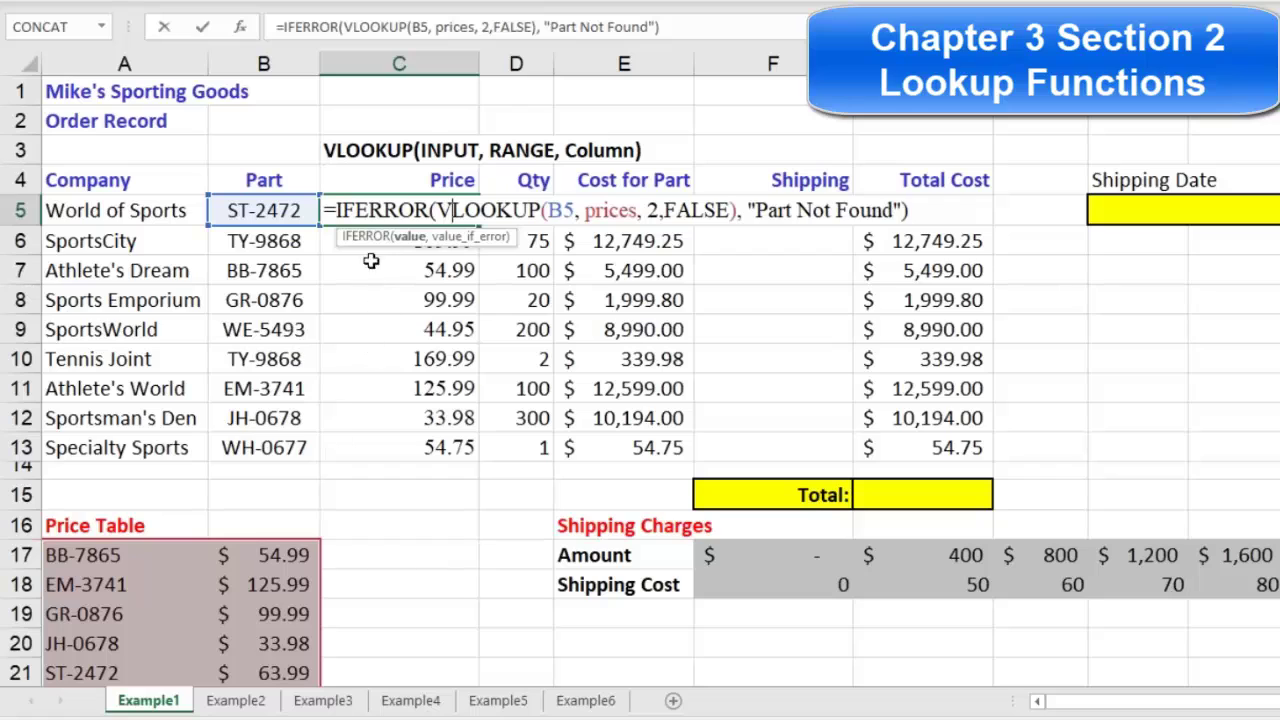
double_click(653, 209)
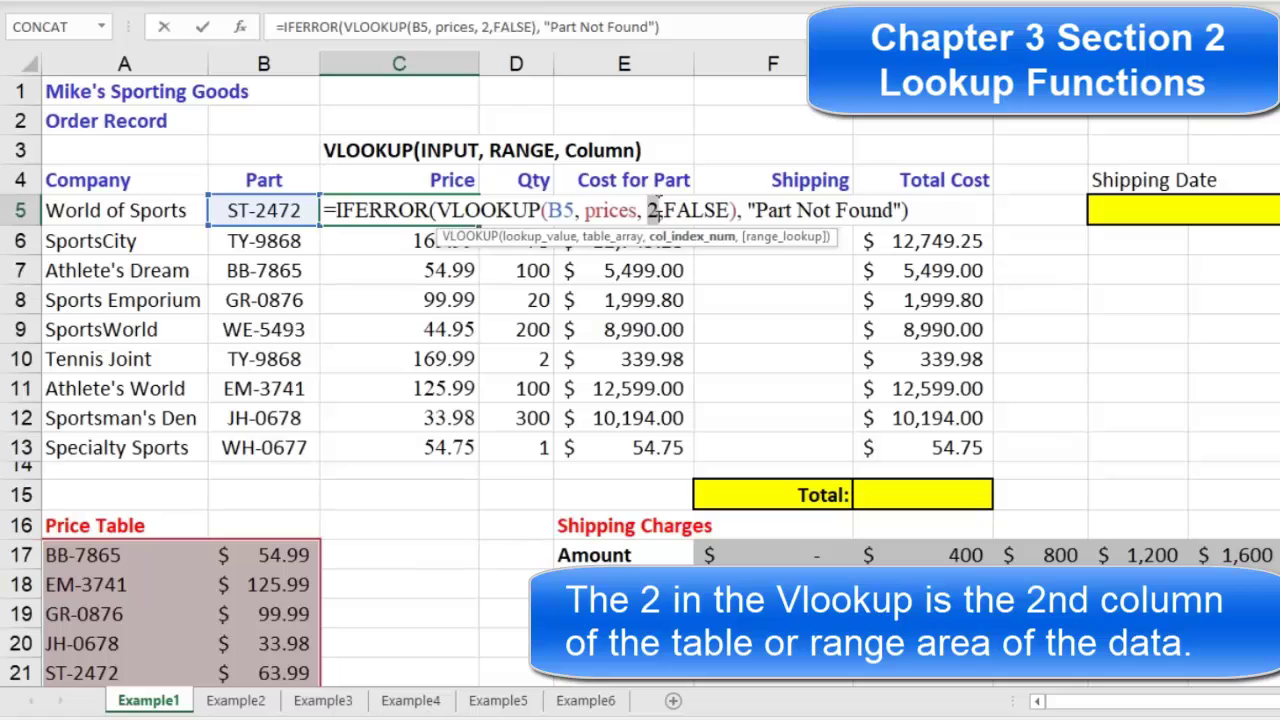
key("Return")
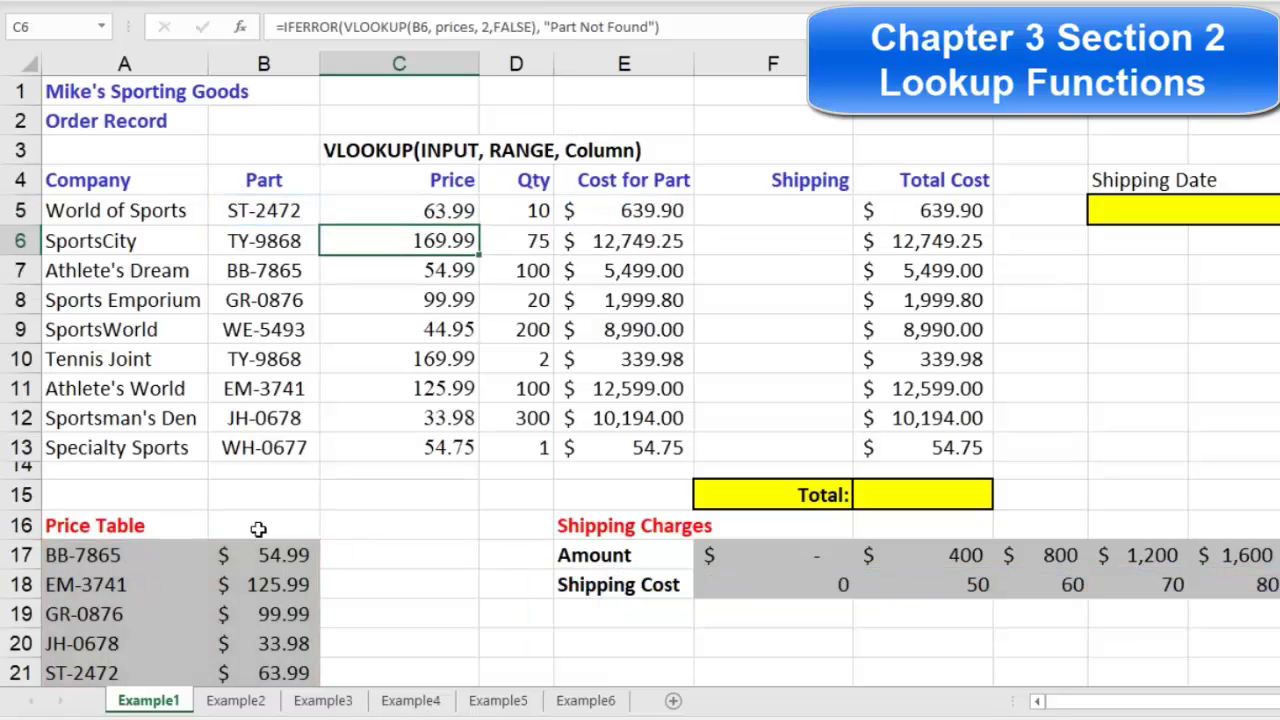
Add the headings Retail in B16 and Discount in C16 of the Price Table.
left_click(258, 525)
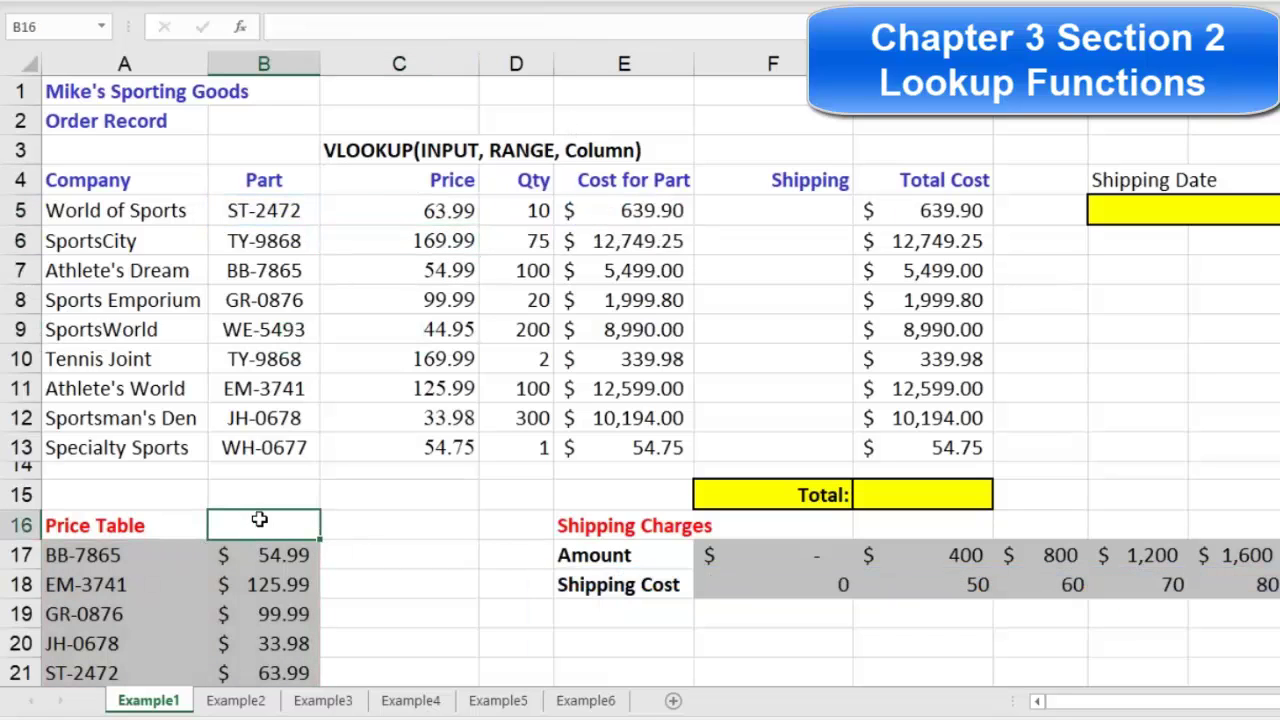
type("Retail")
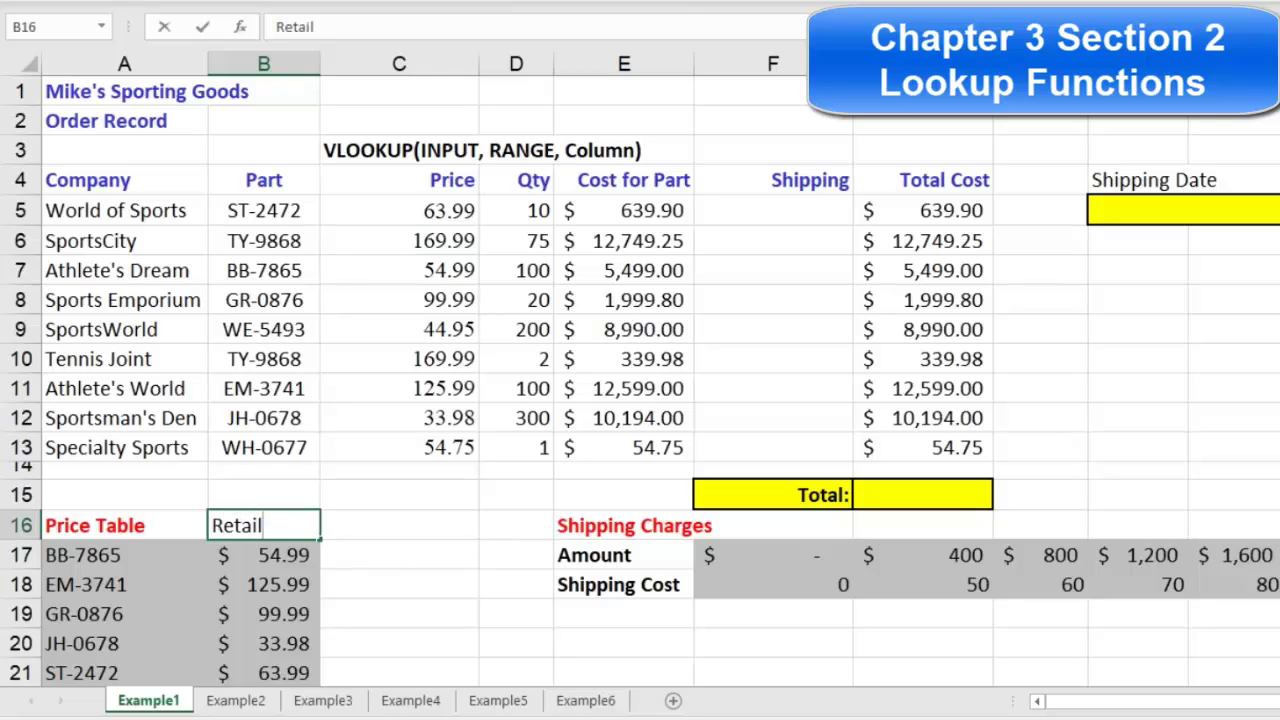
key("Tab")
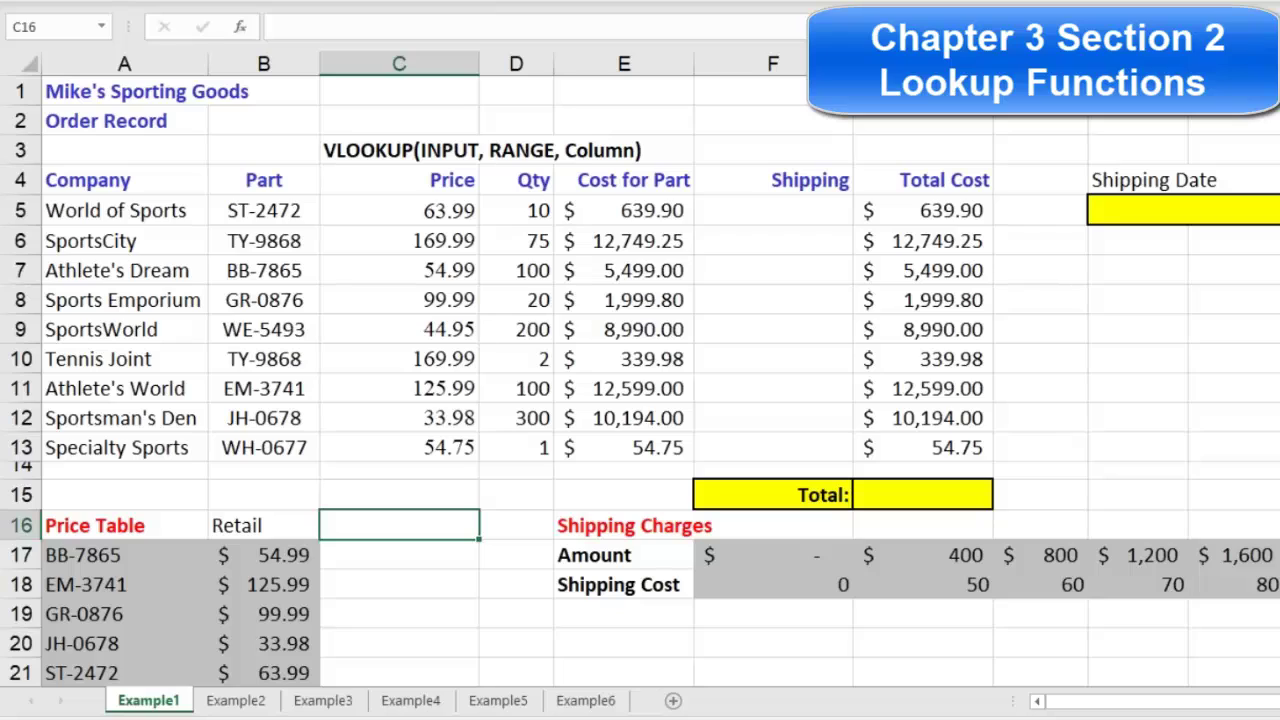
type("Discount")
key("Return")
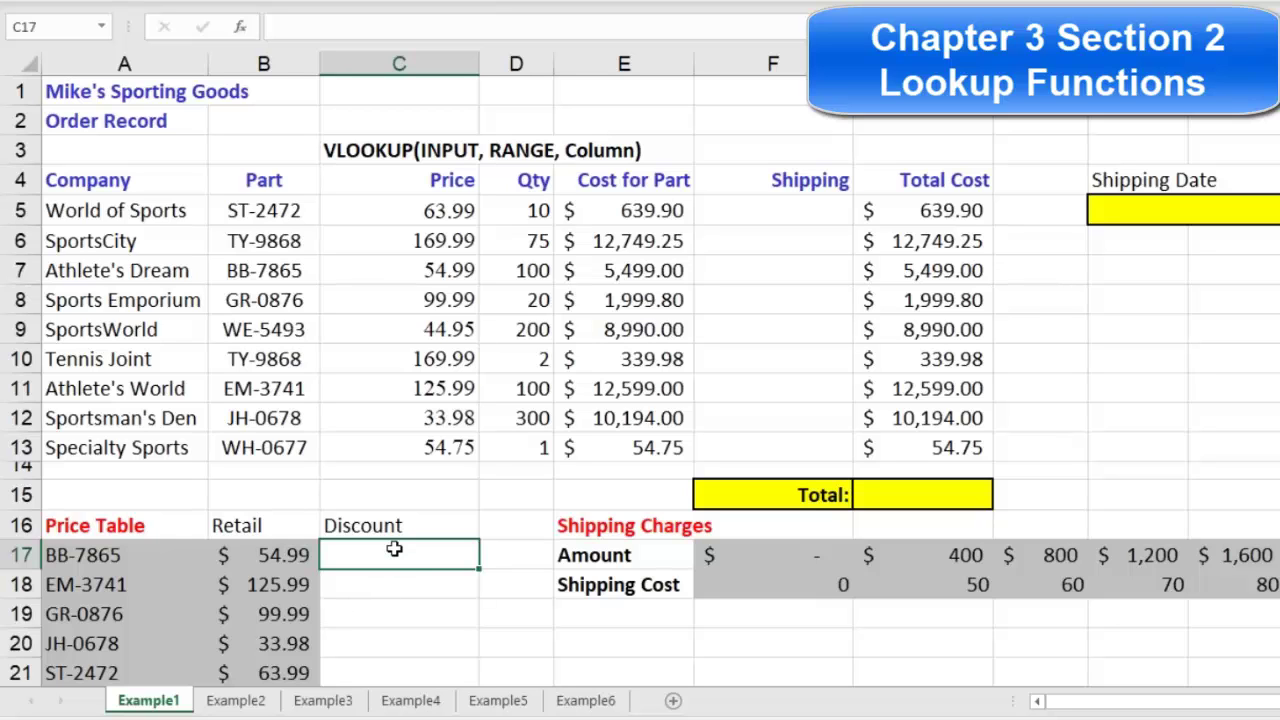
Enter the discount prices 50, 100, 90 and 30 in C17 through C20.
scroll(394, 548, "down", 2)
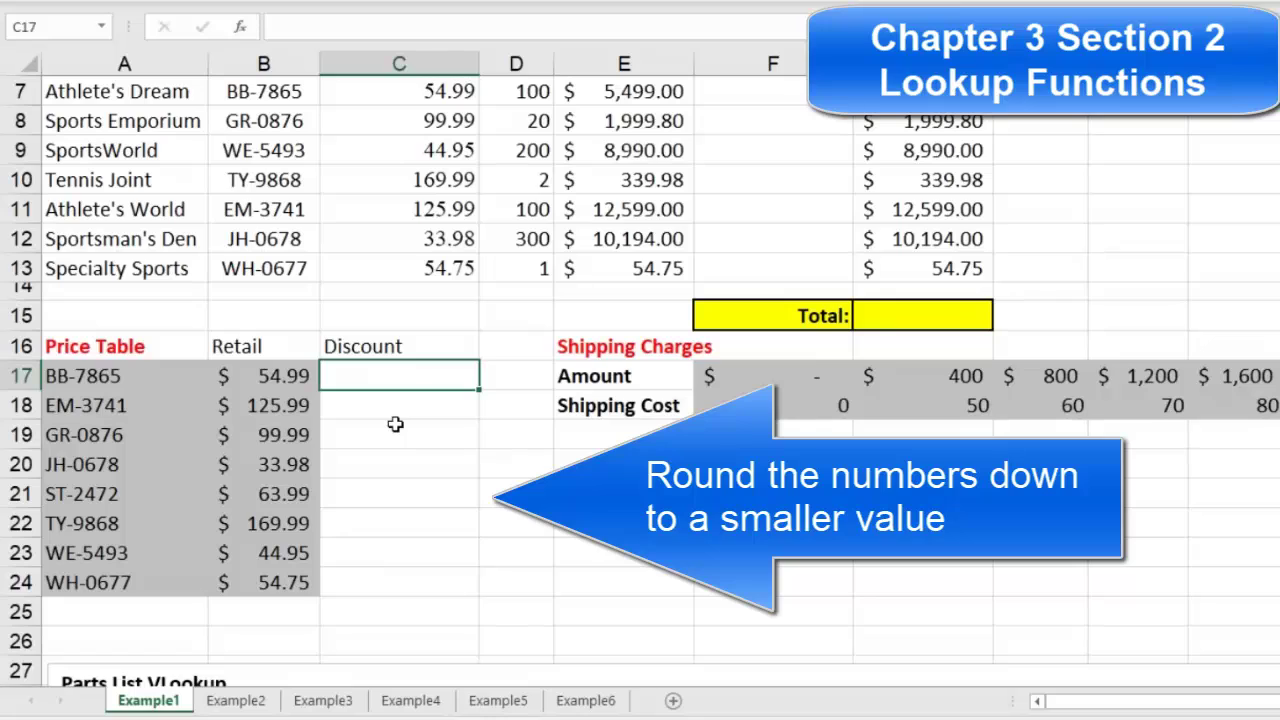
type("50")
key("Return")
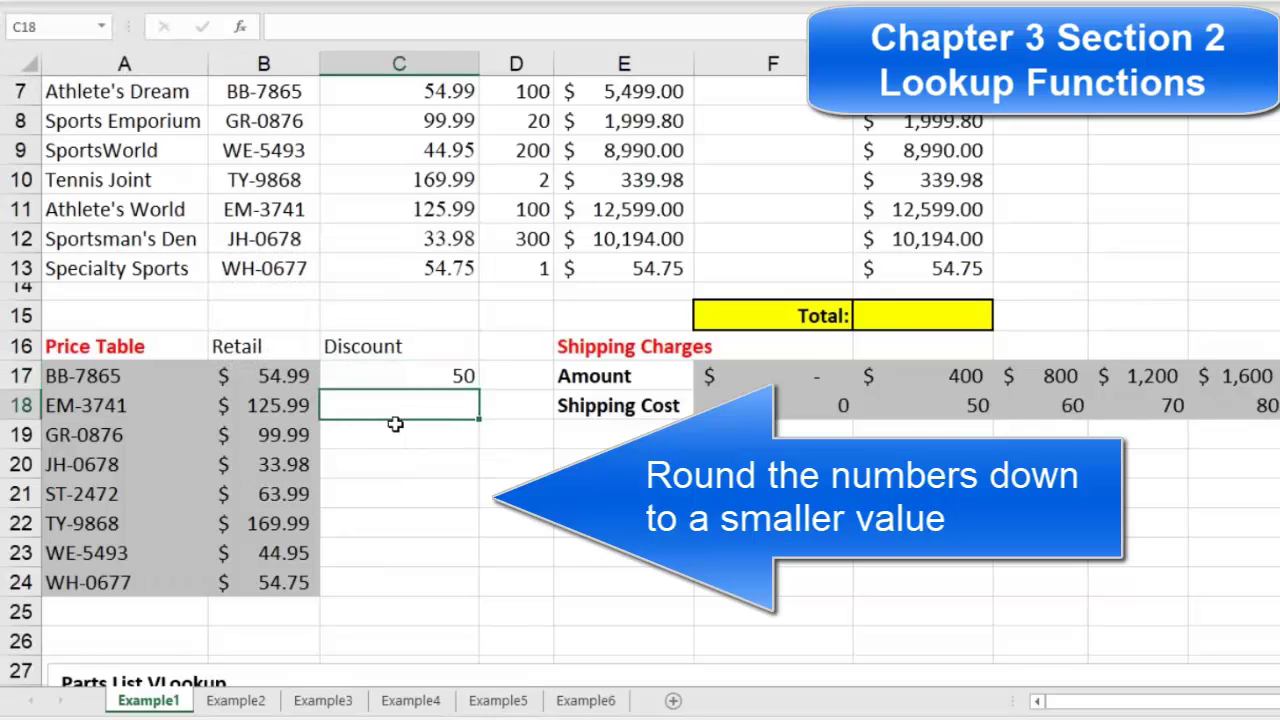
type("100")
key("Return")
type("90")
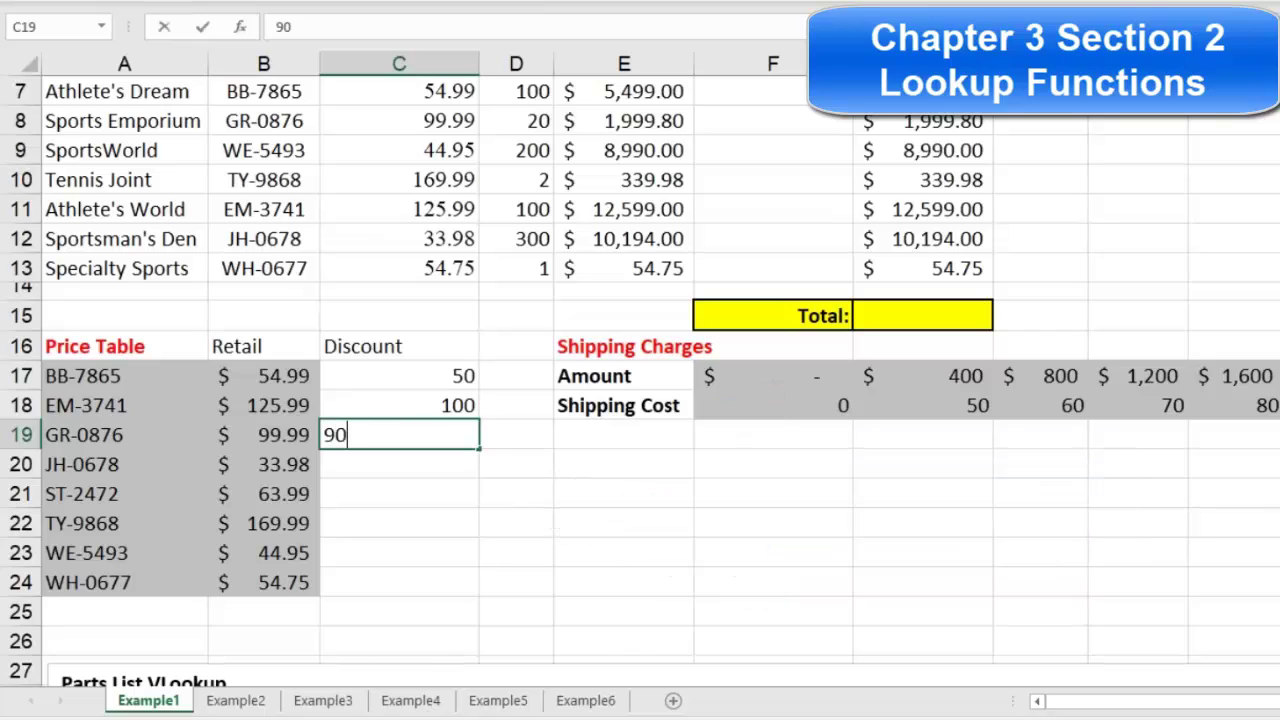
key("Return")
type("30")
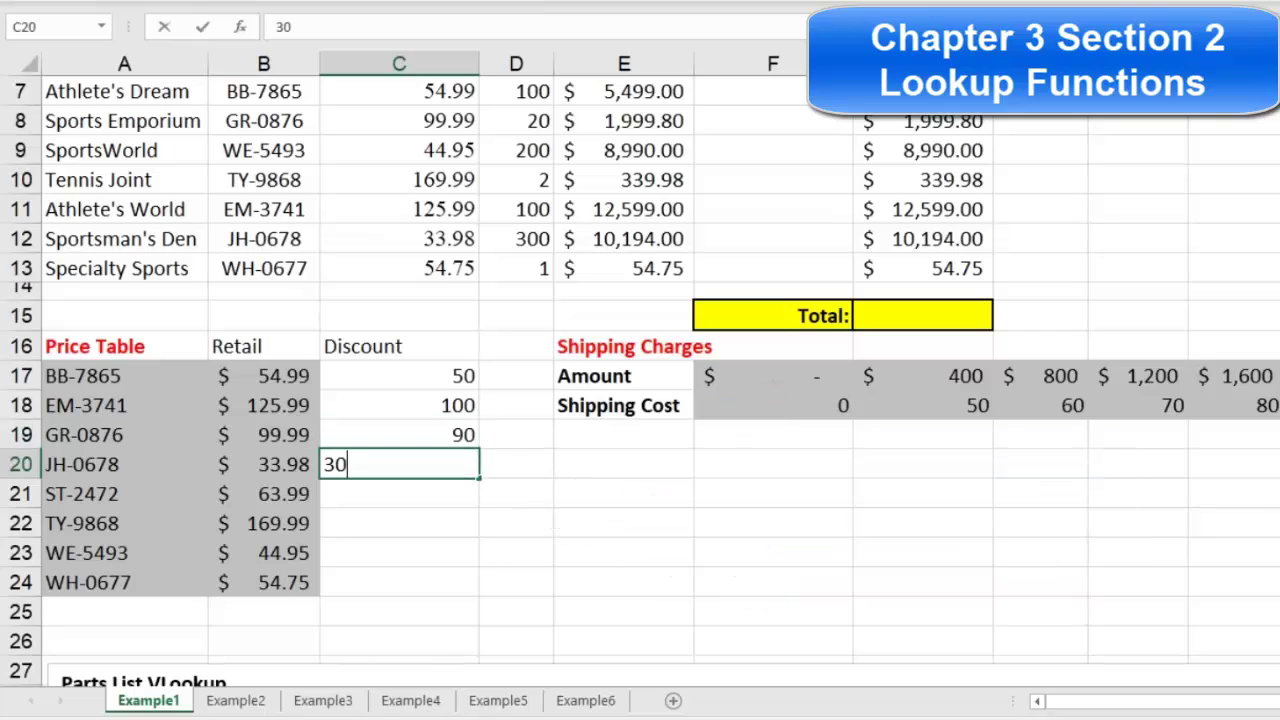
key("Return")
Skip C21 and enter discount prices of 60 in C22 and 40 in C23.
key("Return")
type("60")
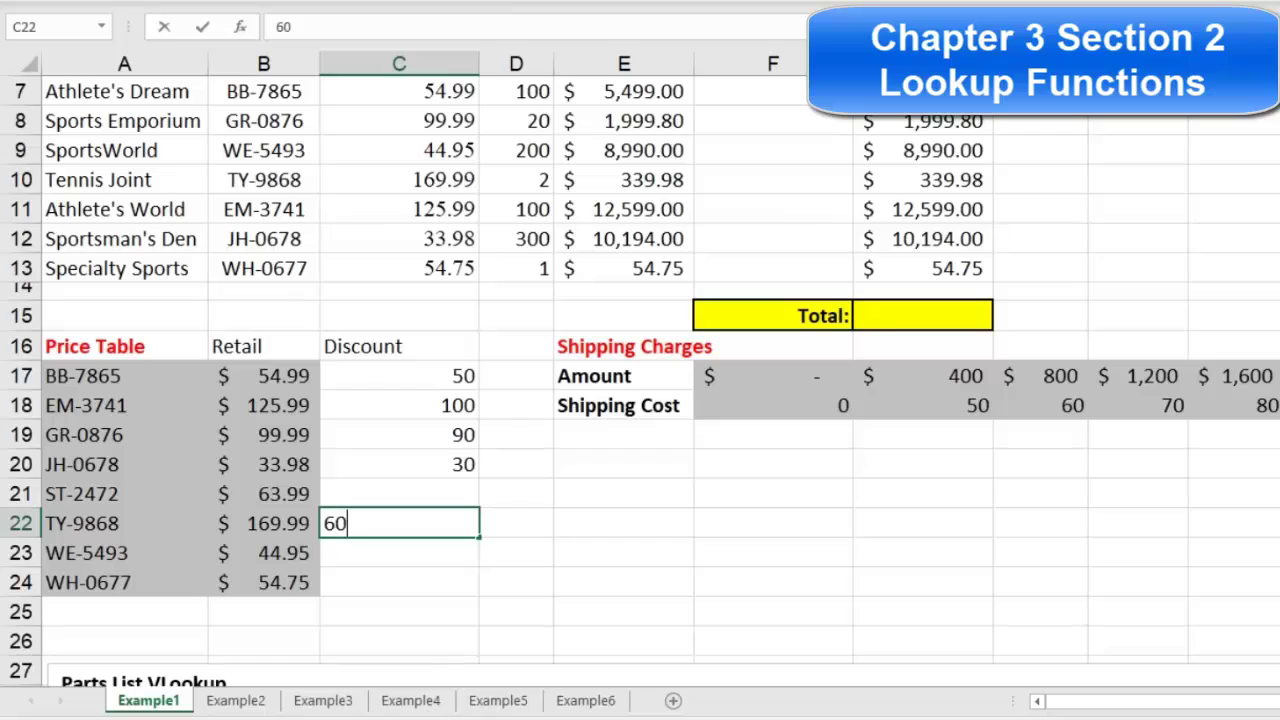
key("Return")
type("40")
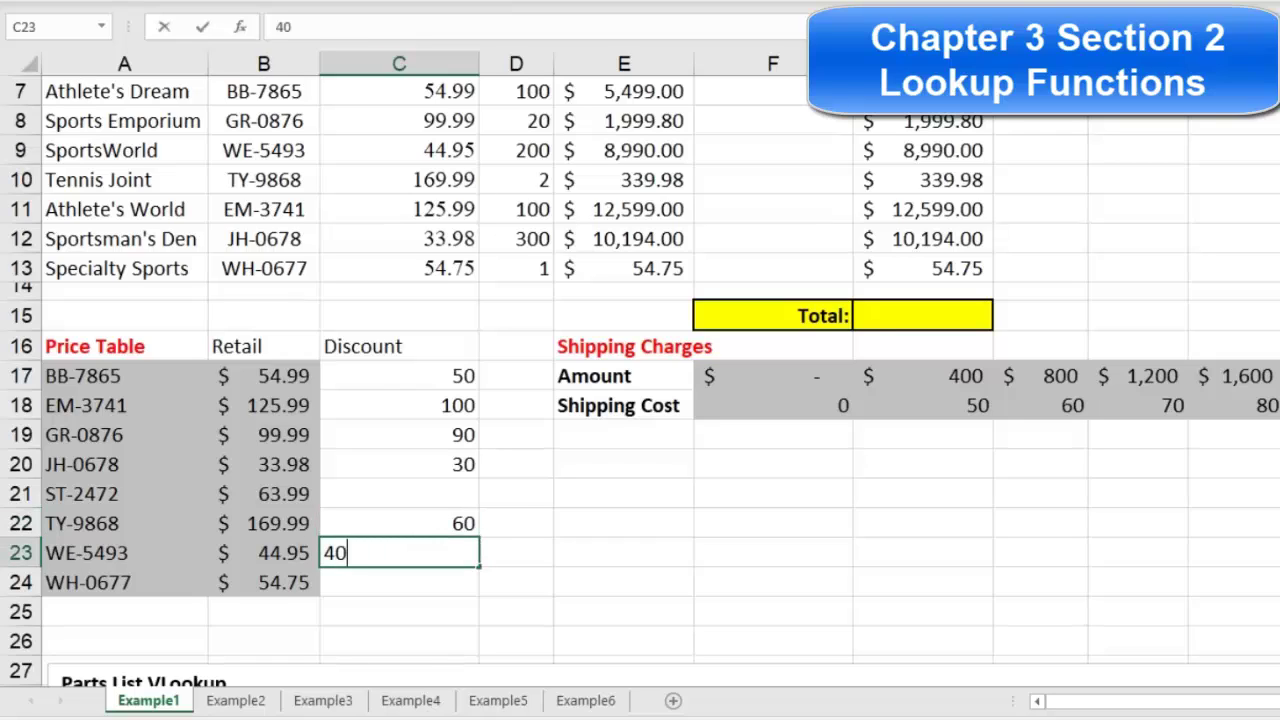
key("Return")
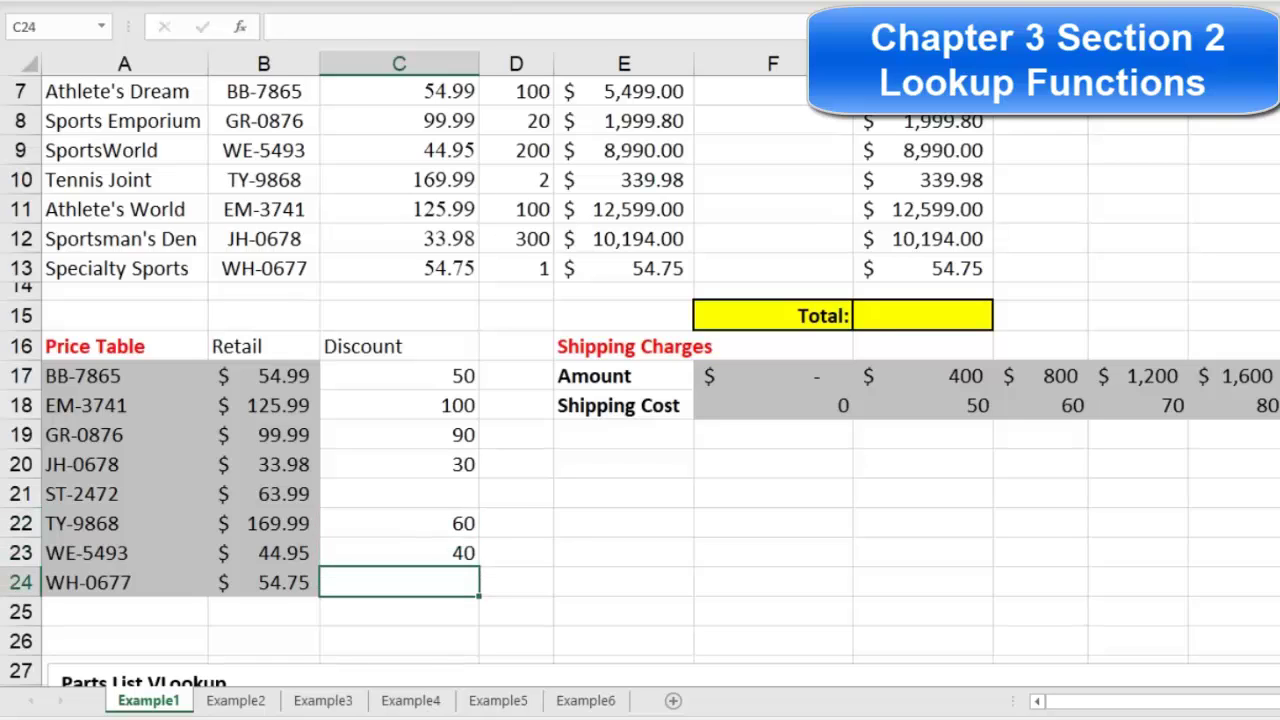
Change the discount price for part TY-9868 in C22 to 150.
key("Up")
key("Up")
type("150")
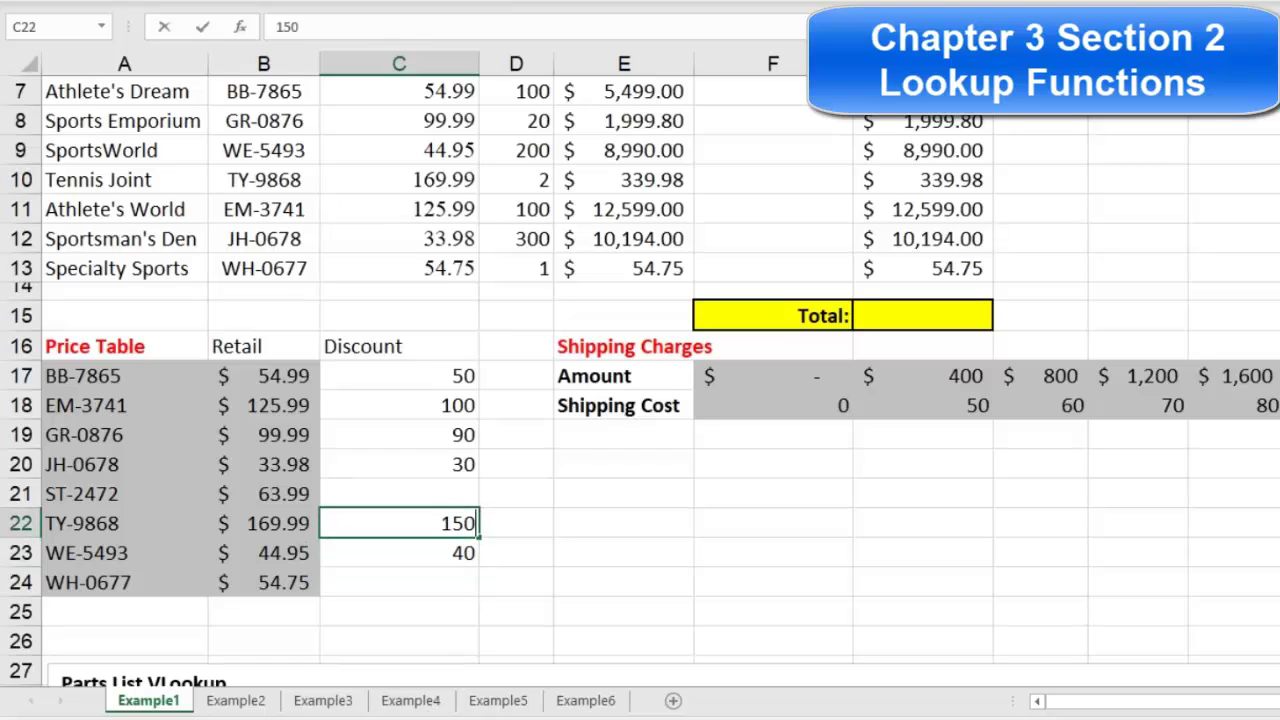
key("Return")
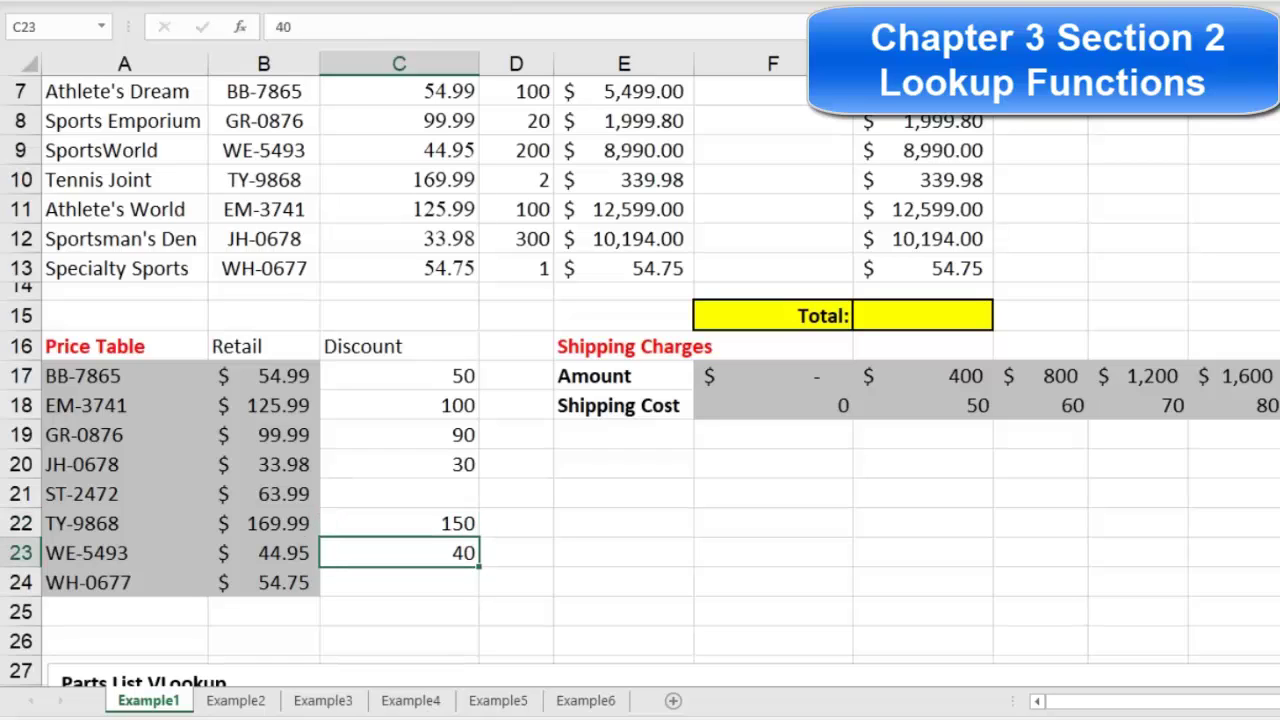
Fill the remaining discount prices with 60 in C21 and 50 in C24.
key("Up")
key("Up")
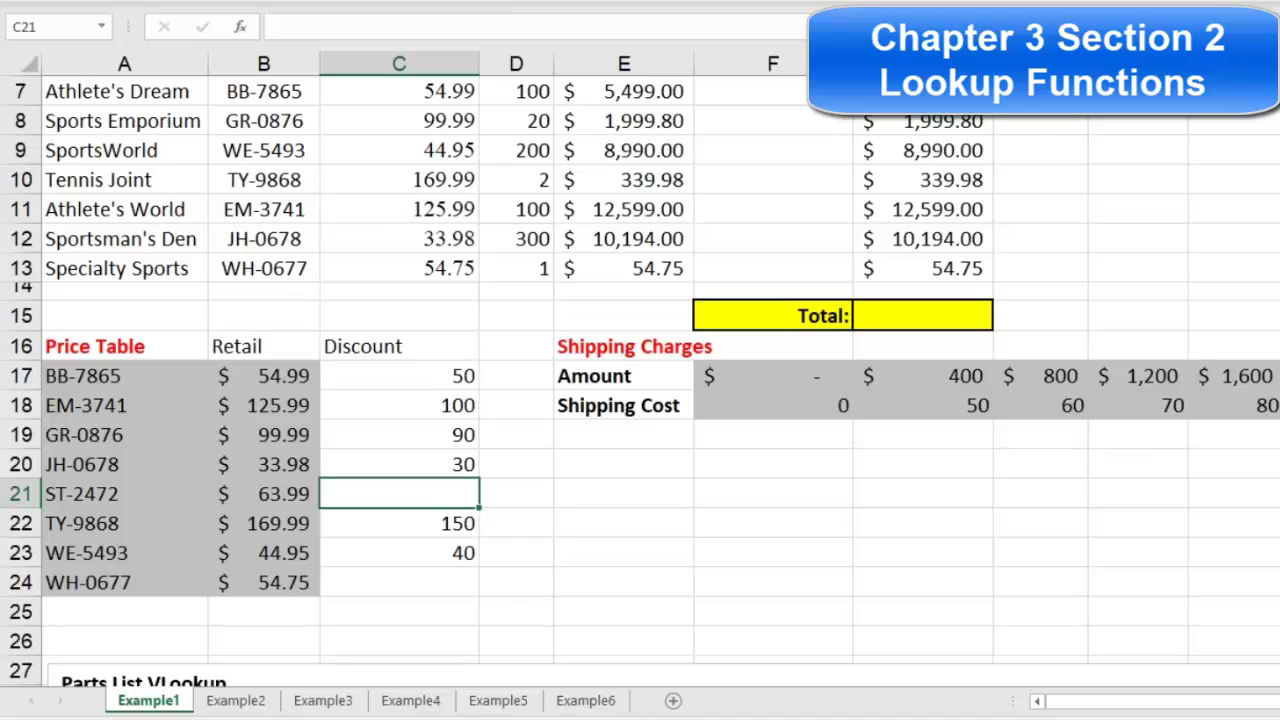
type("60")
key("Return")
key("Down")
key("Down")
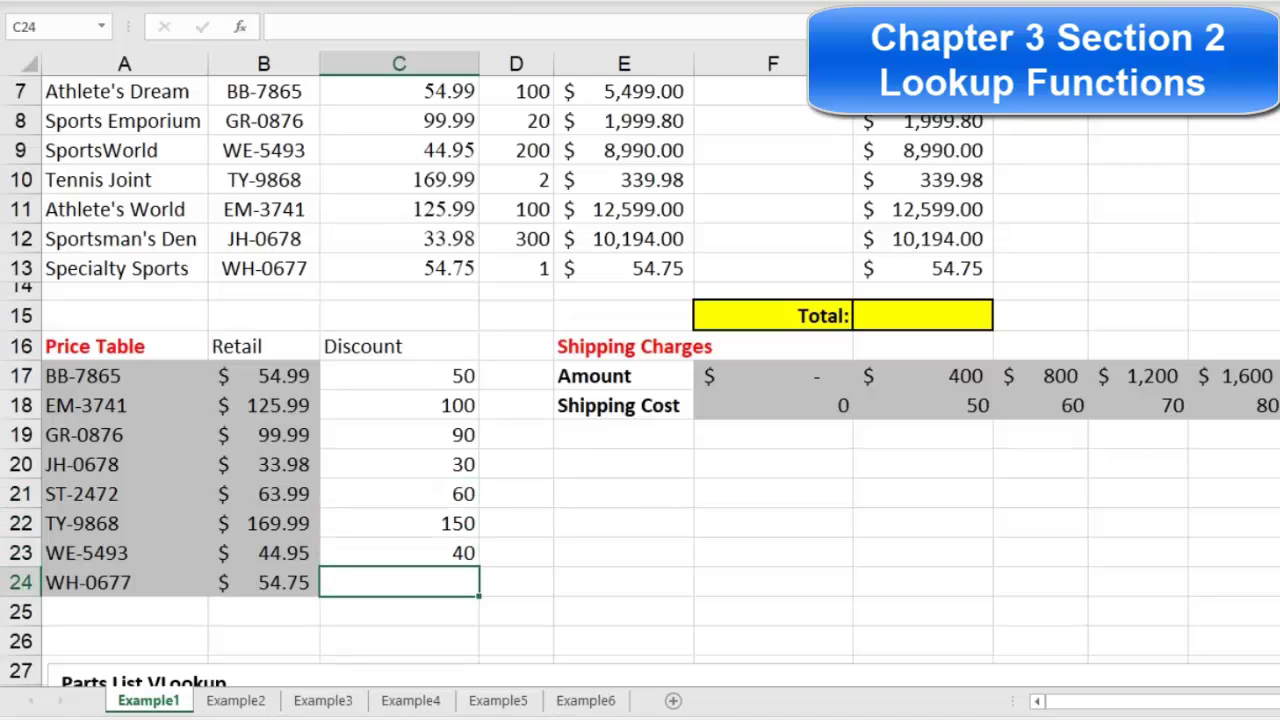
type("50")
key("Return")
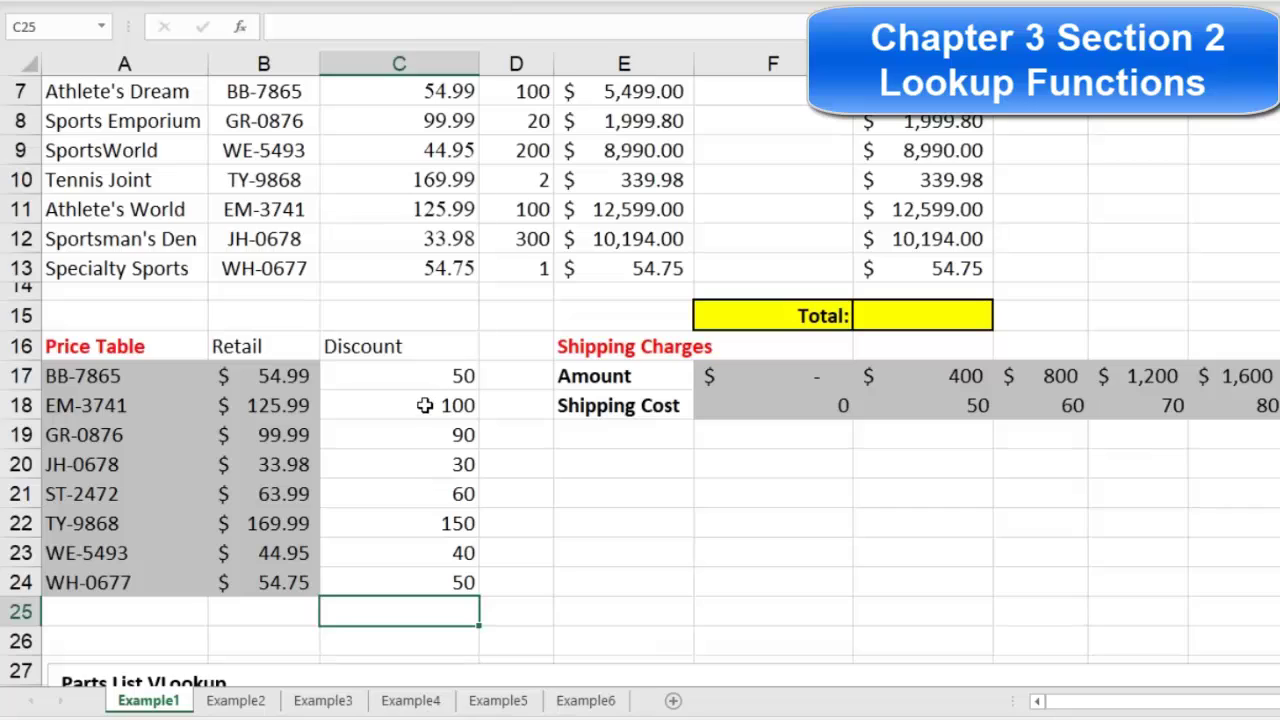
Copy the formatting of retail price cell B17 onto the discount prices in C17:C24 with Format Painter.
left_click(378, 368)
left_click(290, 377)
left_click(399, 377)
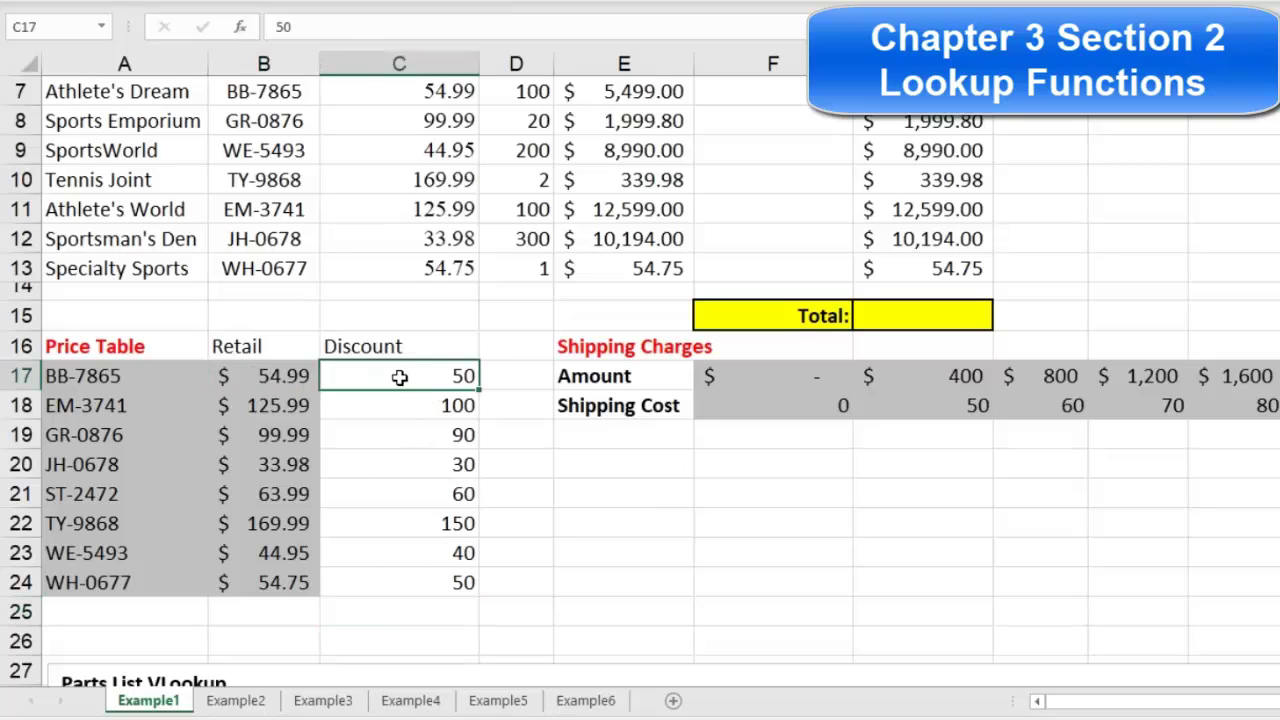
left_click(275, 376)
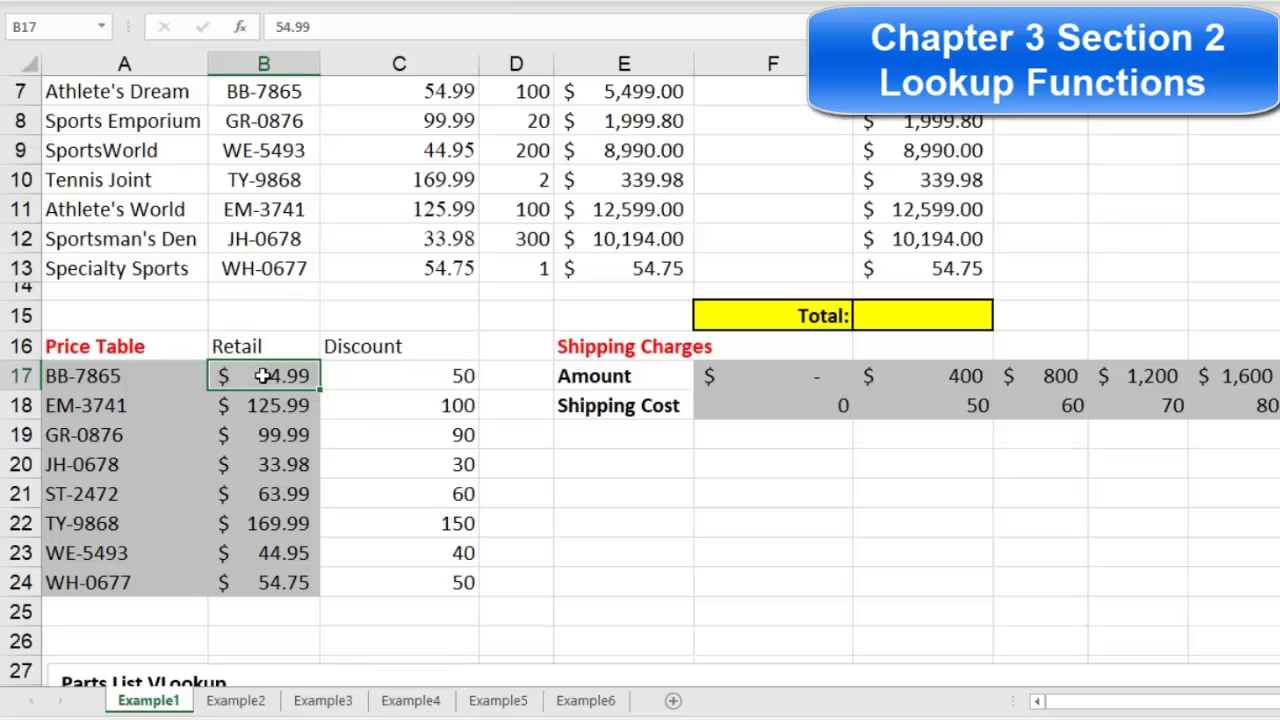
left_click(281, 410)
left_click(275, 374)
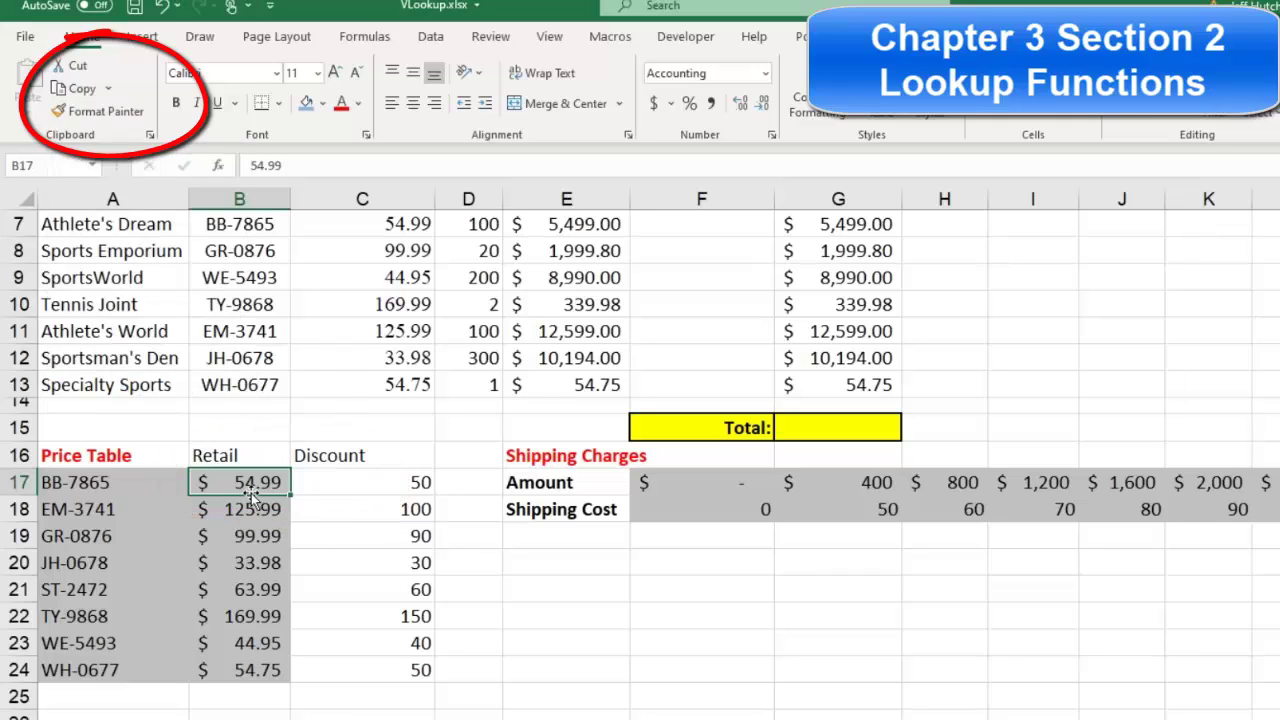
left_click(89, 111)
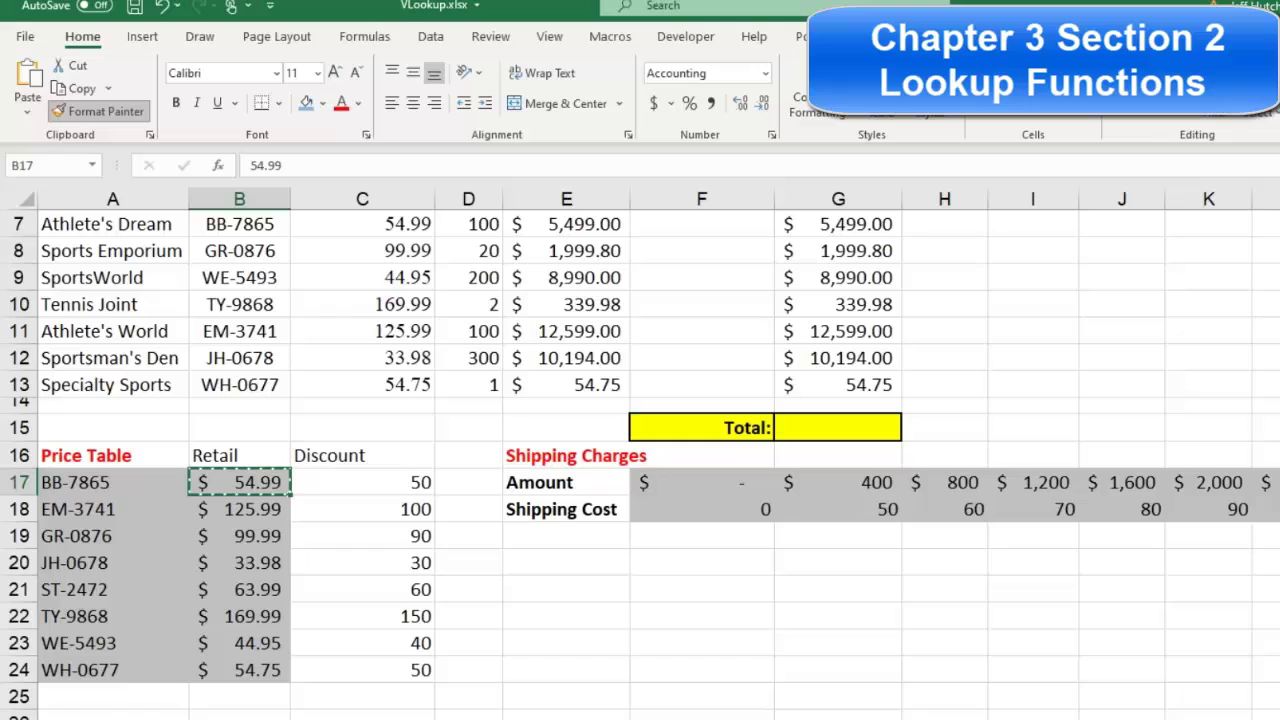
left_click_drag(390, 482, 392, 673)
left_click(362, 563)
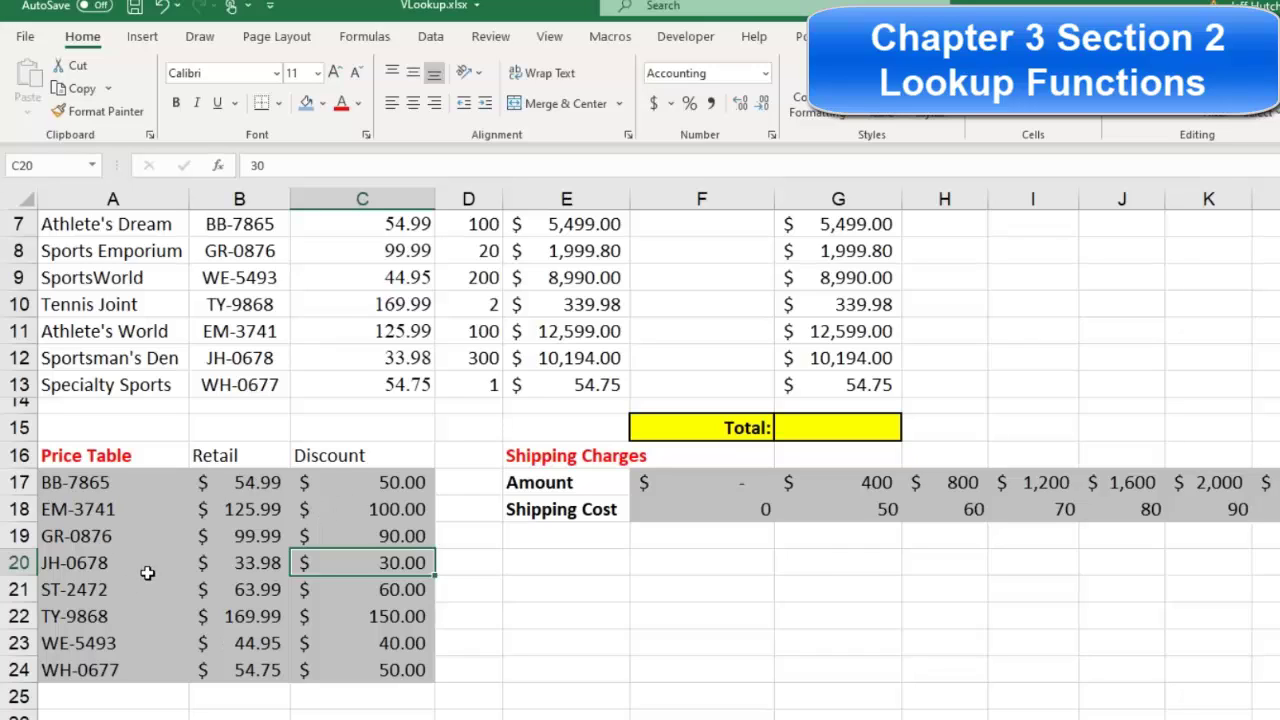
Select the named range prices to check which cells of the Price Table it covers.
left_click(350, 472)
left_click_drag(350, 472, 371, 671)
left_click(470, 643)
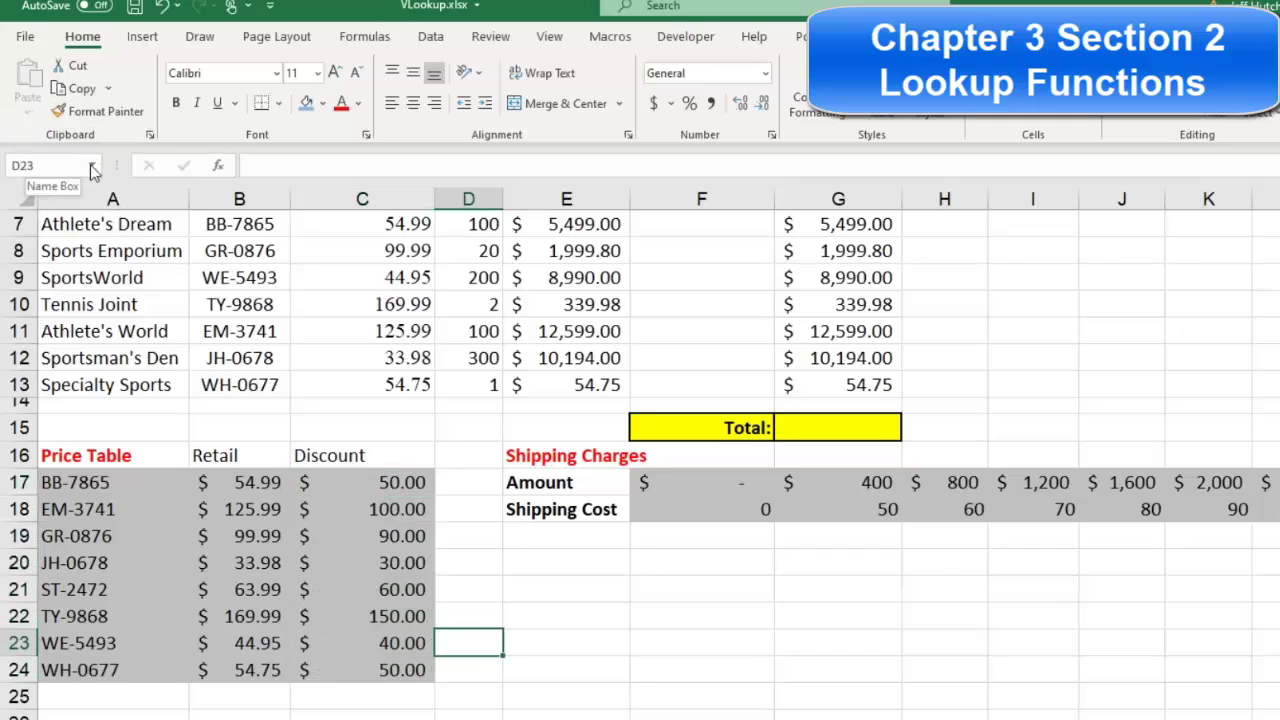
left_click(91, 165)
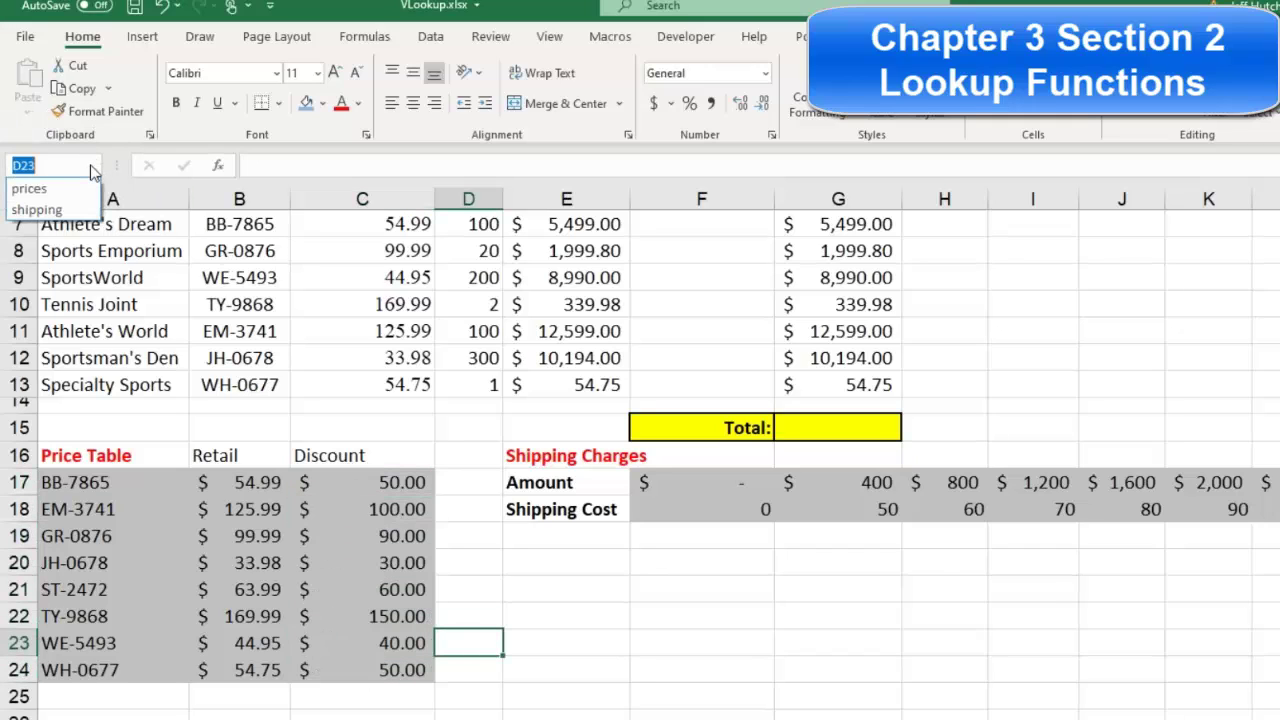
left_click(30, 190)
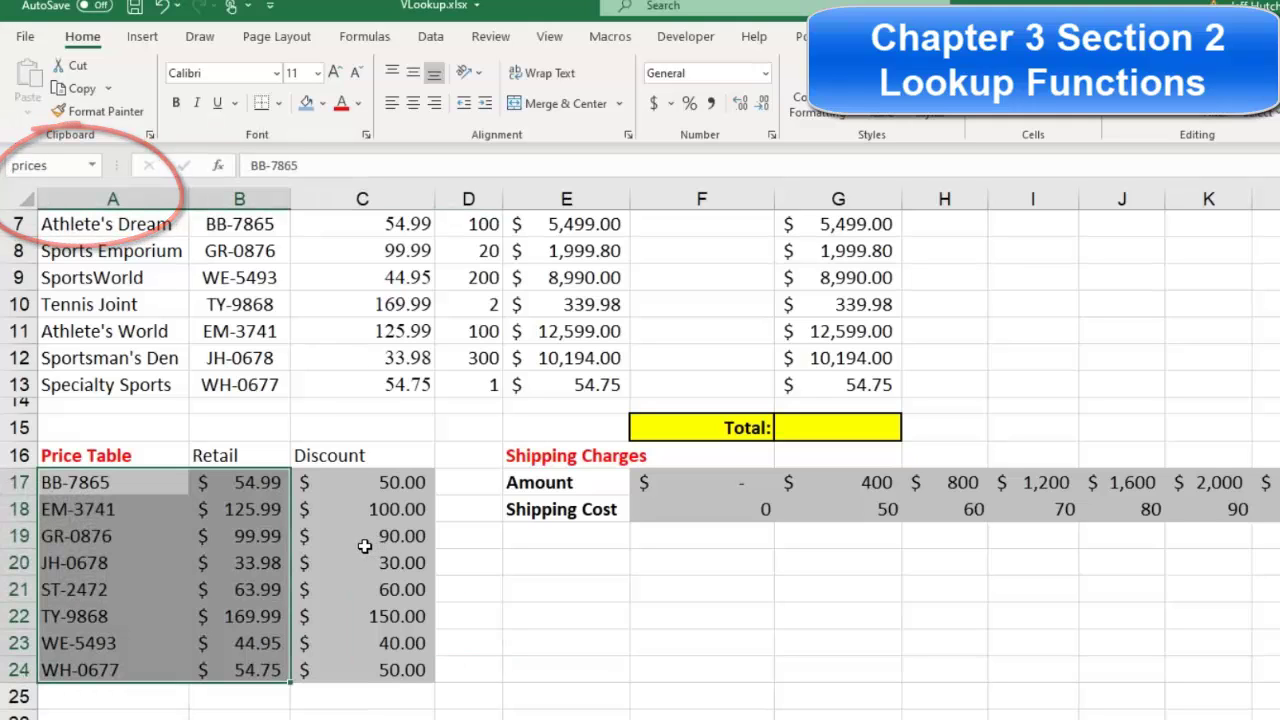
left_click(240, 484)
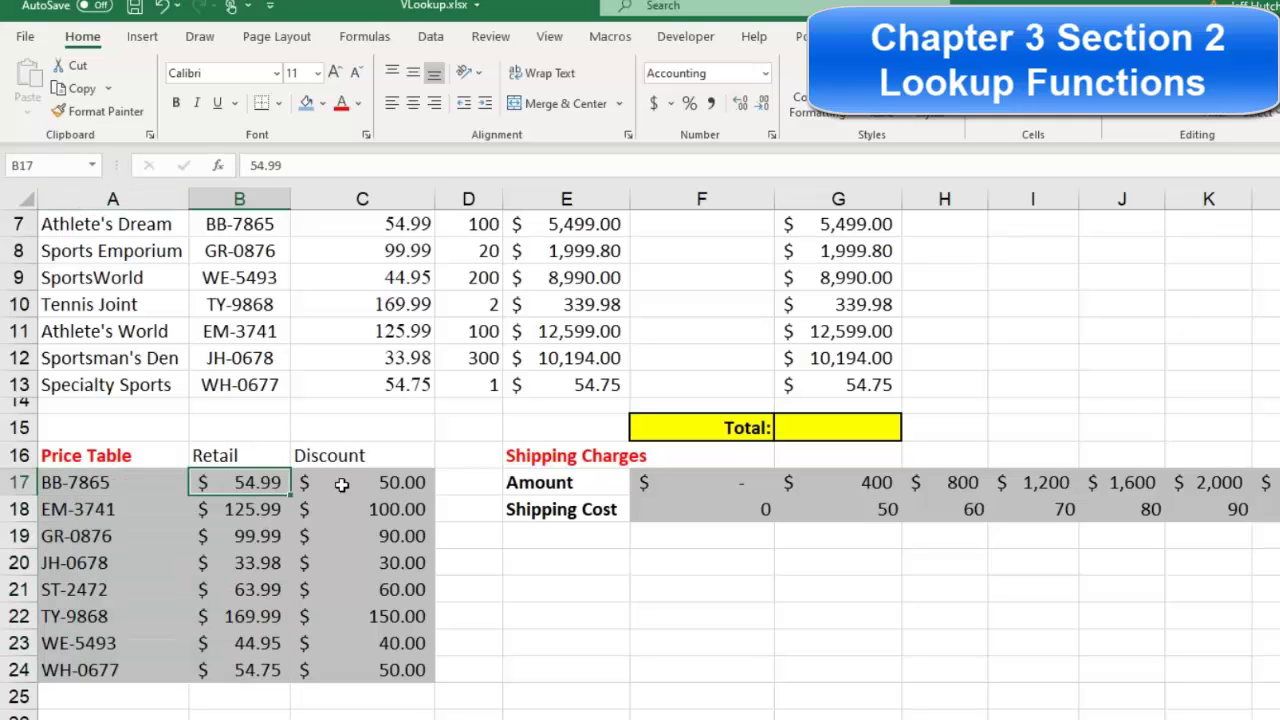
left_click(341, 484)
left_click(214, 488)
left_click(375, 488)
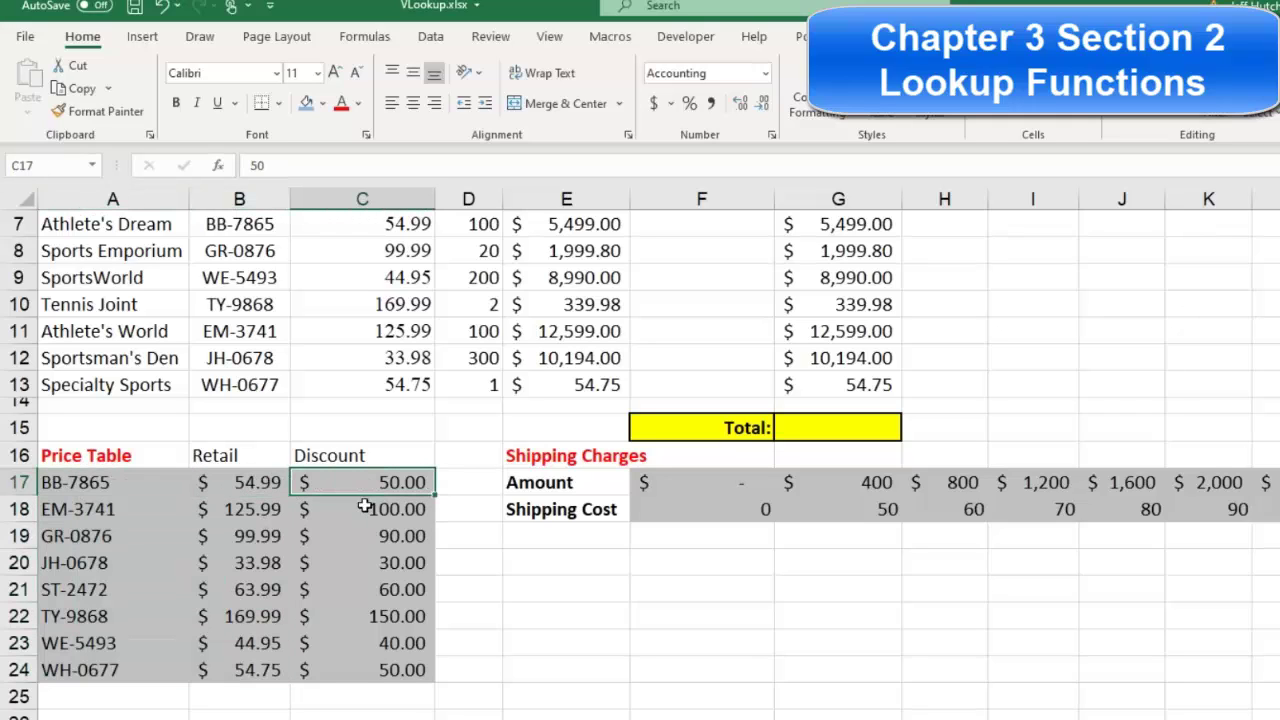
left_click_drag(115, 484, 366, 676)
left_click(233, 484)
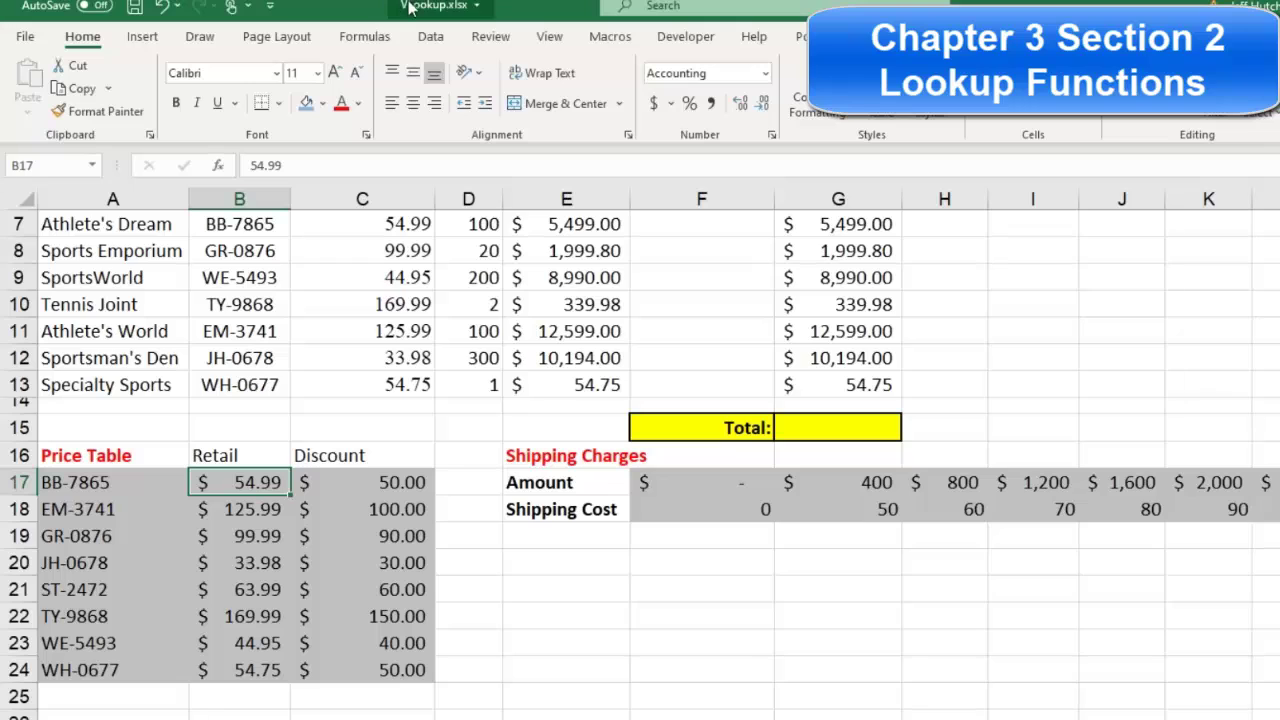
Redefine the named range prices in Name Manager as =Example1!$A$17:$C$24 and save the changed reference.
left_click(364, 40)
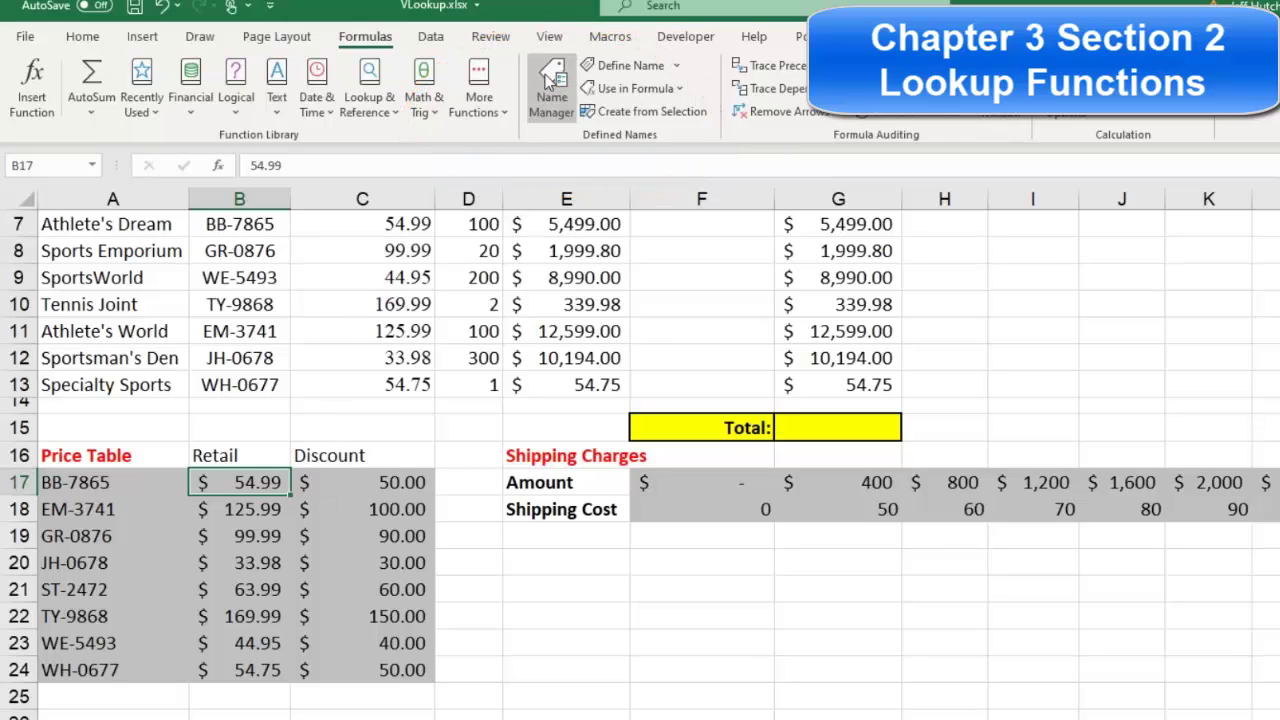
left_click(318, 430)
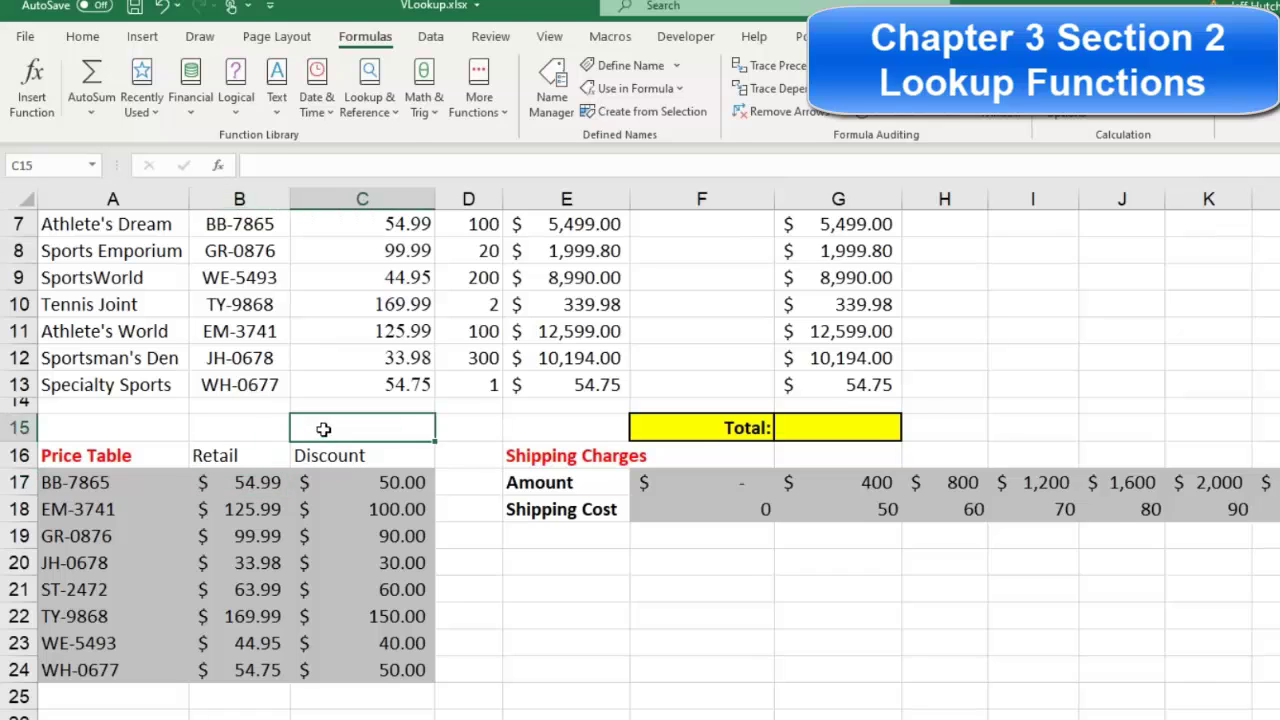
left_click(554, 92)
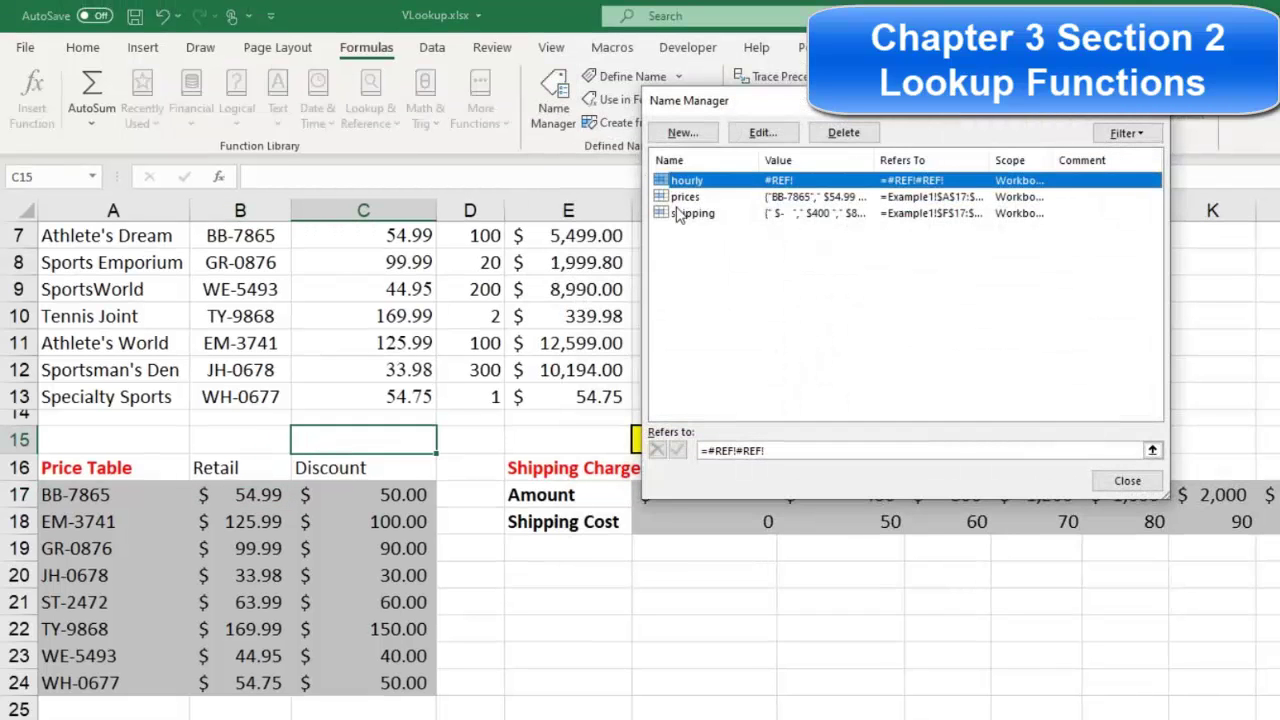
left_click(684, 198)
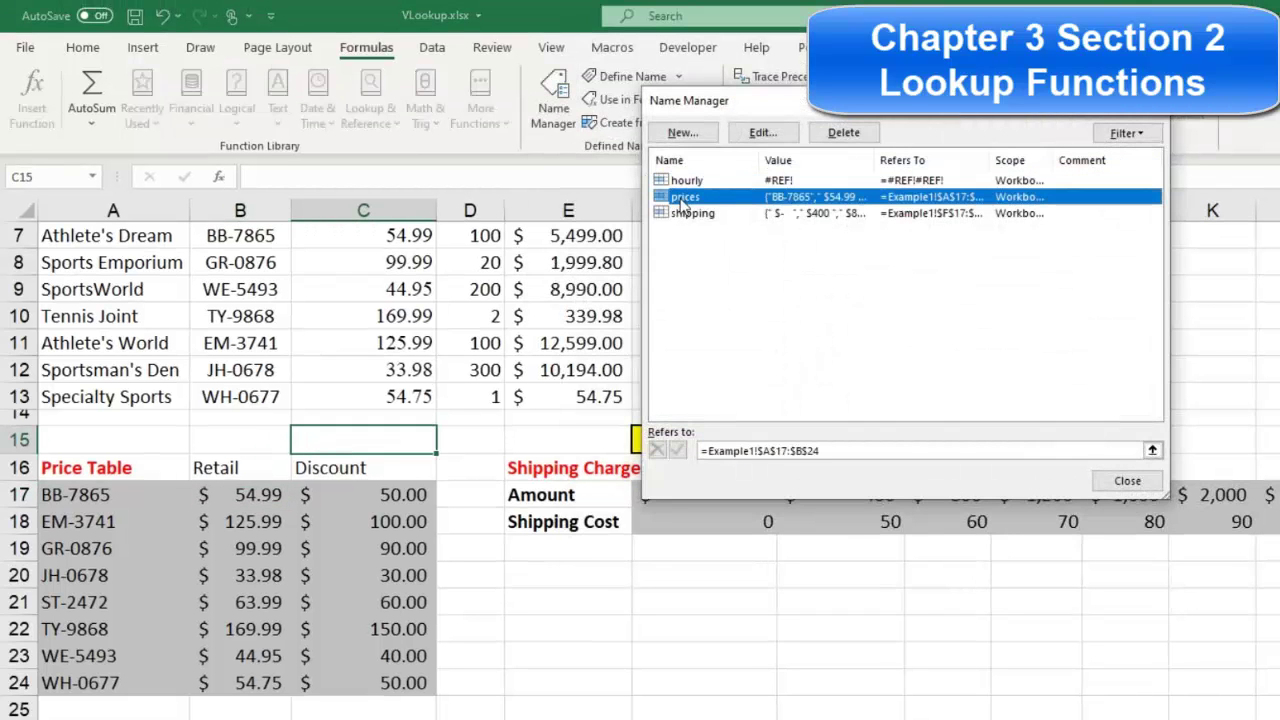
left_click(837, 451)
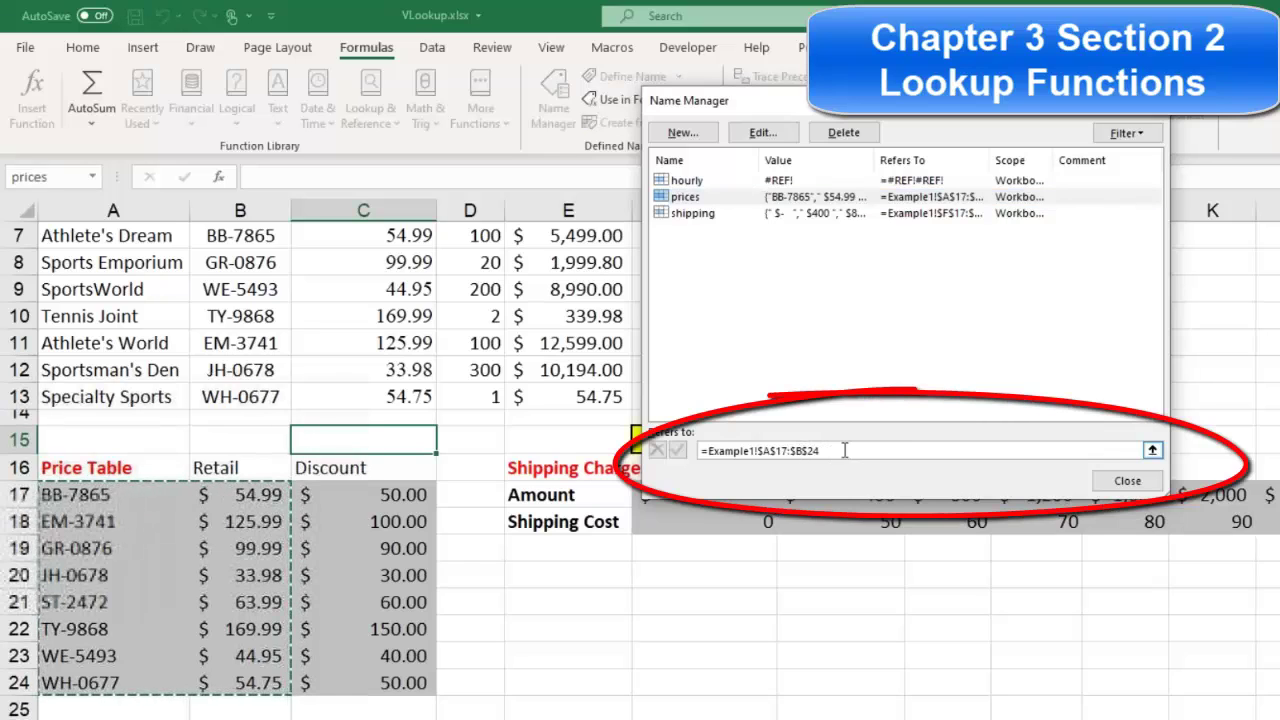
left_click_drag(820, 451, 701, 451)
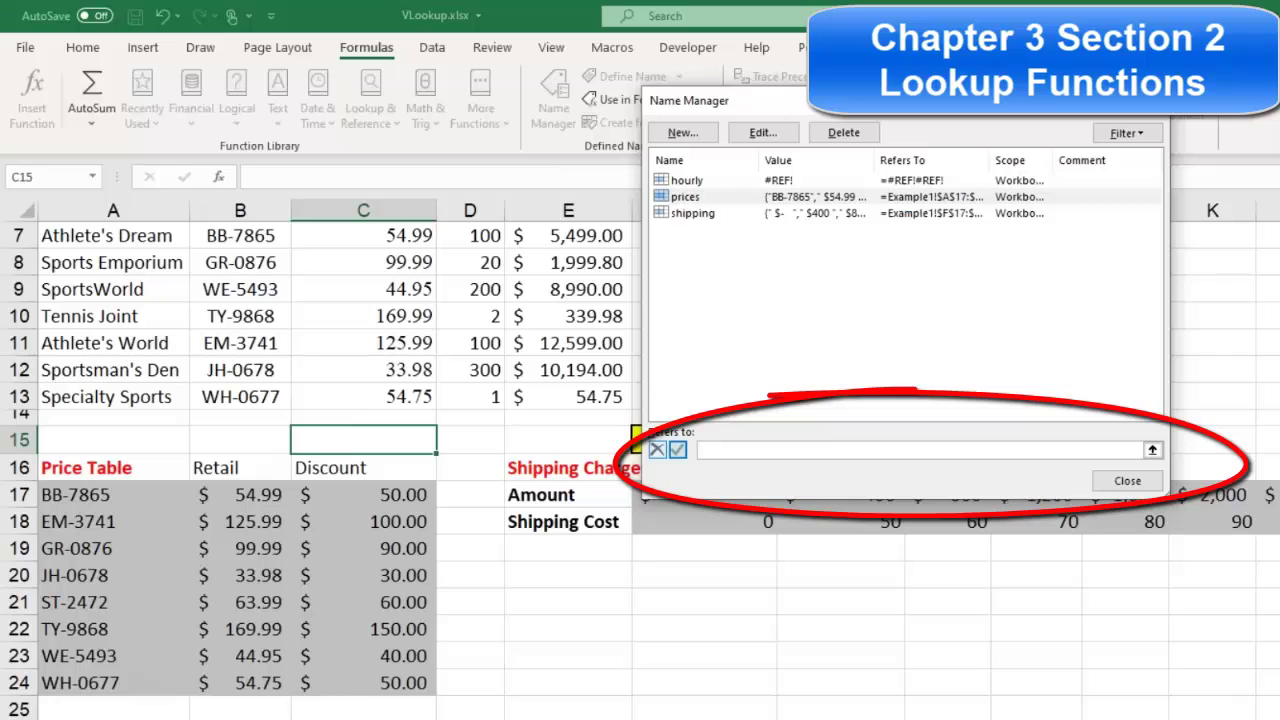
left_click_drag(60, 494, 390, 682)
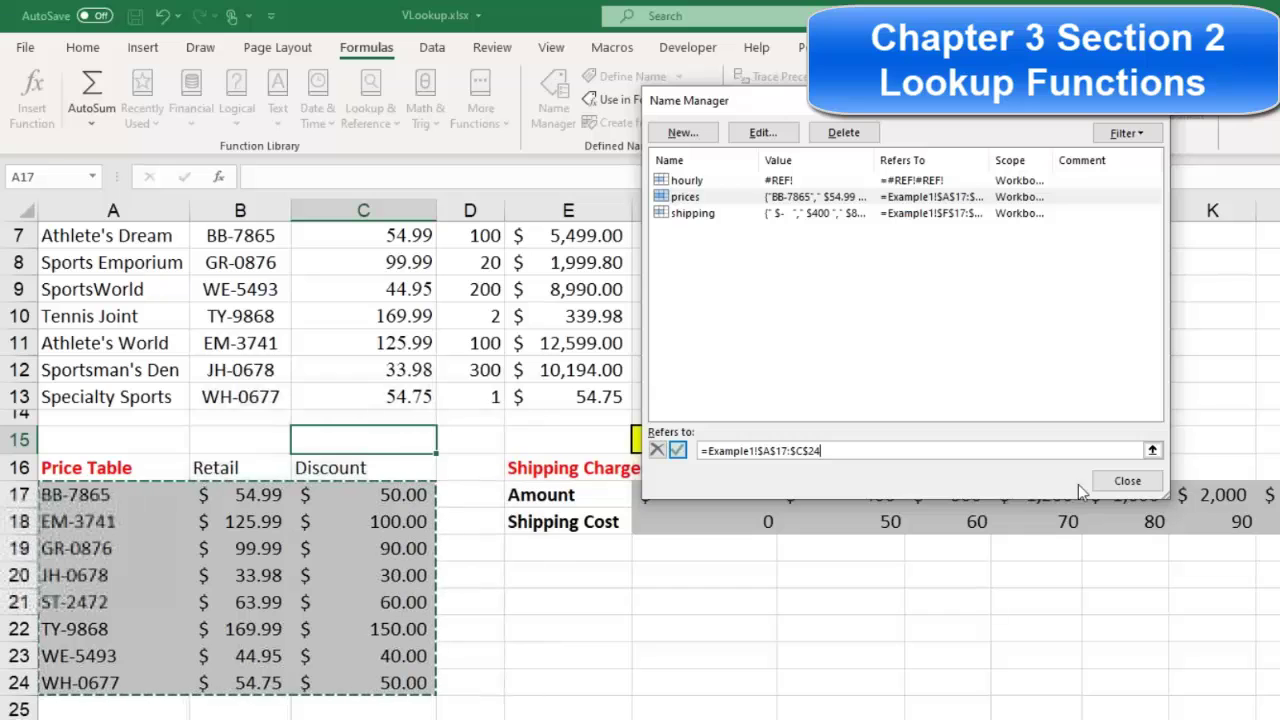
left_click(1125, 481)
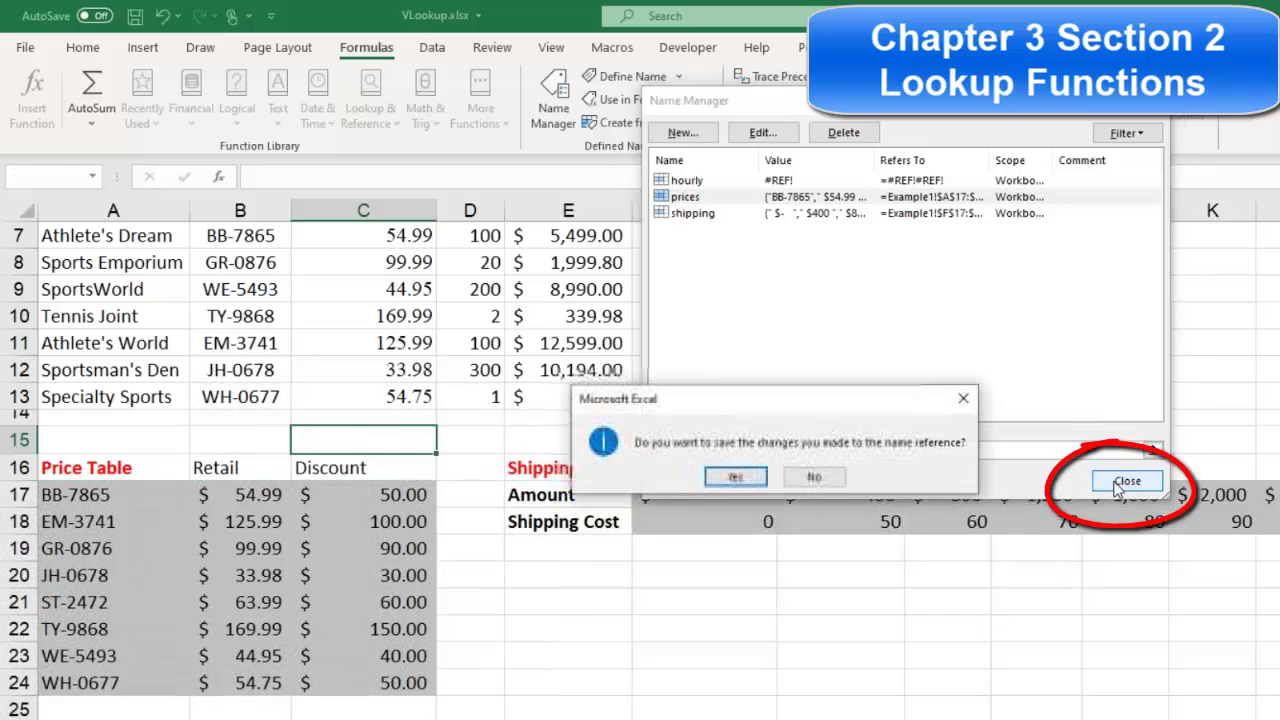
left_click(734, 478)
Select the redefined prices range to check that it includes the Discount column.
left_click(609, 645)
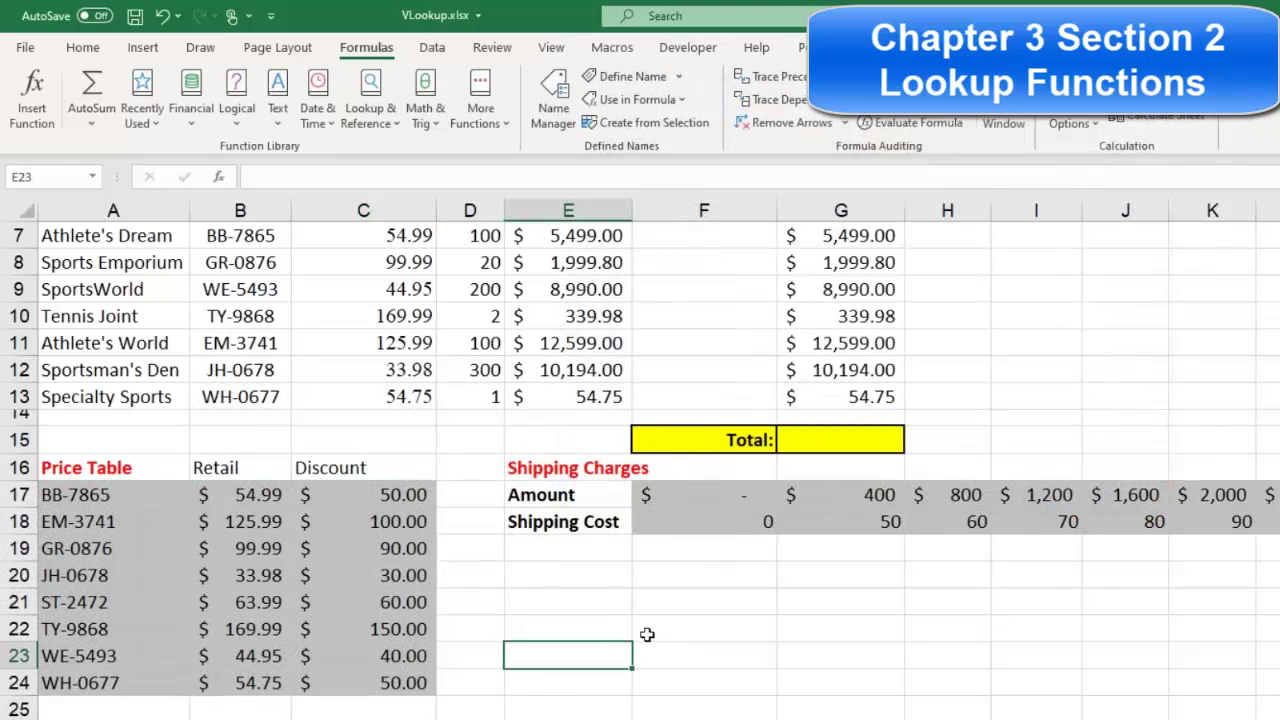
left_click(668, 622)
left_click(619, 626)
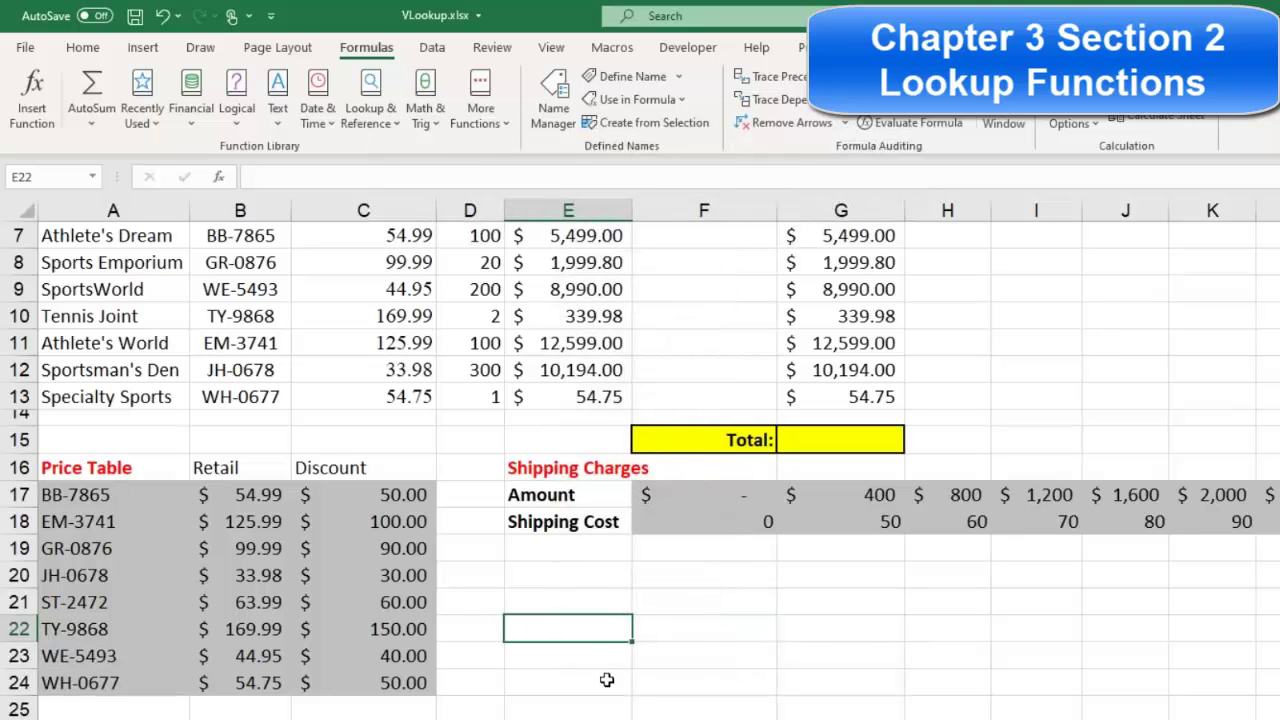
left_click(697, 630)
left_click(593, 633)
left_click(92, 180)
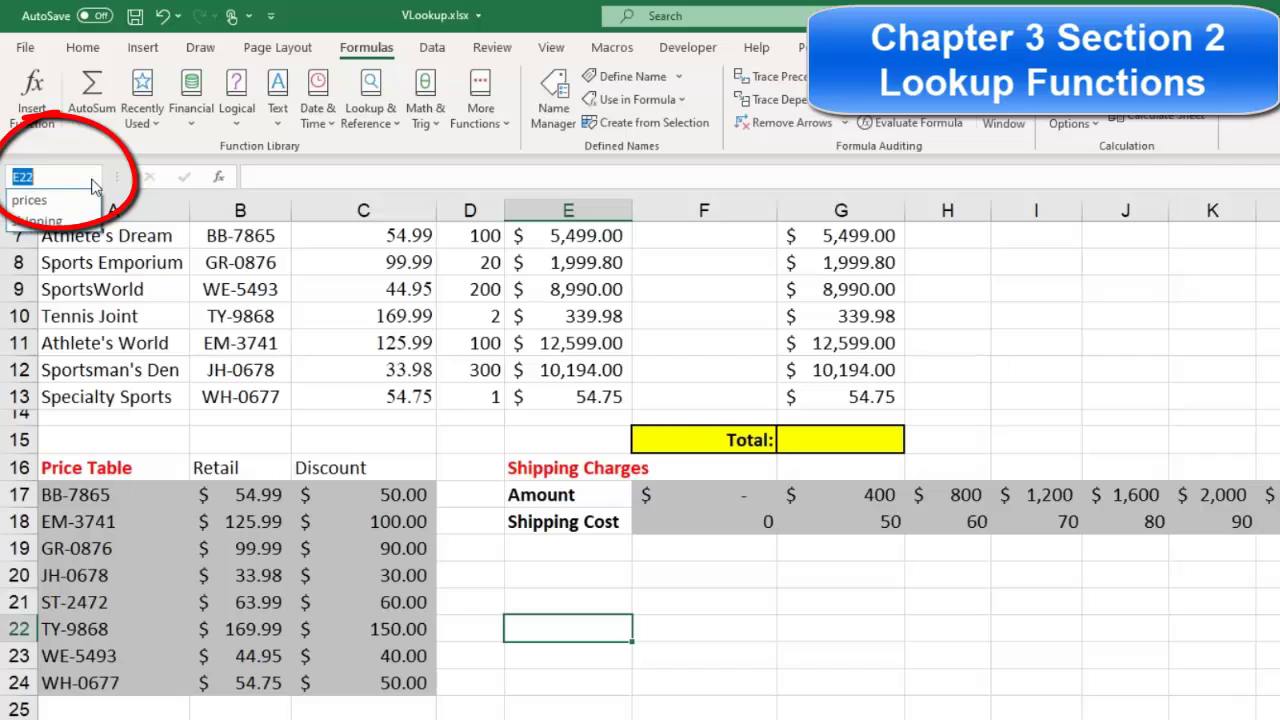
left_click(44, 207)
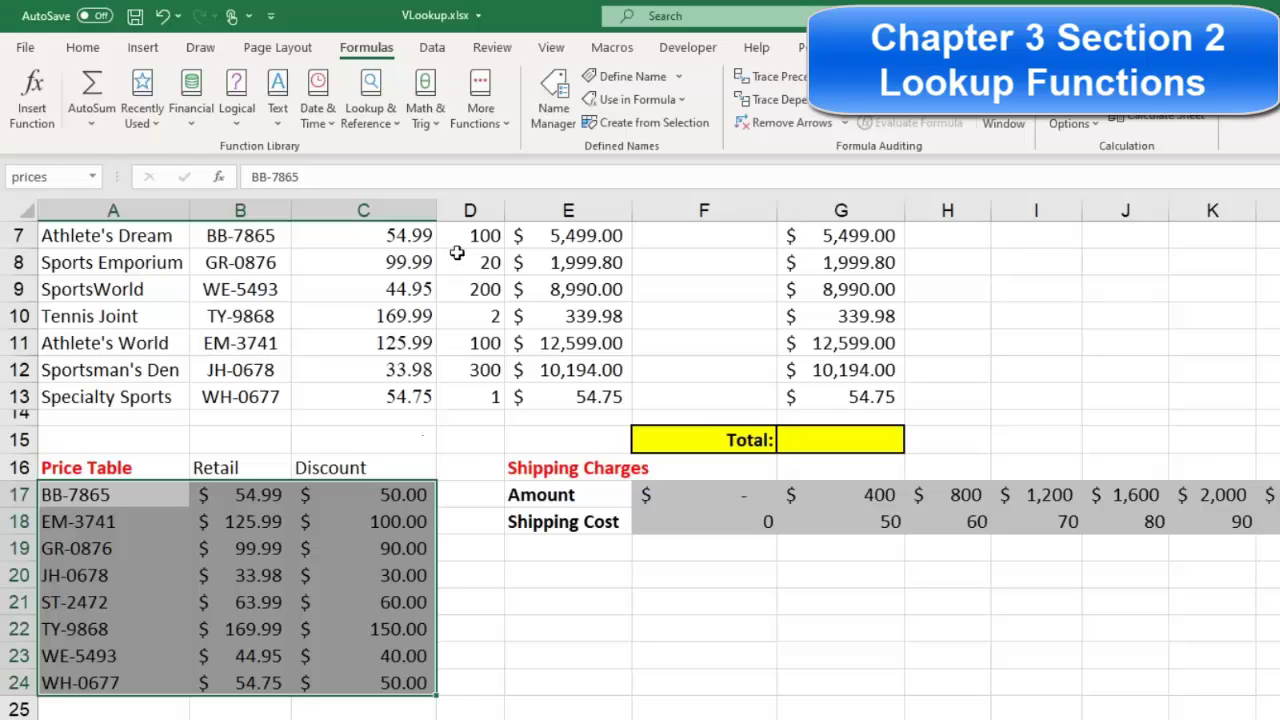
Change the VLOOKUP column index in C5 to 3 so the price comes from the Discount column.
scroll(395, 345, "up", 2)
left_click(395, 343)
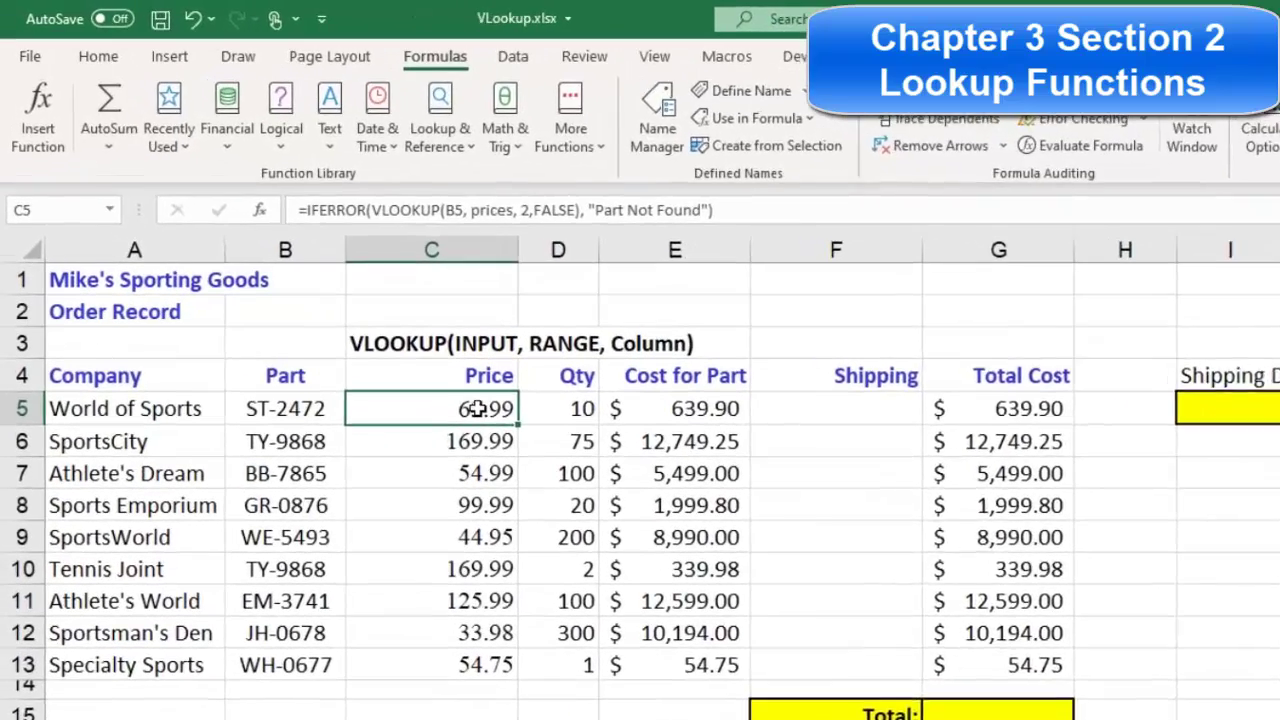
double_click(408, 350)
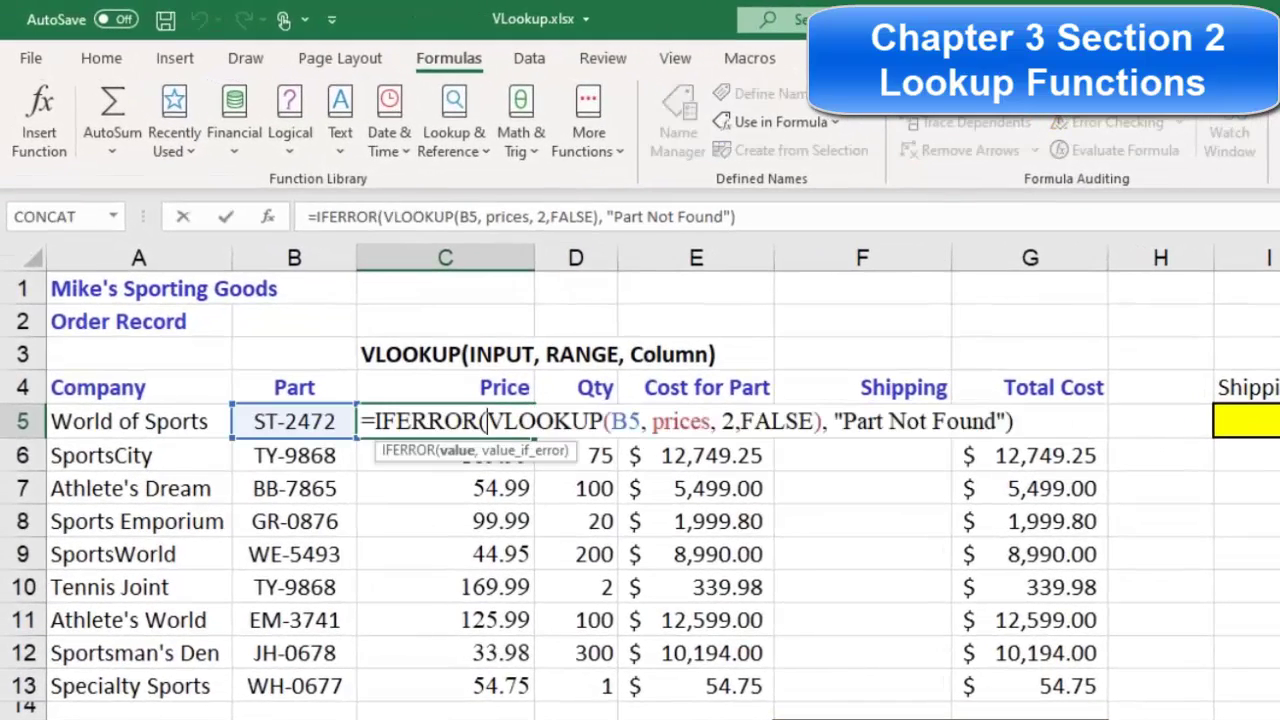
left_click(735, 424)
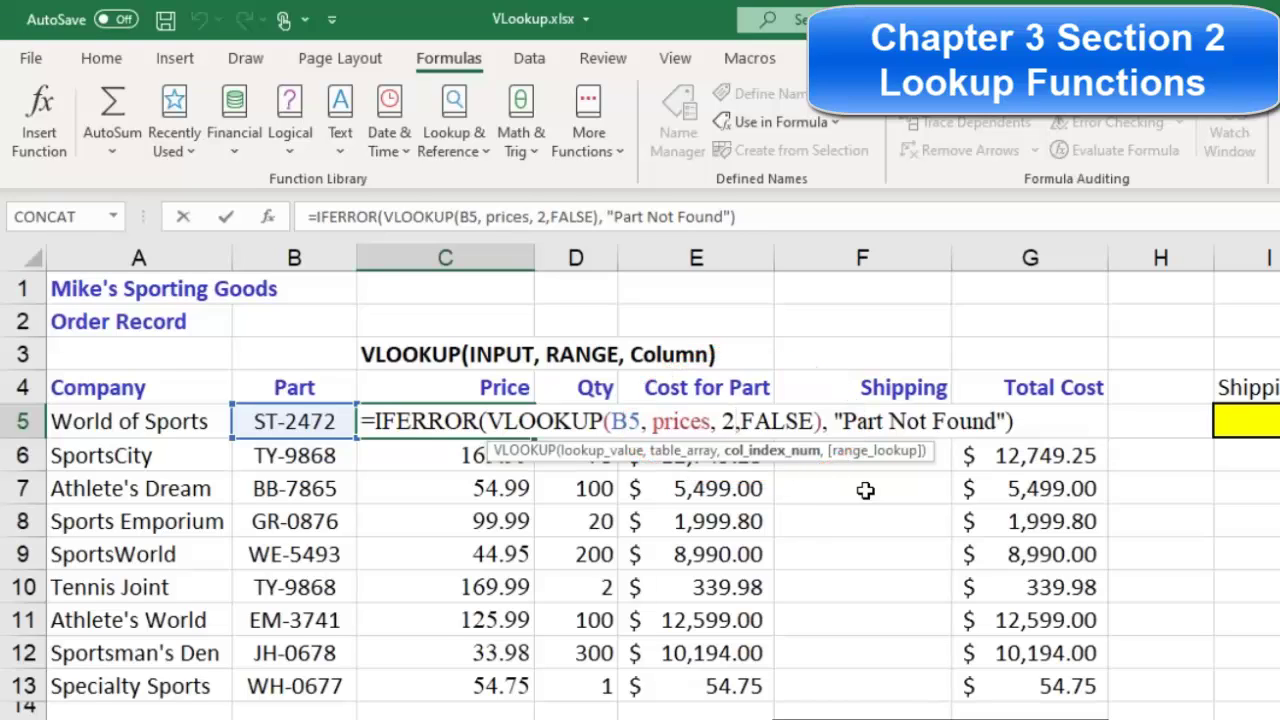
key("BackSpace")
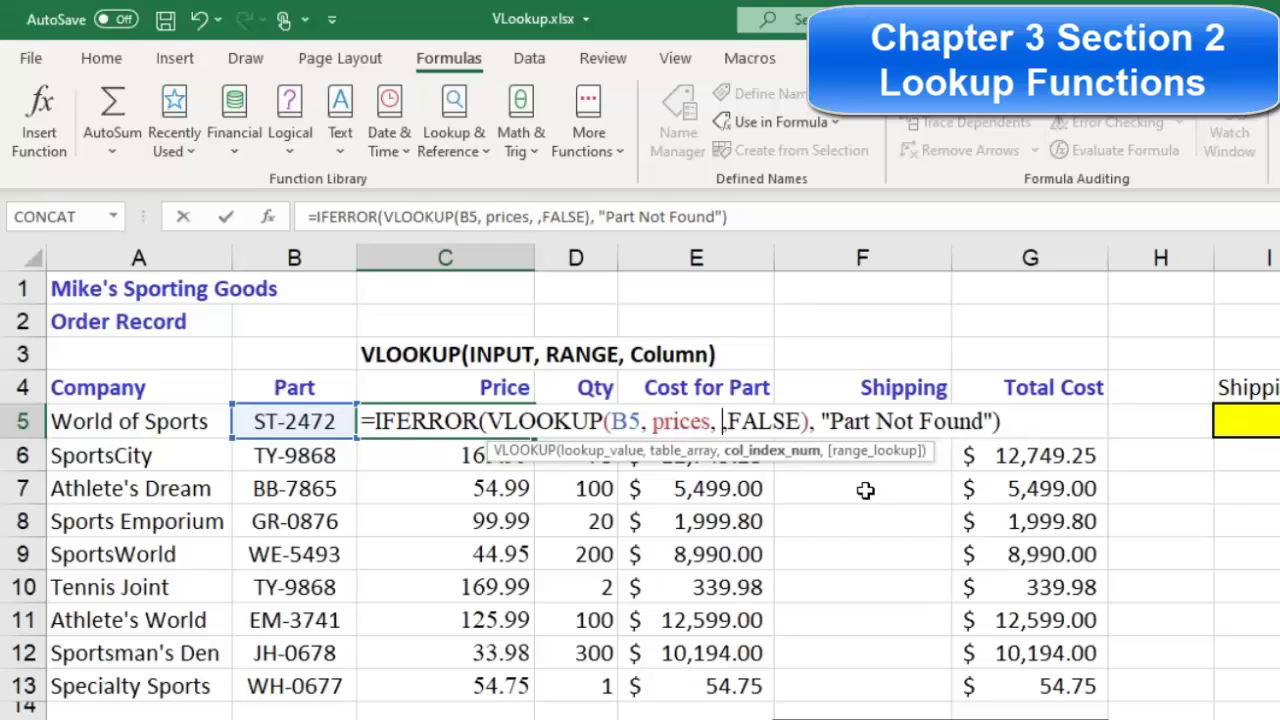
type("3")
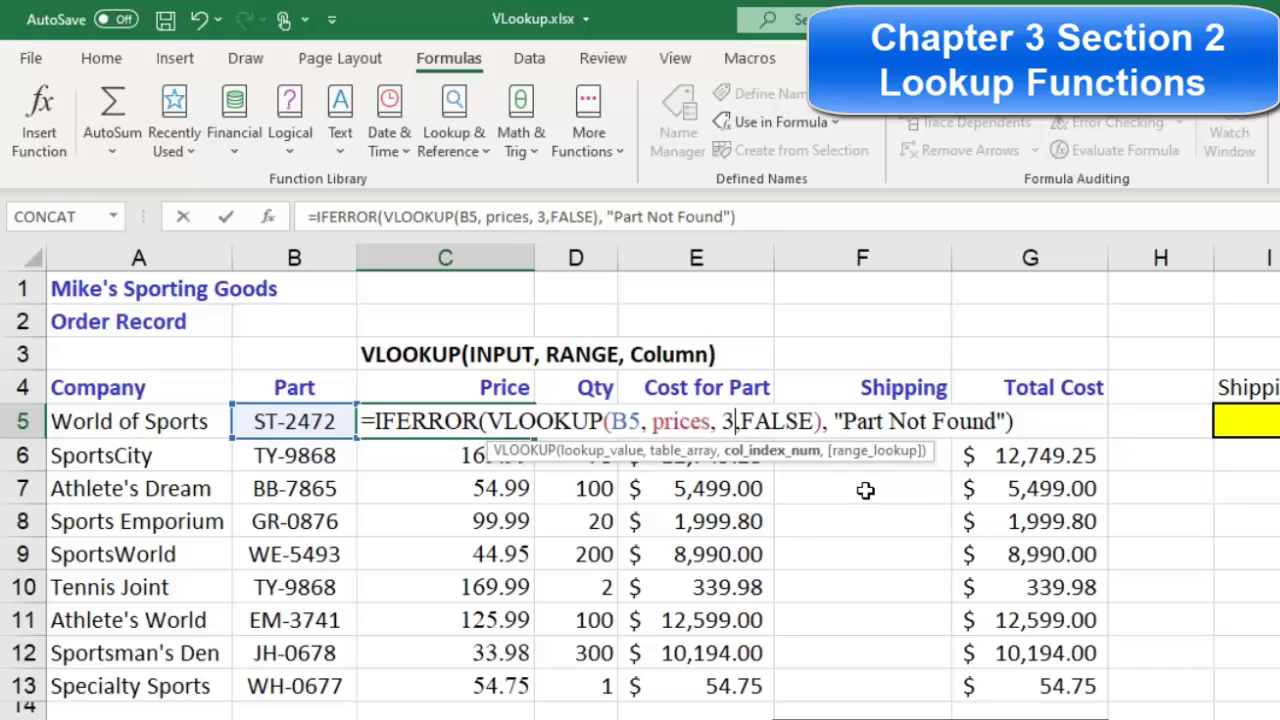
key("Return")
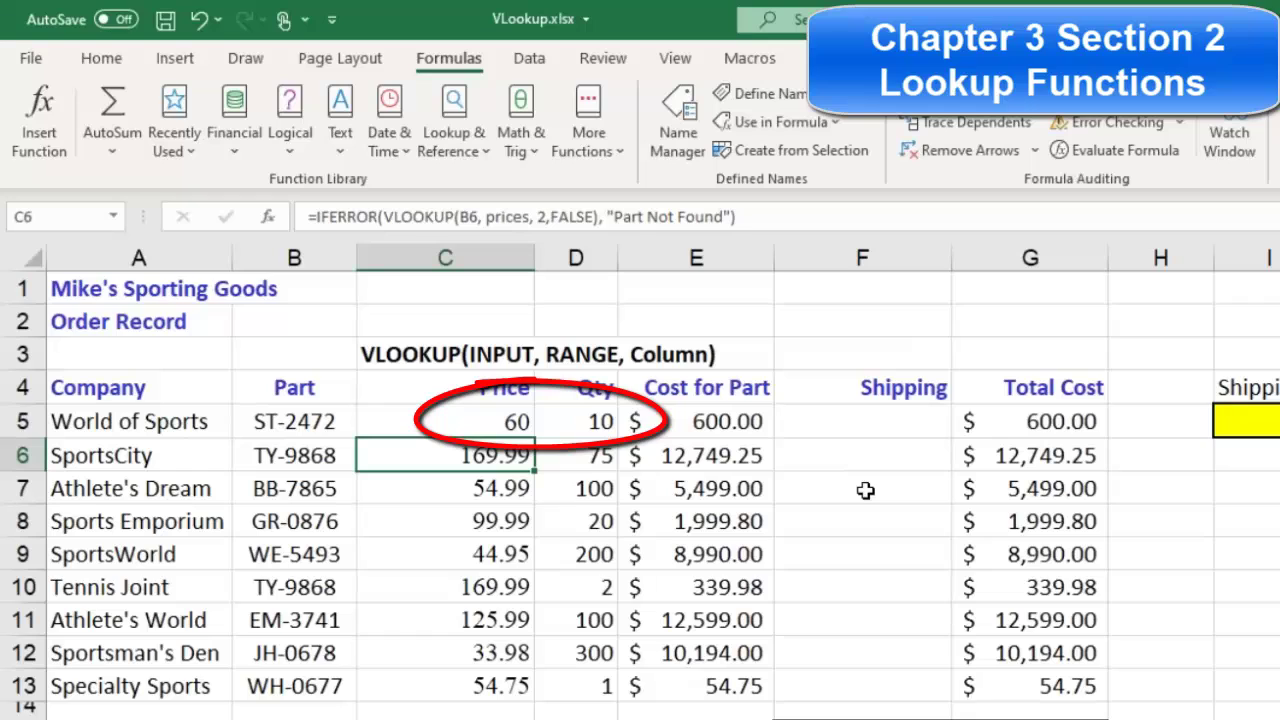
Set the VLOOKUP column index in C5 back to 2 to return the retail price.
double_click(508, 421)
left_click(736, 421)
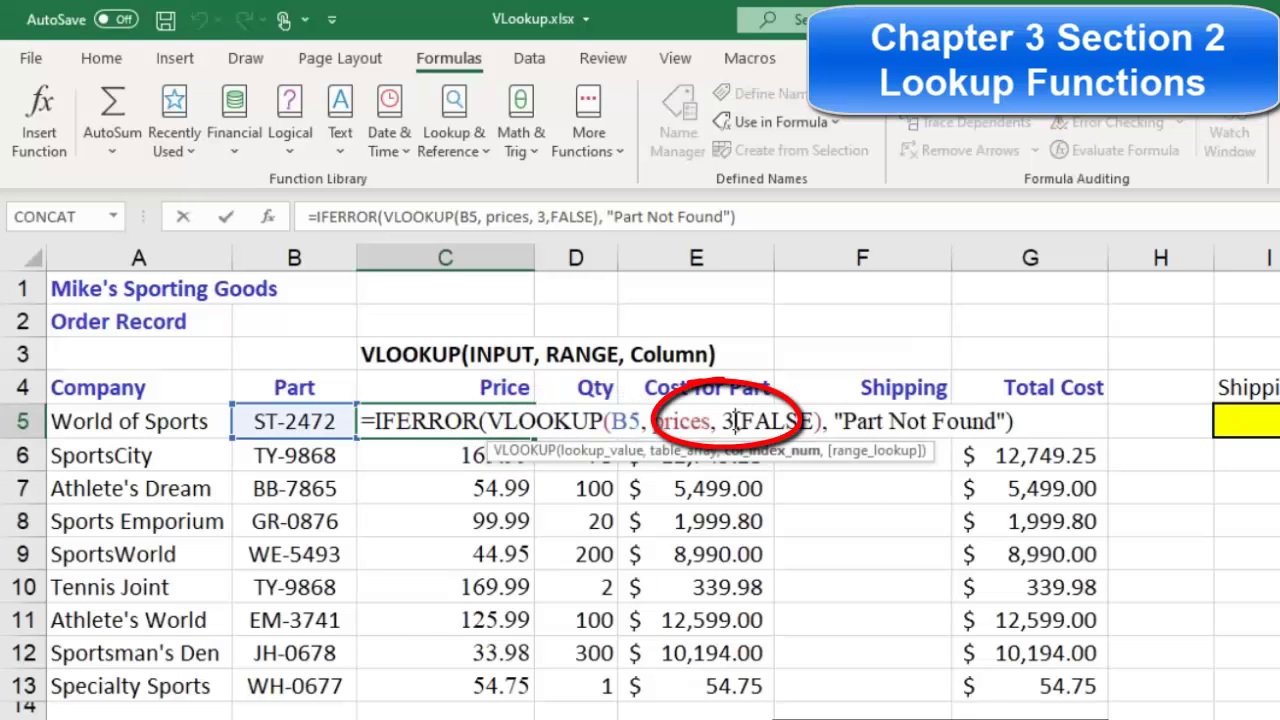
key("BackSpace")
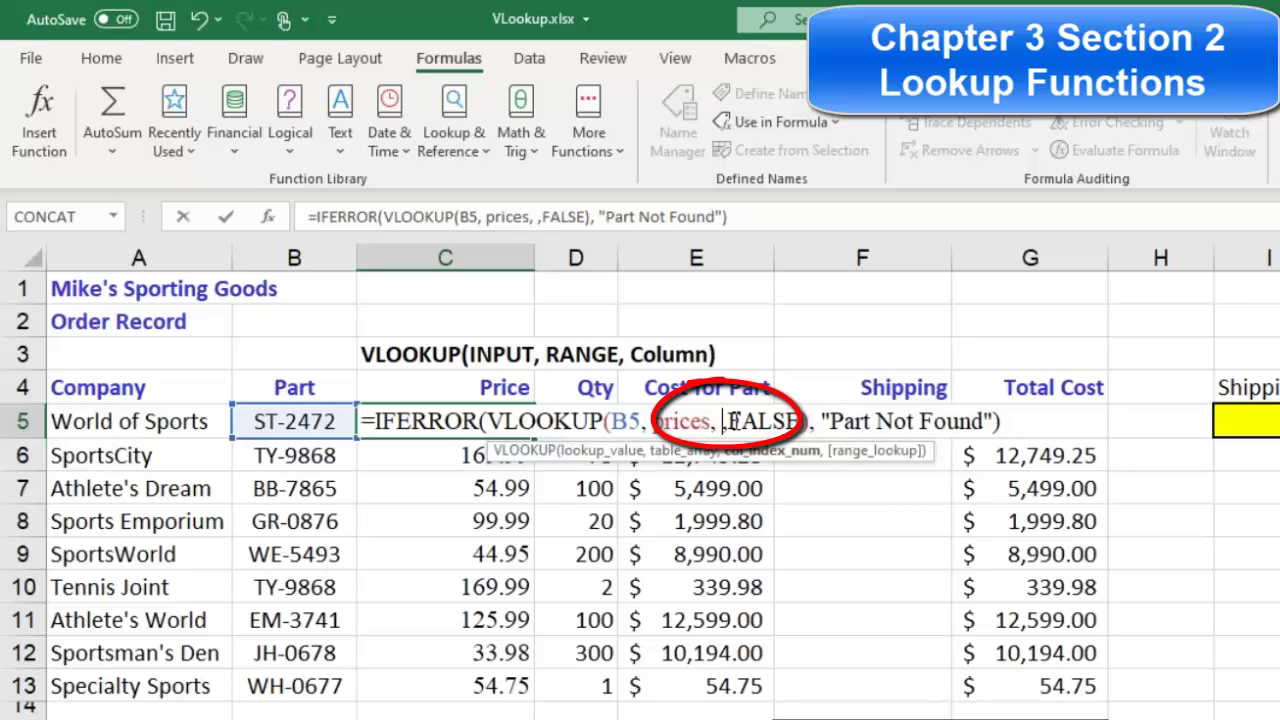
type("2")
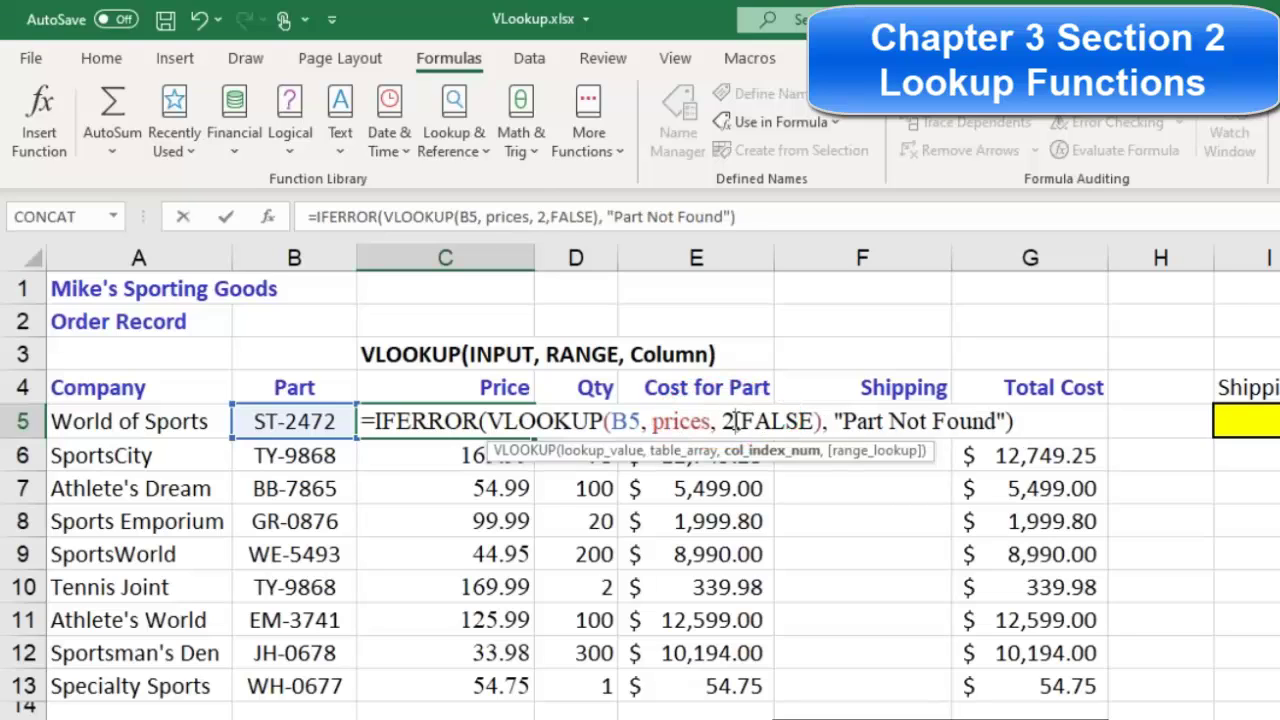
key("Return")
left_click(503, 414)
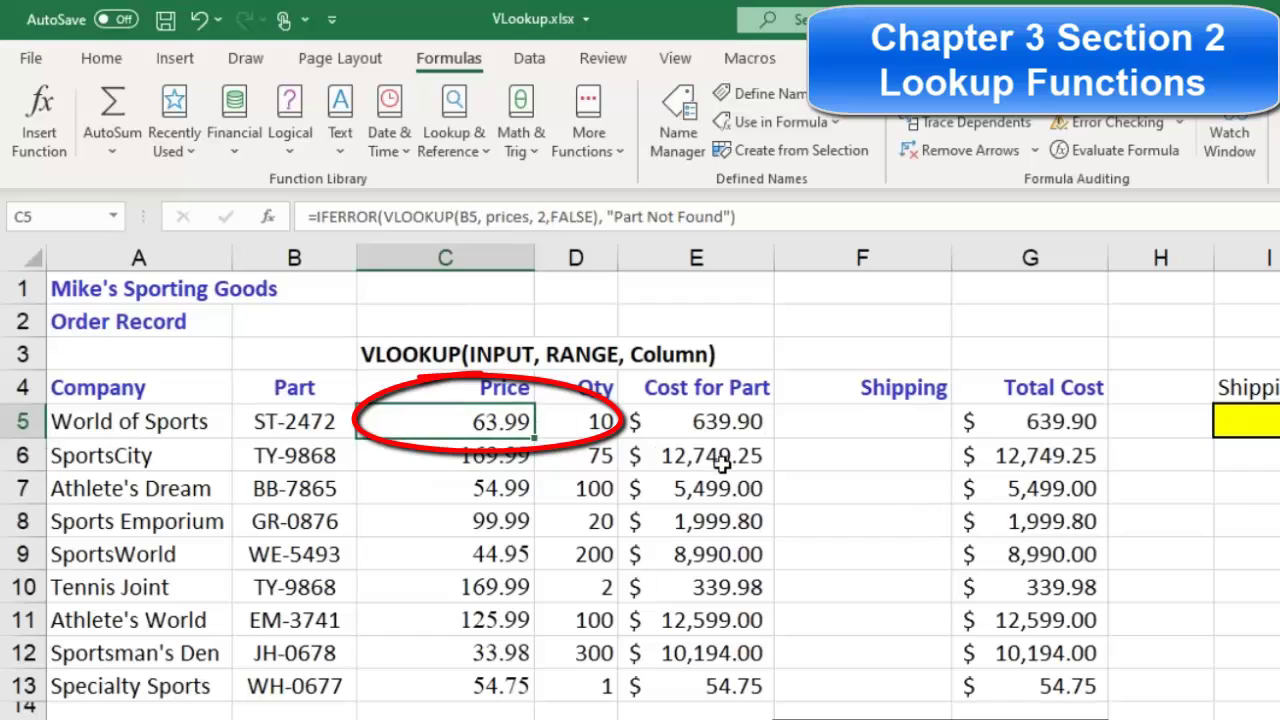
Open the IFERROR and VLOOKUP formula in C5 to review its arguments, close it and select C3.
left_click(499, 452)
left_click(496, 421)
double_click(494, 422)
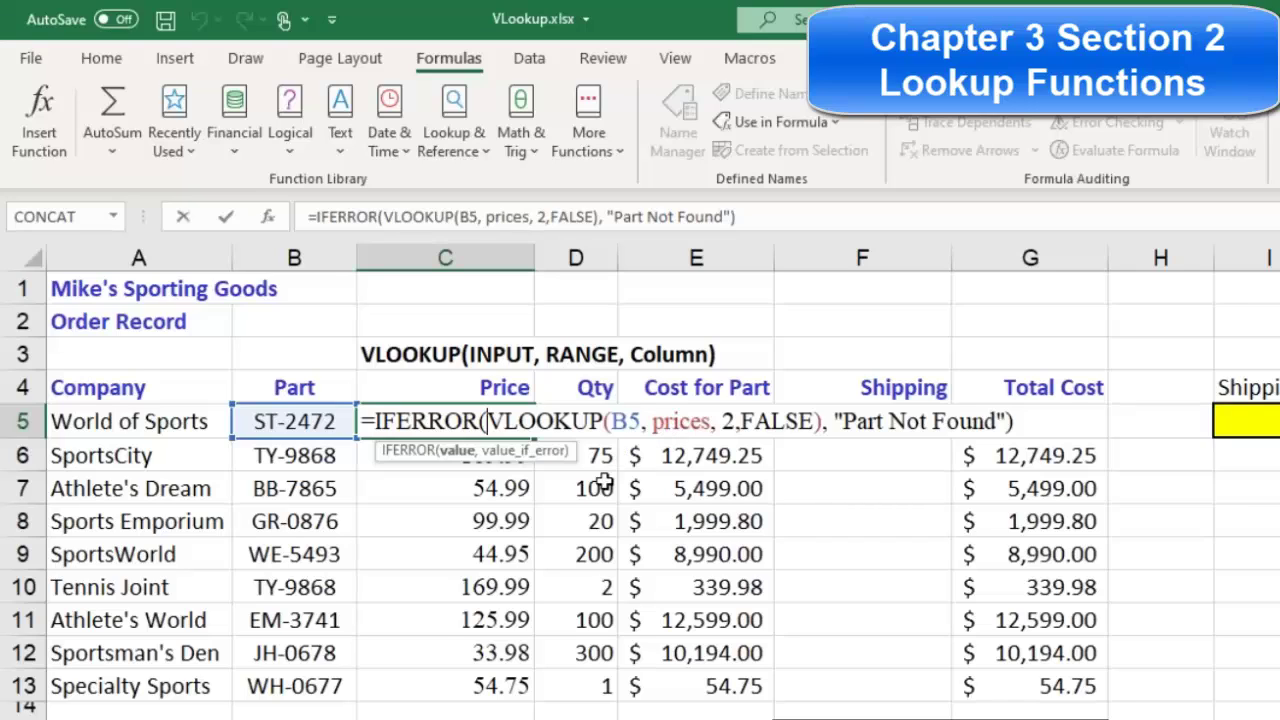
key("Return")
left_click(407, 348)
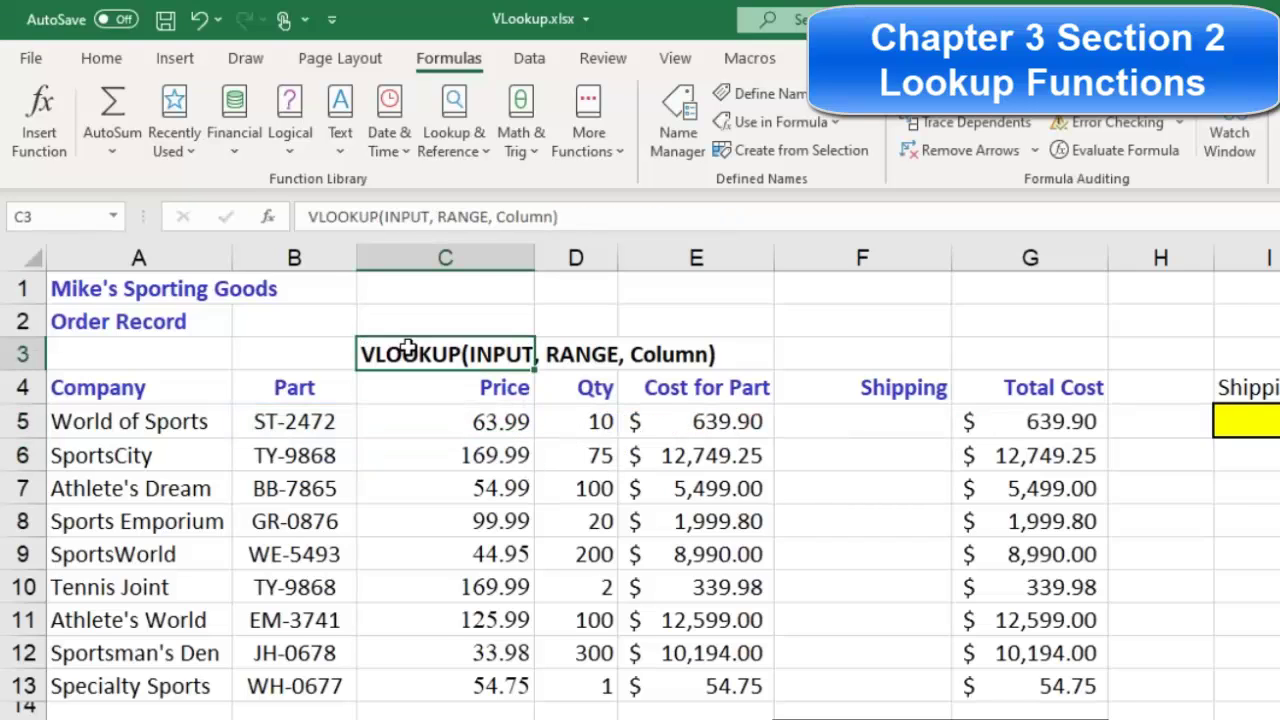
Clear the VLOOKUP syntax note from C3 and enter the label Cust Type in C1.
key("Delete")
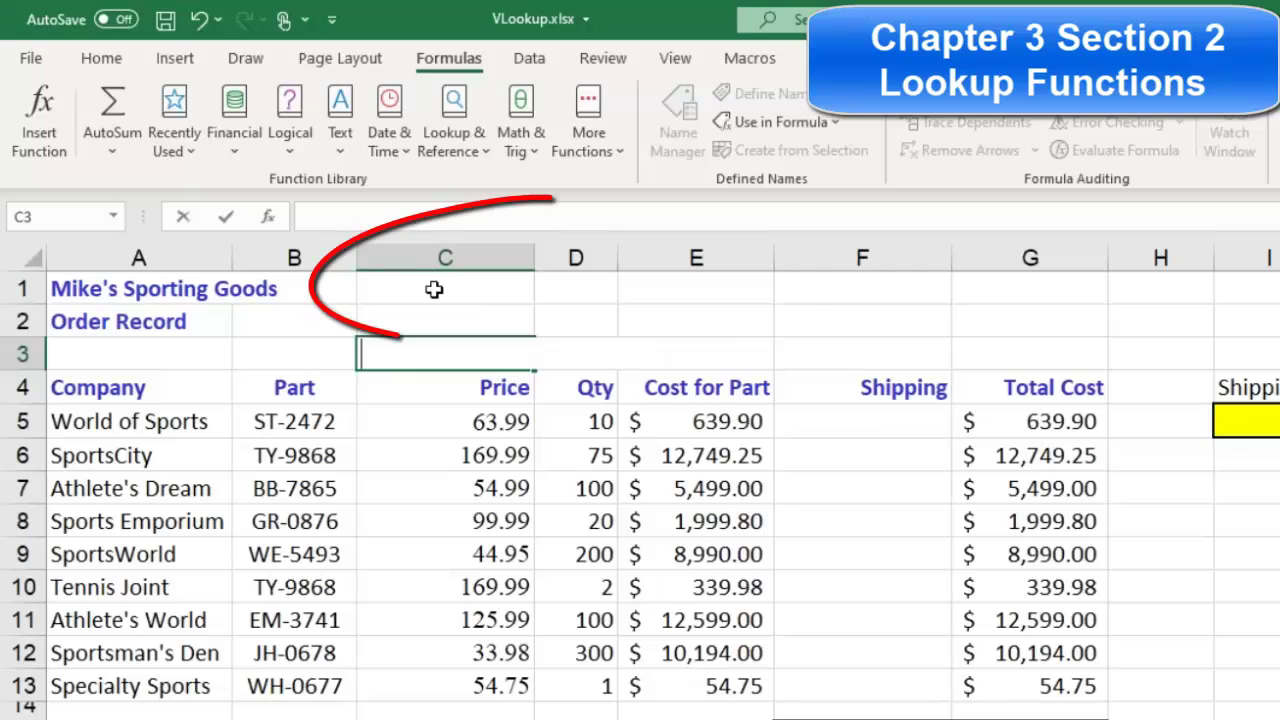
left_click(434, 289)
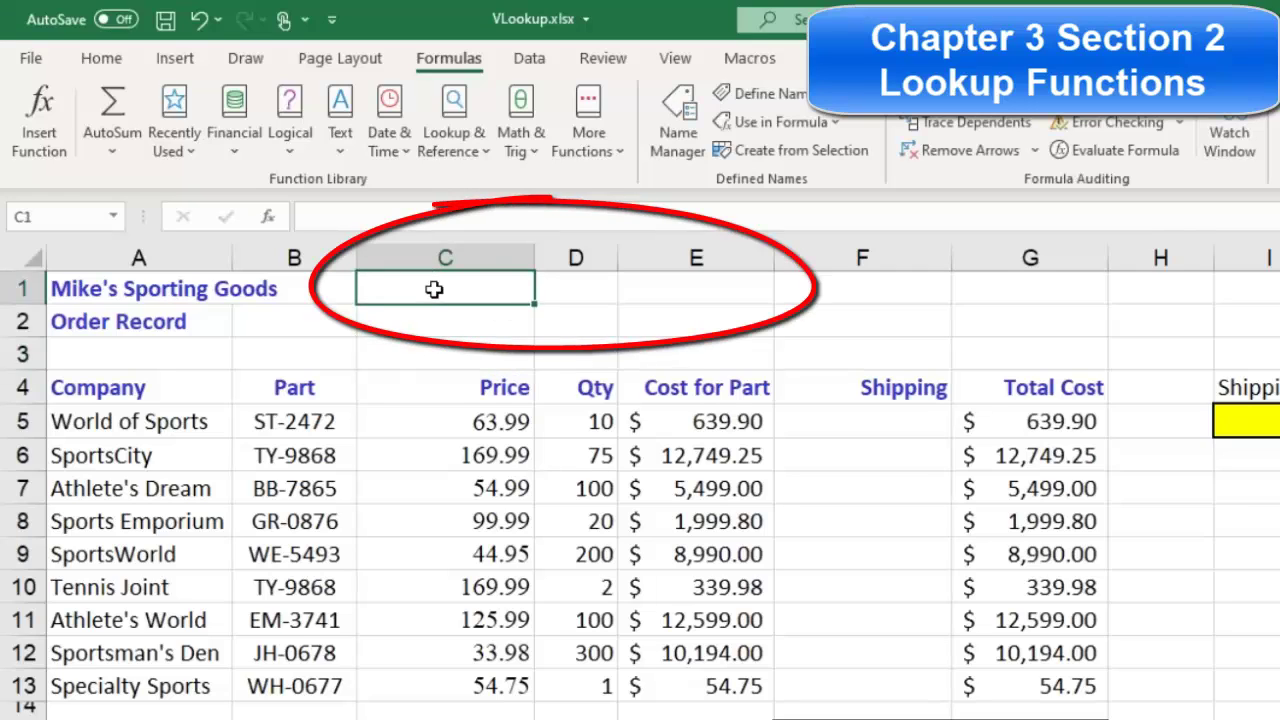
type("Cu")
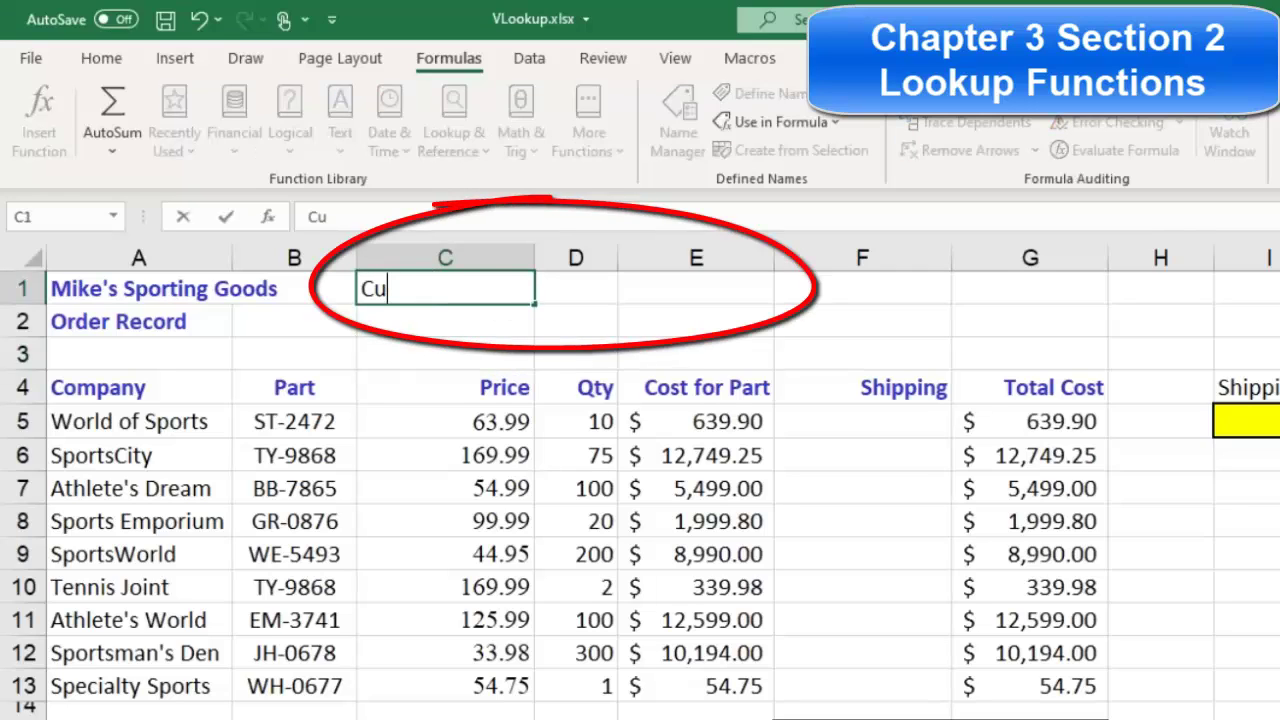
type("st T")
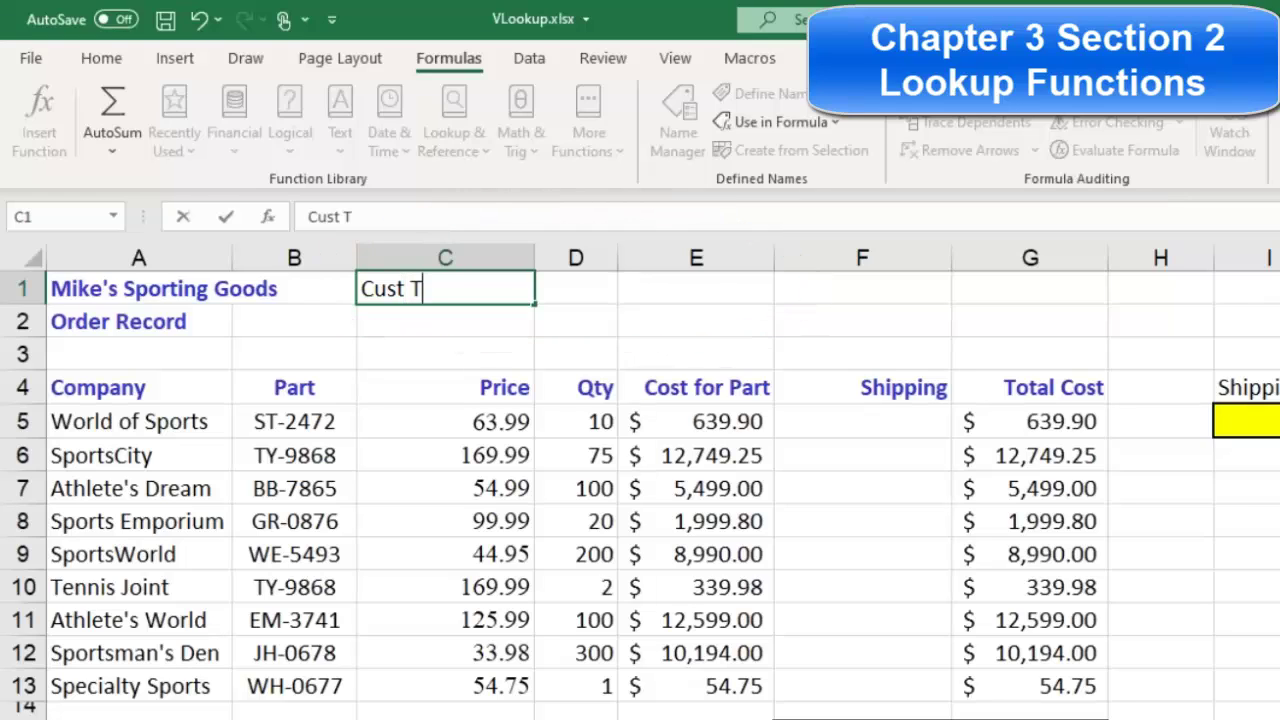
type("ype")
key("Return")
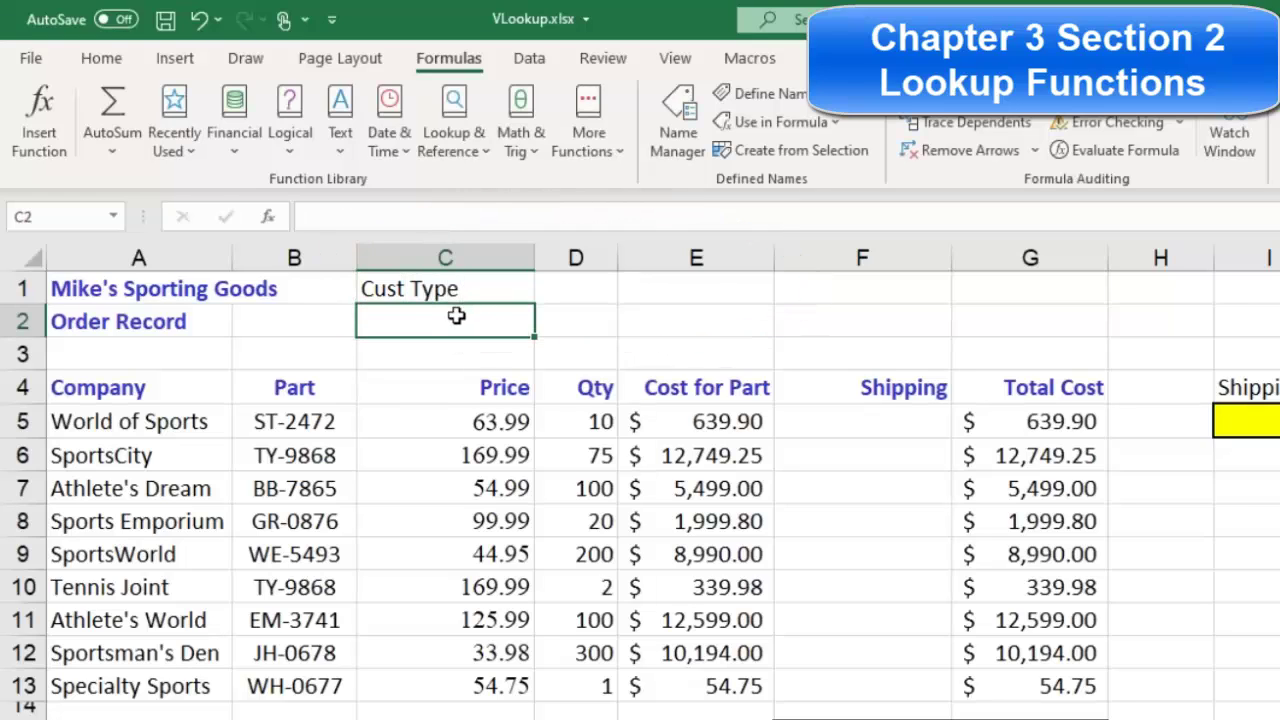
Enter 2 in D1 as the customer type.
left_click(573, 286)
type("2")
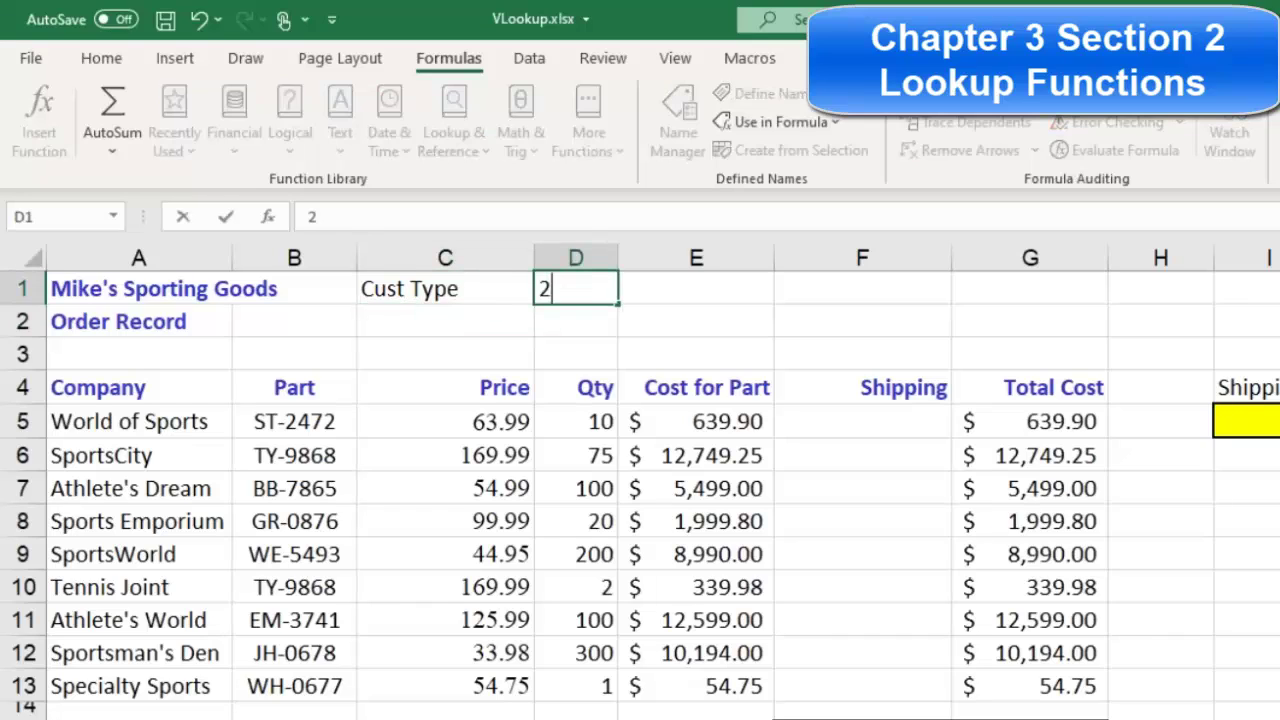
key("Return")
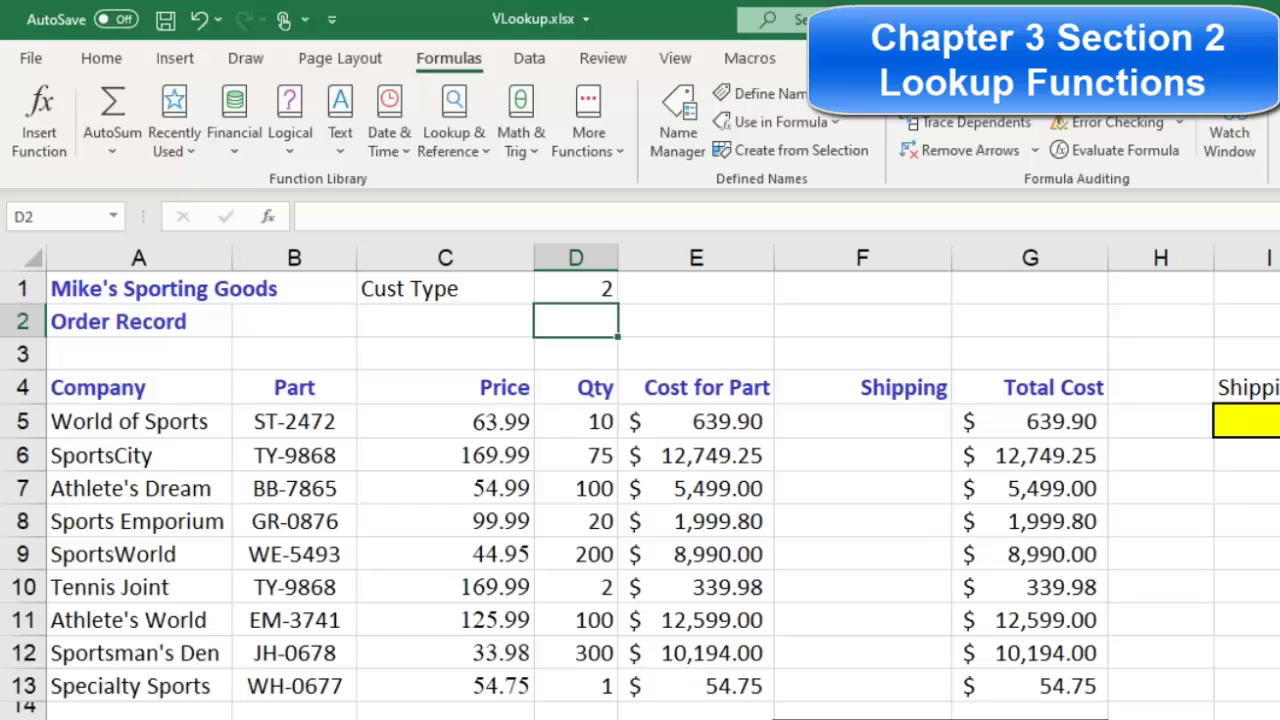
left_click(592, 288)
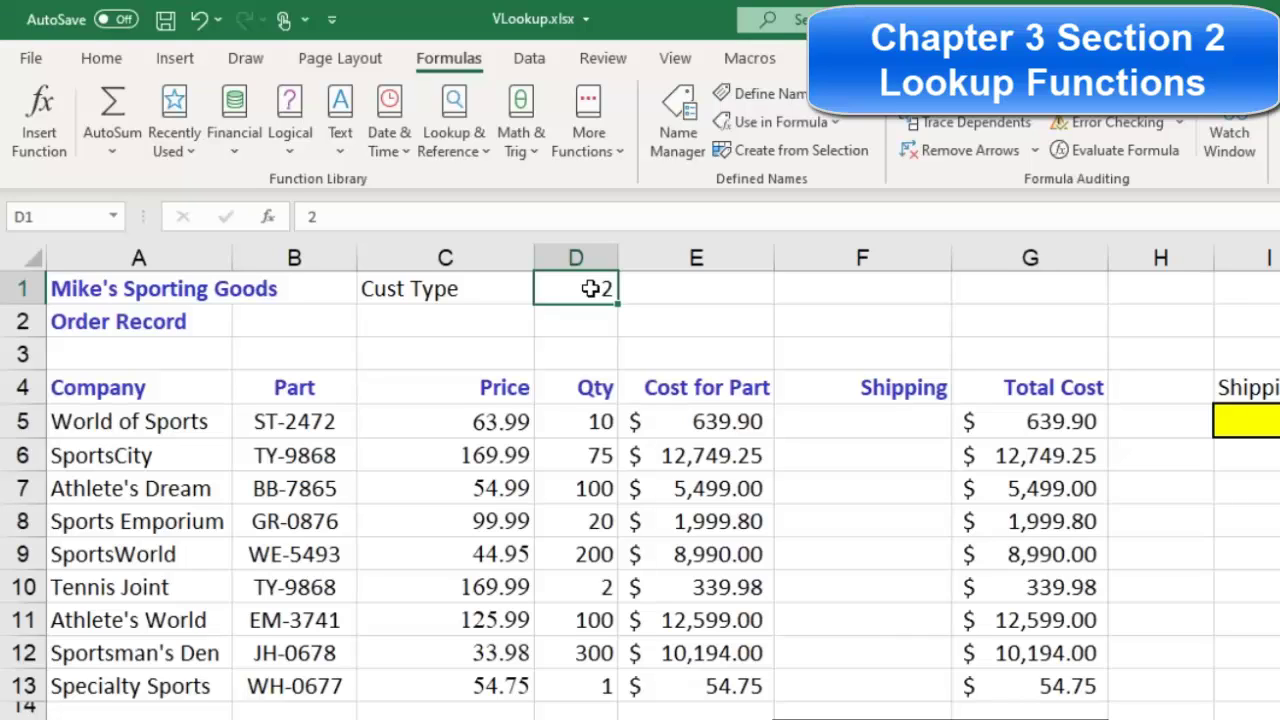
left_click(586, 420)
left_click(581, 285)
left_click(581, 424)
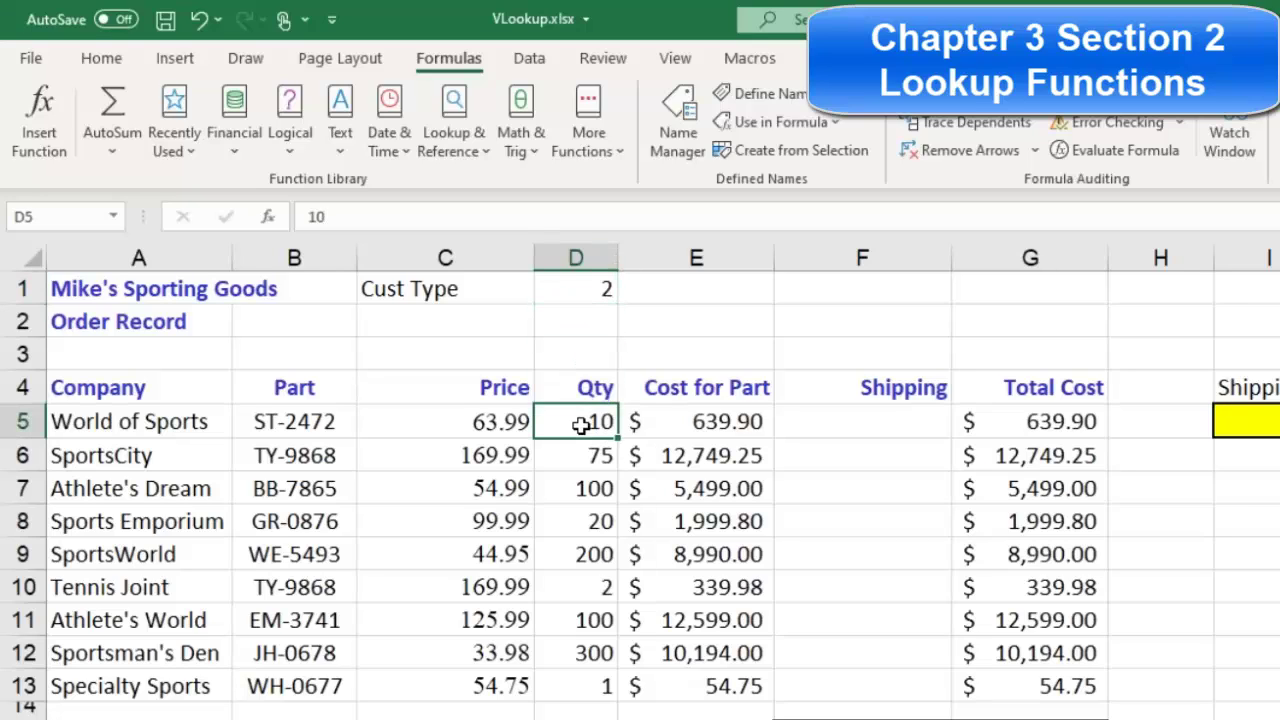
left_click(503, 418)
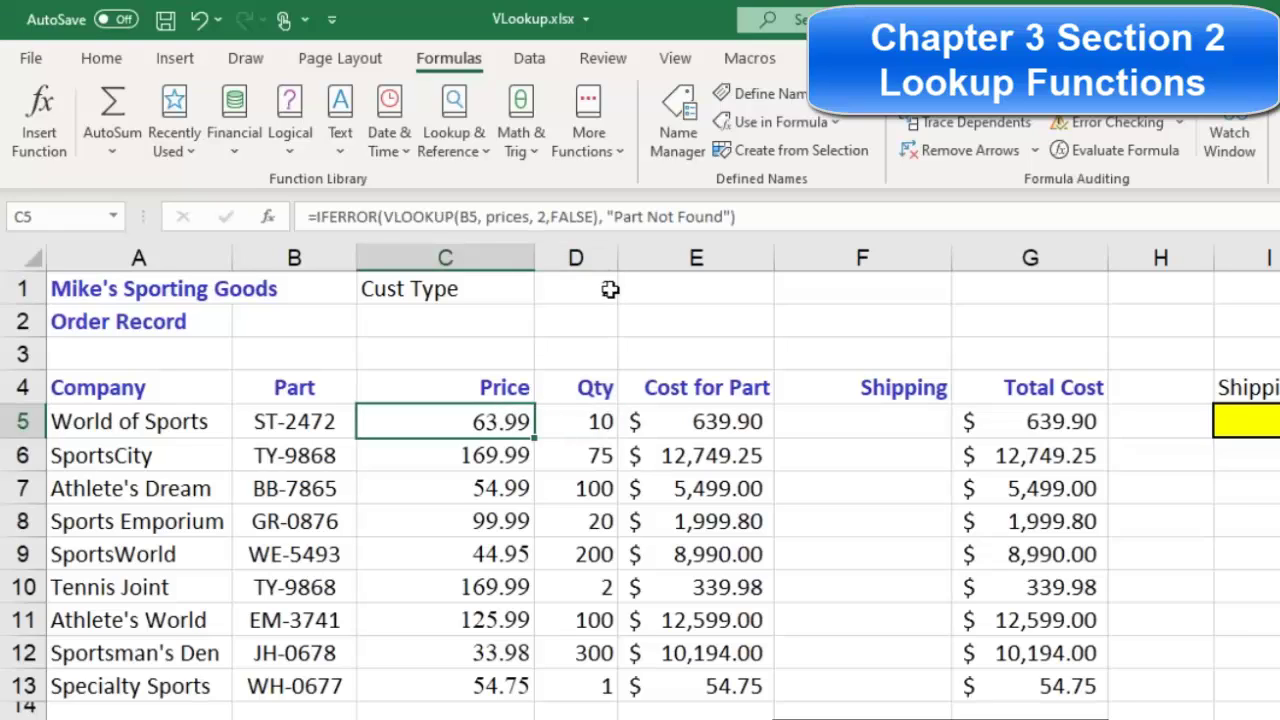
left_click_drag(437, 288, 579, 295)
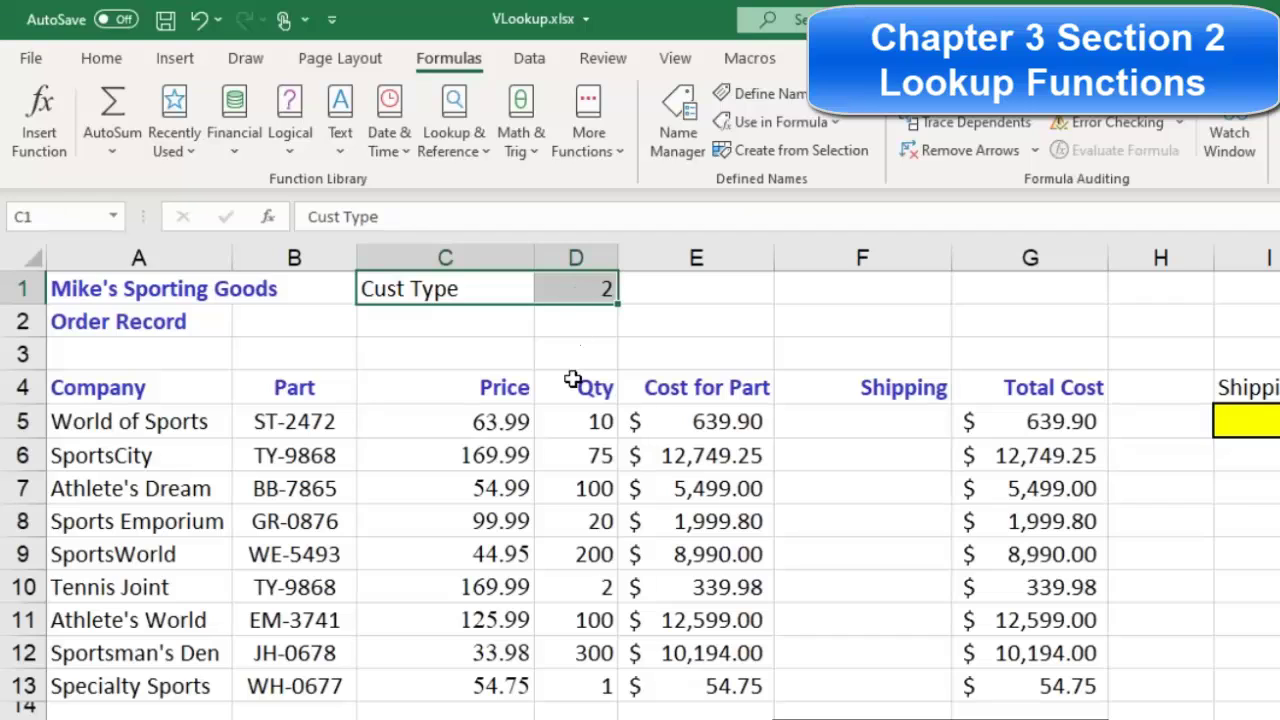
Replace the VLOOKUP column index in the C5 price formula with a reference to D1.
double_click(490, 420)
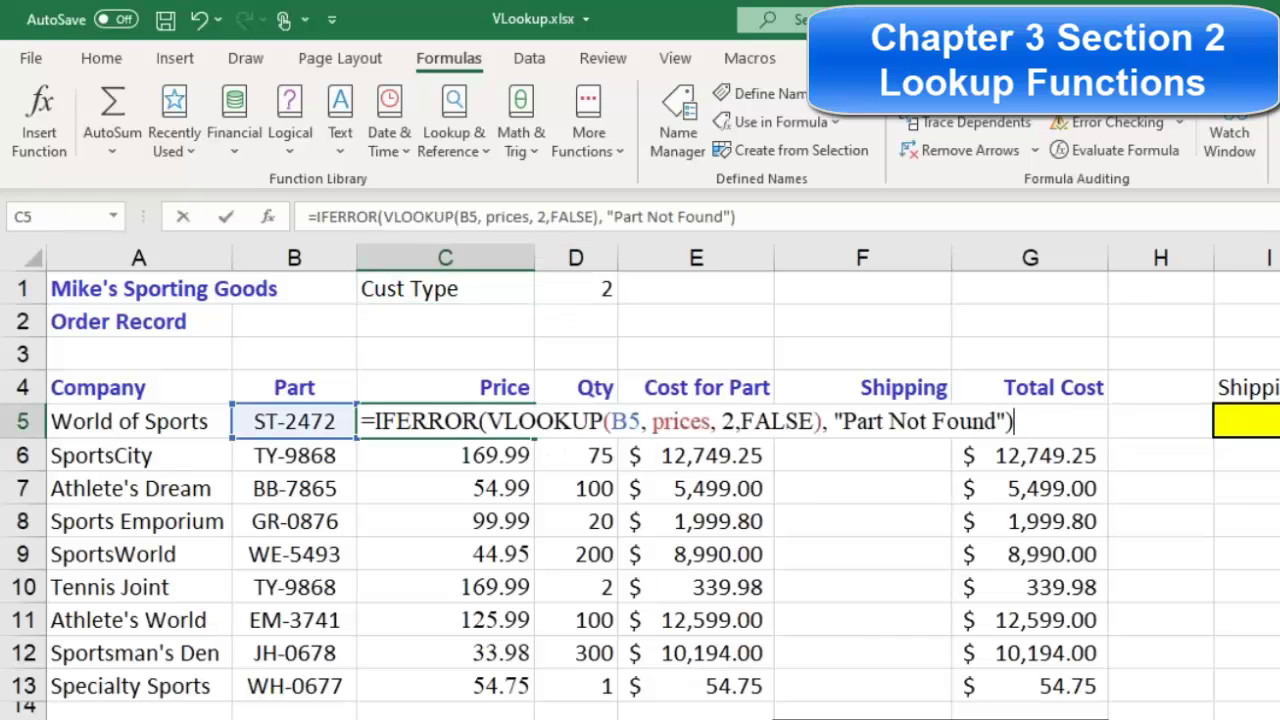
left_click(731, 421)
key("BackSpace")
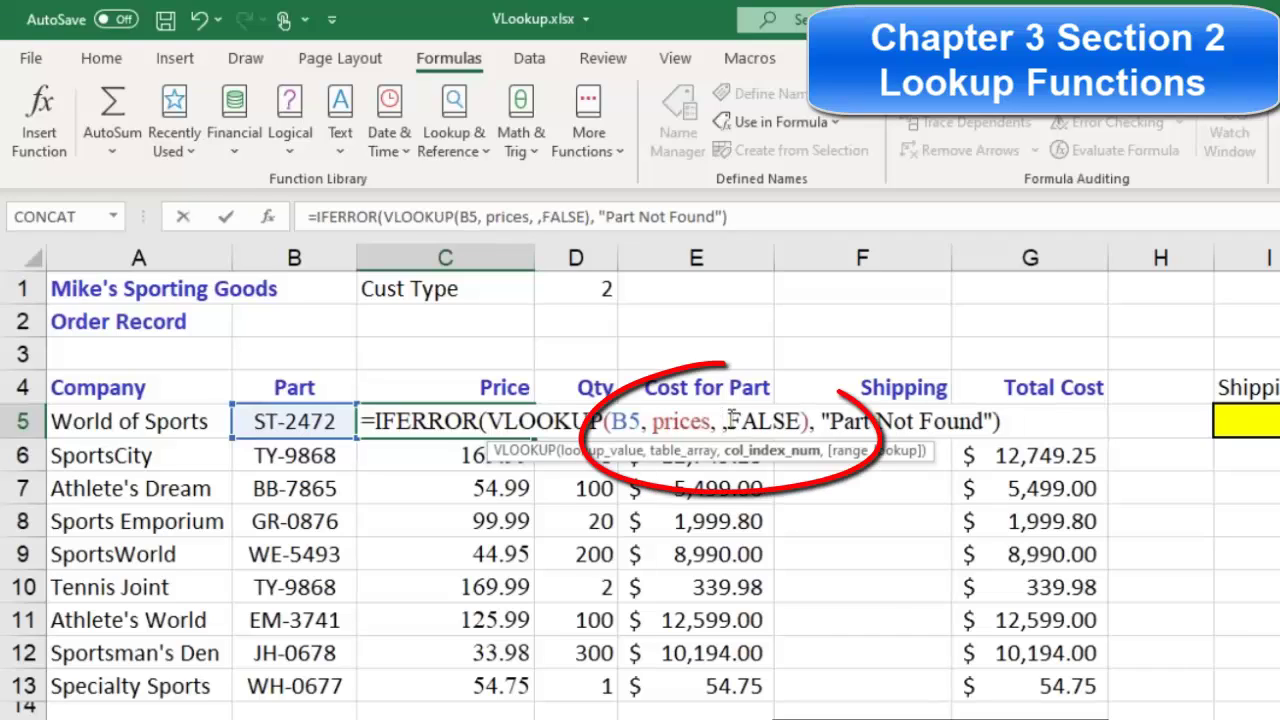
type("D1")
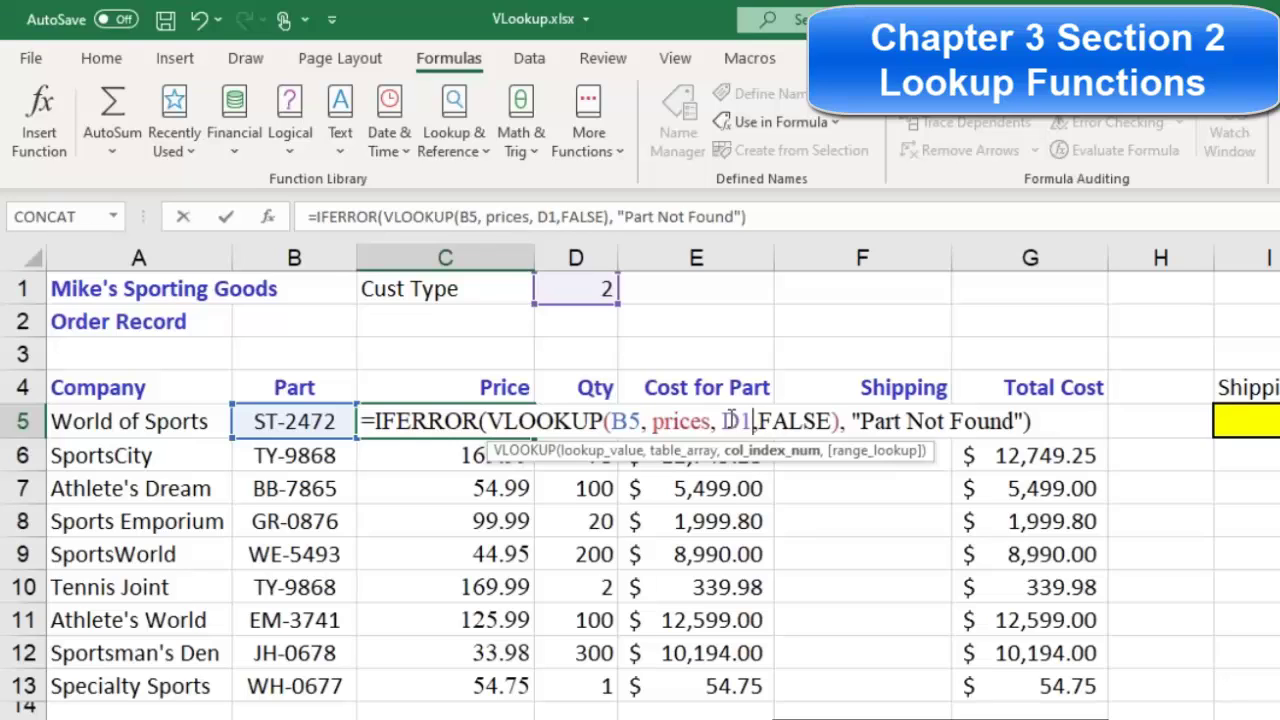
key("Return")
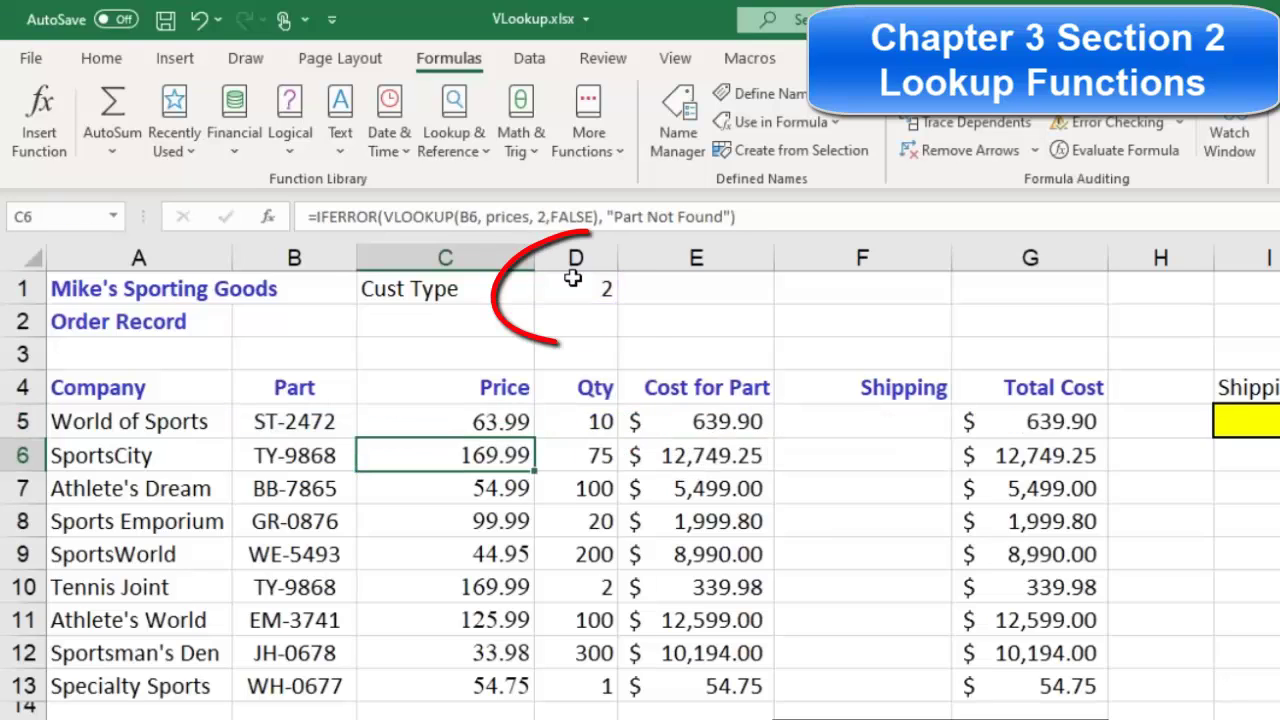
Test the price lookup in C5 by switching the customer type in D1 between 3 and 2 twice, ending on 2.
left_click(583, 289)
type("3")
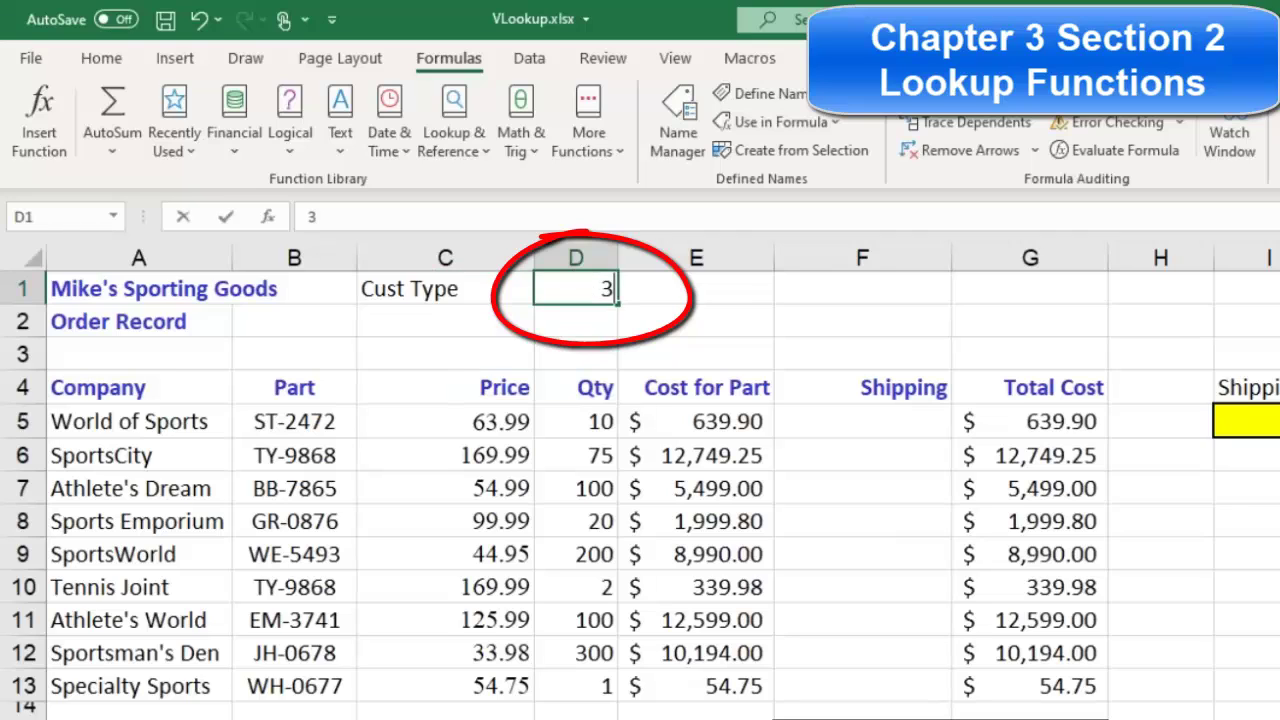
key("Return")
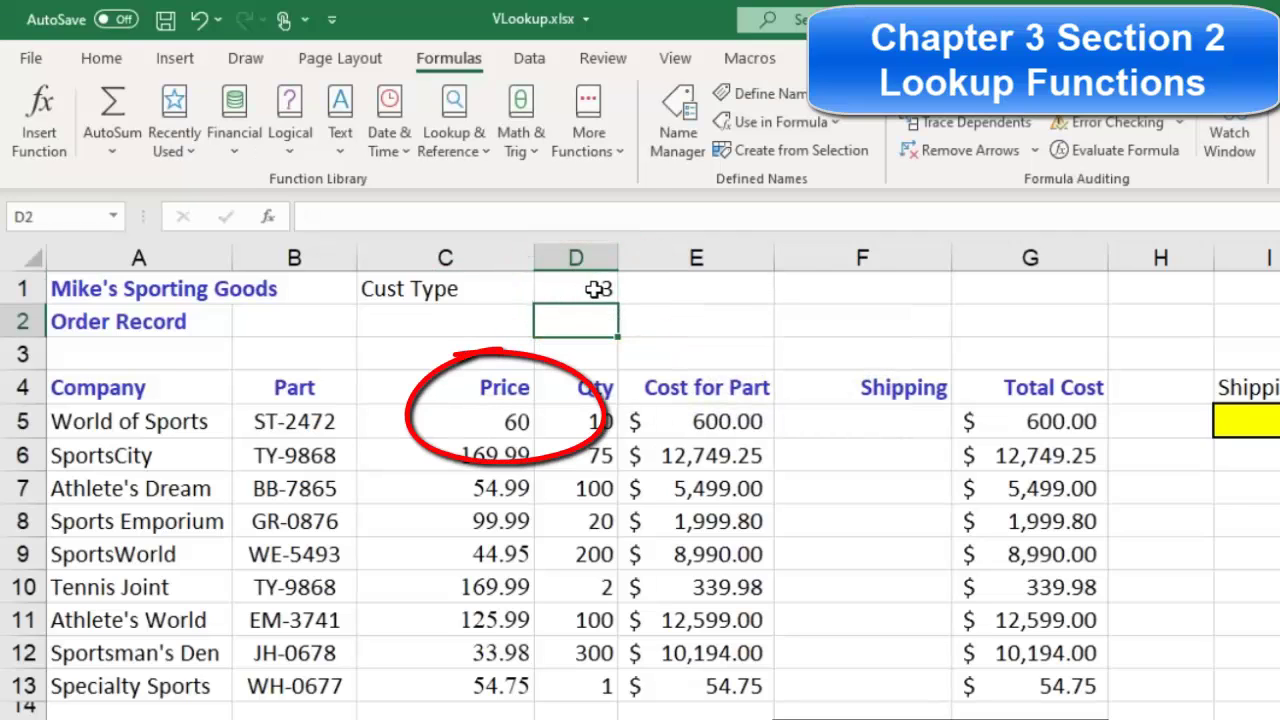
left_click(588, 289)
type("2")
key("Return")
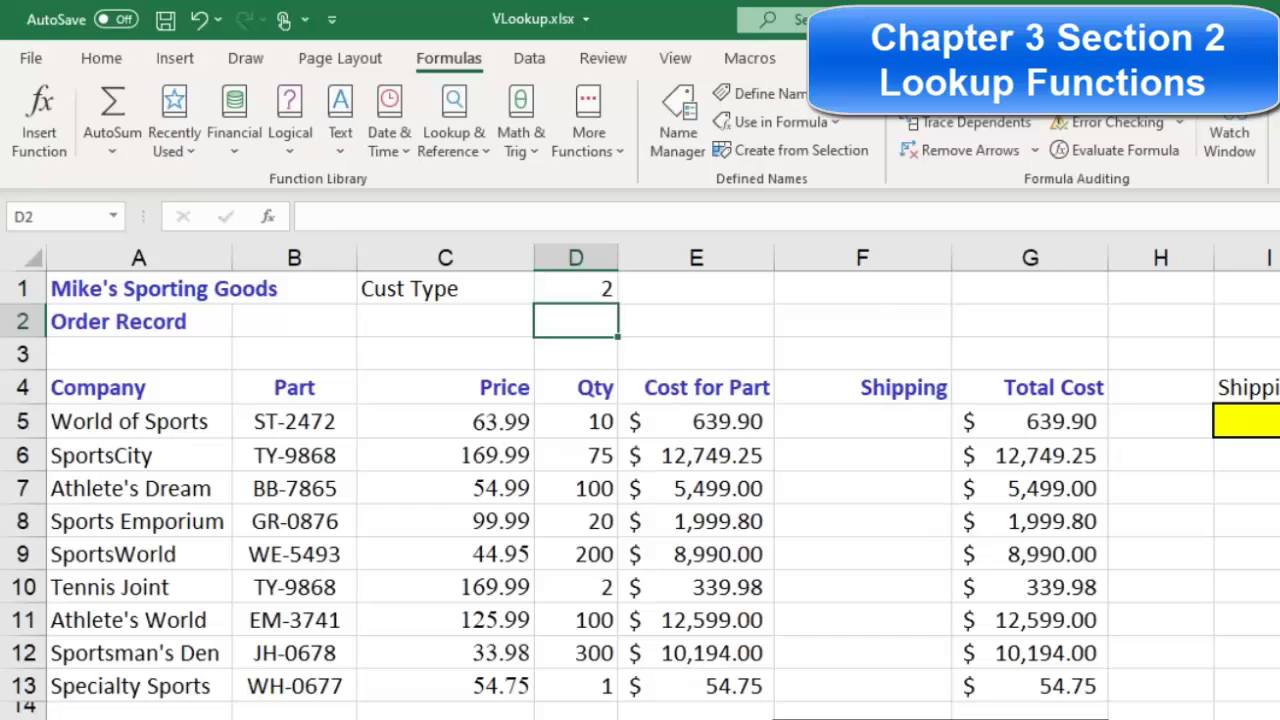
left_click(576, 289)
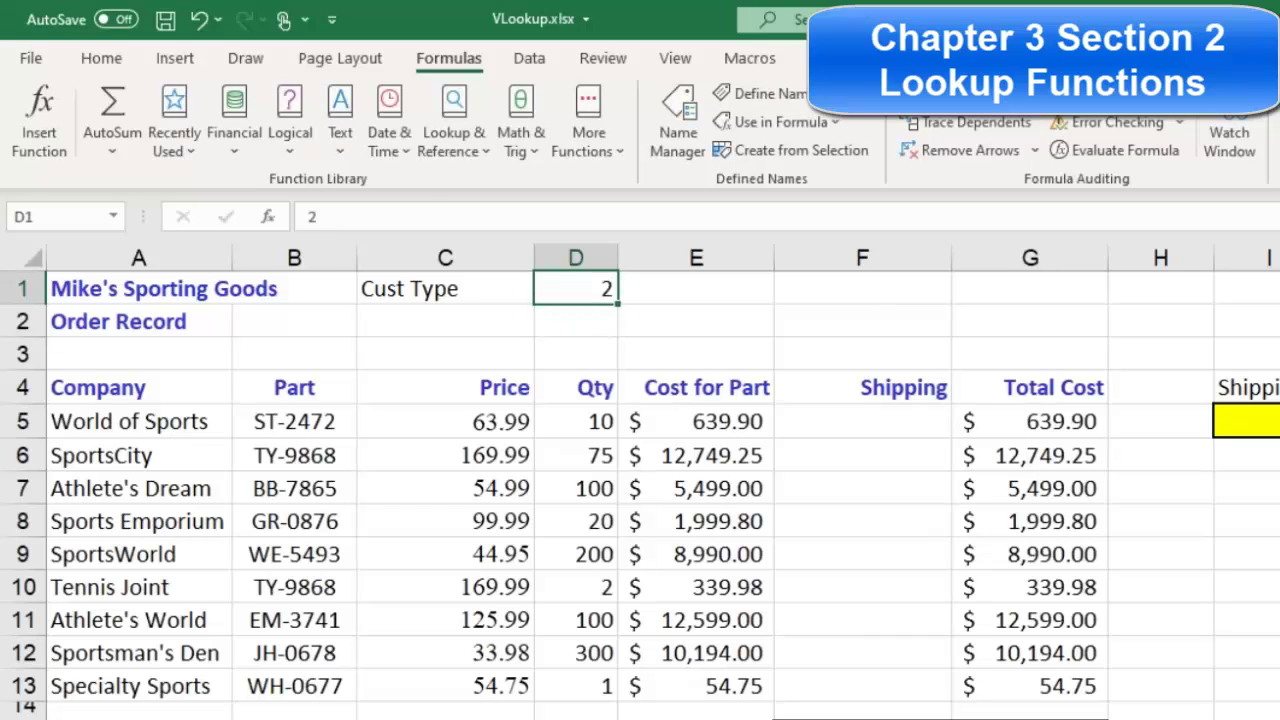
type("3")
key("Return")
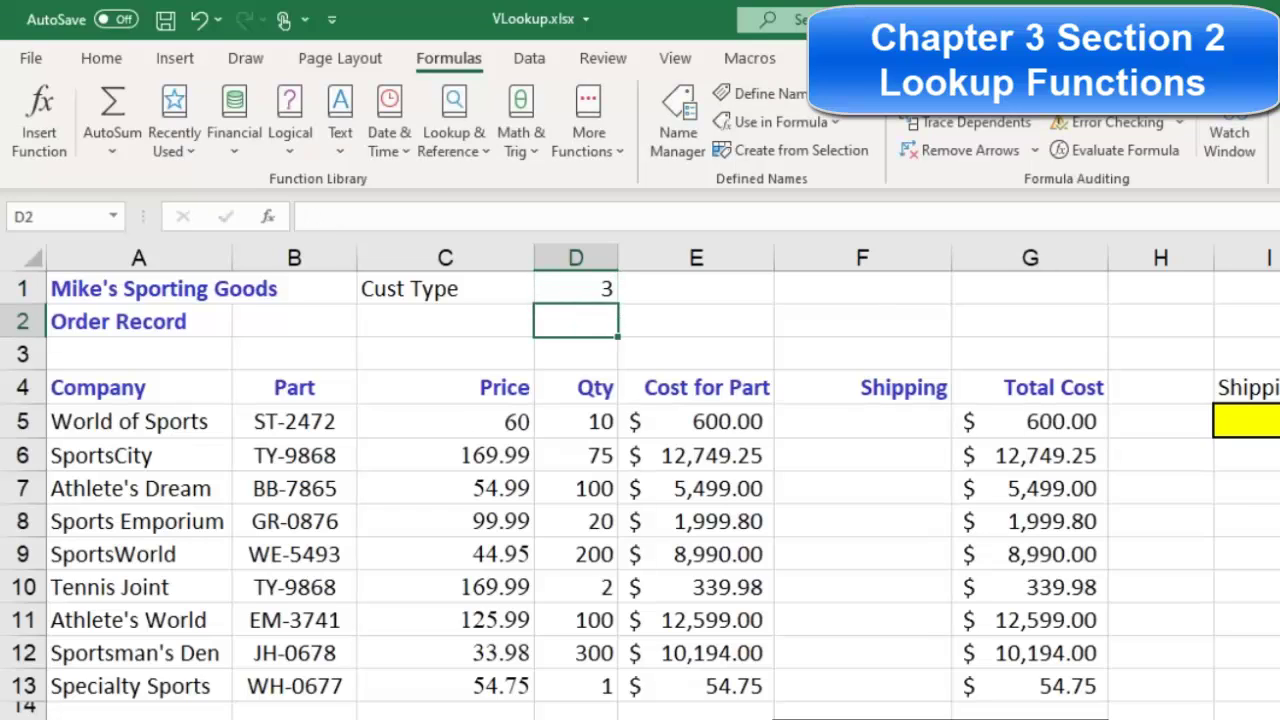
left_click(598, 289)
type("2")
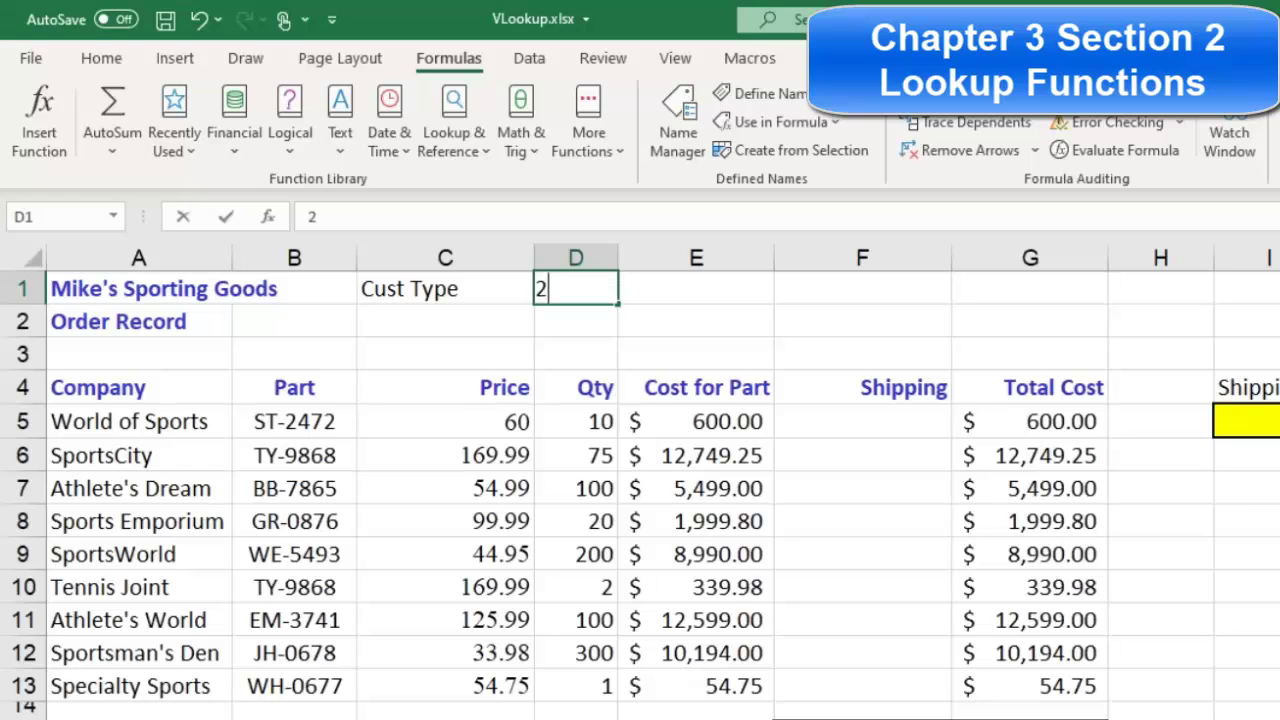
key("Return")
Fill the price formula from C5 down through C13.
left_click(592, 289)
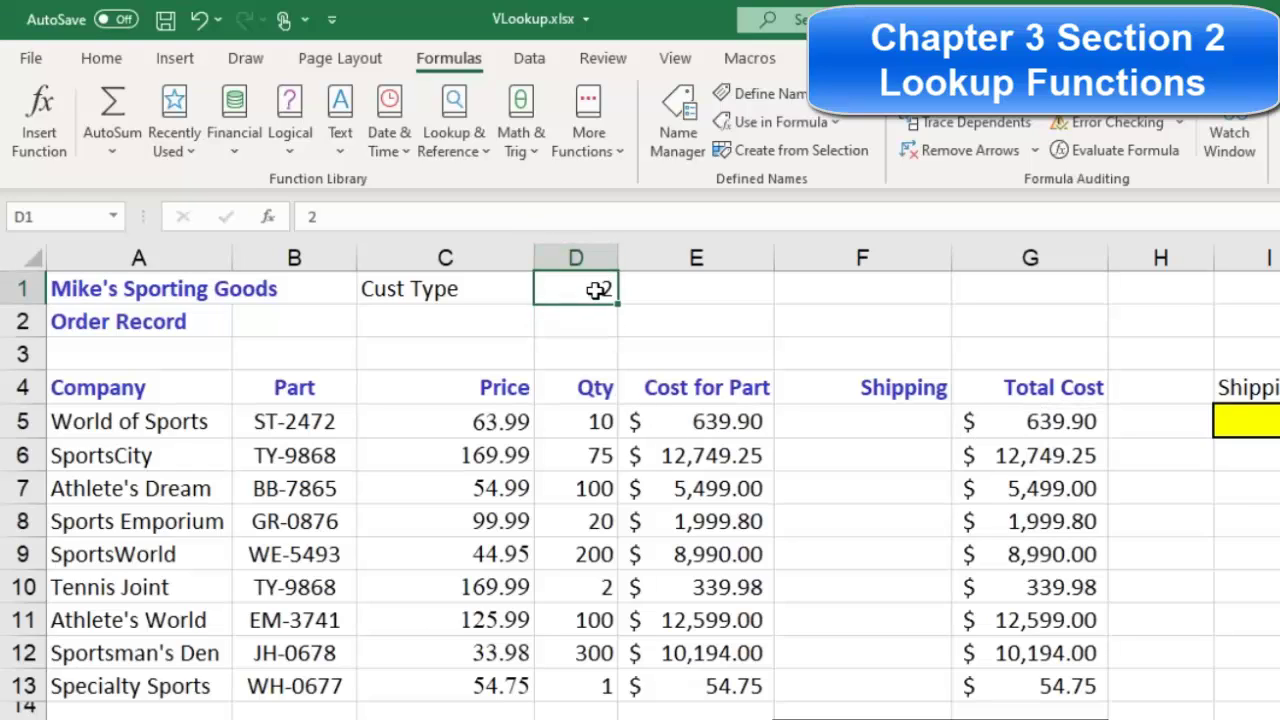
left_click(582, 320)
left_click(571, 285)
left_click(505, 424)
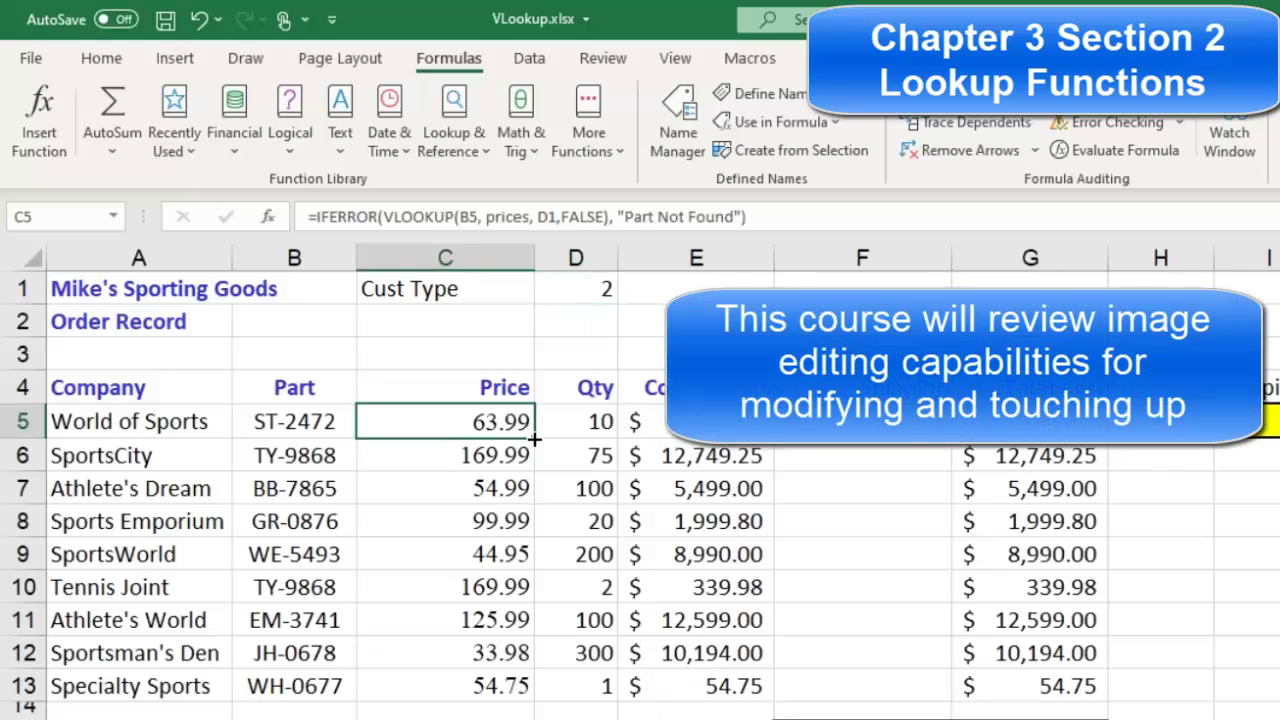
left_click_drag(536, 438, 508, 702)
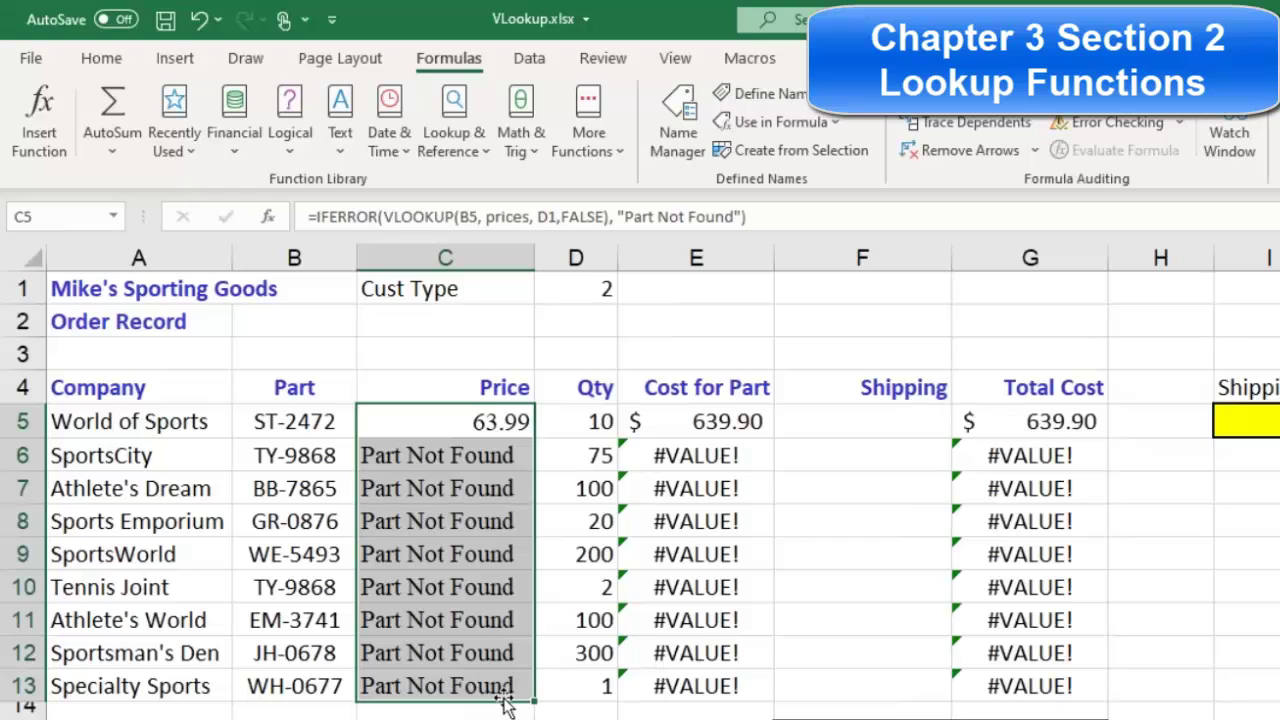
Open the price formula in C5 to check which cell supplies its column index, and close it without changes.
left_click(490, 422)
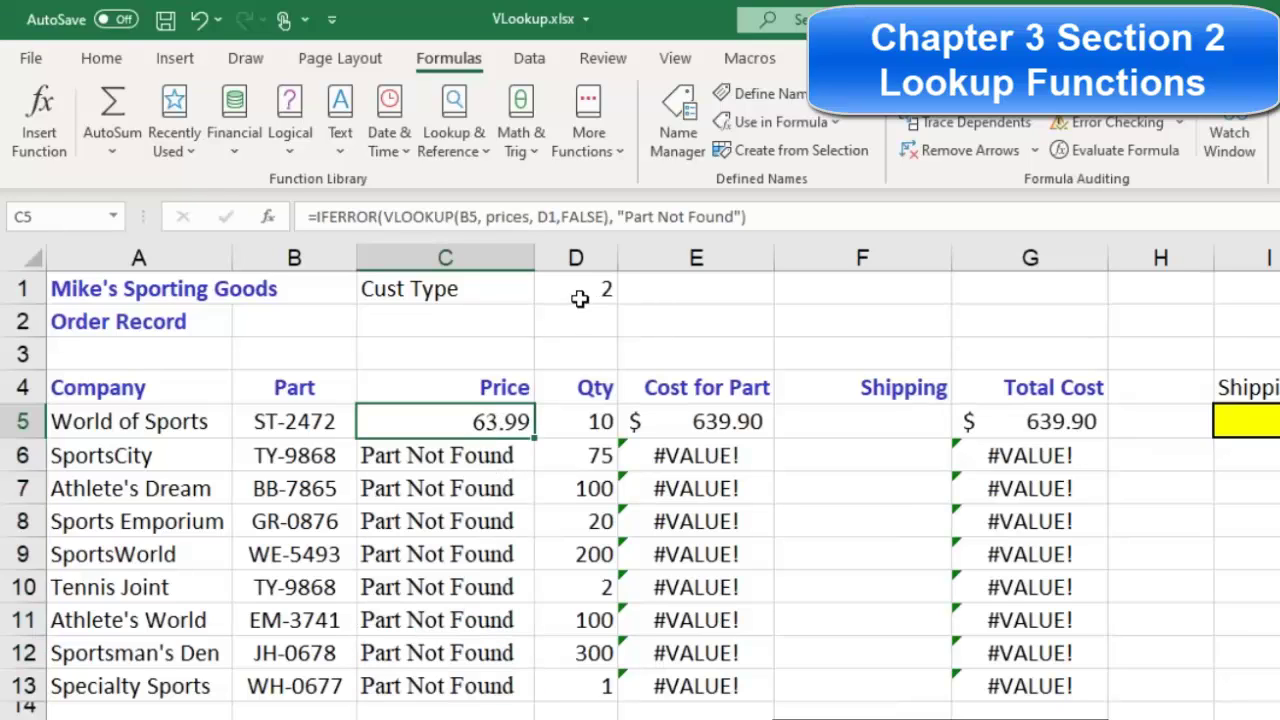
left_click(502, 332)
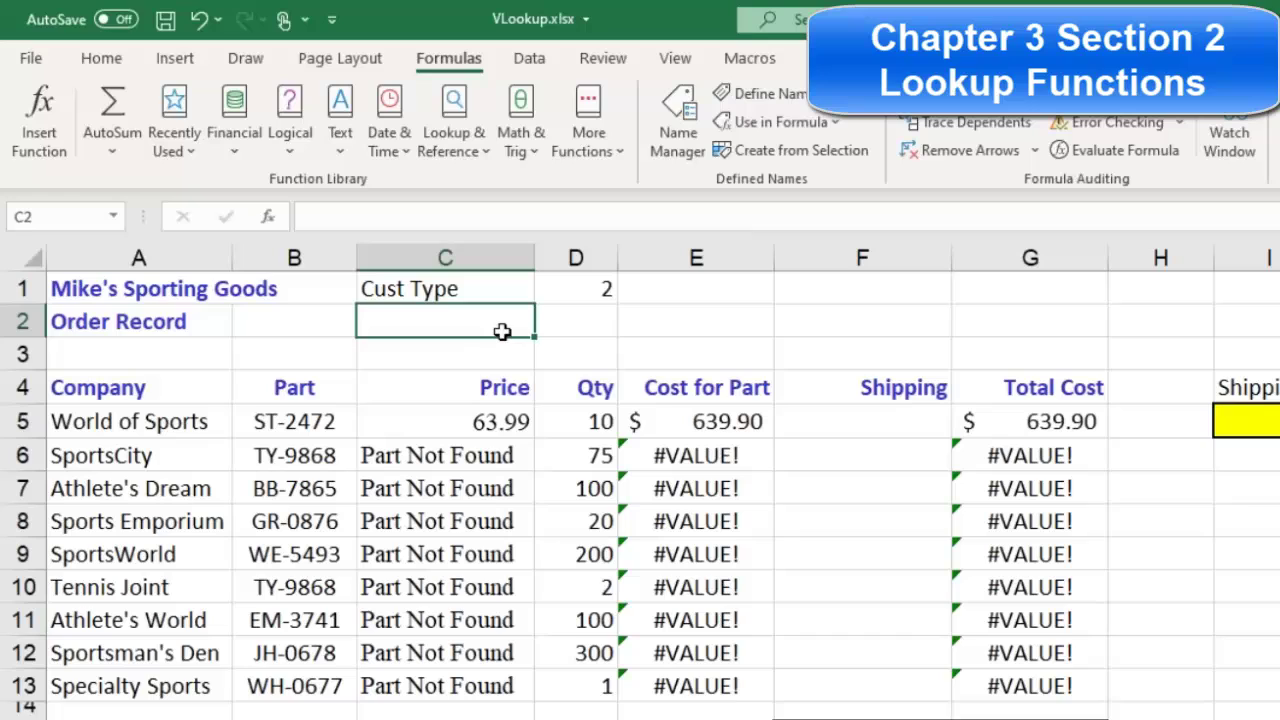
double_click(490, 422)
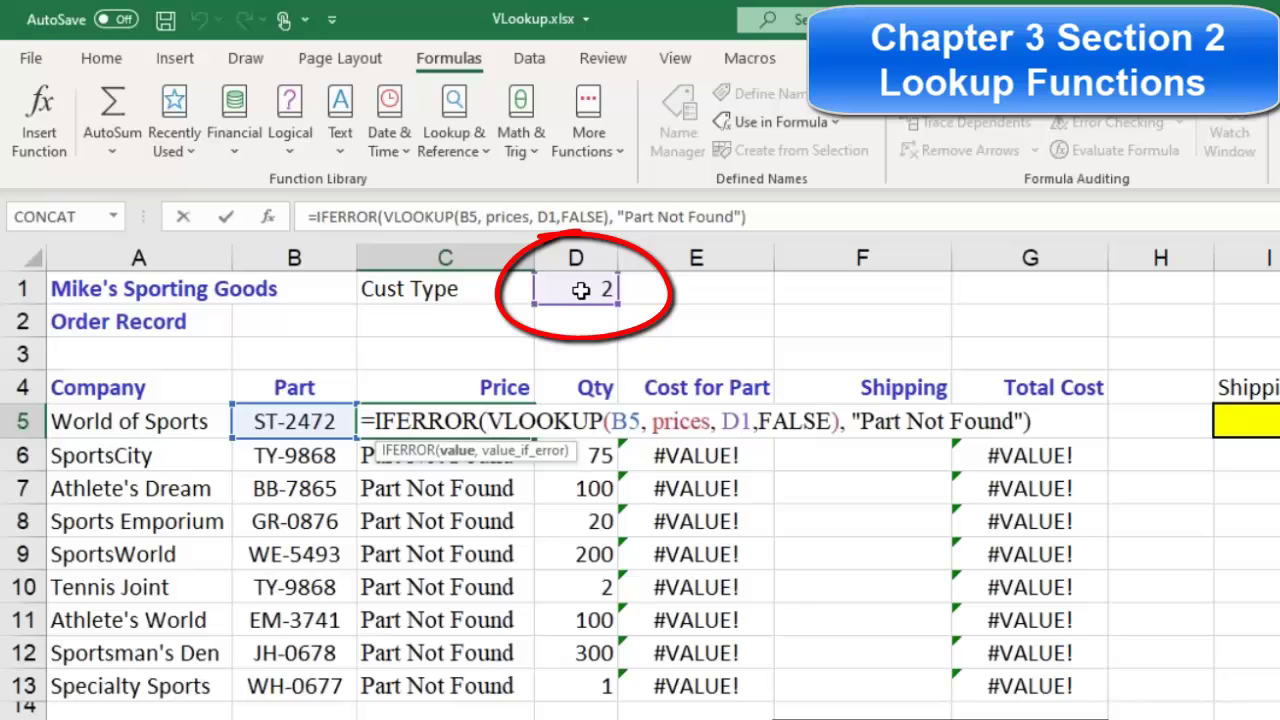
key("ctrl+Return")
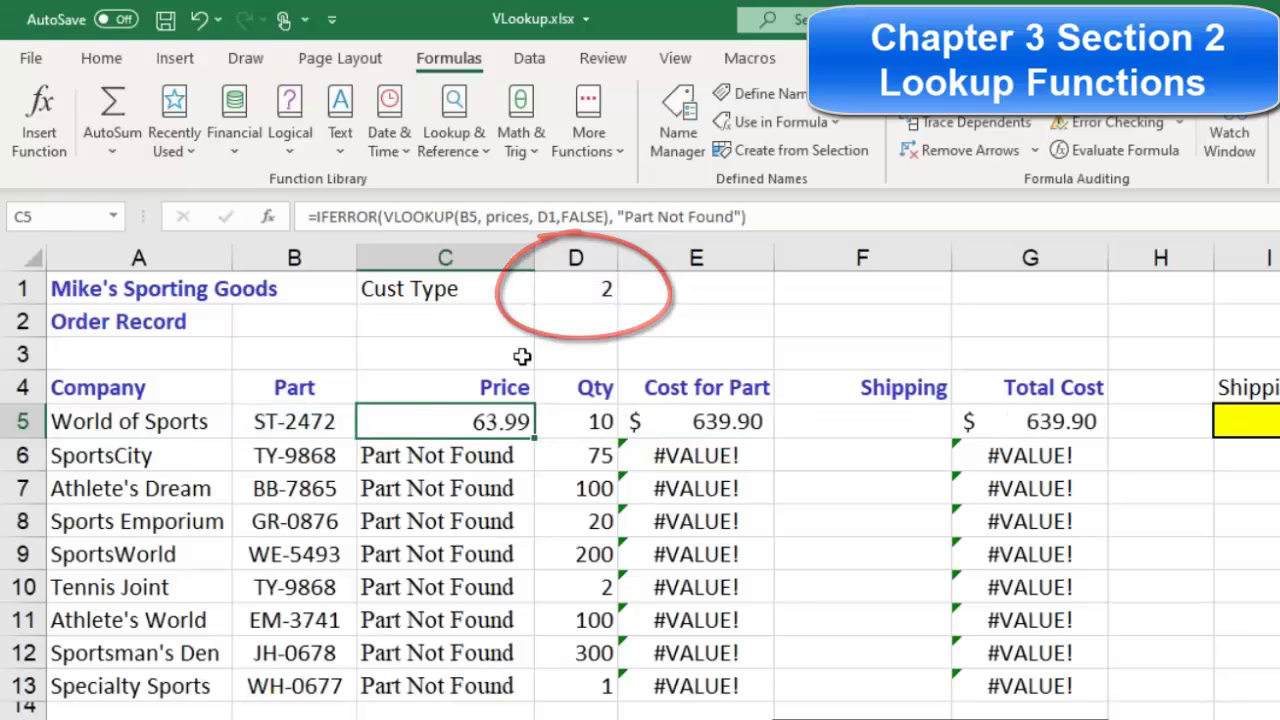
Open the copied price formulas in C6 through C10 one by one to check their column index references, cancelling each edit.
double_click(460, 456)
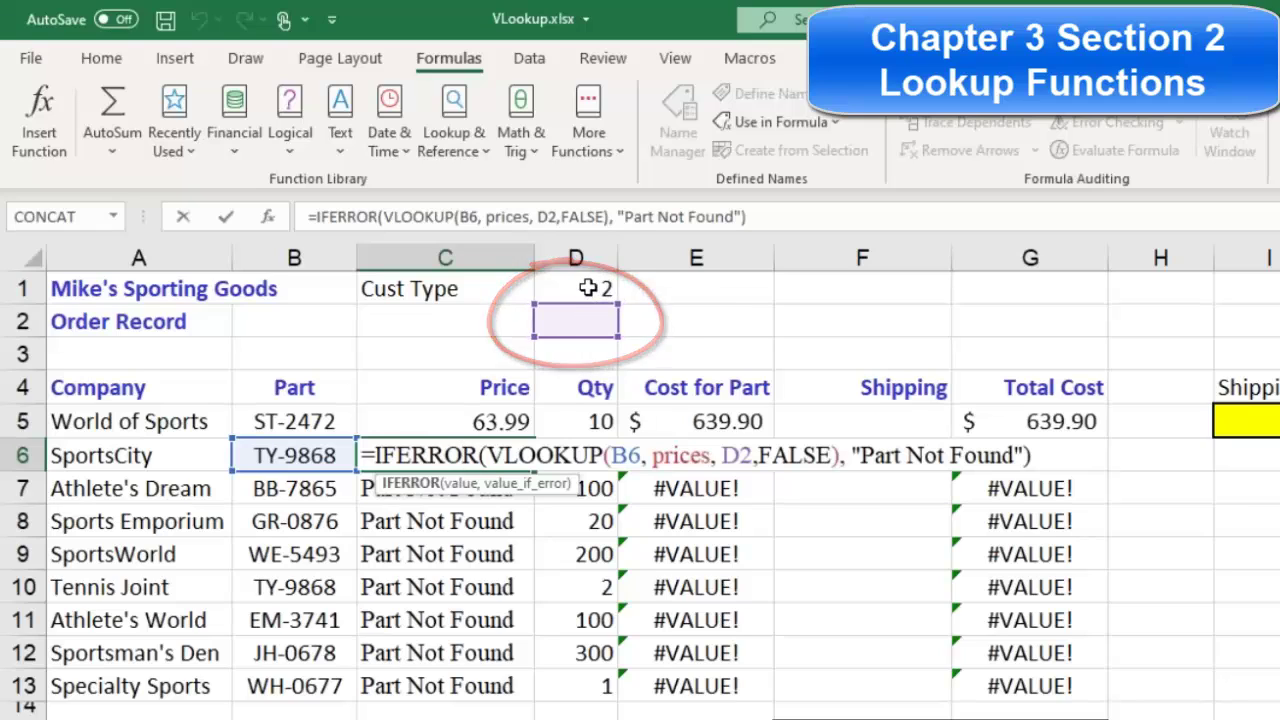
key("Escape")
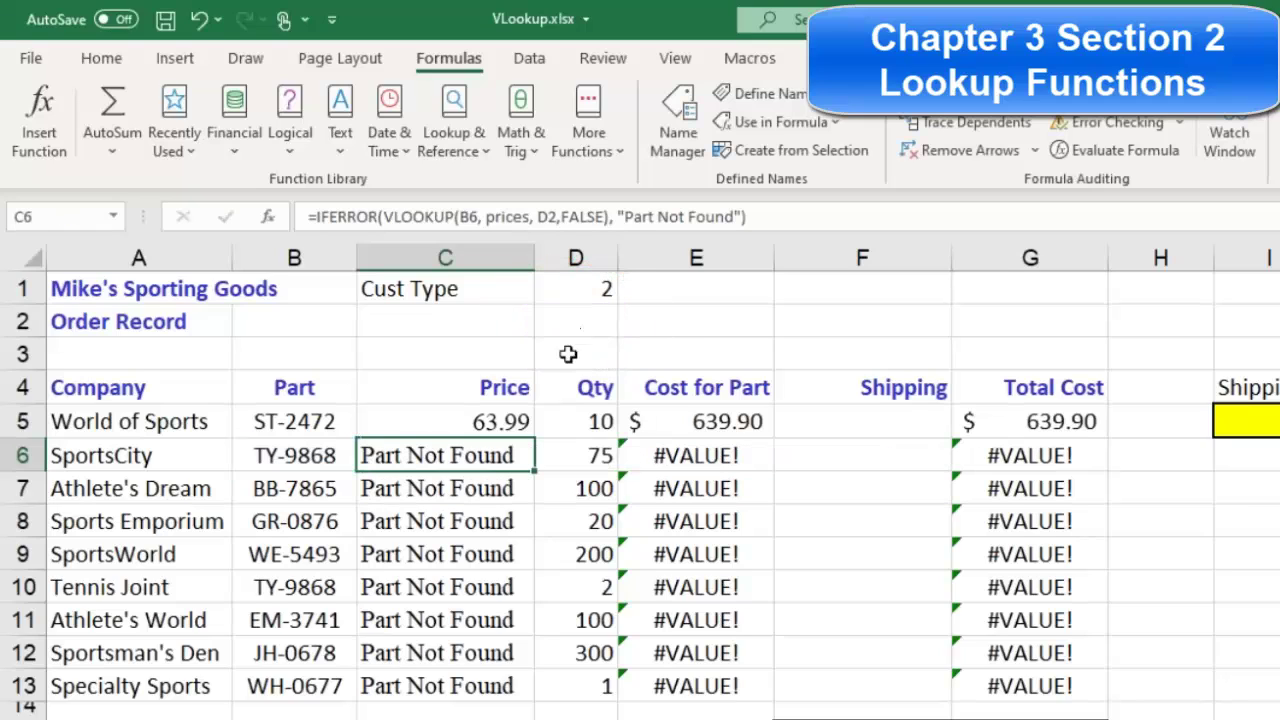
left_click(463, 488)
double_click(463, 488)
key("Escape")
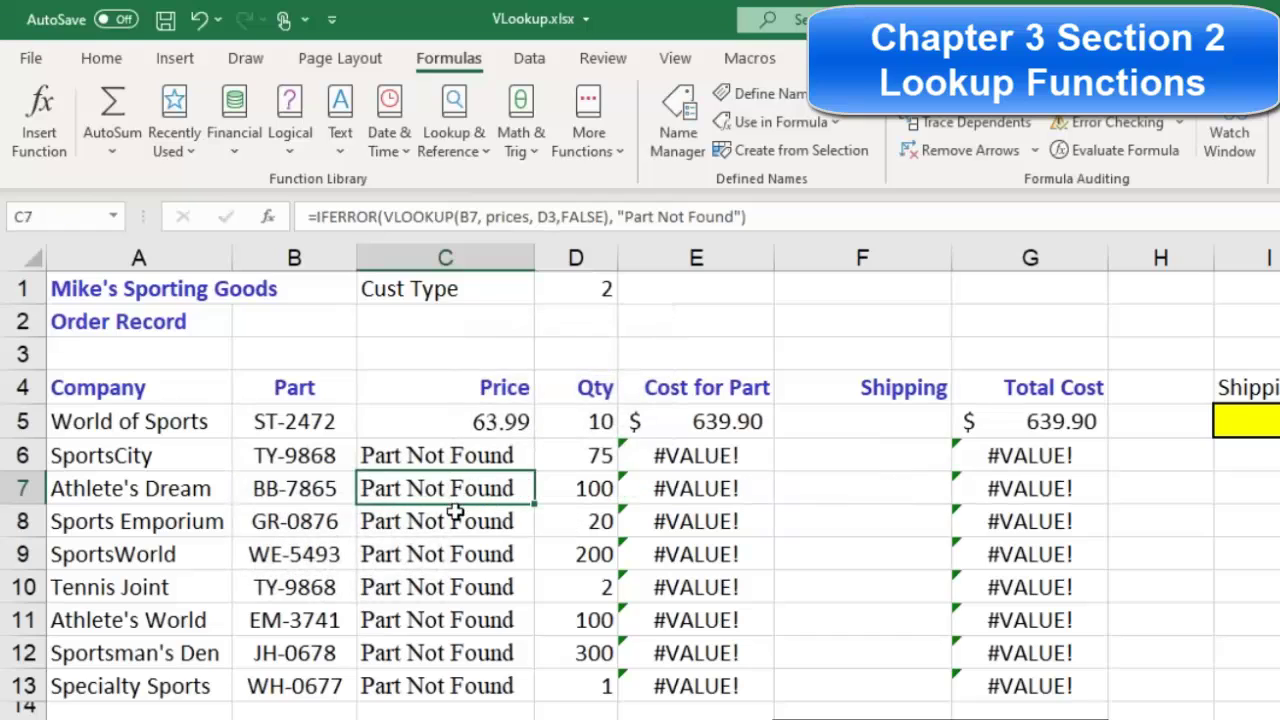
double_click(452, 523)
key("Escape")
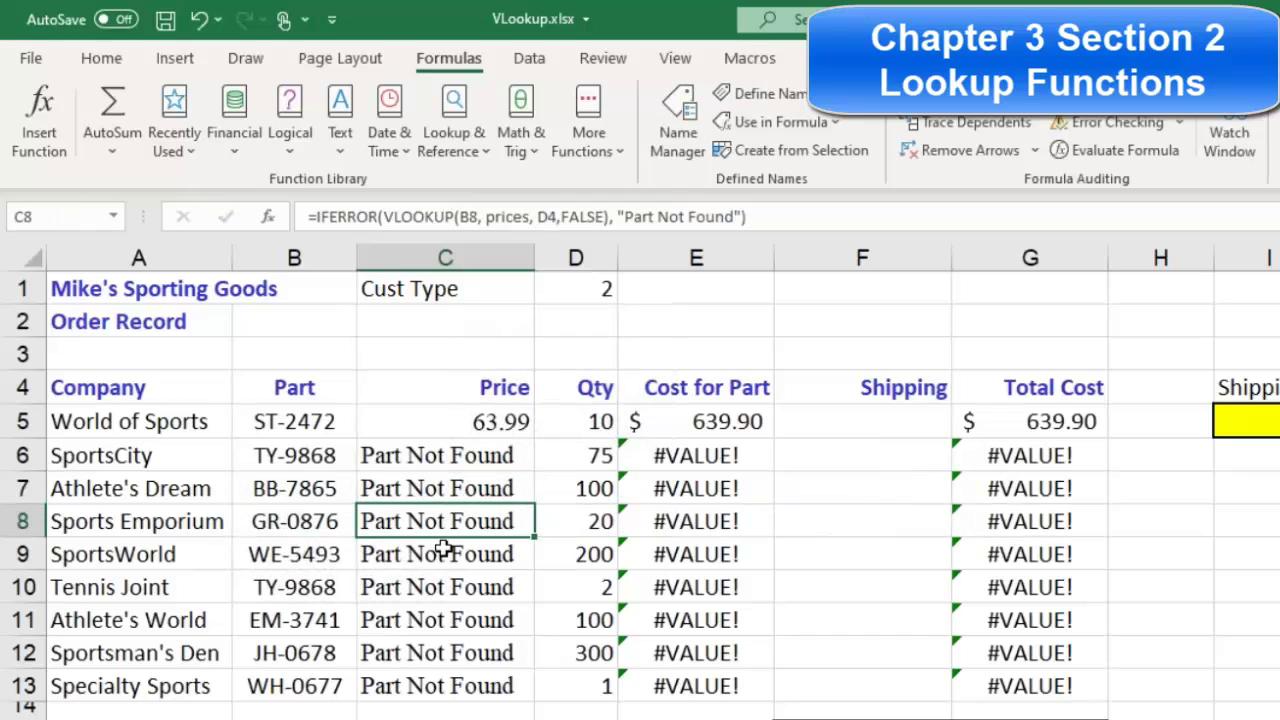
double_click(452, 554)
key("Escape")
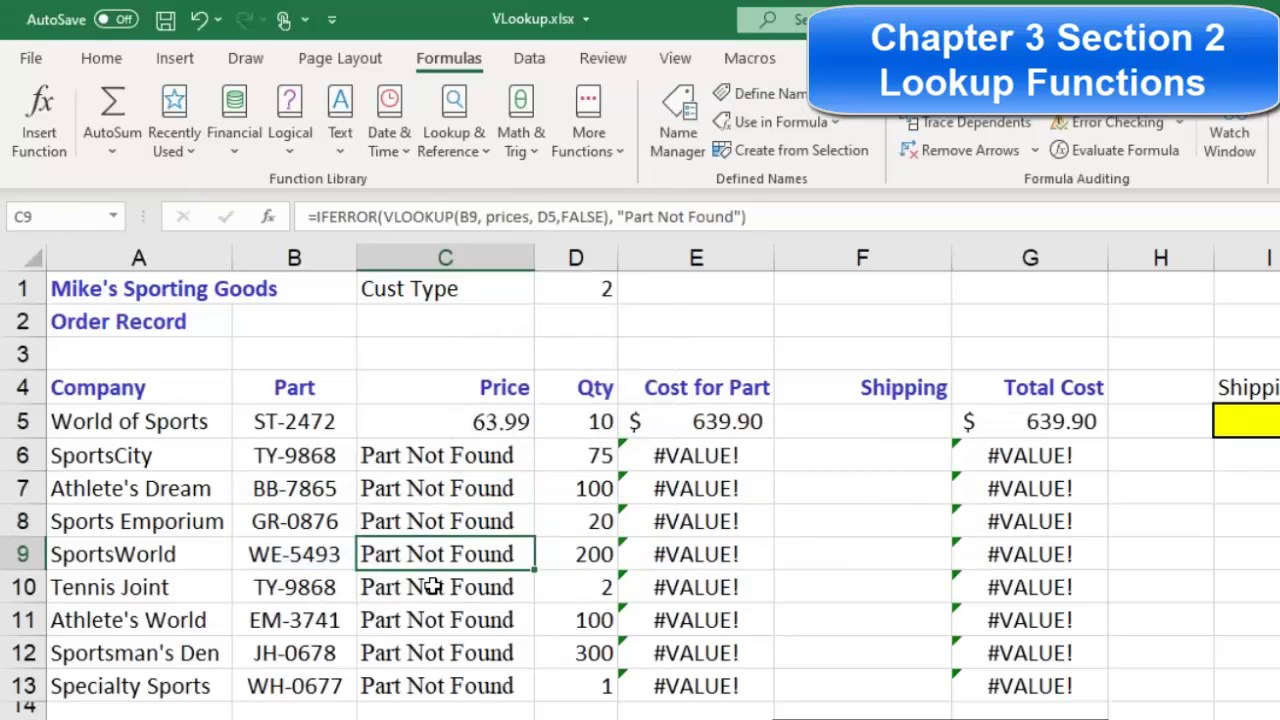
double_click(432, 587)
key("Escape")
left_click(432, 553)
left_click(455, 427)
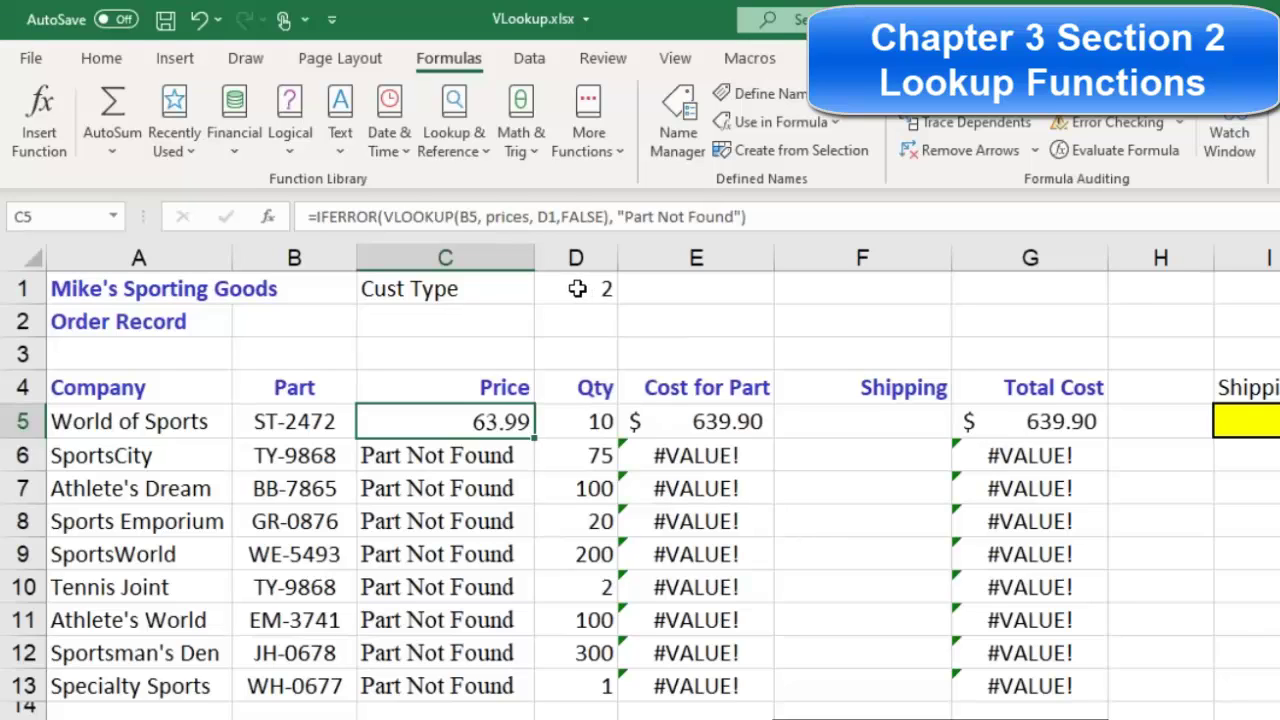
left_click(486, 460)
left_click(482, 418)
left_click(505, 386)
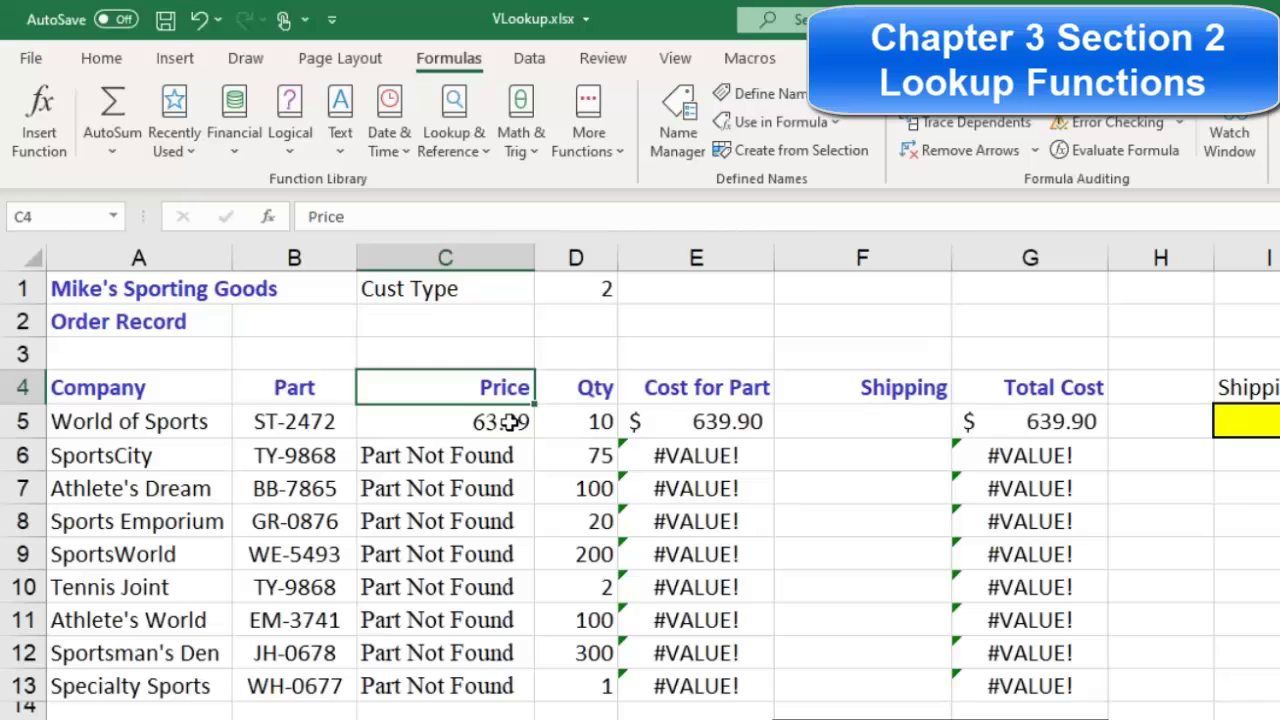
Make the column index reference in C5's price formula absolute as $D$1 and fill the formula down through C13.
double_click(510, 422)
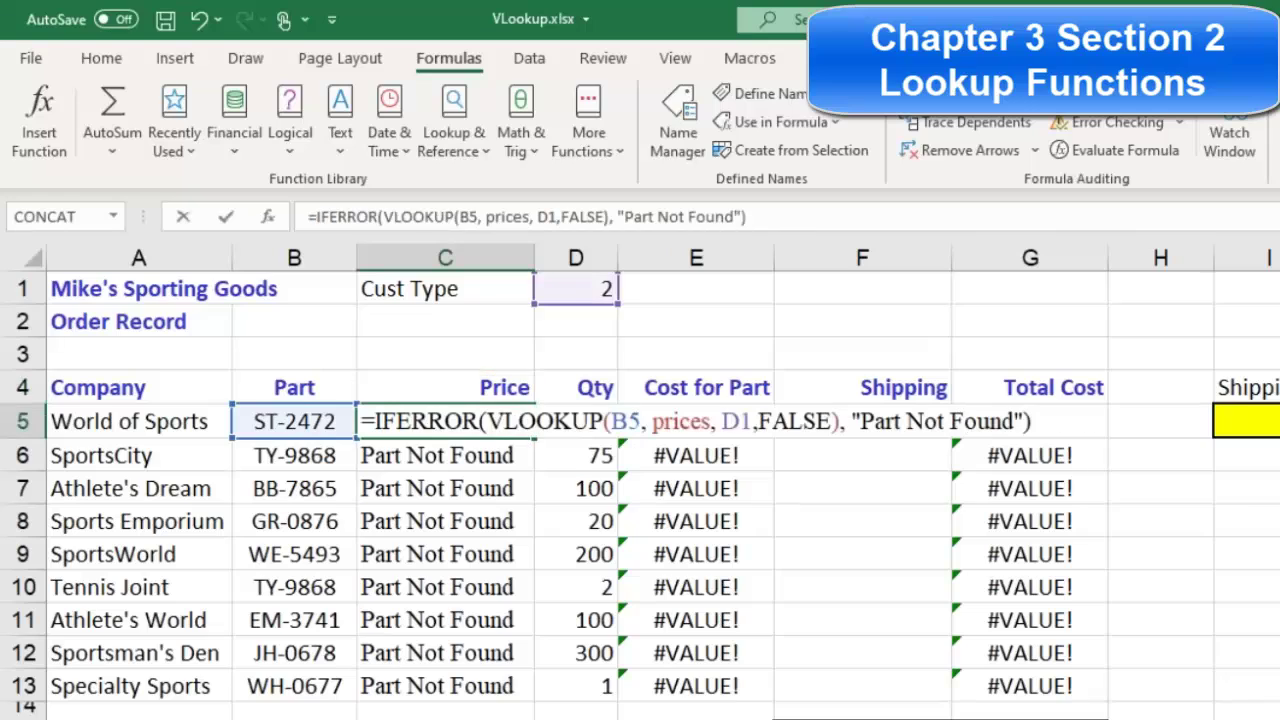
left_click(733, 420)
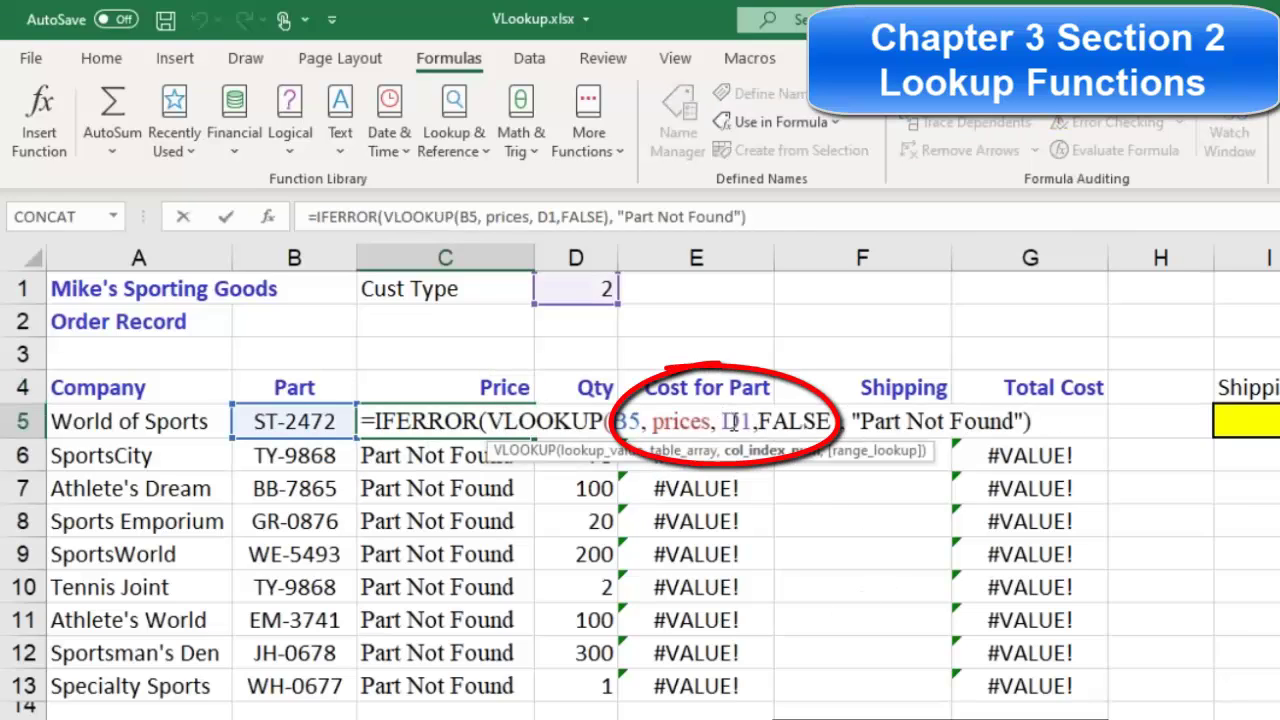
type("$")
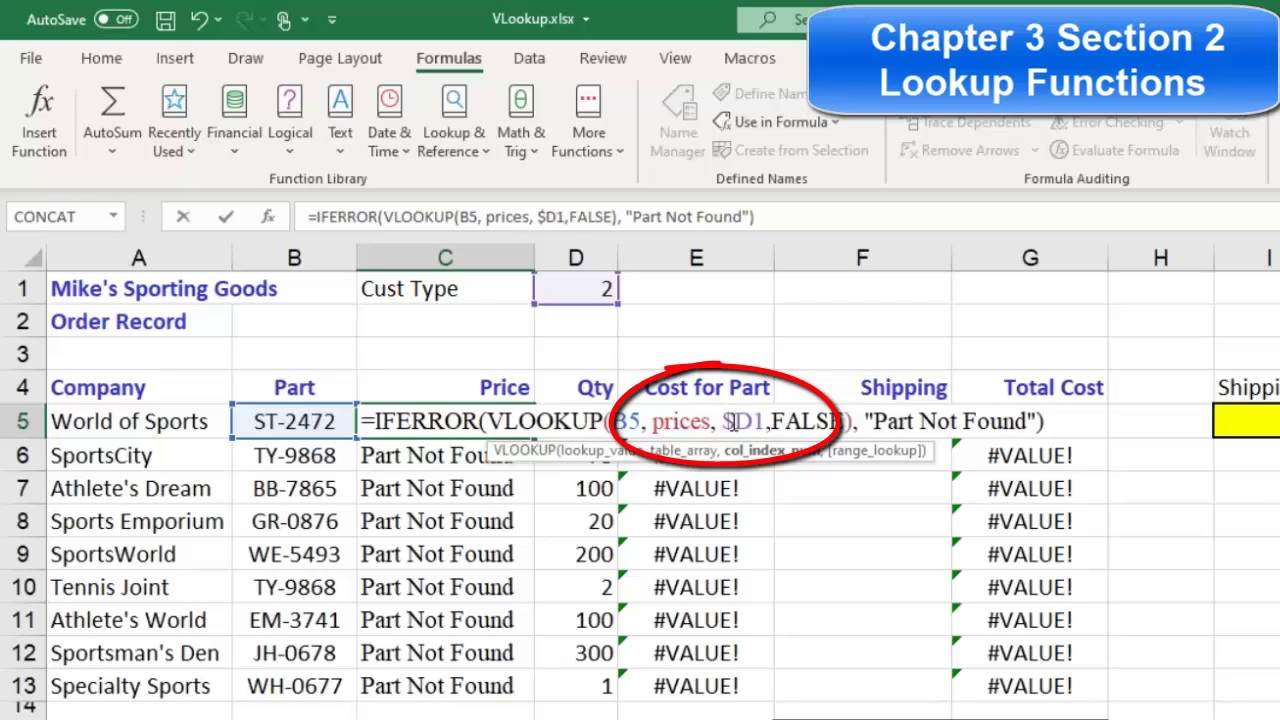
key("Right")
type("$")
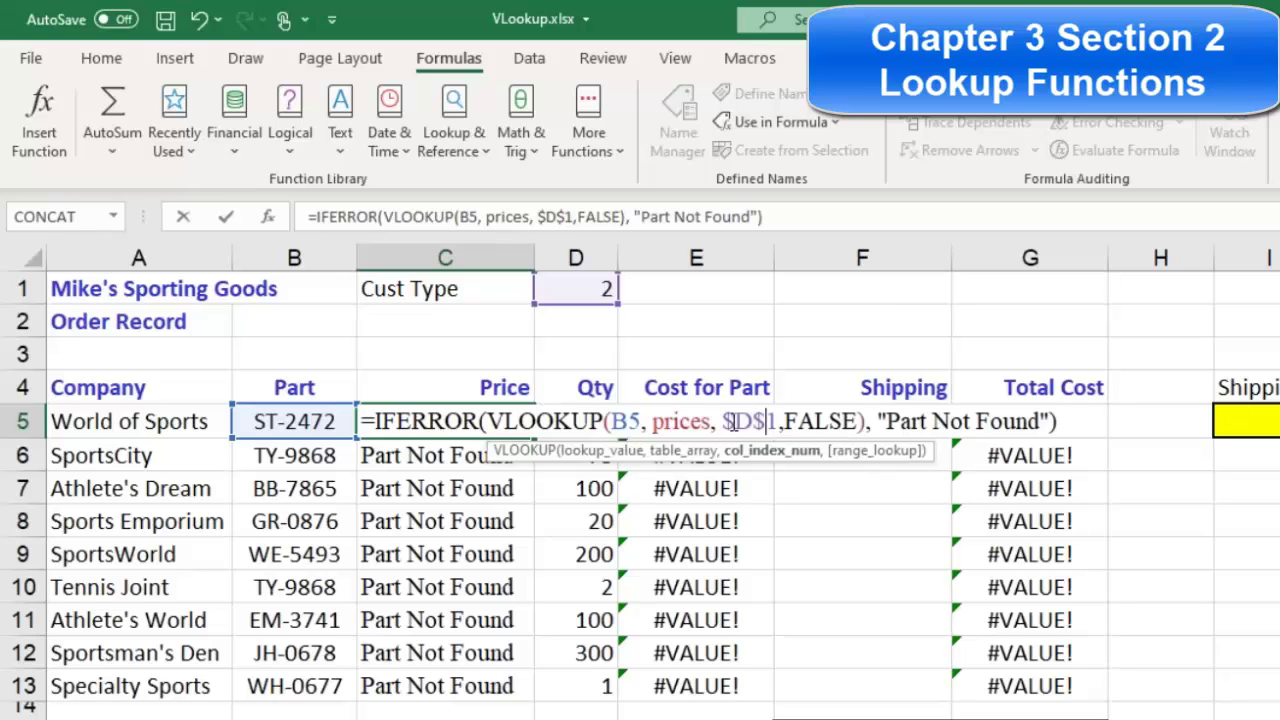
key("Return")
left_click(516, 427)
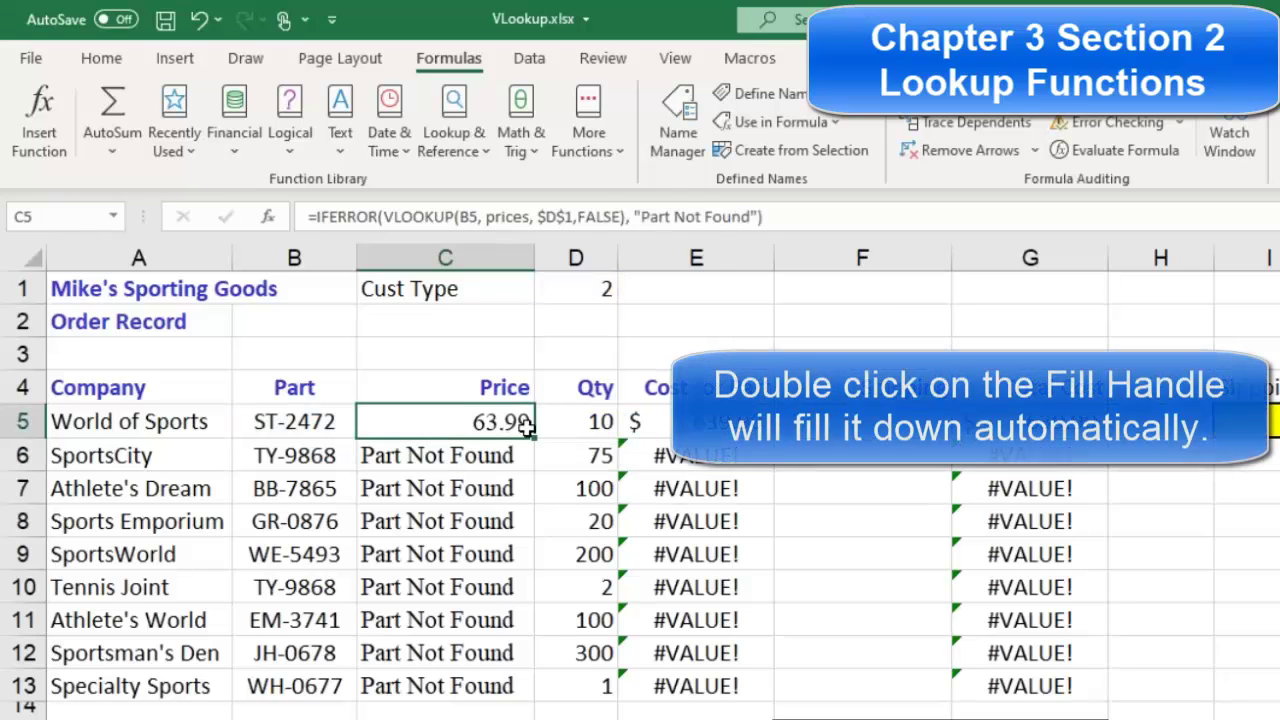
double_click(535, 438)
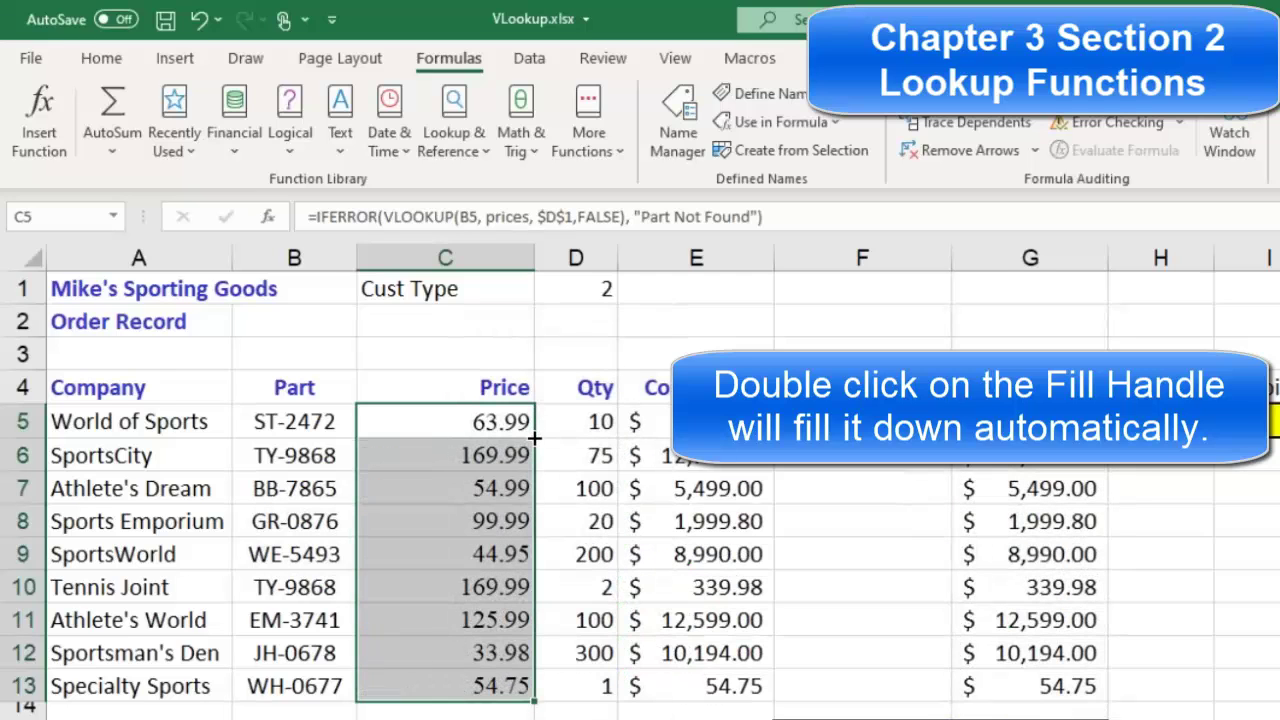
Open the copied price formulas in C7, C9 and C6 to check their column index references, cancelling each edit.
left_click(490, 482)
double_click(488, 486)
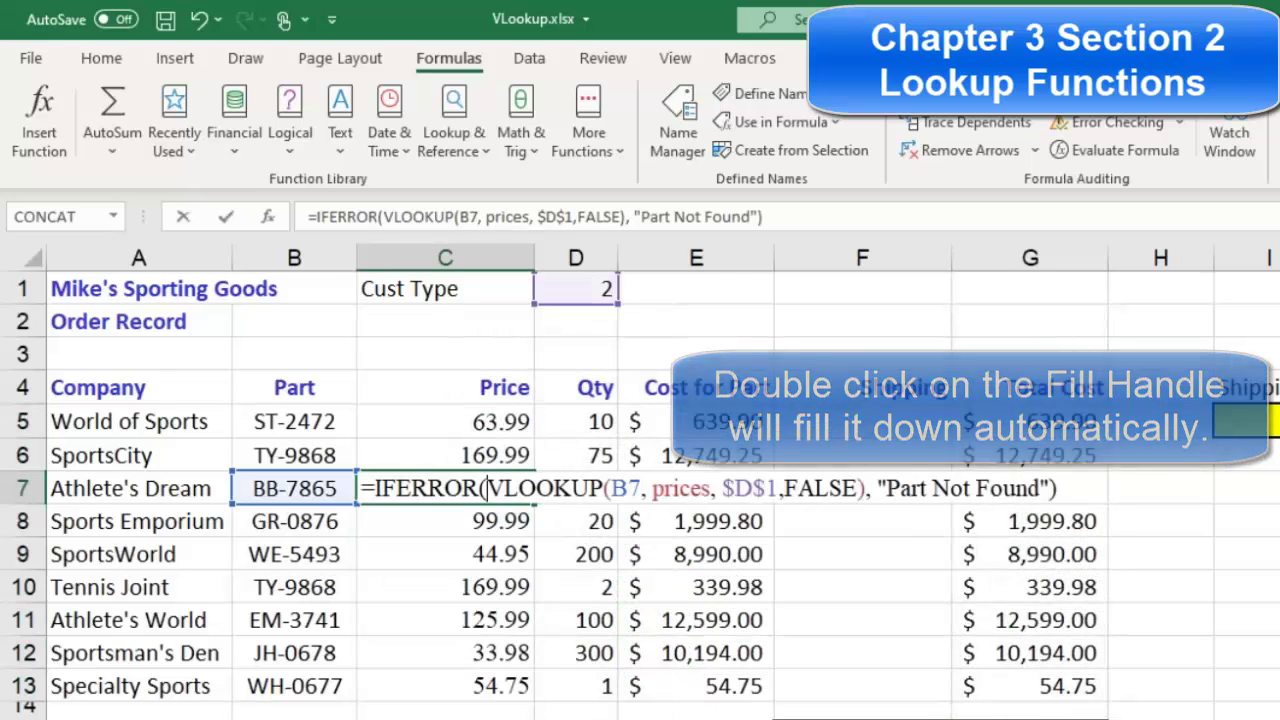
key("Escape")
left_click(497, 554)
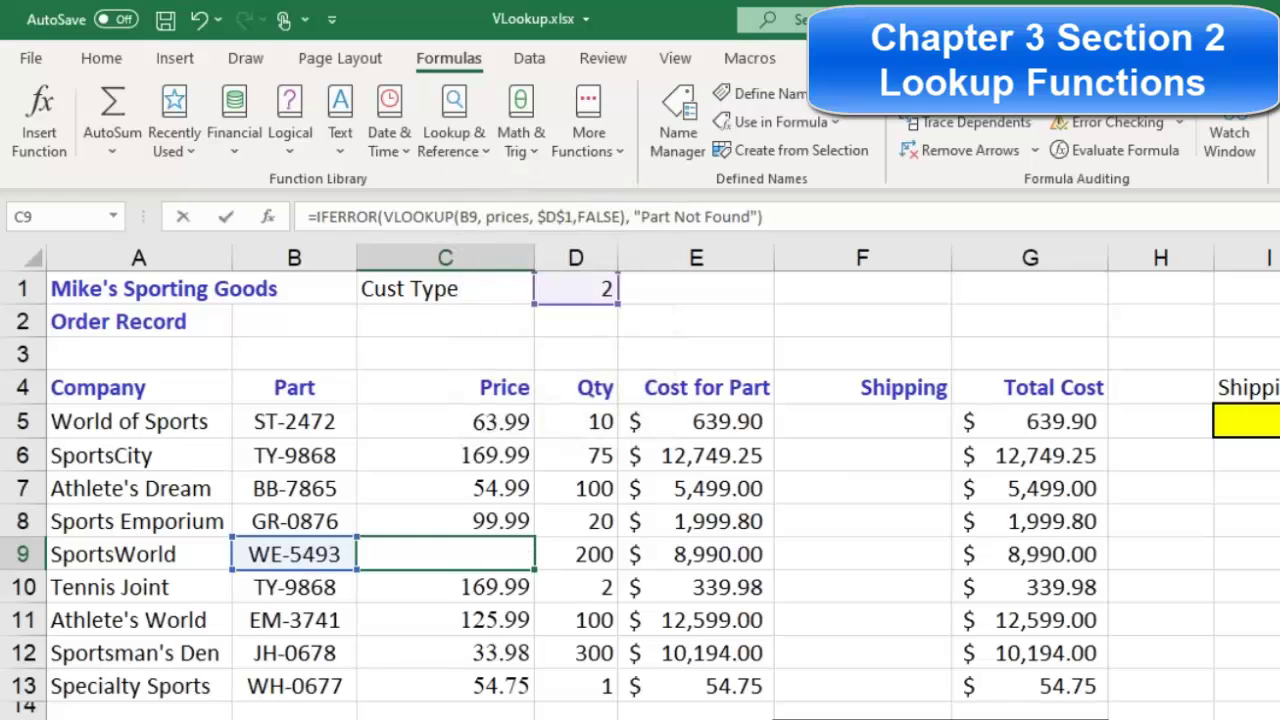
double_click(497, 554)
key("Escape")
key("ctrl+Up")
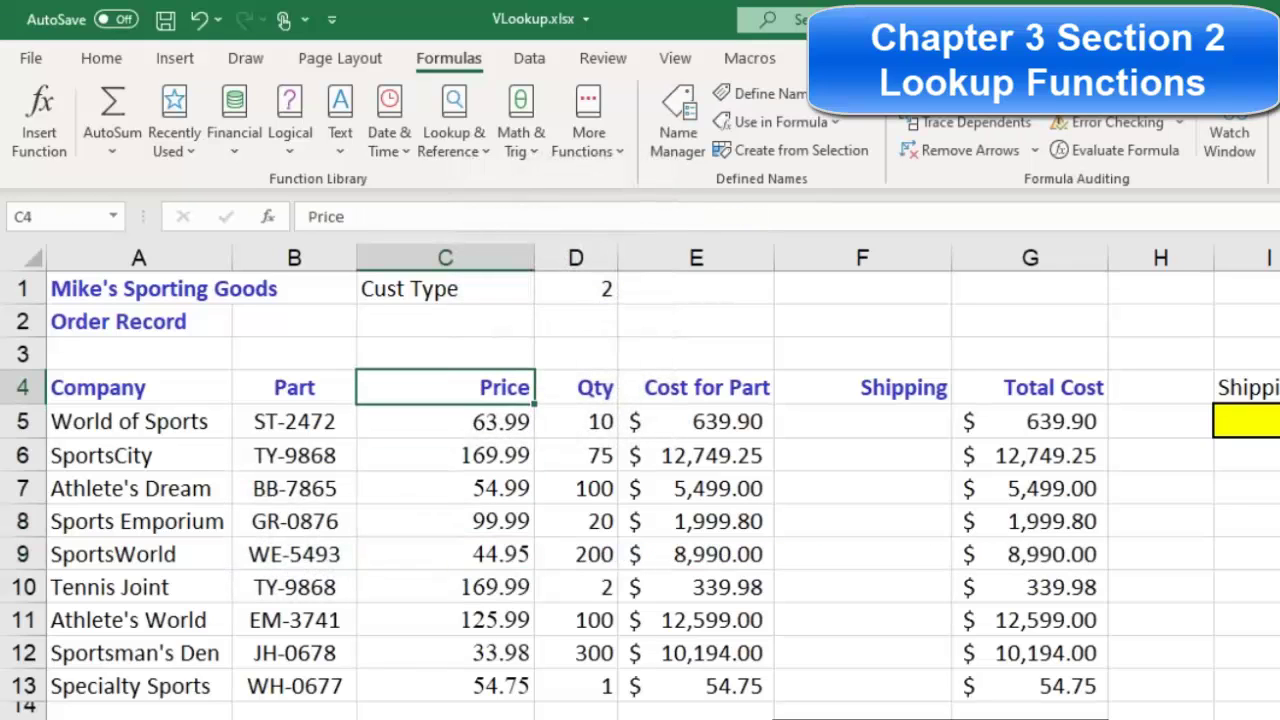
double_click(475, 455)
key("Escape")
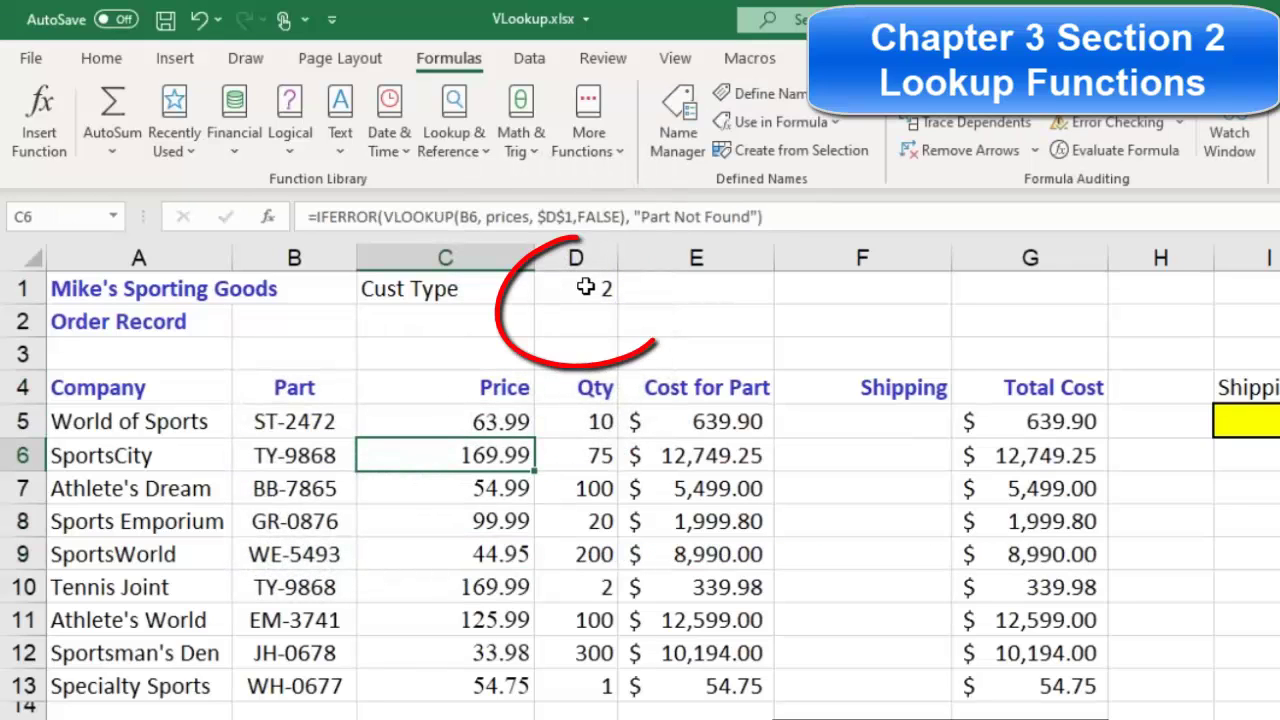
Test the filled prices by switching the customer type in D1 to 3 and back to 2.
left_click(592, 290)
type("3")
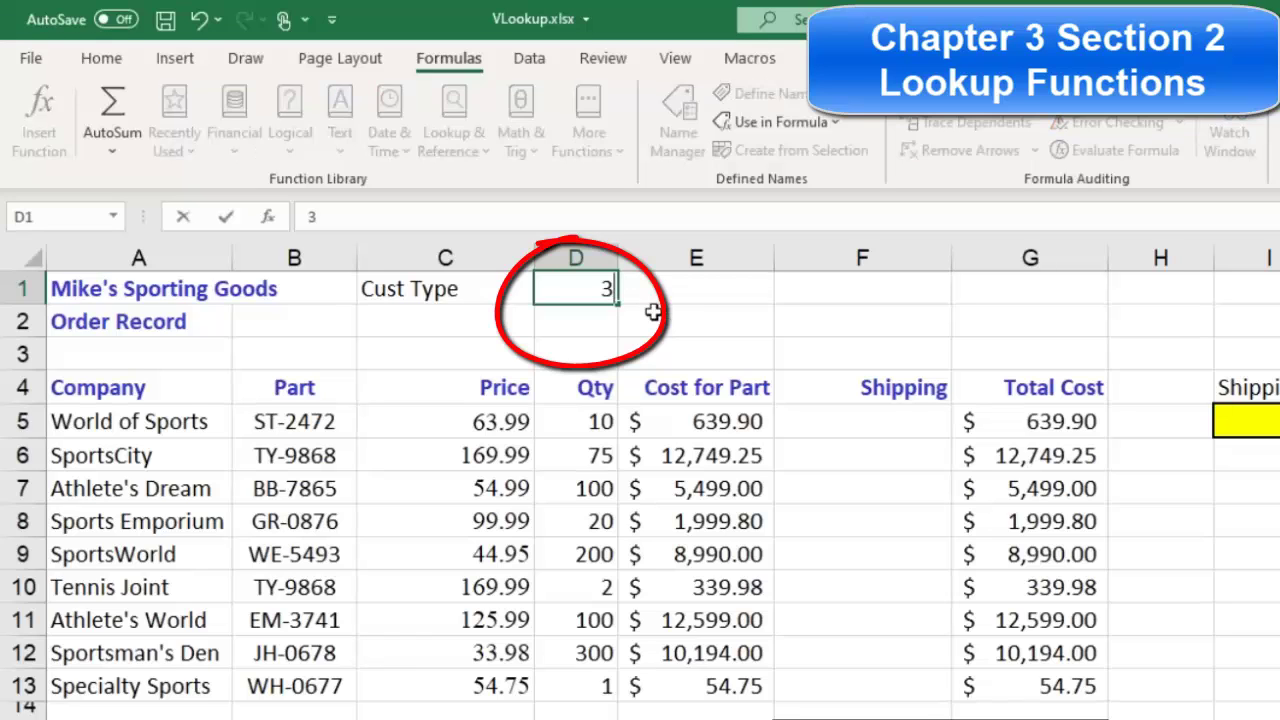
key("Return")
left_click(571, 285)
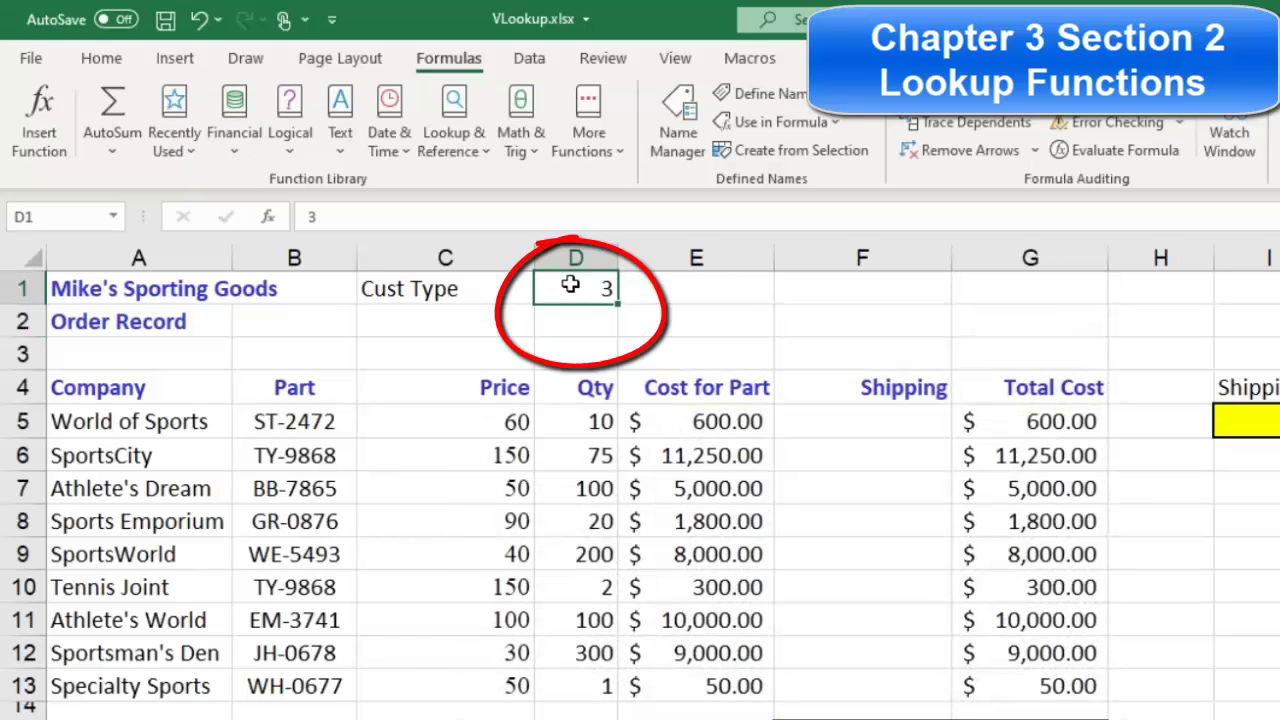
type("2")
key("Return")
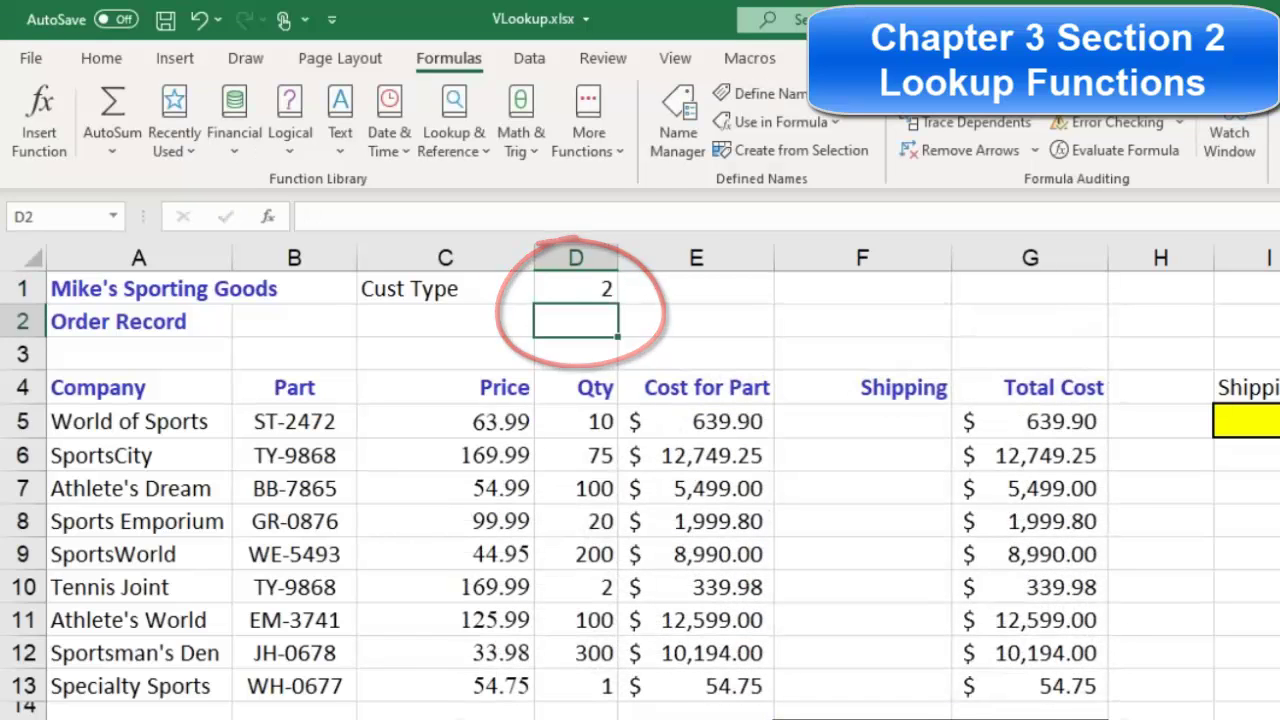
Open the price formula in C5 twice to review its IFERROR and VLOOKUP arguments, closing it without changes.
double_click(496, 421)
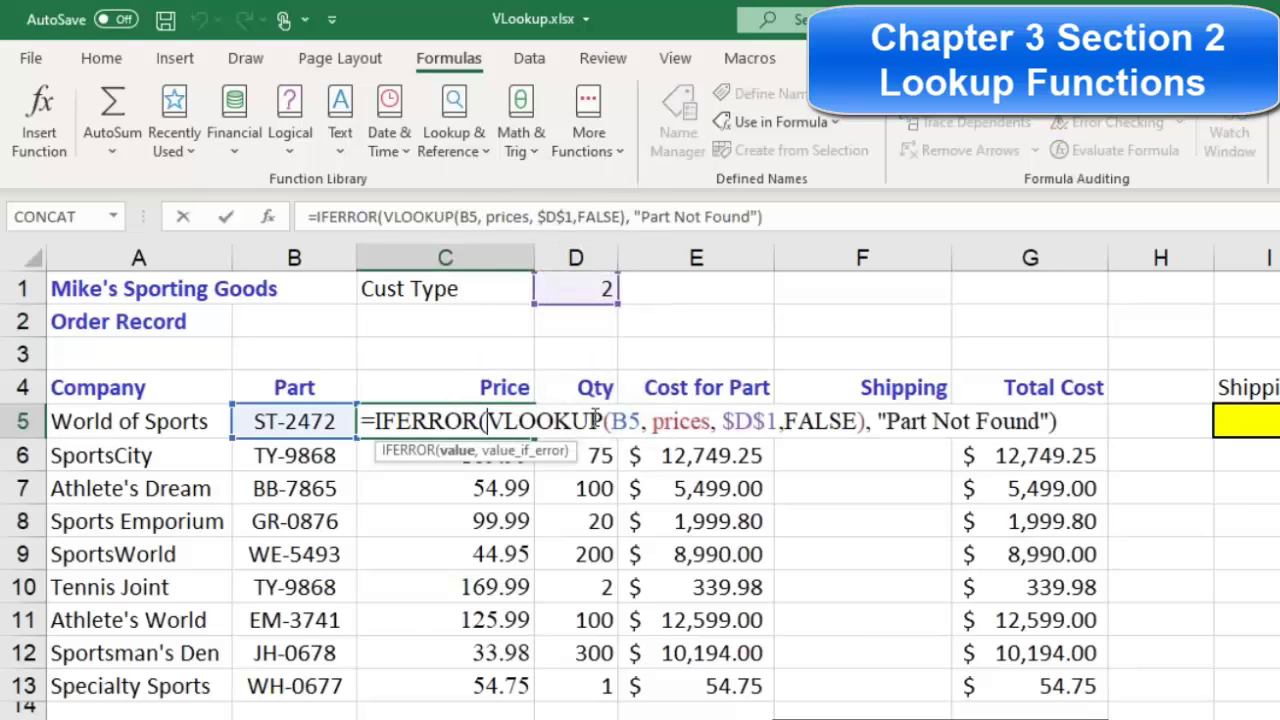
left_click(1078, 420)
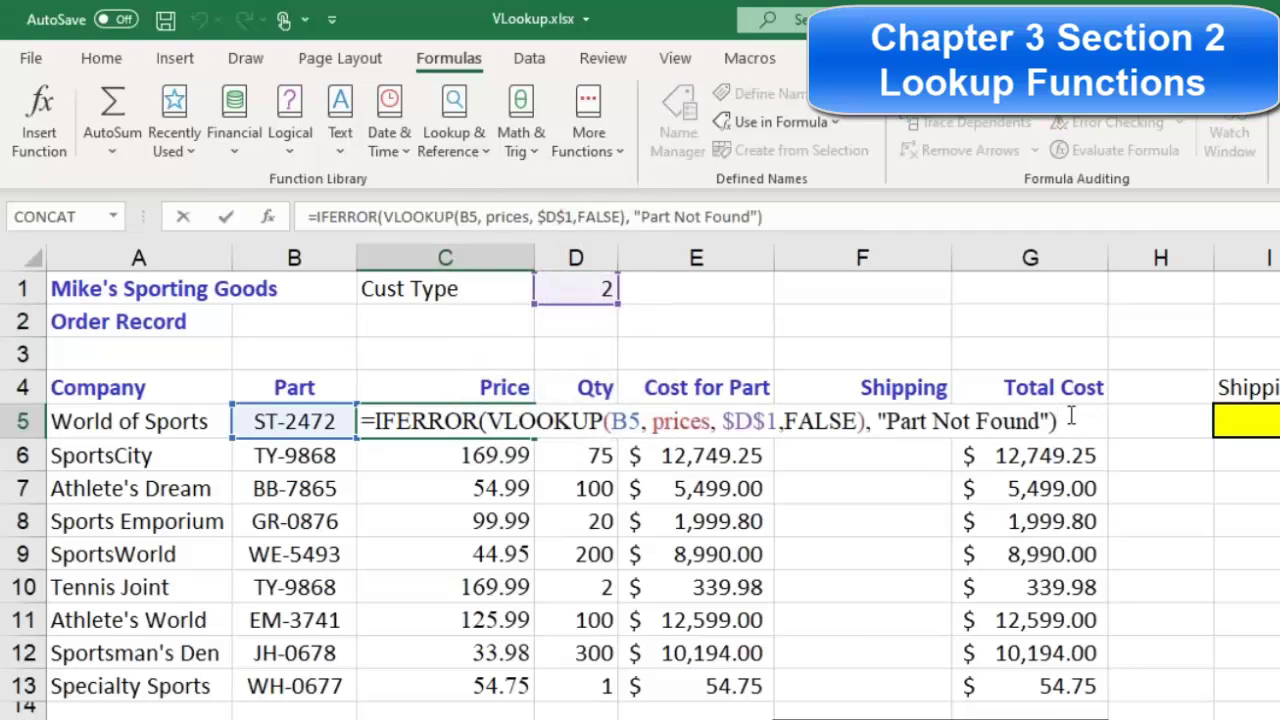
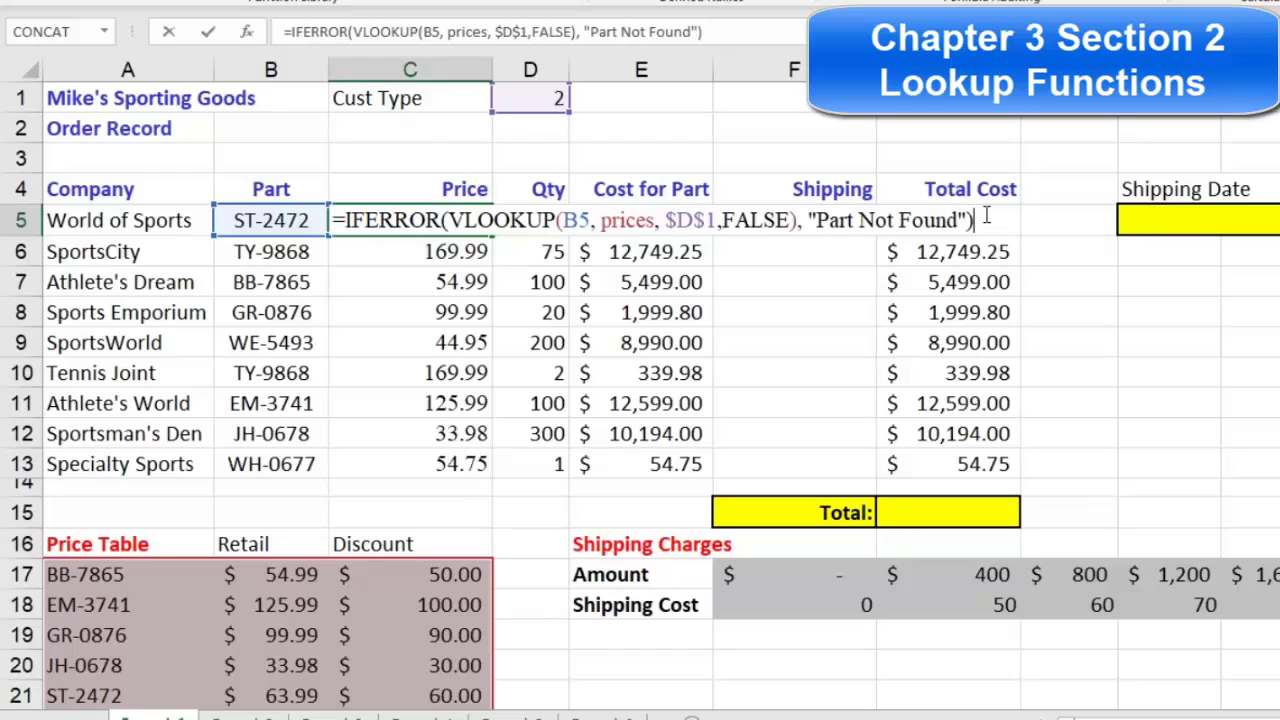
key("Return")
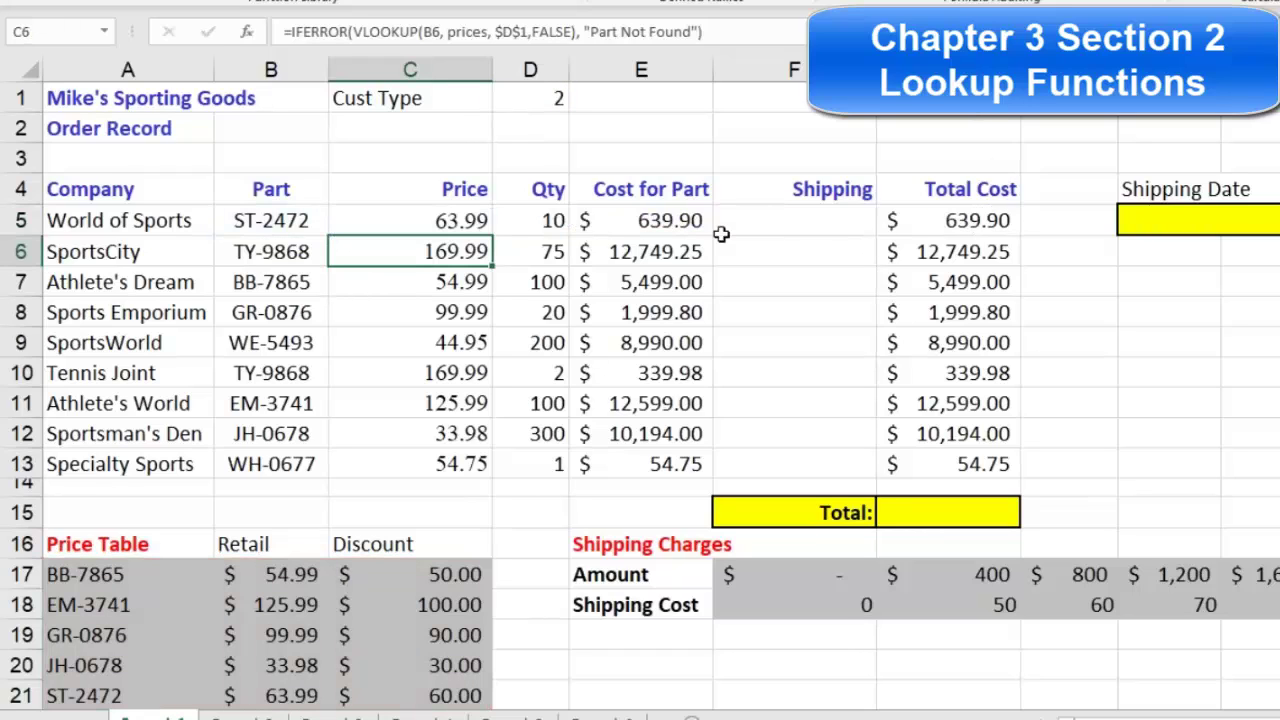
left_click(460, 224)
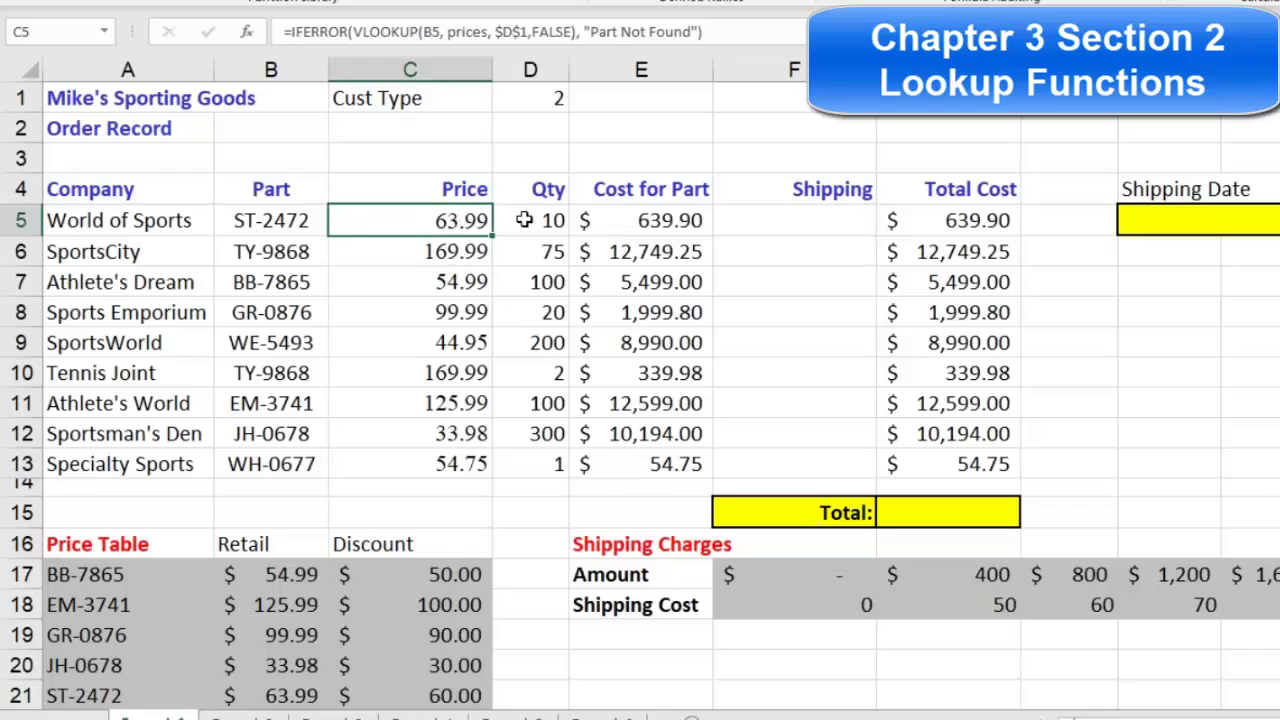
double_click(455, 220)
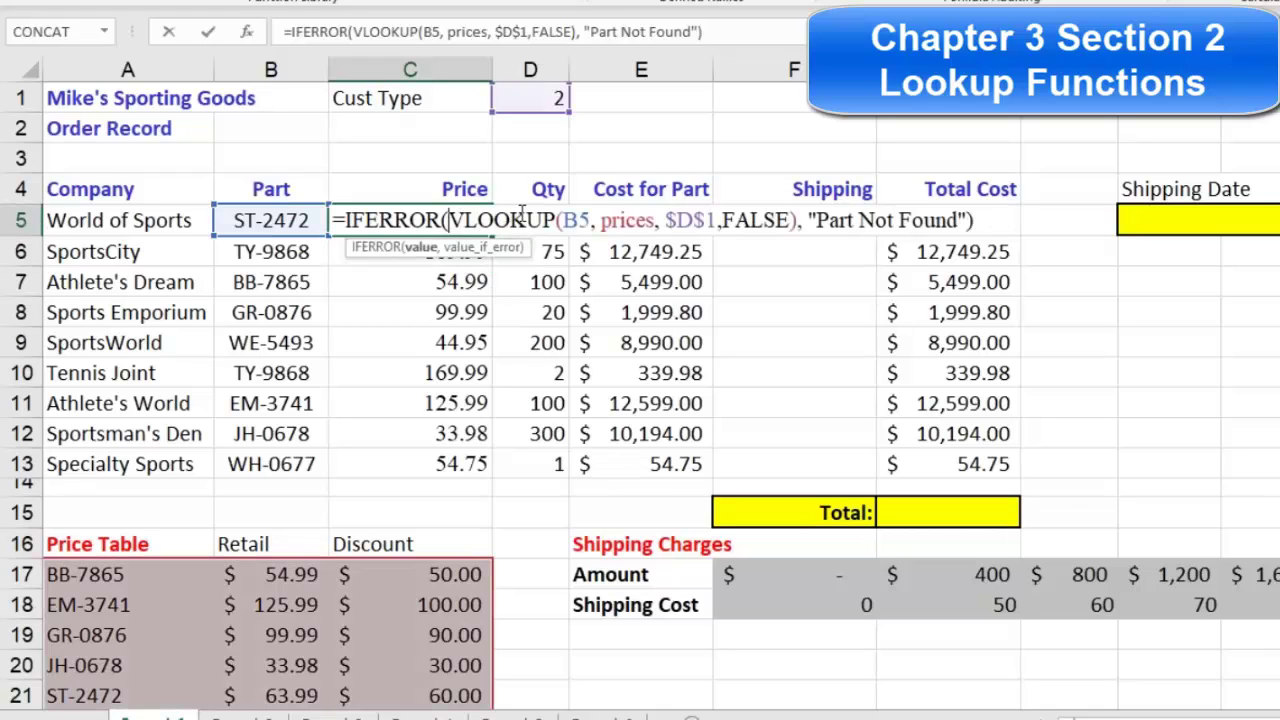
left_click(986, 218)
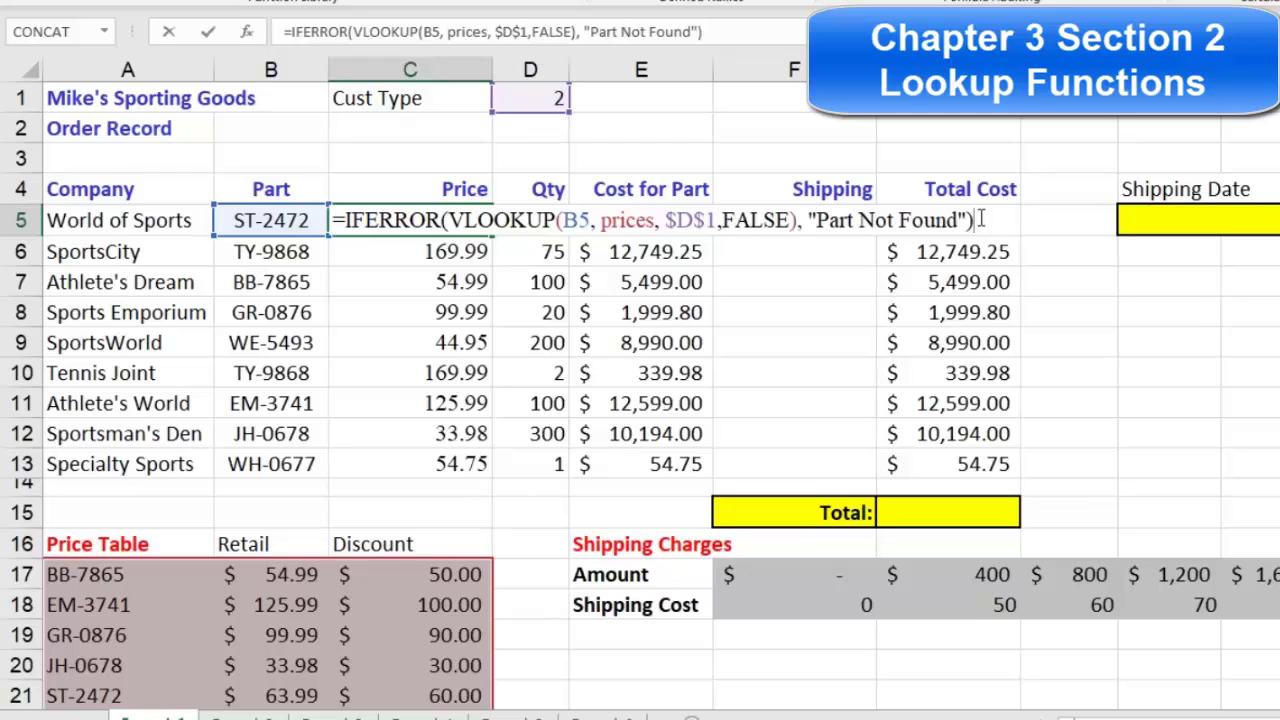
key("Return")
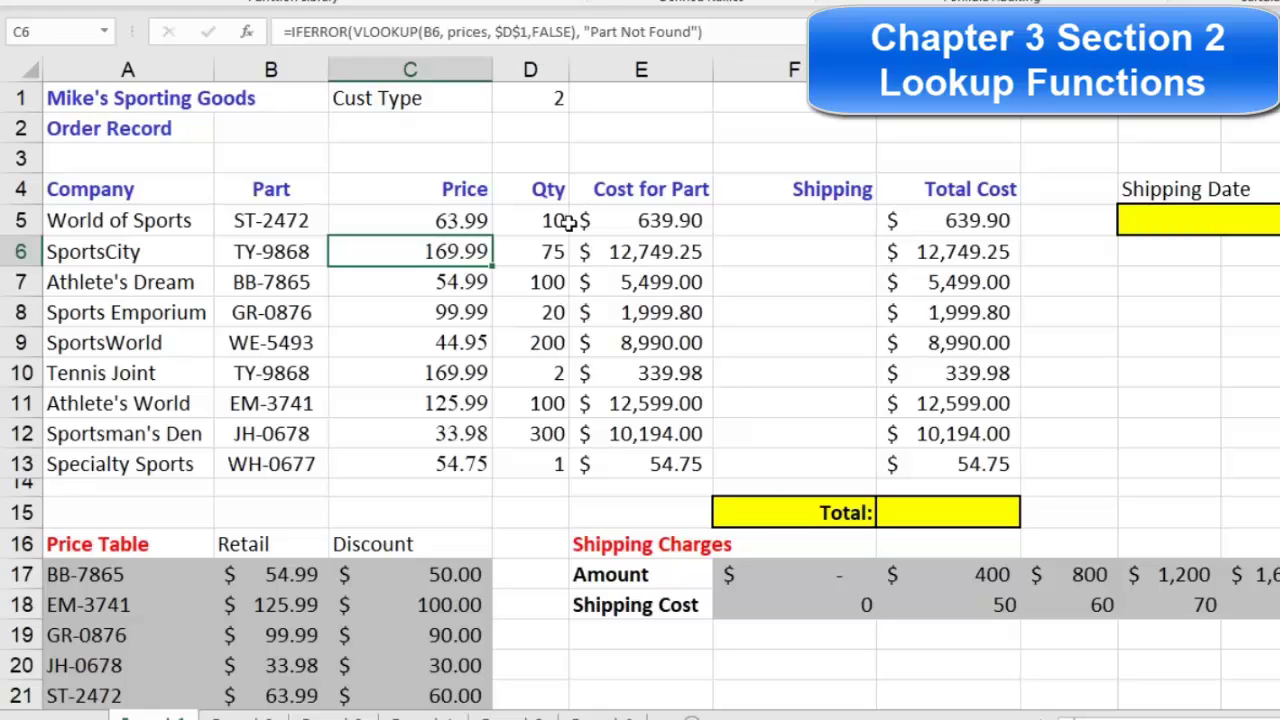
Switch the customer type in D1 to 3, back to 2 and again to 3 to compare discount and retail prices.
left_click(553, 97)
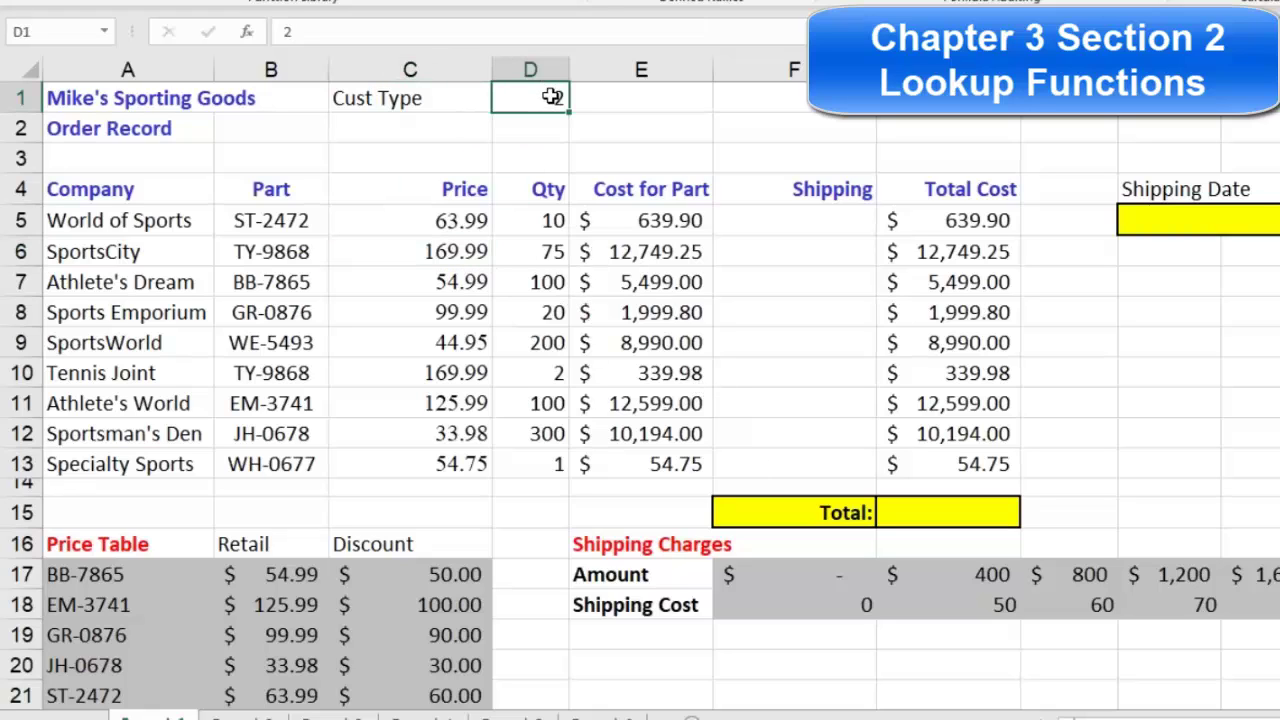
type("3")
key("Return")
key("Up")
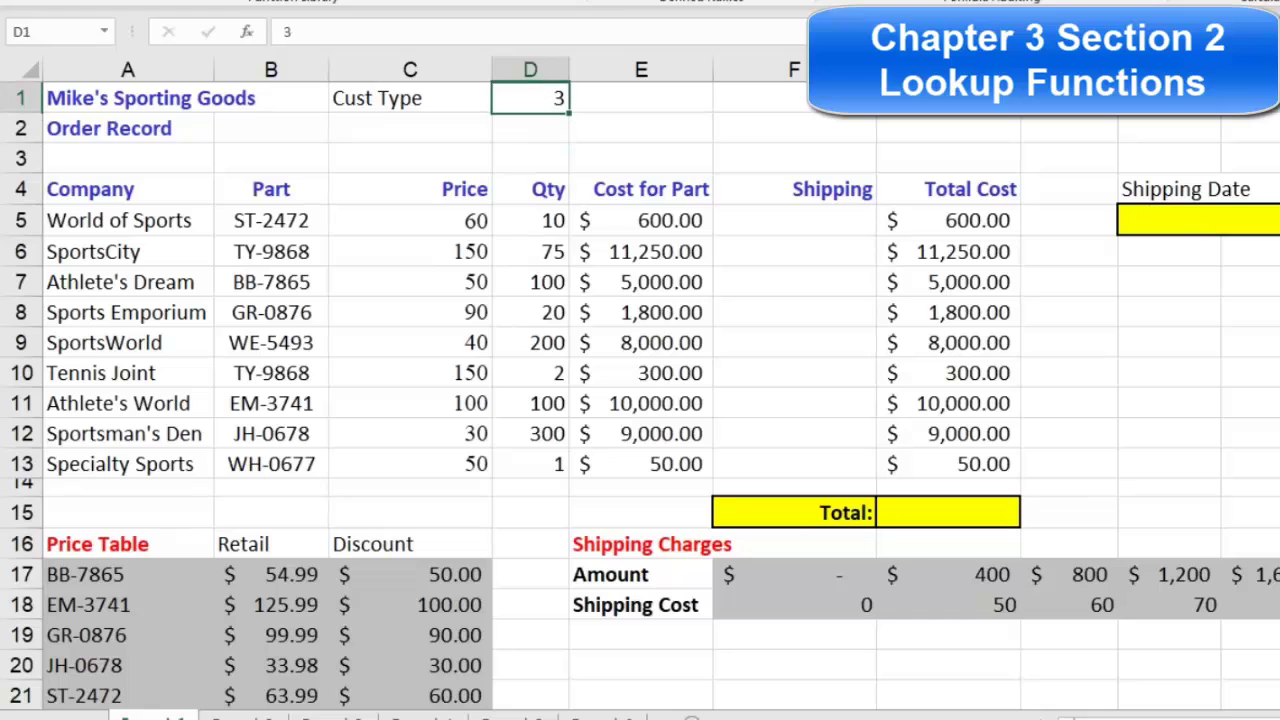
type("2")
key("Return")
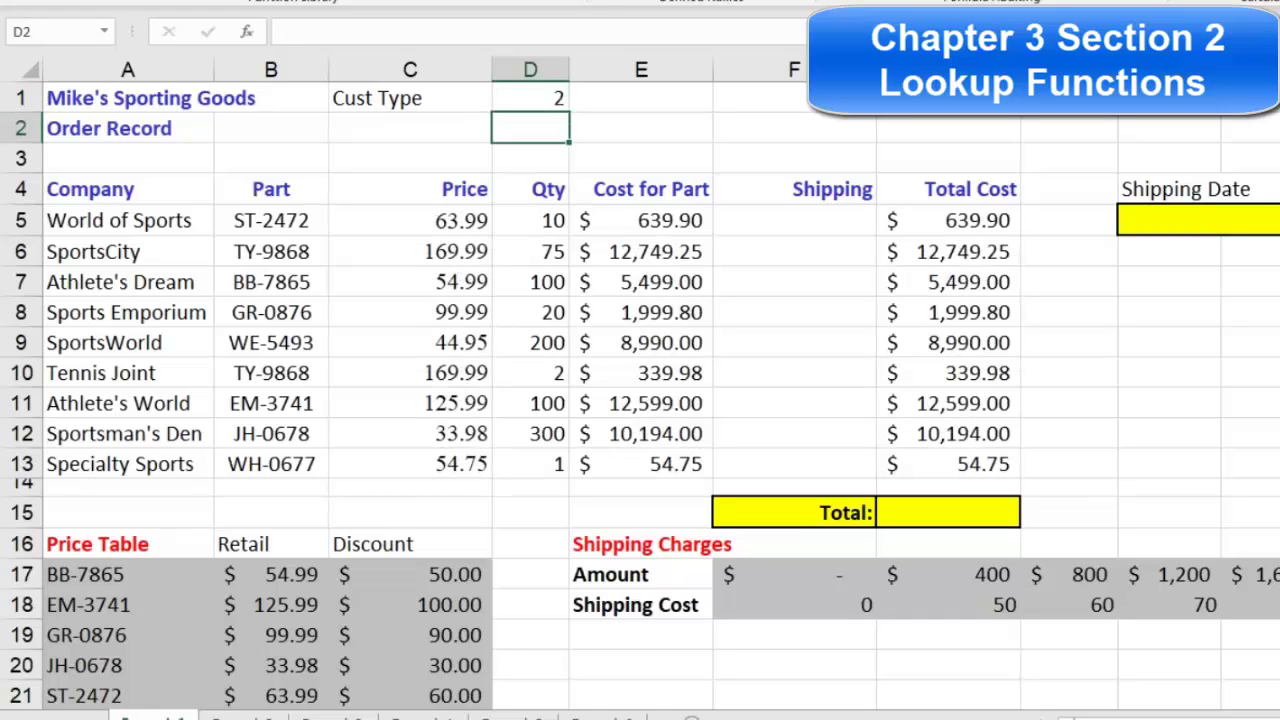
key("Up")
type("3")
key("Return")
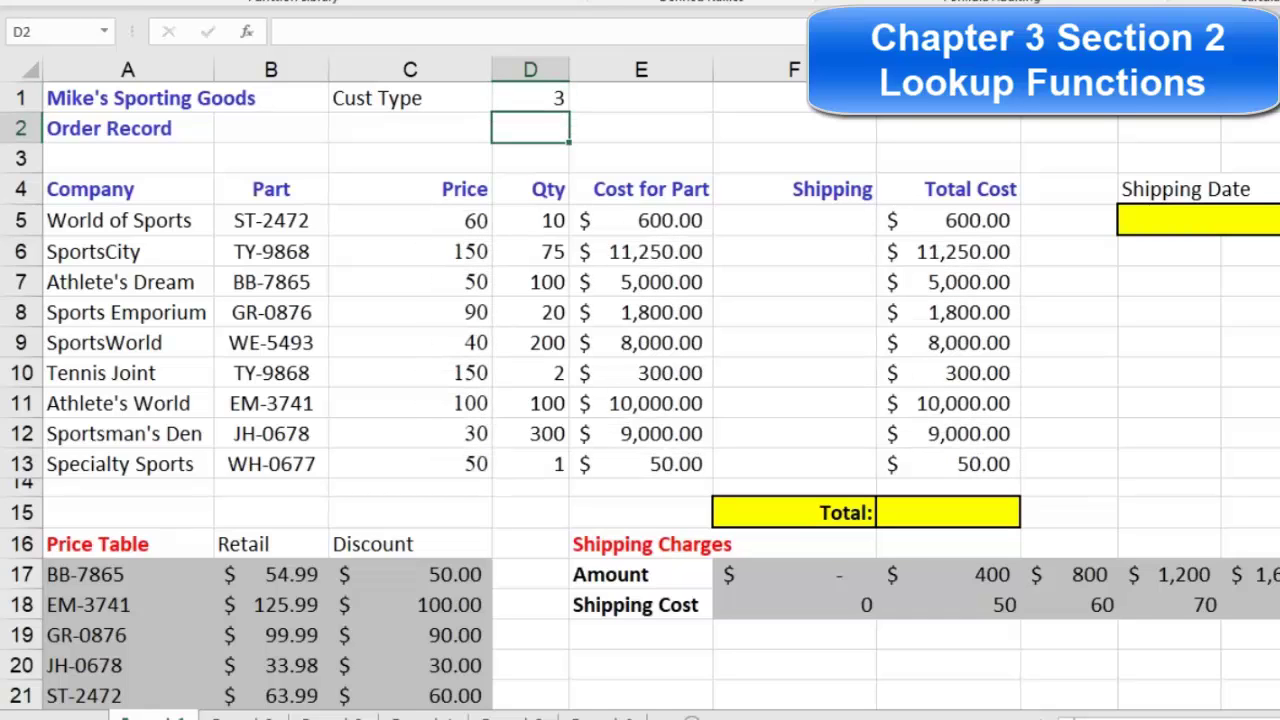
key("Up")
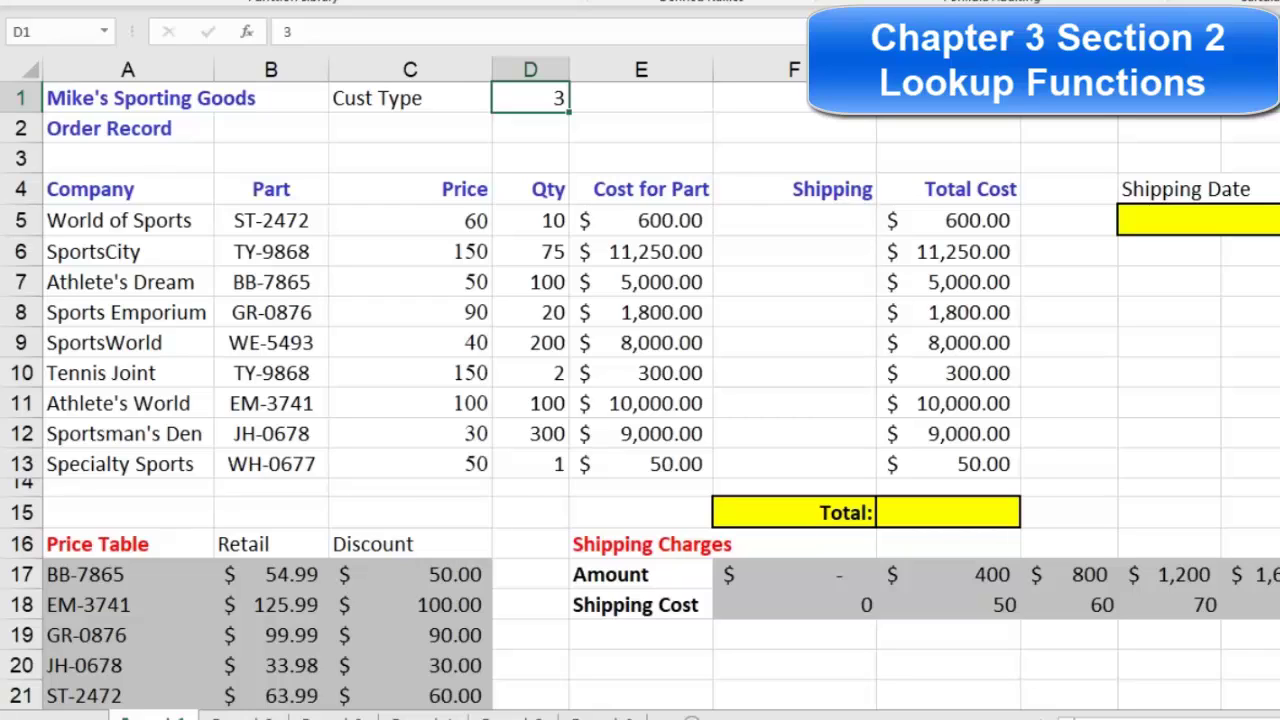
left_click(415, 127)
left_click_drag(416, 130, 546, 124)
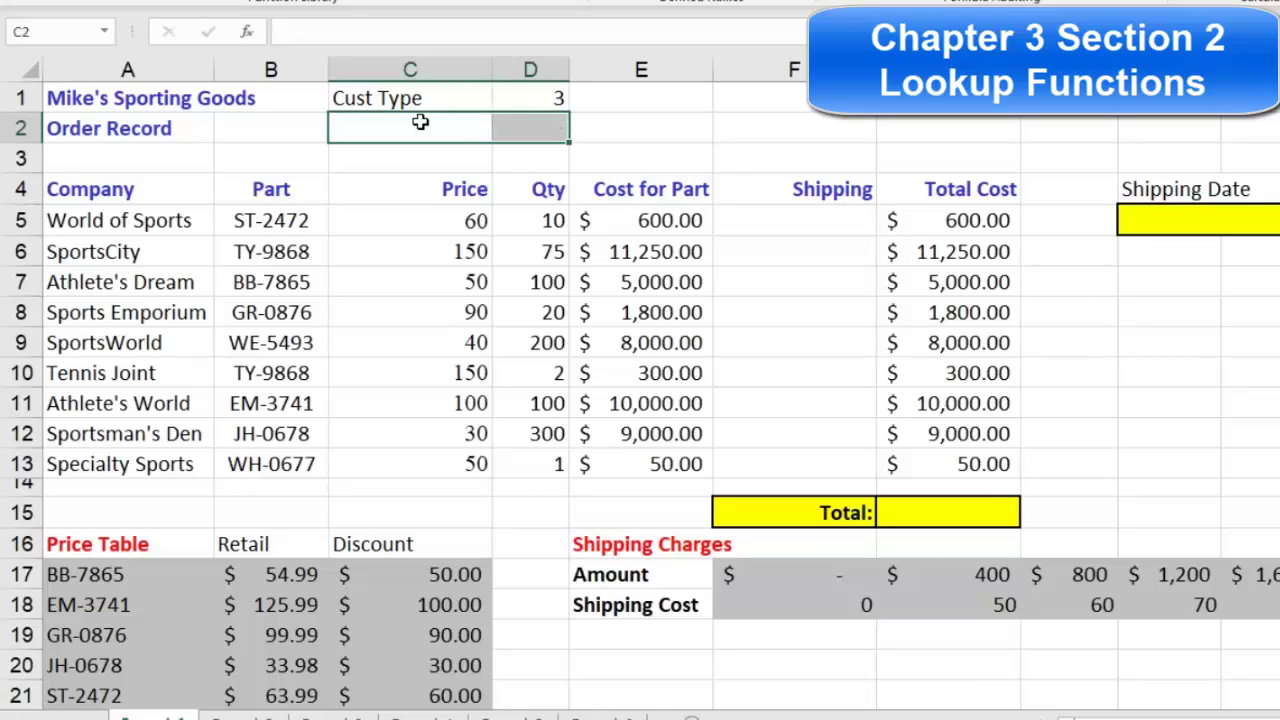
left_click(515, 100)
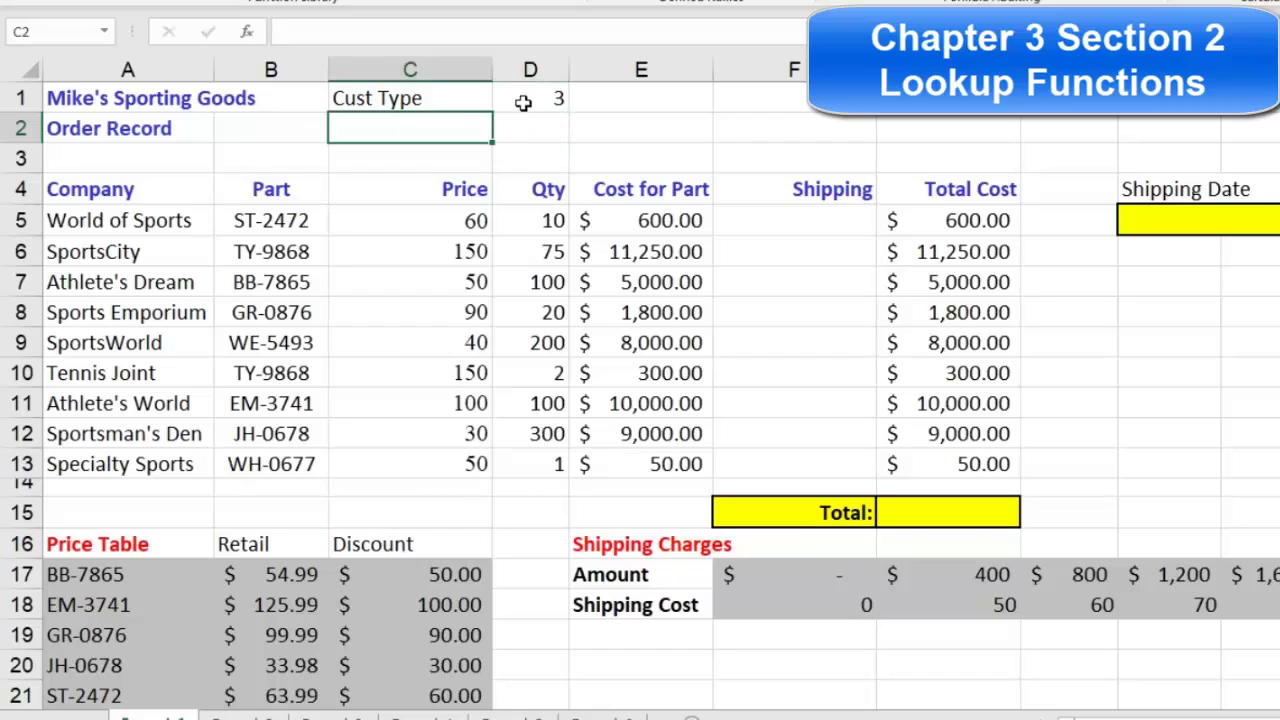
left_click(435, 98)
Enter the customer type names Discount in Q1 and Retail in Q2.
left_click(611, 98)
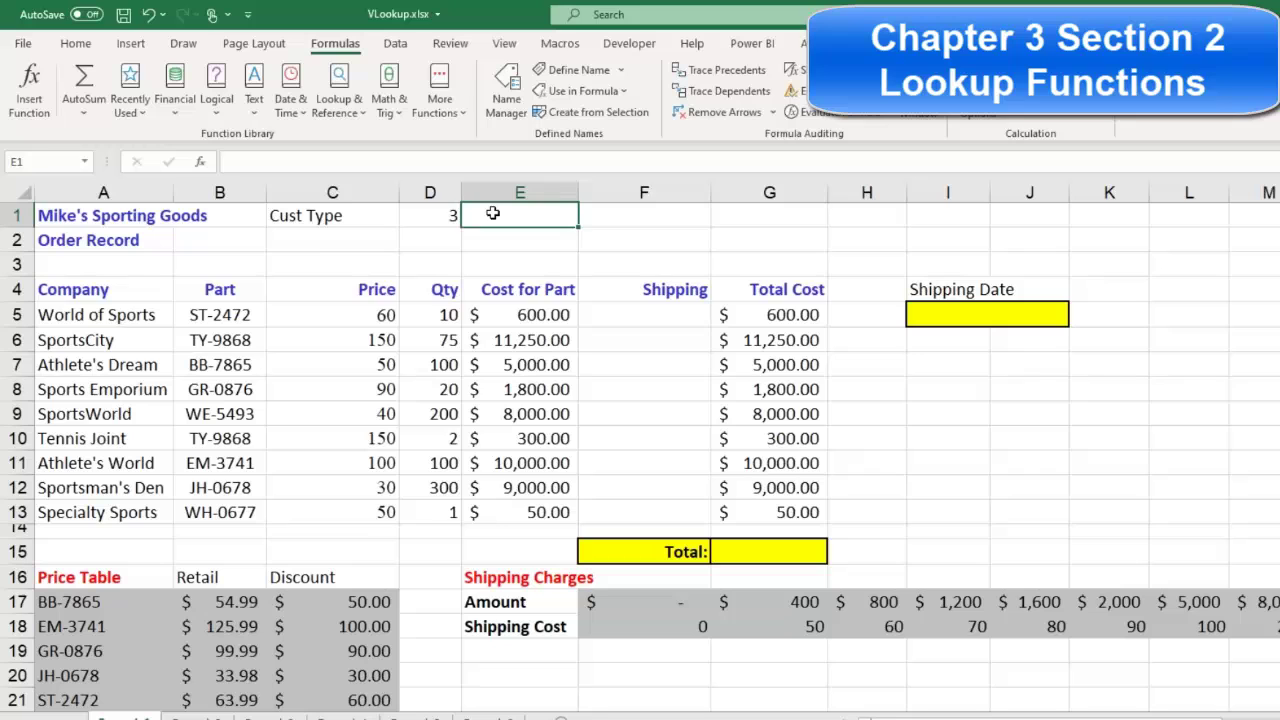
key("Right")
key("Right")
key("Right")
key("Right")
key("Right")
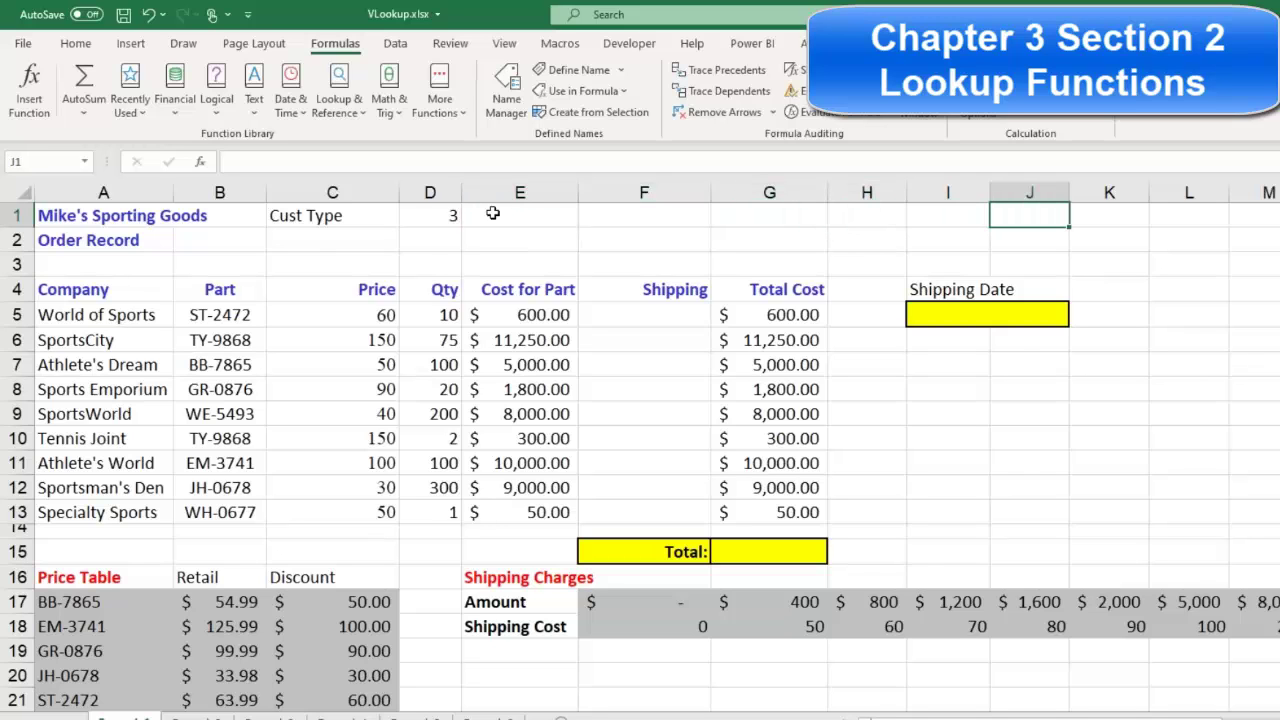
key("Right")
key("Right")
key("Right")
key("Right")
key("Right")
key("Right")
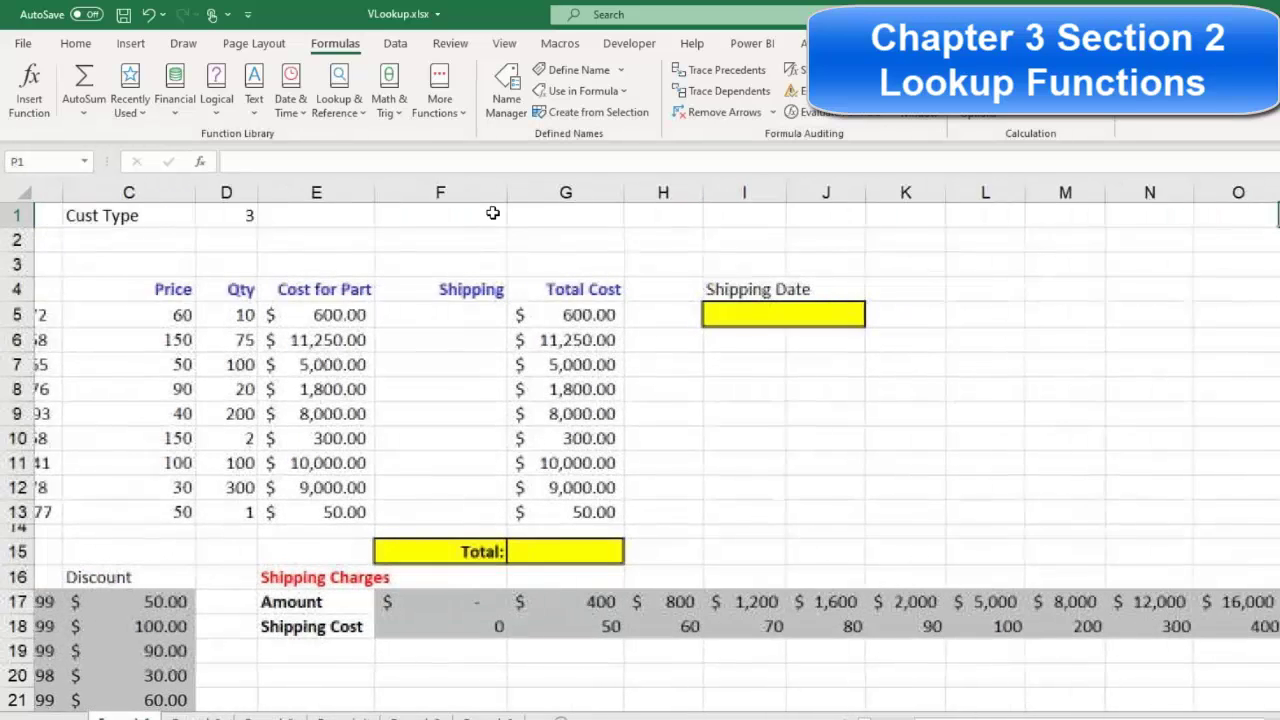
key("Right")
key("Right")
key("Right")
key("Right")
key("Right")
key("Right")
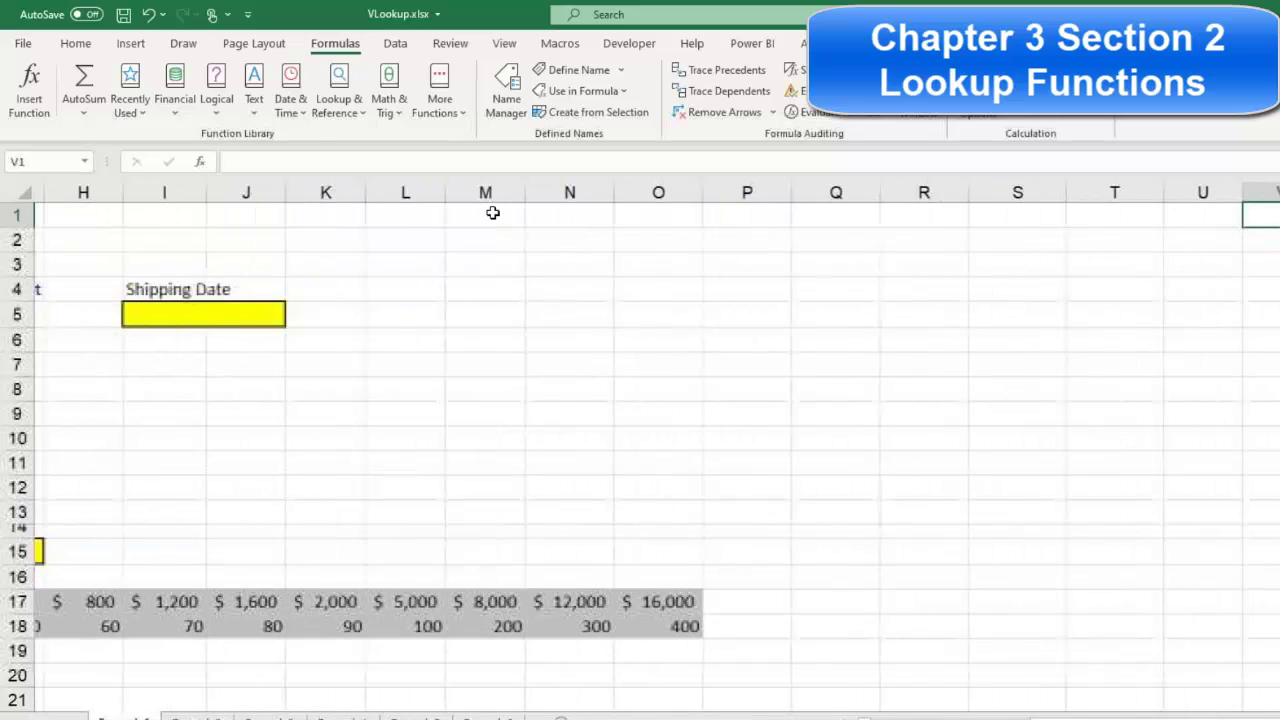
left_click(818, 212)
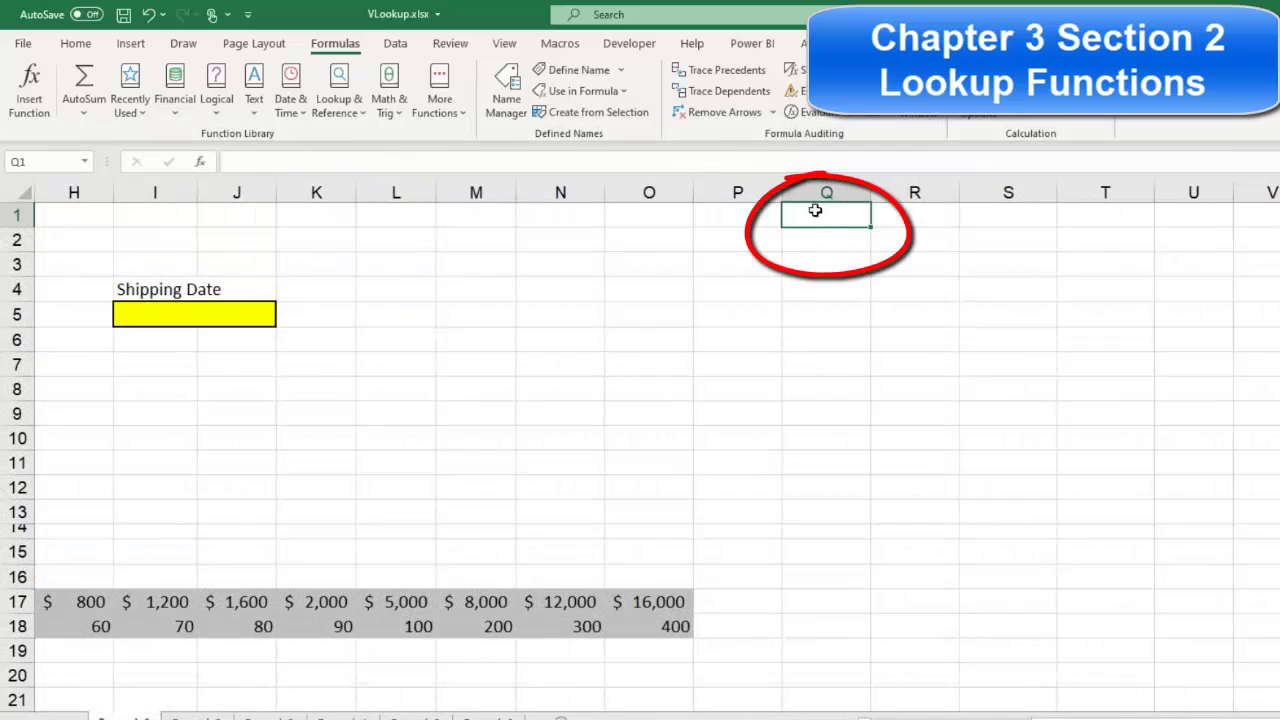
type("Dis")
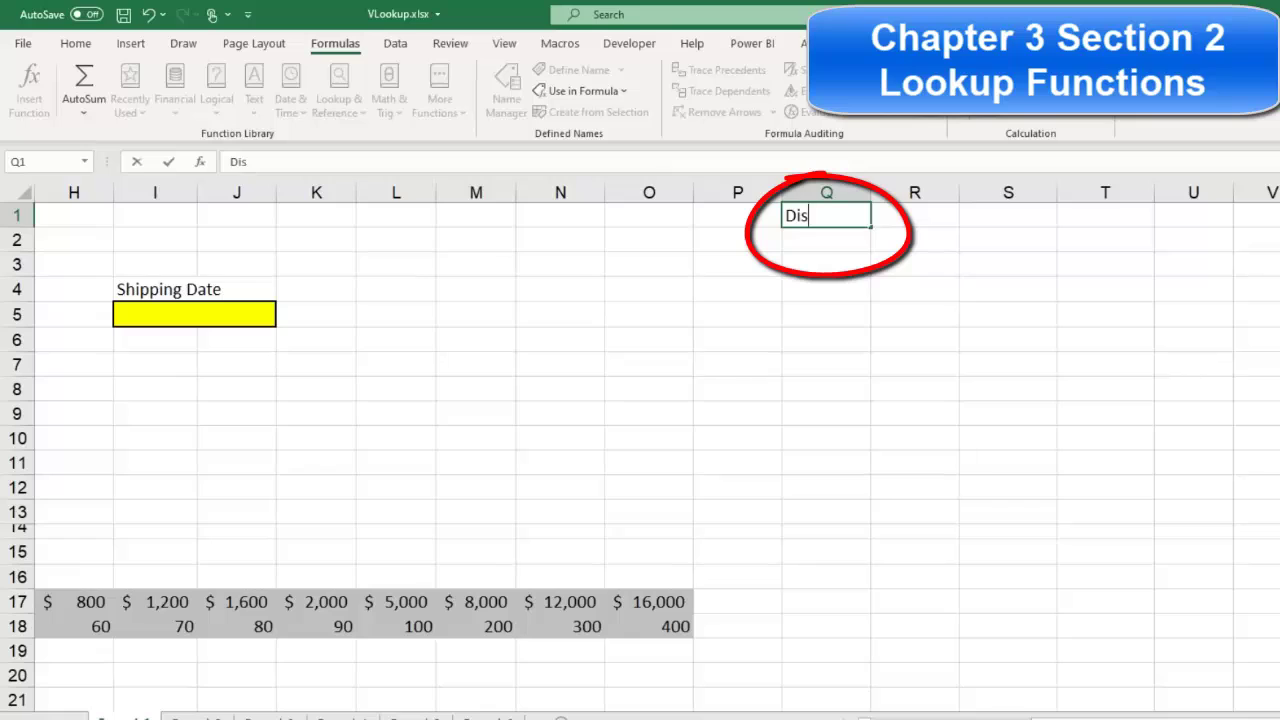
type("count")
key("Return")
type("Retail")
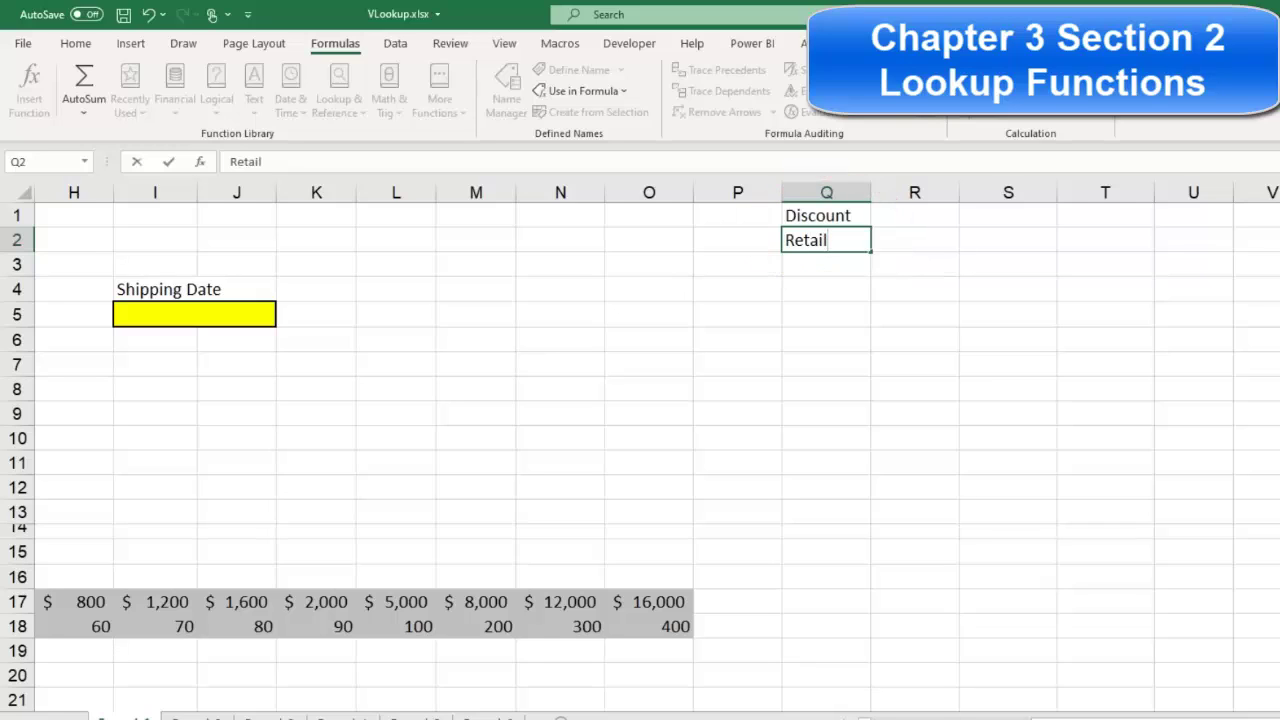
key("Return")
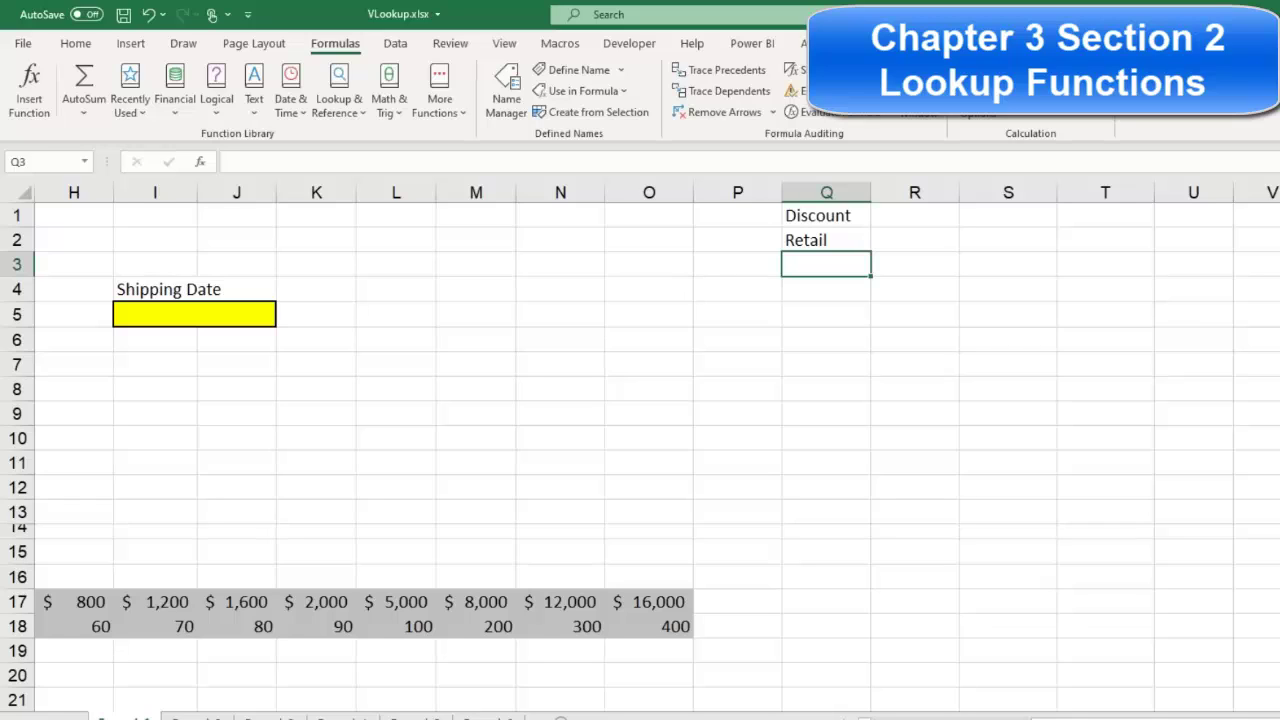
Open data validation for cell E1, beside the customer type number, and allow List entries.
left_click(823, 215)
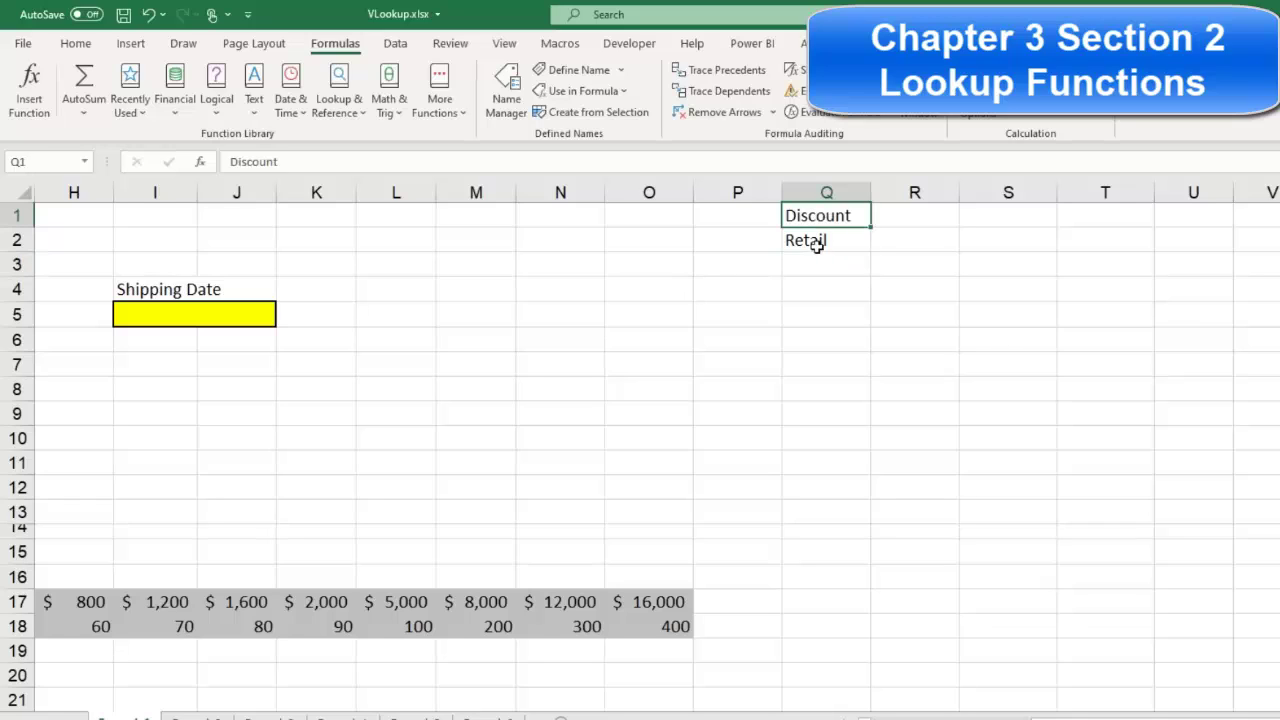
left_click(816, 243)
left_click(571, 223)
left_click_drag(571, 223, 40, 214)
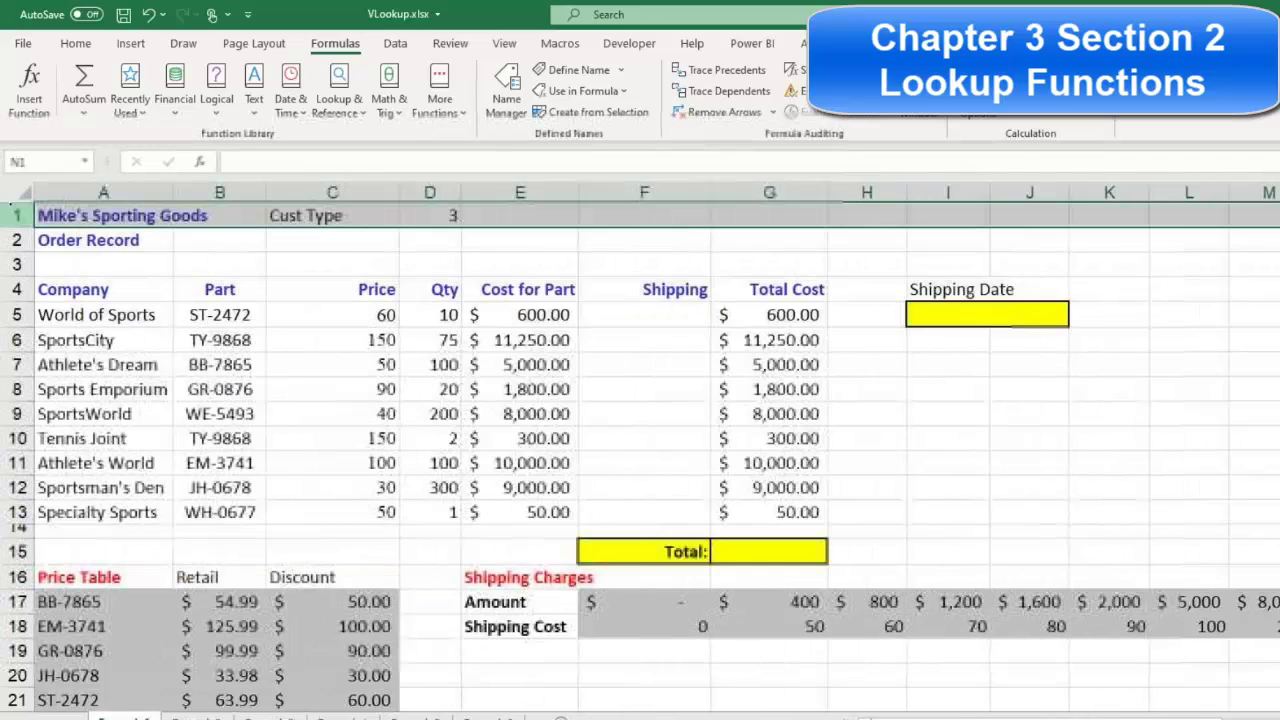
left_click(438, 214)
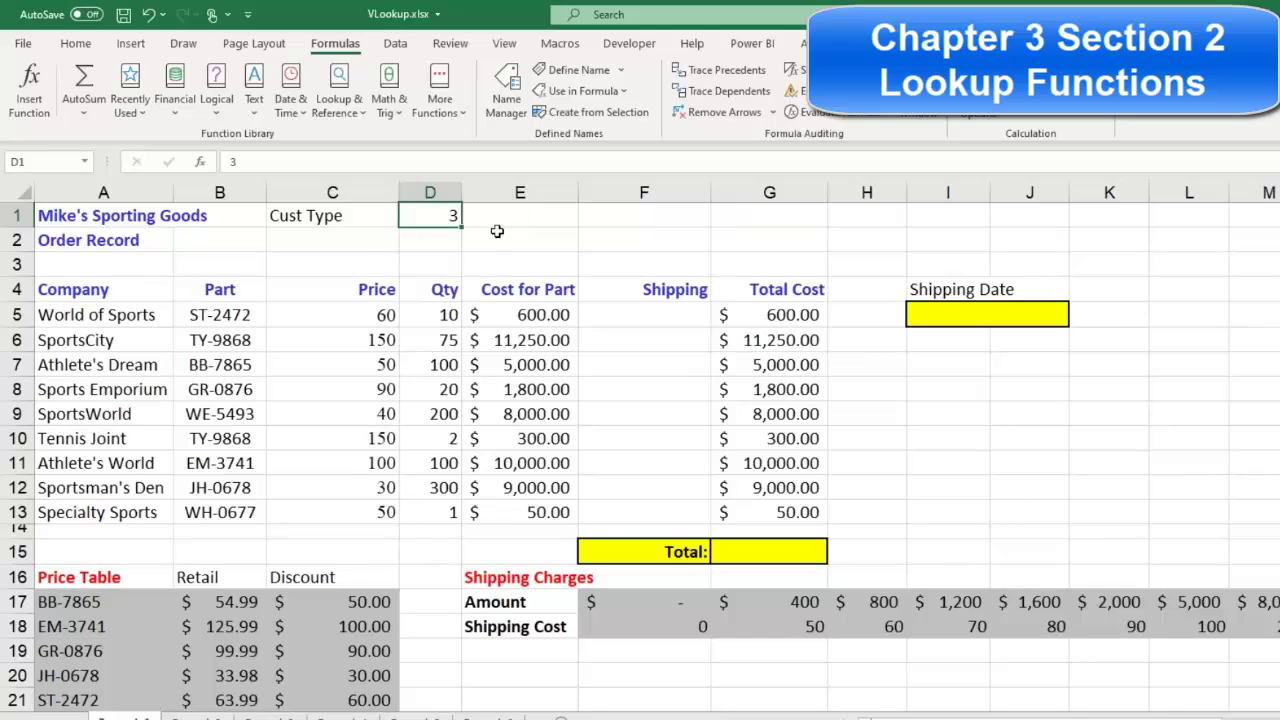
left_click(536, 215)
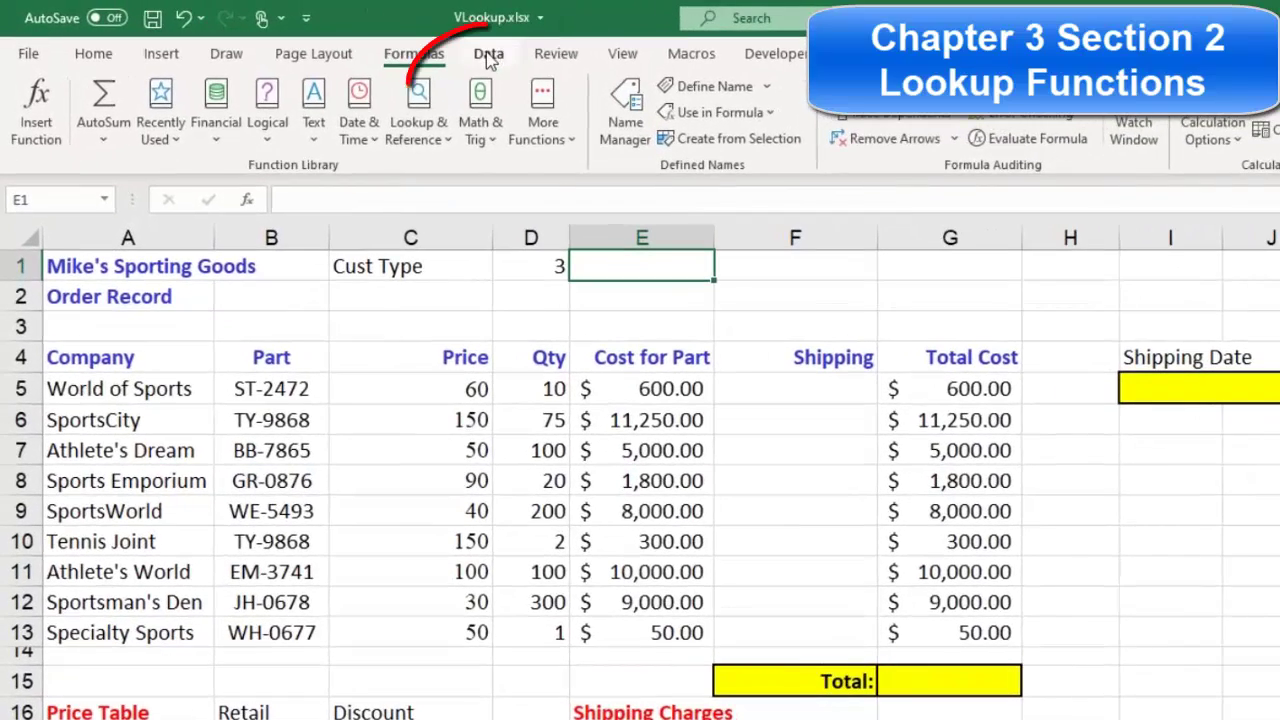
left_click(488, 56)
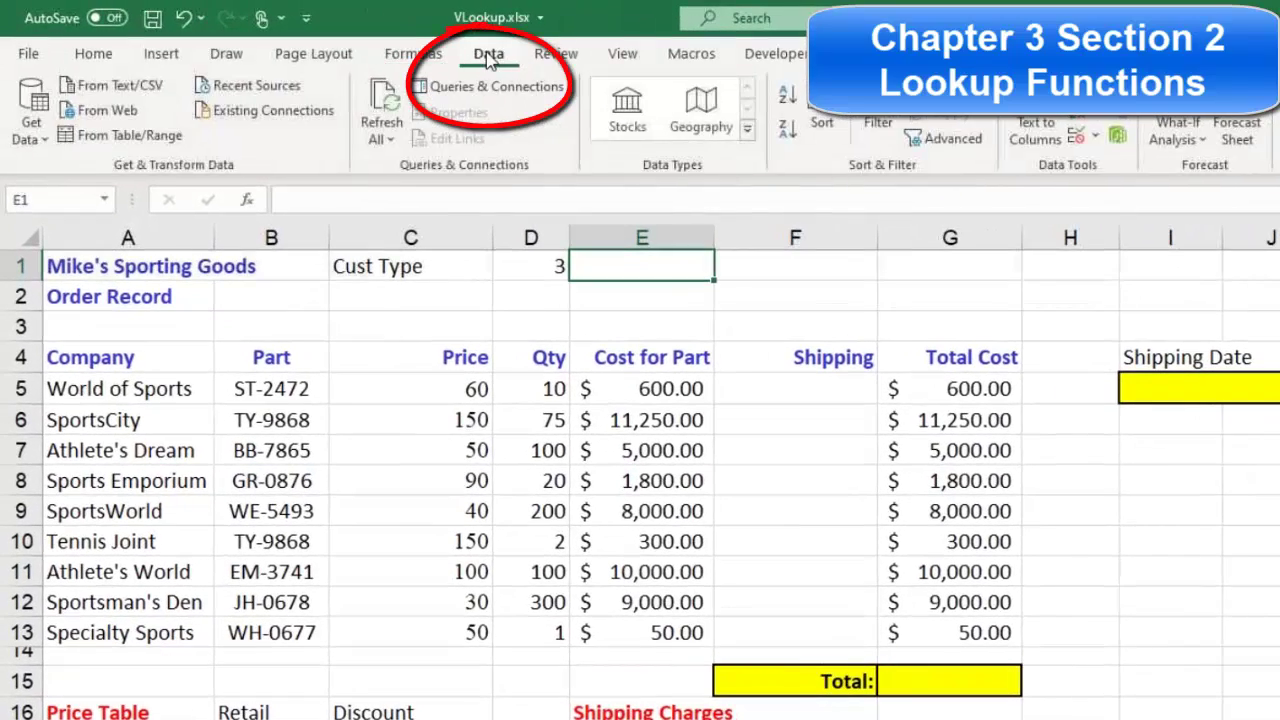
left_click(1096, 138)
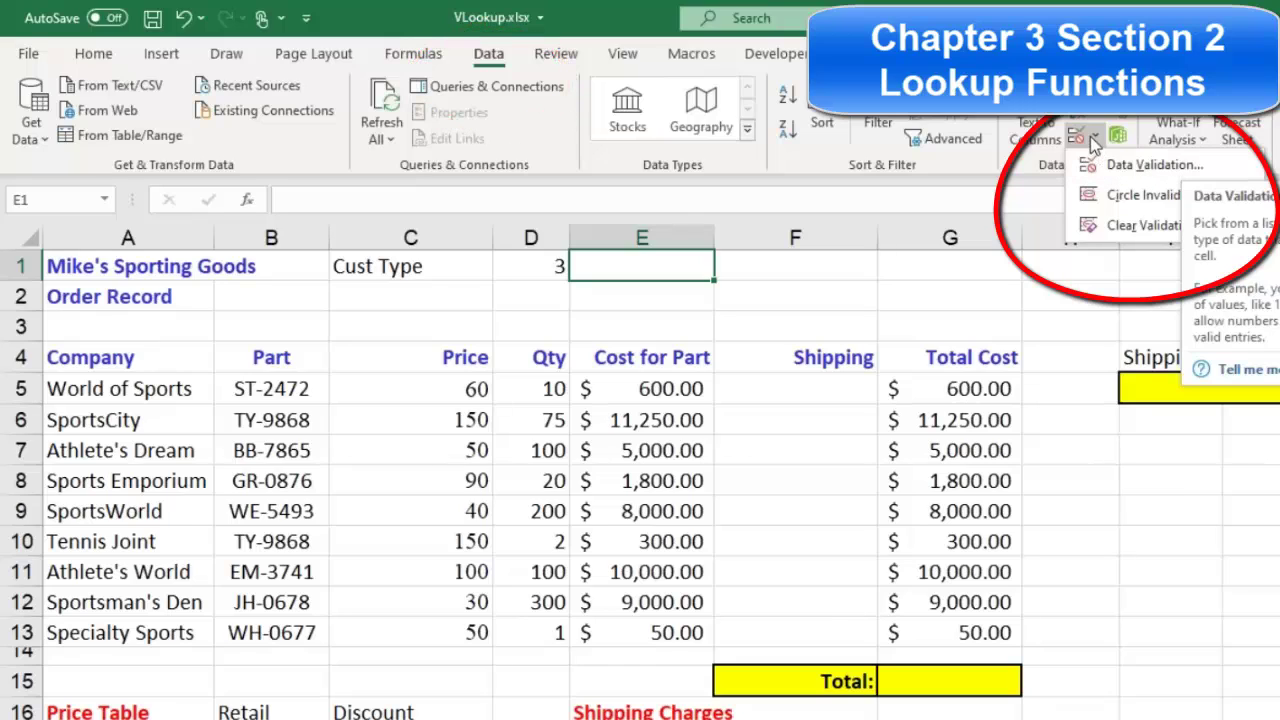
left_click(1225, 168)
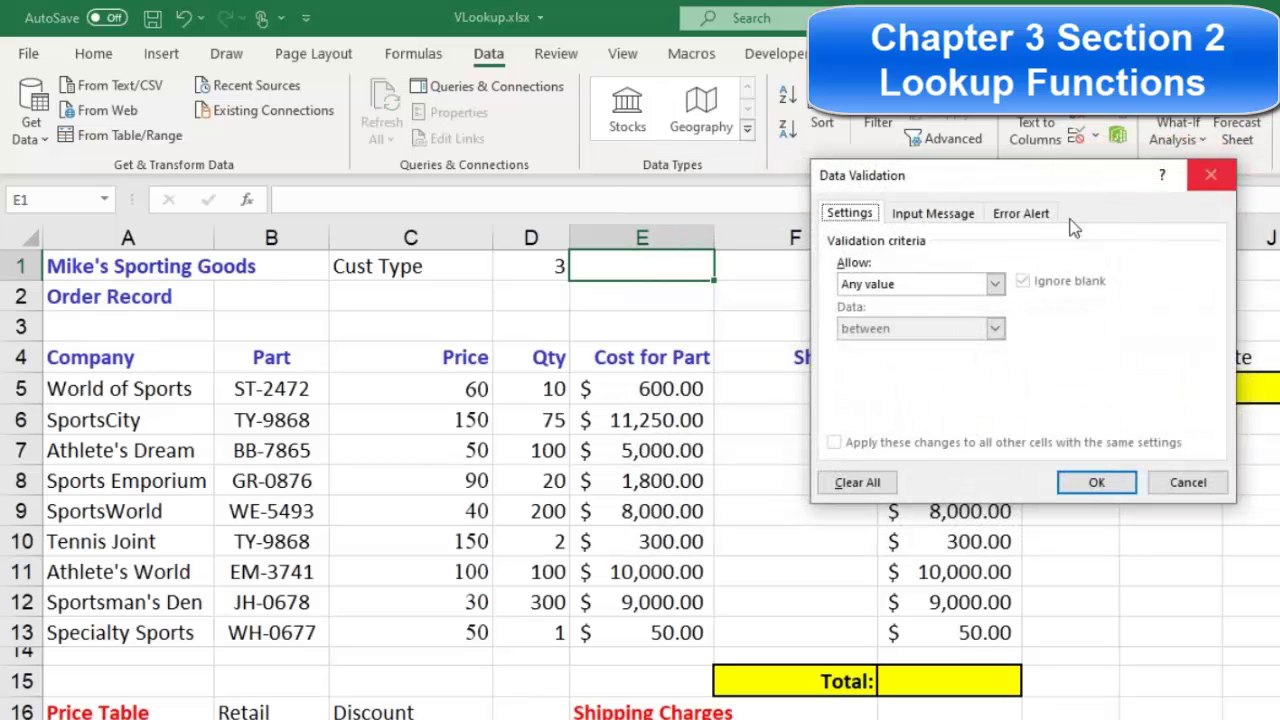
left_click(1001, 285)
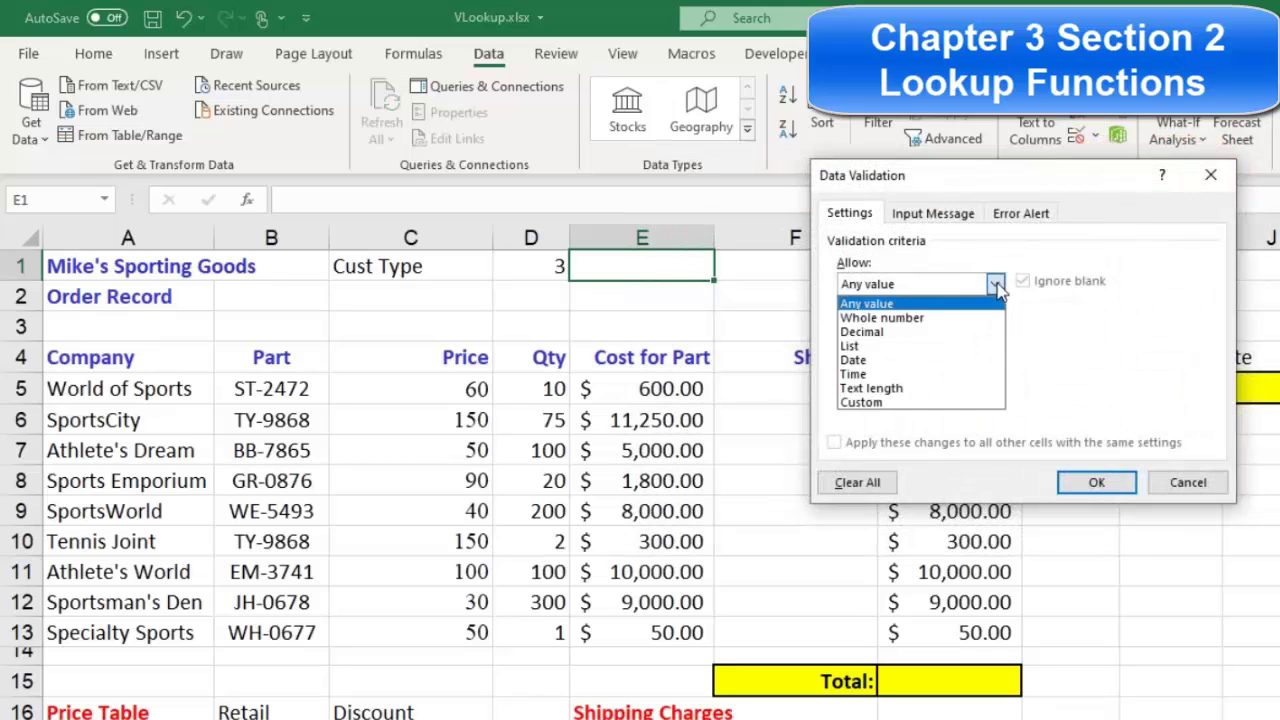
left_click(870, 340)
left_click(871, 370)
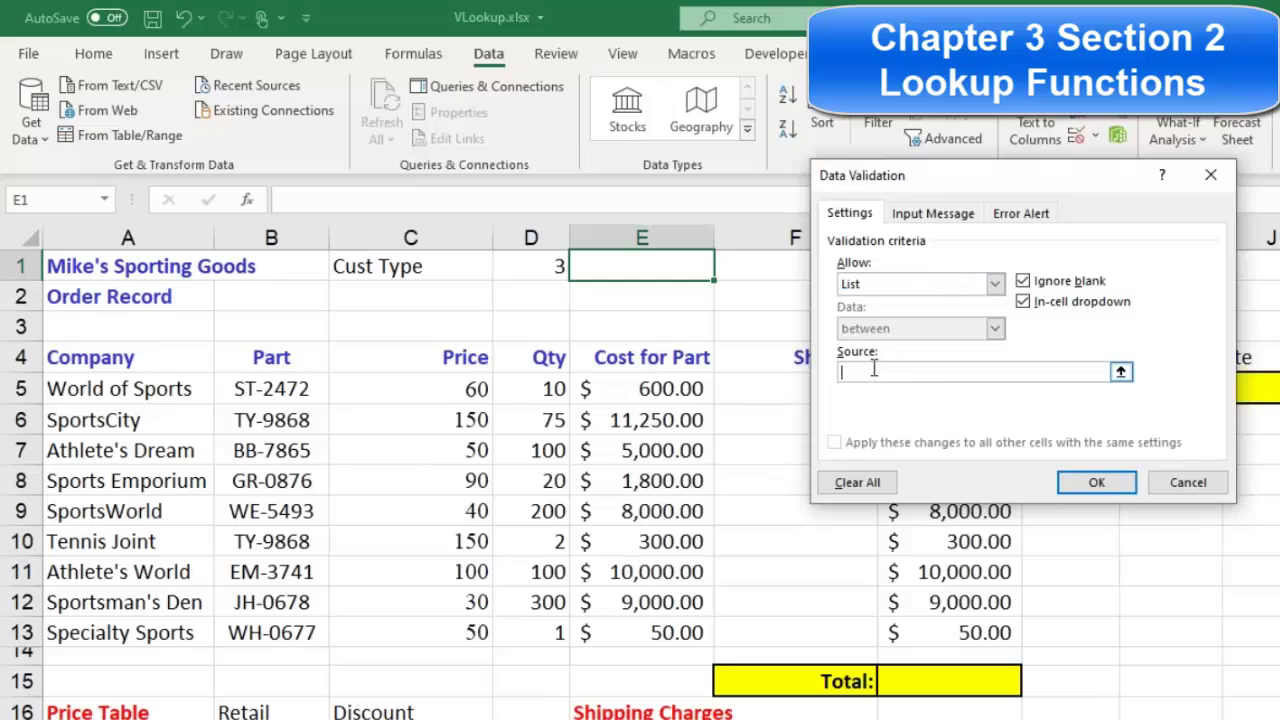
Set the validation list's source to =$Q$1:$Q$2 and apply the rule to E1.
left_click_drag(955, 185, 919, 193)
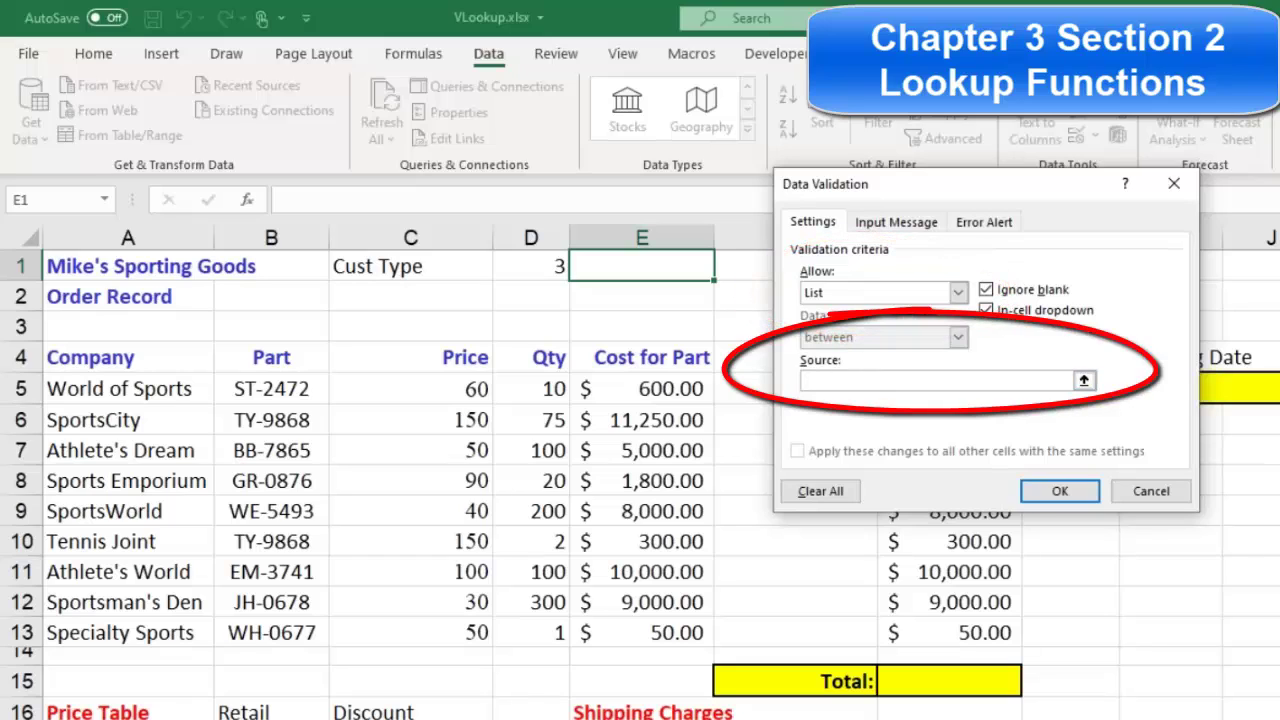
scroll(661, 485, "right", 5)
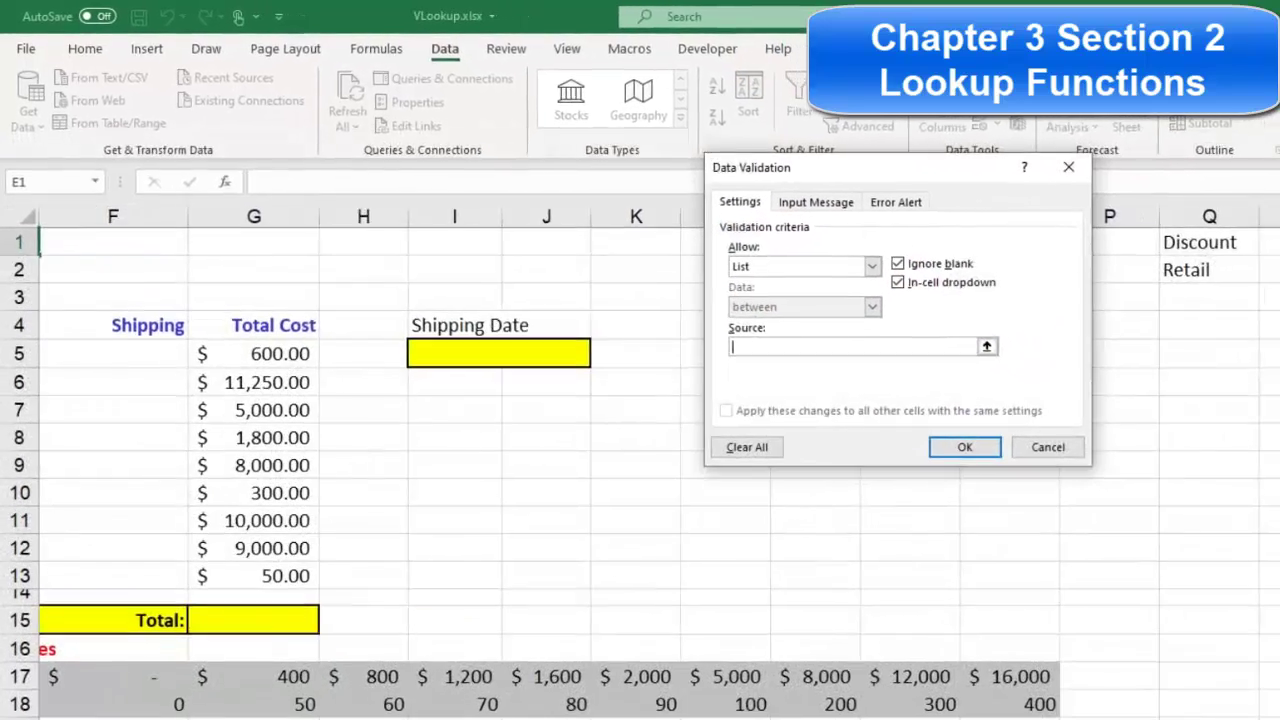
mouse_move(1184, 244)
left_mouse_down()
mouse_move(1190, 274)
mouse_move(1168, 264)
left_mouse_up()
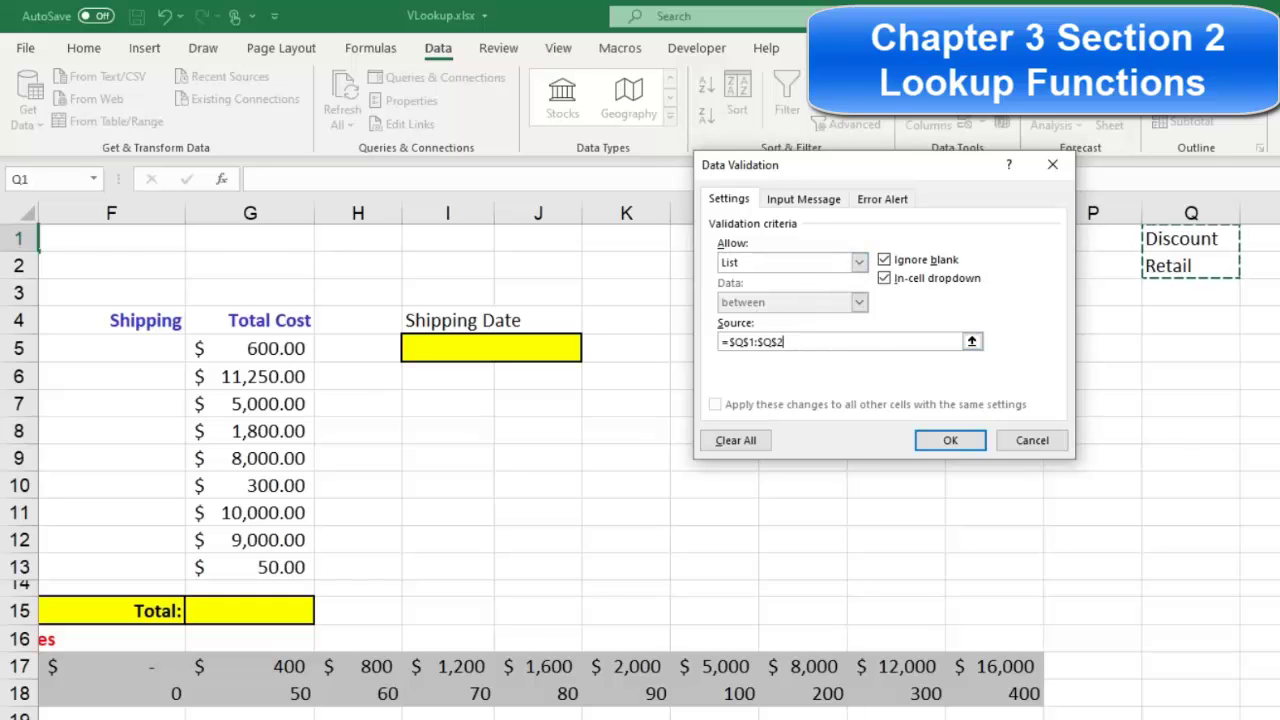
left_click(950, 441)
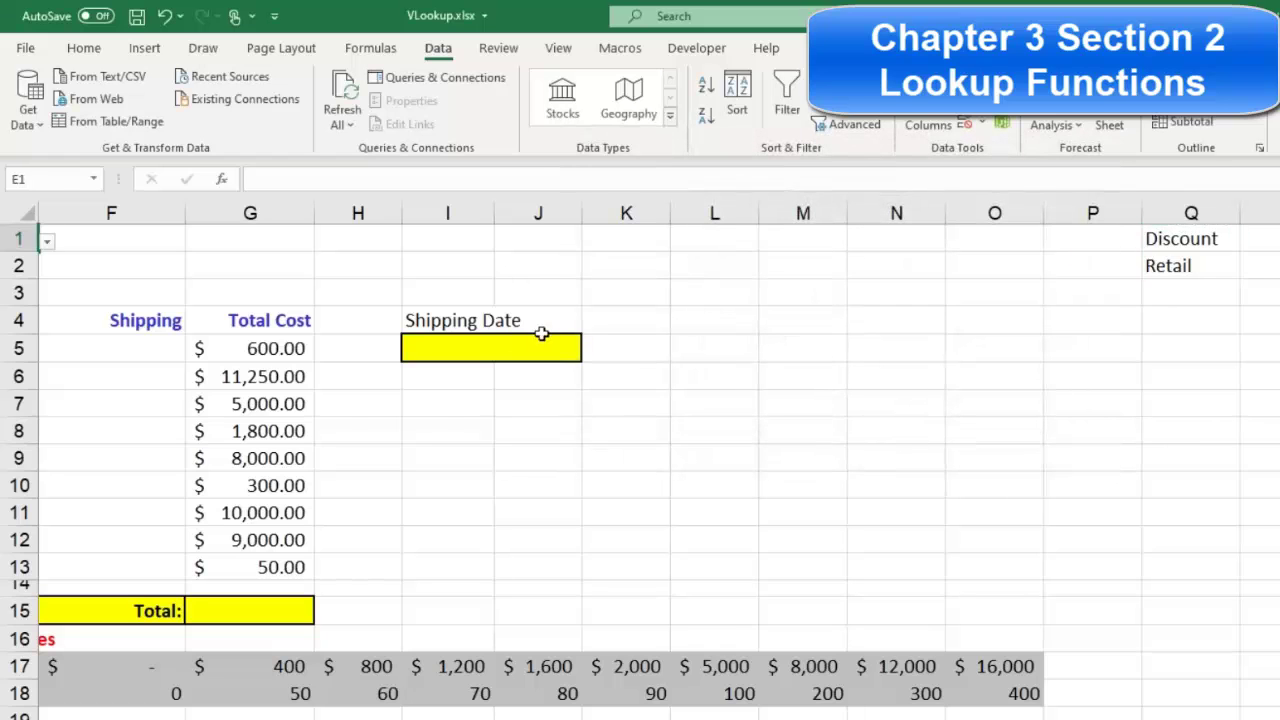
Choose Discount from the drop-down list in E1.
left_click_drag(543, 262, 10, 260)
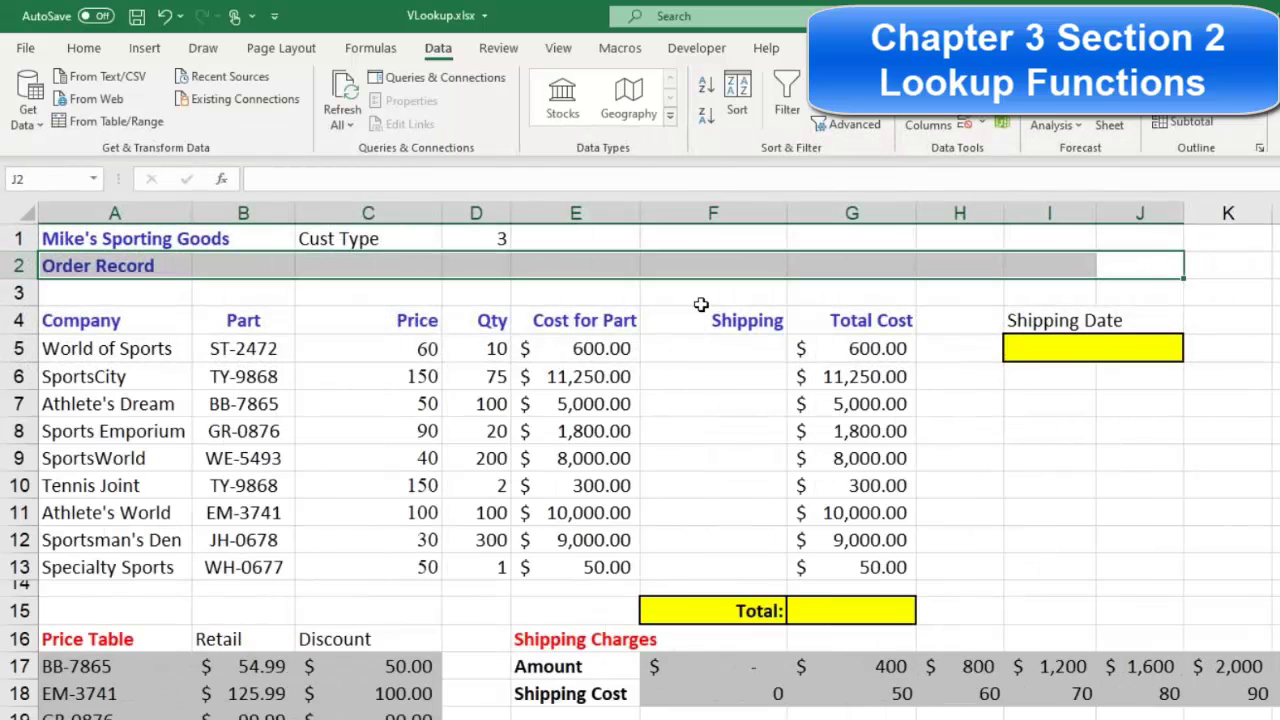
left_click(618, 232)
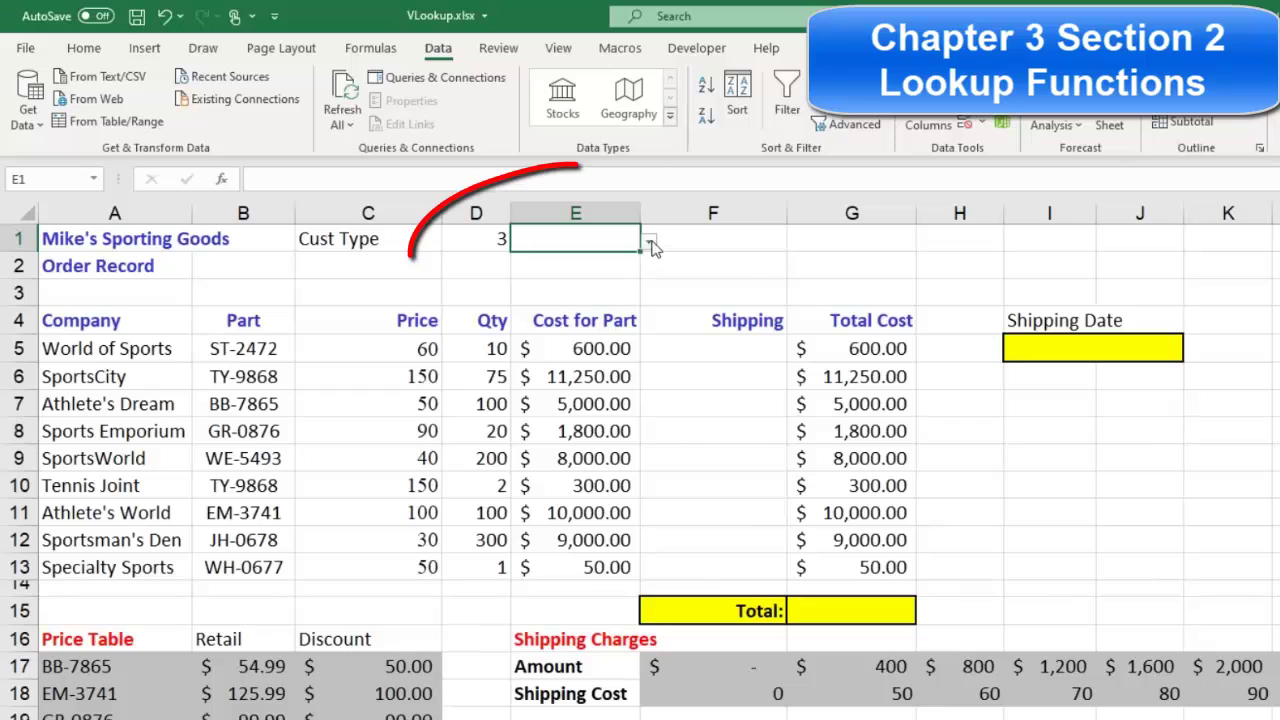
left_click(650, 246)
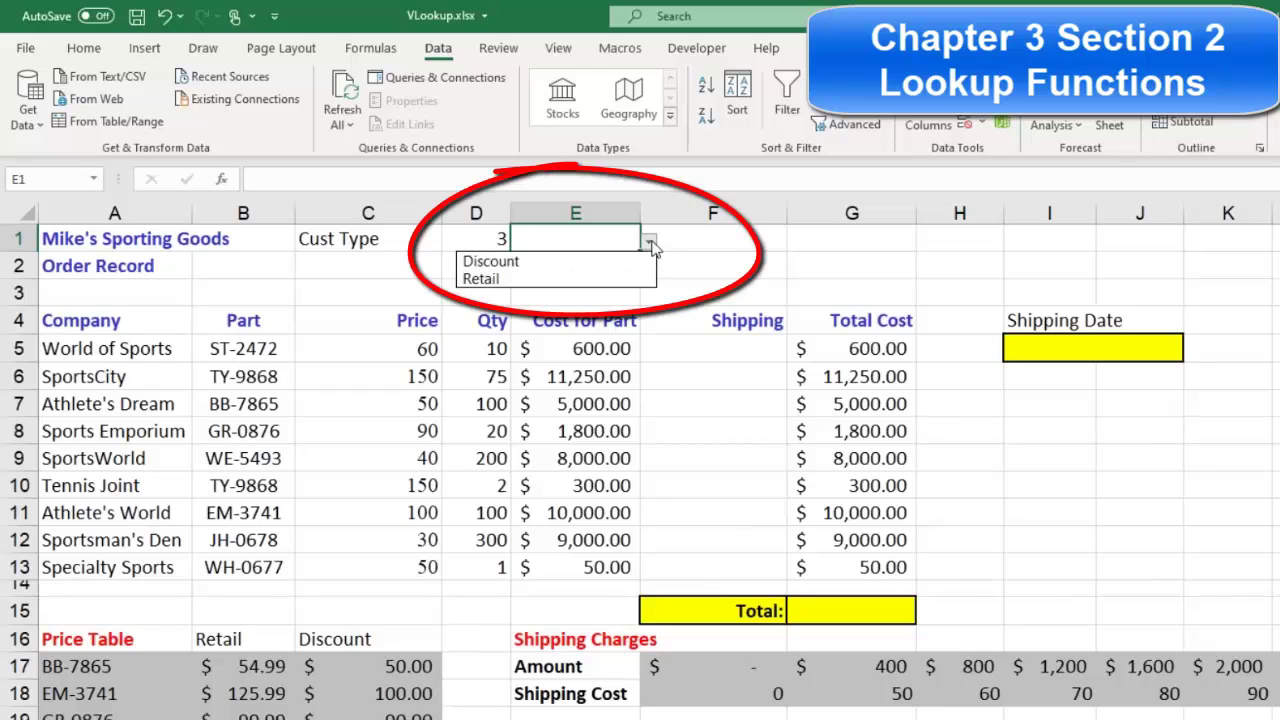
left_click(518, 262)
Test the list in E1 by switching twice between Retail and Discount, ending on Discount.
left_click(649, 246)
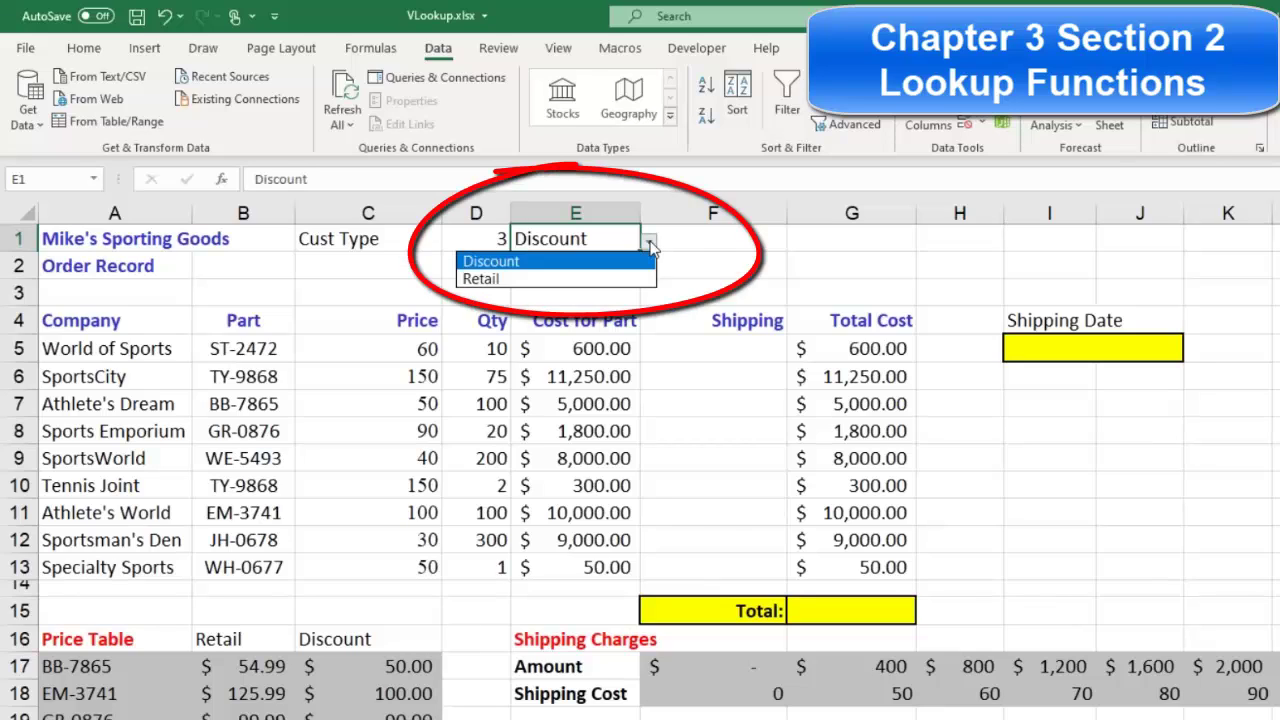
left_click(590, 279)
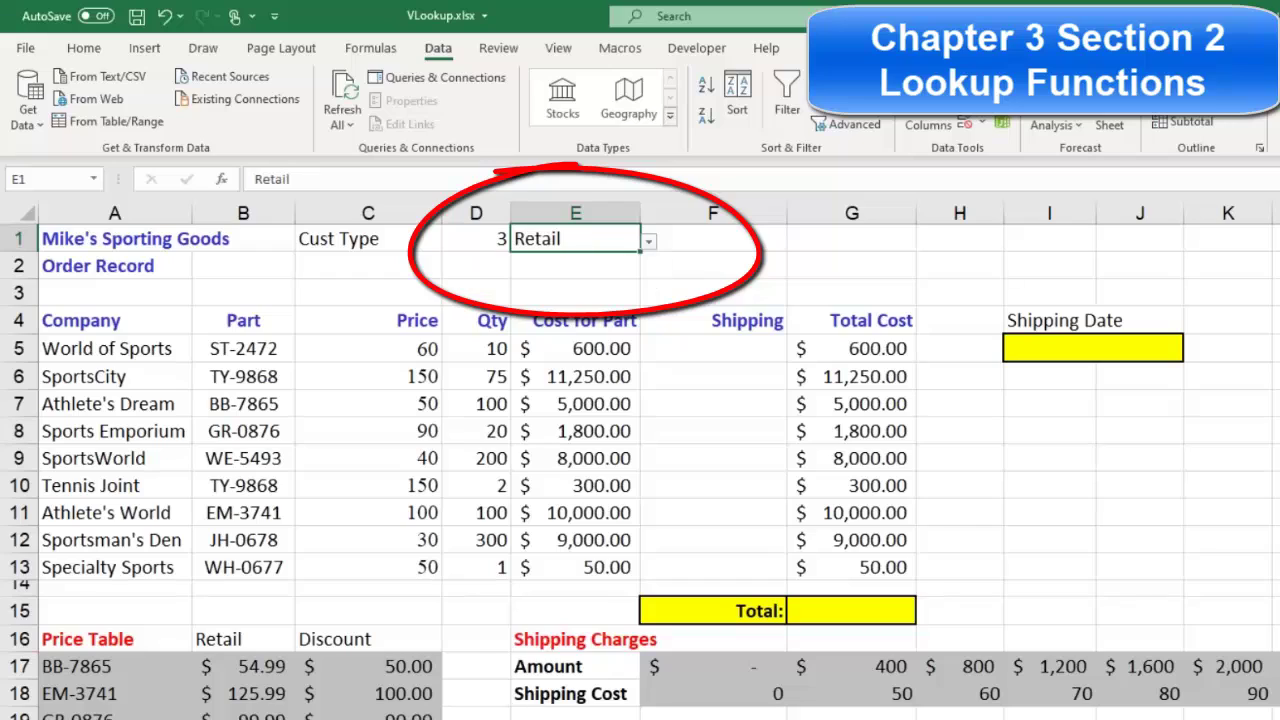
left_click(649, 246)
left_click(603, 256)
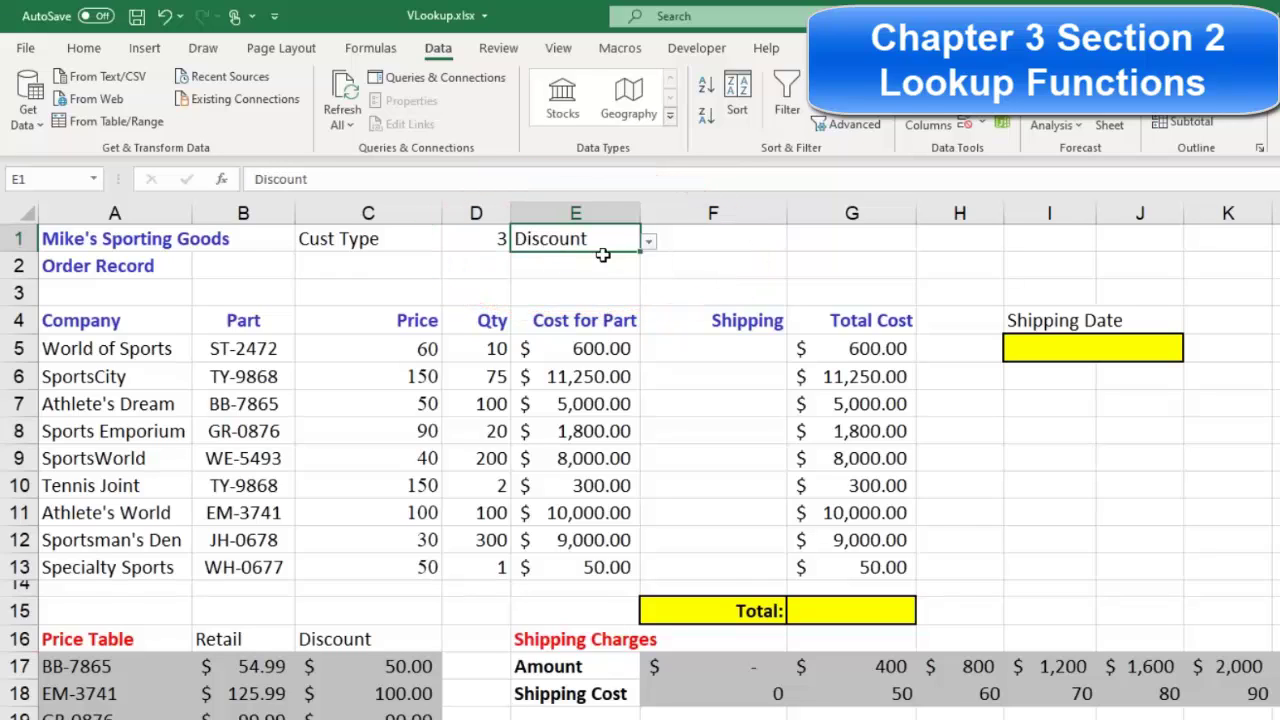
left_click(649, 246)
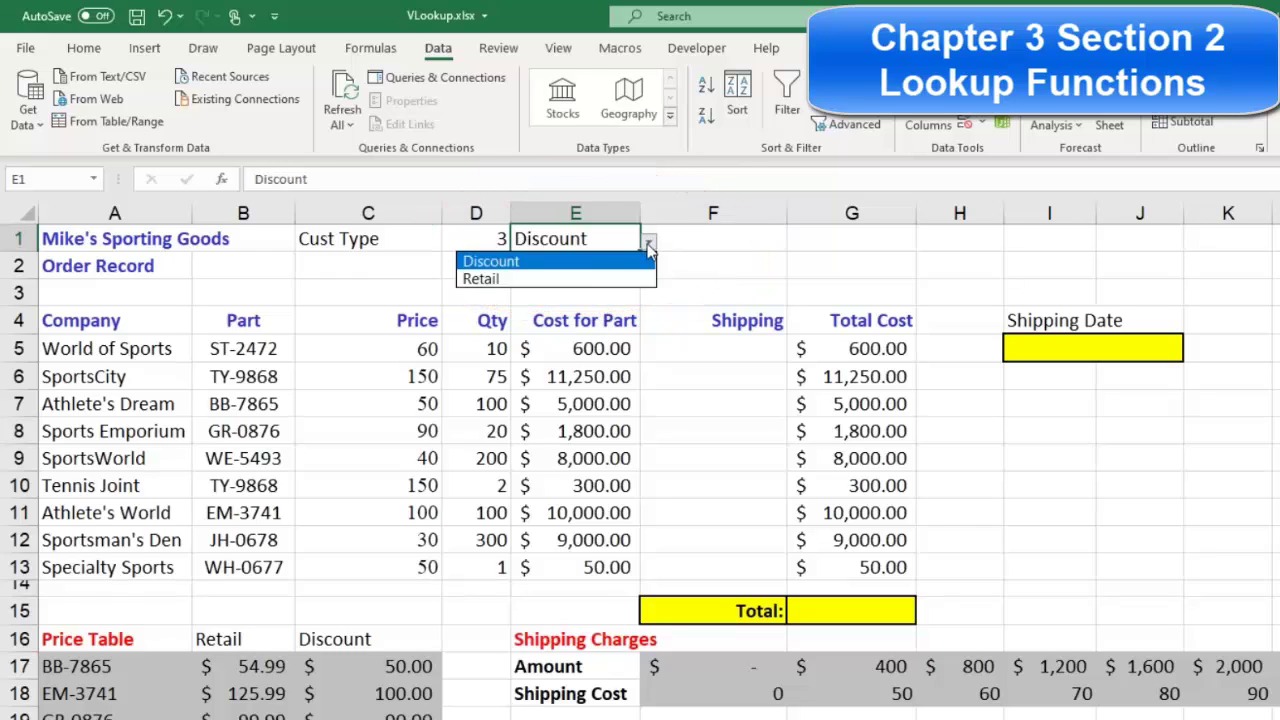
left_click(570, 279)
left_click(649, 246)
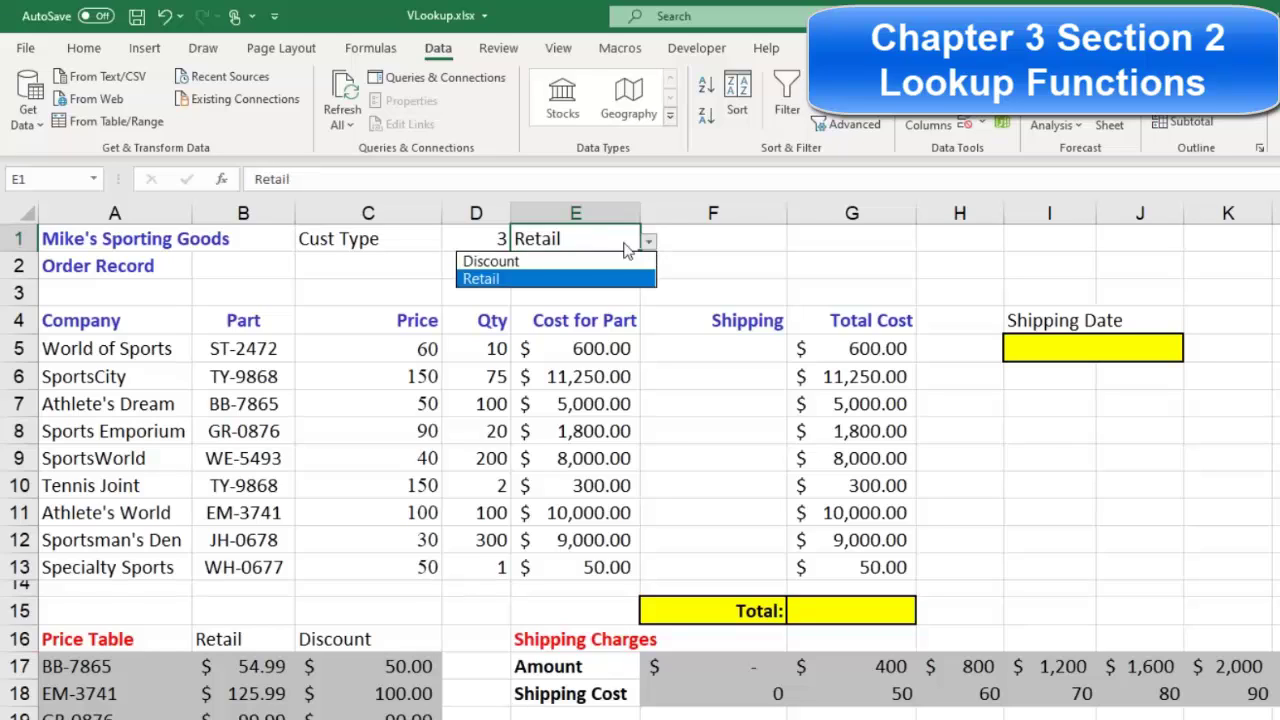
left_click(568, 262)
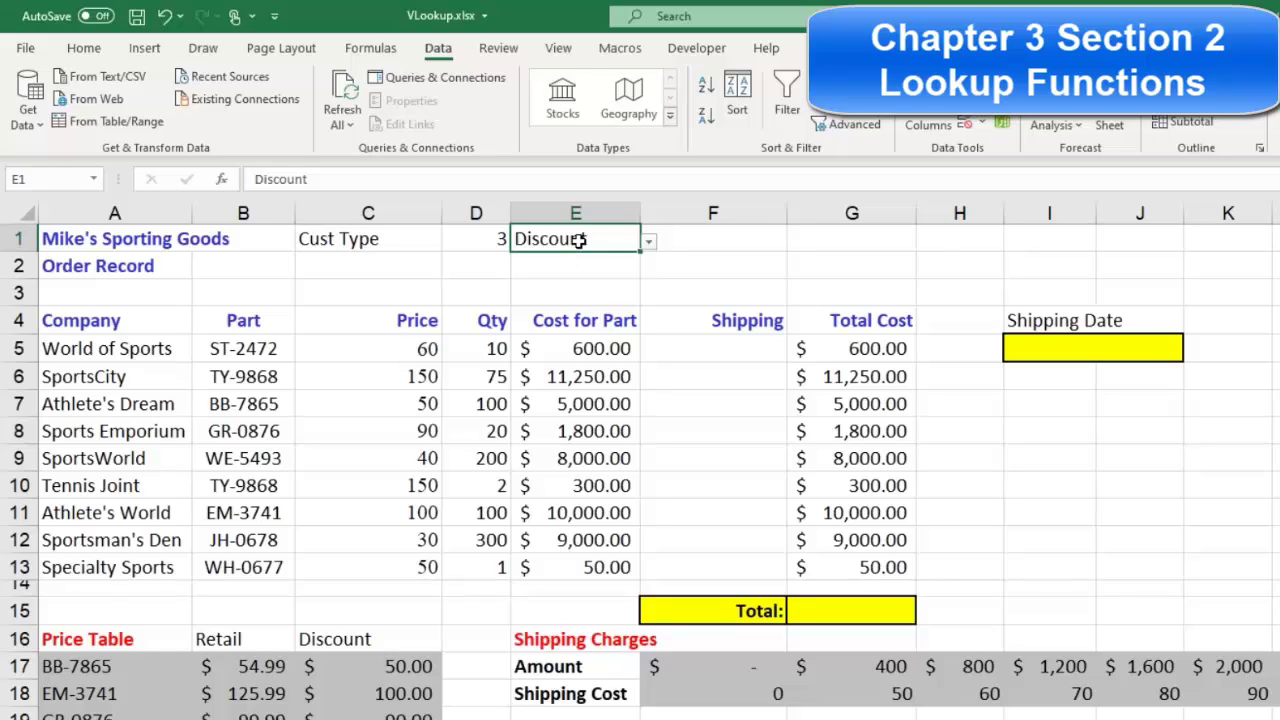
Review the customer type options available in cell E1 and choose Discount.
left_click(481, 241)
left_click(586, 240)
left_click(648, 241)
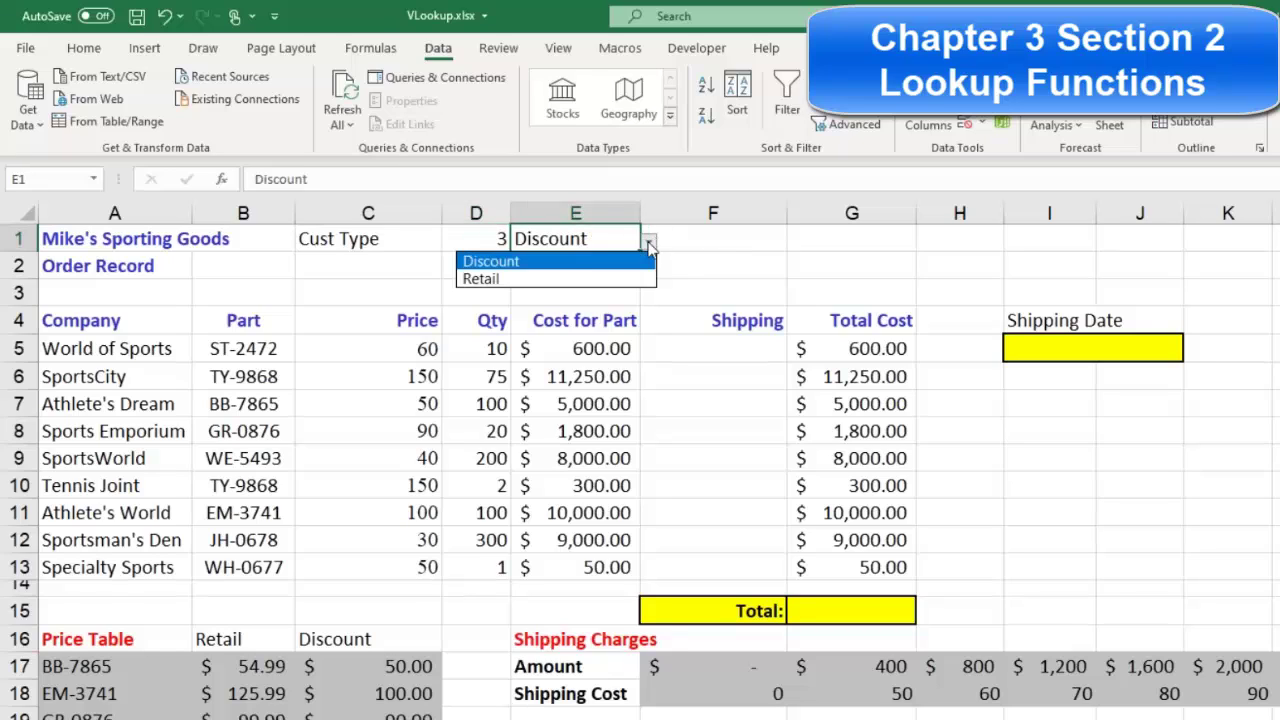
left_click(566, 262)
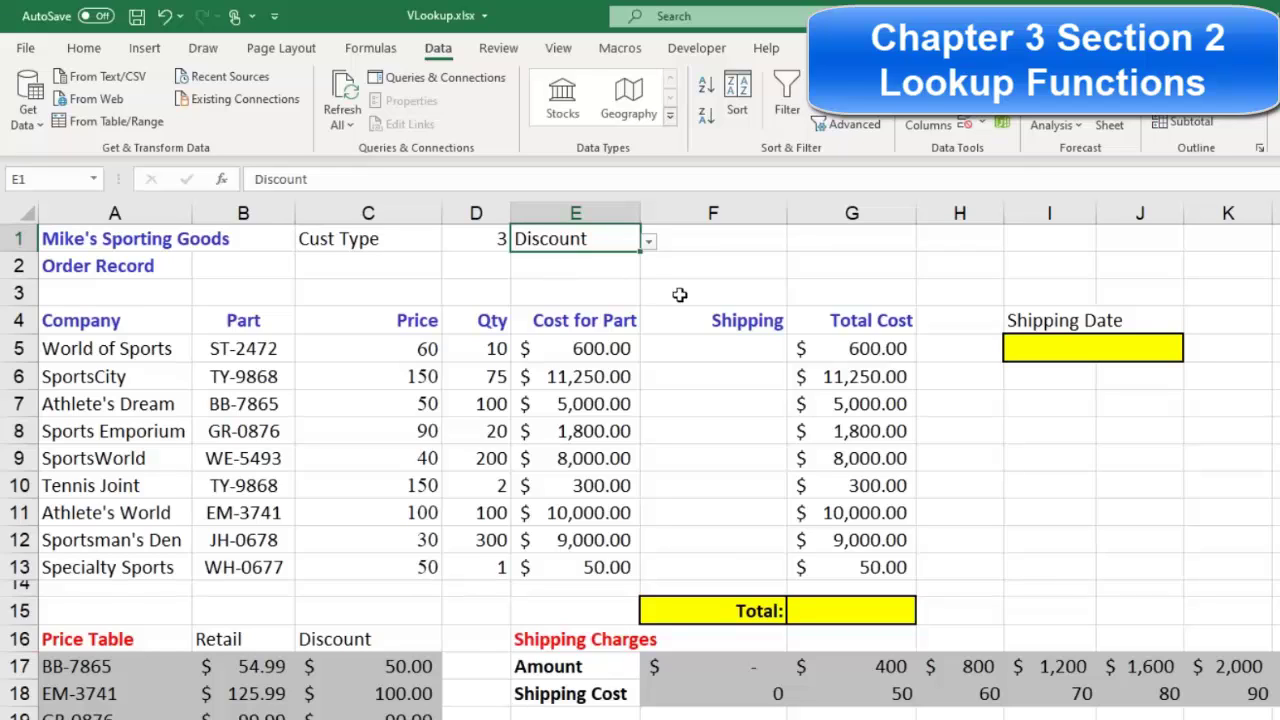
Enter the formula =IF(E1="Discount", 3, 2) in cell D1, replacing the fixed Cust Type number.
left_click(494, 237)
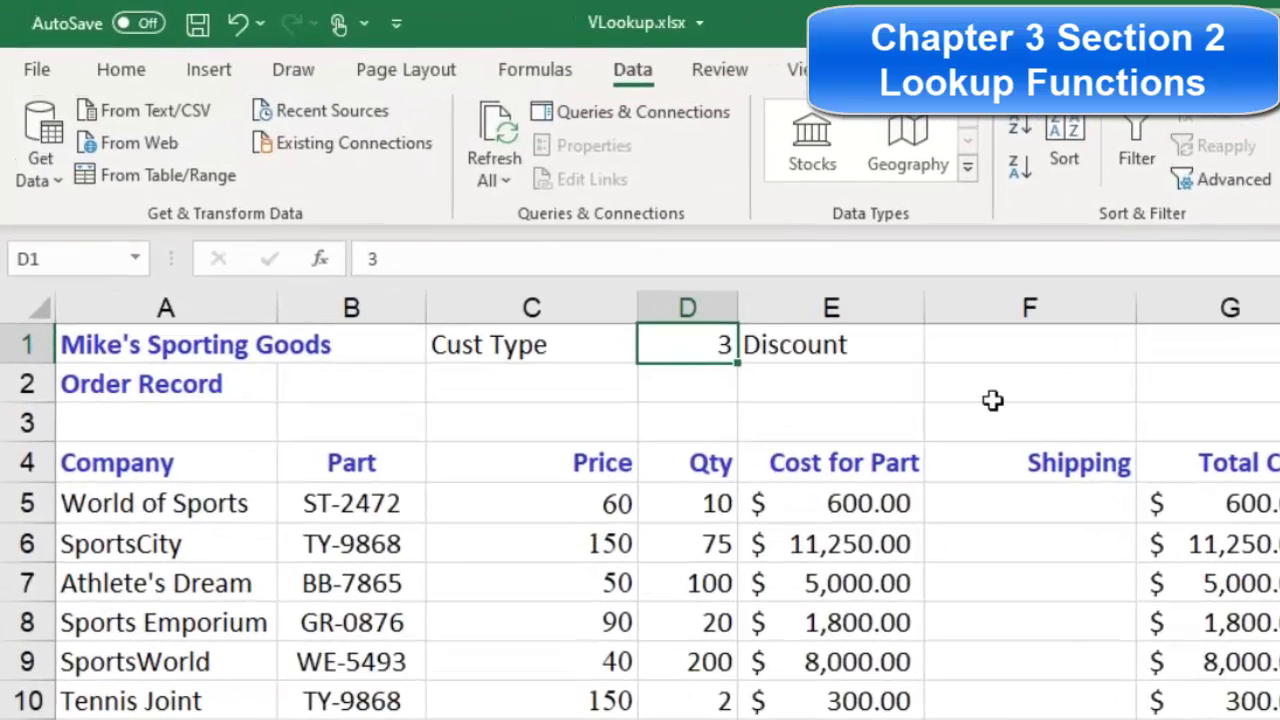
type("=")
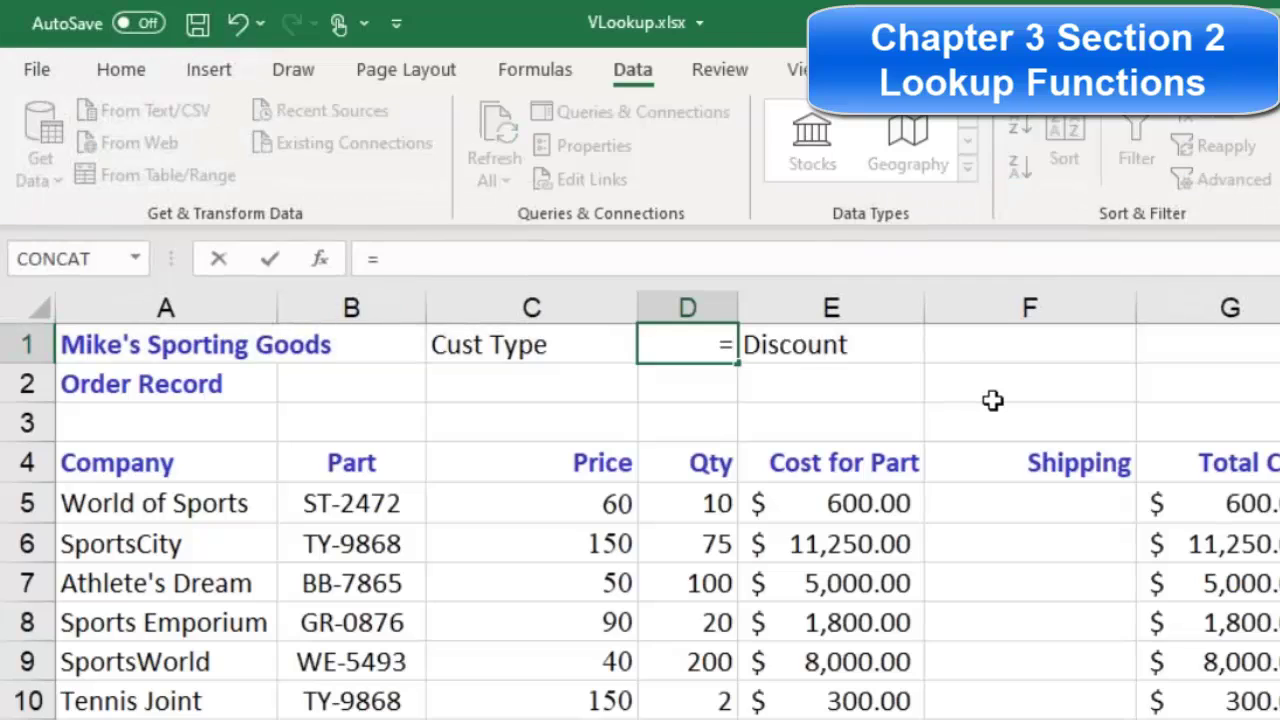
type("IF")
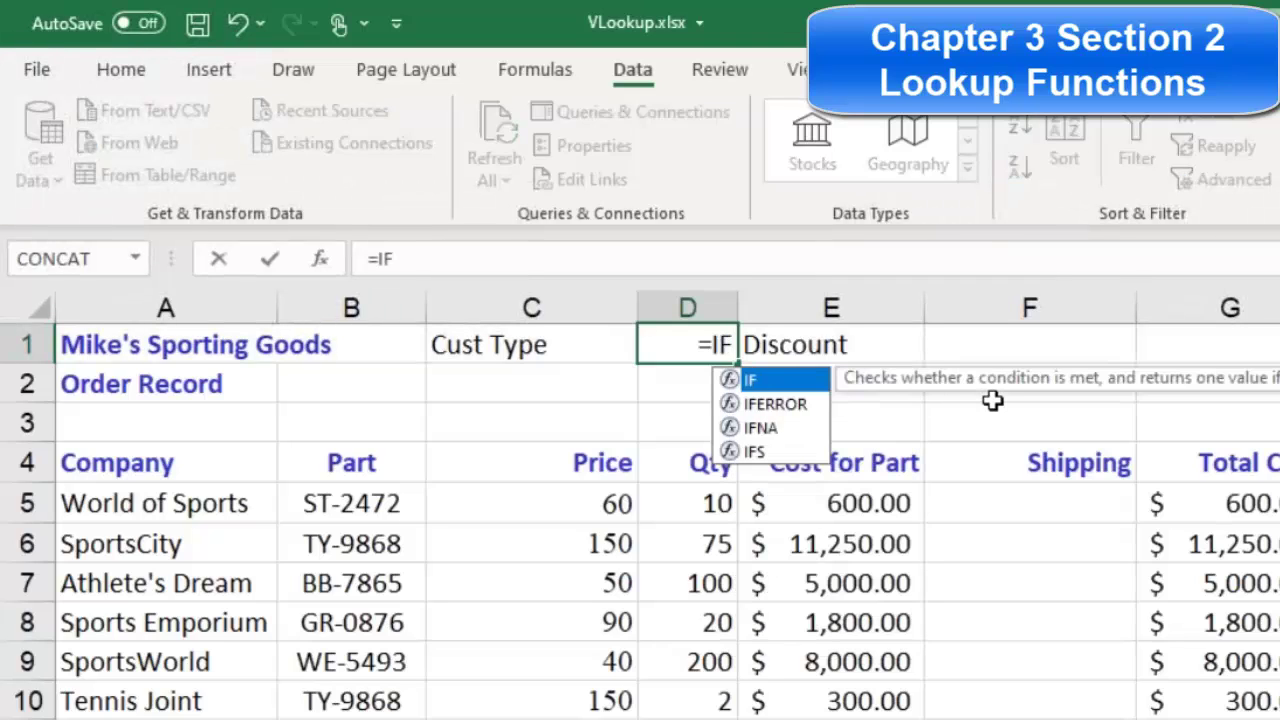
type("(E")
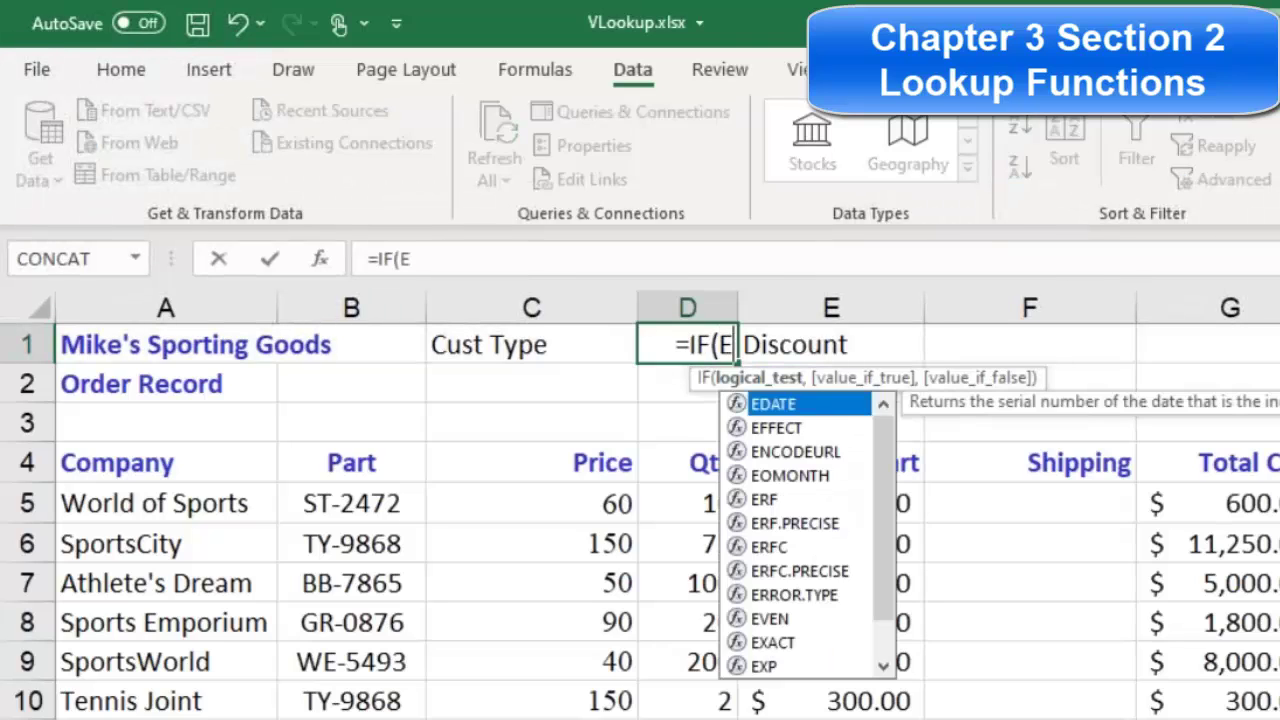
type("1")
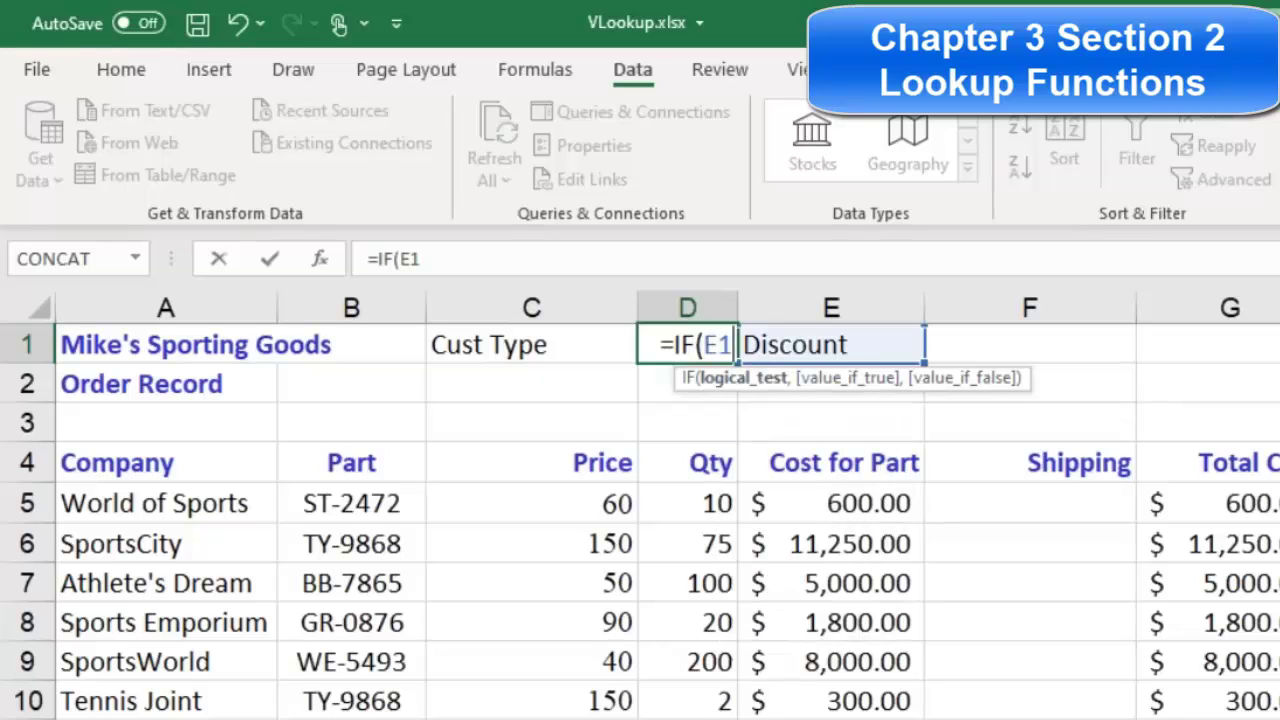
type("=\"")
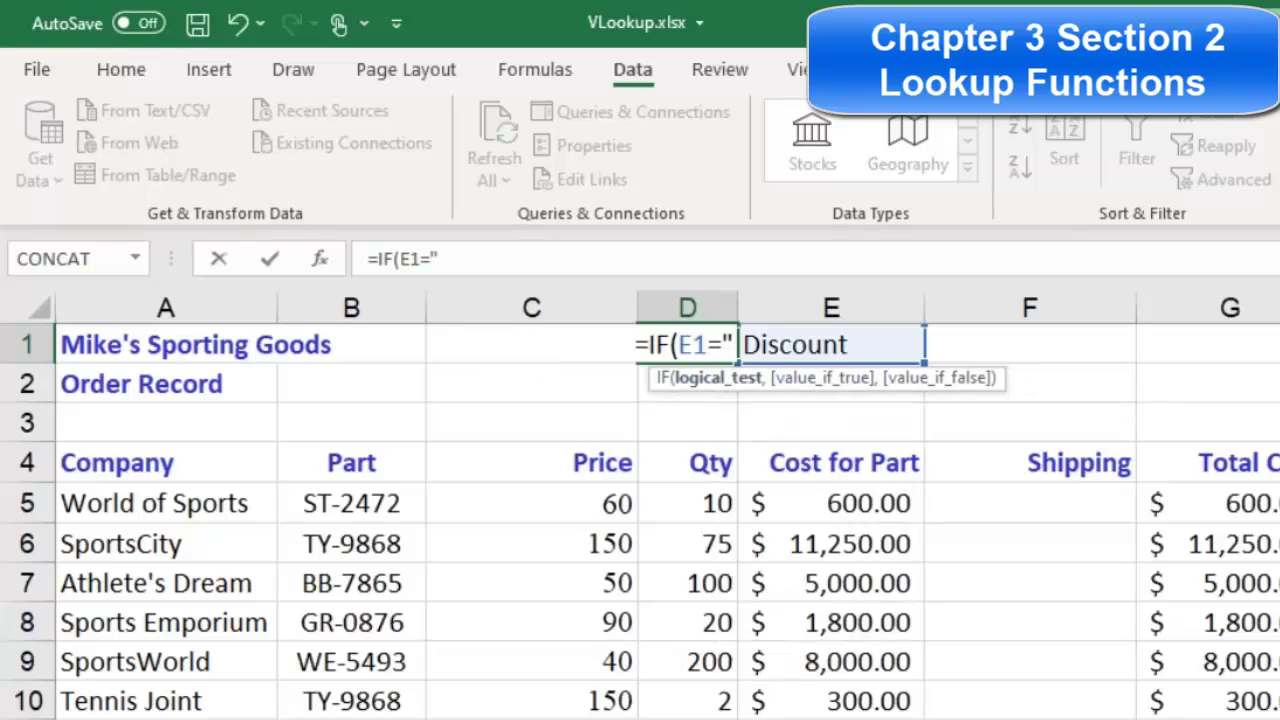
type("Disc")
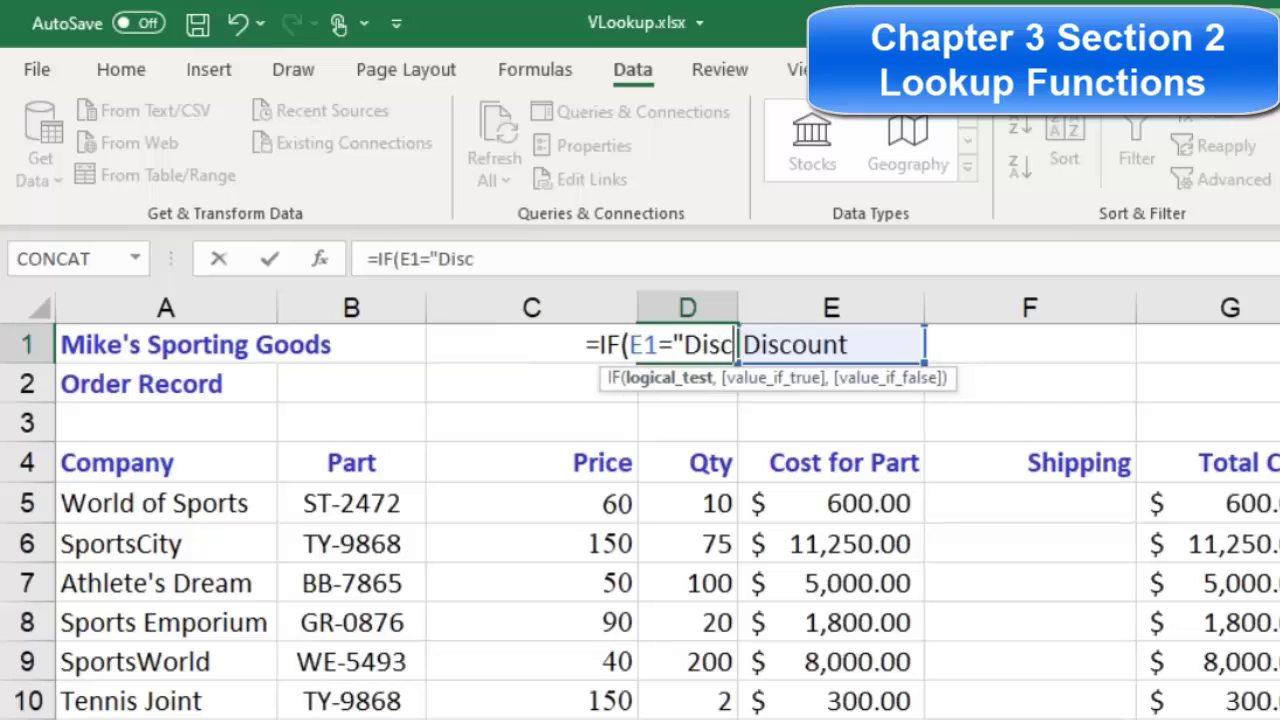
type("ount\"")
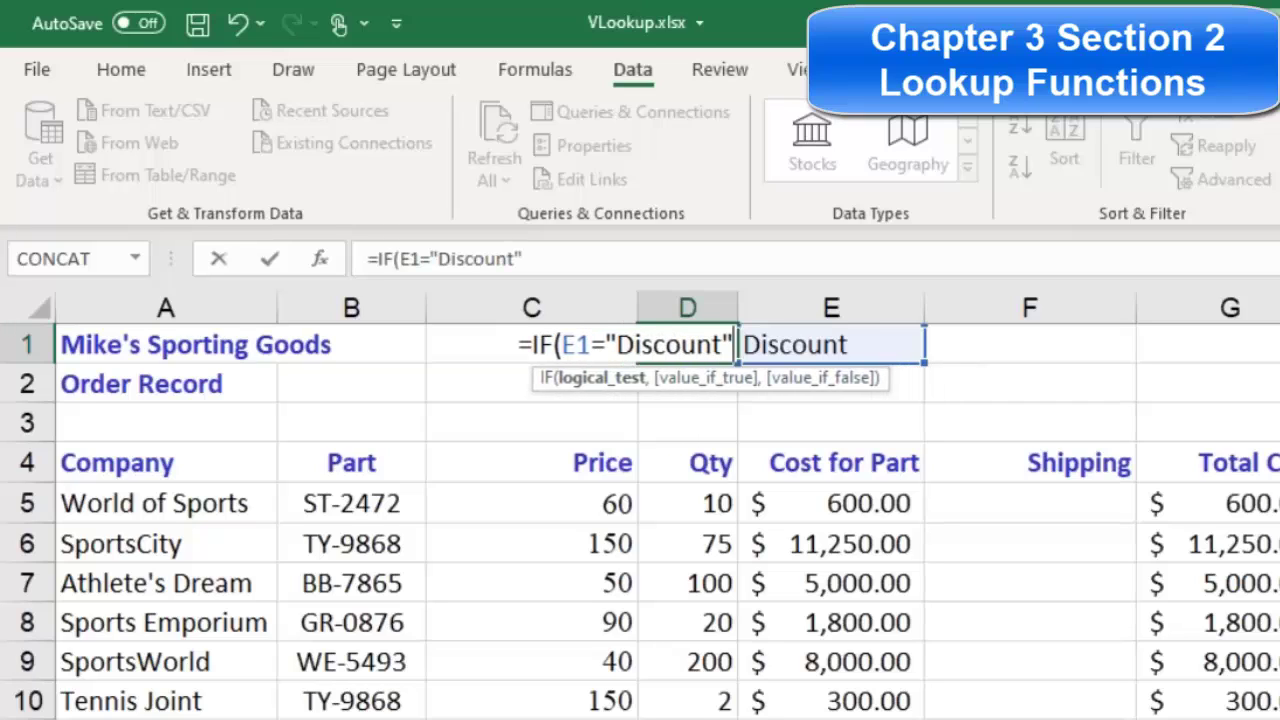
type(",")
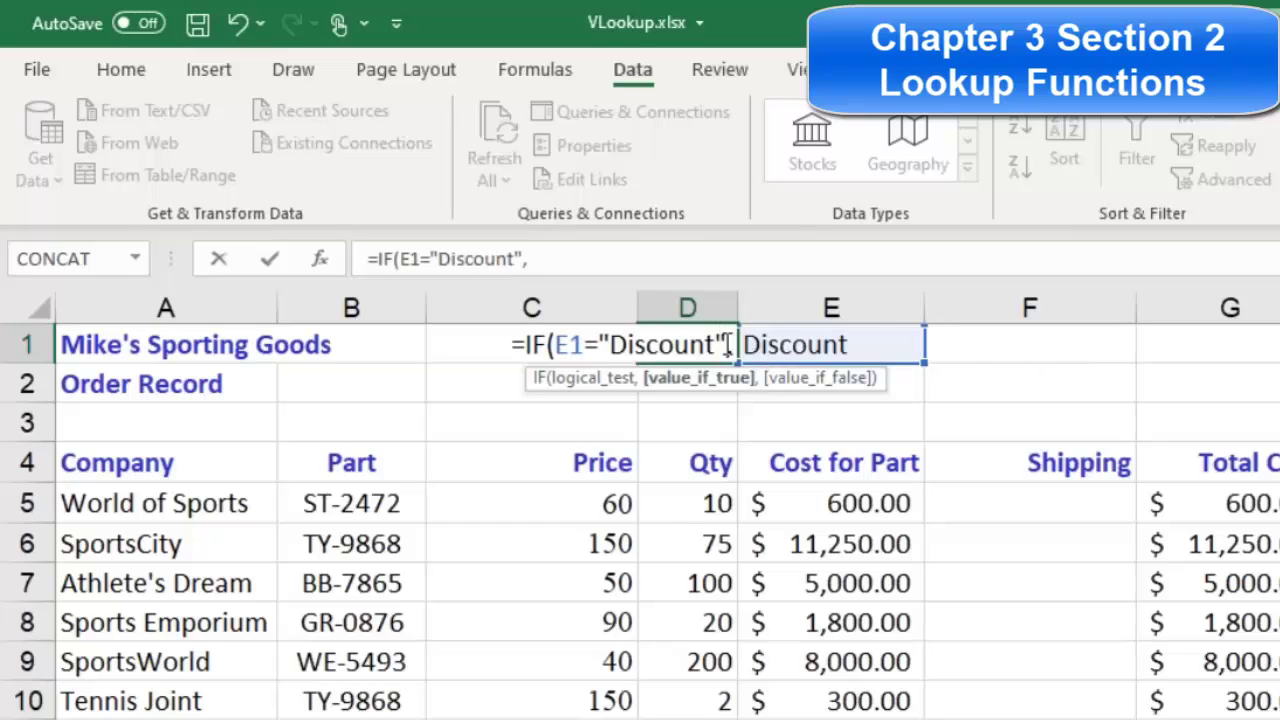
type(" 3")
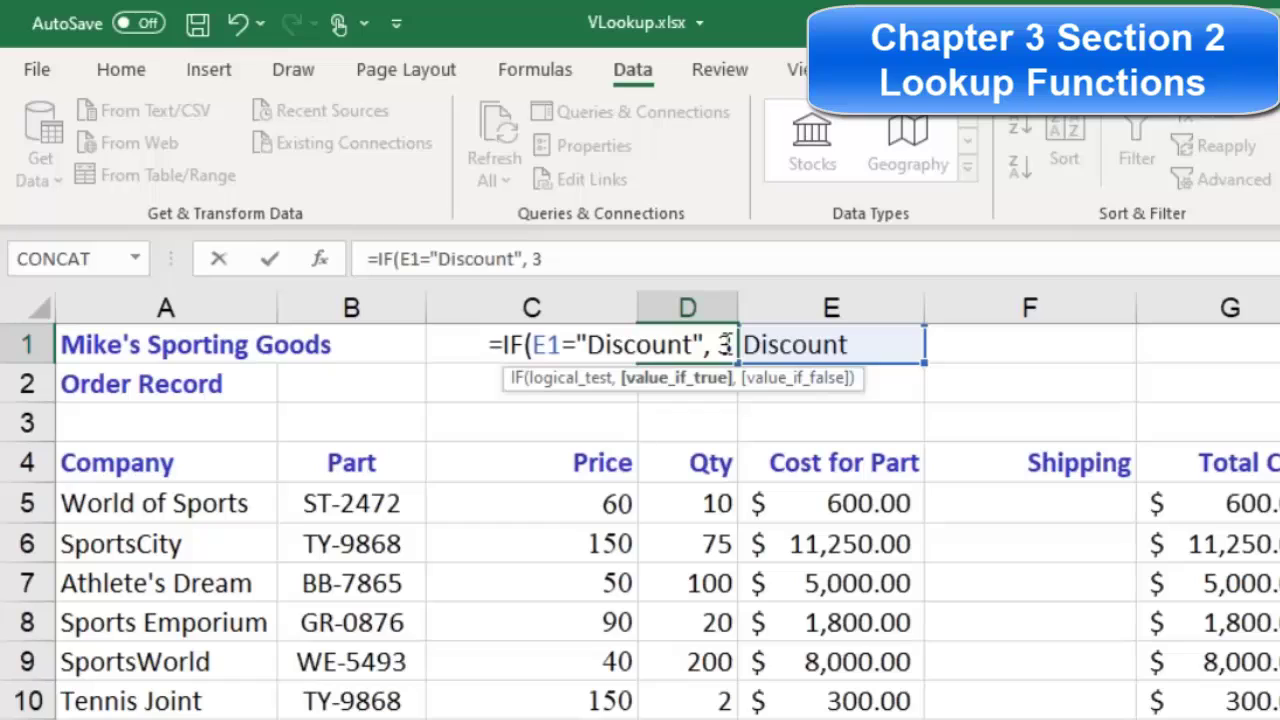
type(",")
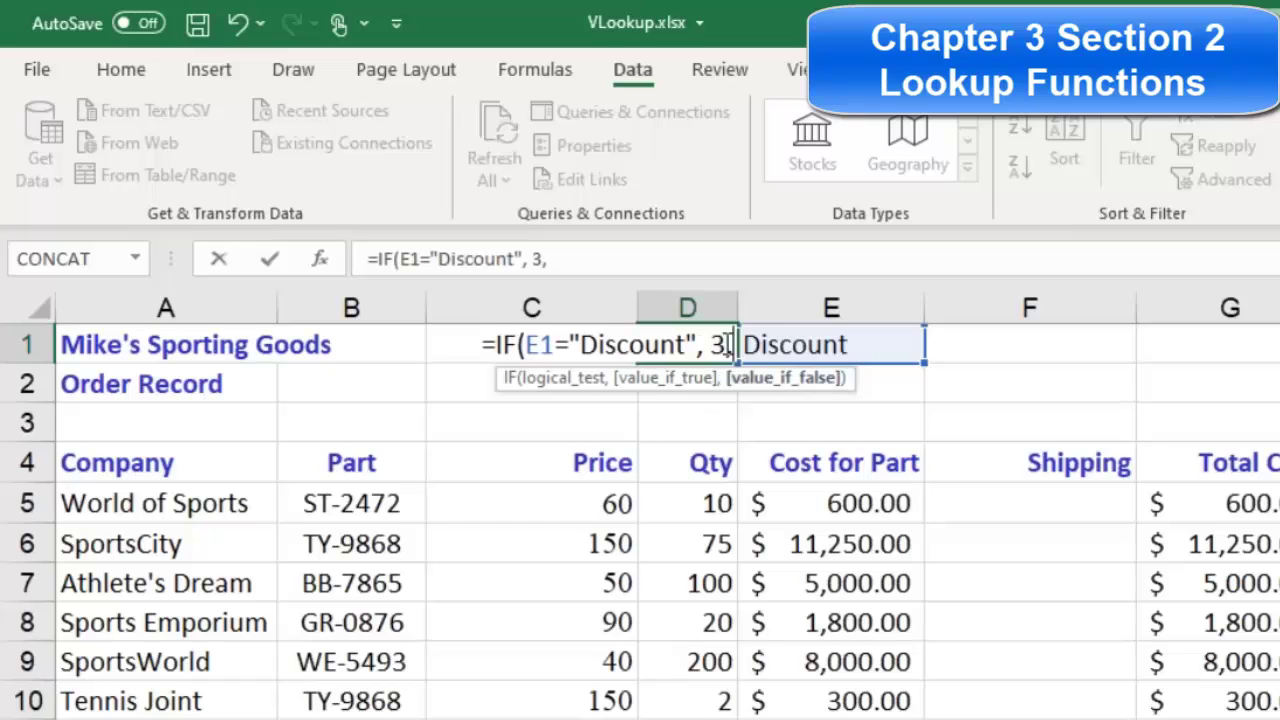
type(" 2")
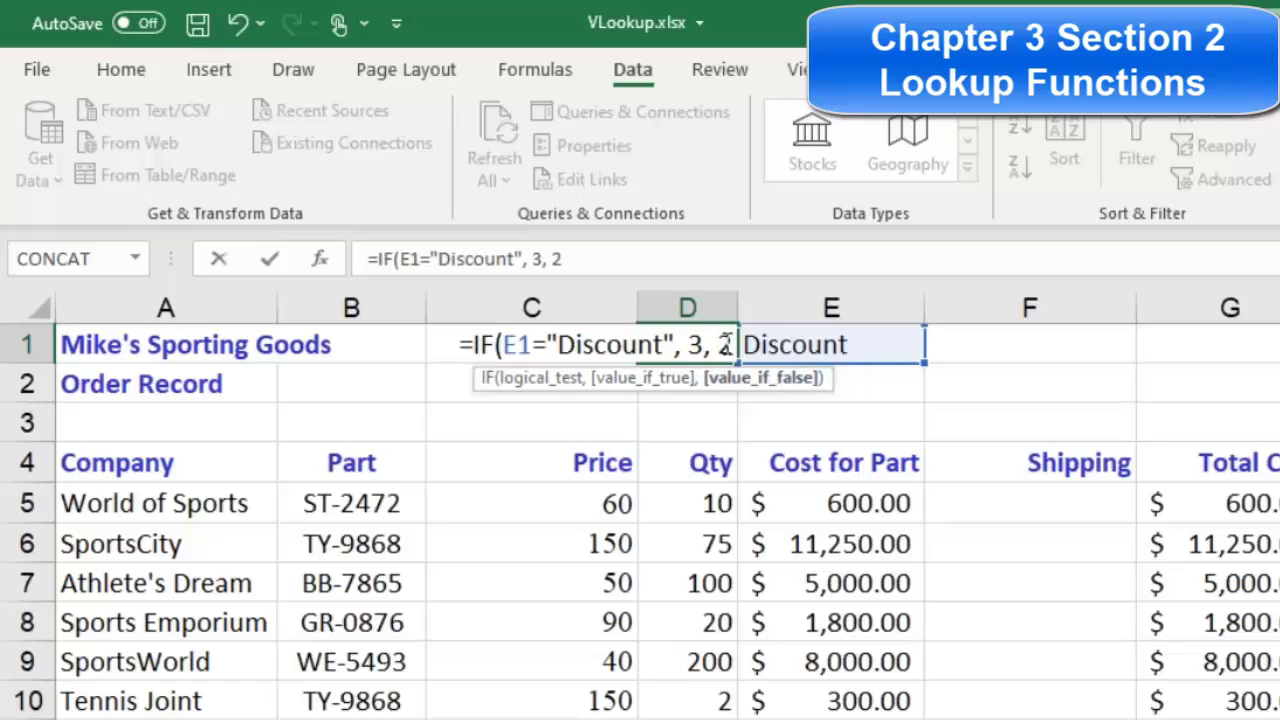
type(")")
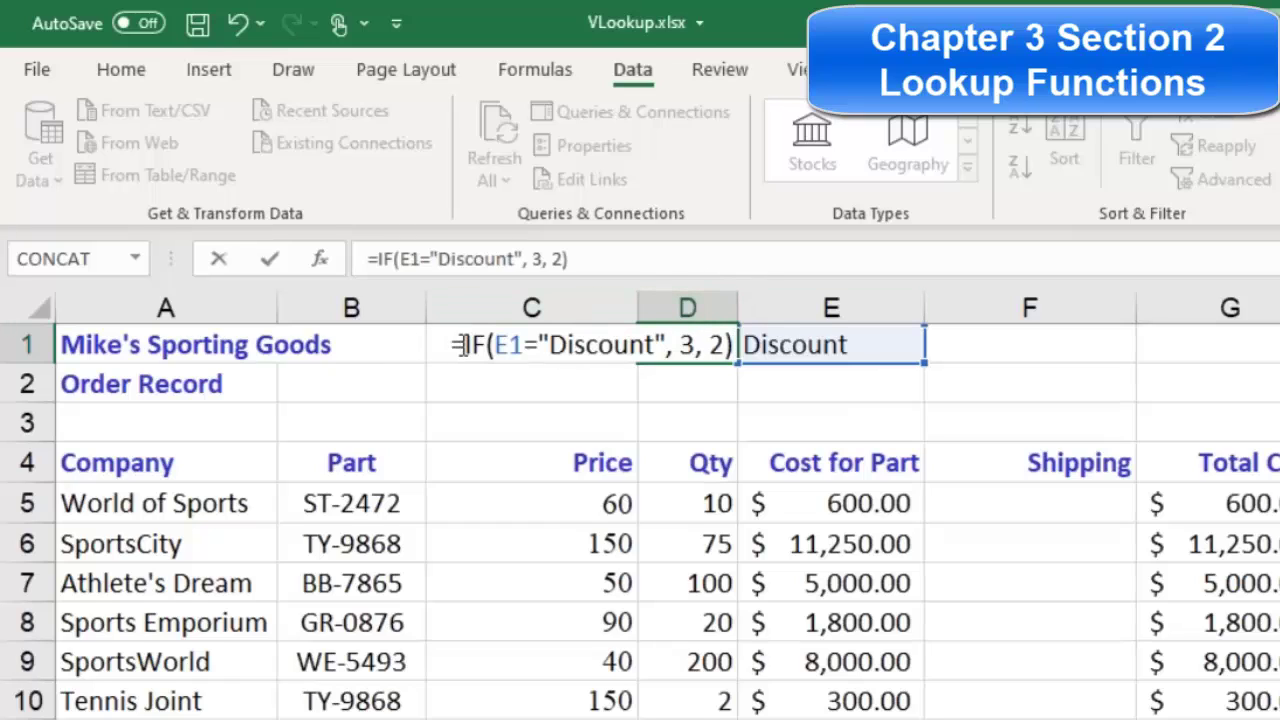
double_click(688, 344)
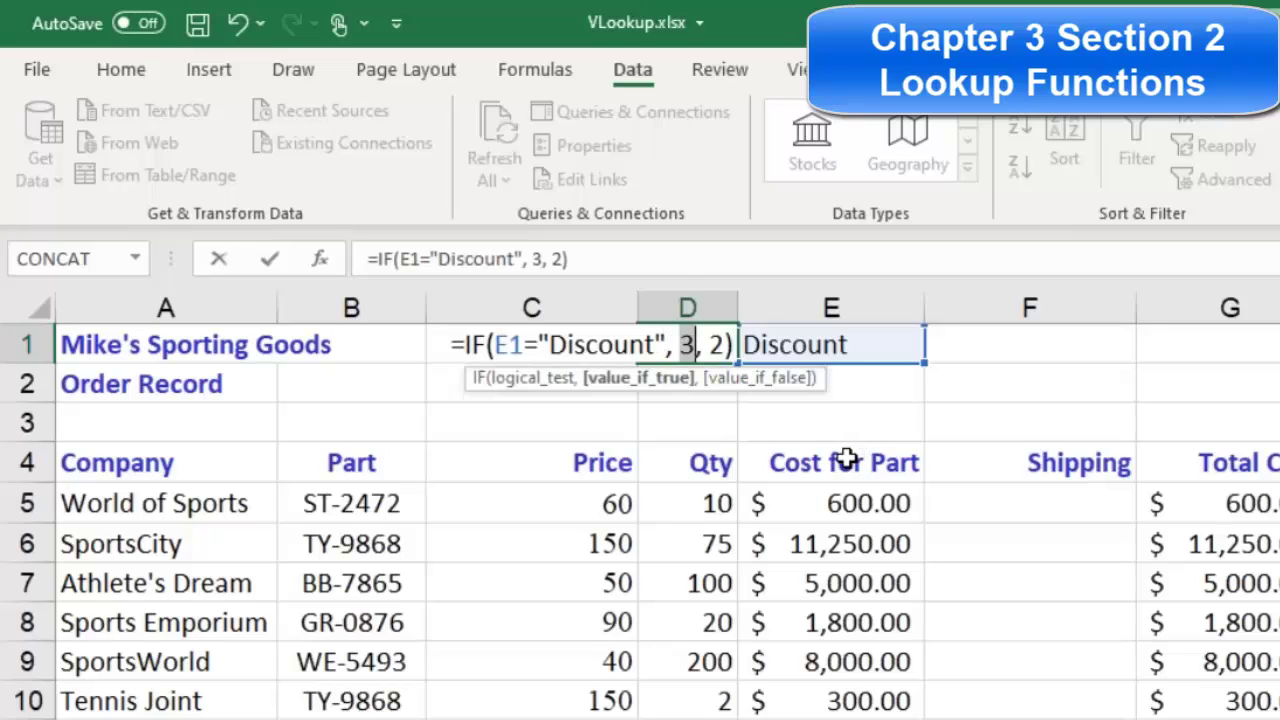
double_click(716, 344)
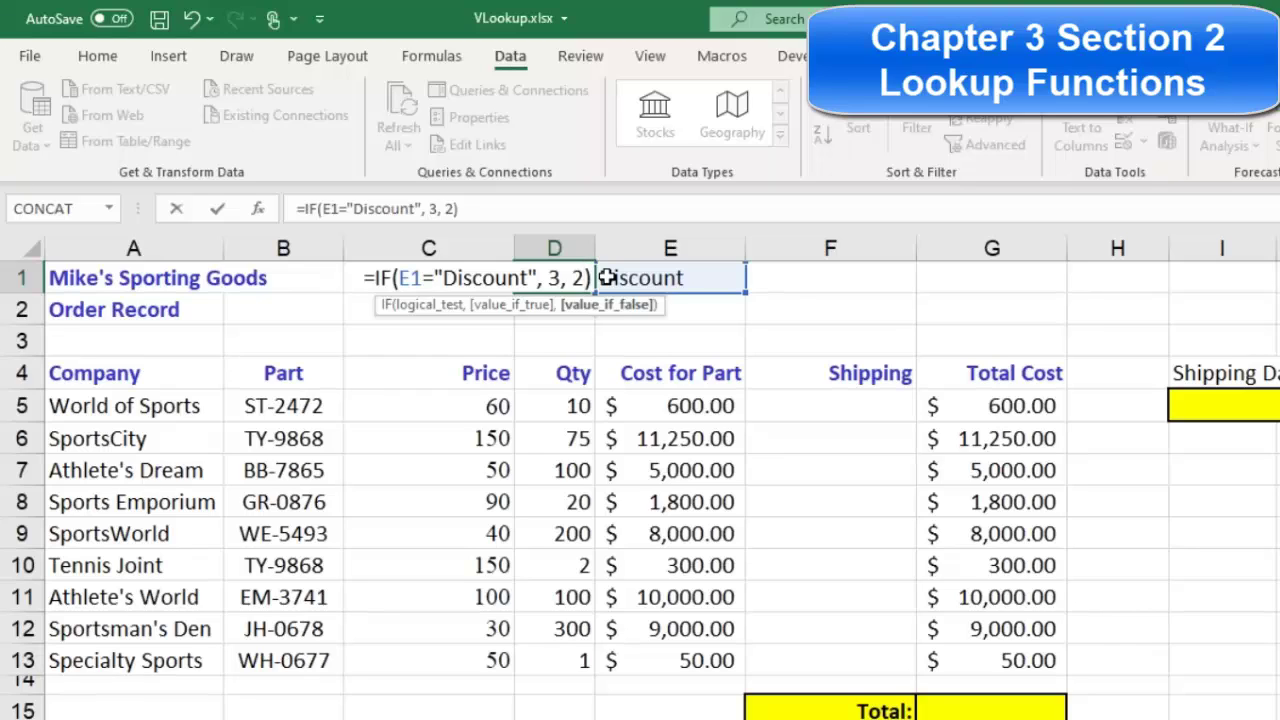
key("Return")
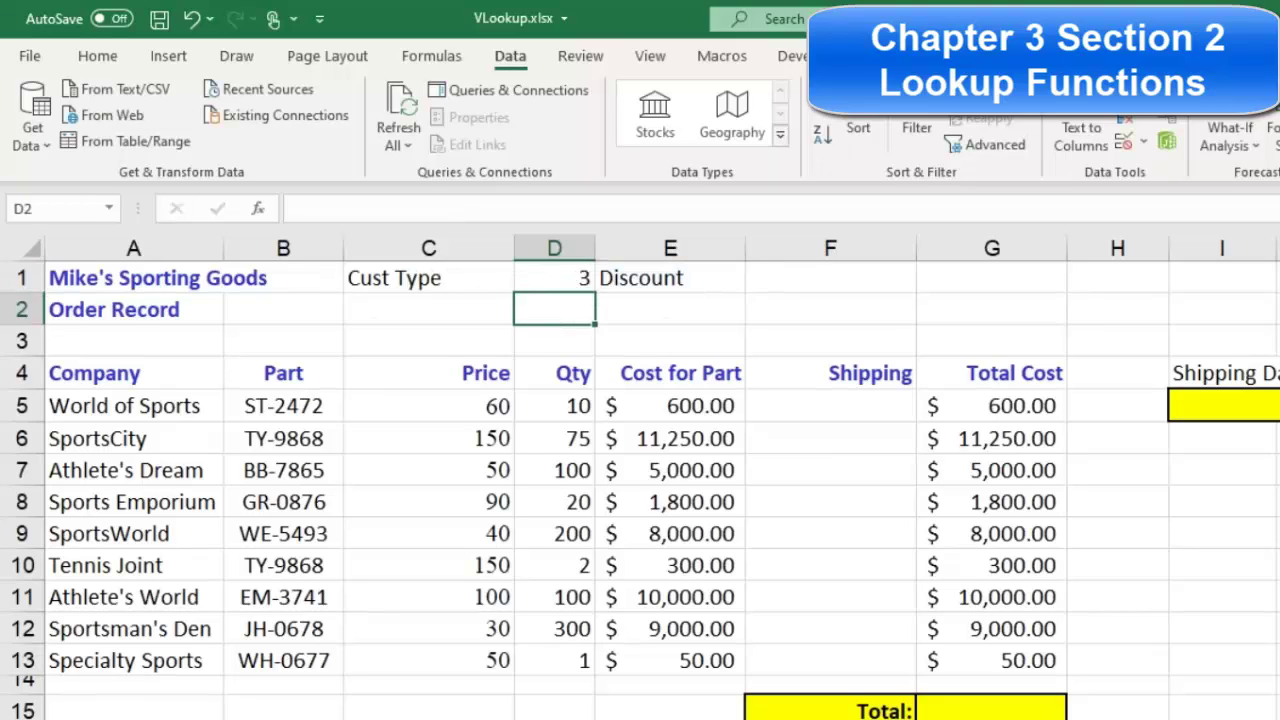
Test the formula by switching the customer type in E1 to Retail and back to Discount.
left_click(665, 281)
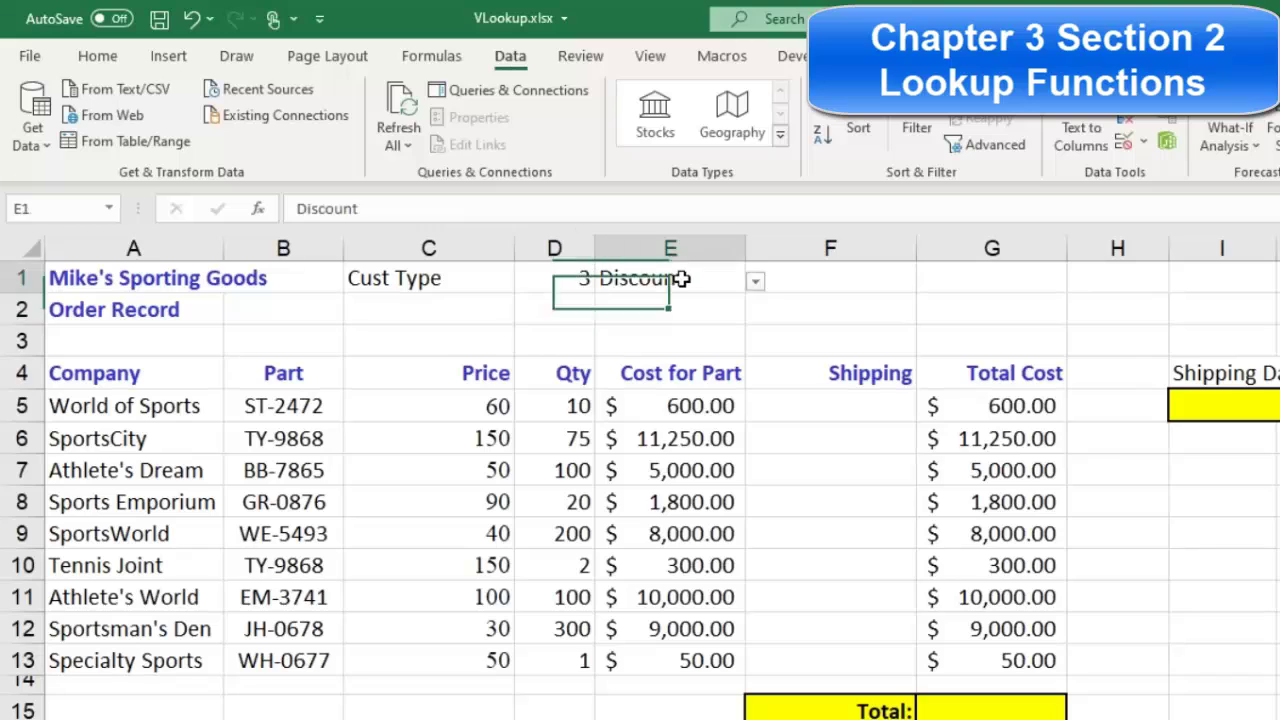
left_click(755, 283)
left_click(612, 323)
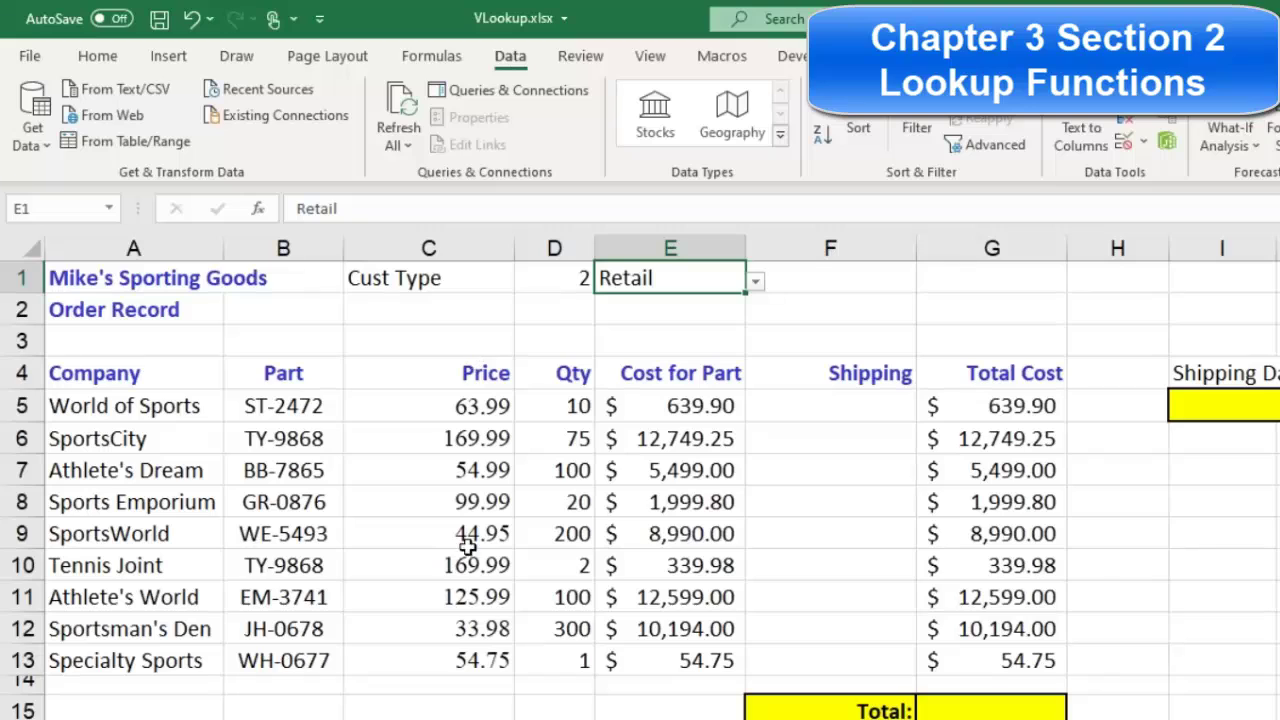
left_click(757, 283)
left_click(662, 305)
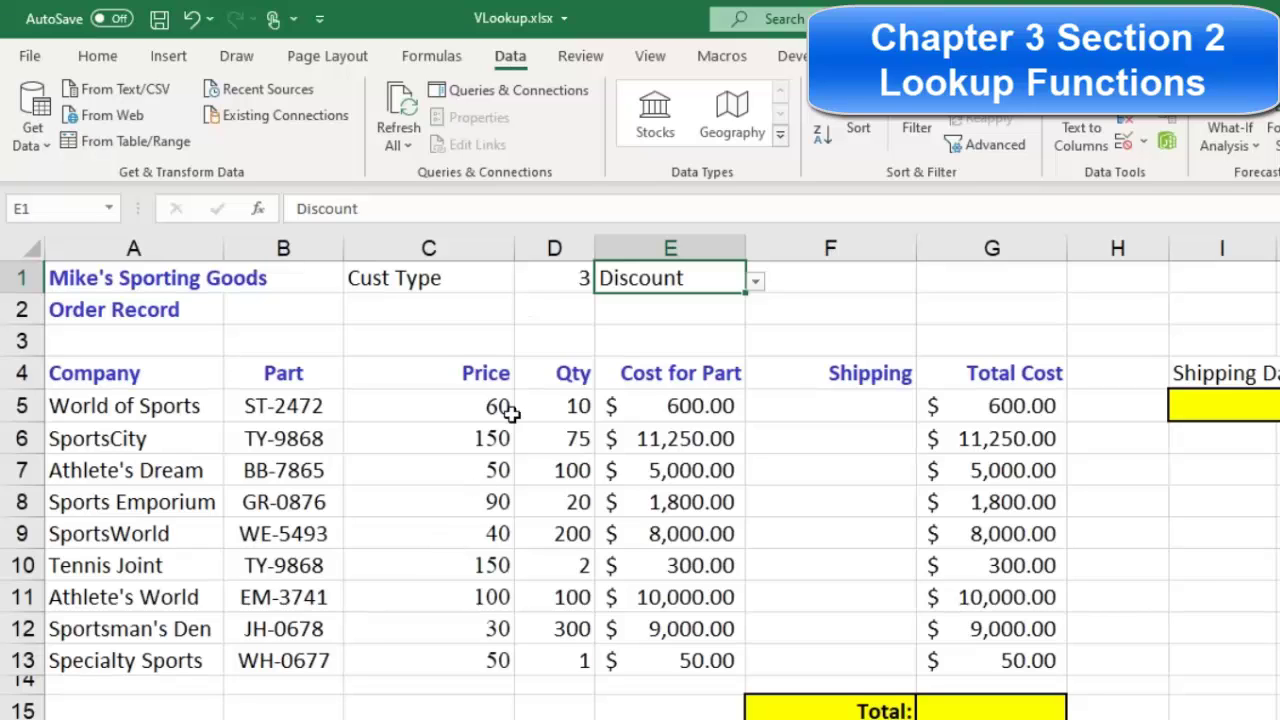
Open the IF formula in cell D1 for review and close it without editing.
double_click(570, 283)
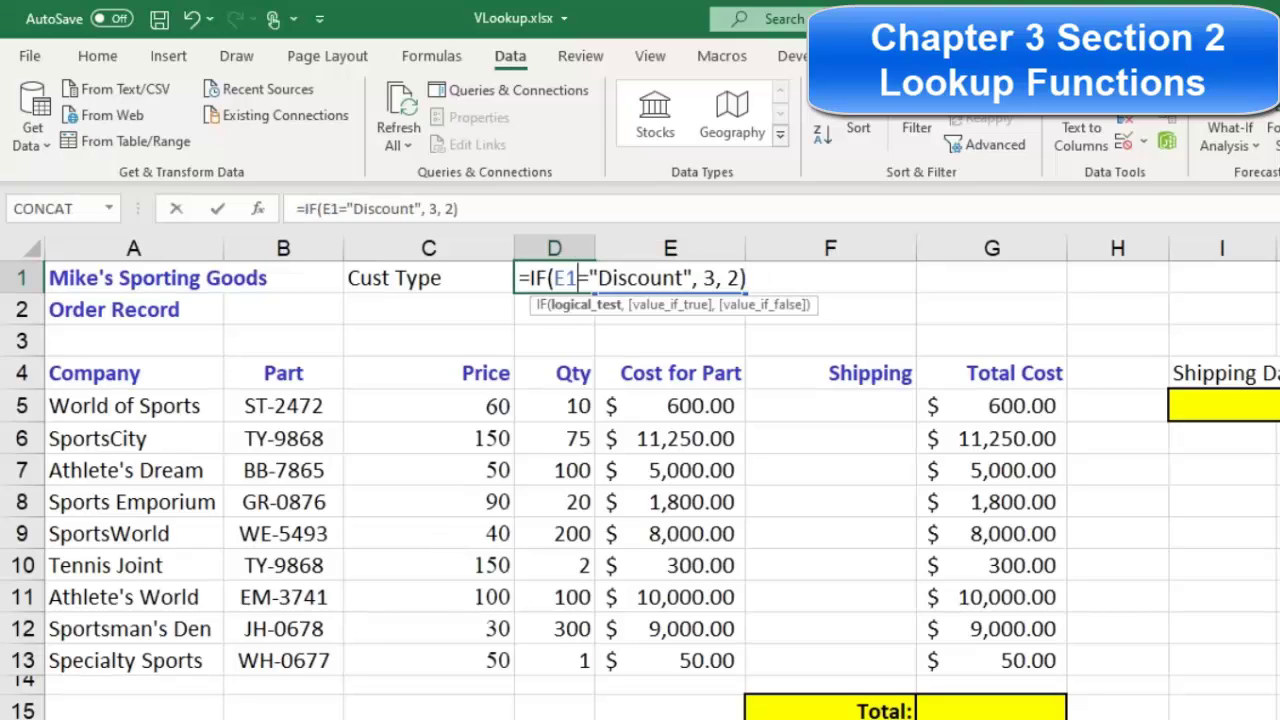
left_click(775, 279)
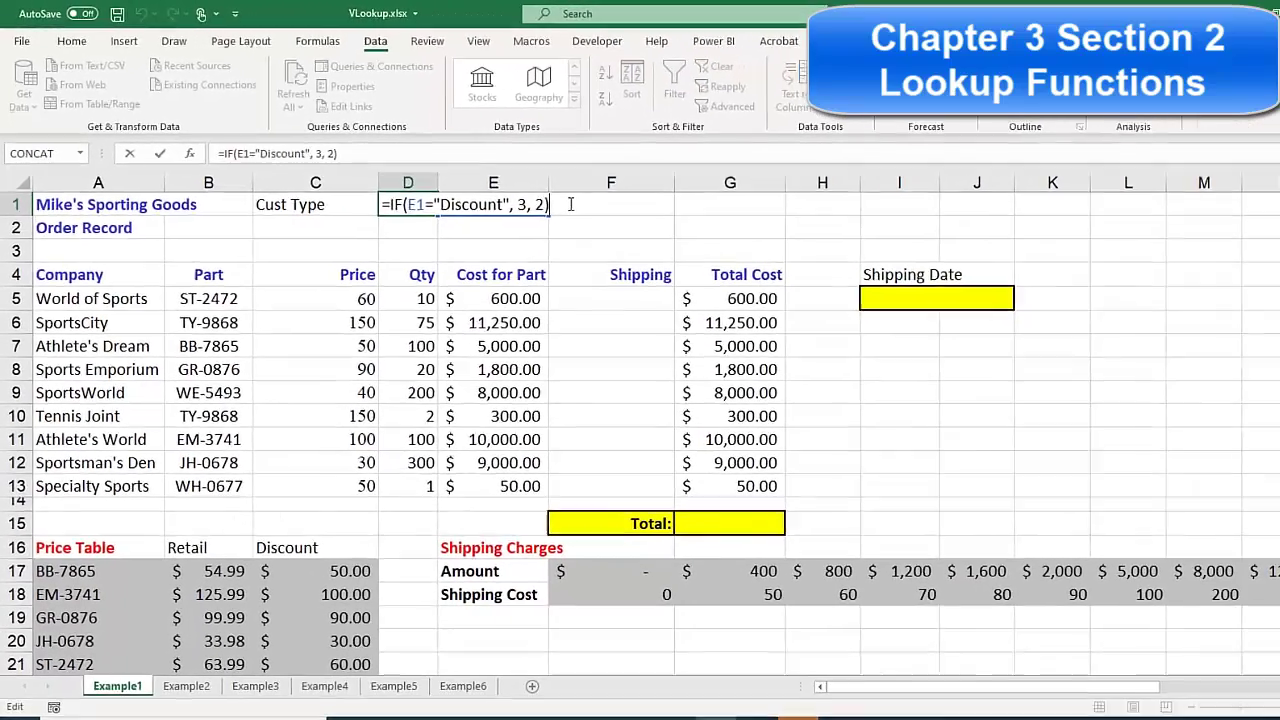
key("Return")
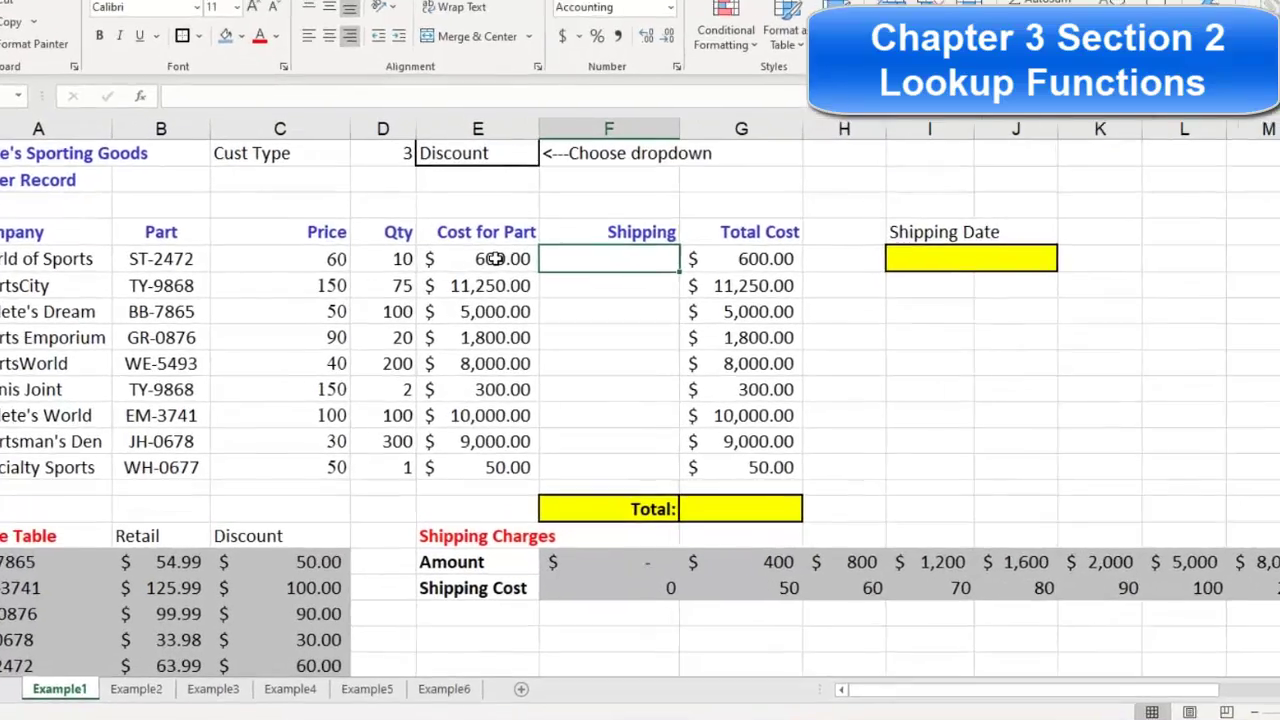
Compare the part costs in E5 and E8 with their amount brackets and shipping costs in the Shipping Charges table.
left_click(495, 258)
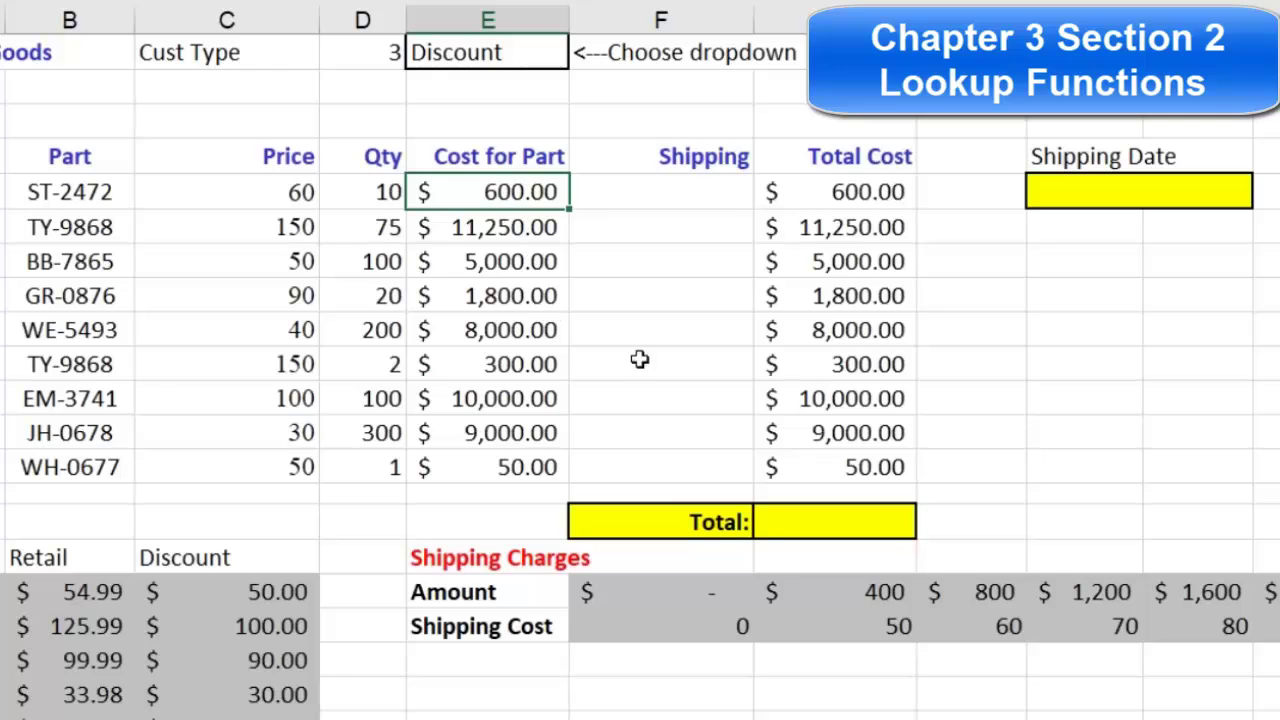
left_click(843, 590)
left_click_drag(843, 590, 971, 590)
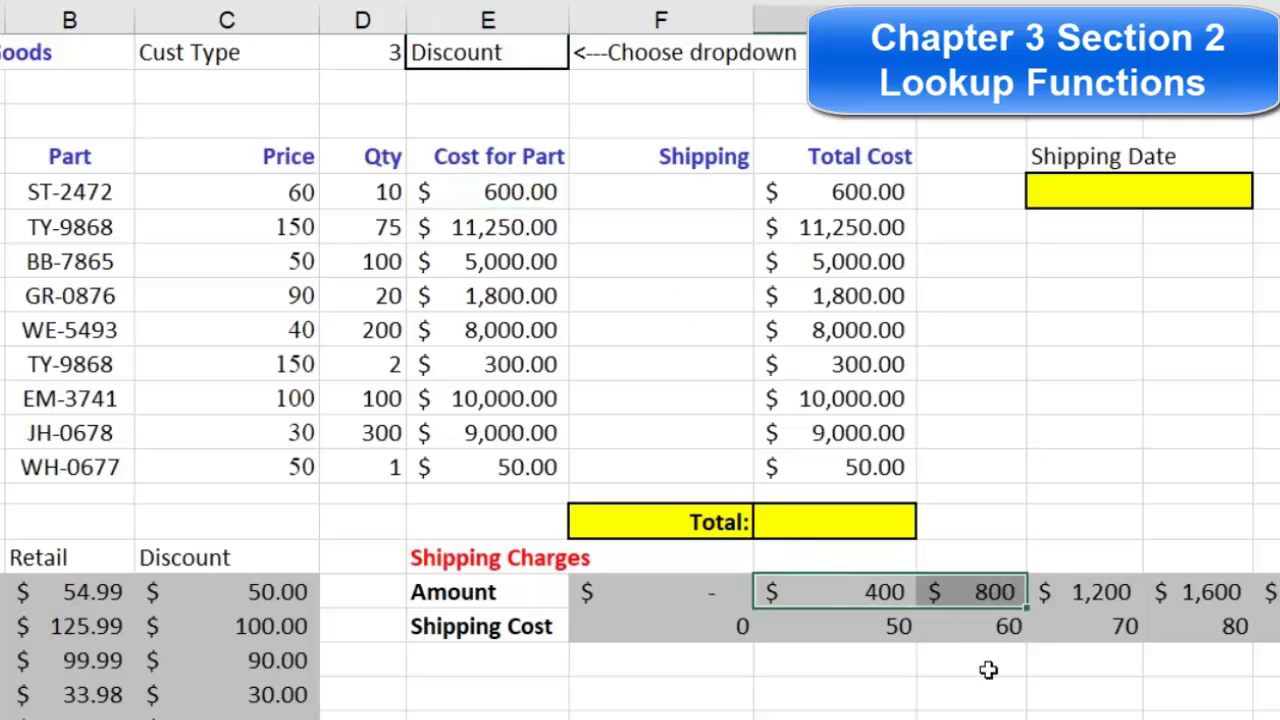
left_click(882, 627)
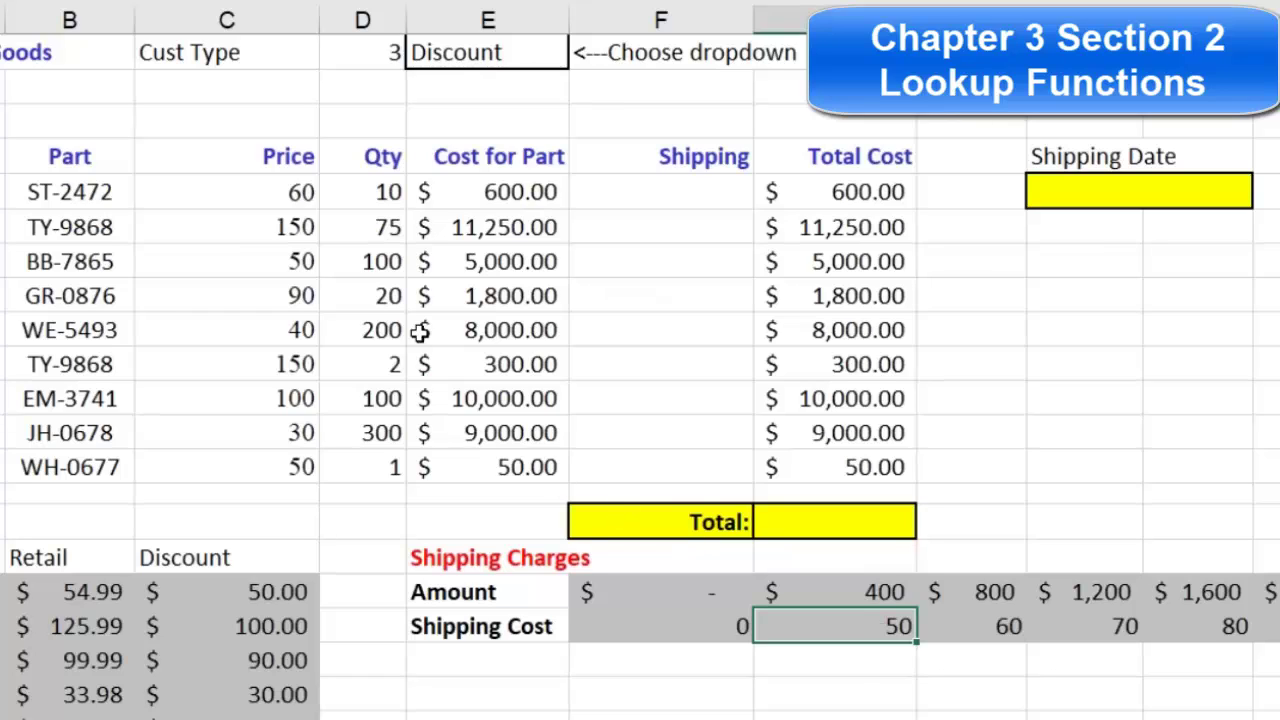
left_click(508, 297)
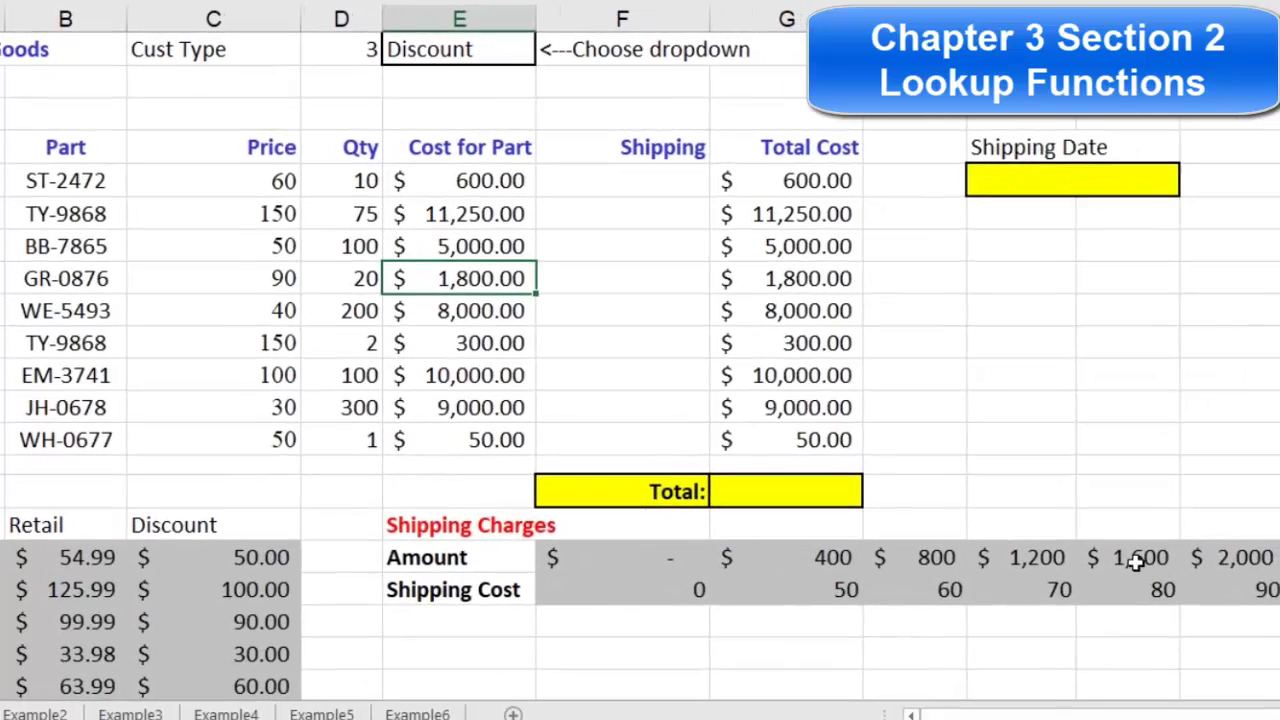
left_click(1240, 600)
left_click_drag(1189, 563, 1225, 558)
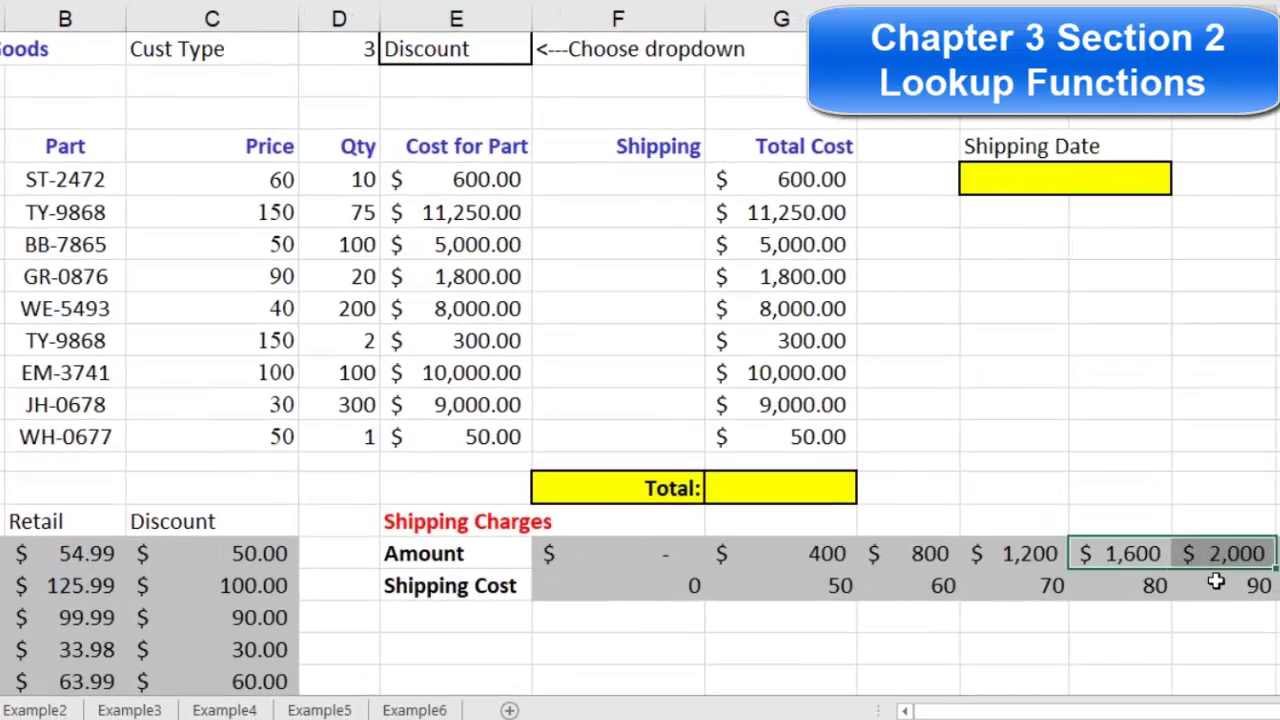
left_click(1143, 588)
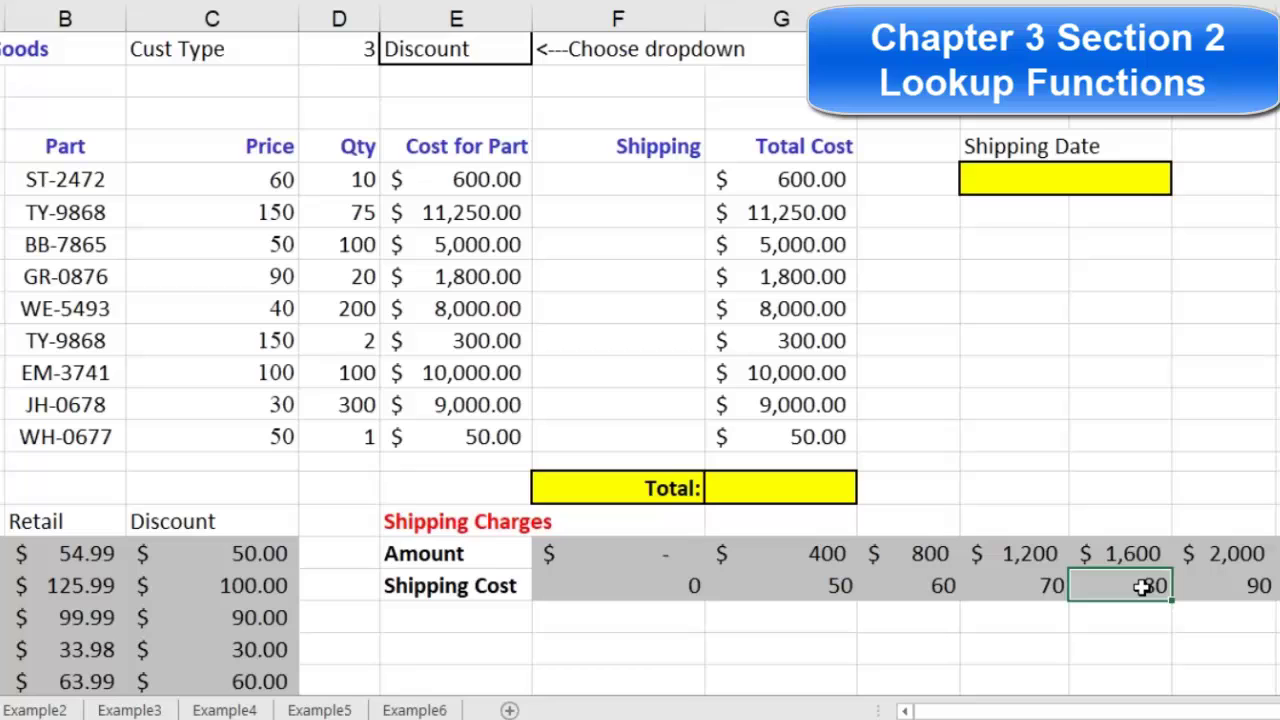
Examine the amount ranges from 400 to 1,600 and the matching entries in the Shipping Cost row.
left_click_drag(815, 553, 915, 553)
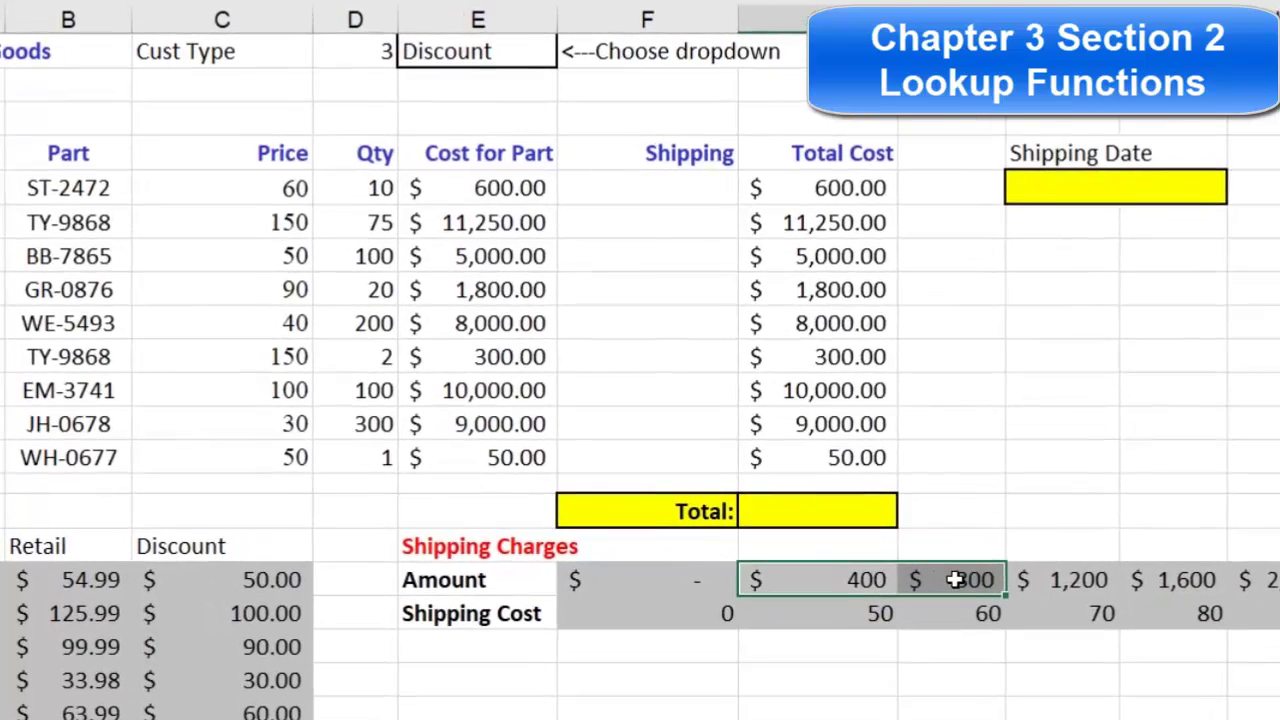
left_click_drag(1056, 577, 1167, 577)
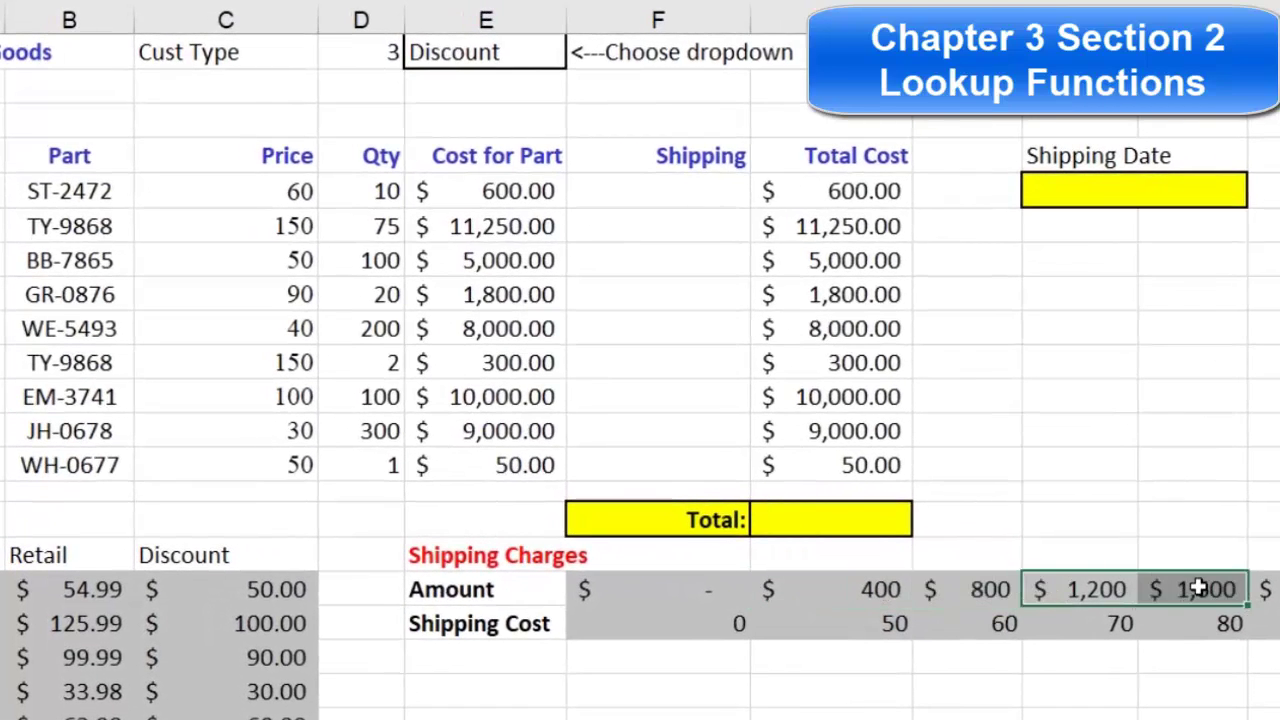
left_click(1108, 623)
left_click(990, 623)
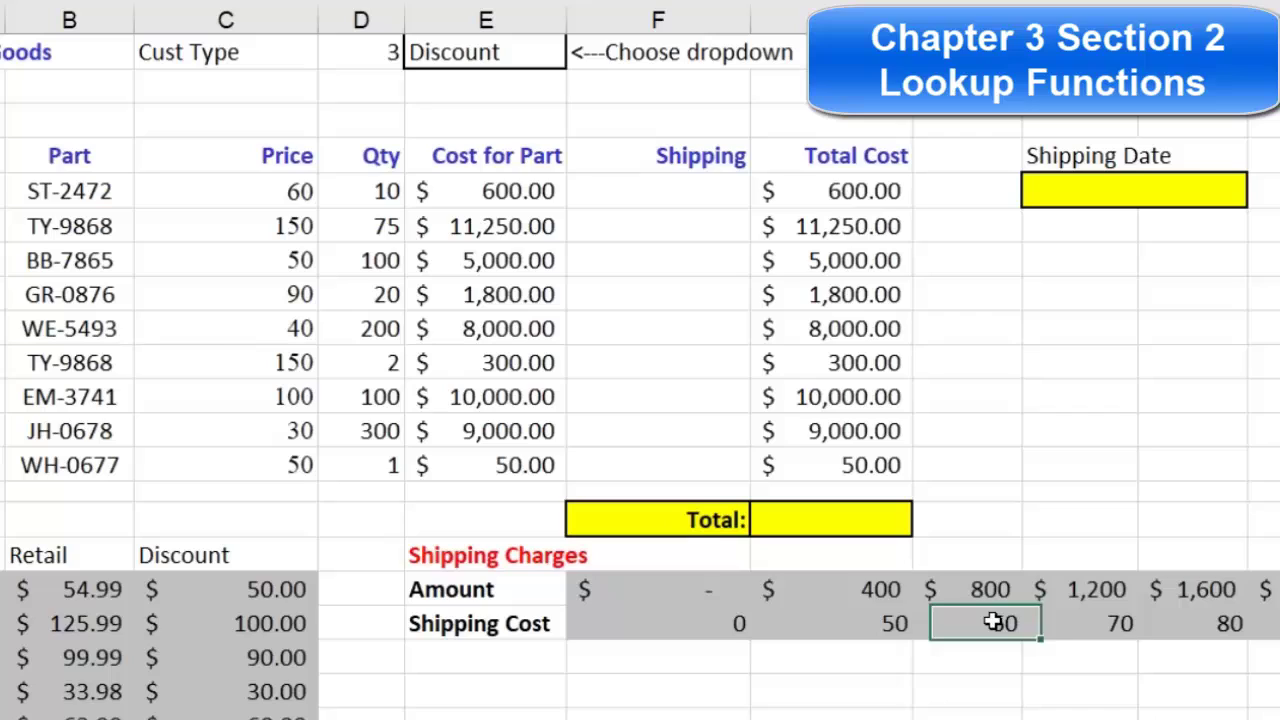
left_click(885, 623)
left_click(727, 625)
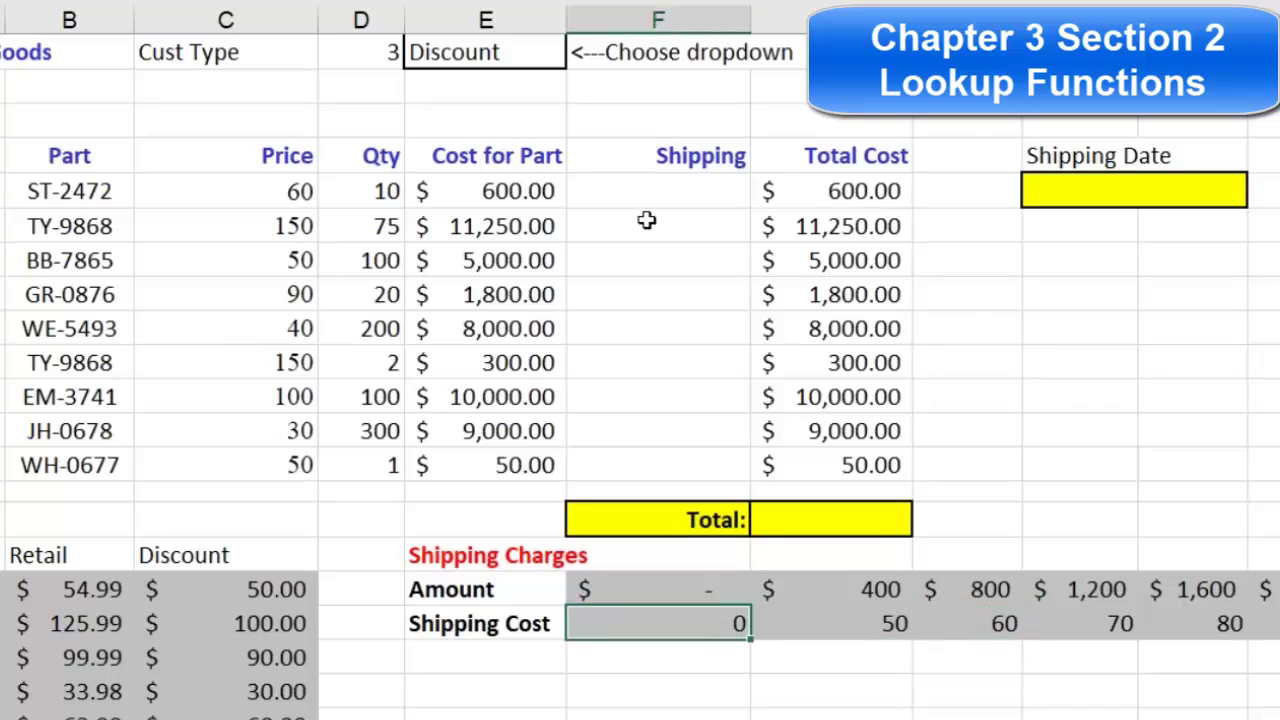
Enter the formula =HLOOKUP(E5, shipping, 2) in cell F5 to look up the first order's shipping charge.
left_click(648, 190)
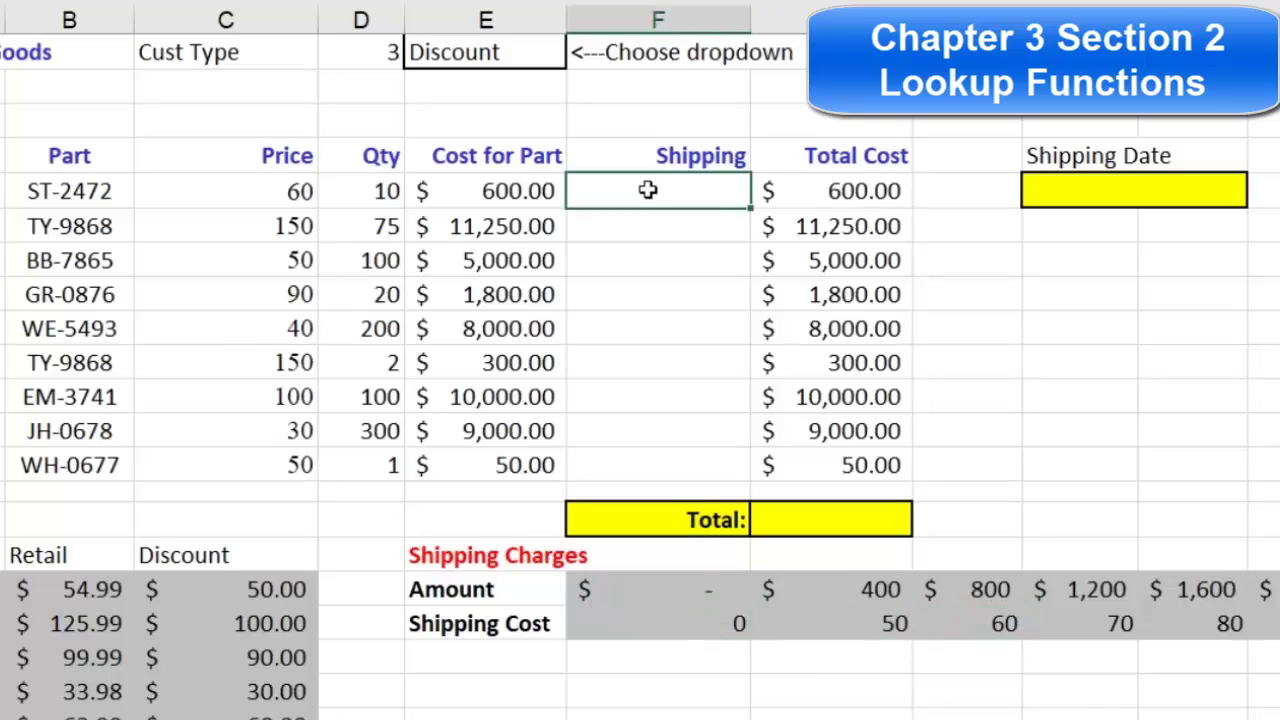
type("=HLOOKUP(")
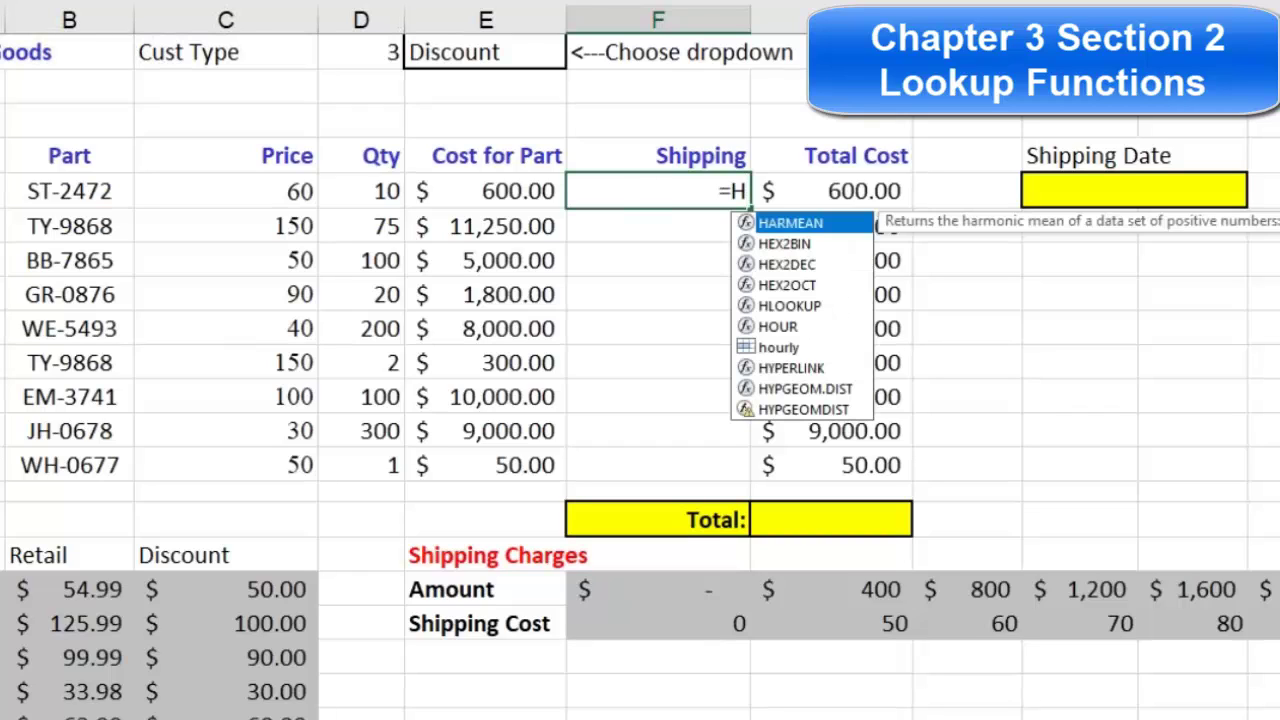
left_click(500, 191)
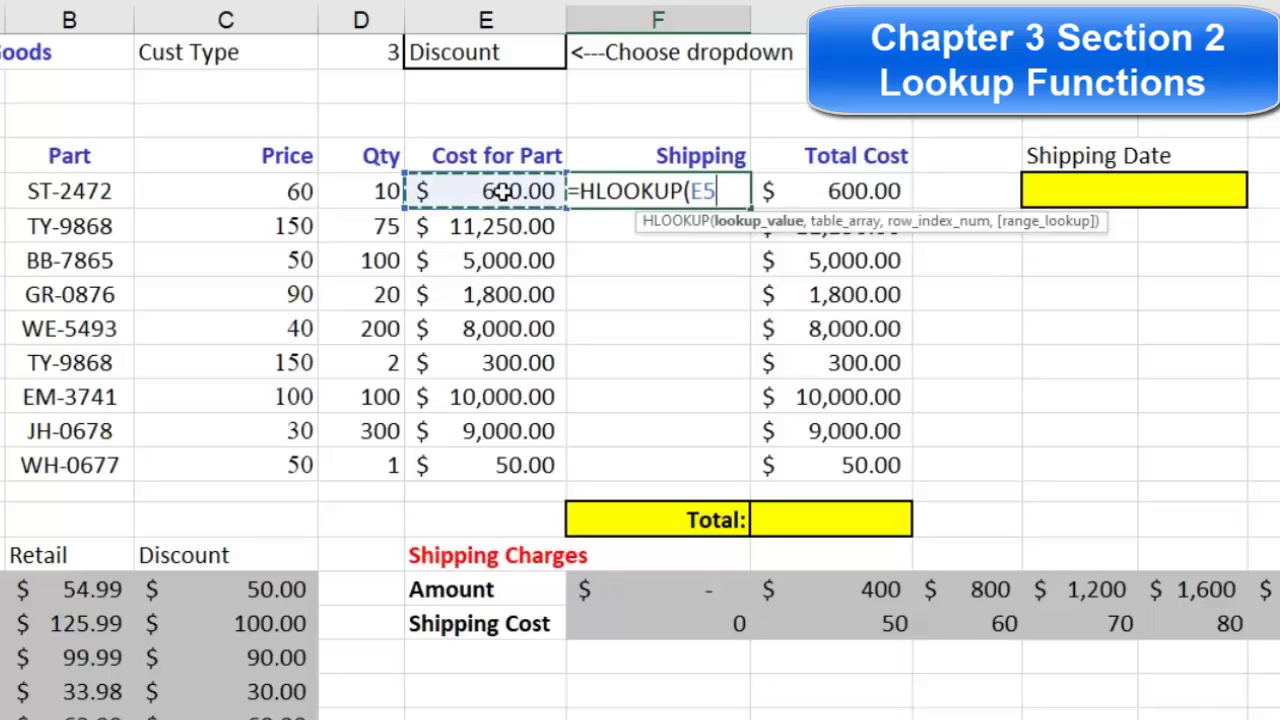
type(",")
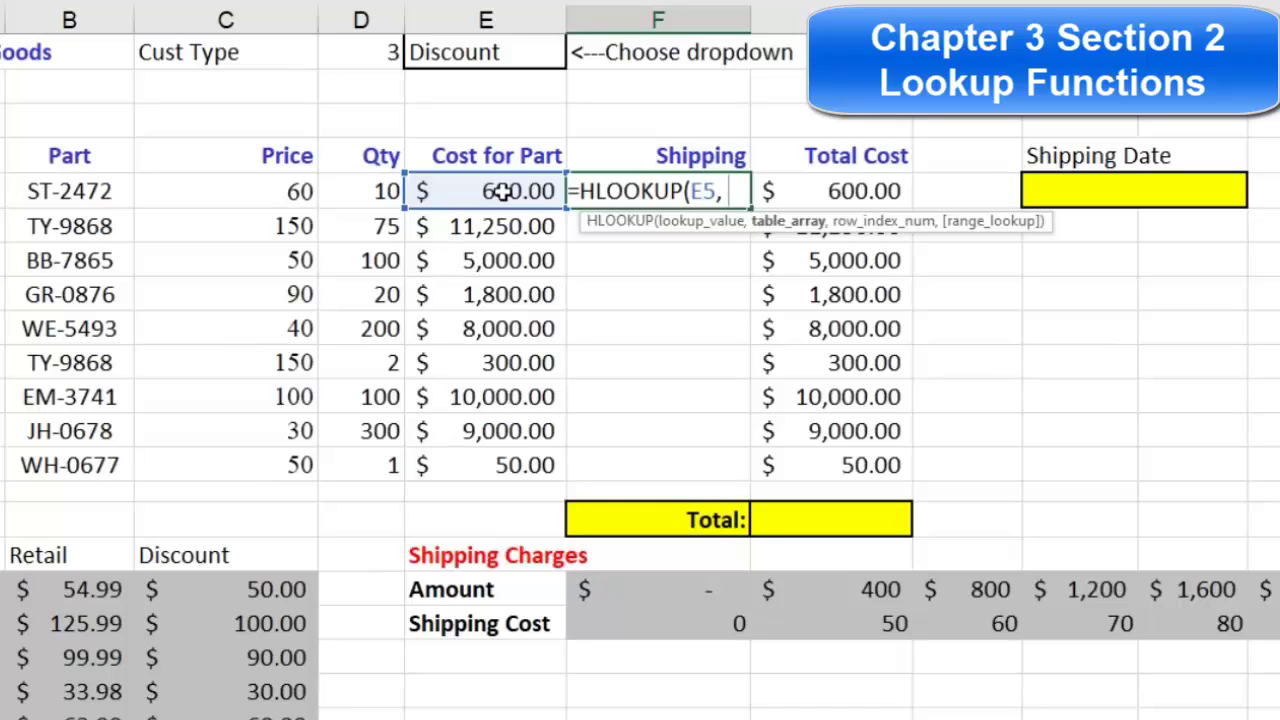
type("Sh")
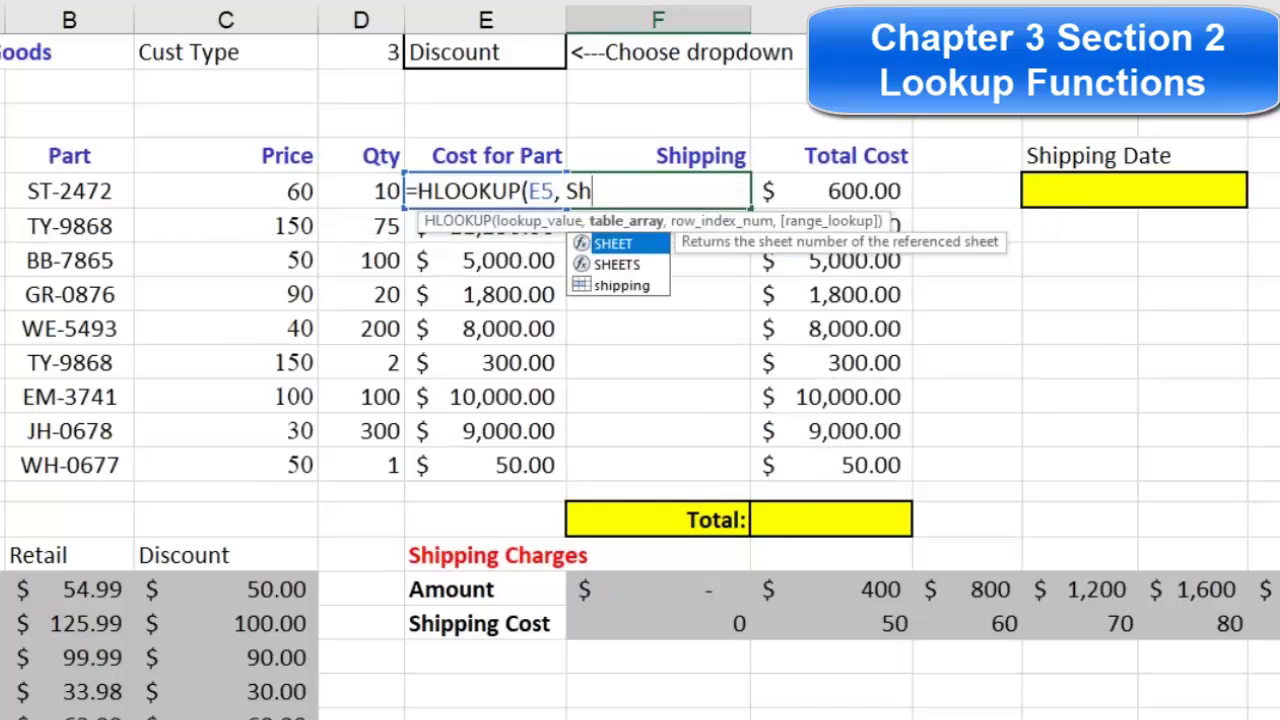
double_click(620, 286)
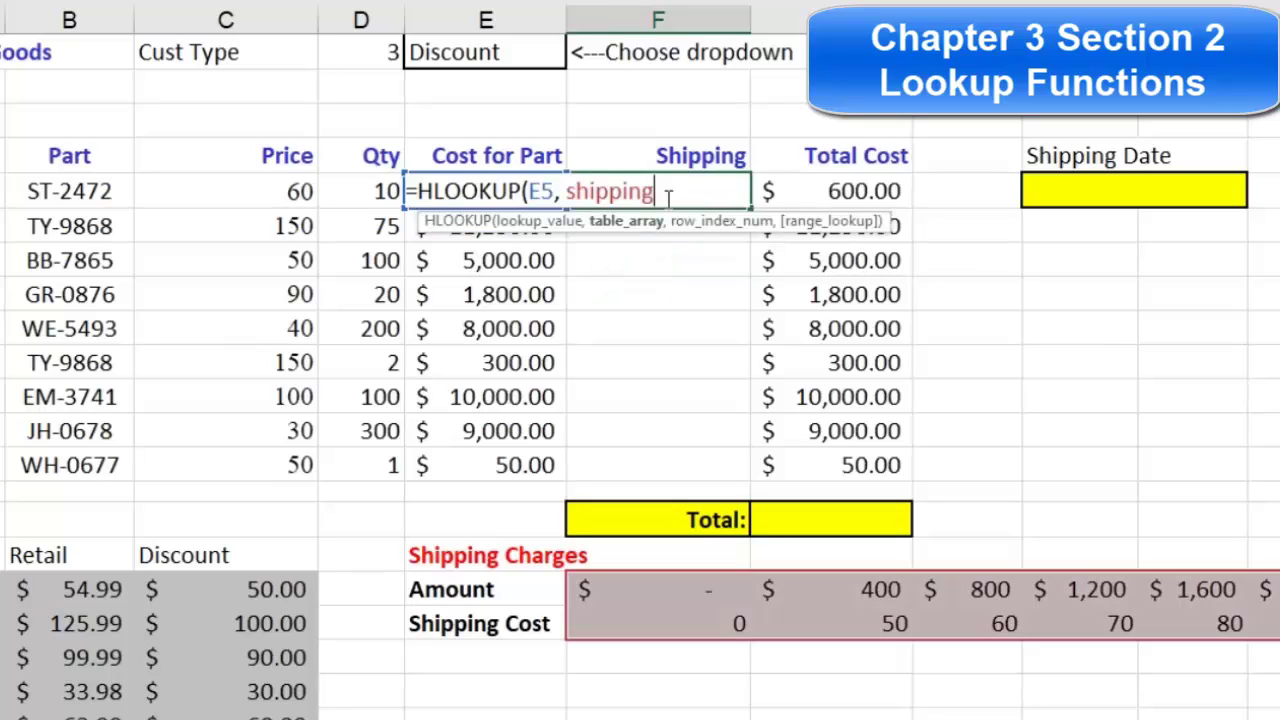
type(", 2)")
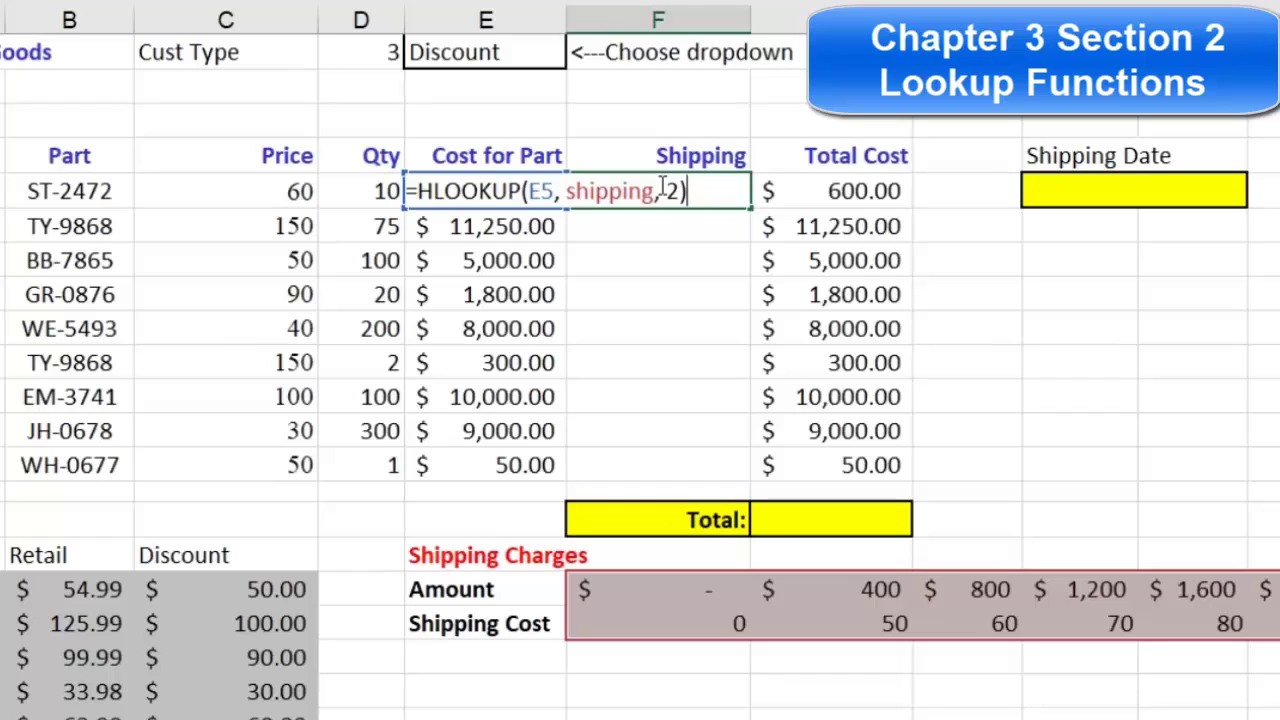
key("Return")
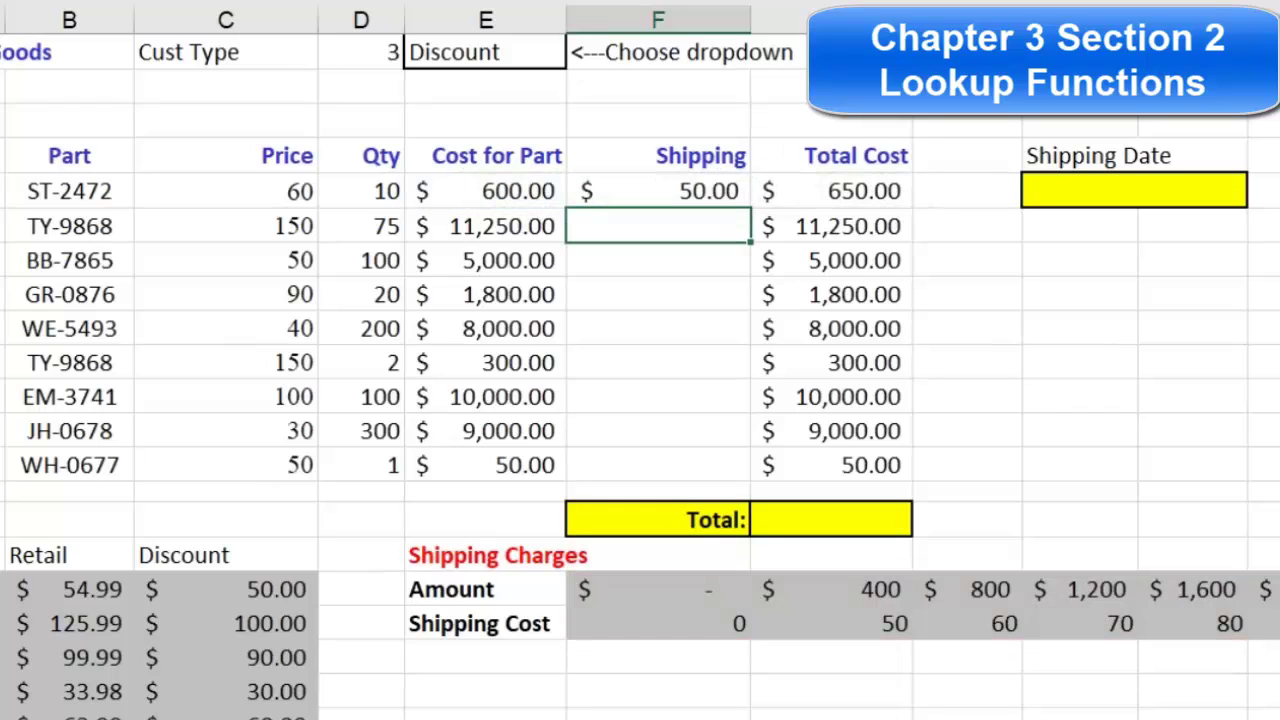
Fill the shipping lookup formula from F5 down to F13 and review the formula in F5 without editing it.
left_click(690, 190)
double_click(749, 205)
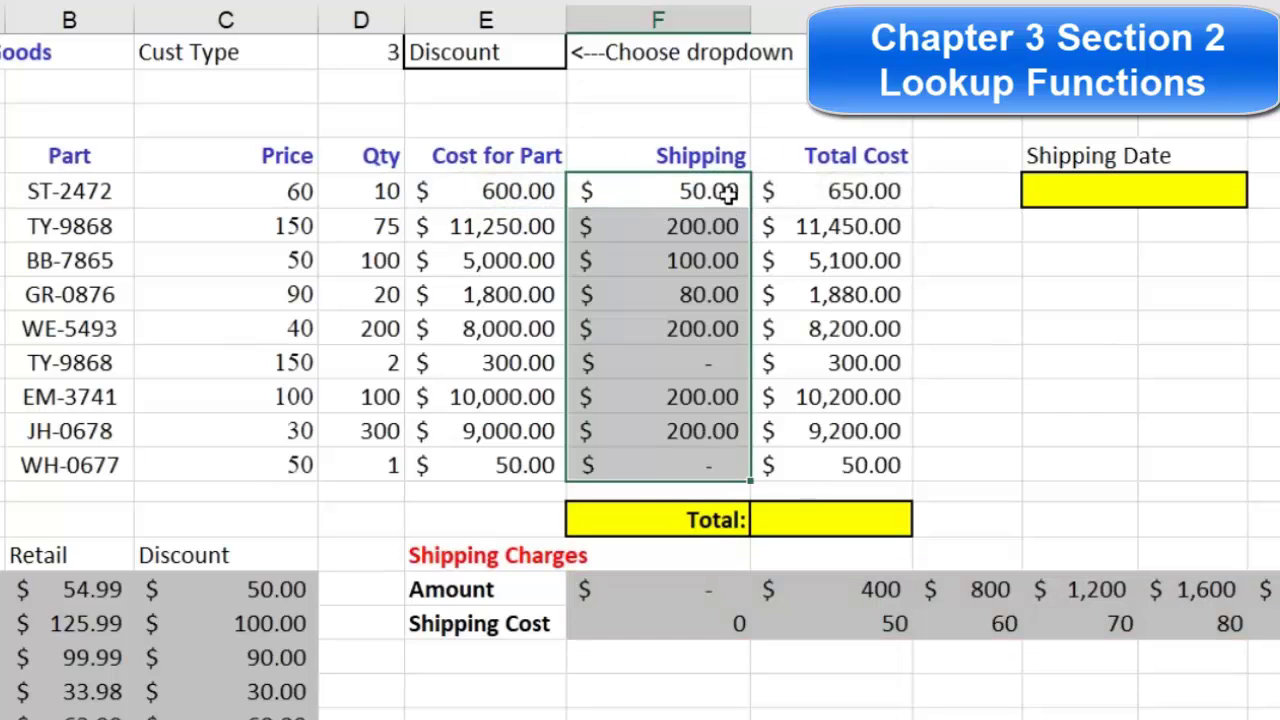
double_click(707, 198)
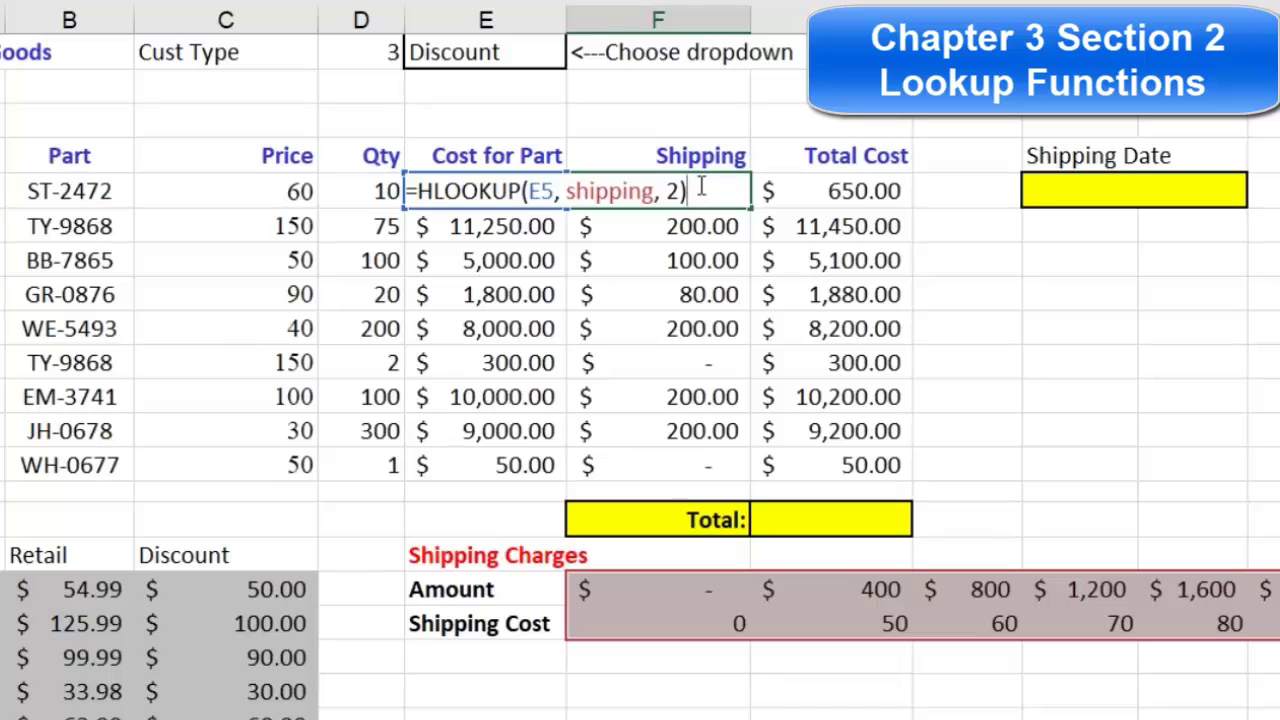
key("Return")
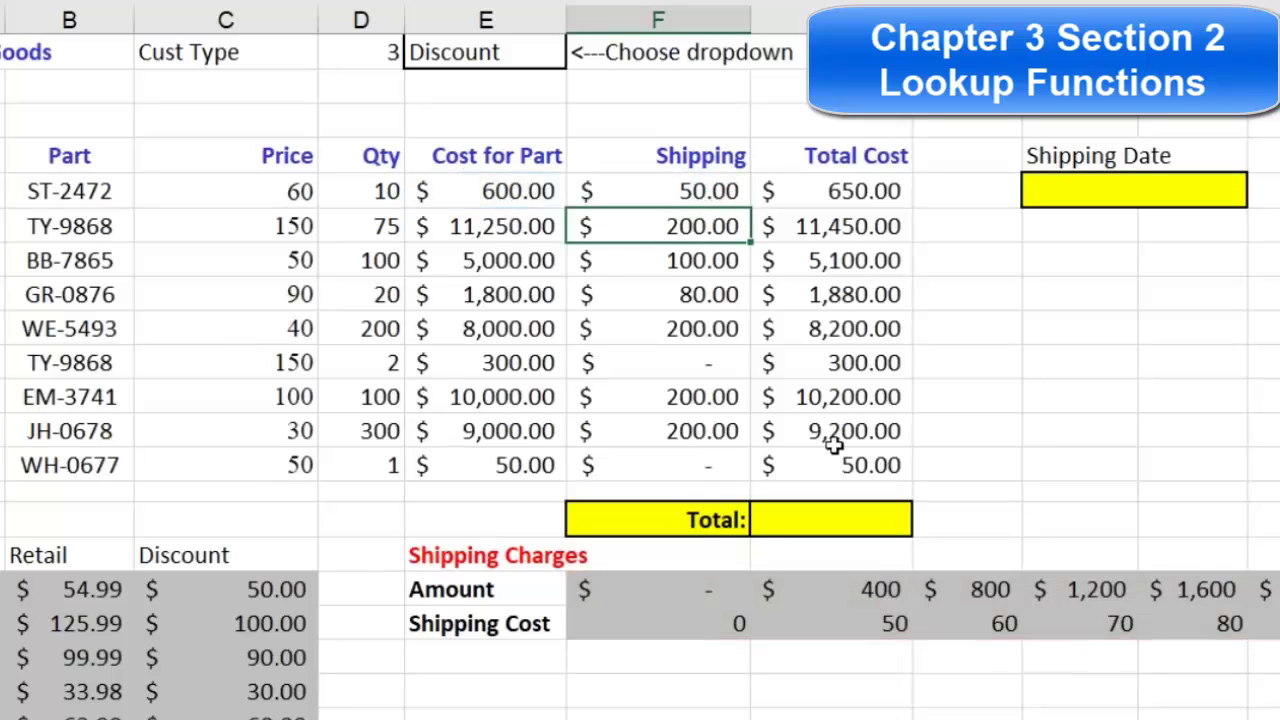
Total the Total Cost column in cell G15 with AutoSum over G5:G14.
left_click(840, 518)
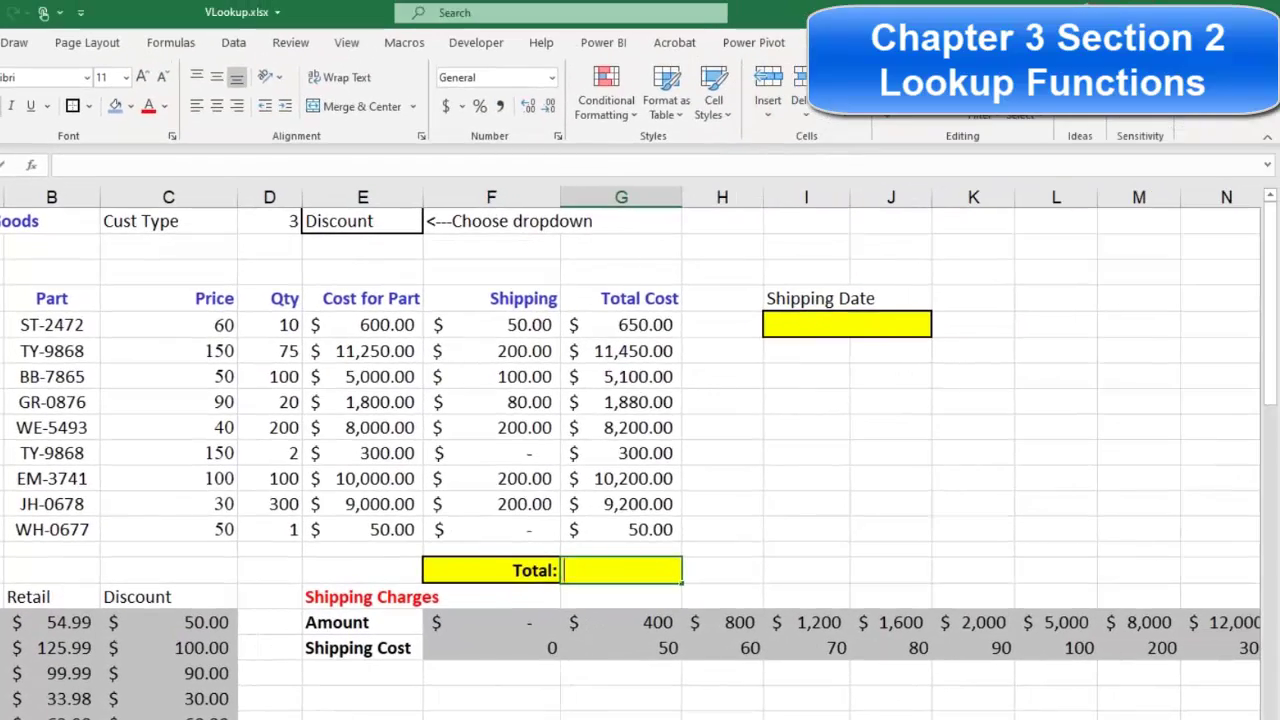
key("alt+equal")
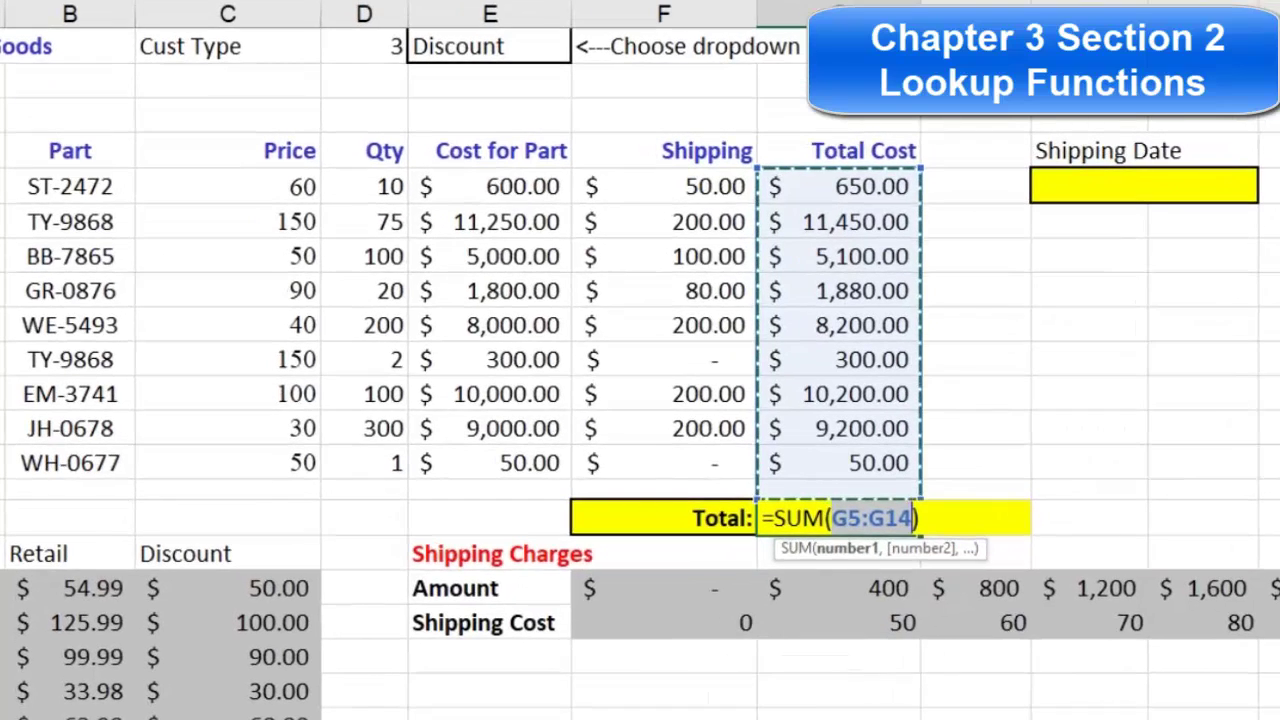
key("Return")
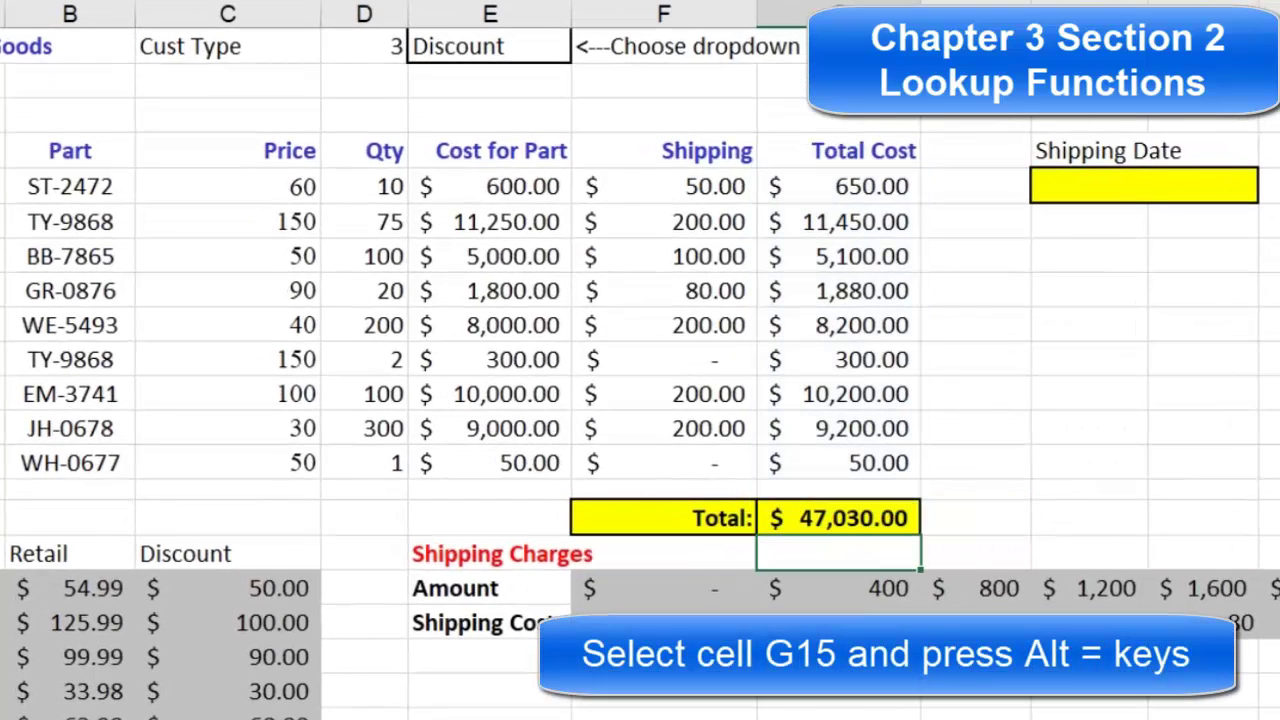
Enter the formula =TODAY()+20 in the Shipping Date cell I5.
left_click(1071, 184)
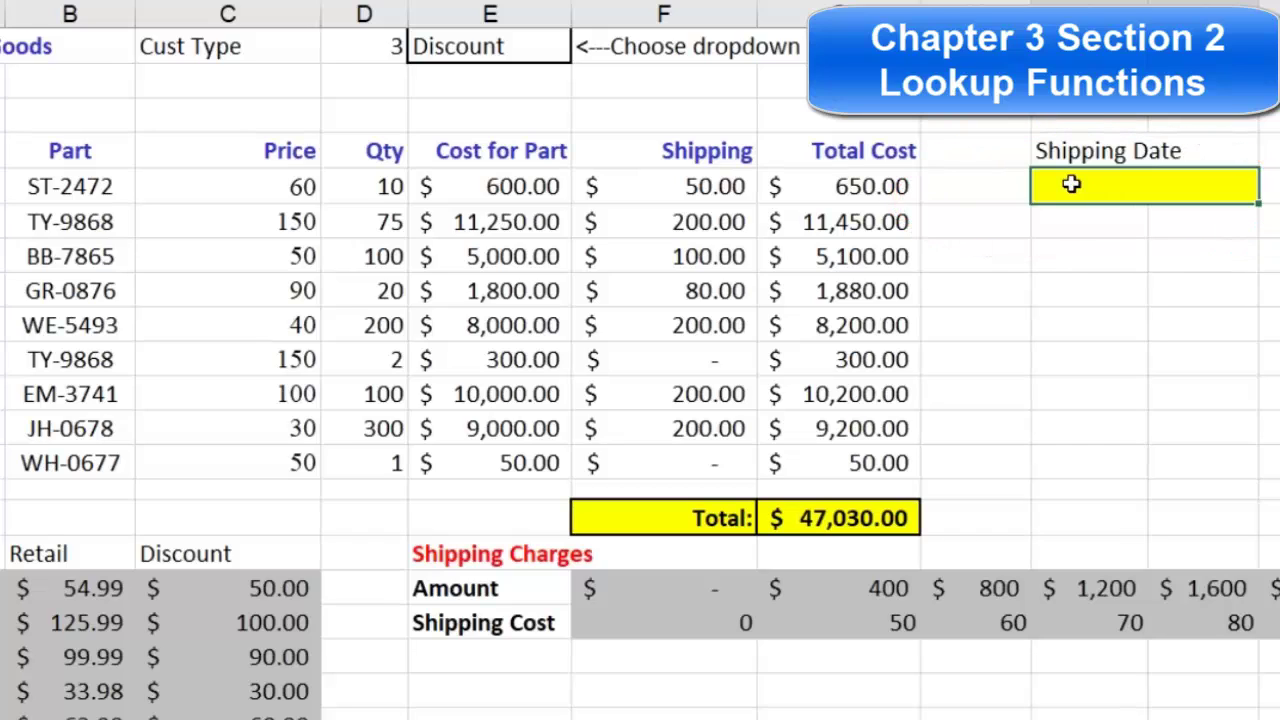
type("=Todat")
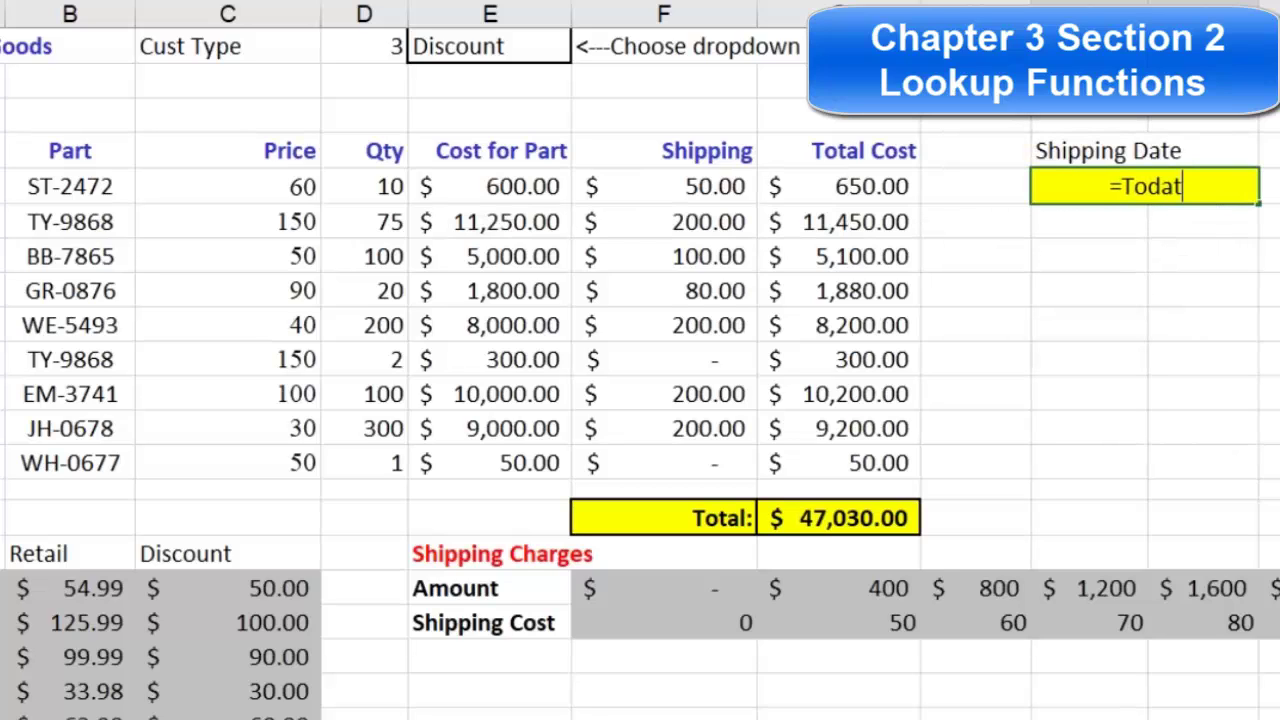
key("BackSpace")
type("y()")
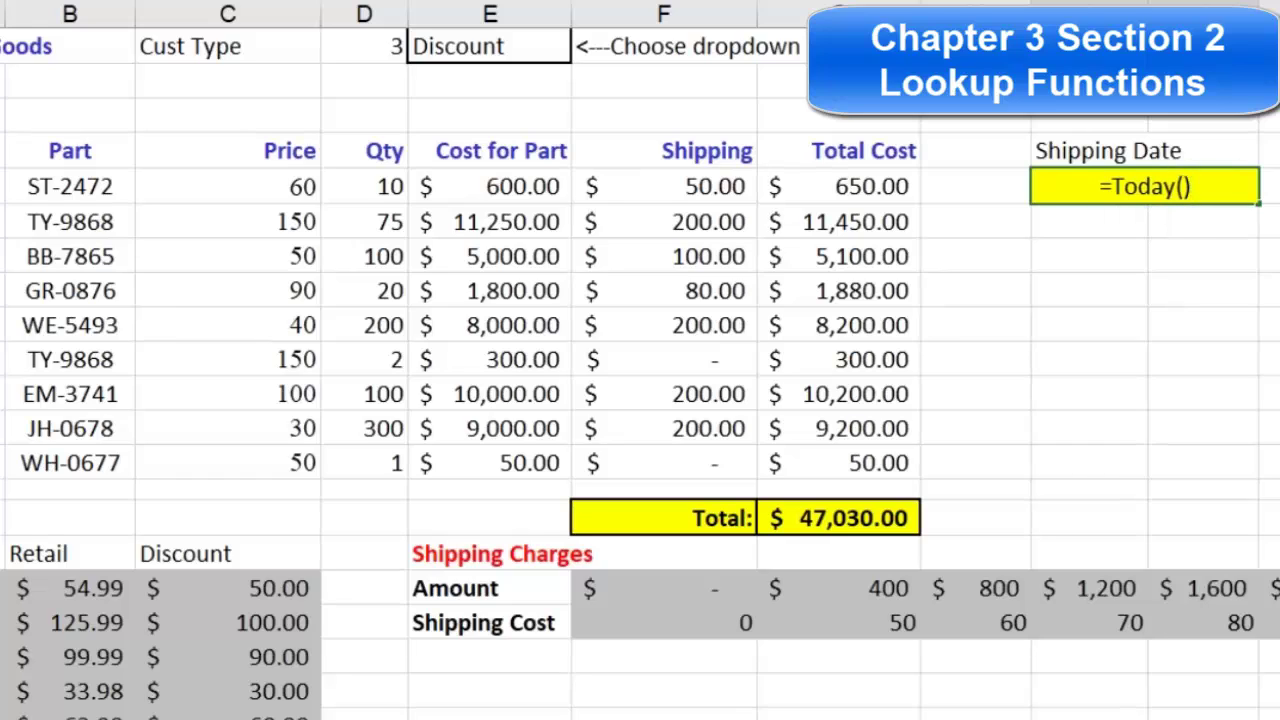
type("+")
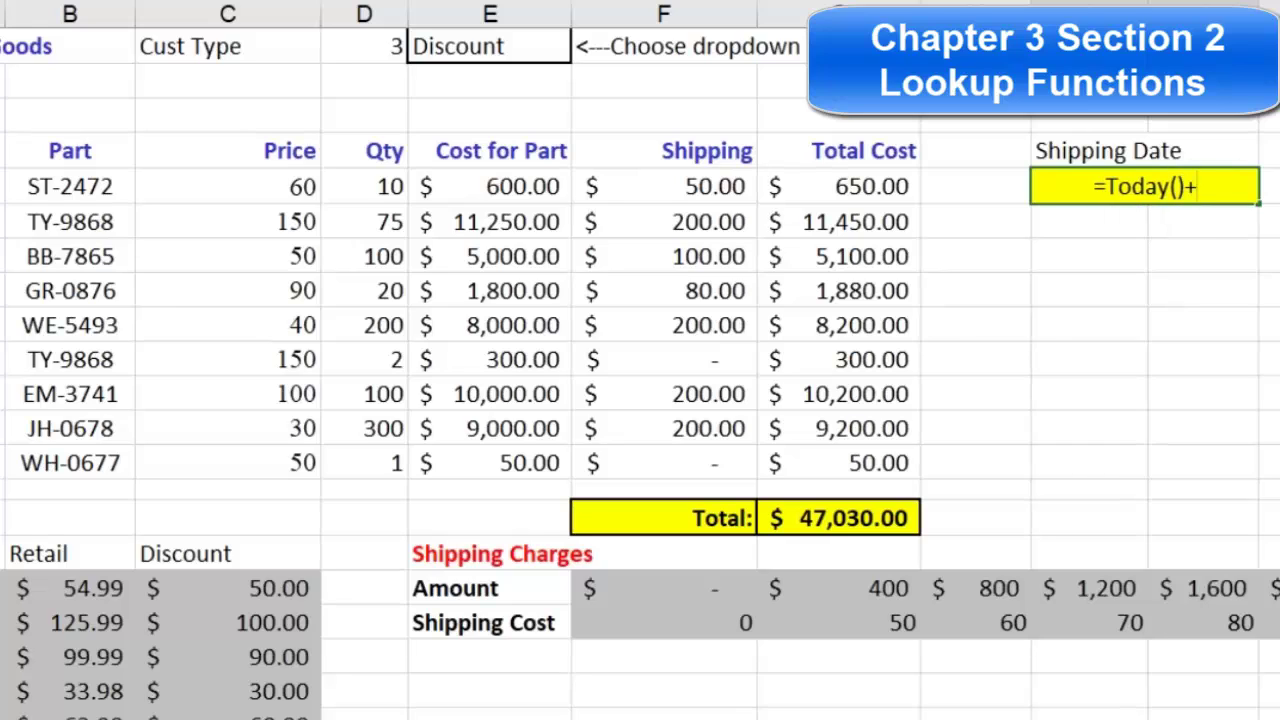
type("20")
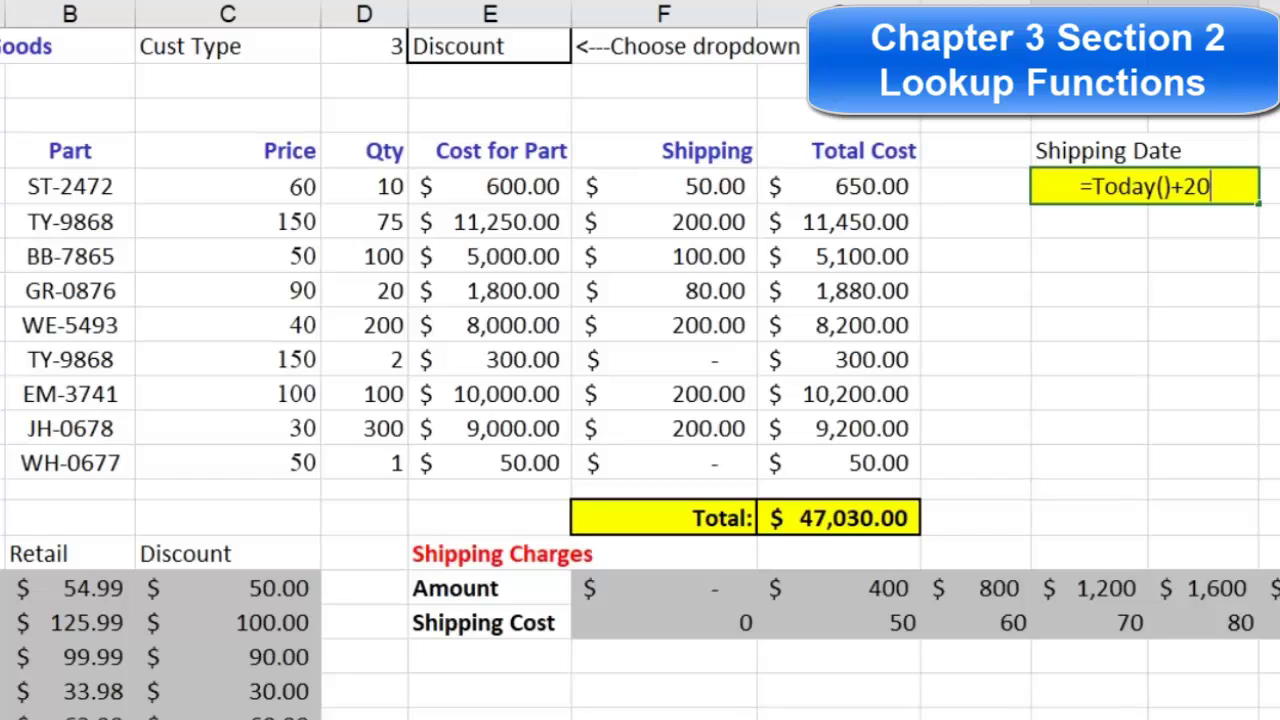
key("Return")
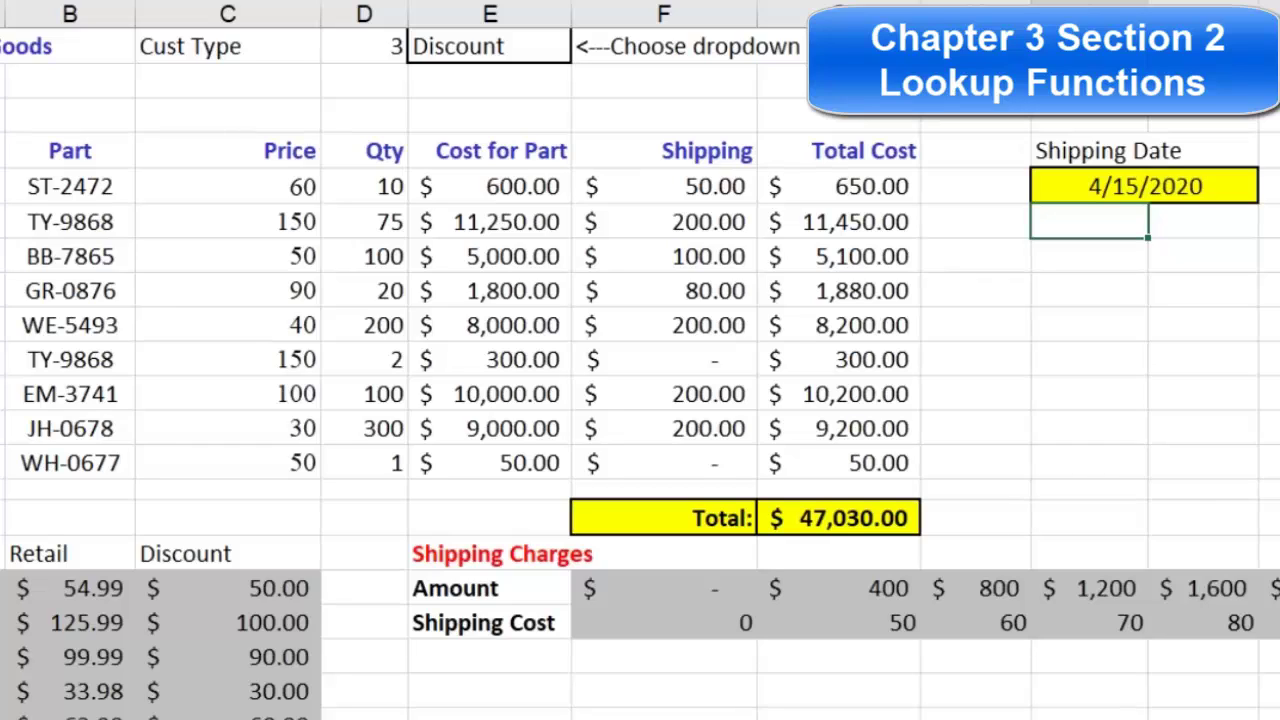
Open the Shipping Date formula in I5 for review and close it without editing.
double_click(1068, 188)
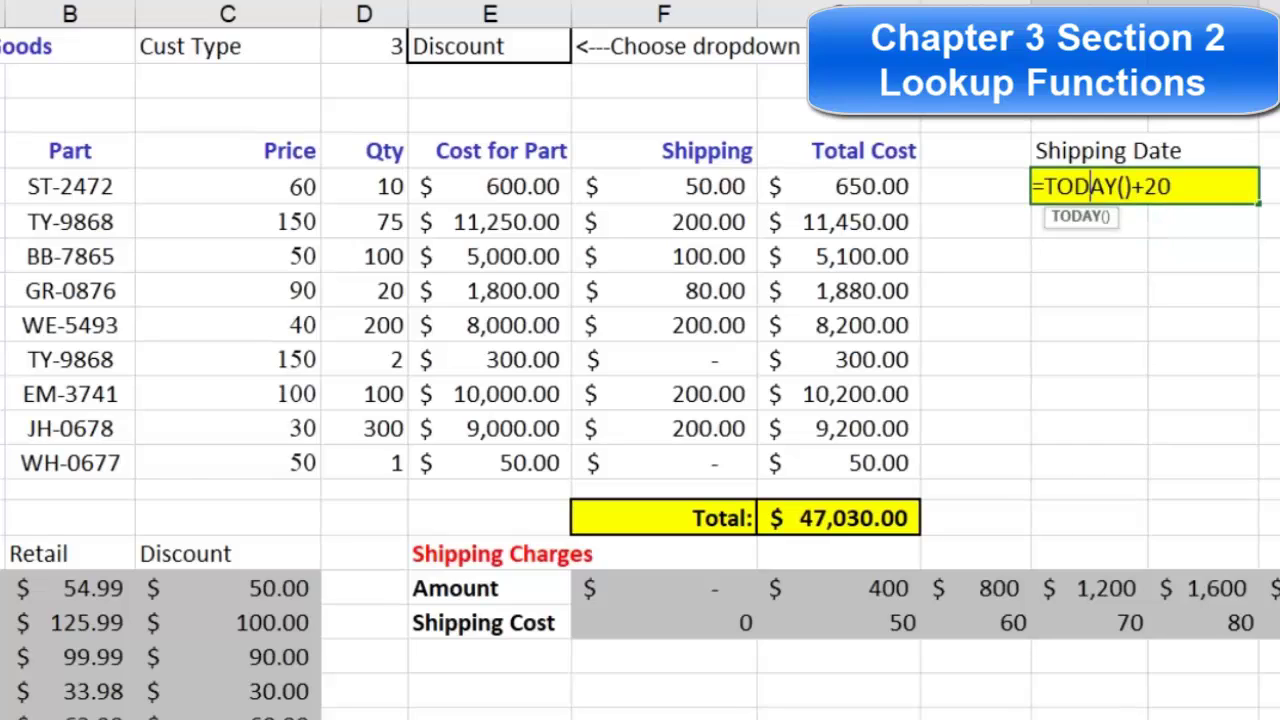
left_click(1200, 186)
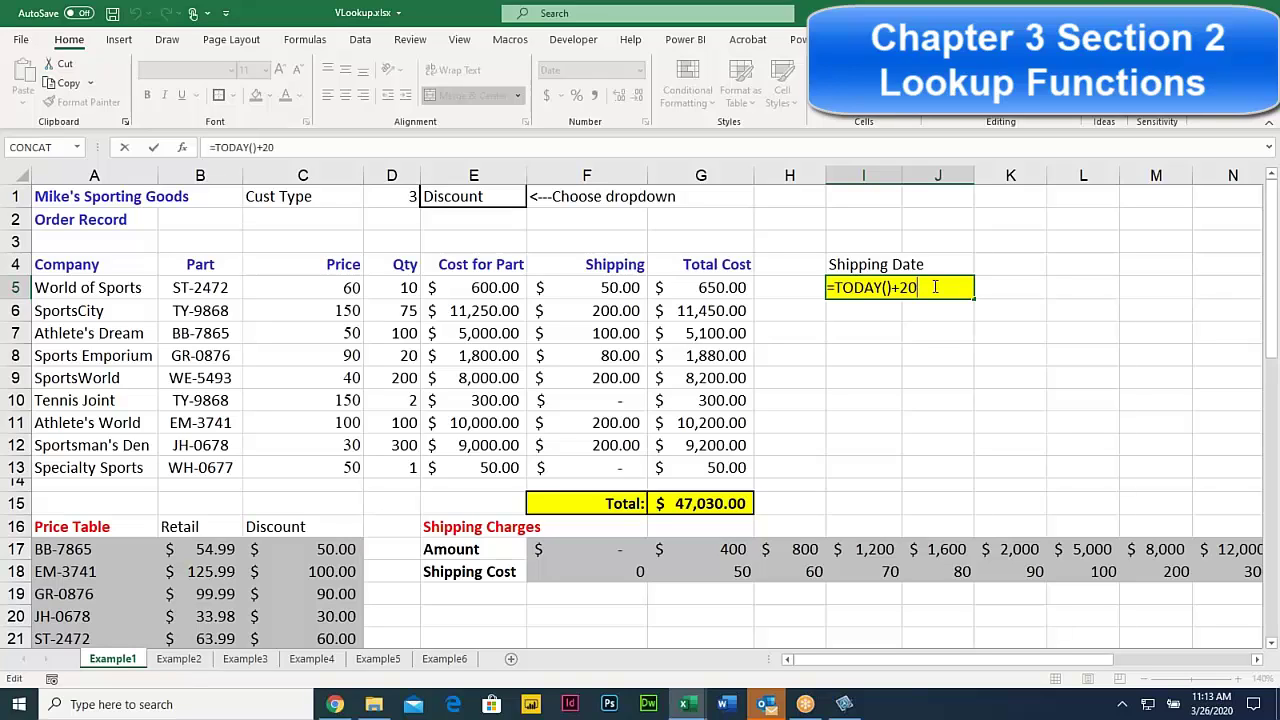
key("Return")
Replace the Shipping Date formula in I5 with its fixed value by copying it onto itself using Paste Special Values.
left_click(878, 290)
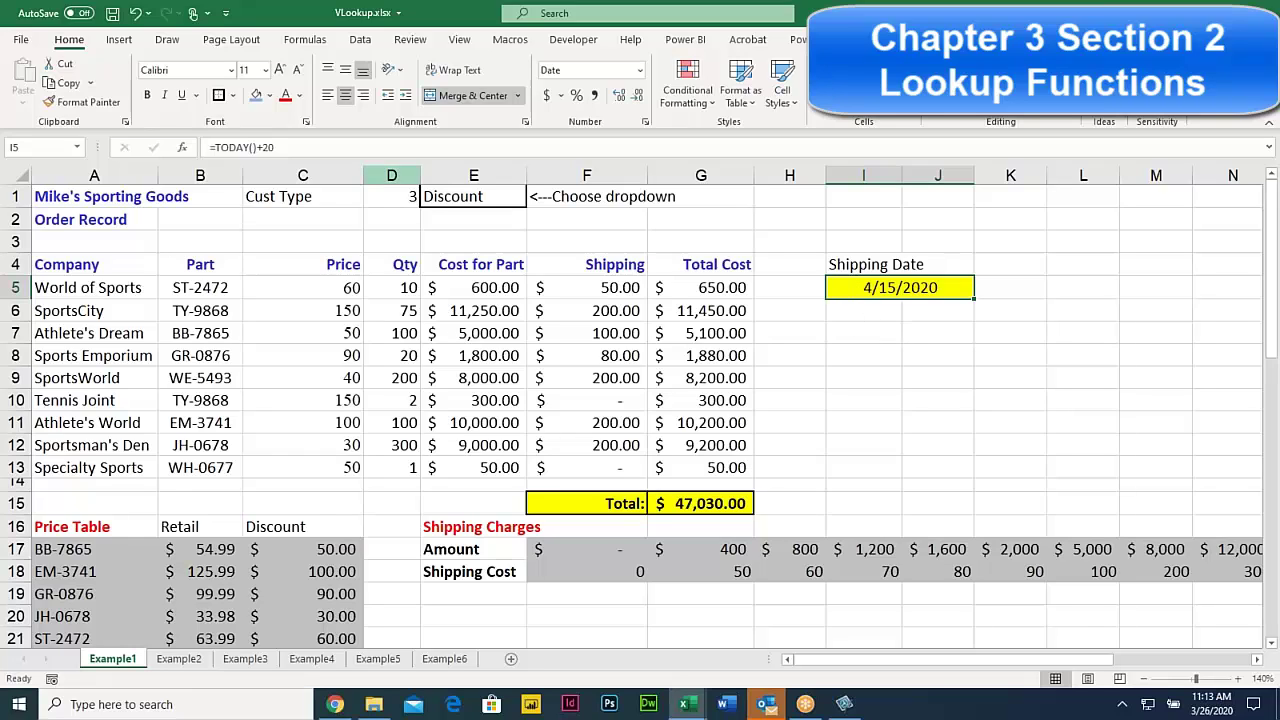
left_click(62, 83)
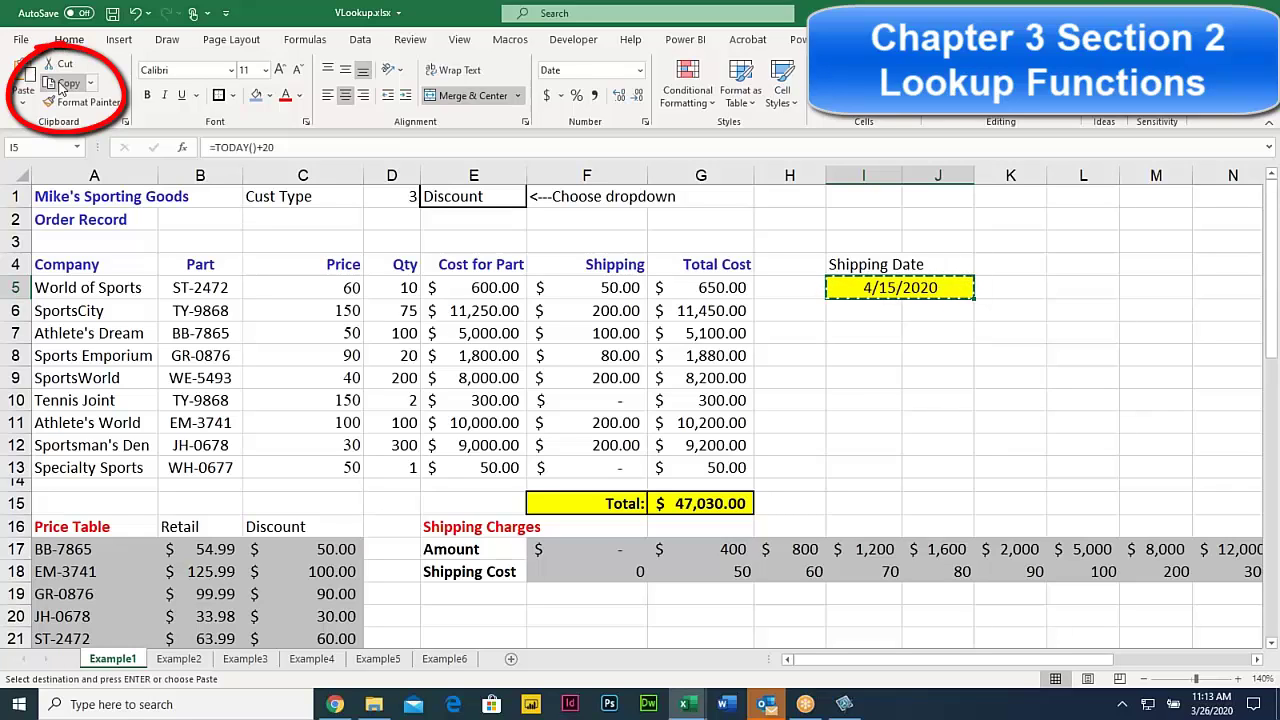
left_click(23, 105)
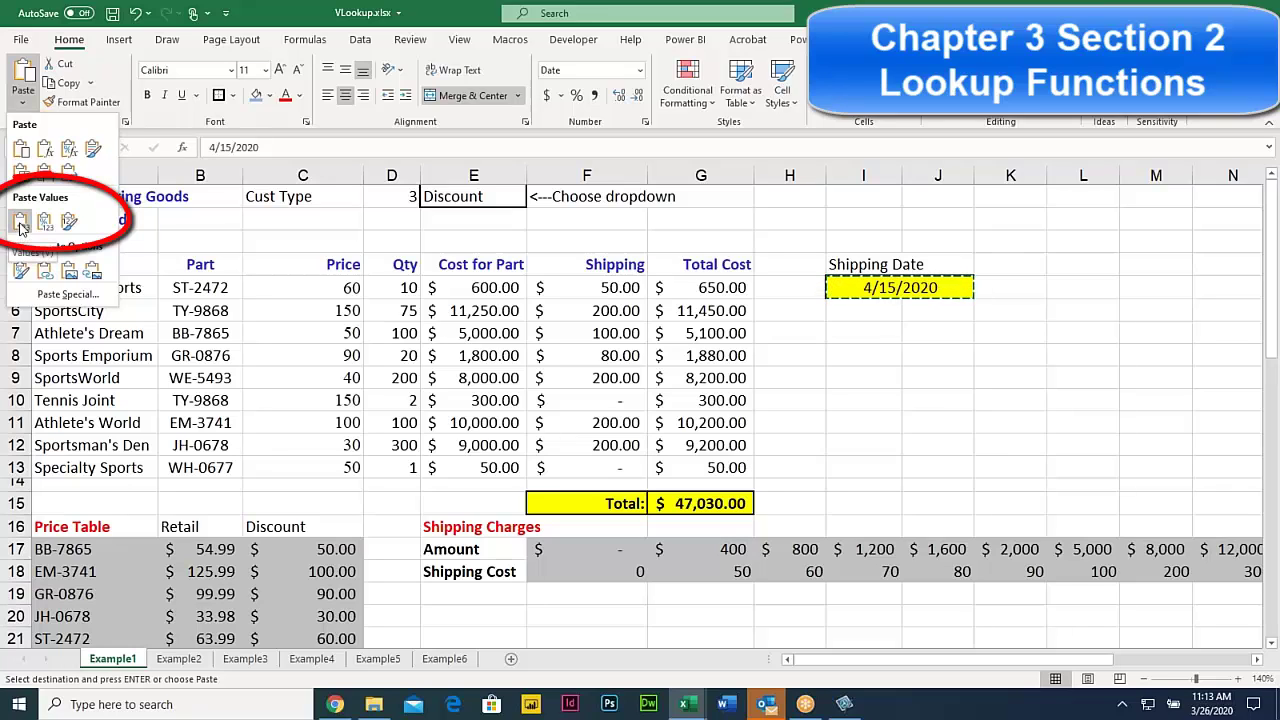
left_click(68, 294)
left_click(590, 201)
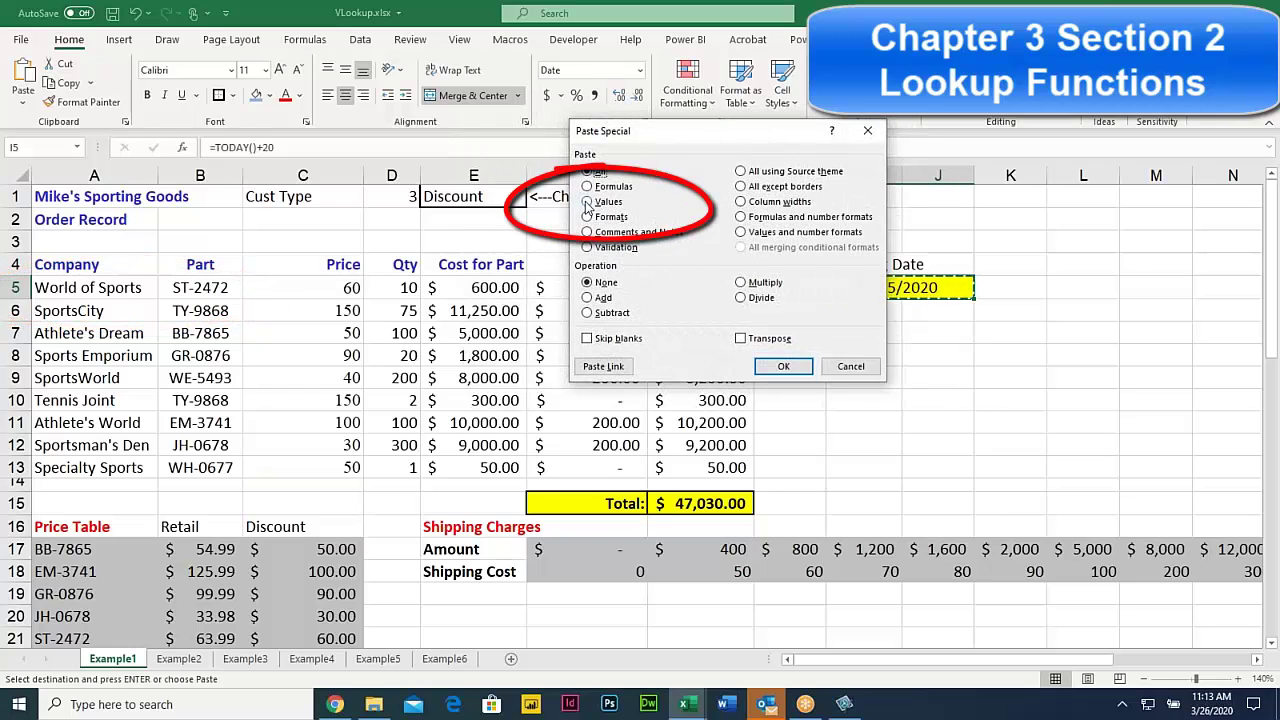
left_click(778, 365)
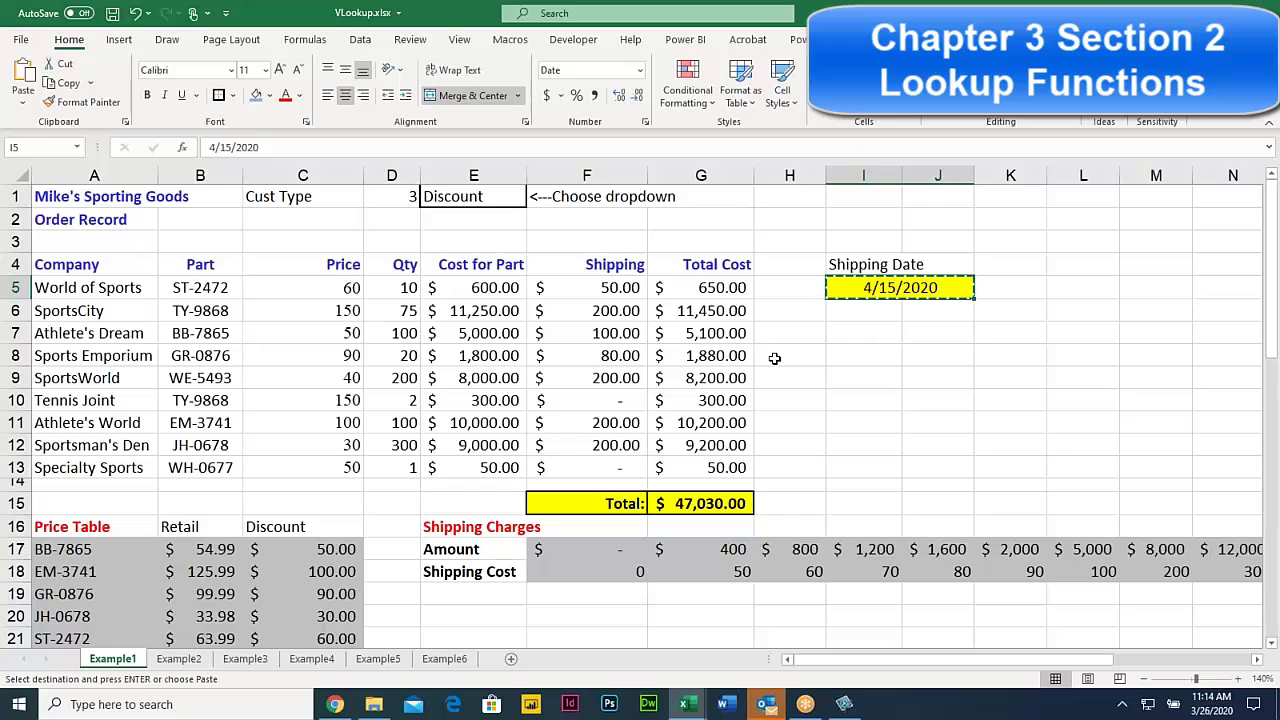
key("Escape")
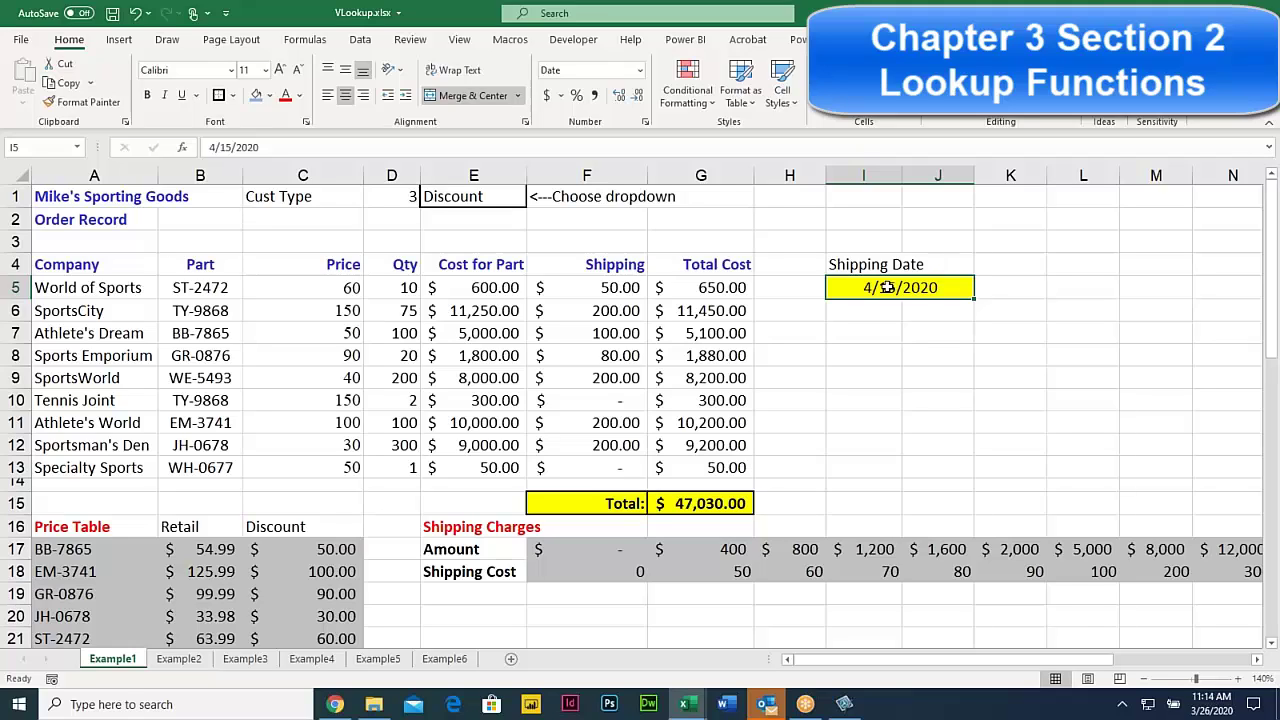
Check that the Shipping Date cell I5 holds a plain date, and look at the price formula in C5.
left_click(872, 241)
left_click(888, 297)
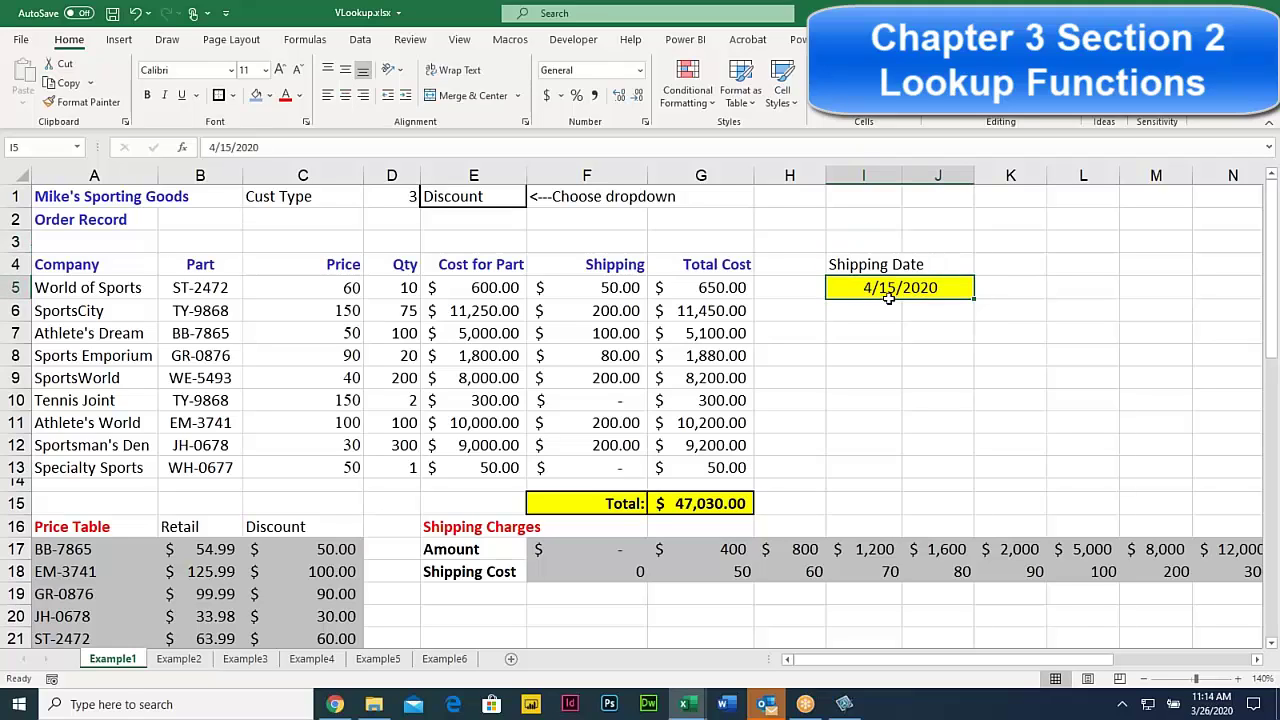
left_click(848, 245)
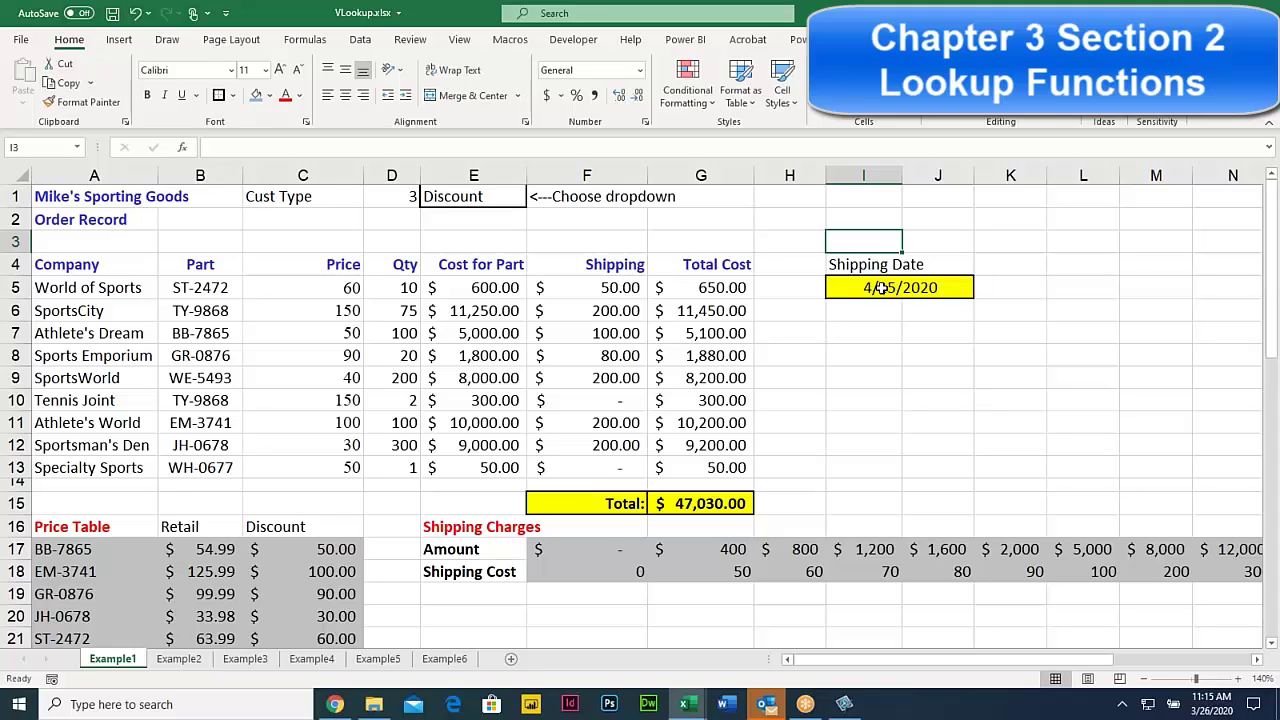
left_click(865, 288)
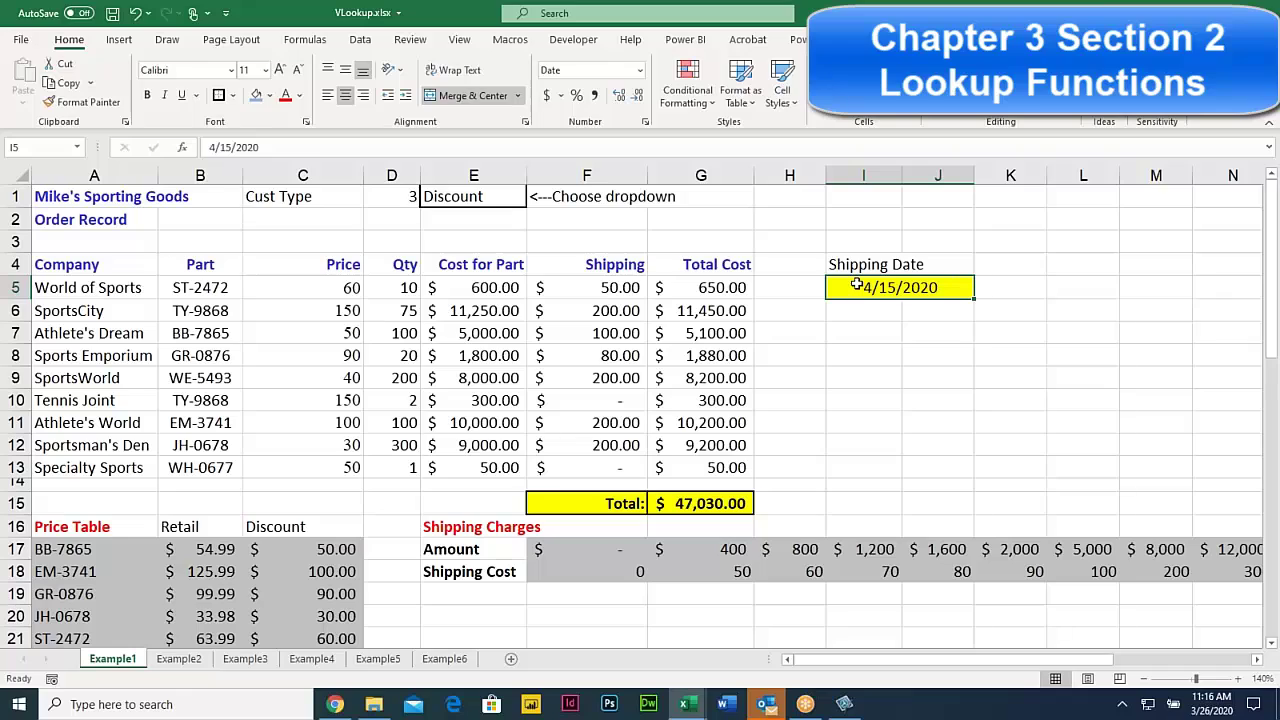
left_click(294, 283)
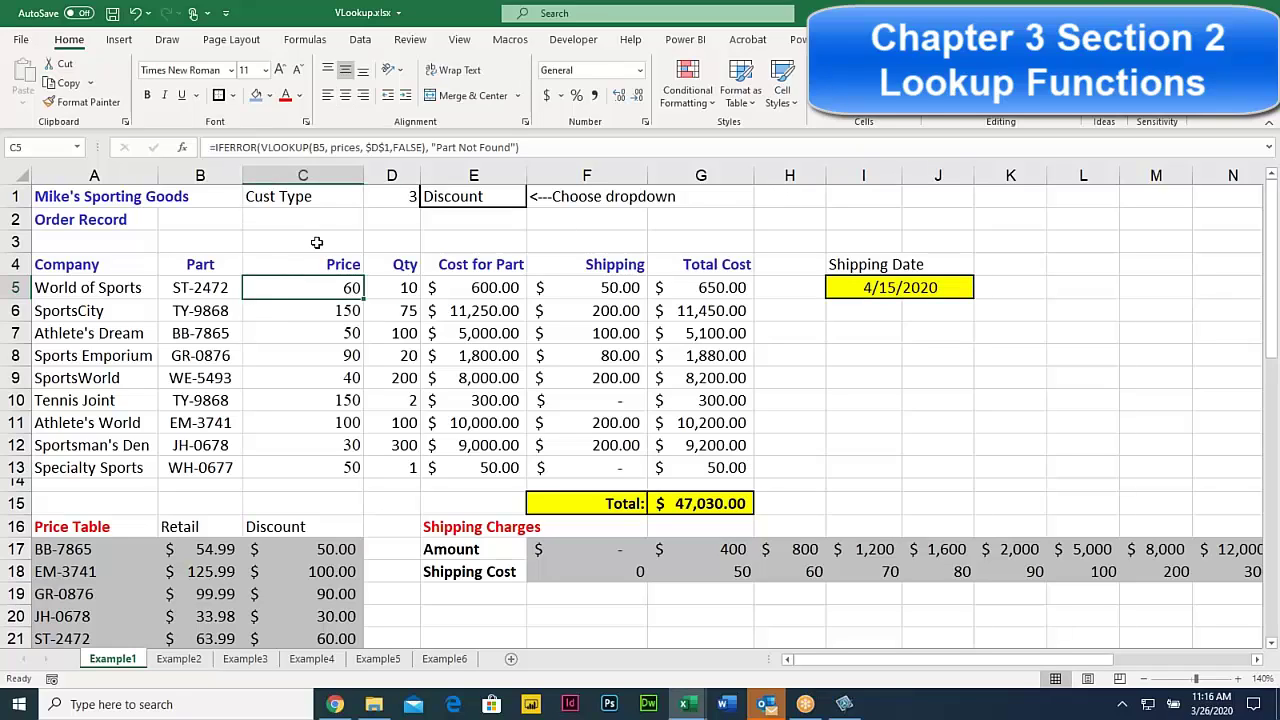
left_click(316, 242)
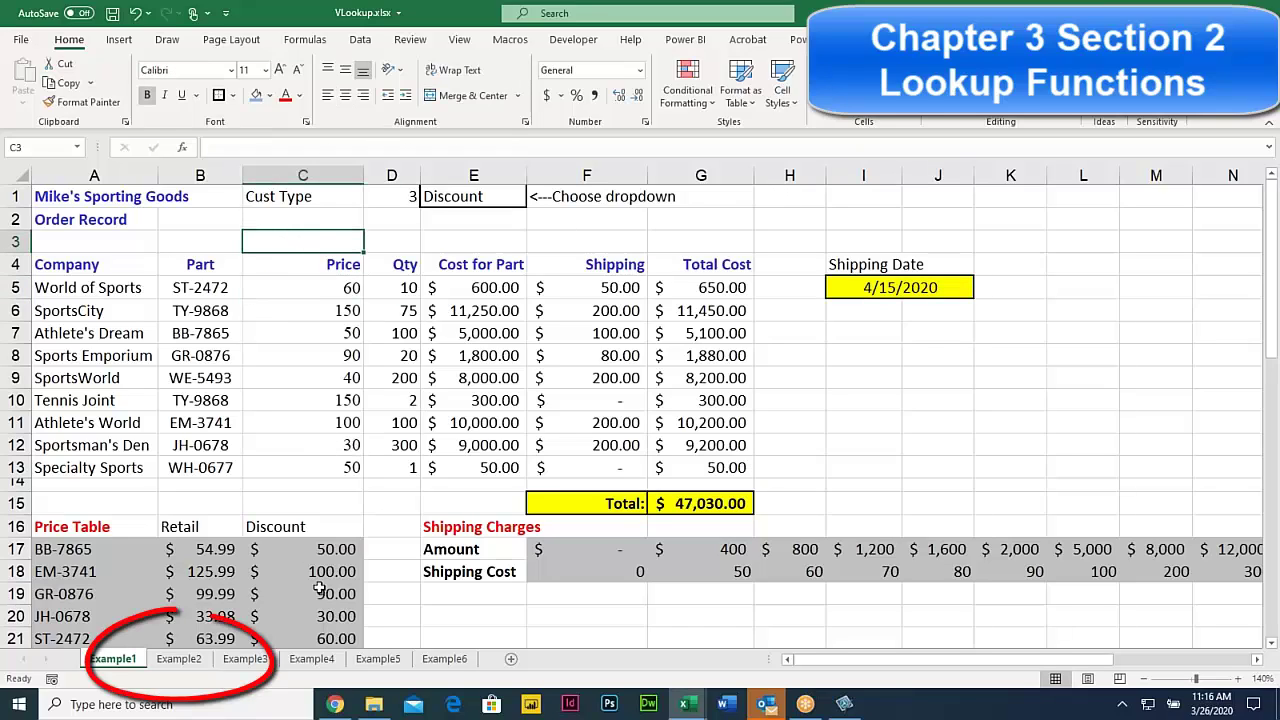
Switch to the Example2 sheet and examine the 8th and 7th grader score lists and the Grade Table from row 22 to 27.
left_click(180, 662)
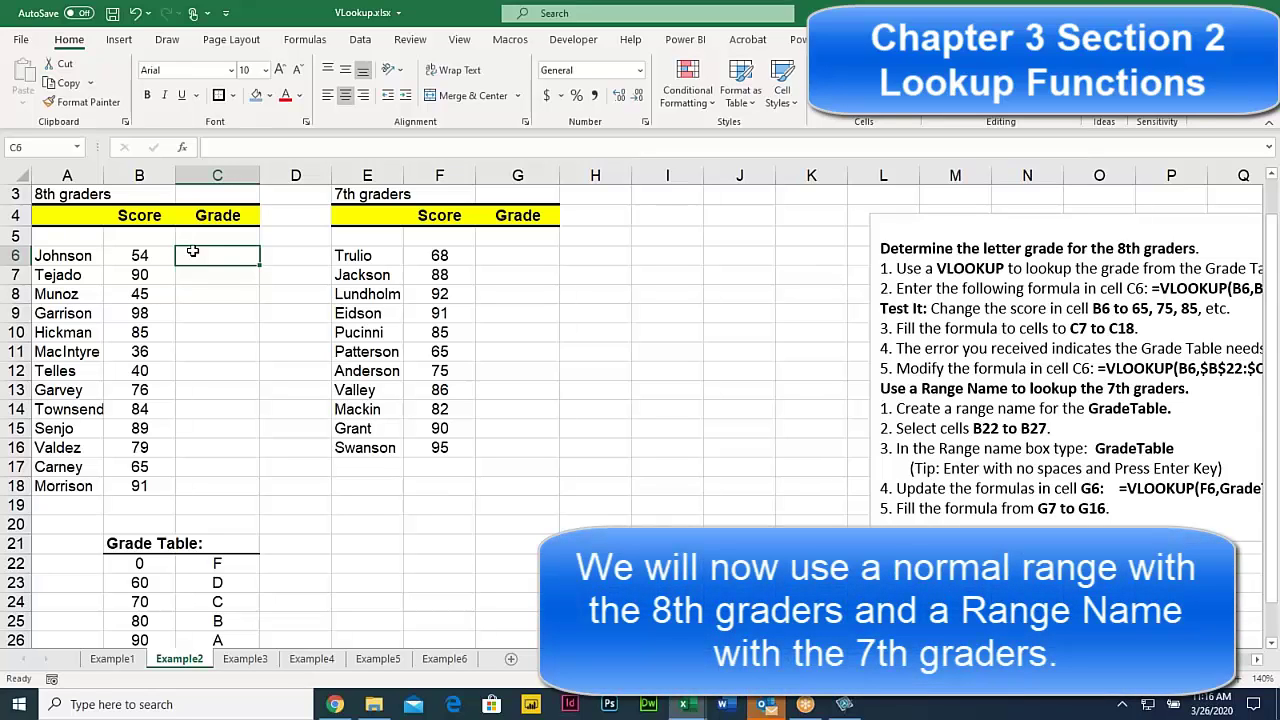
left_click(141, 257)
left_click(235, 255)
left_click_drag(136, 563, 210, 620)
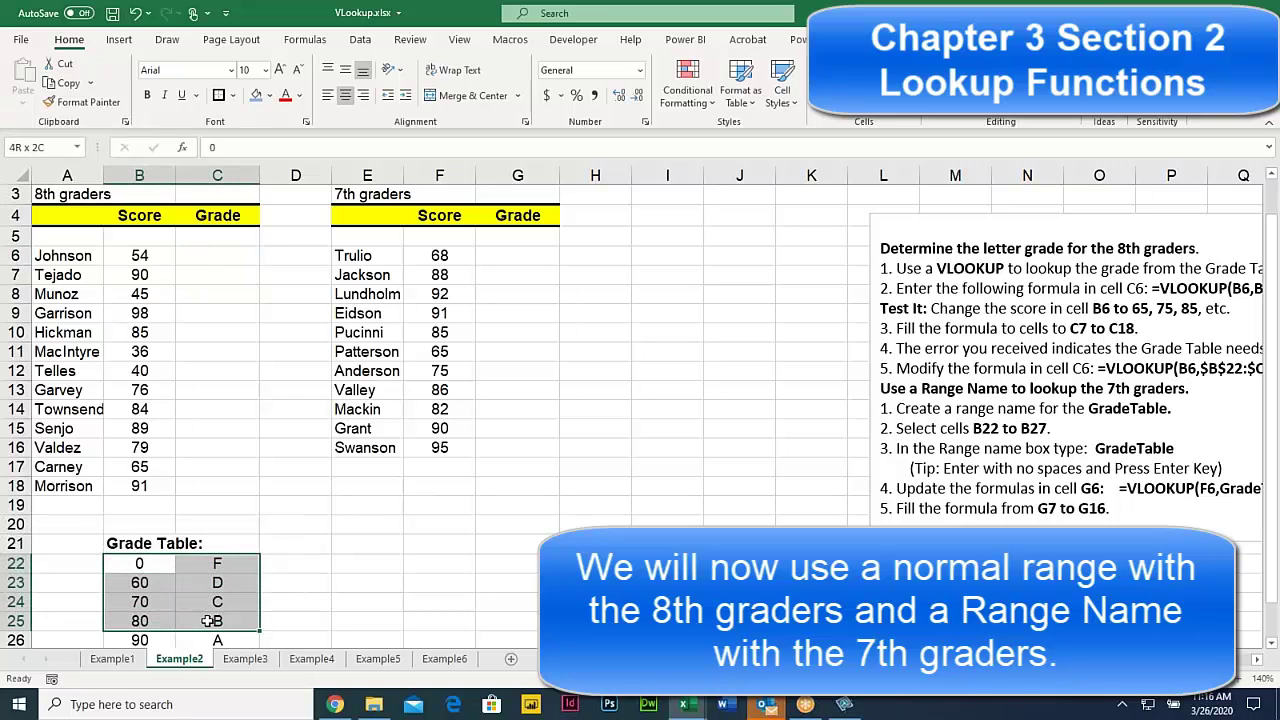
left_click(220, 258)
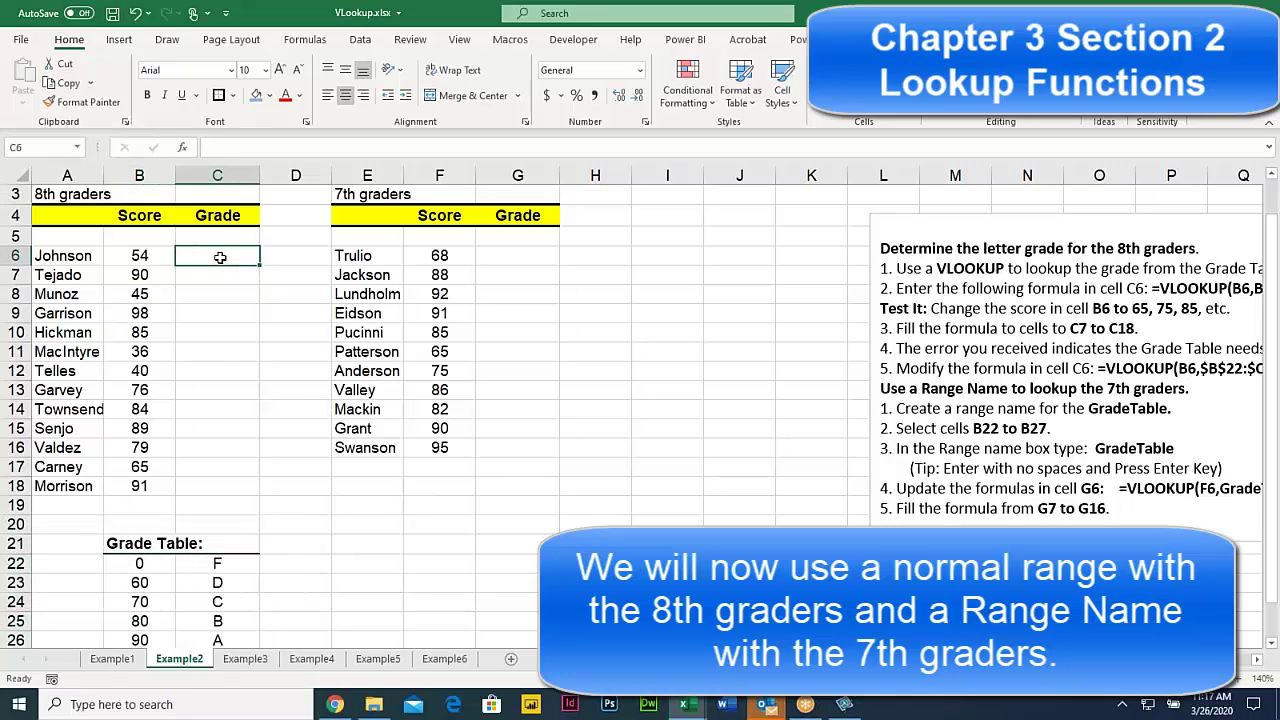
left_click(508, 259)
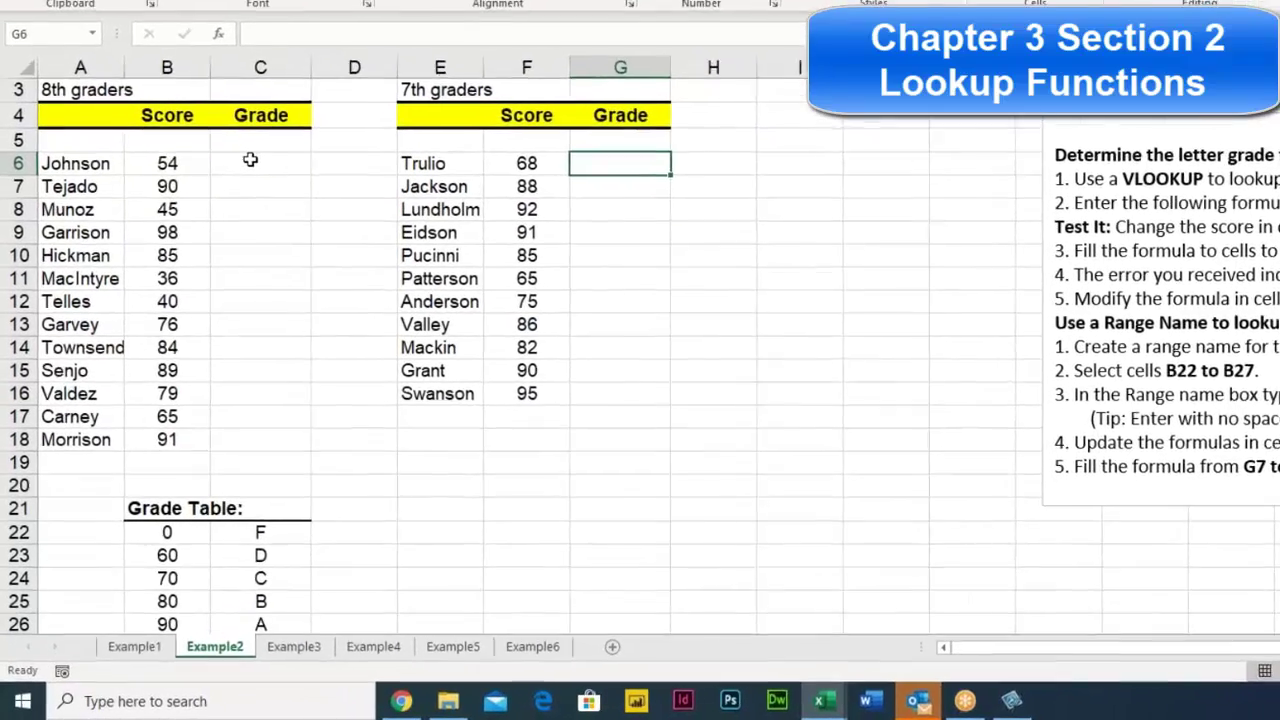
left_click(222, 256)
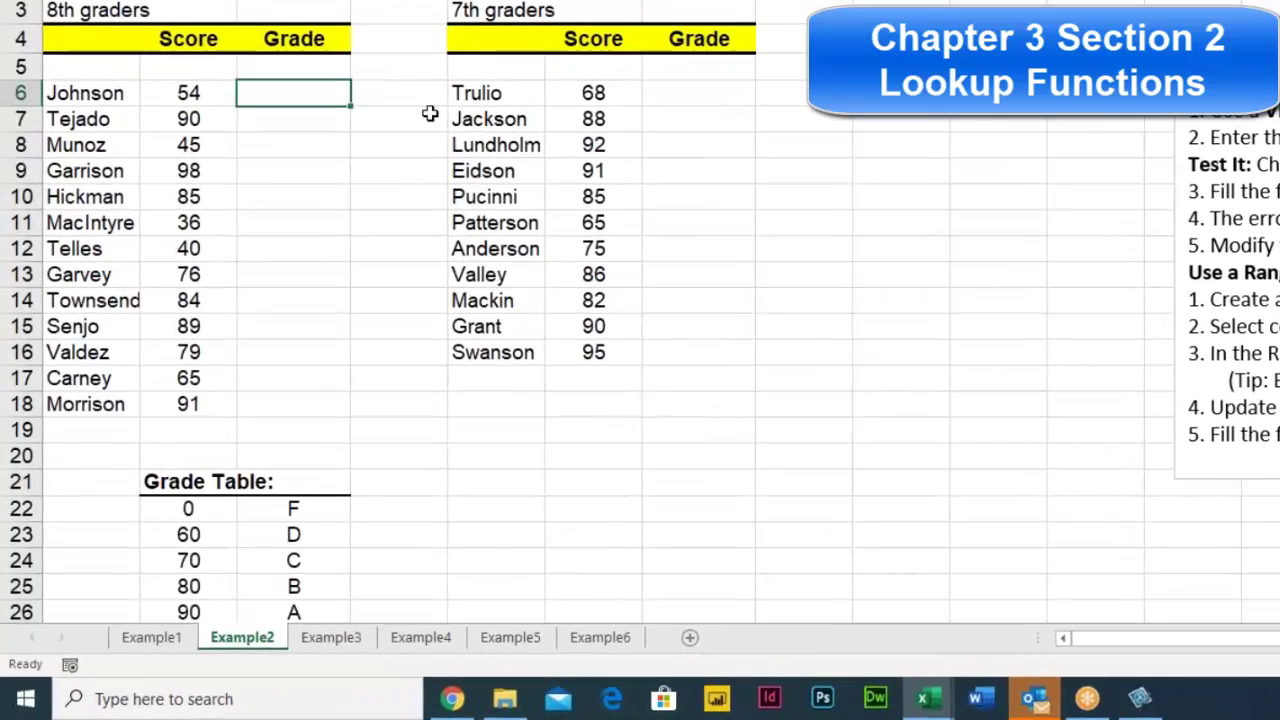
left_click(178, 92)
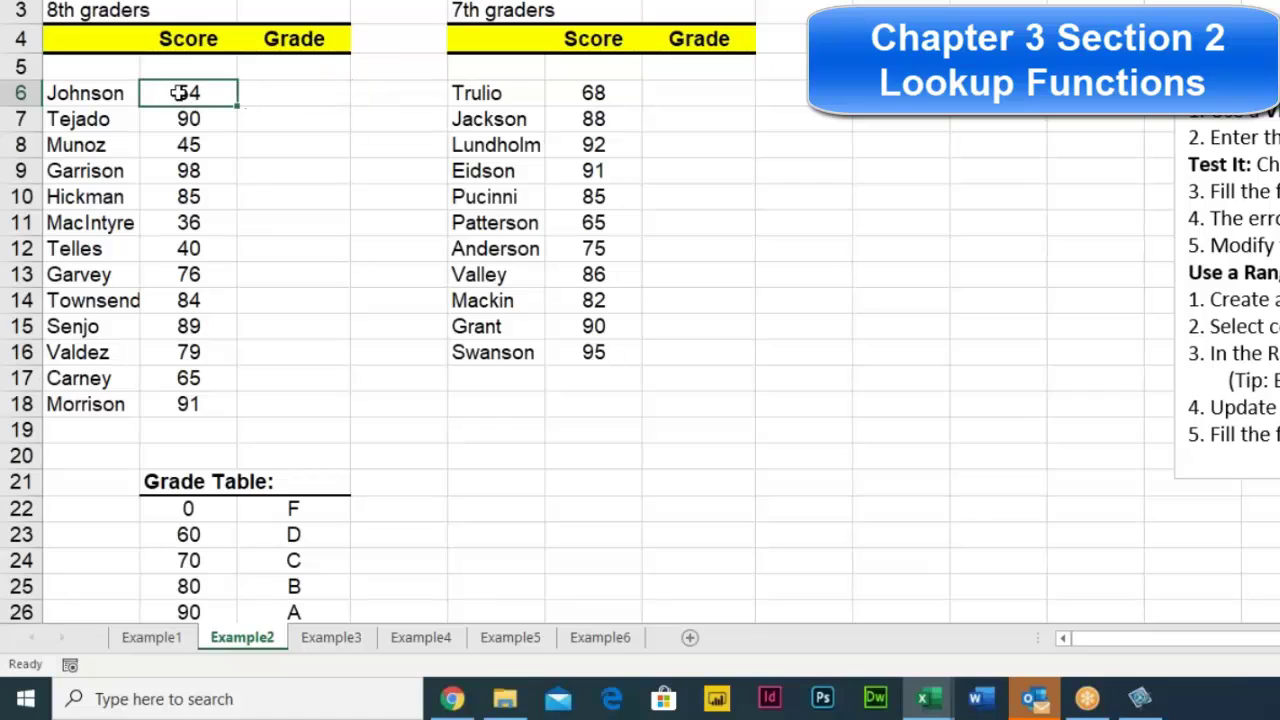
left_click(297, 96)
left_click_drag(167, 514, 289, 606)
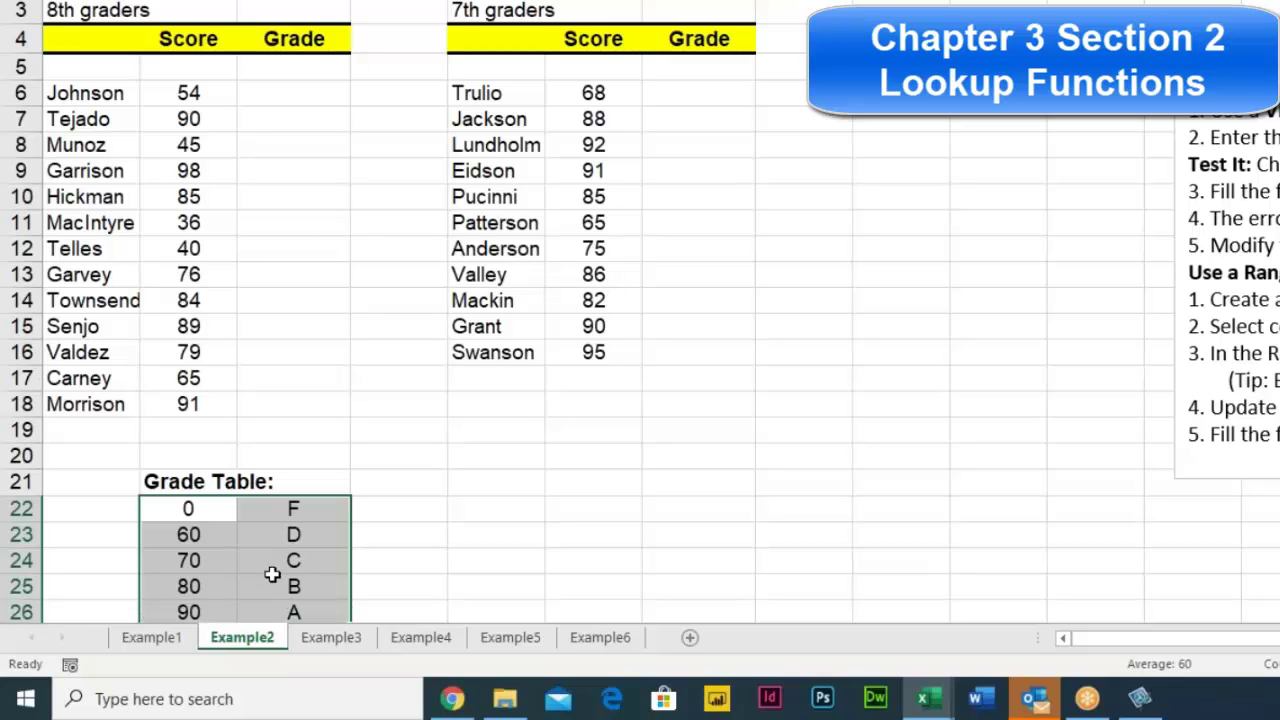
scroll(278, 566, "down", 1)
scroll(270, 540, "up", 1)
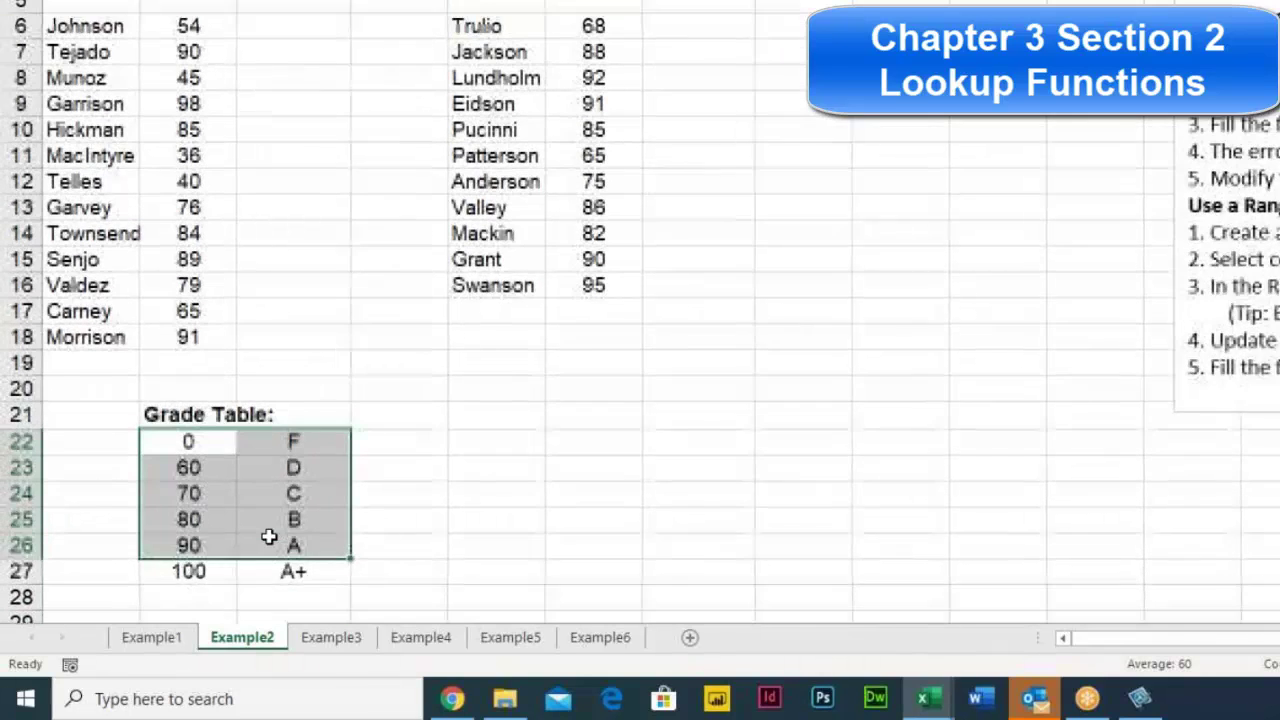
Enter the formula =VLOOKUP(B6, B22:C27, 2) in cell C6 to look up the first 8th grader's letter grade.
left_click(288, 97)
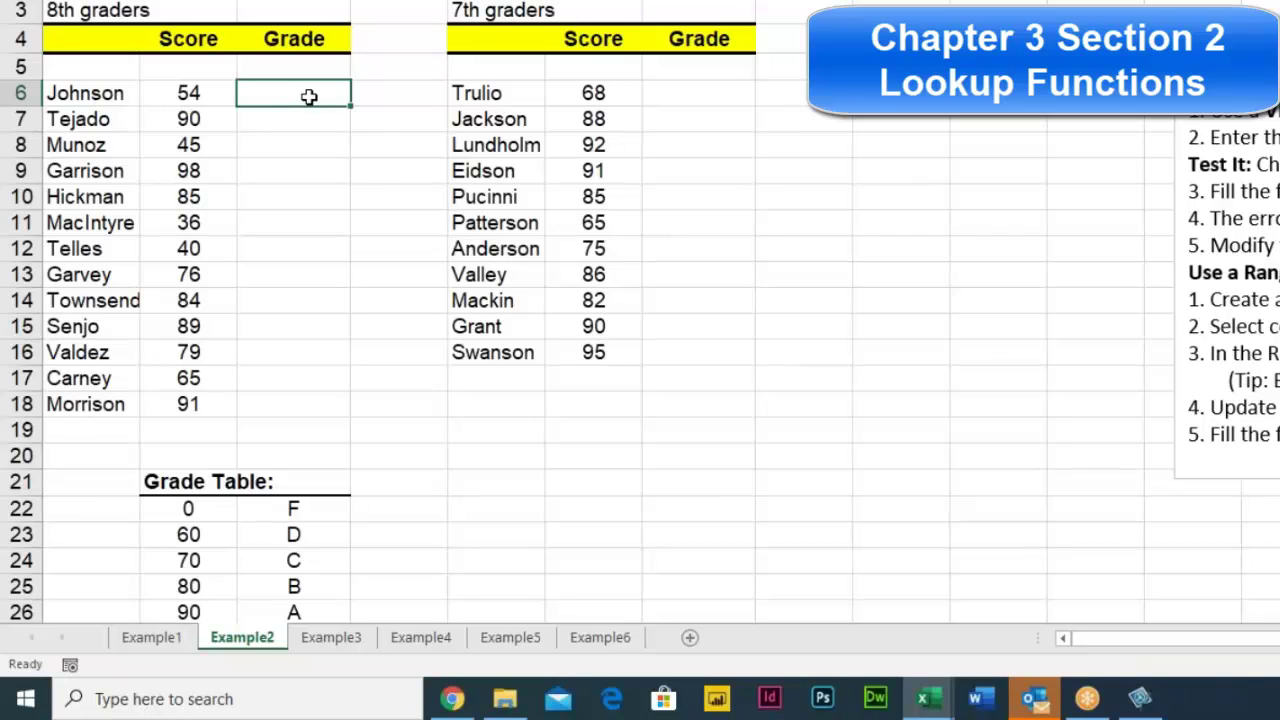
type("=V")
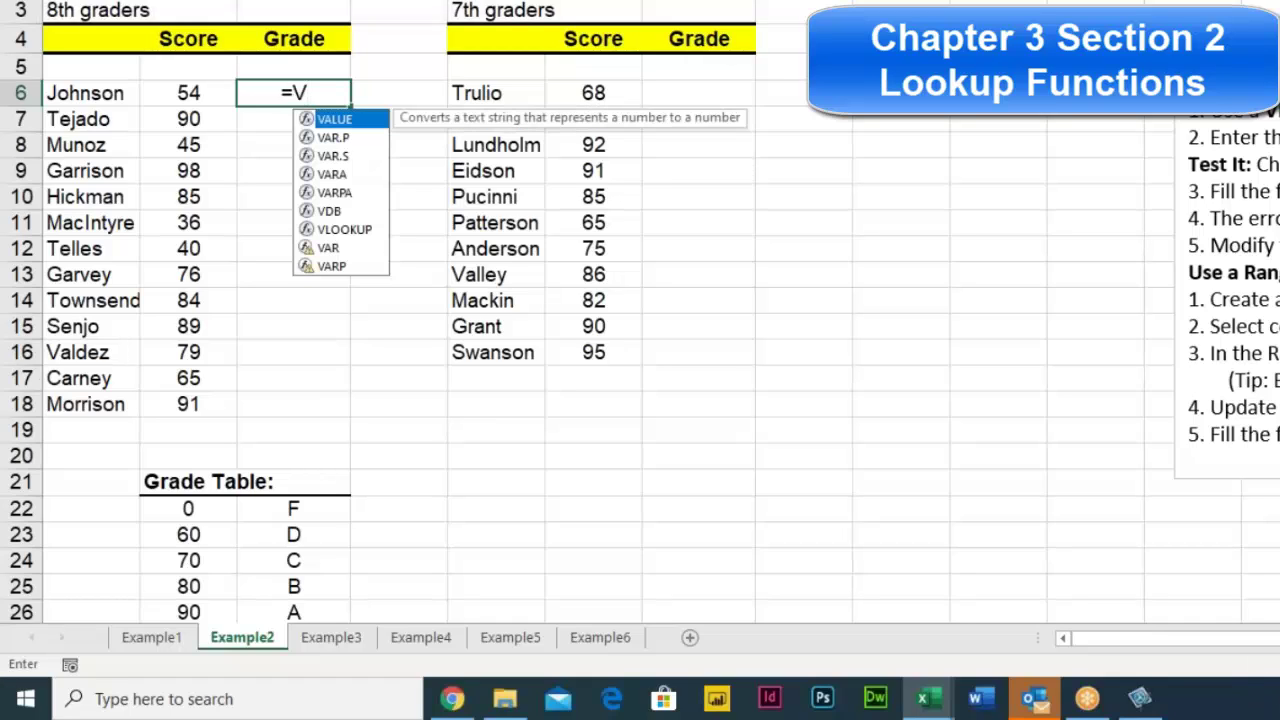
type("LOOKUP")
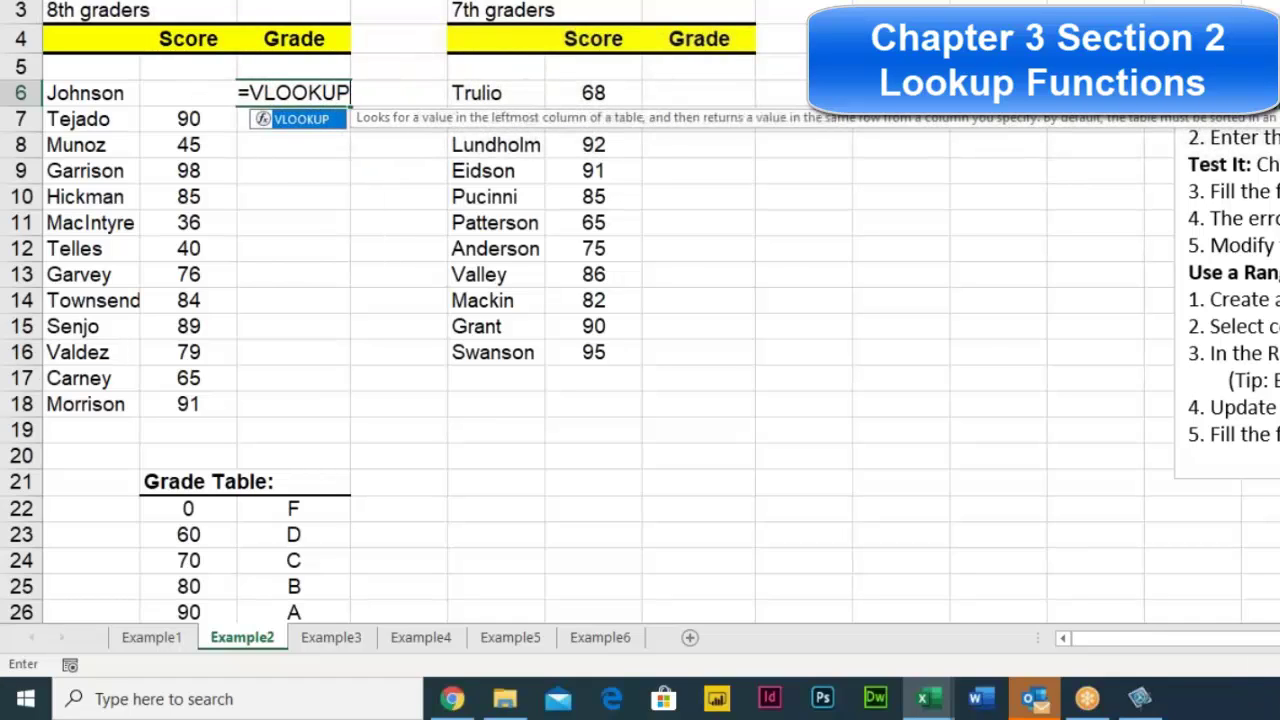
type("(")
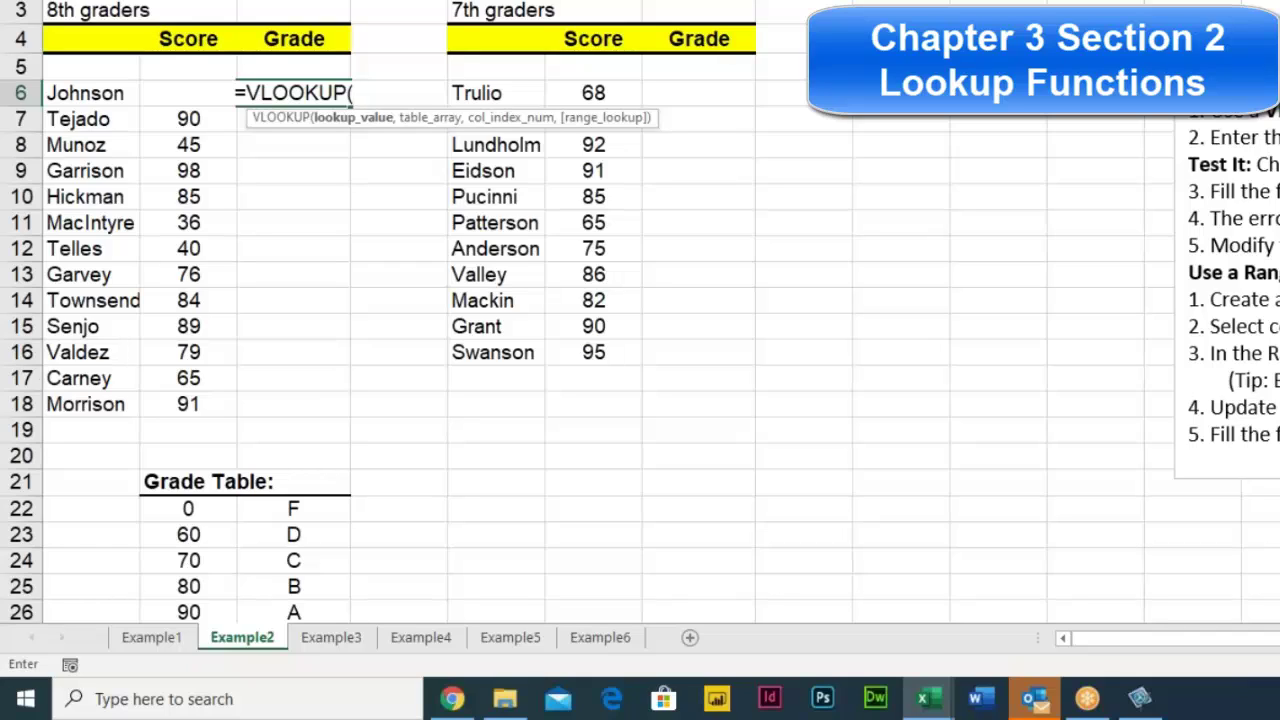
type("B6")
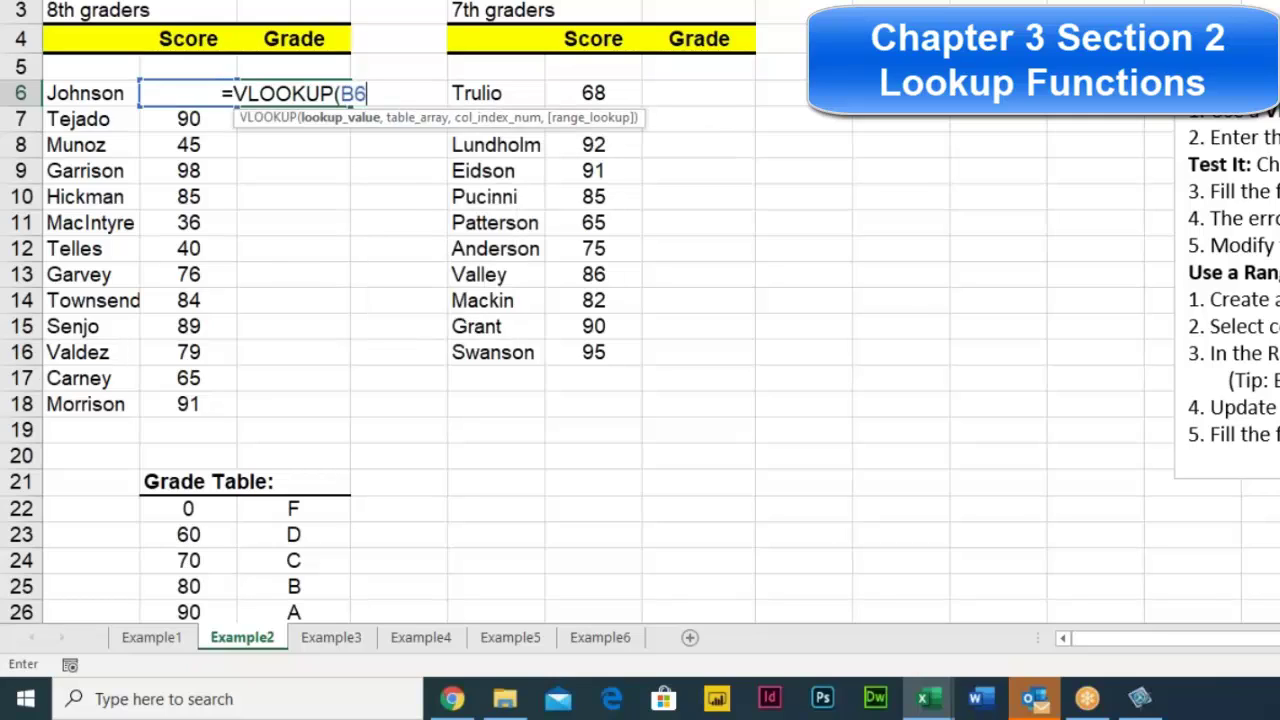
type(",")
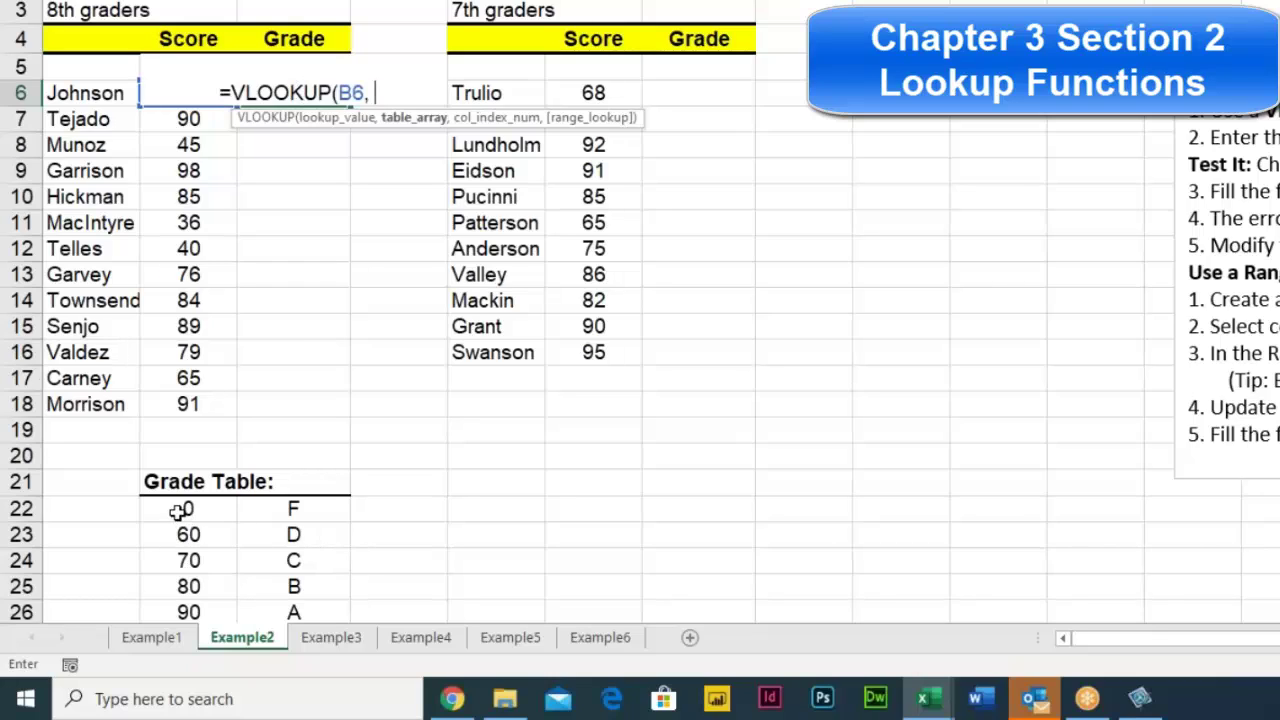
left_click_drag(172, 508, 292, 578)
scroll(300, 270, "up", 2)
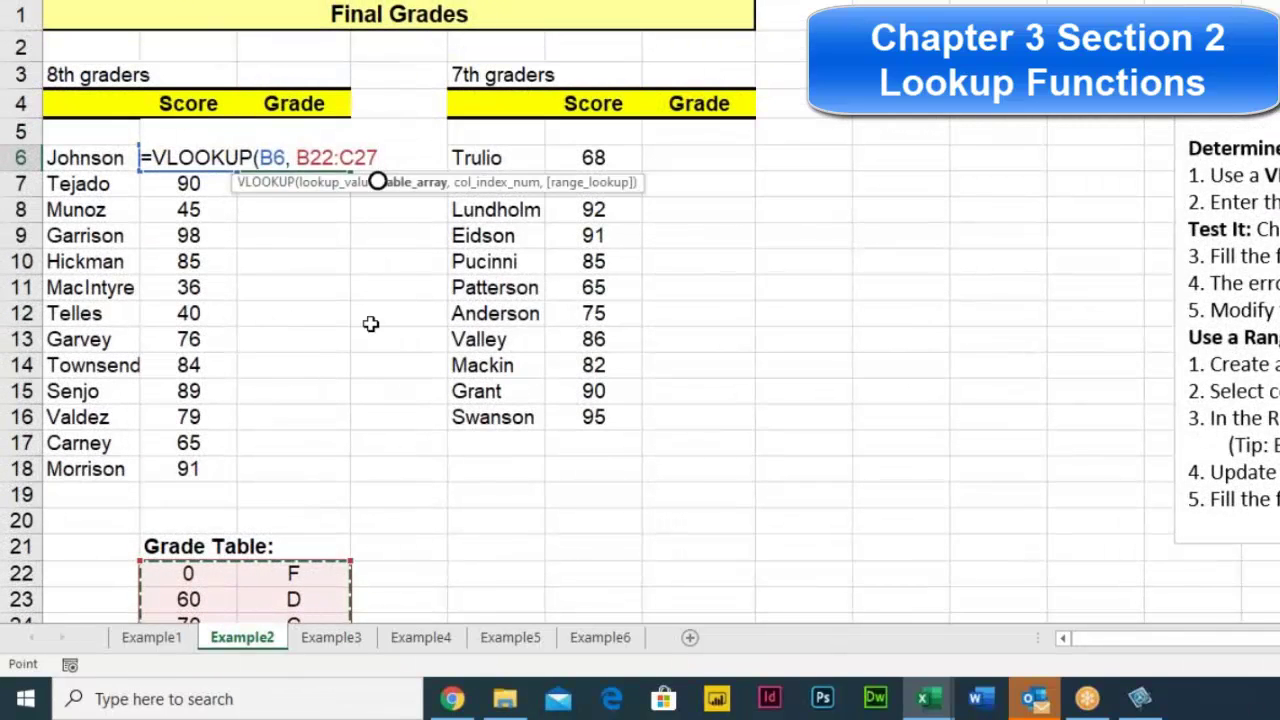
type(", 2")
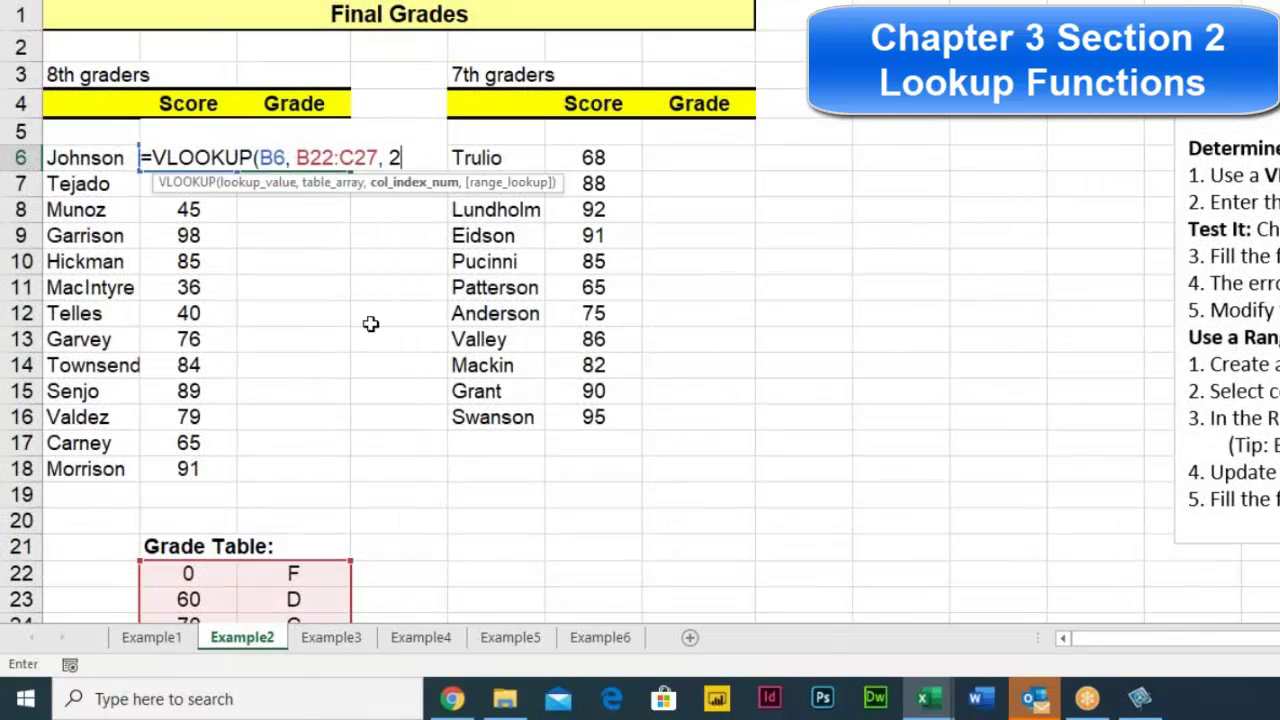
type(")")
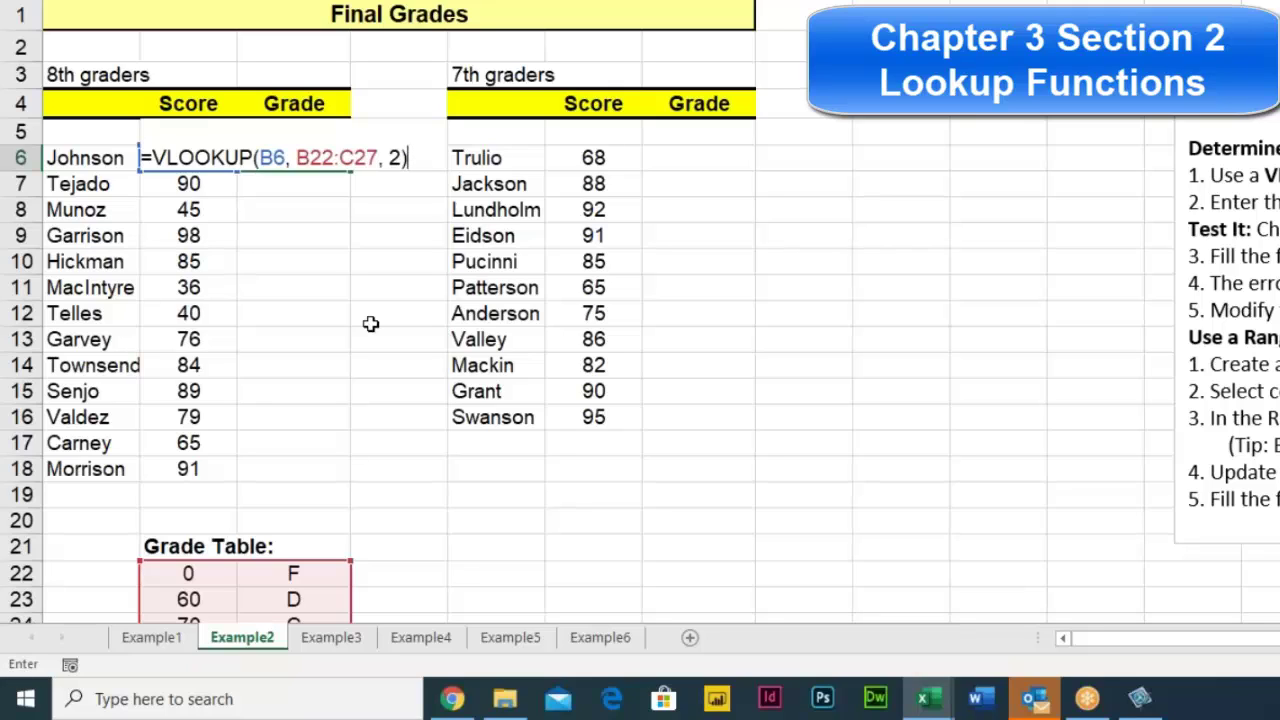
key("Return")
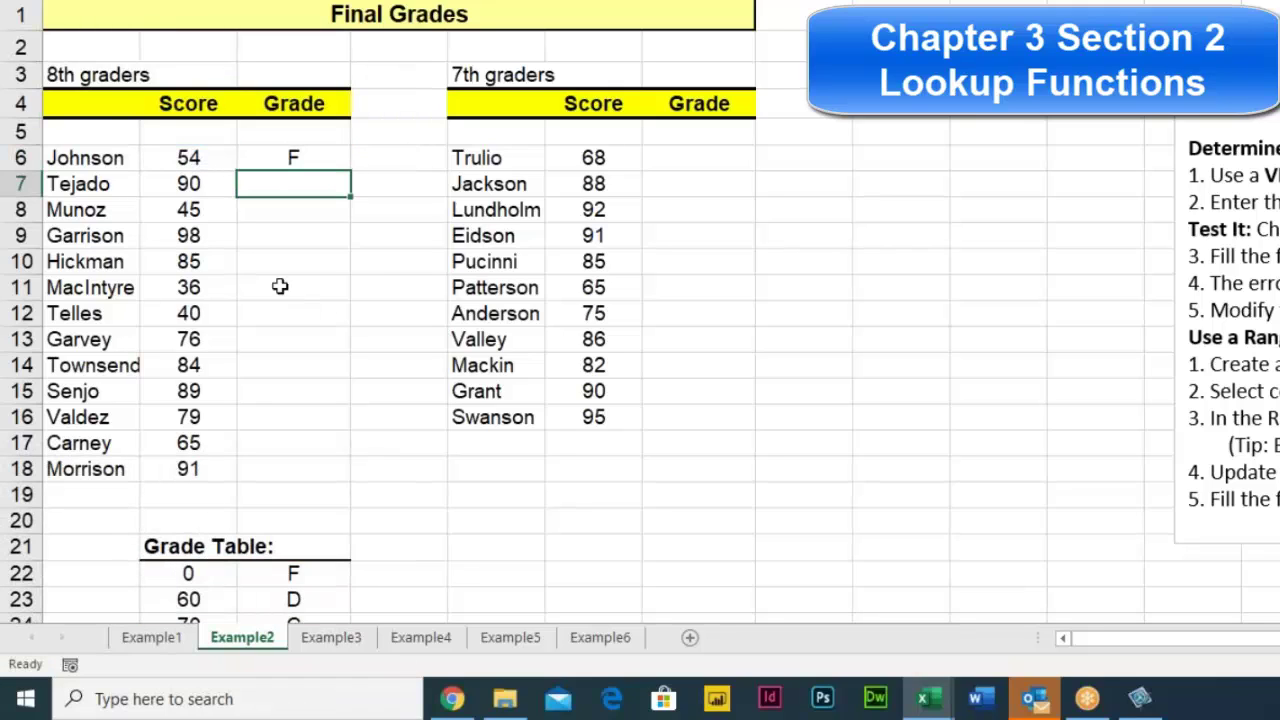
Test the grade lookup by setting the score in B6 to 75, 85 and finally 95.
left_click(188, 156)
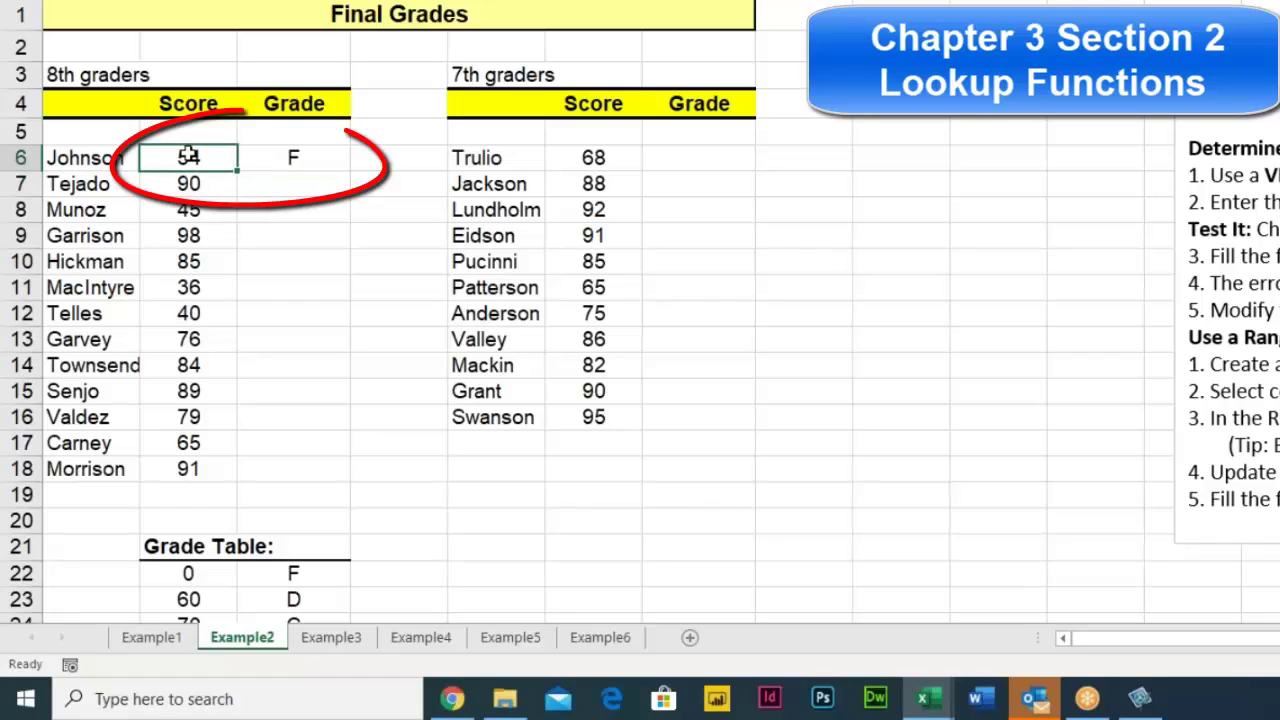
type("75")
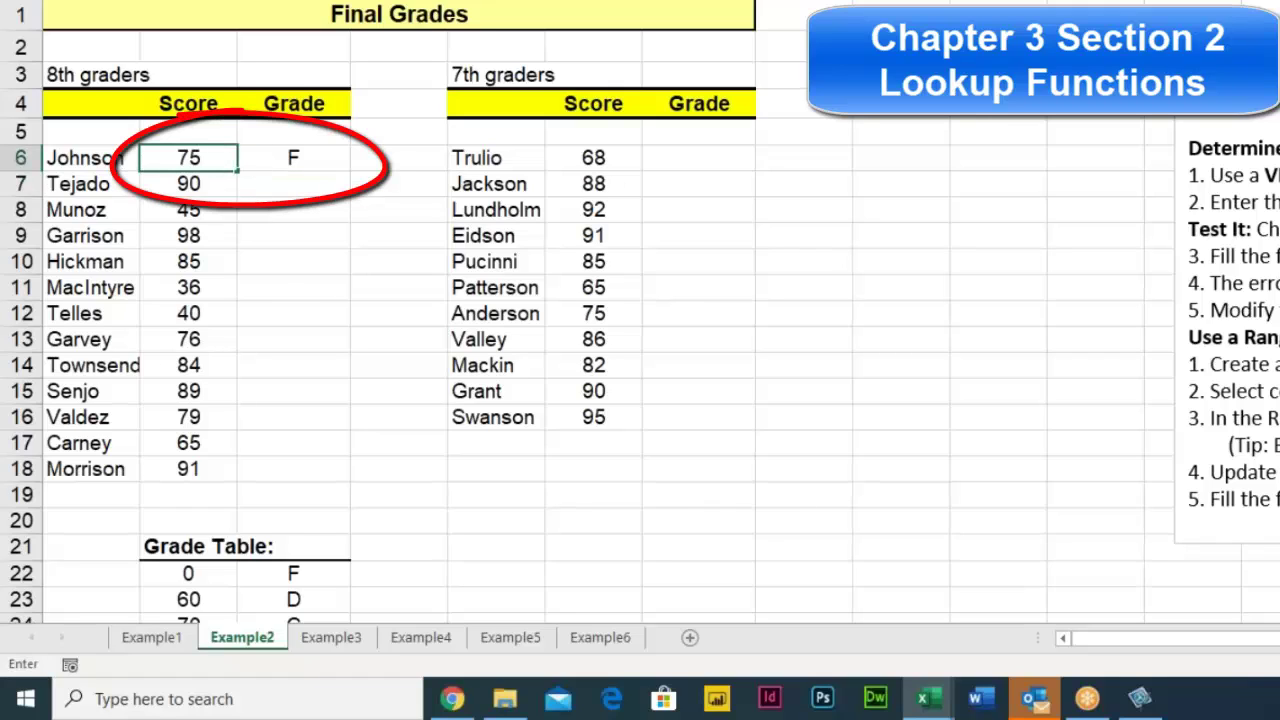
key("Return")
left_click(188, 157)
type("85")
key("Return")
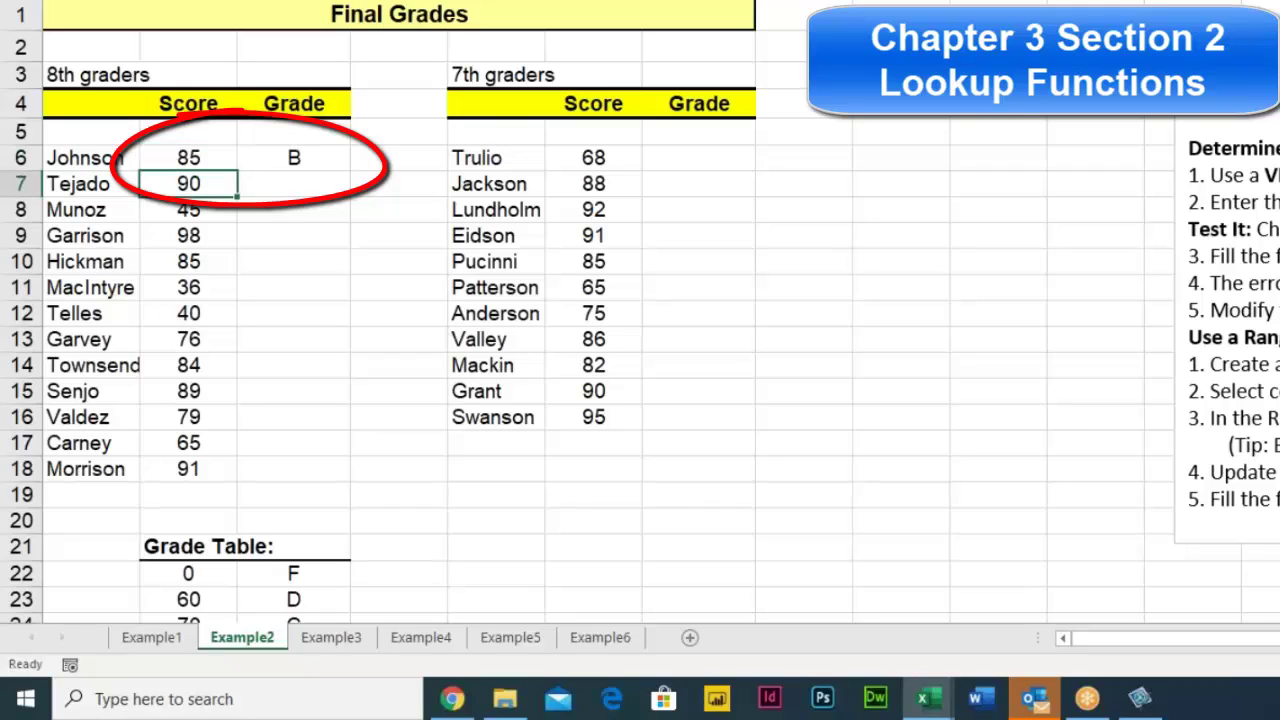
left_click(188, 157)
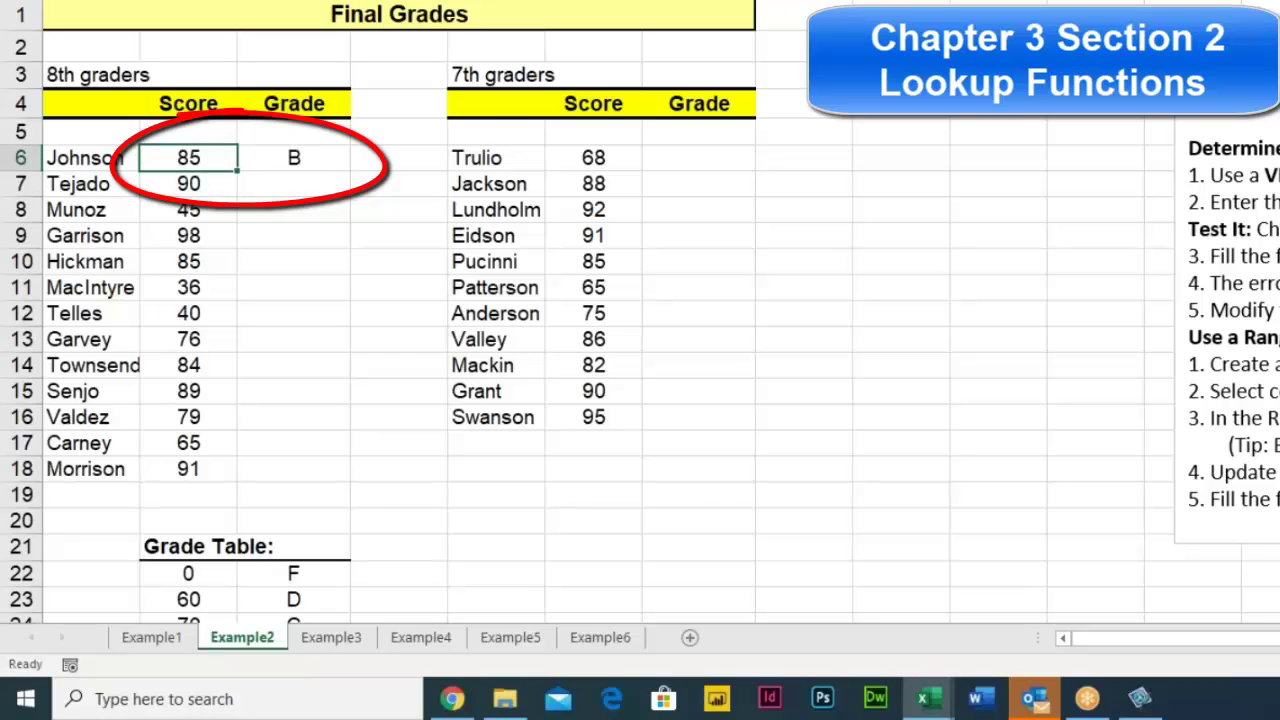
type("95")
key("Return")
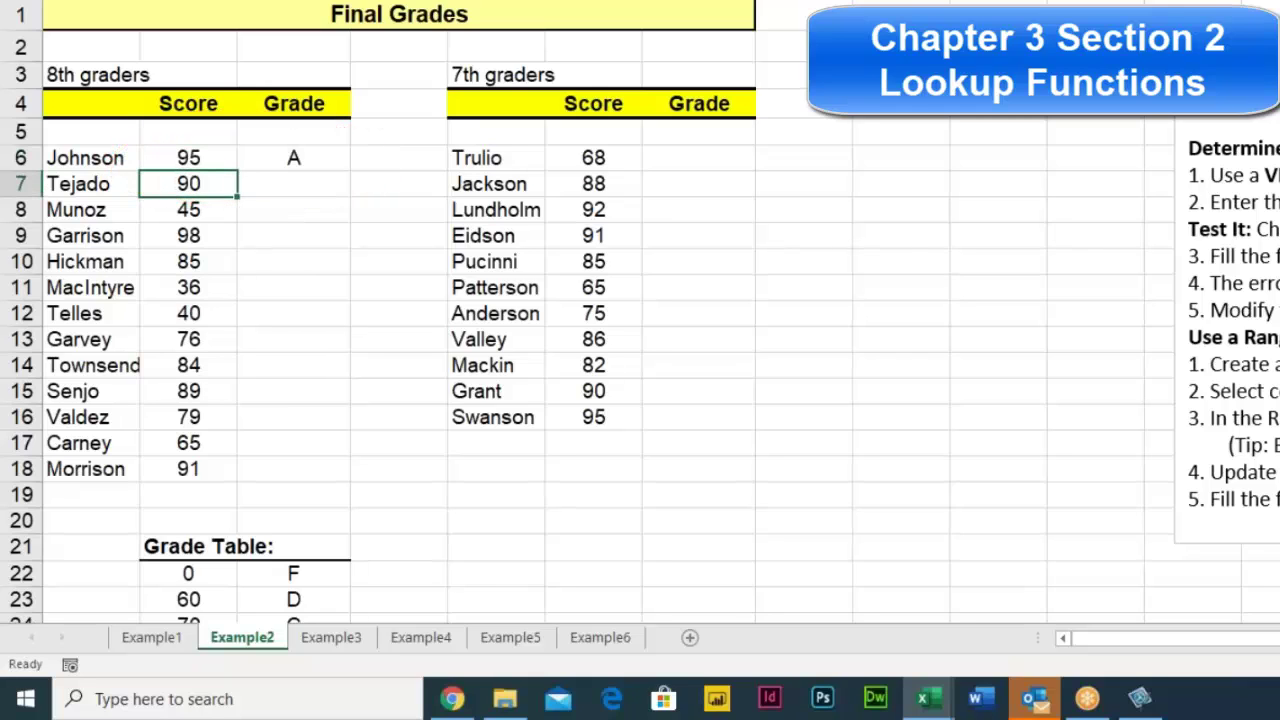
Fill the grade formula from C6 down to C18 for all 8th graders.
left_click(186, 155)
left_click(322, 158)
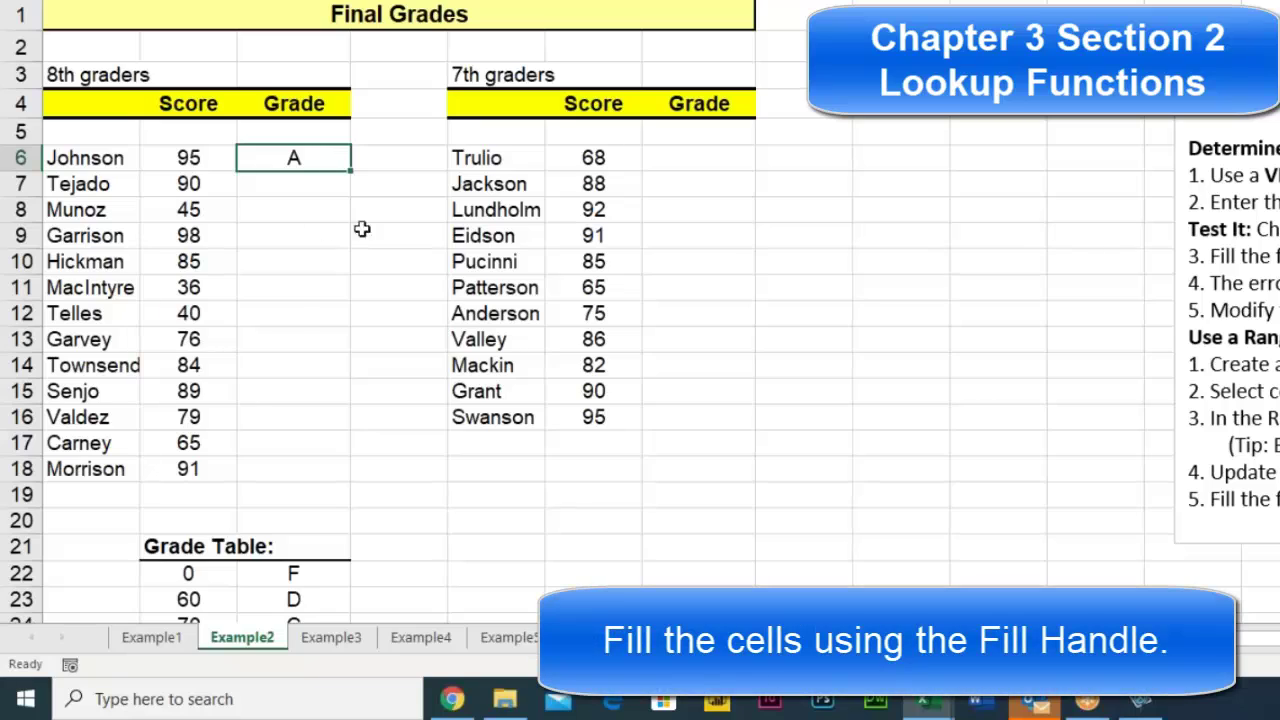
left_click_drag(350, 170, 329, 486)
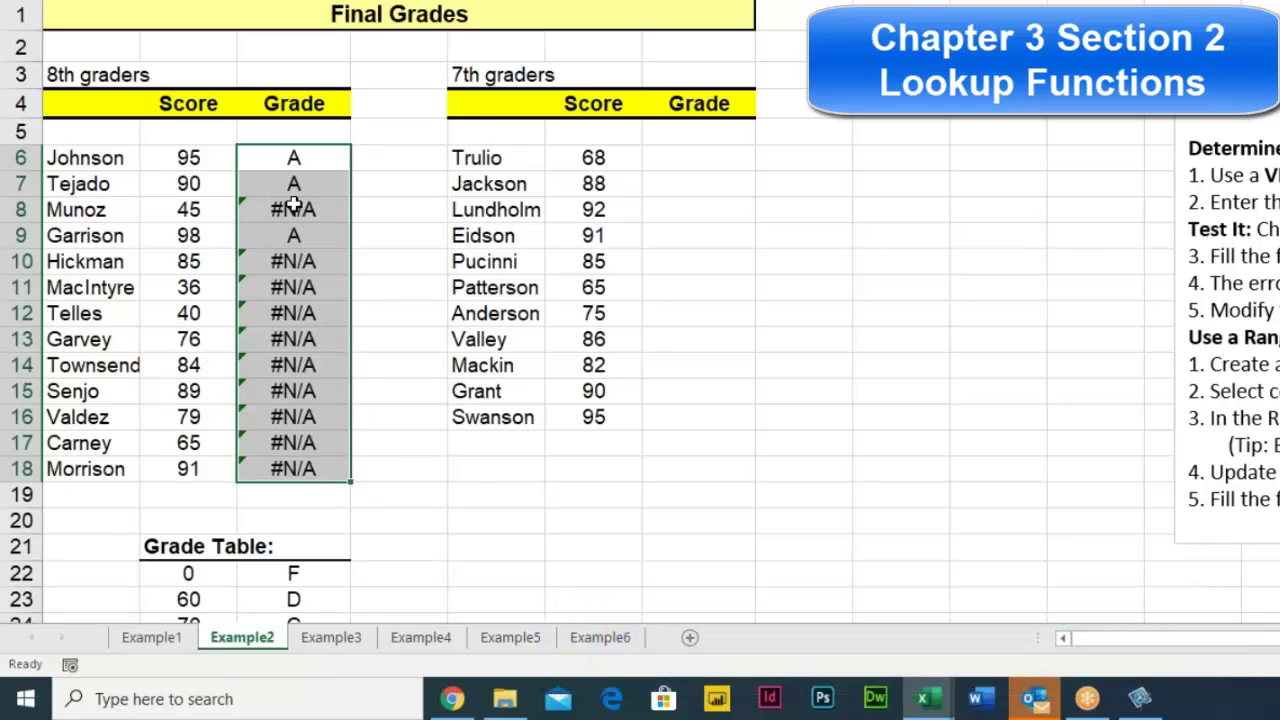
Compare the table ranges in the filled grade formulas from C6 to C9, closing each one without editing.
left_click(292, 207)
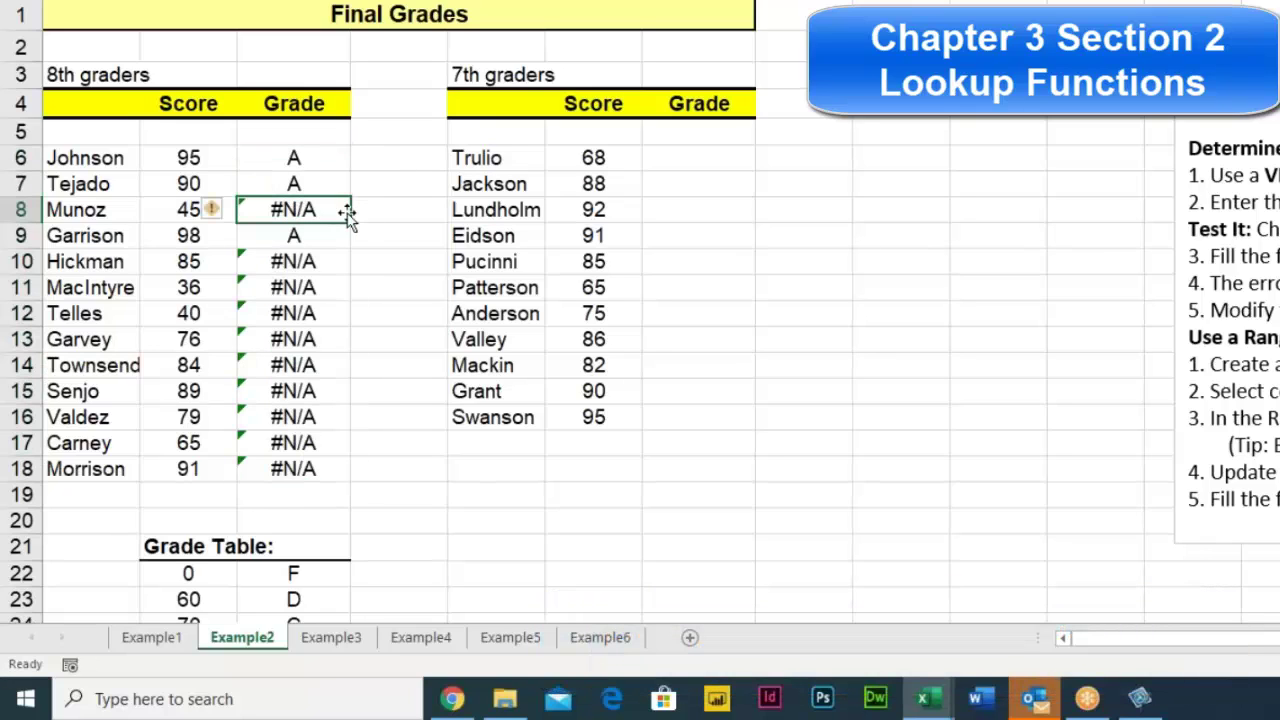
left_click(302, 157)
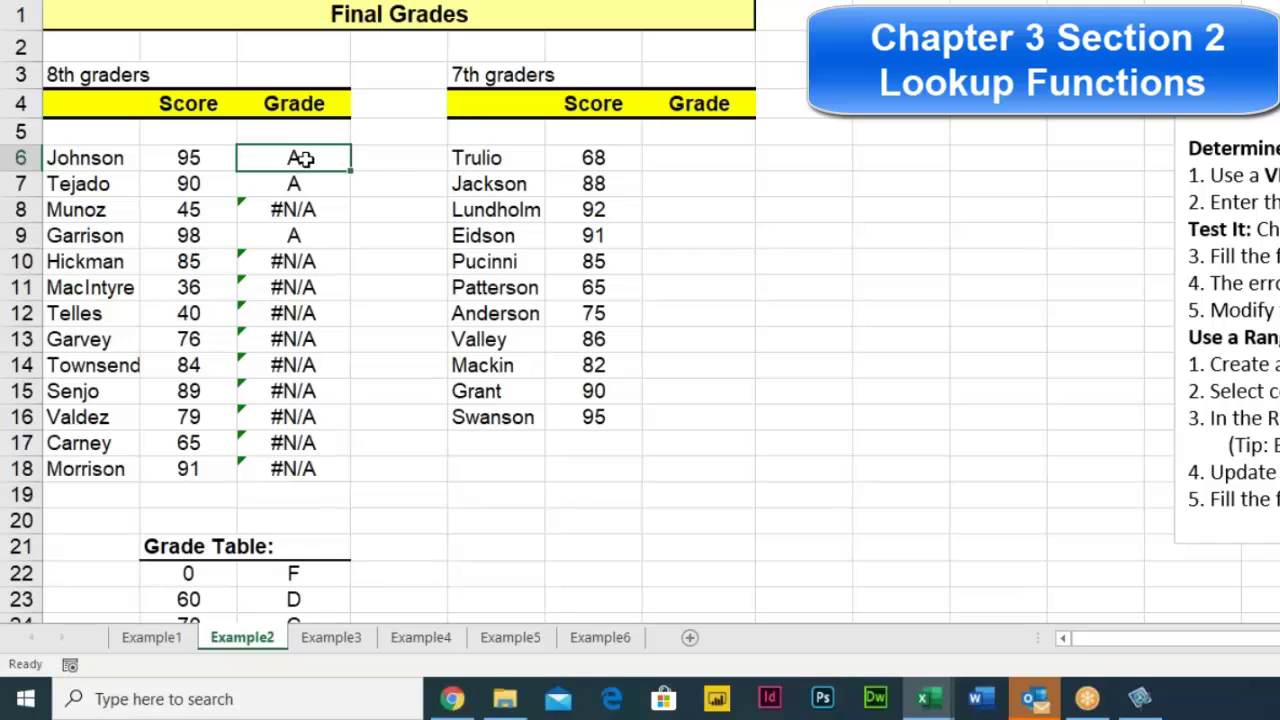
double_click(302, 157)
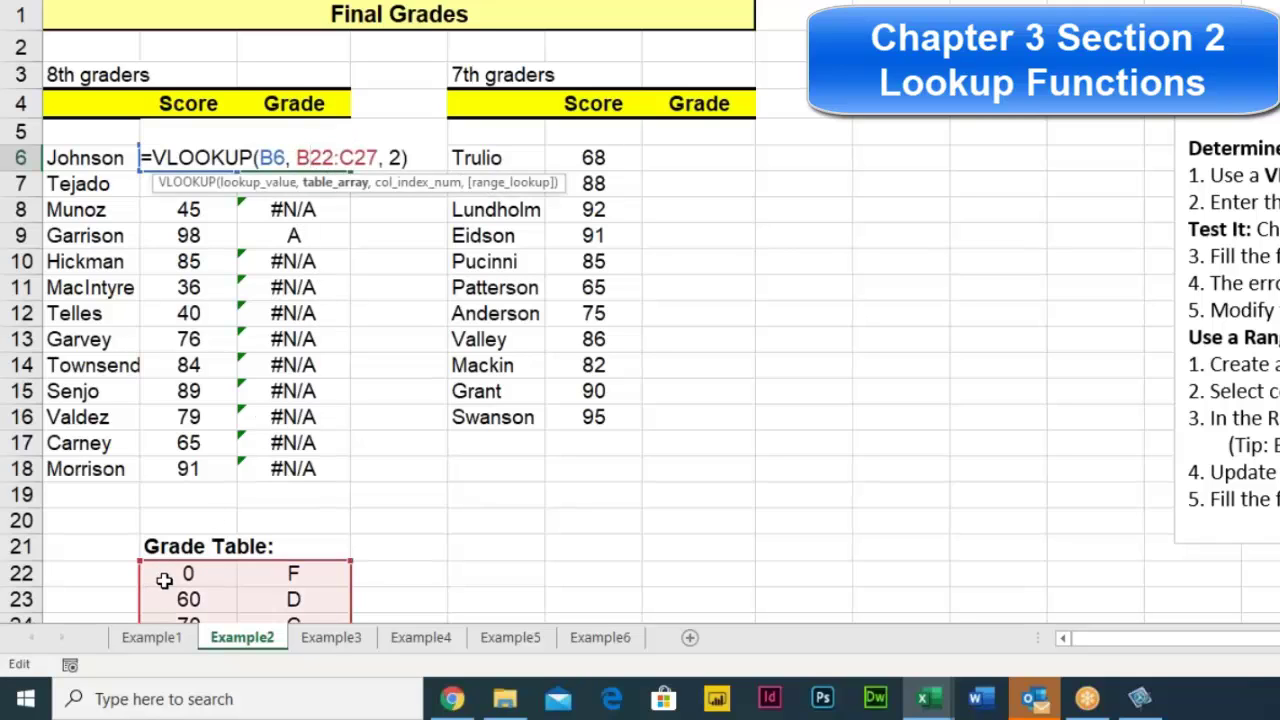
key("Escape")
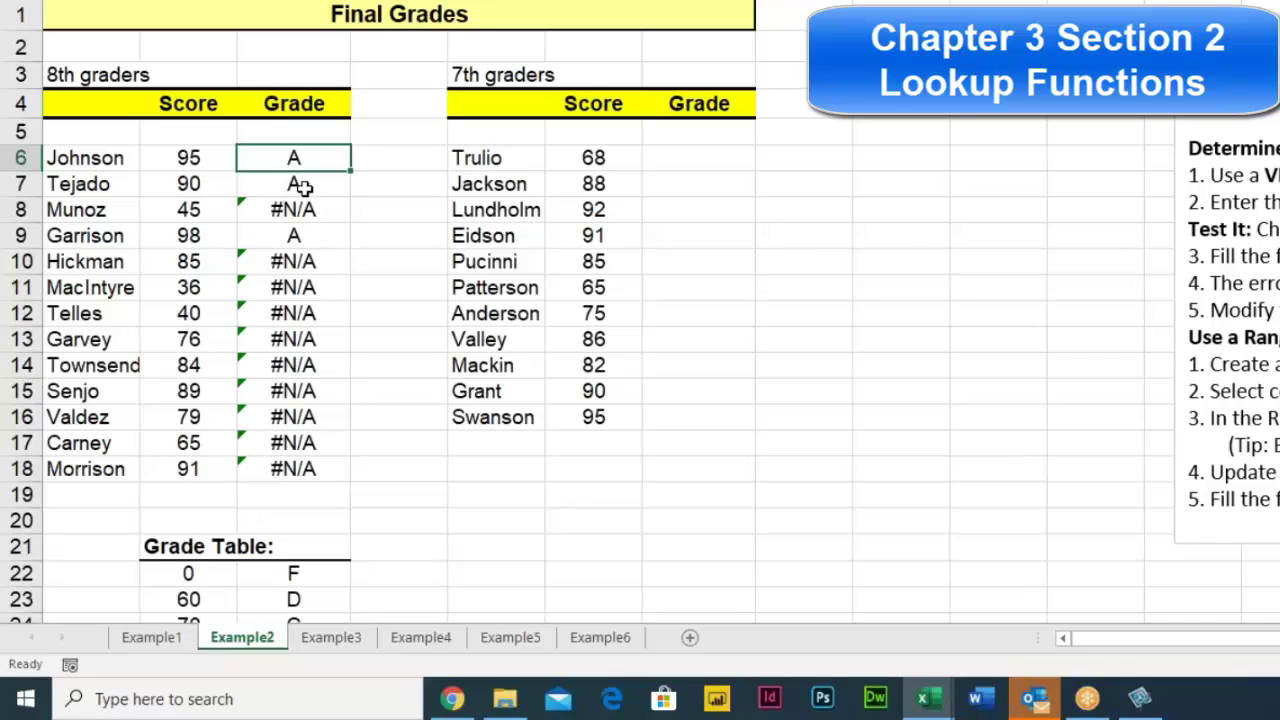
double_click(302, 185)
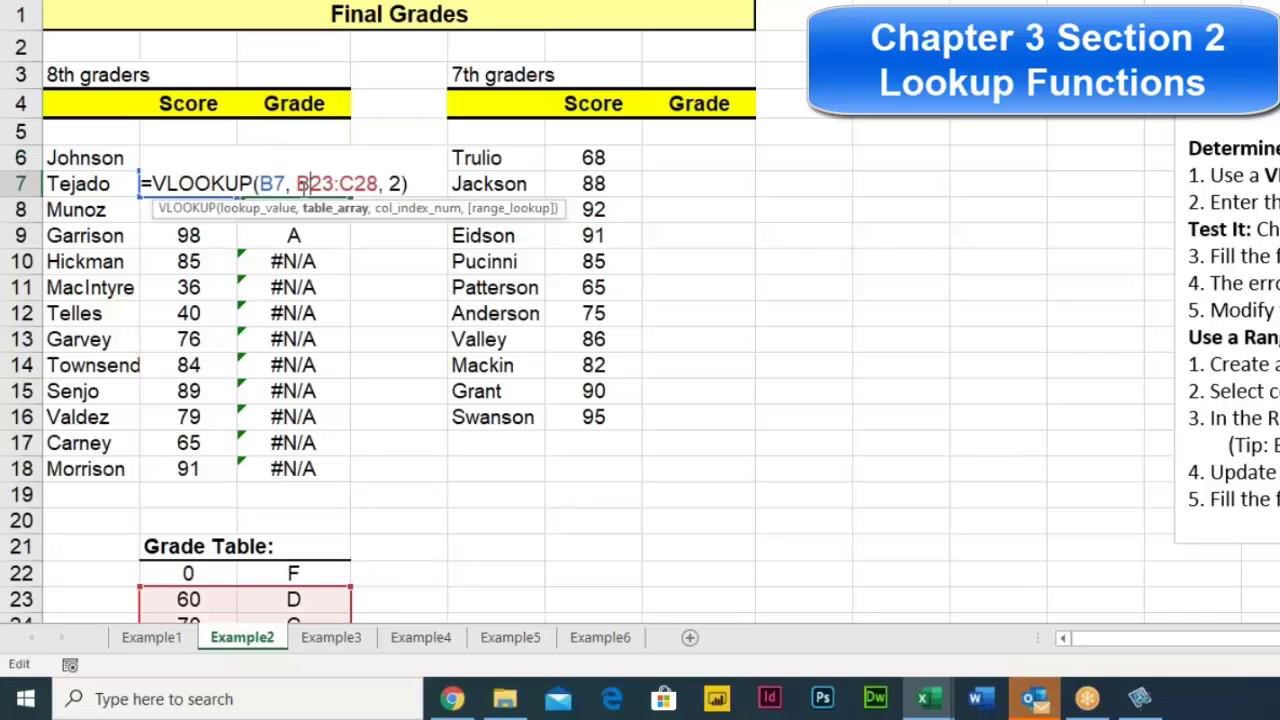
key("Escape")
double_click(296, 209)
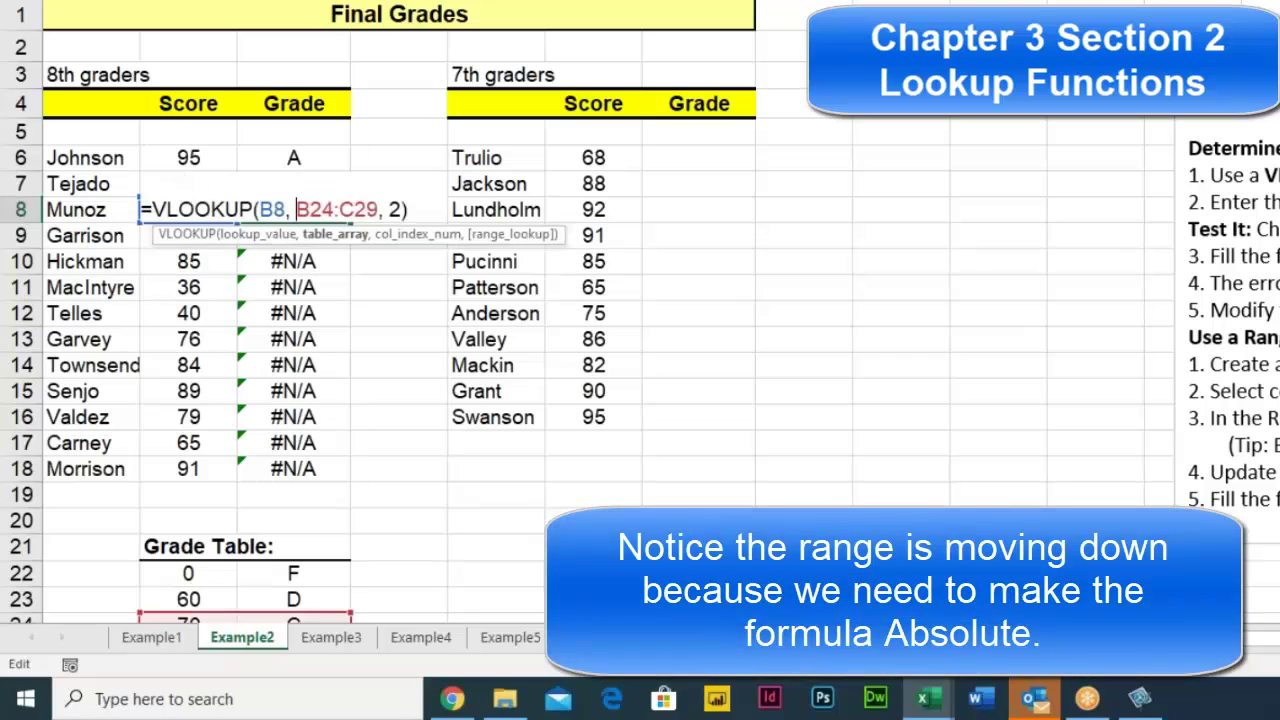
key("Escape")
left_click(297, 234)
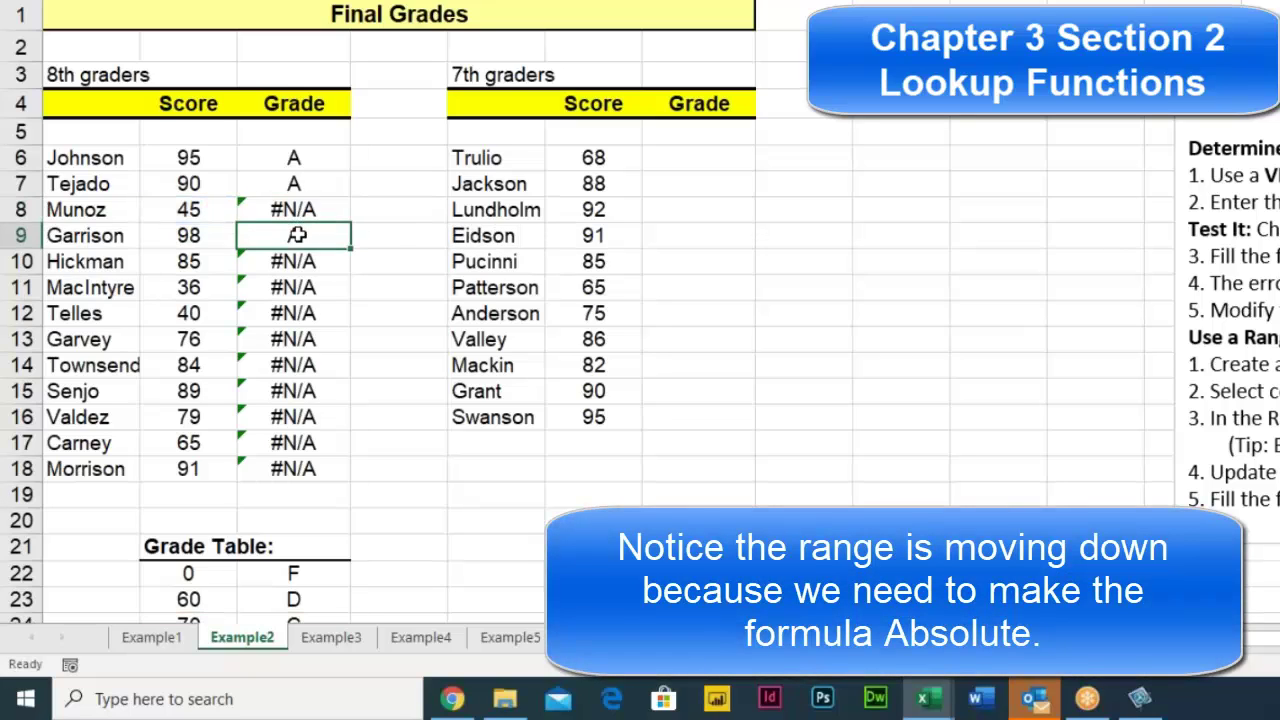
double_click(297, 234)
key("Escape")
Make the table range in C6's VLOOKUP formula absolute as $B$22:$C$27.
left_click(300, 158)
double_click(300, 158)
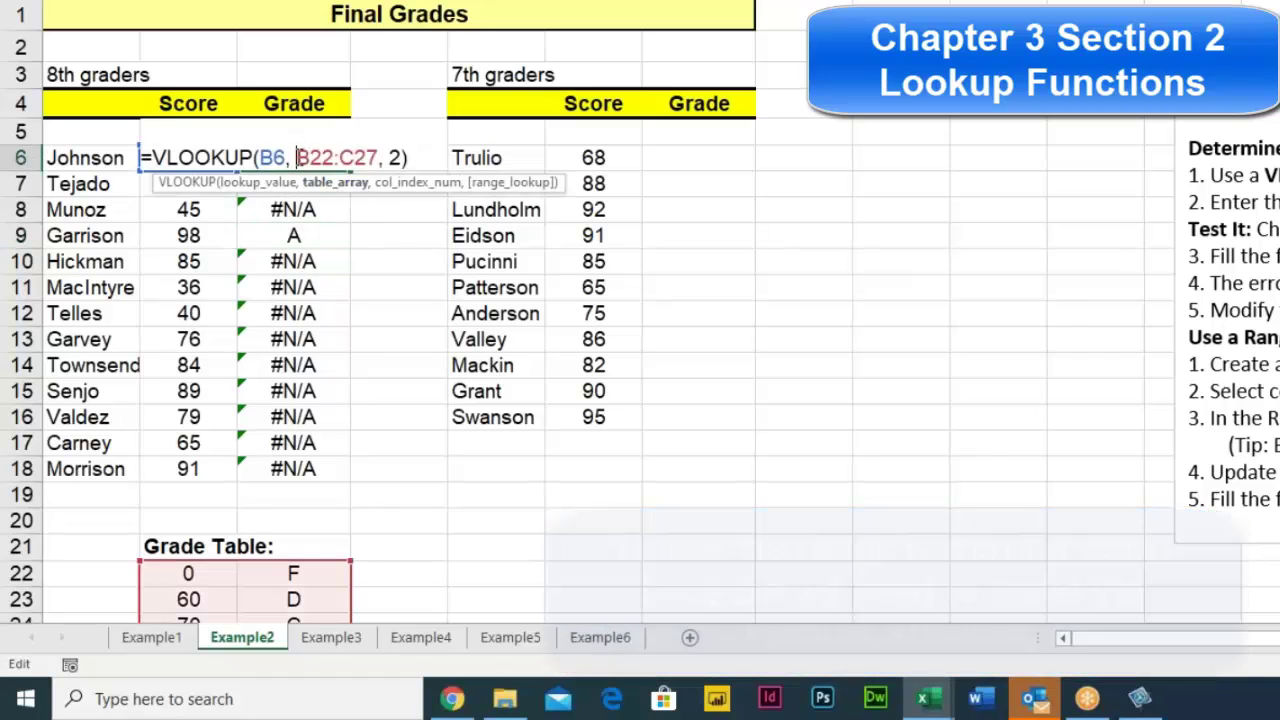
left_click_drag(297, 157, 380, 157)
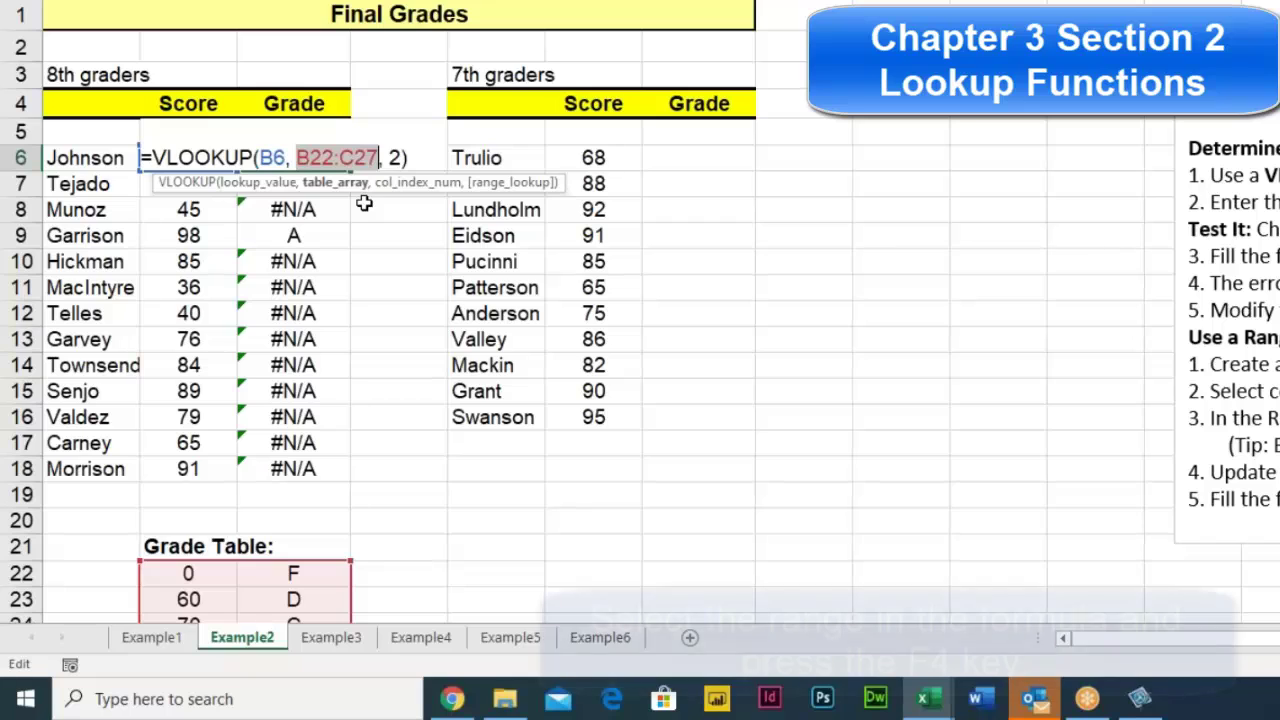
key("F4")
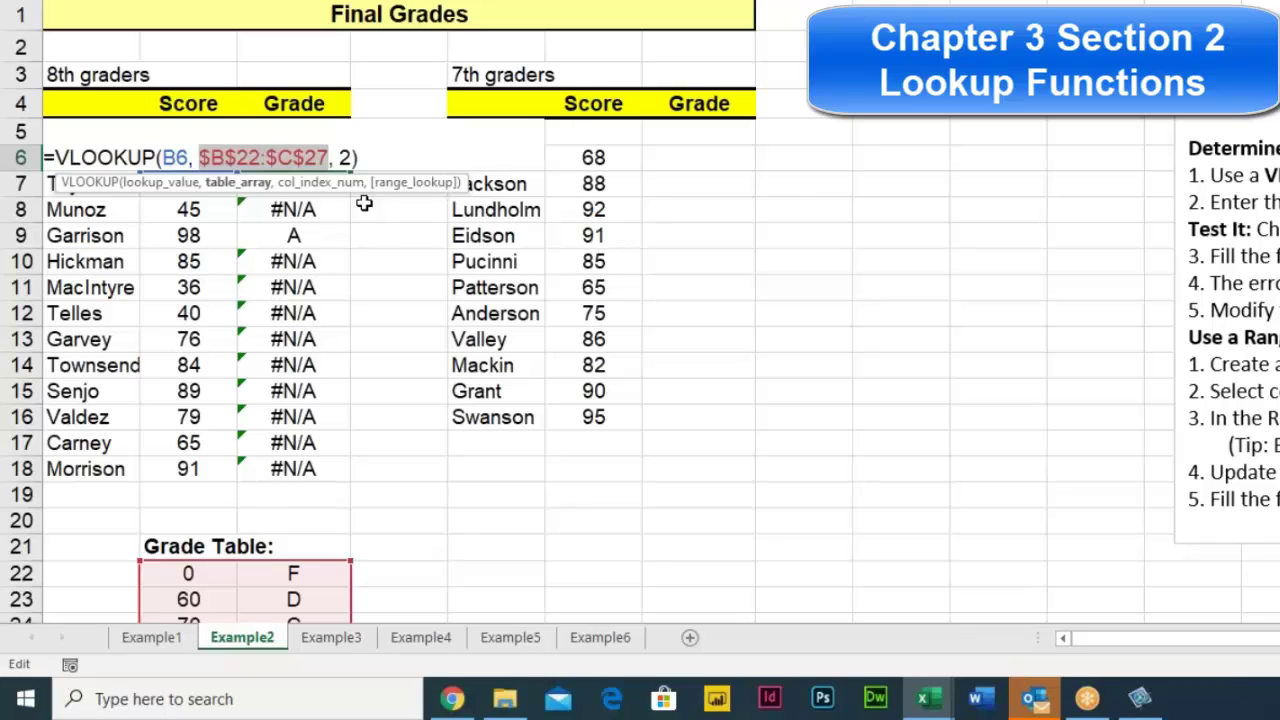
key("Return")
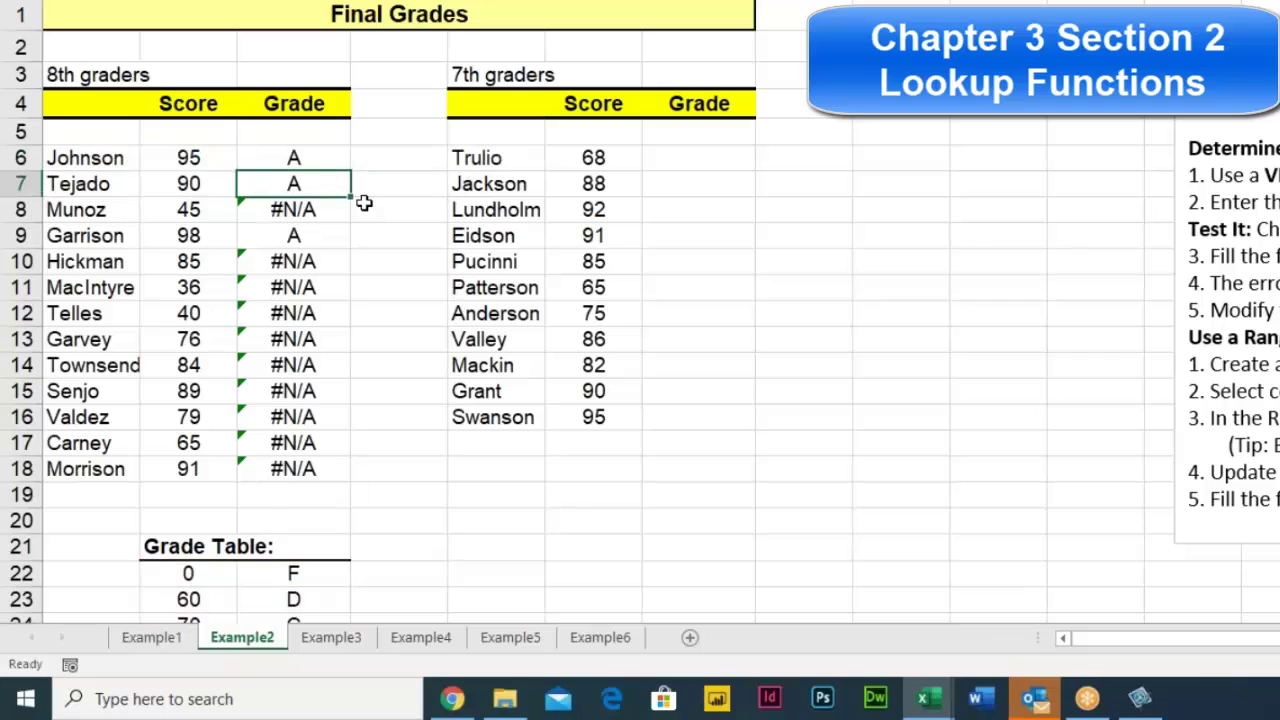
Fill the corrected grade formula from C6 down to C18 and review the formula in C6 without editing it.
left_click(330, 162)
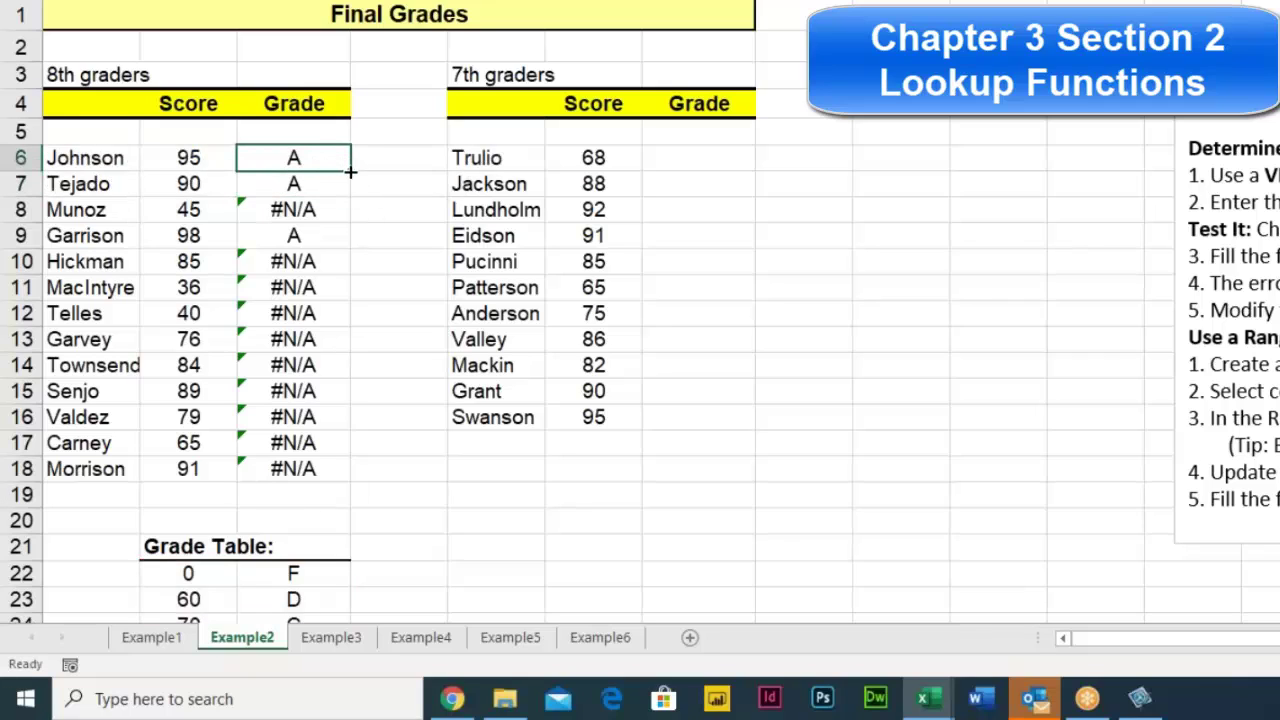
double_click(350, 170)
double_click(305, 160)
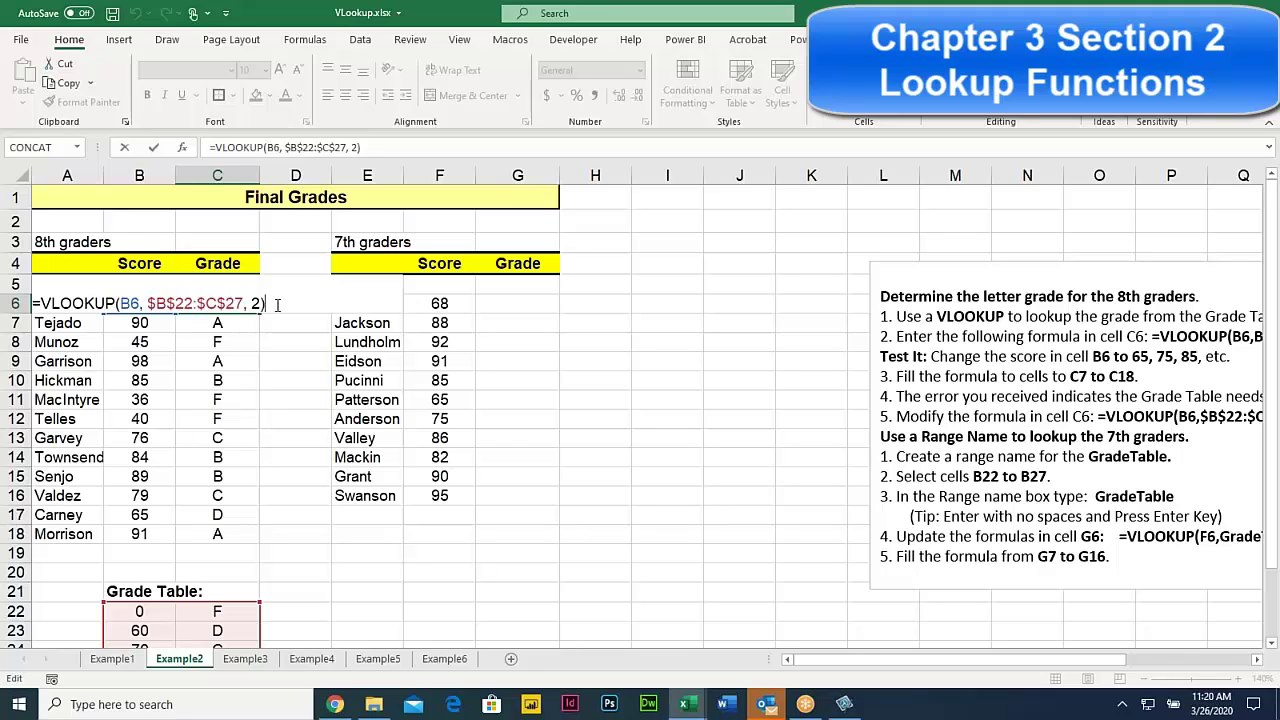
key("Return")
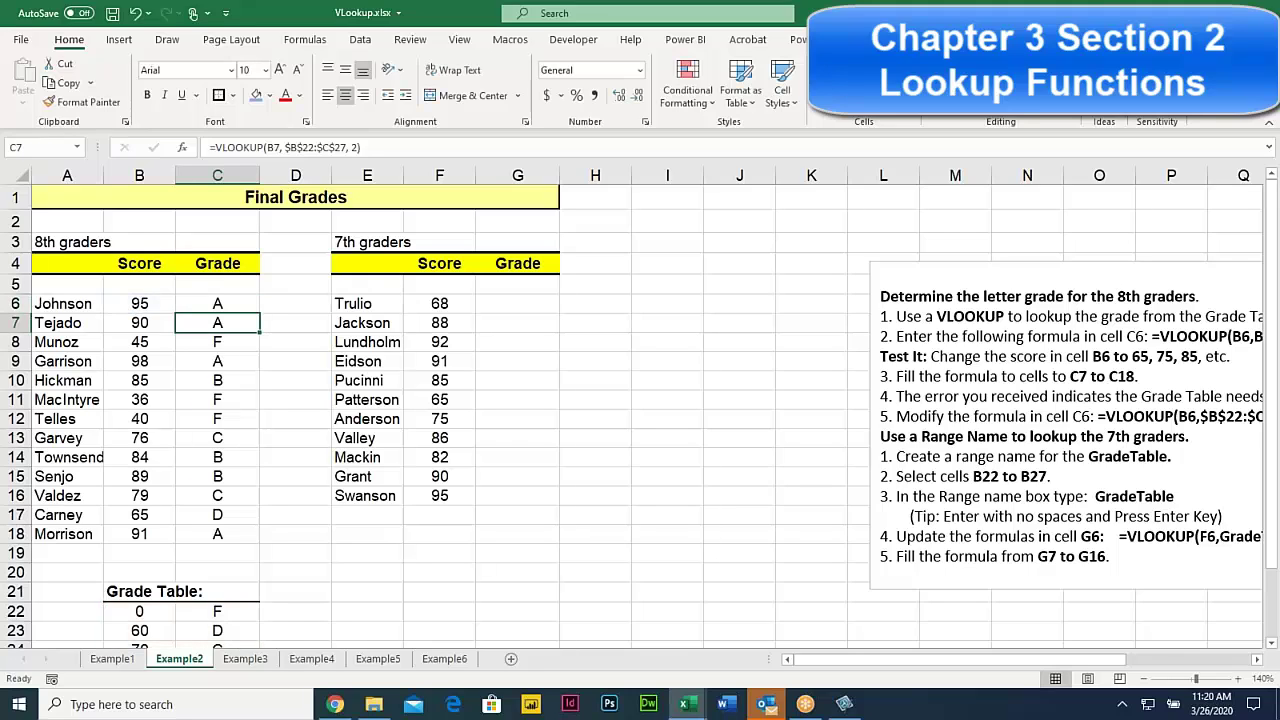
left_click(220, 303)
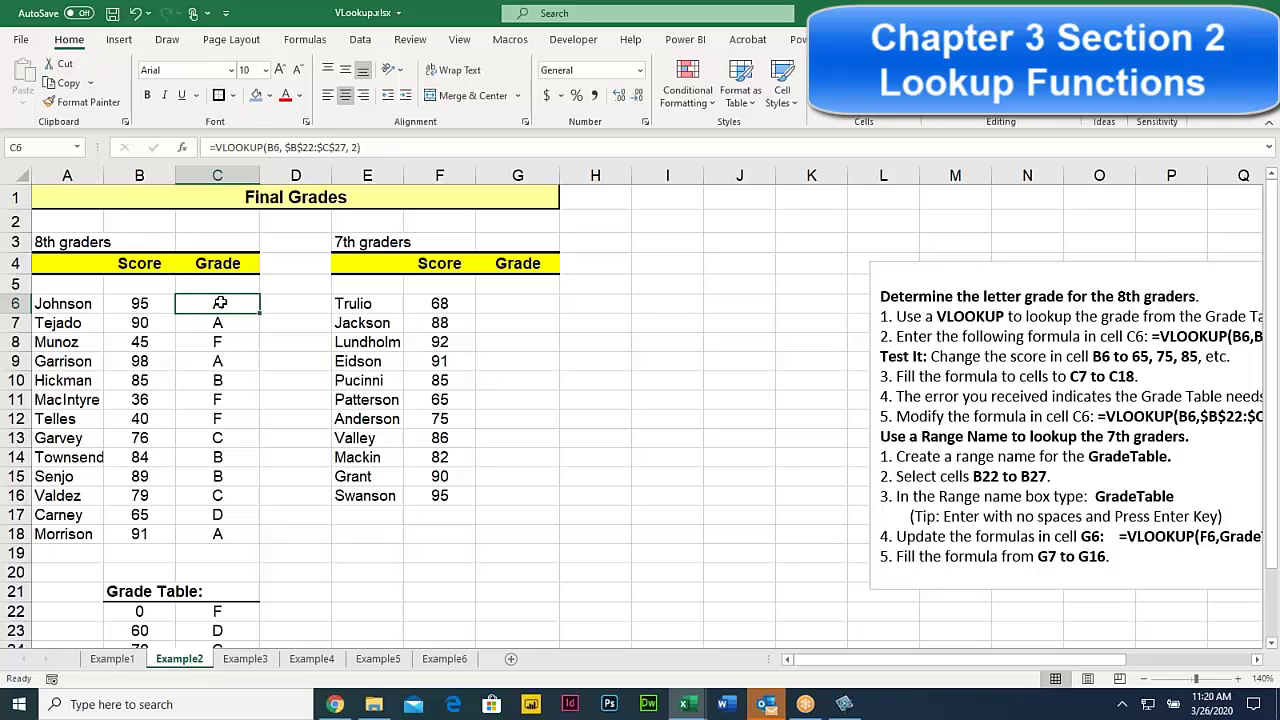
Name the grade table range B22:C27 GradeTable.
scroll(215, 466, "down", 3)
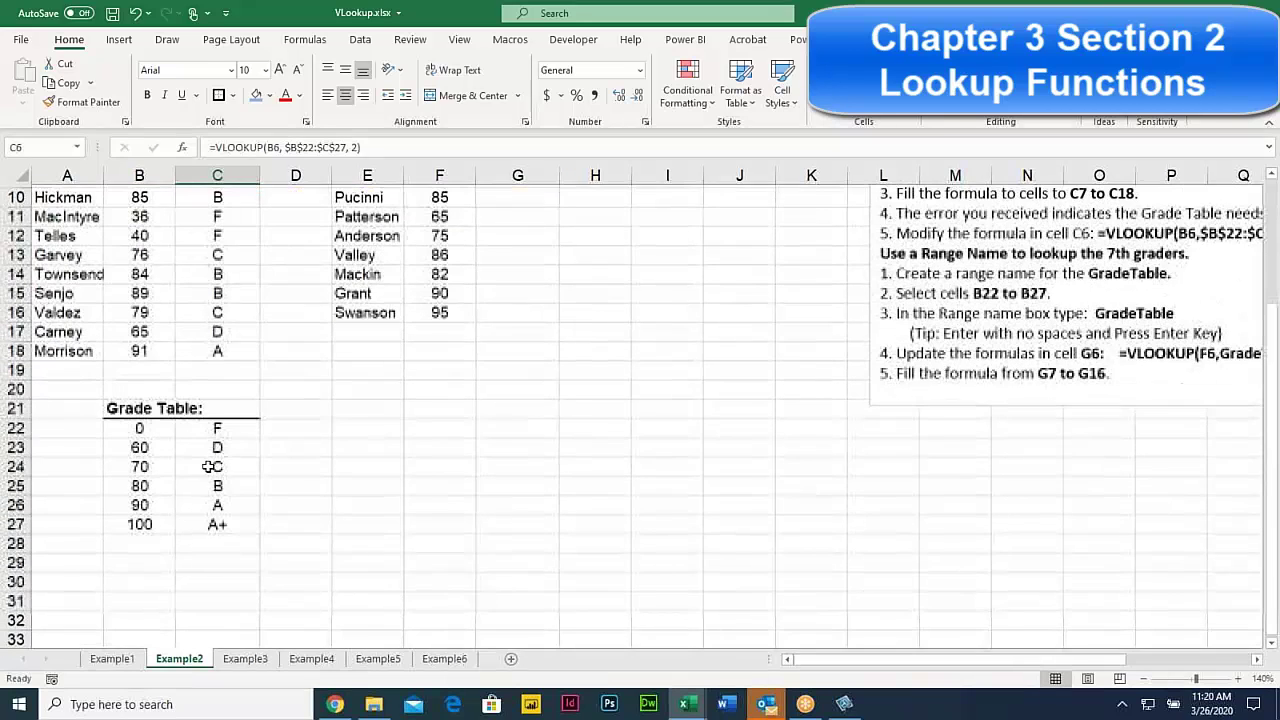
left_click_drag(140, 428, 217, 520)
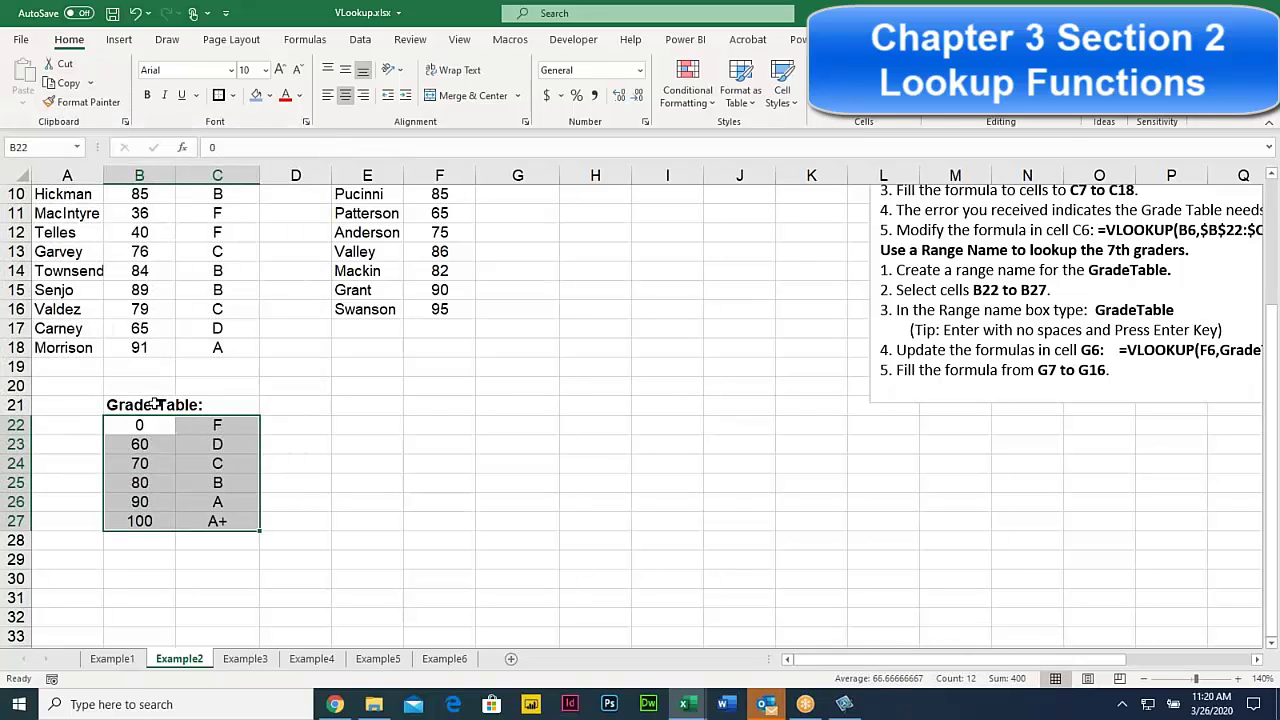
left_click(42, 146)
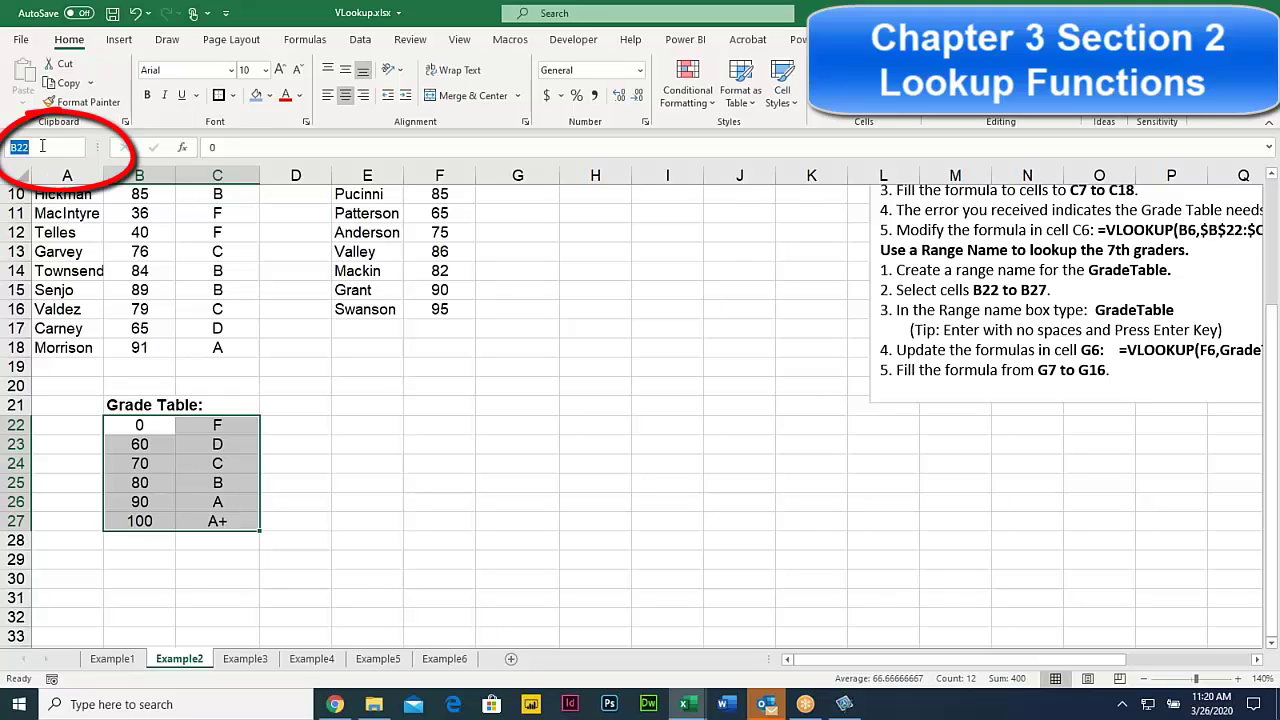
type("GradeTable")
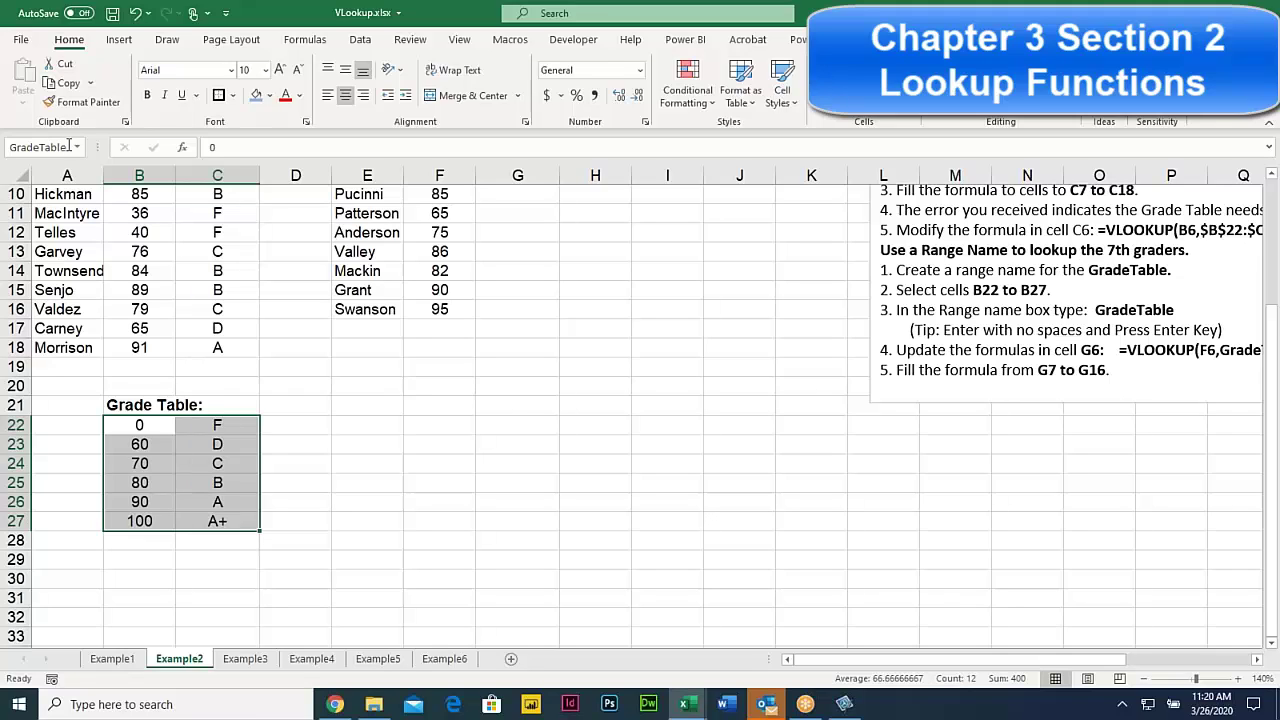
Test the GradeTable range name by jumping to it twice, starting from cells F20 and E19.
left_click(427, 380)
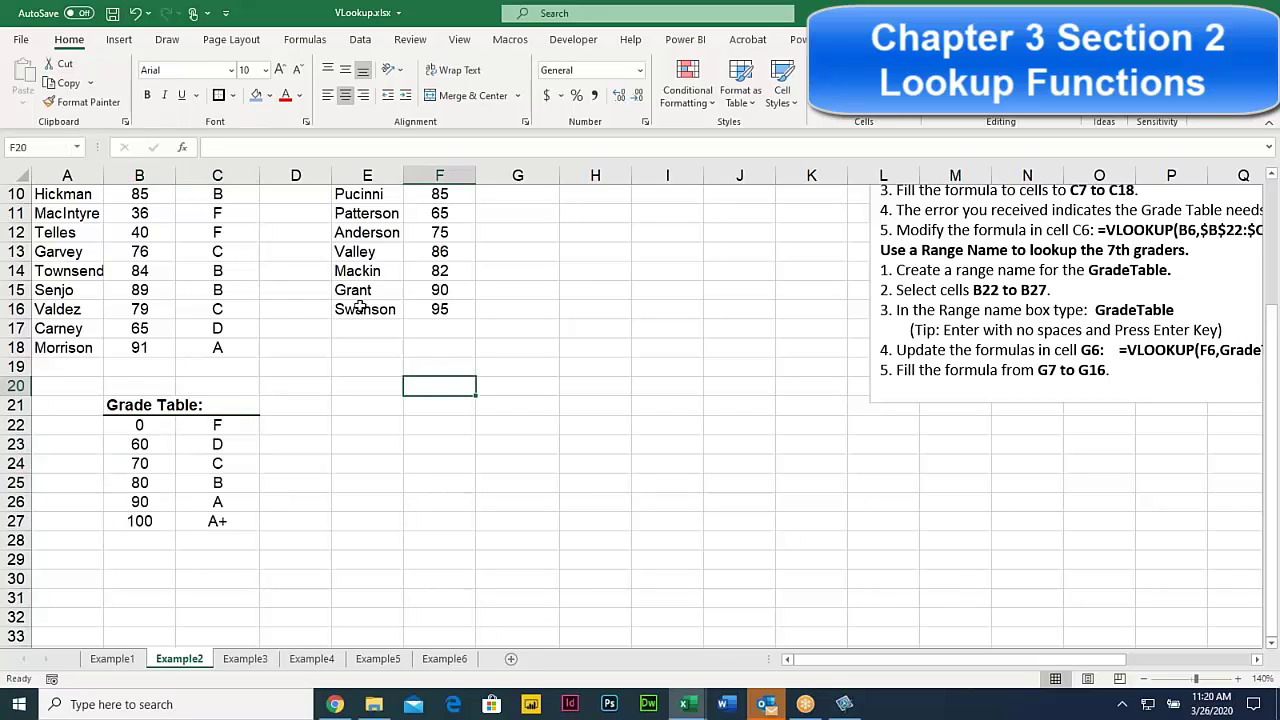
left_click(77, 148)
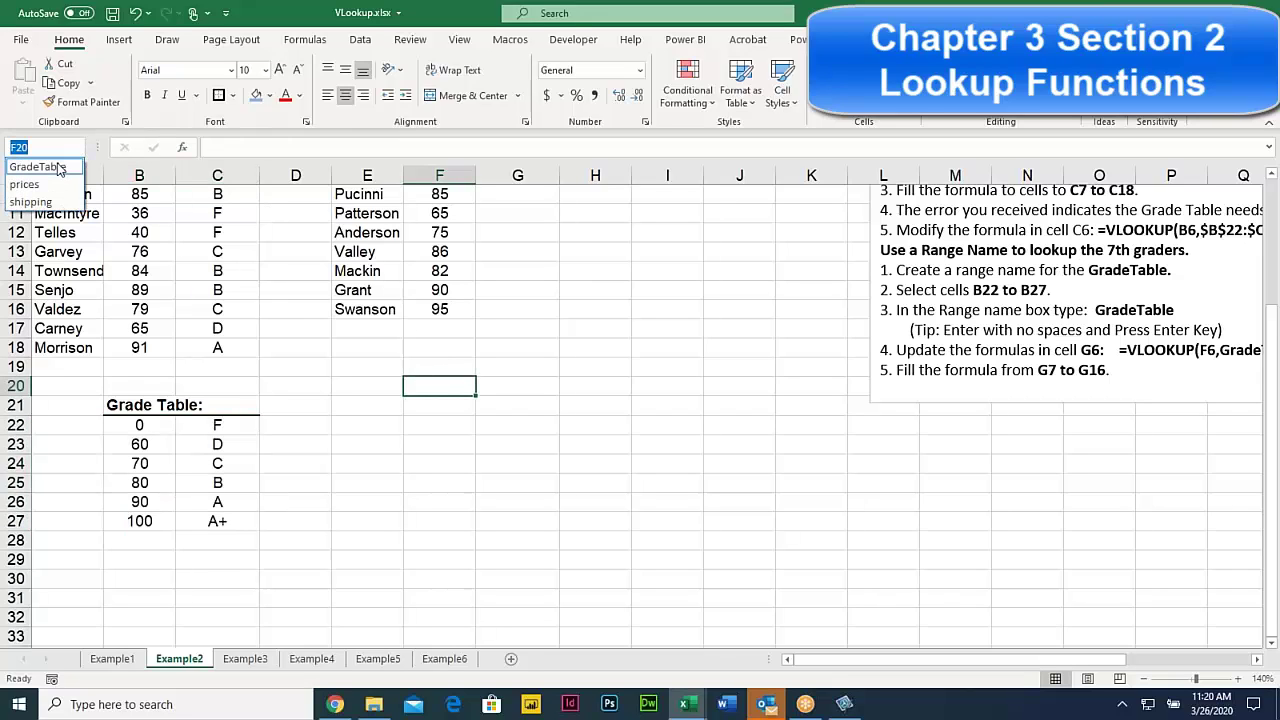
left_click(57, 168)
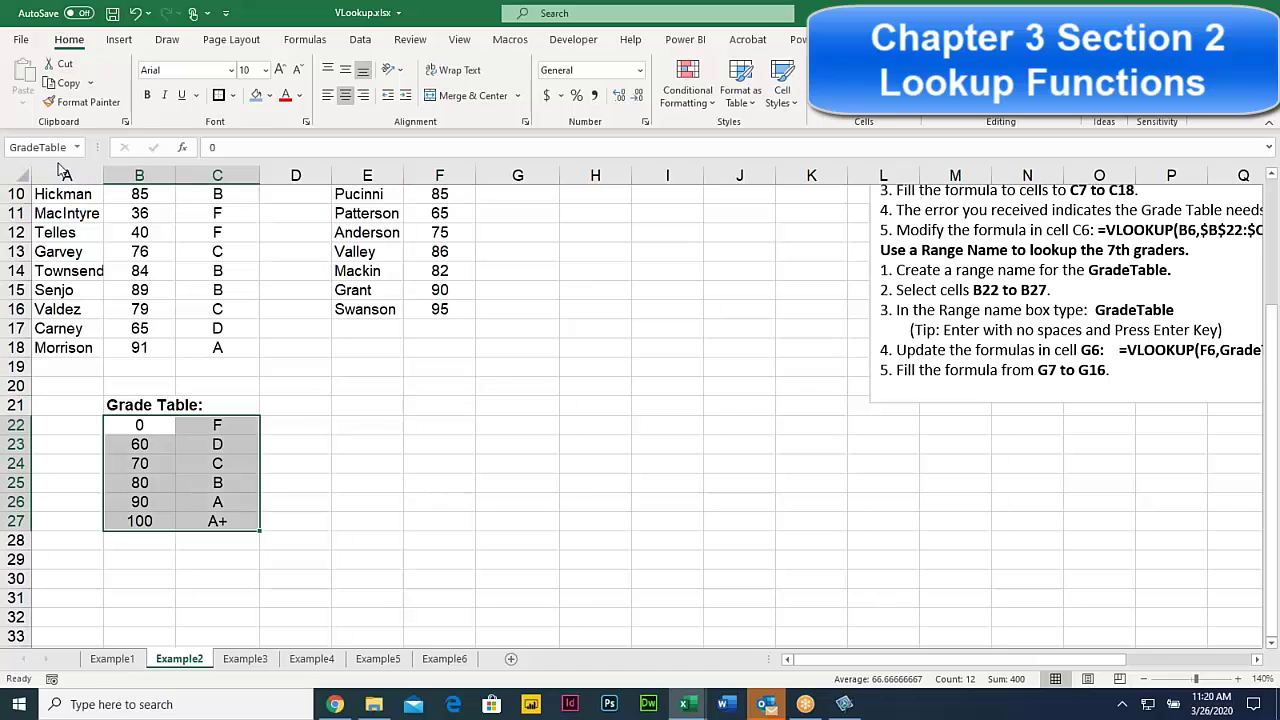
left_click(360, 363)
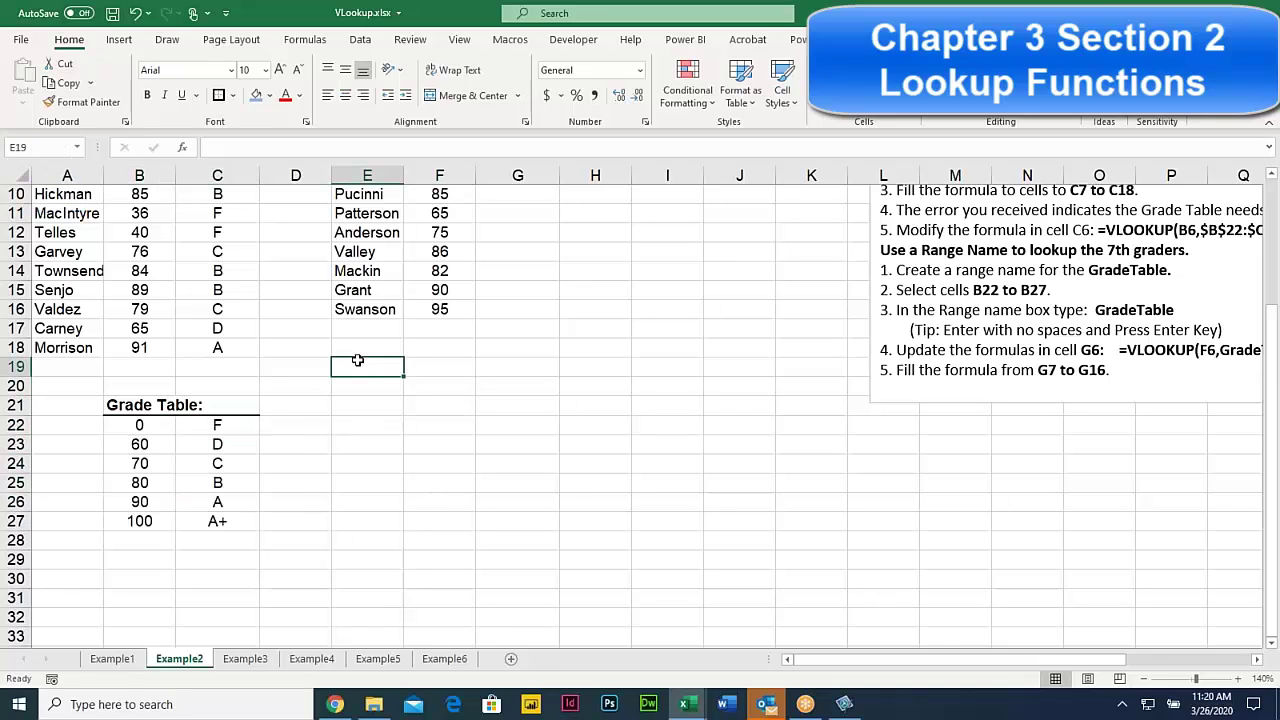
left_click(77, 147)
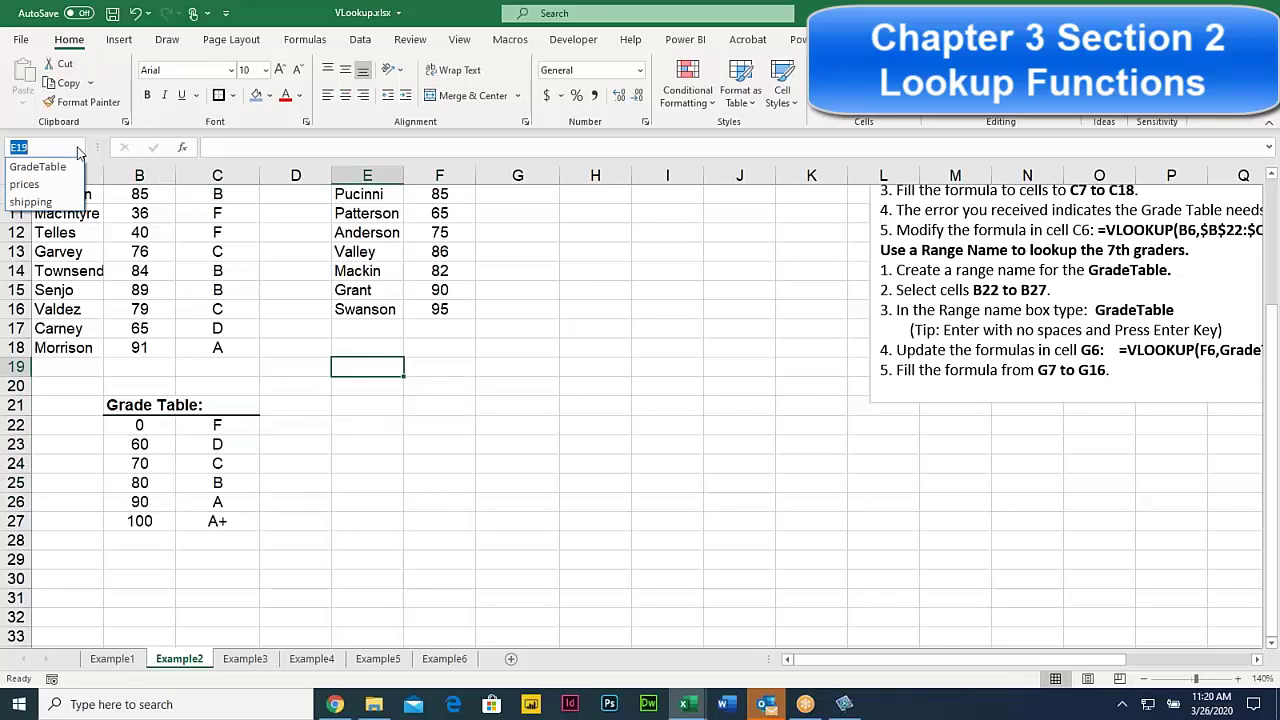
left_click(72, 167)
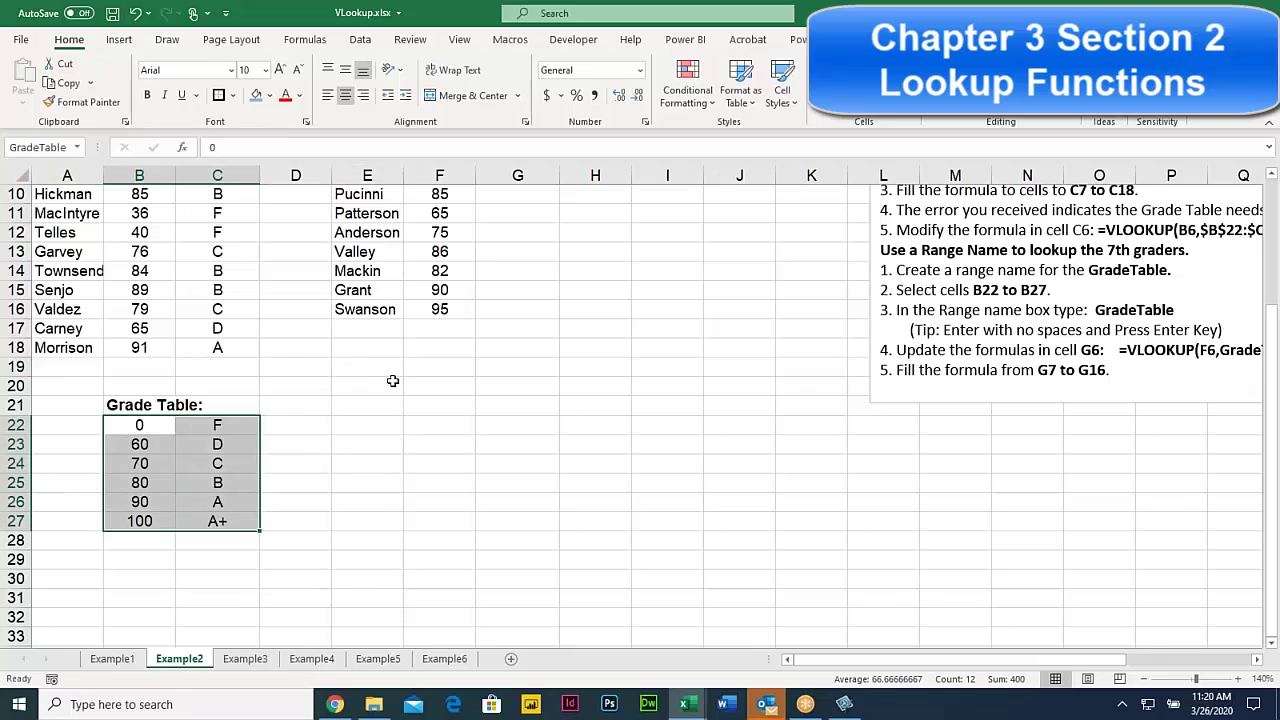
Enter the formula =VLOOKUP(F6, GradeTable, 2) in cell G6 for the first 7th grader's letter grade.
scroll(393, 378, "up", 3)
left_click(527, 303)
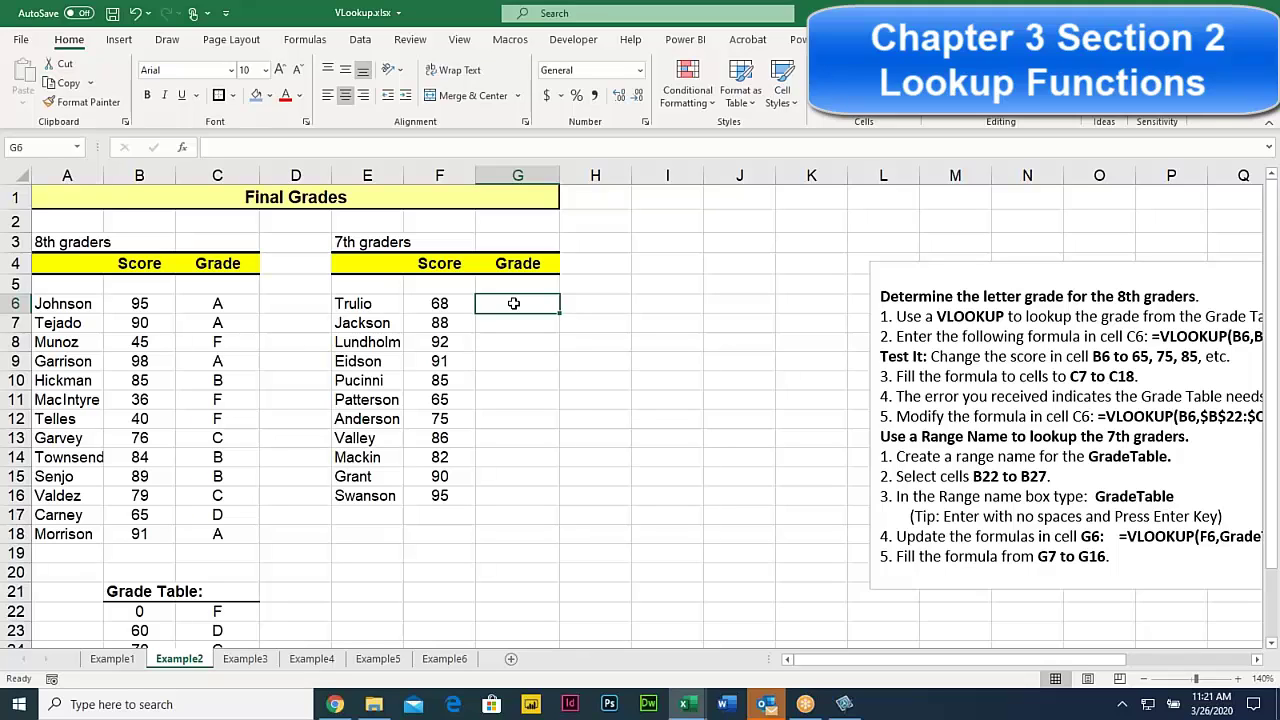
type("=V")
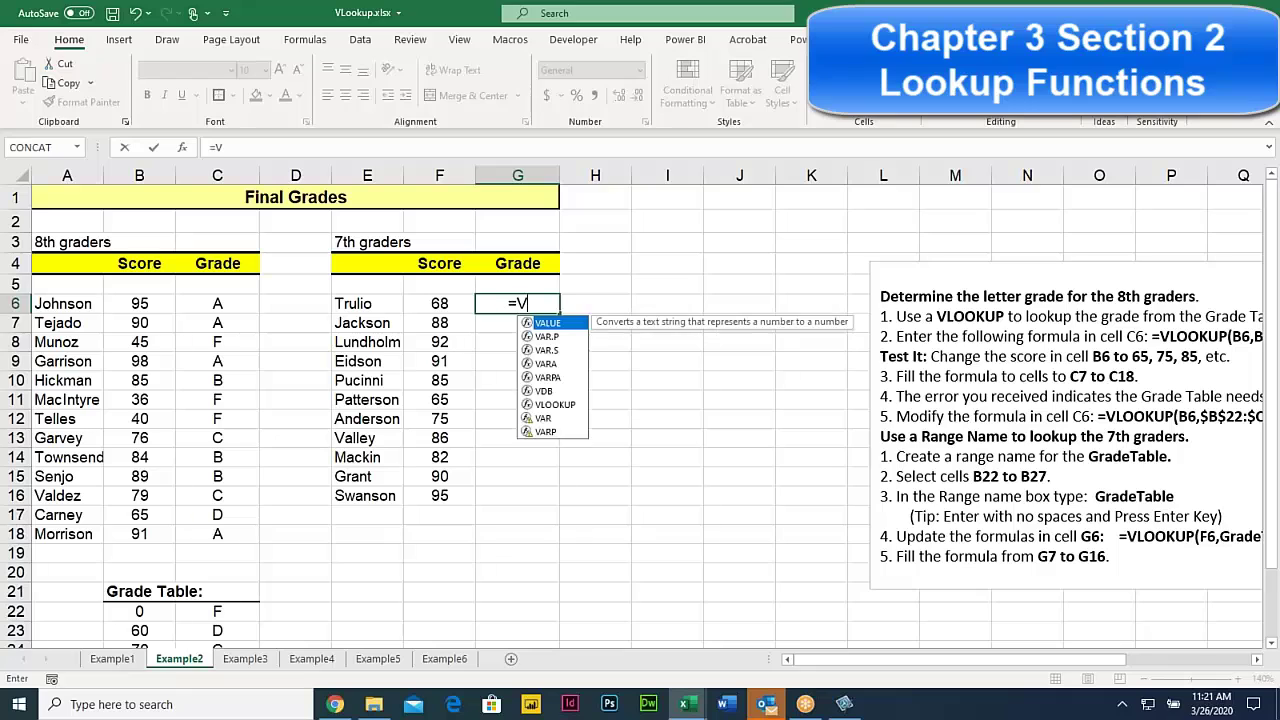
type("LOOKUP)")
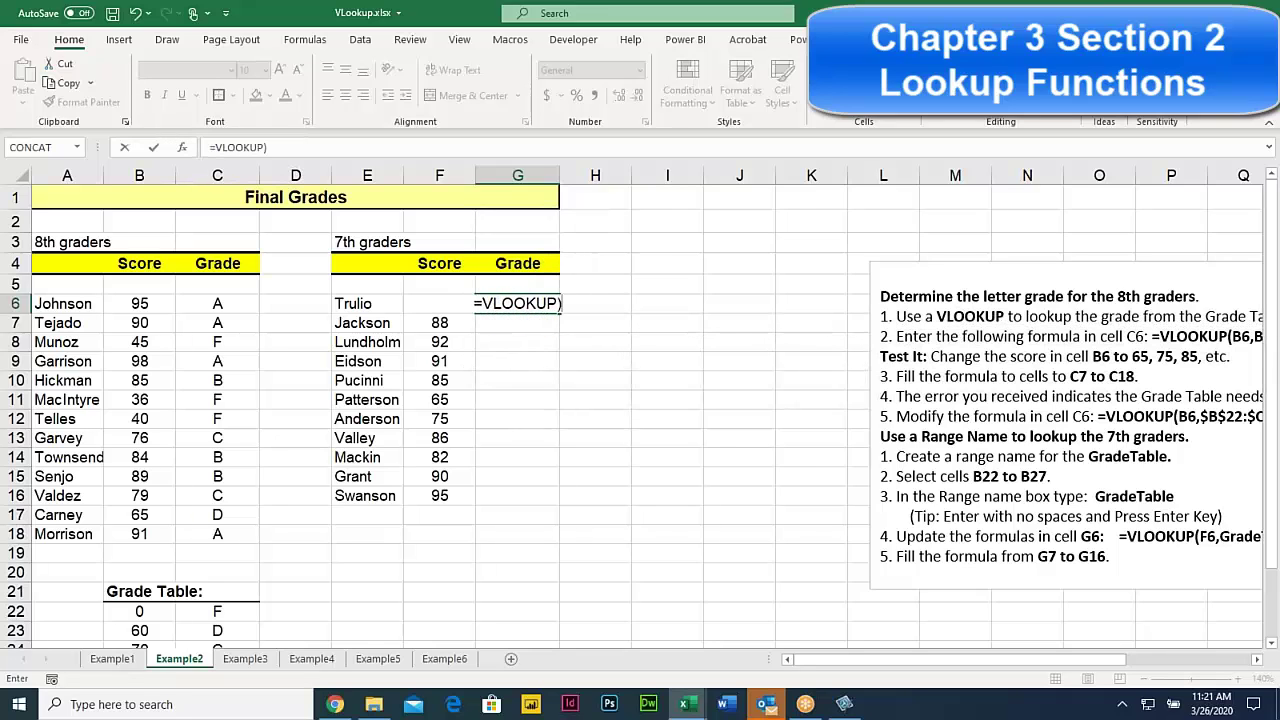
key("BackSpace")
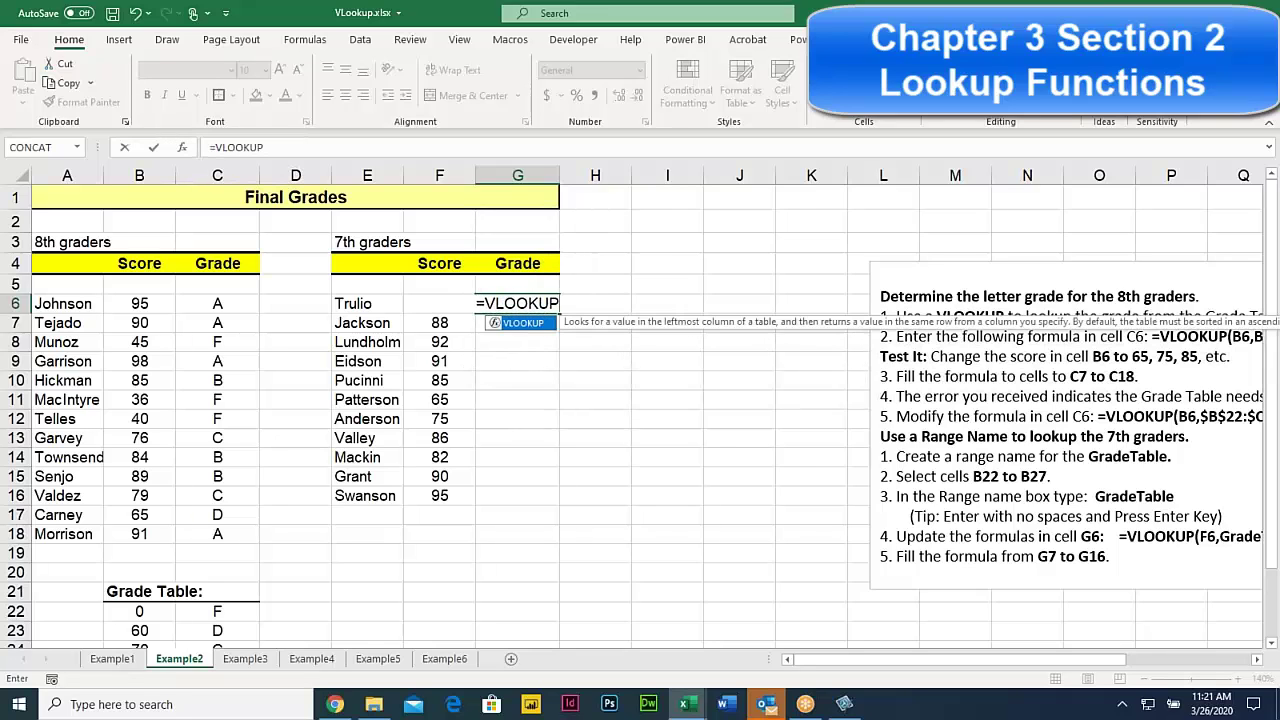
type("(")
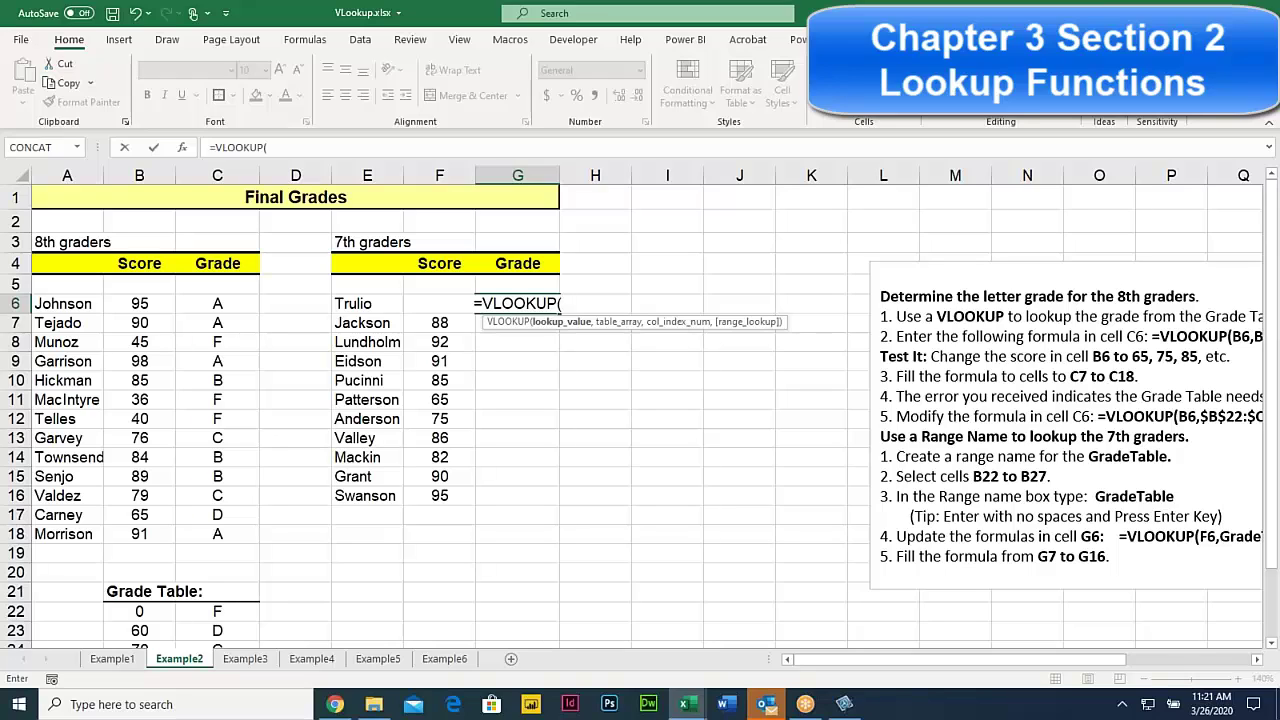
type("F")
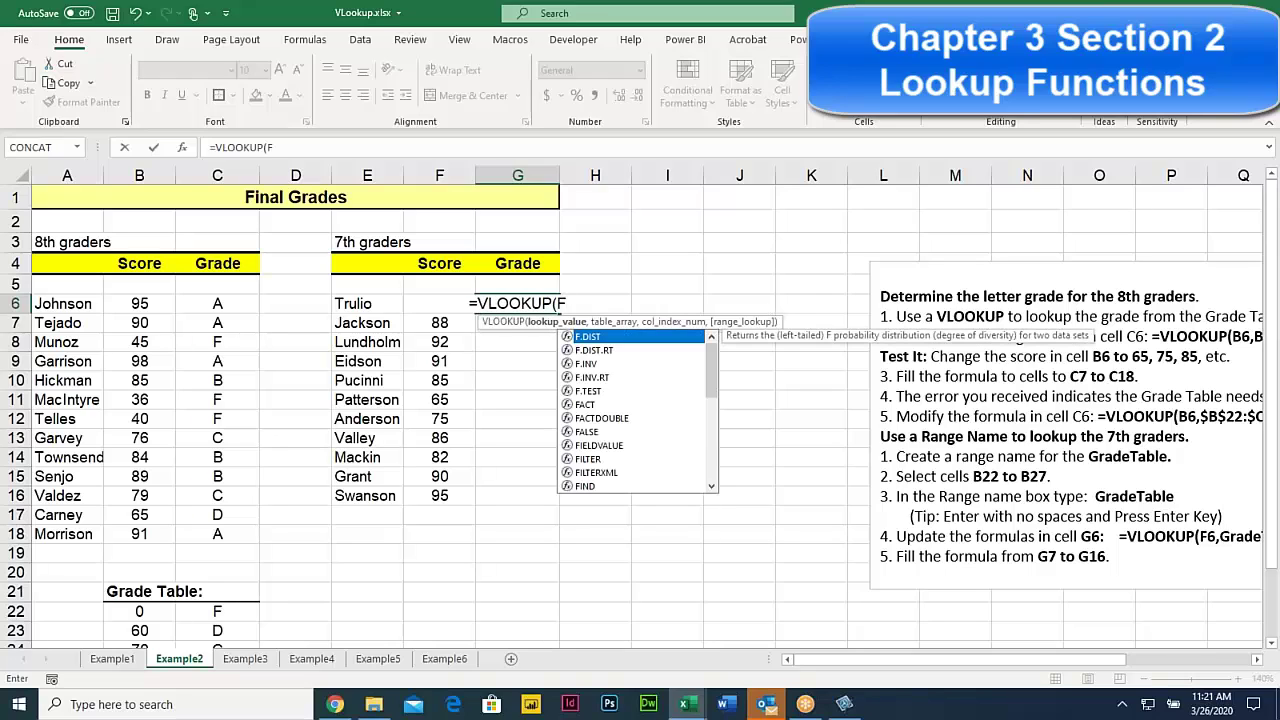
type("6,")
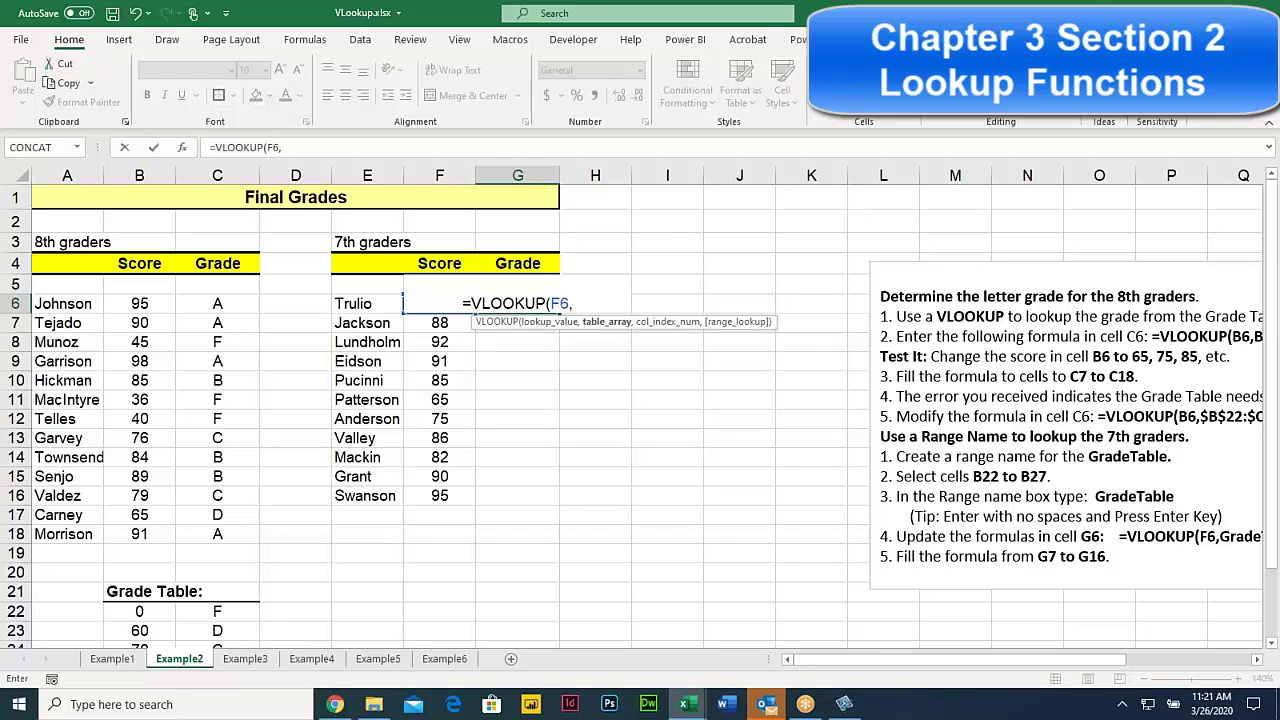
type(" gr")
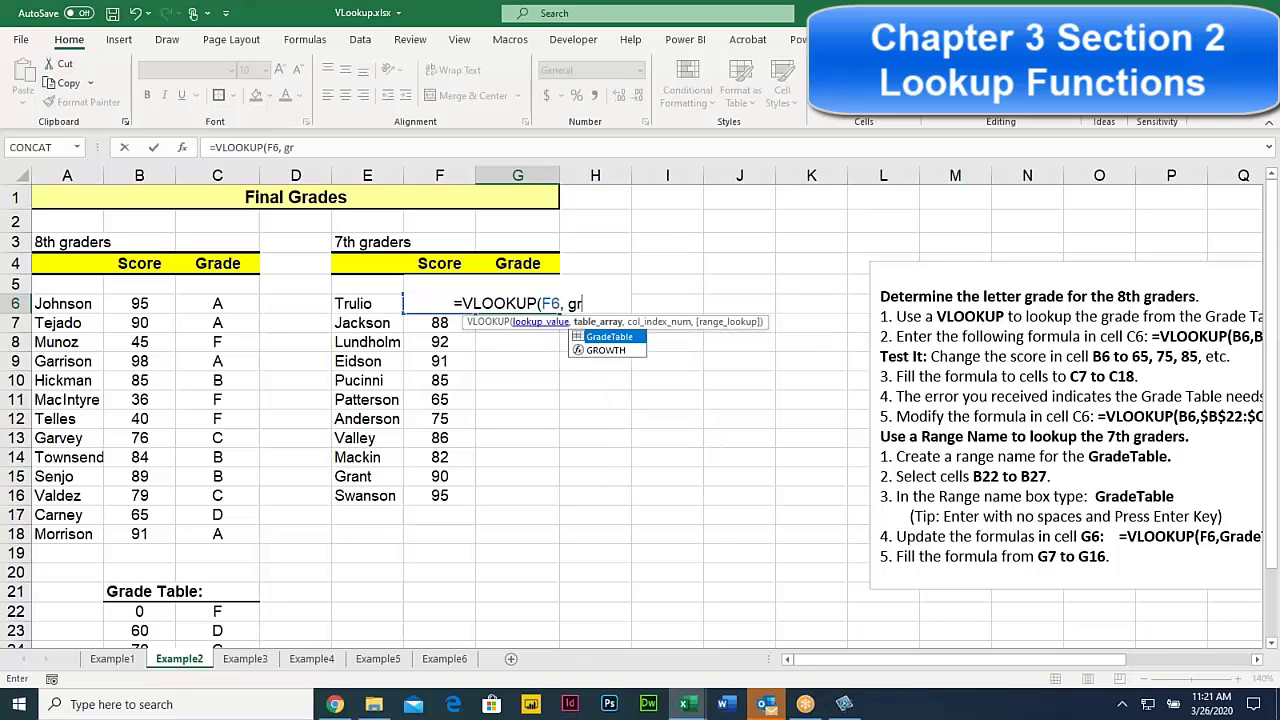
double_click(603, 338)
type(",")
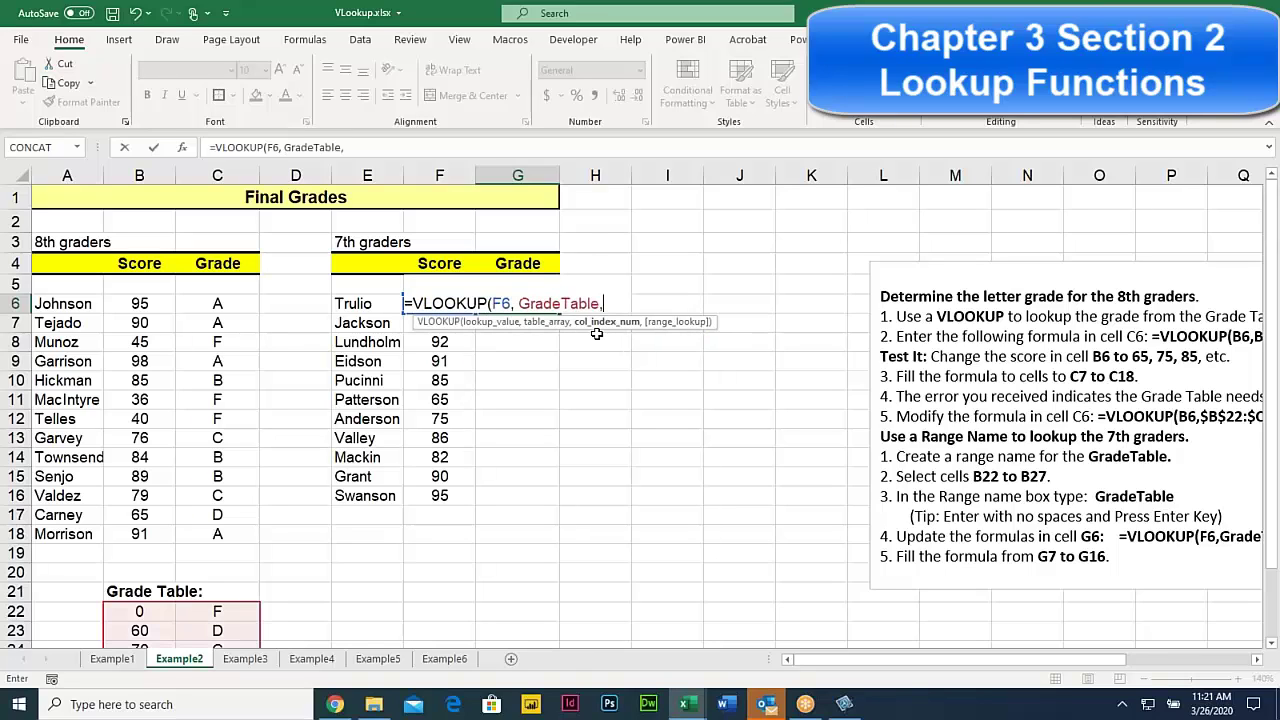
type(" 2)")
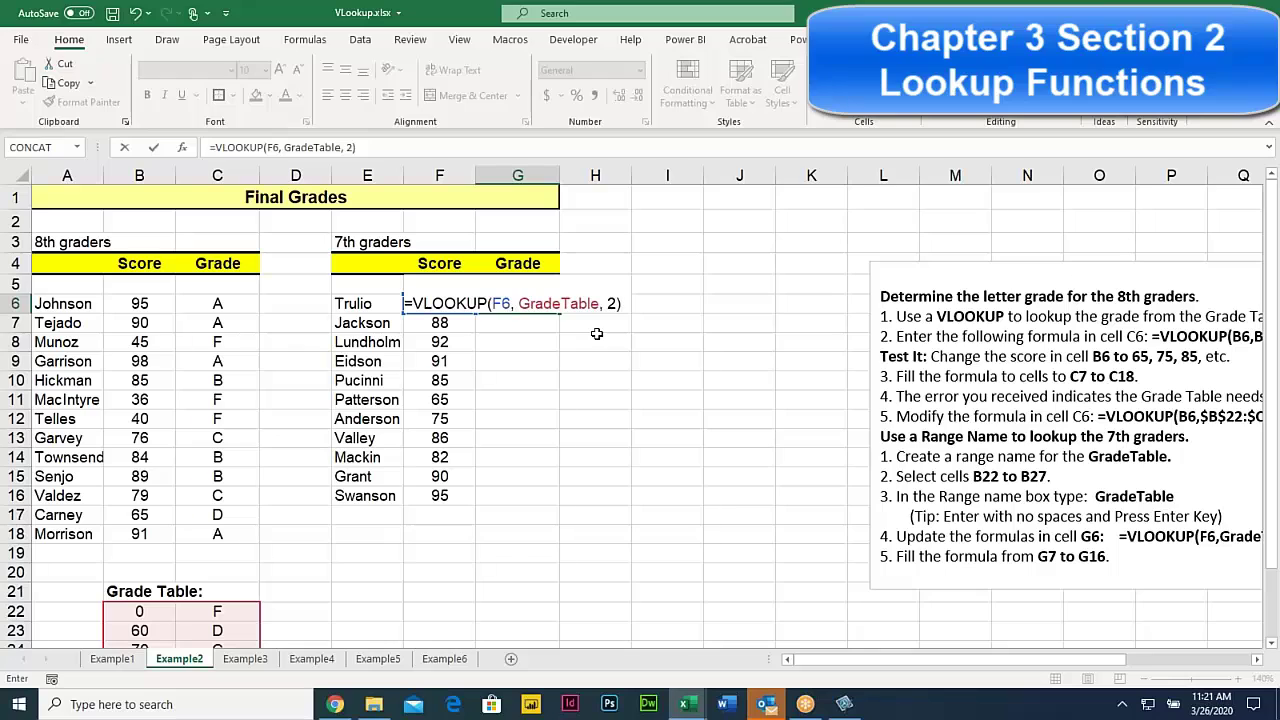
key("Return")
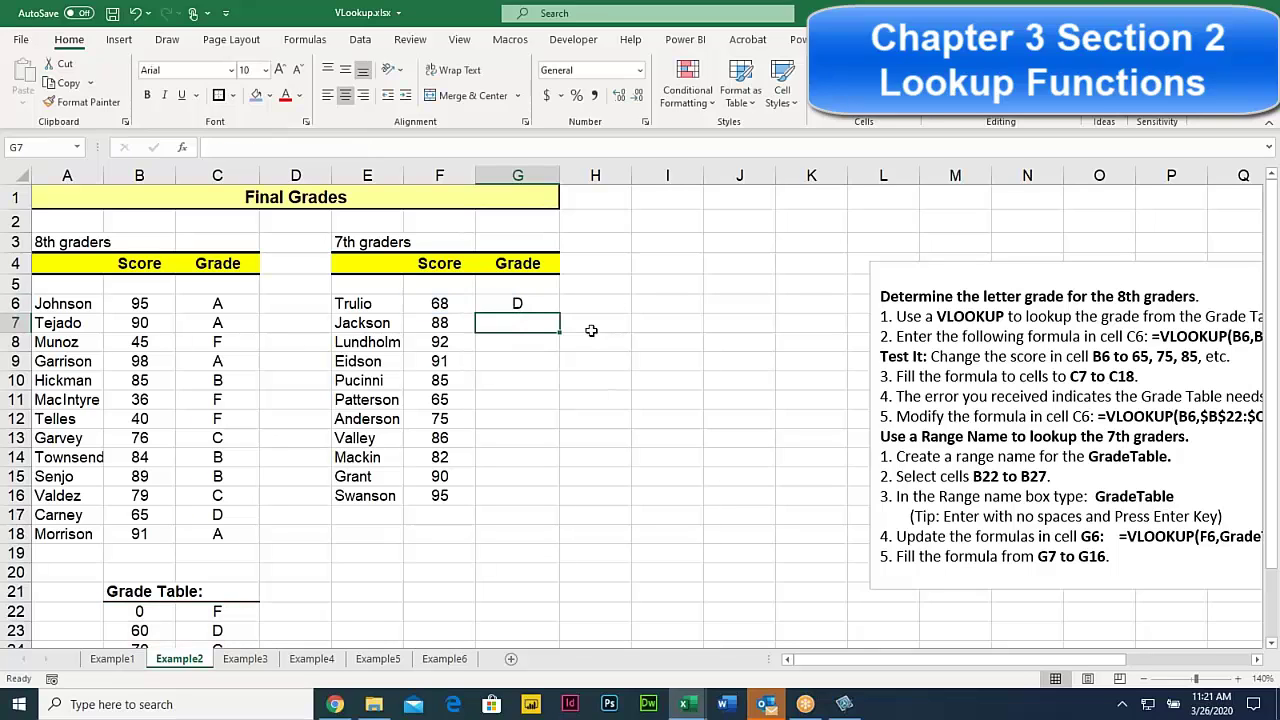
Fill the grade formula from G6 down to G16 for all 7th graders and review G6's formula without editing it.
left_click(530, 303)
double_click(561, 315)
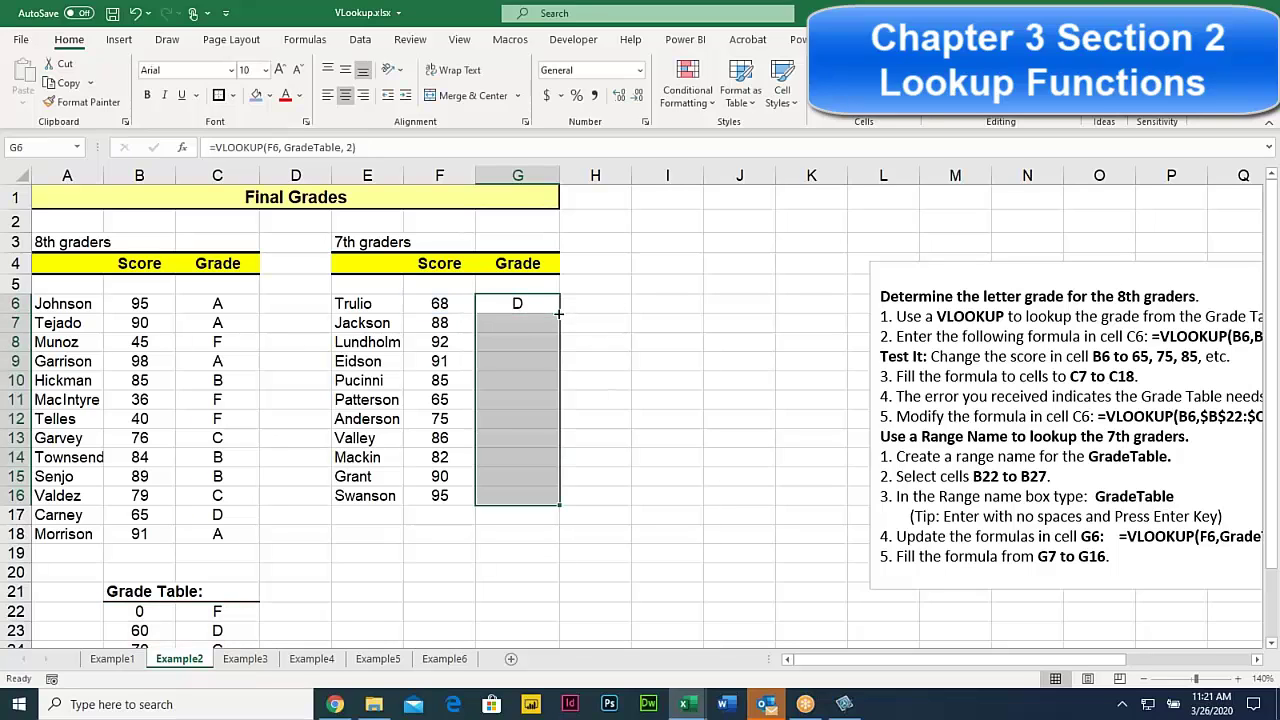
double_click(535, 305)
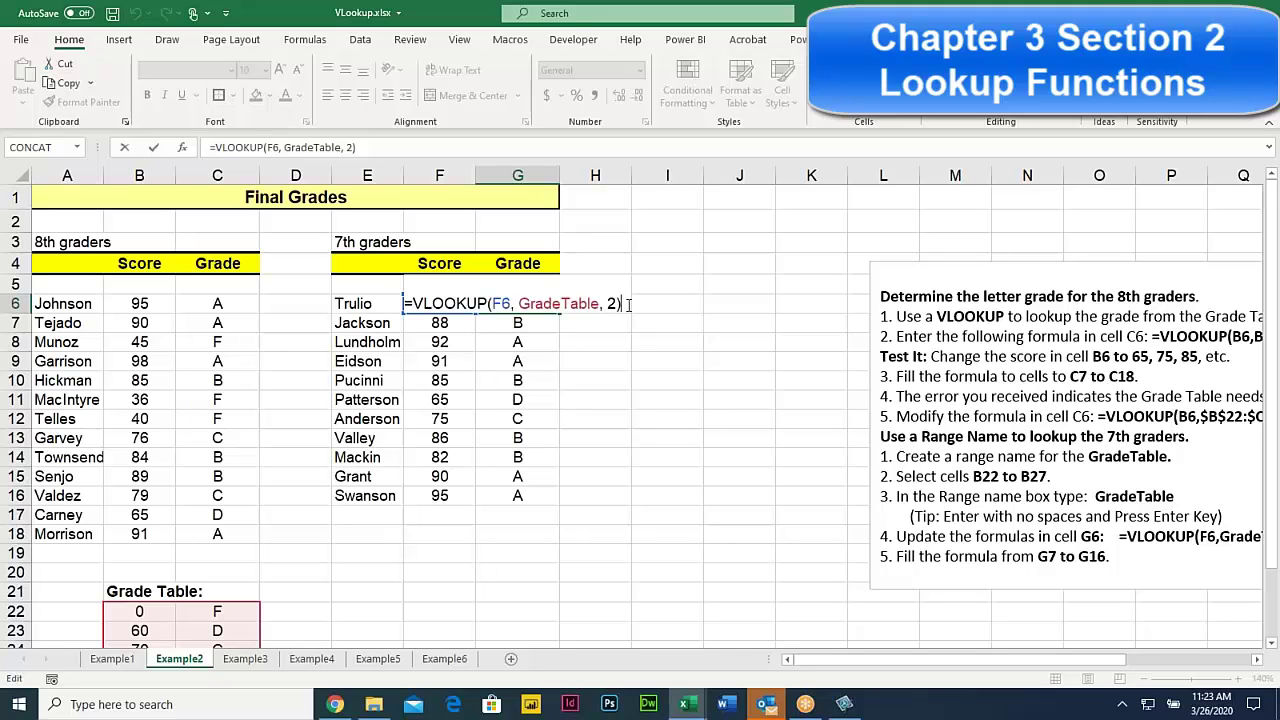
key("Return")
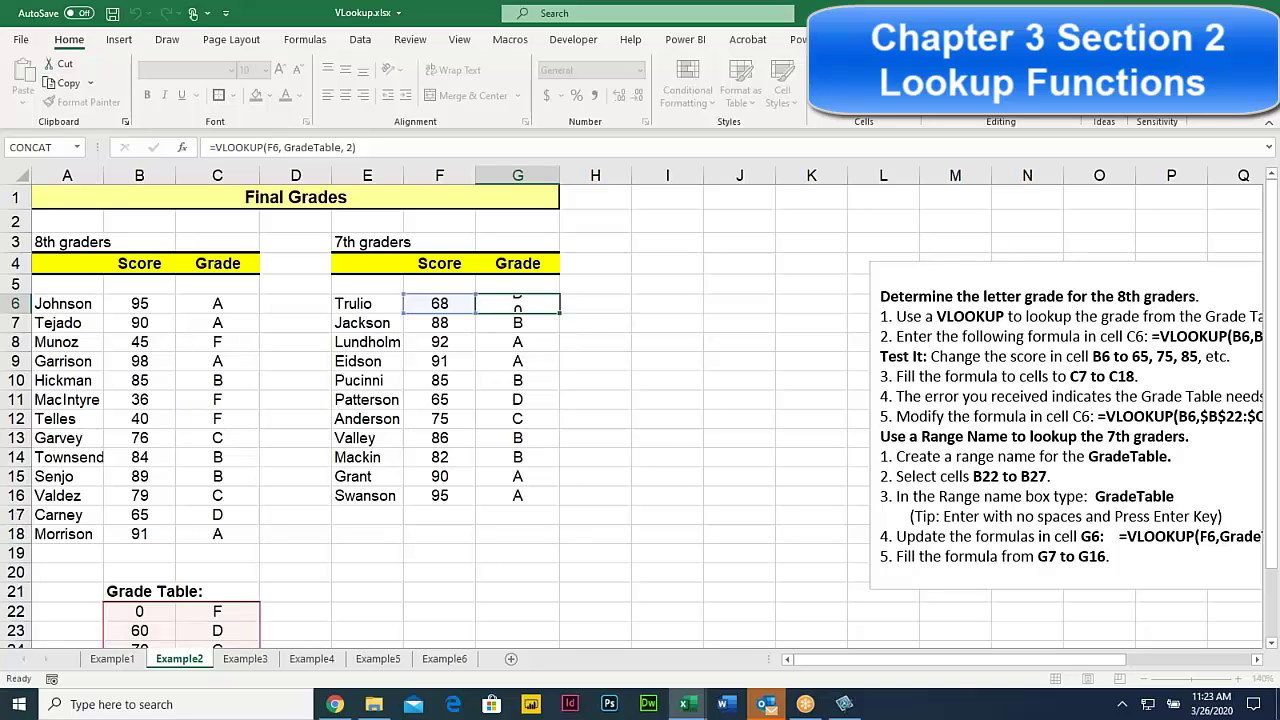
Examine the grade table's column order by selecting scores B22:B27 and stepping across row 22 from C22 to F22.
mouse_move(144, 611)
left_mouse_down()
mouse_move(140, 640)
mouse_move(140, 618)
left_mouse_up()
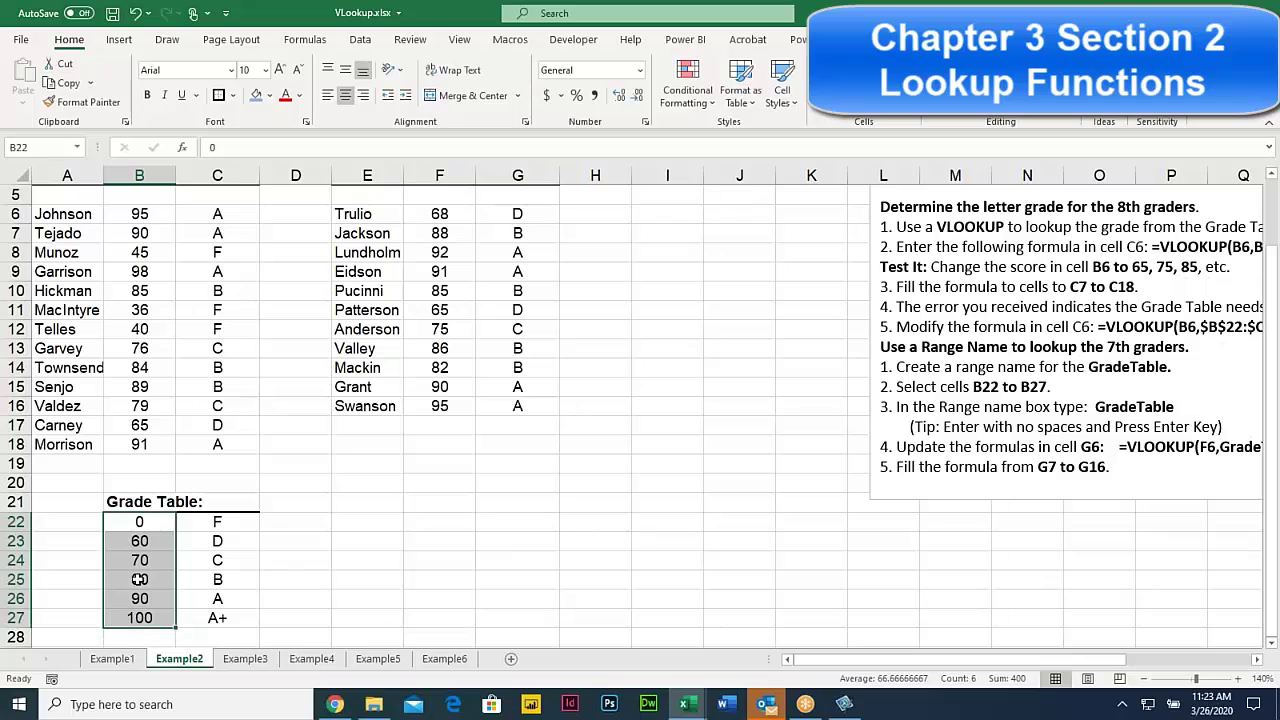
left_click(214, 521)
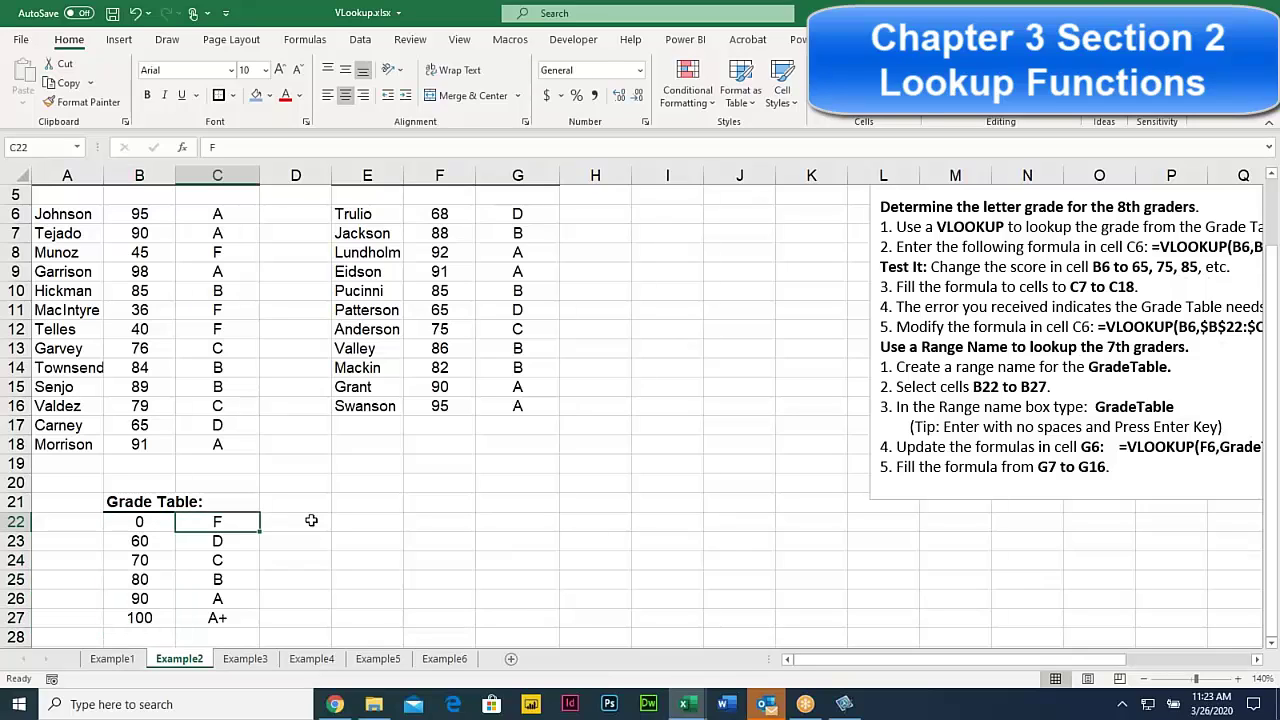
left_click(310, 521)
left_click(387, 520)
left_click(458, 521)
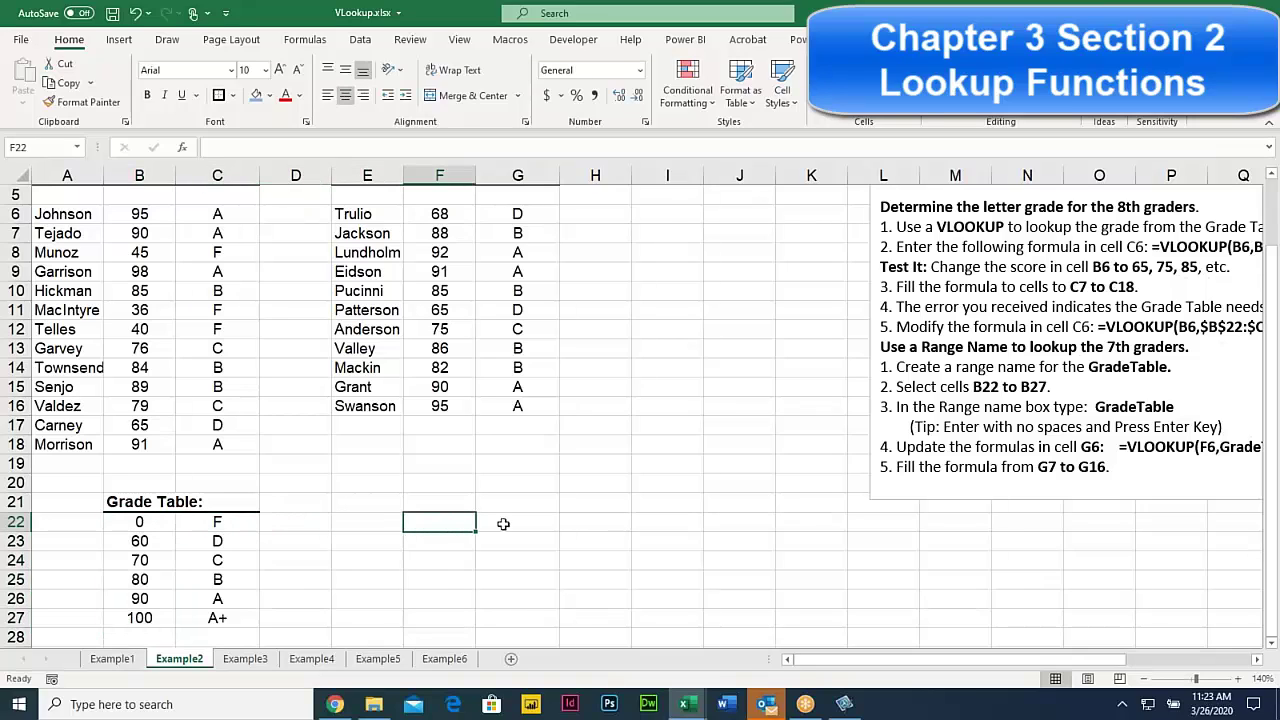
Examine the order of the scores in B22:B27 and their matching letter grades in the grade table.
left_click(137, 522)
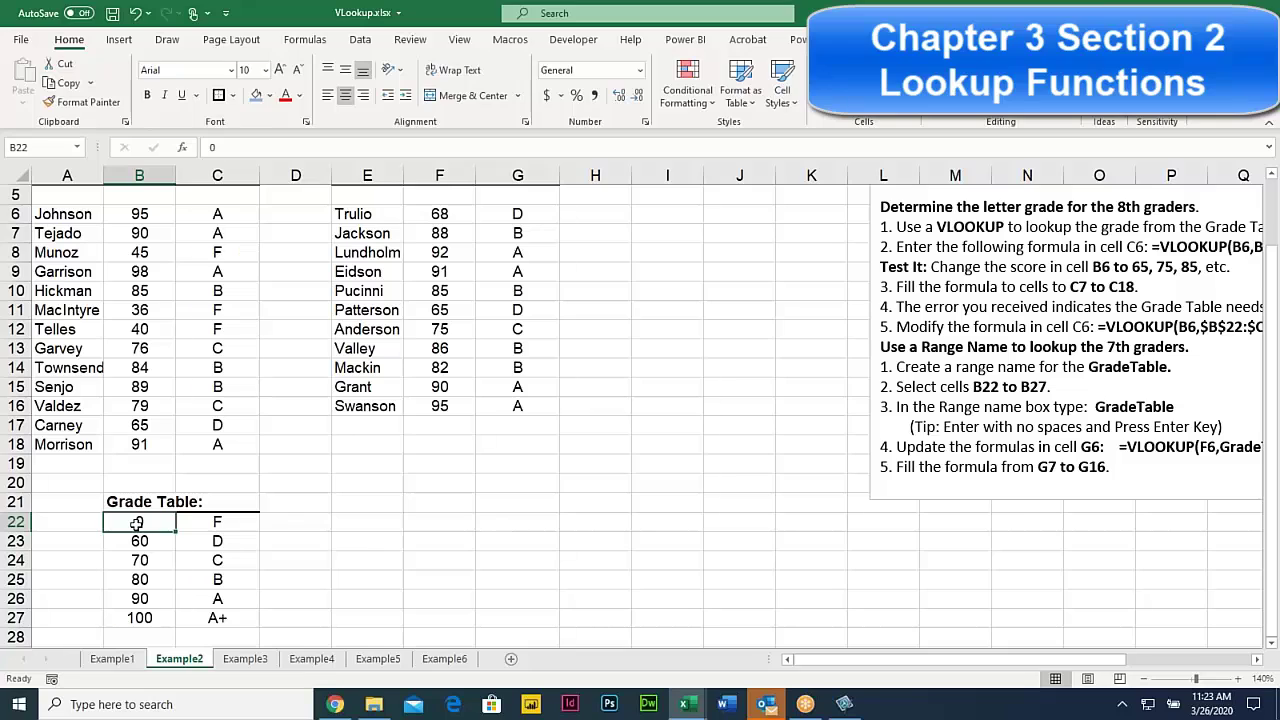
left_click(141, 541)
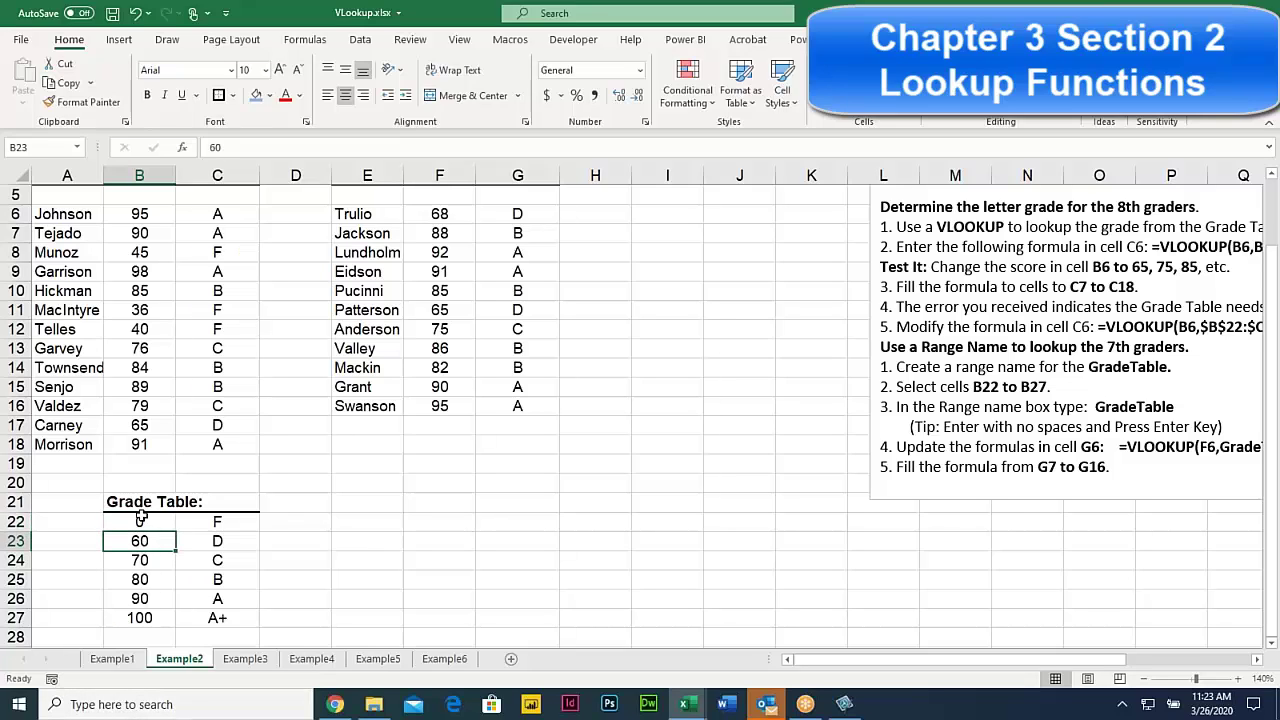
left_click(140, 521)
left_click_drag(140, 521, 140, 617)
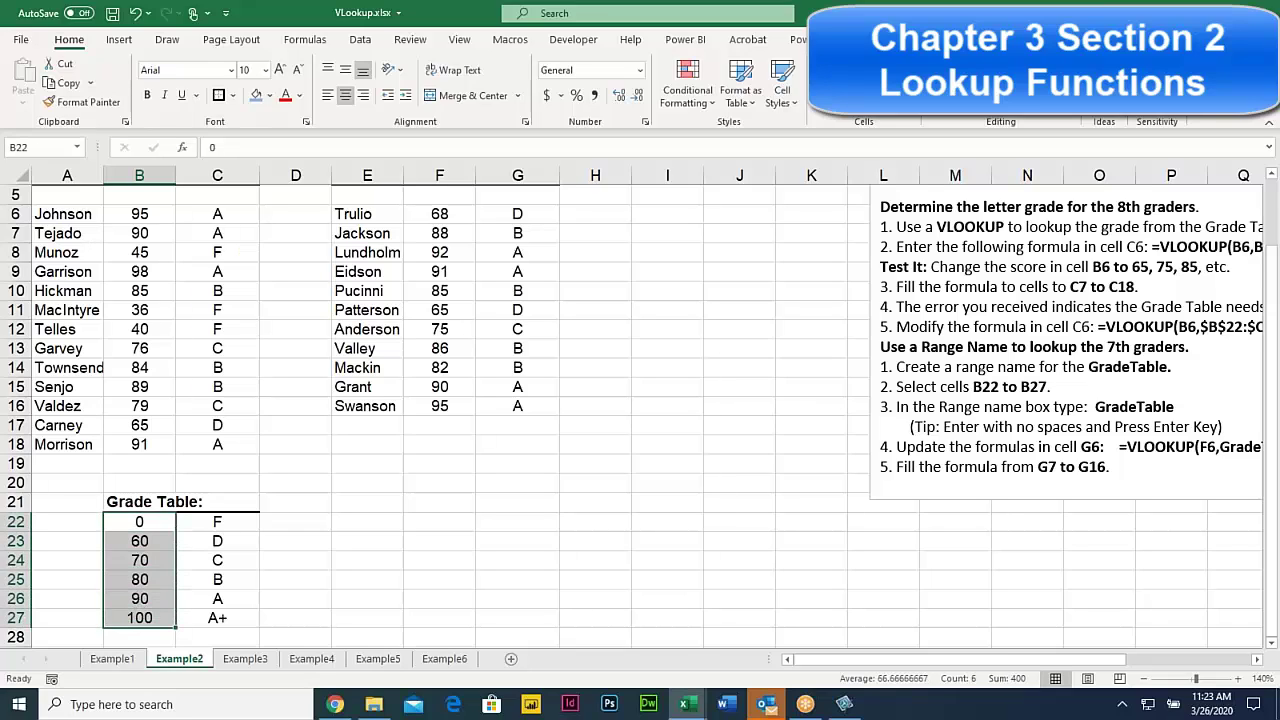
left_click(143, 527)
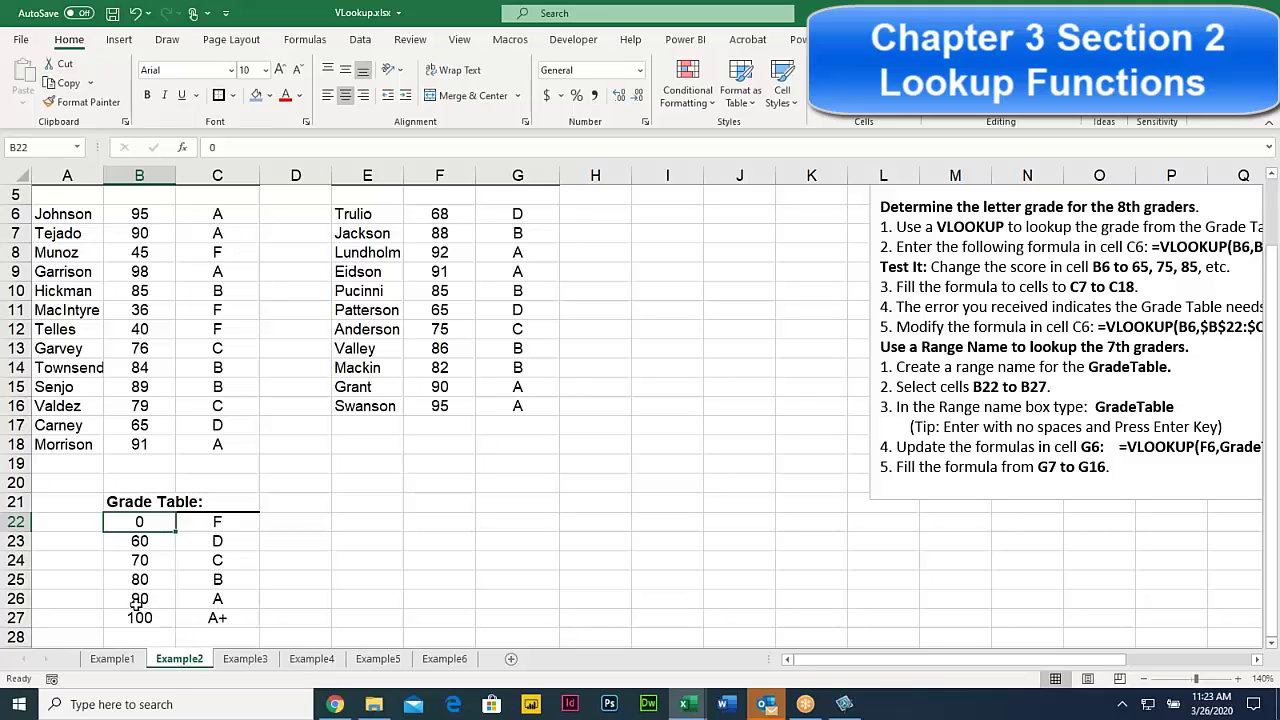
left_click(142, 541)
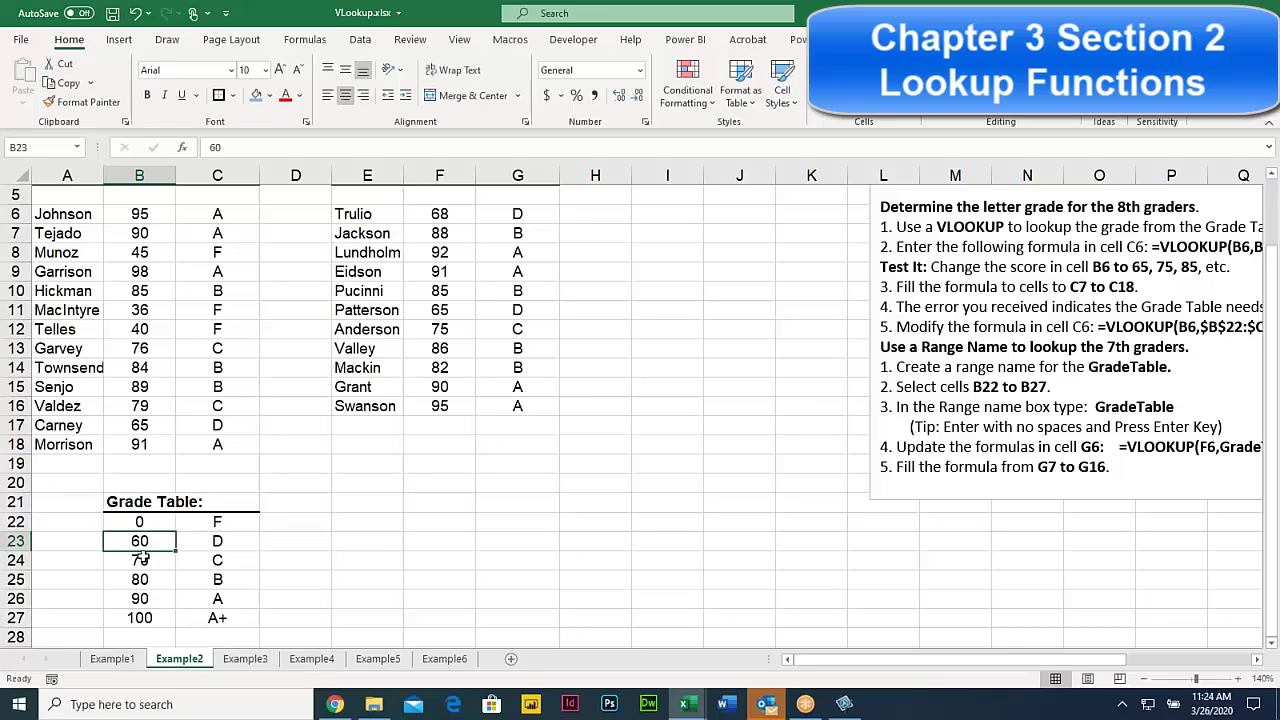
left_click(141, 558)
left_click(216, 540)
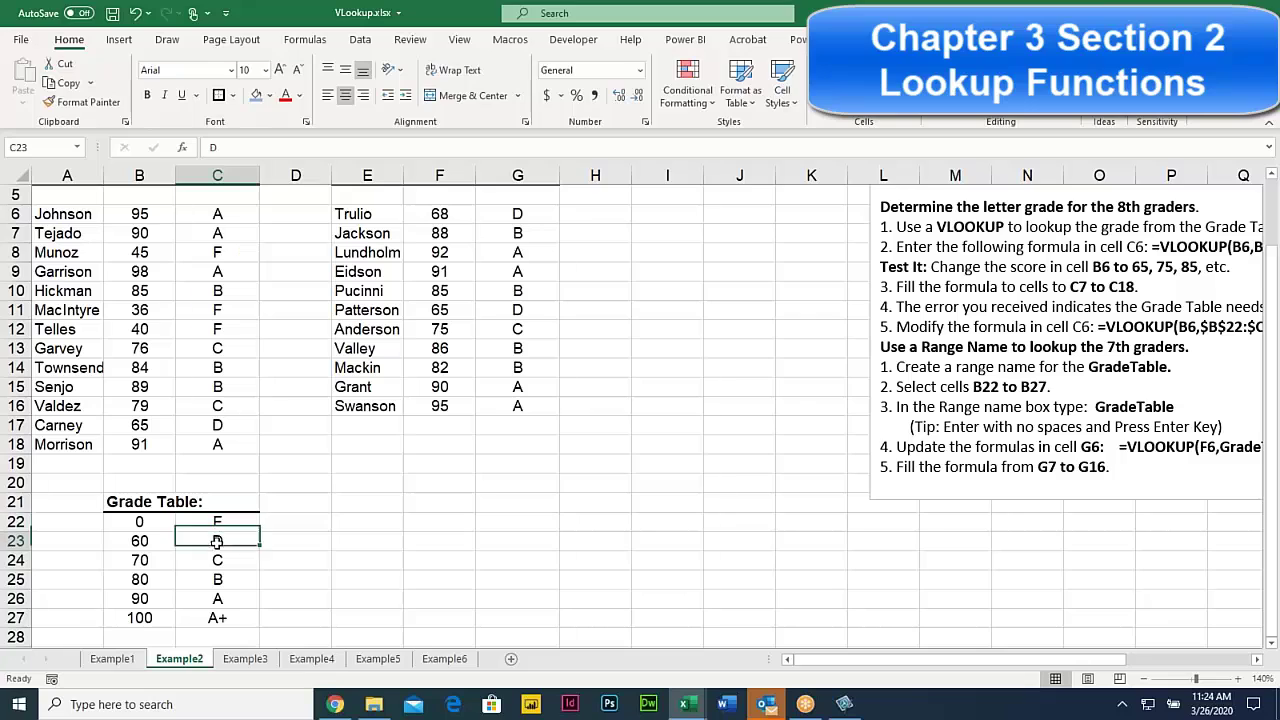
left_click(216, 562)
left_click(217, 599)
left_click_drag(139, 522, 140, 617)
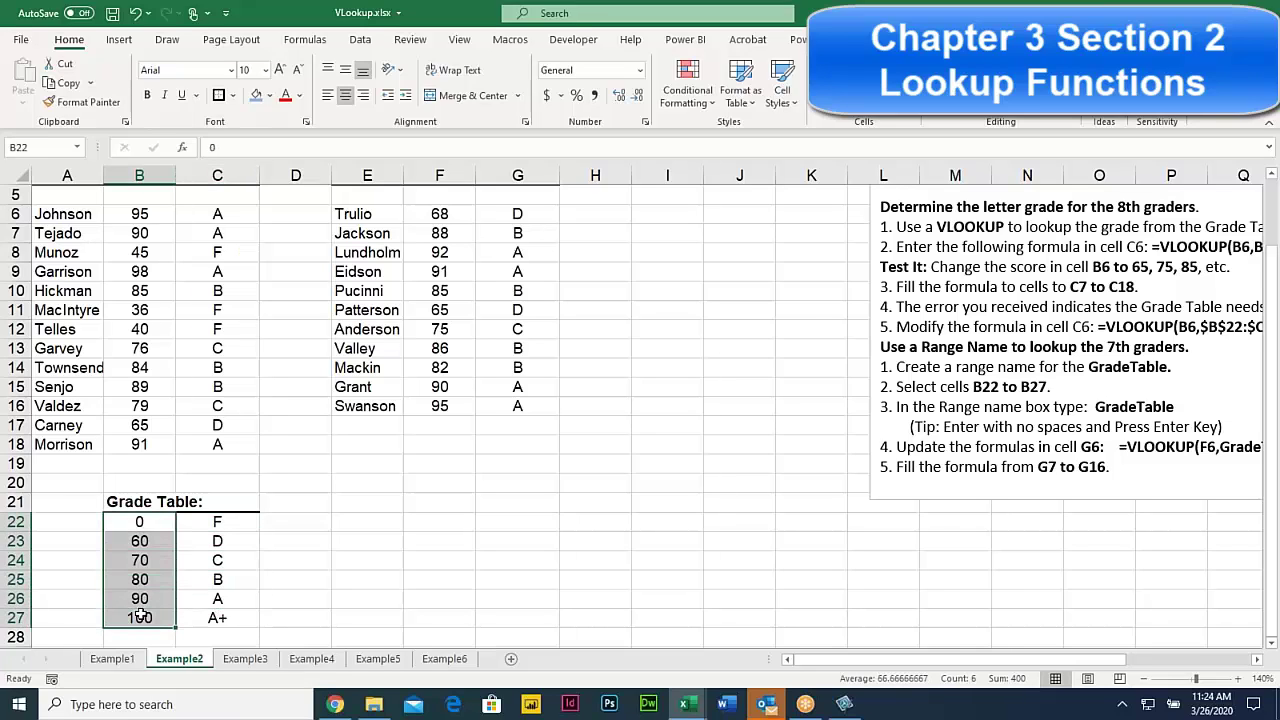
left_click_drag(140, 521, 147, 616)
scroll(580, 497, "up", 2)
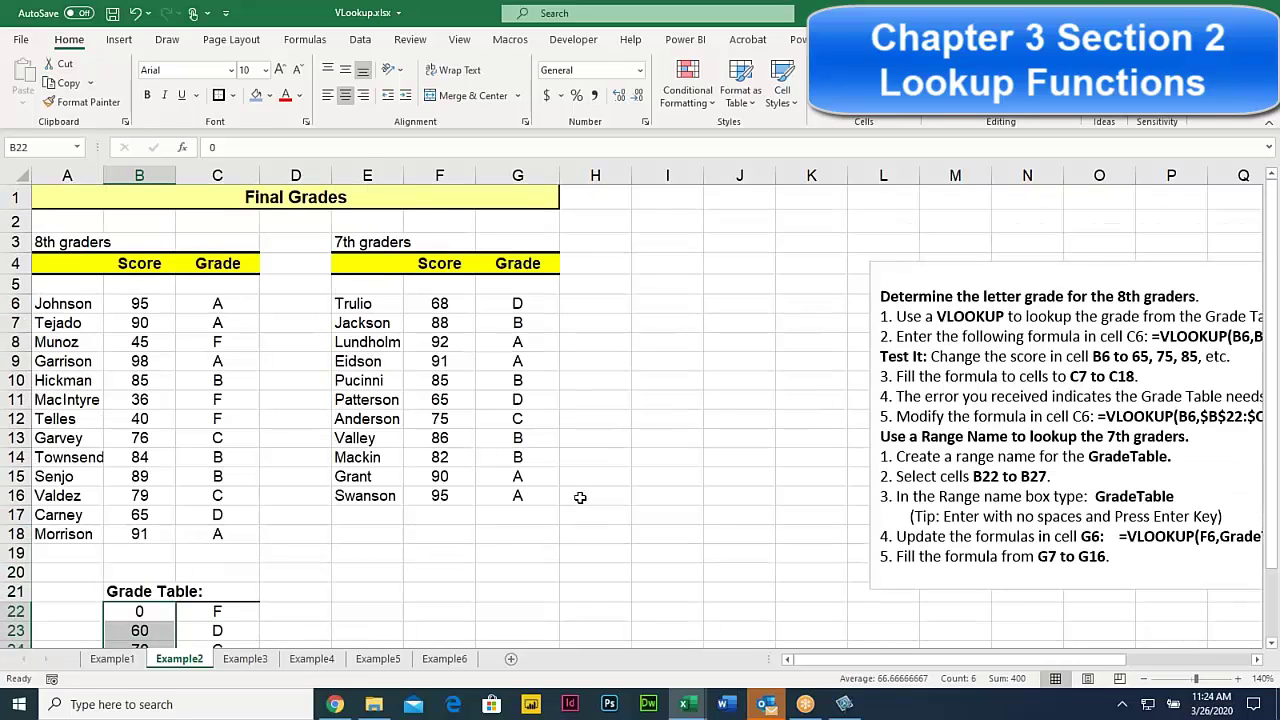
left_click(608, 305)
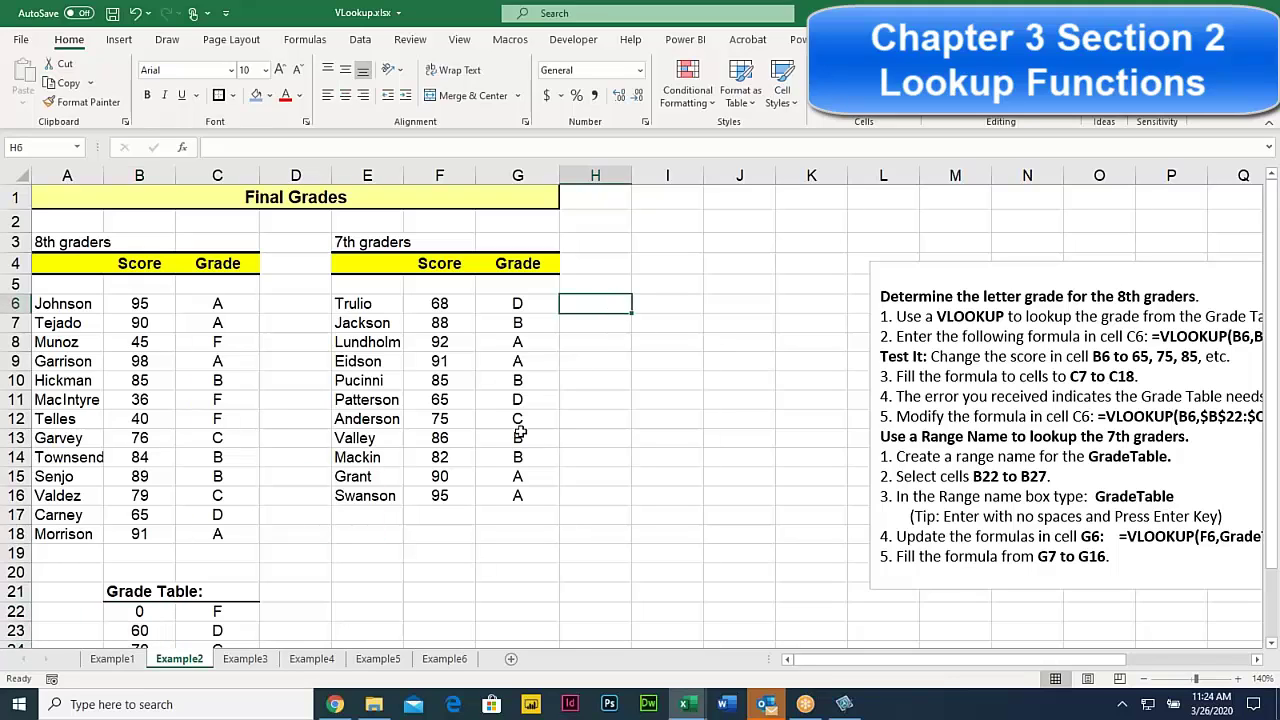
left_click(367, 302)
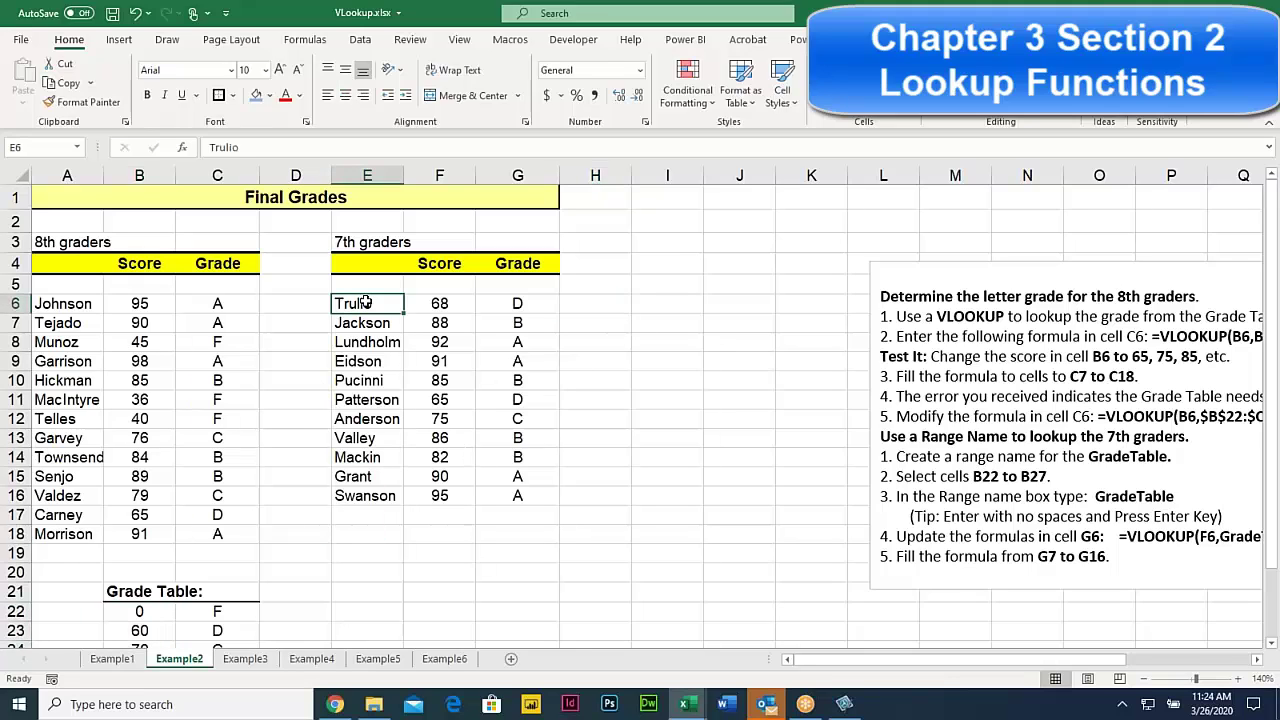
Switch to the excel365-2concepts.pdf workbook in Chrome and look through the Chapter 3 pages up to Section 2: Lookup Functions.
left_click(336, 706)
left_click(482, 336)
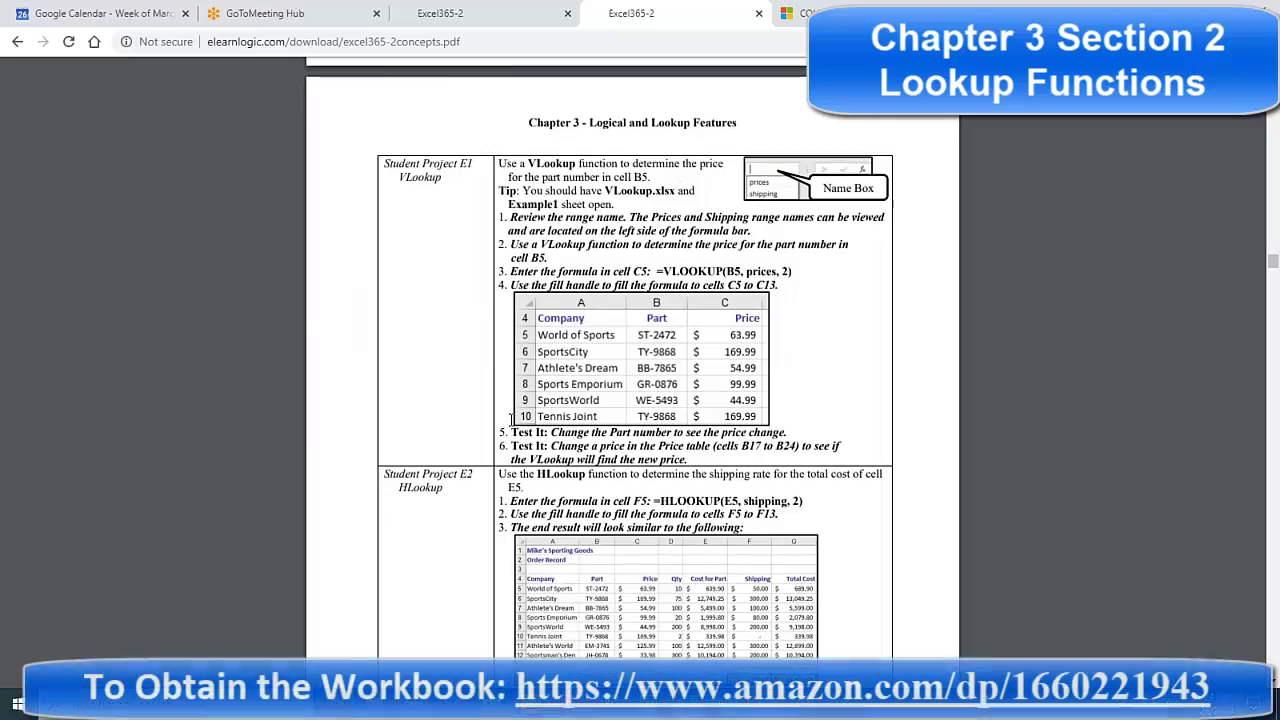
scroll(512, 414, "up", 3)
scroll(512, 416, "up", 20)
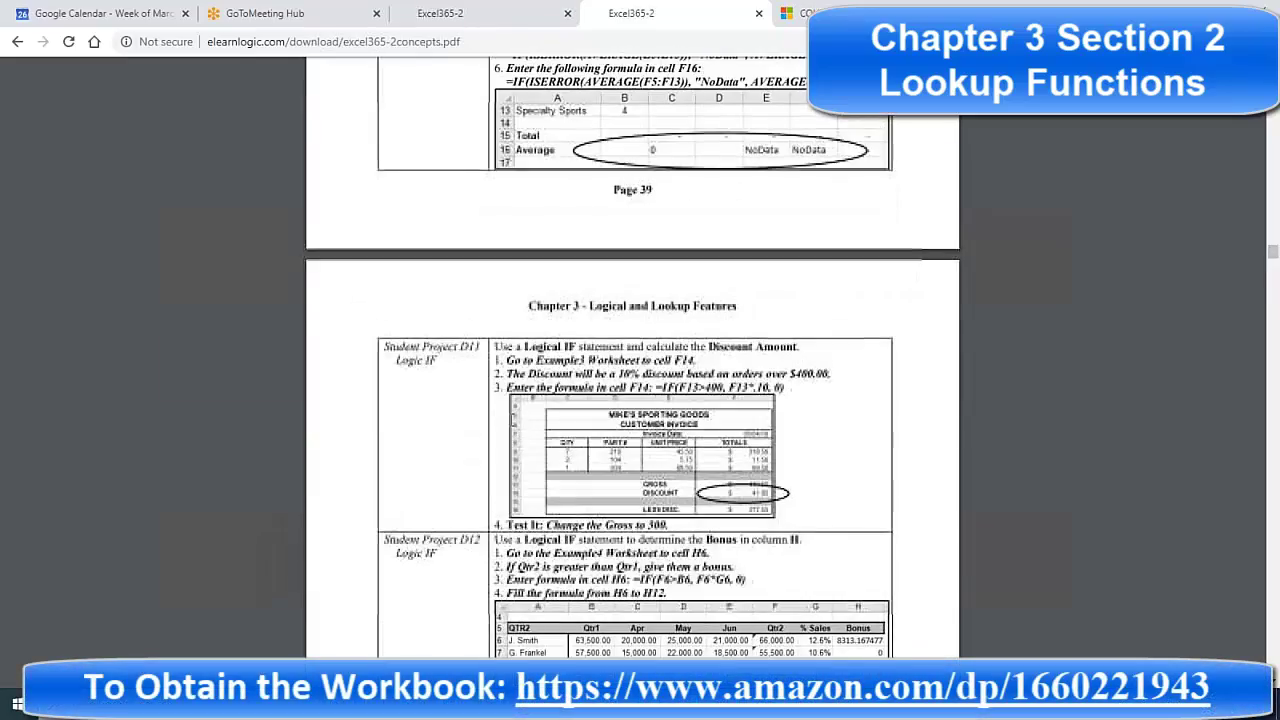
scroll(511, 421, "up", 7)
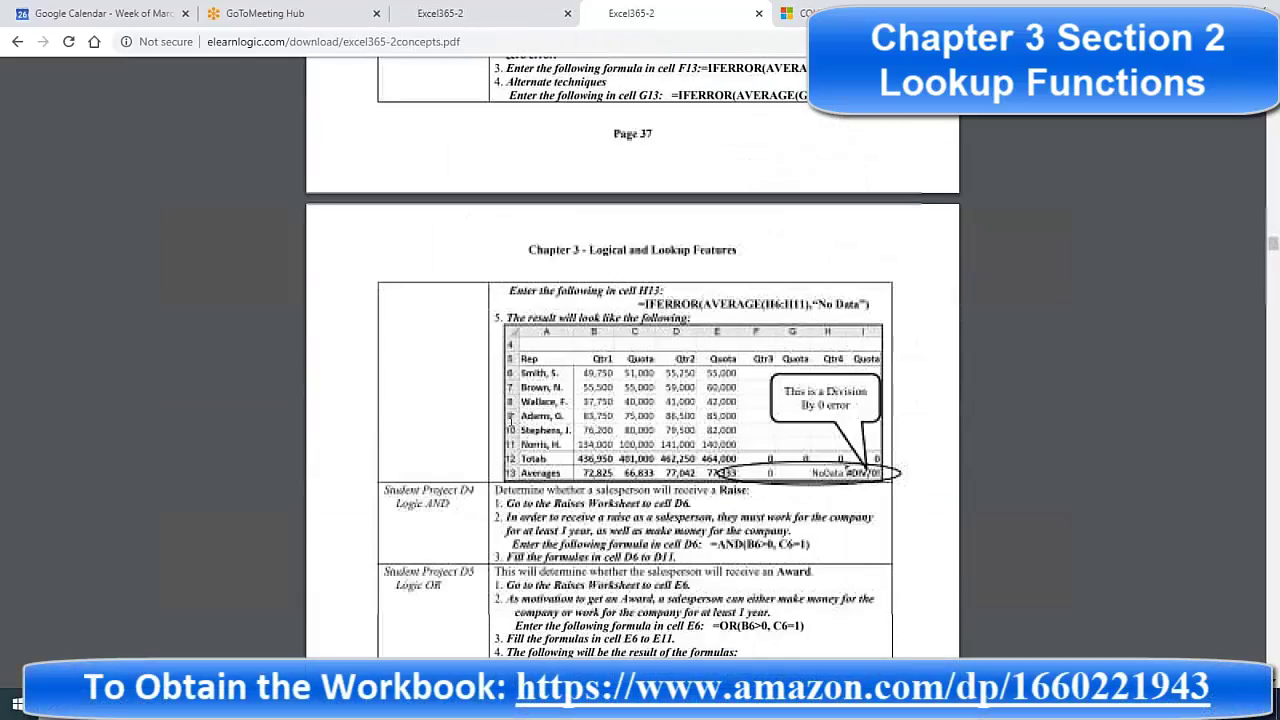
scroll(511, 421, "up", 20)
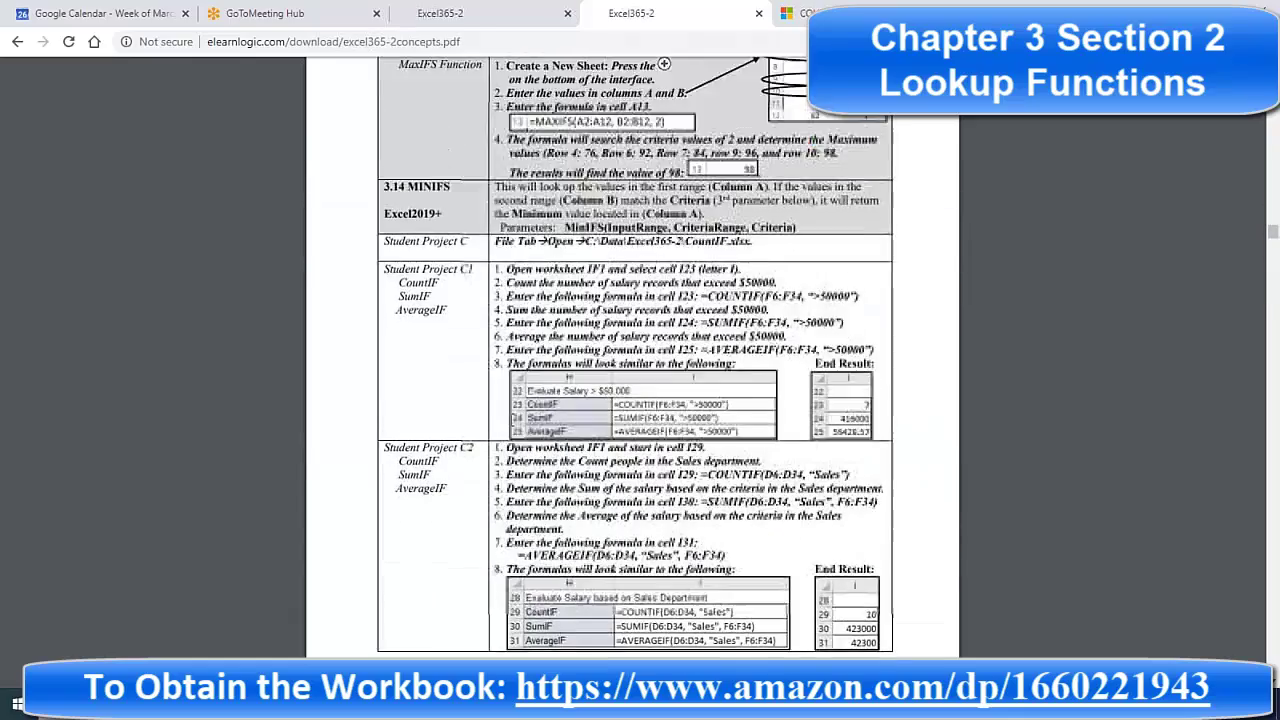
scroll(512, 419, "up", 10)
scroll(512, 419, "down", 20)
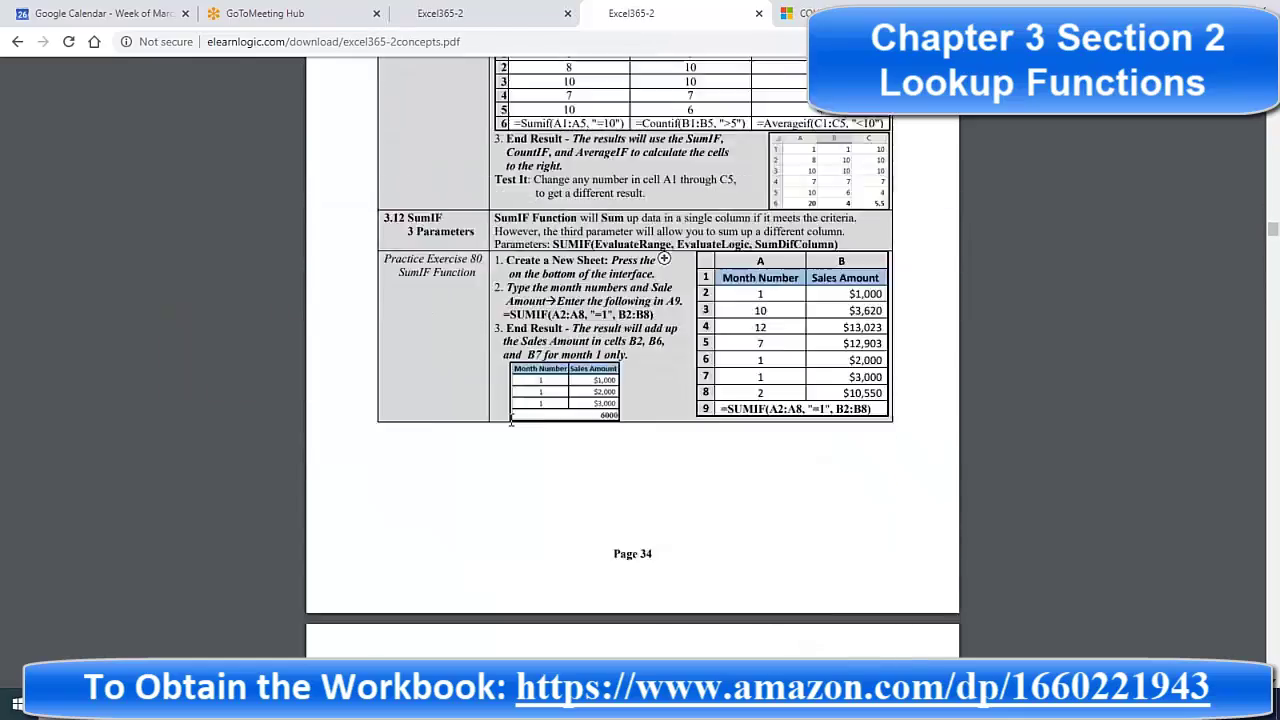
scroll(511, 421, "down", 15)
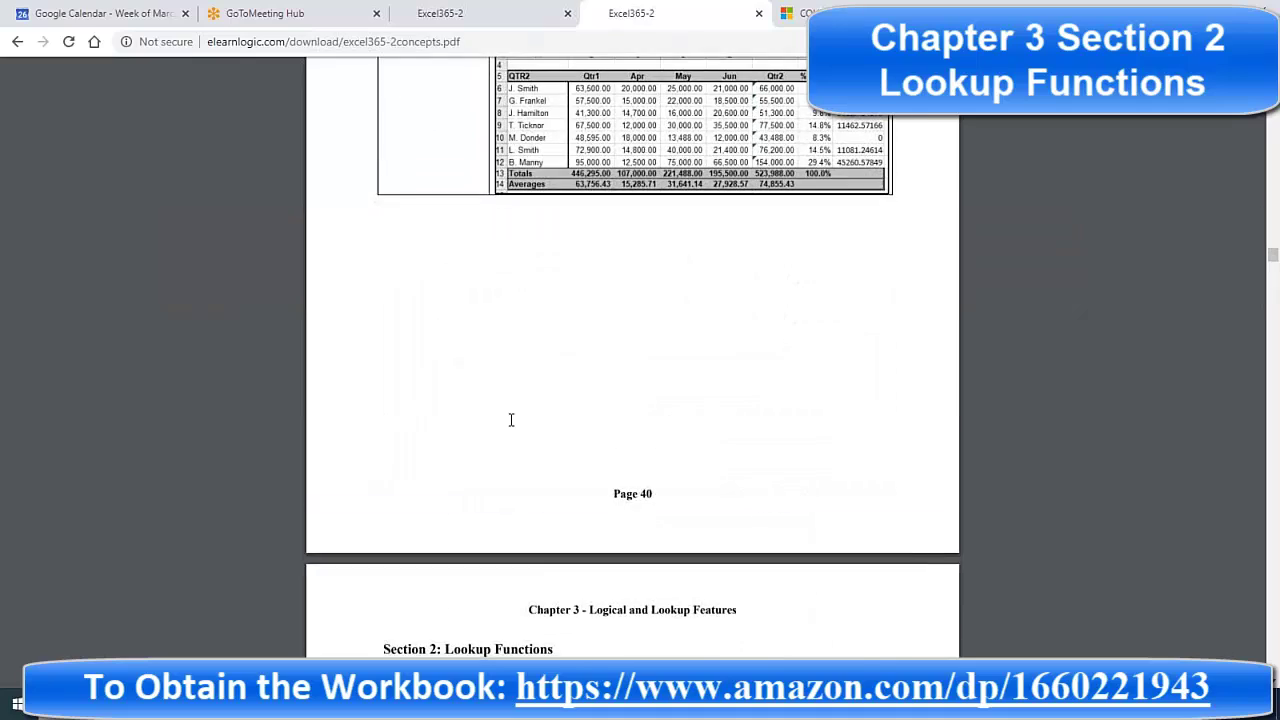
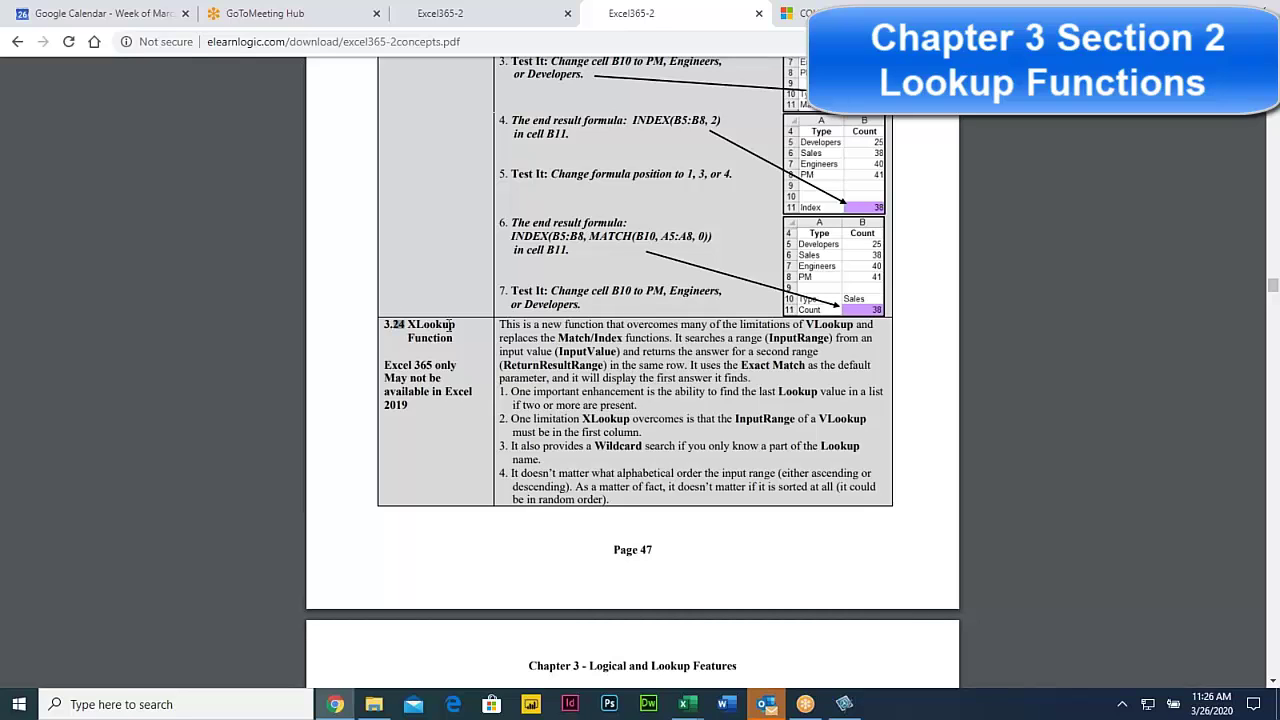
Review the XLookup parameters, the Offset function and the start of Section 3: Database Functions in the PDF.
left_click_drag(449, 328, 585, 422)
scroll(582, 430, "down", 5)
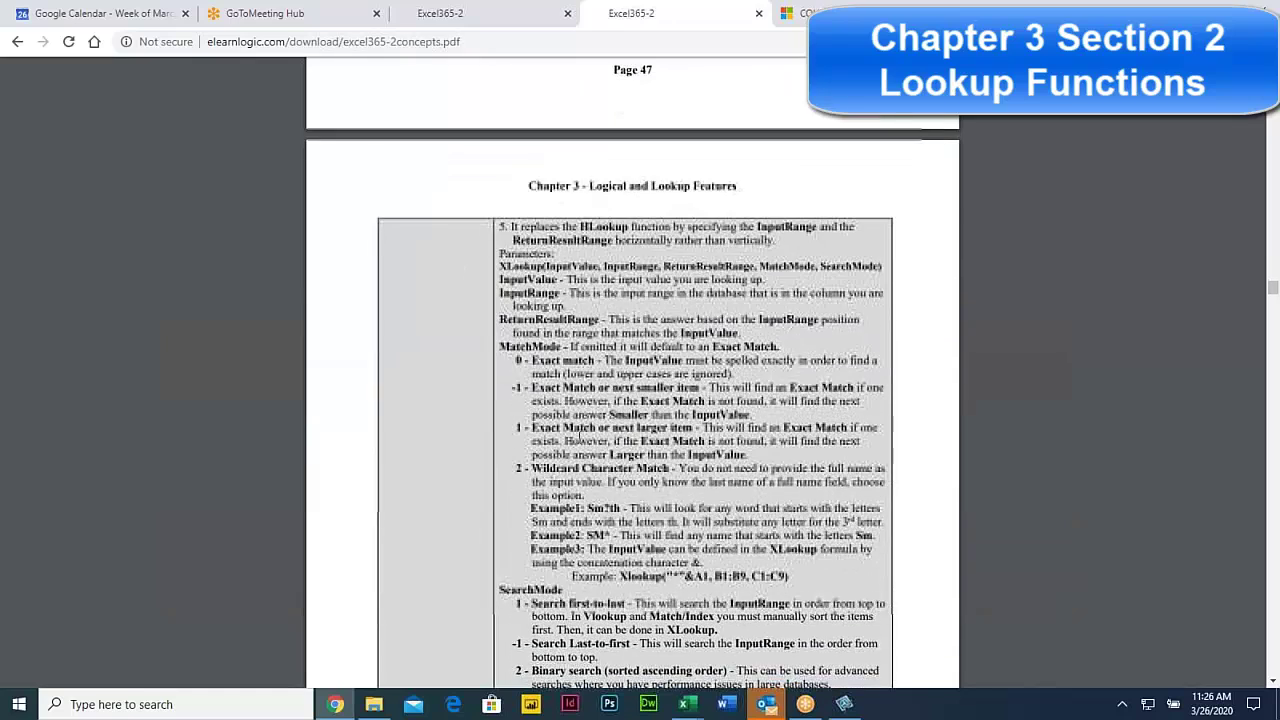
scroll(577, 440, "down", 8)
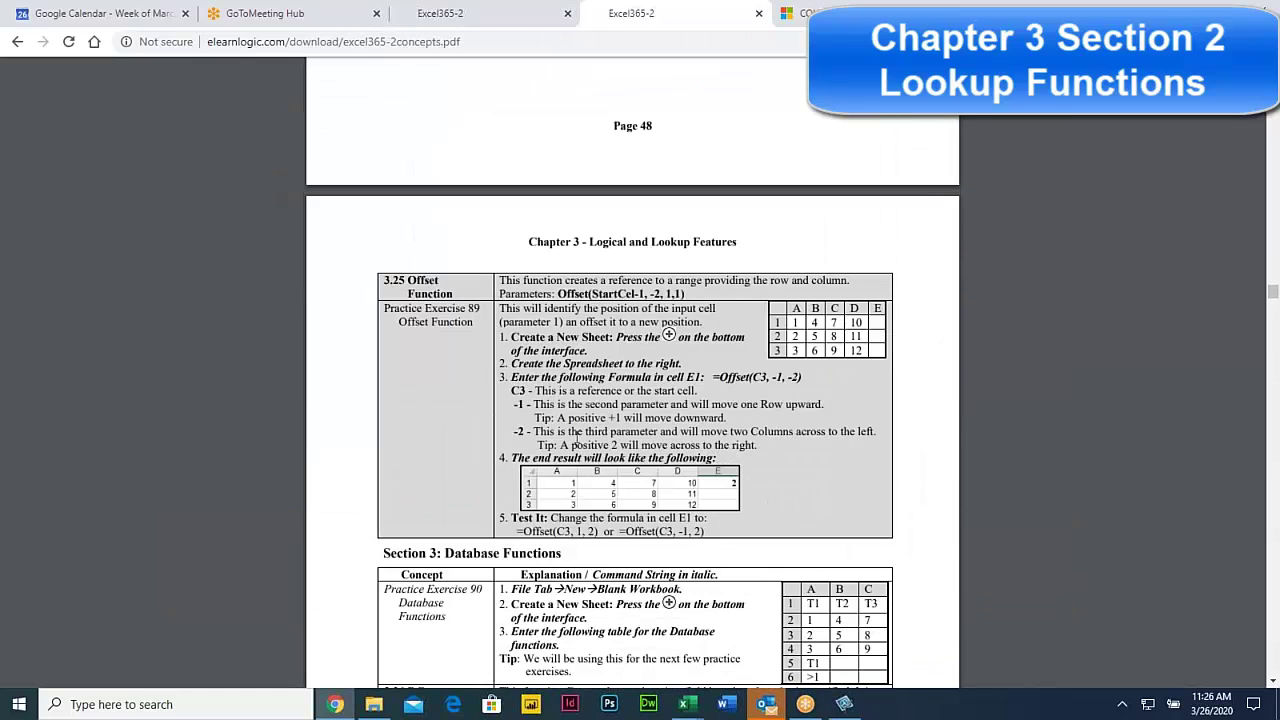
left_click_drag(387, 281, 480, 322)
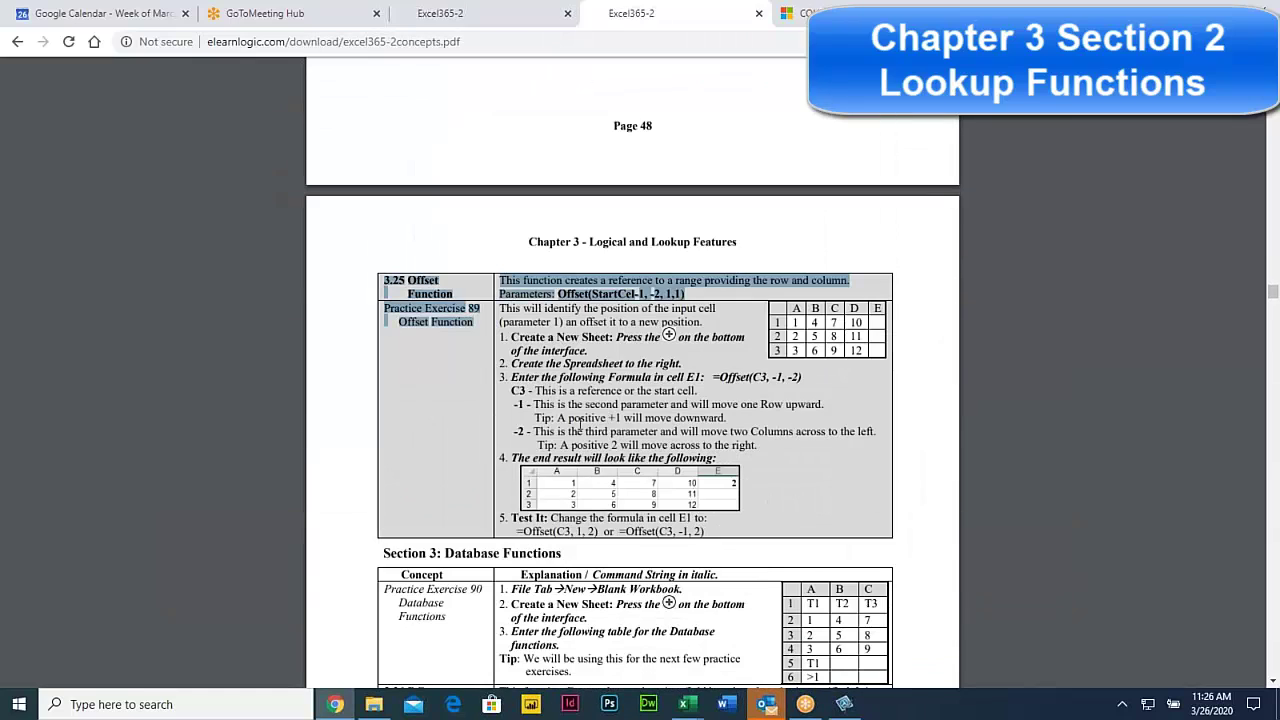
scroll(588, 430, "down", 2)
left_click_drag(398, 393, 576, 406)
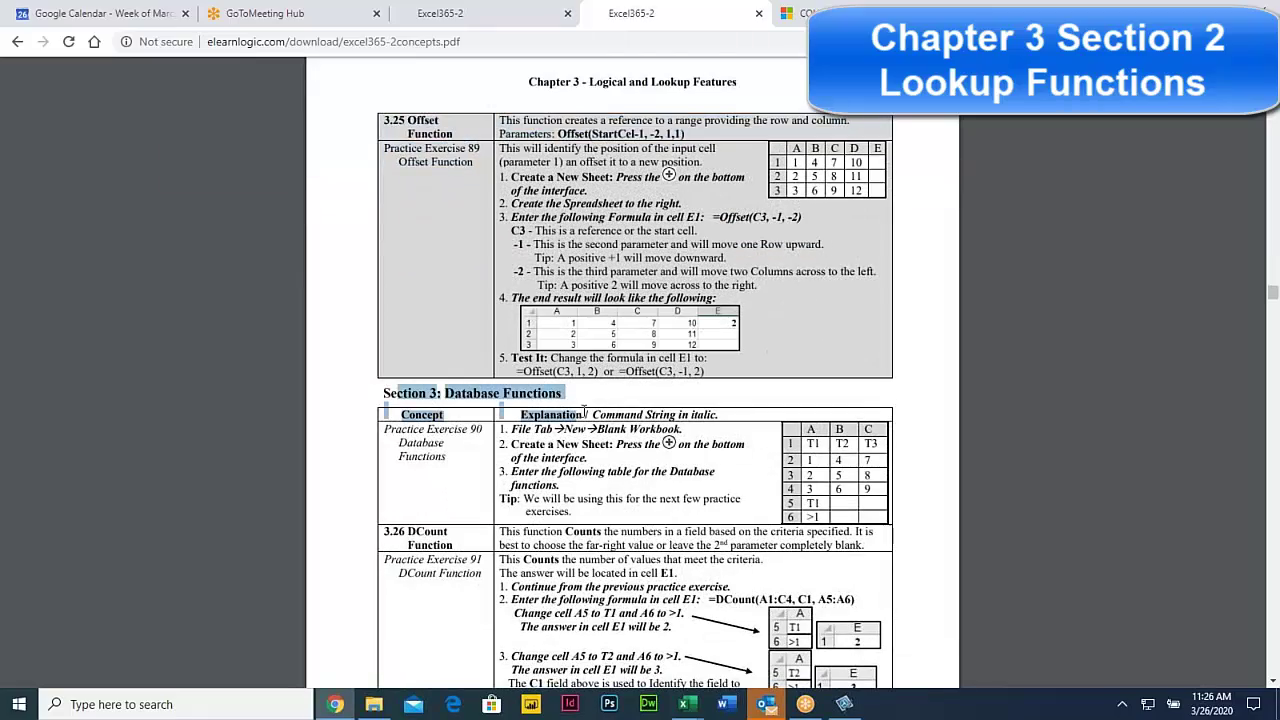
scroll(600, 400, "up", 5)
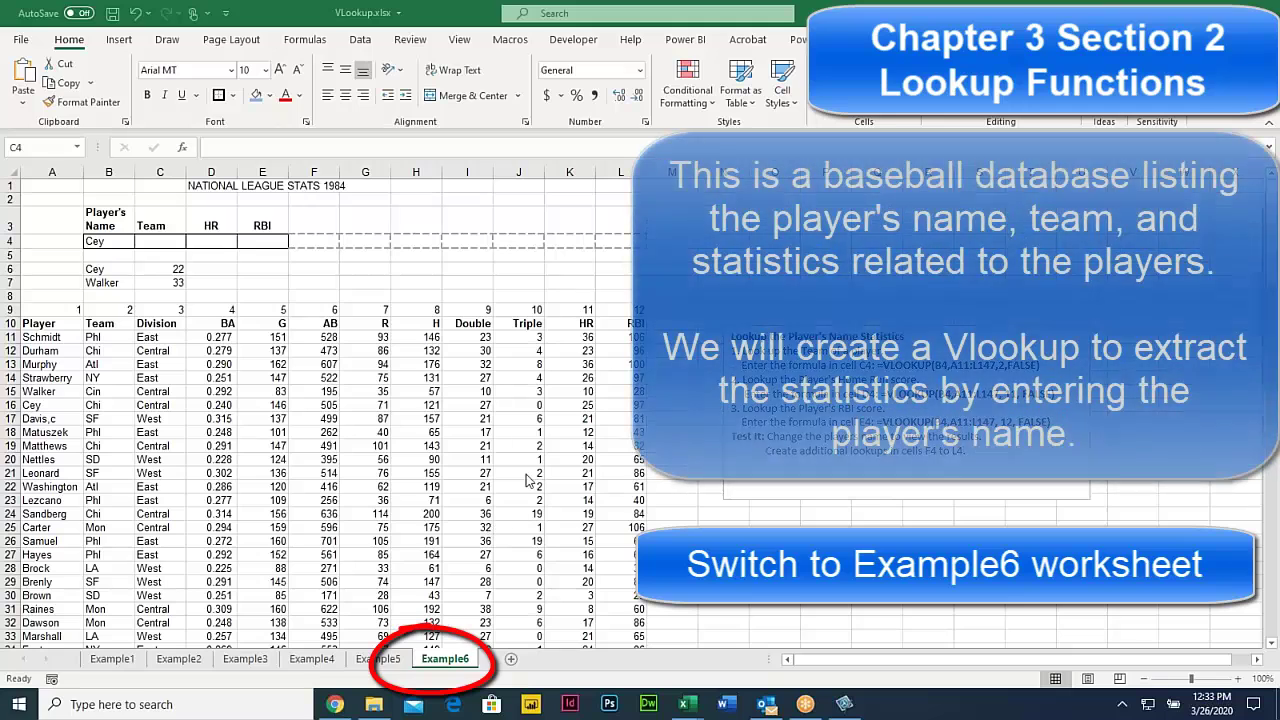
Switch to the Example6 sheet in Excel and start a VLOOKUP formula in C4 with B4 as the lookup value.
left_click(433, 667)
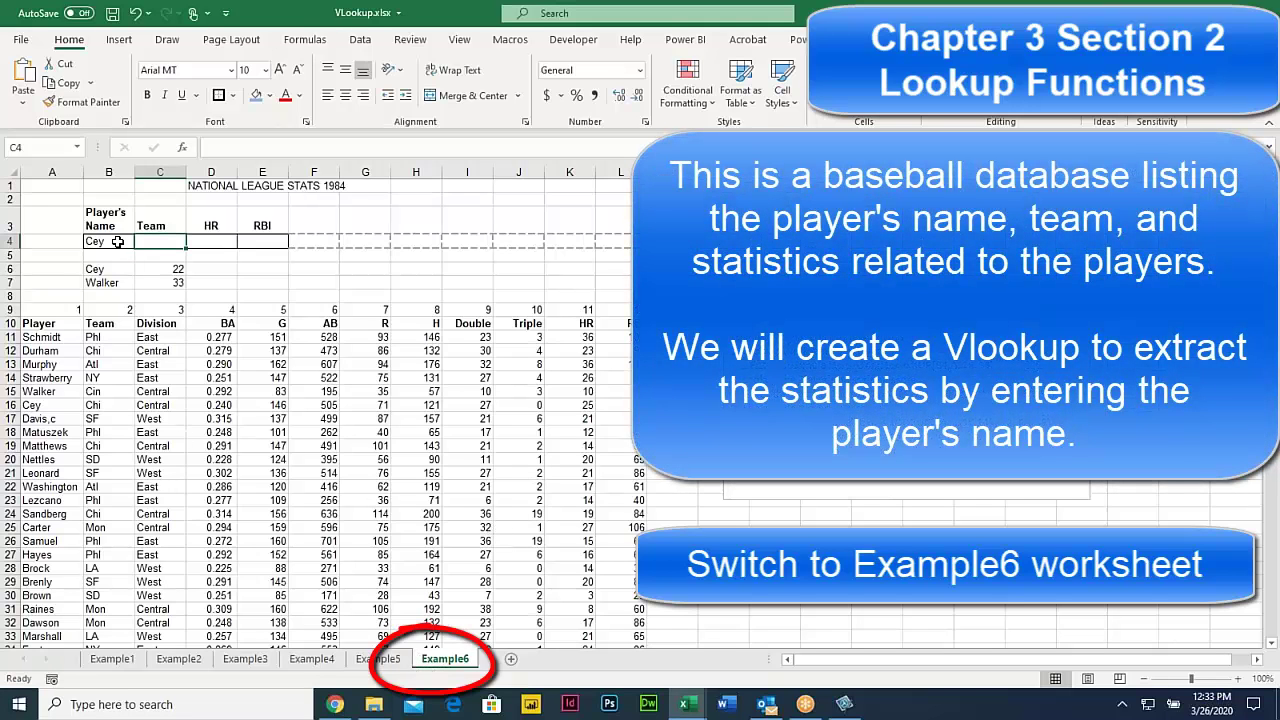
left_click(116, 241)
left_click(160, 241)
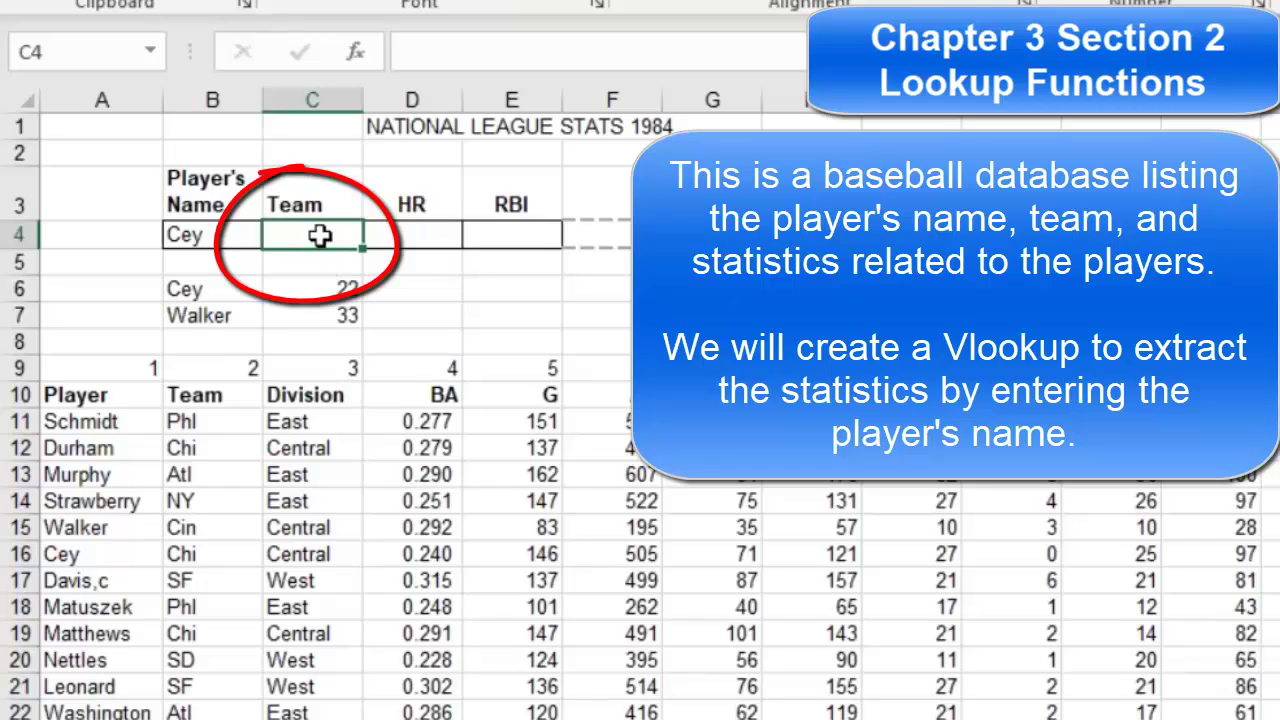
type("=")
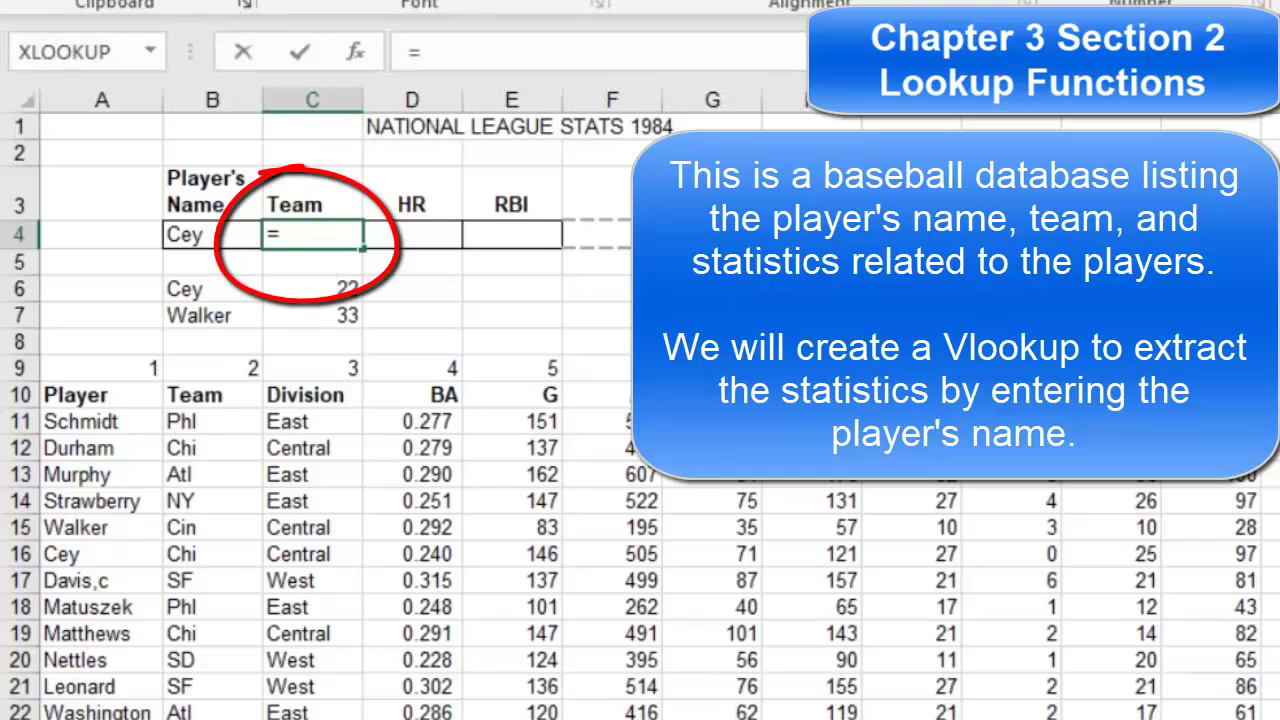
type("VLOO")
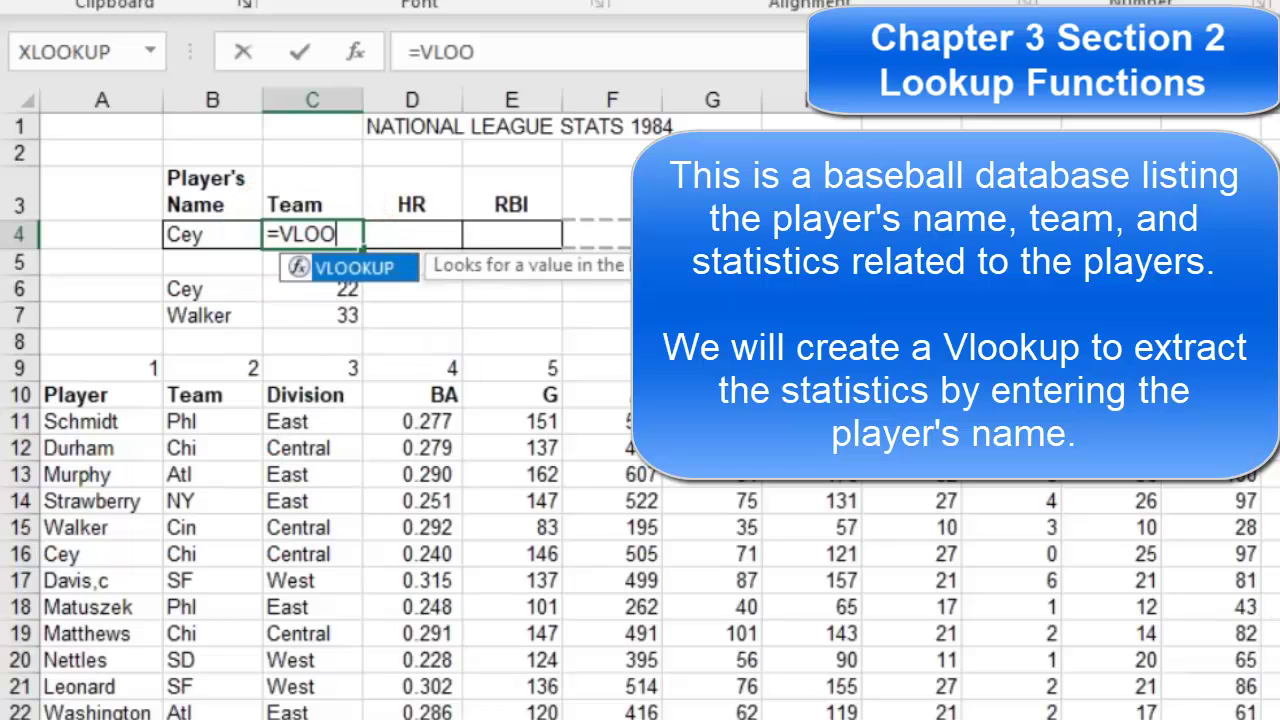
type("KUP(")
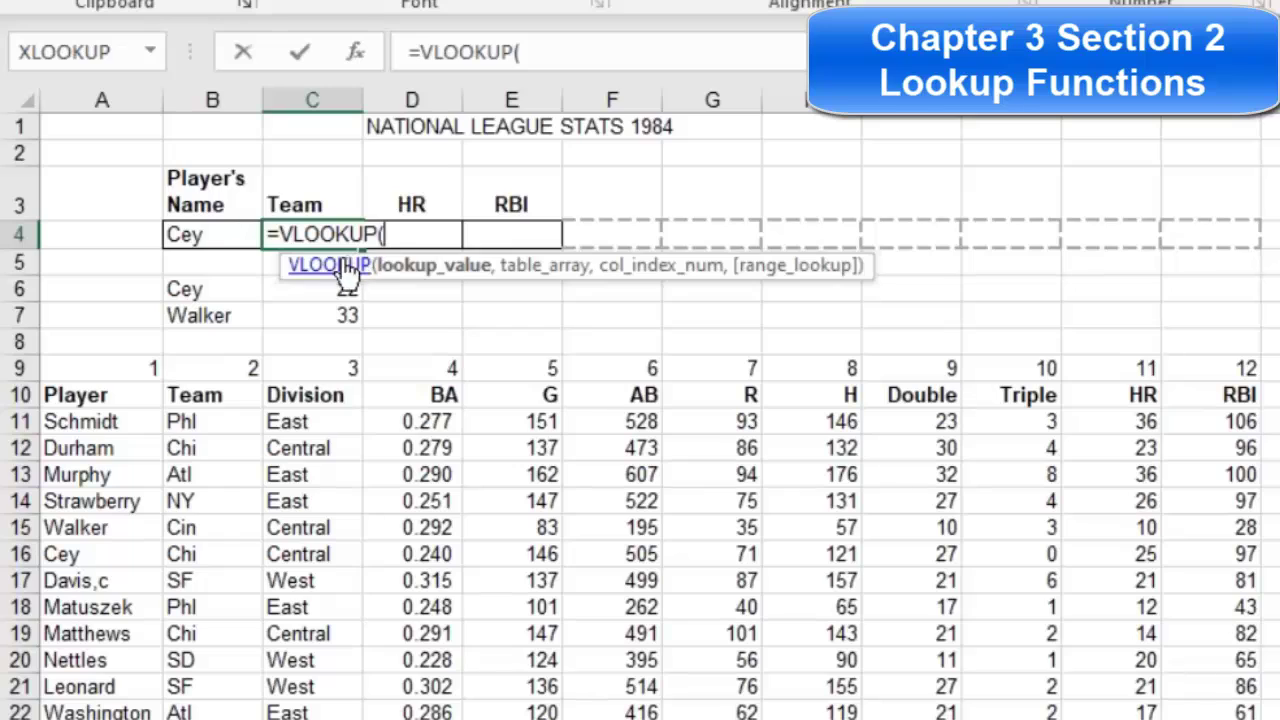
left_click(203, 234)
type(",")
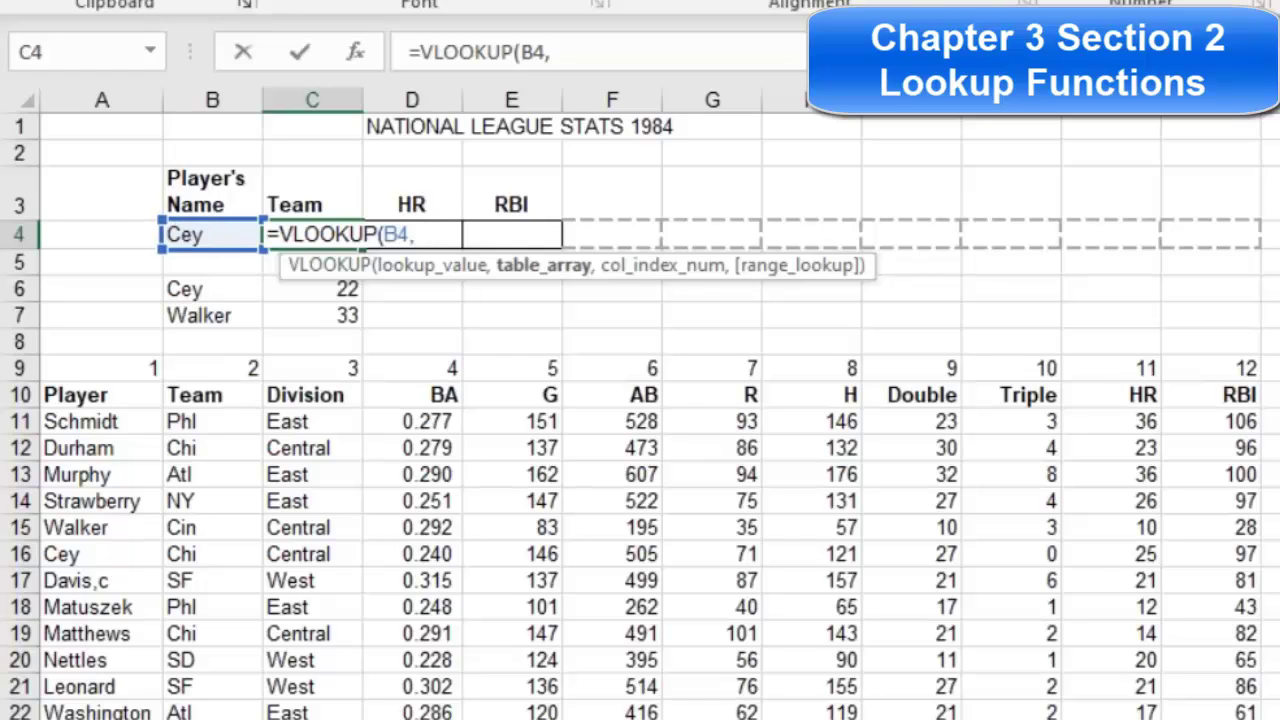
Complete the Team formula in C4 with table range A11:L147 and column index 2.
left_click(82, 396)
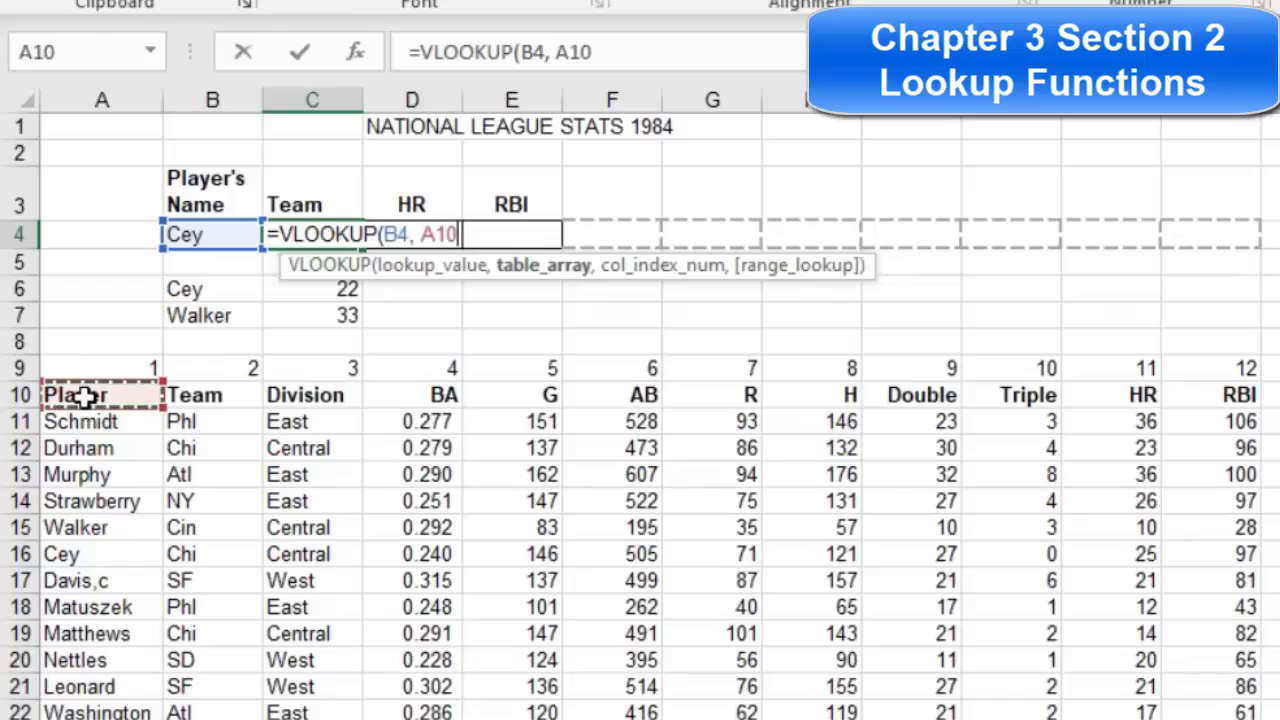
left_click_drag(80, 421, 1225, 718)
scroll(640, 420, "up", 20)
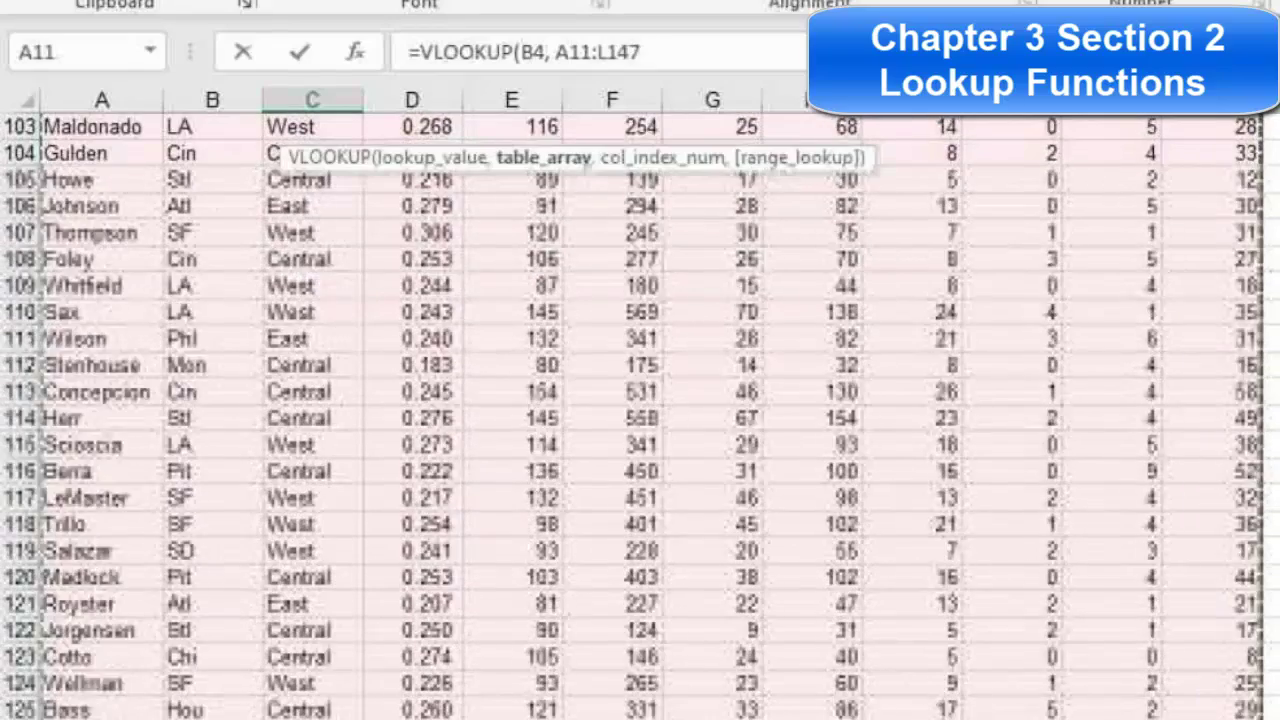
scroll(507, 262, "up", 19)
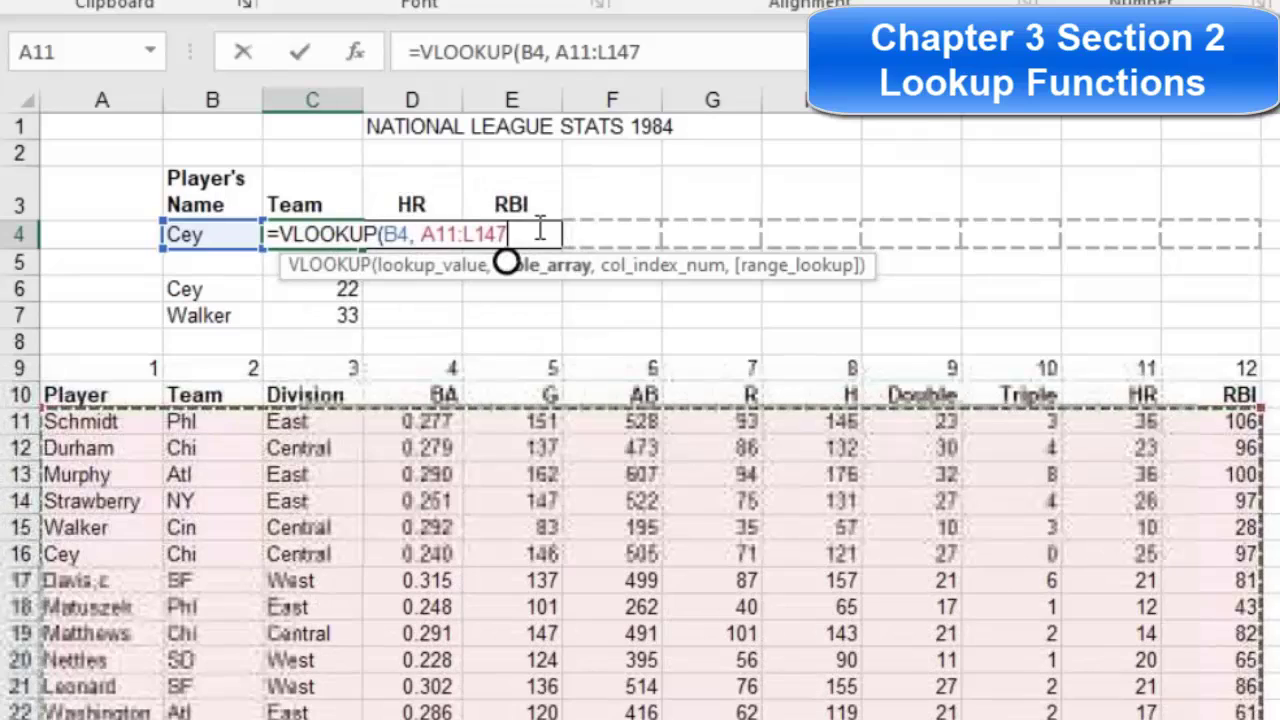
type(", 2")
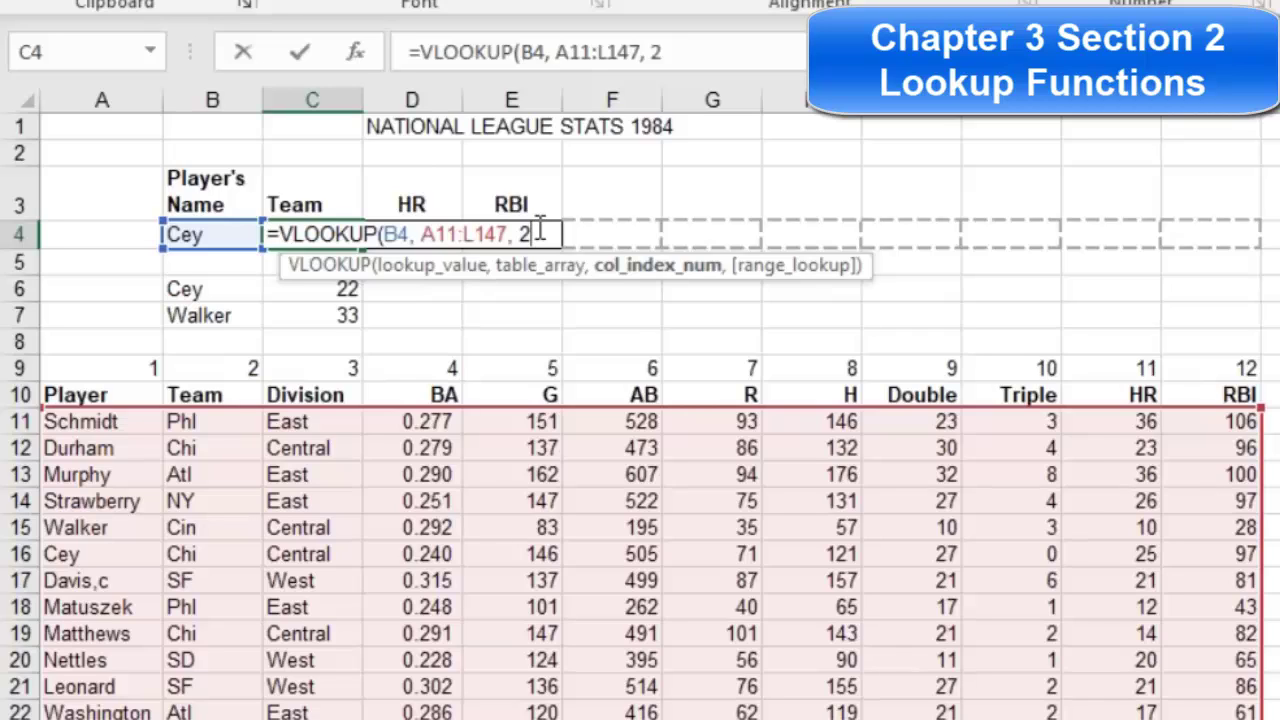
type(")")
key("Return")
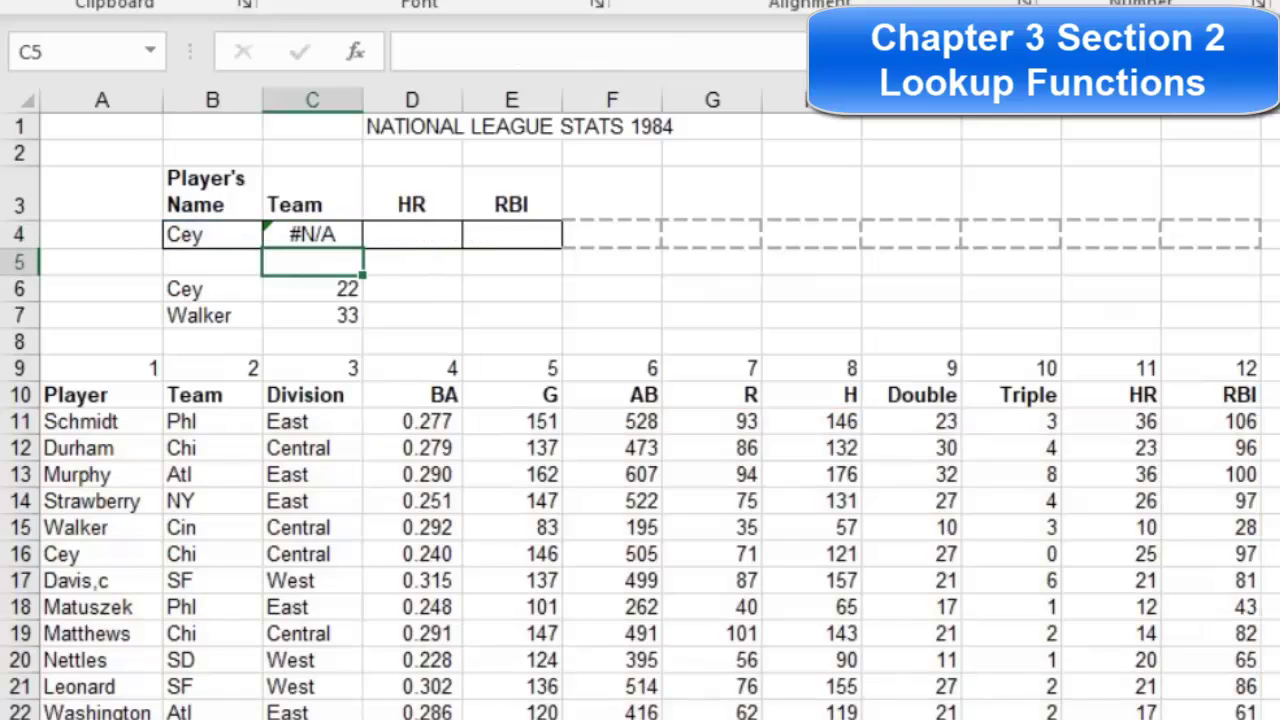
Add False as the range_lookup argument to the Team VLOOKUP formula in C4 for an exact match.
double_click(322, 234)
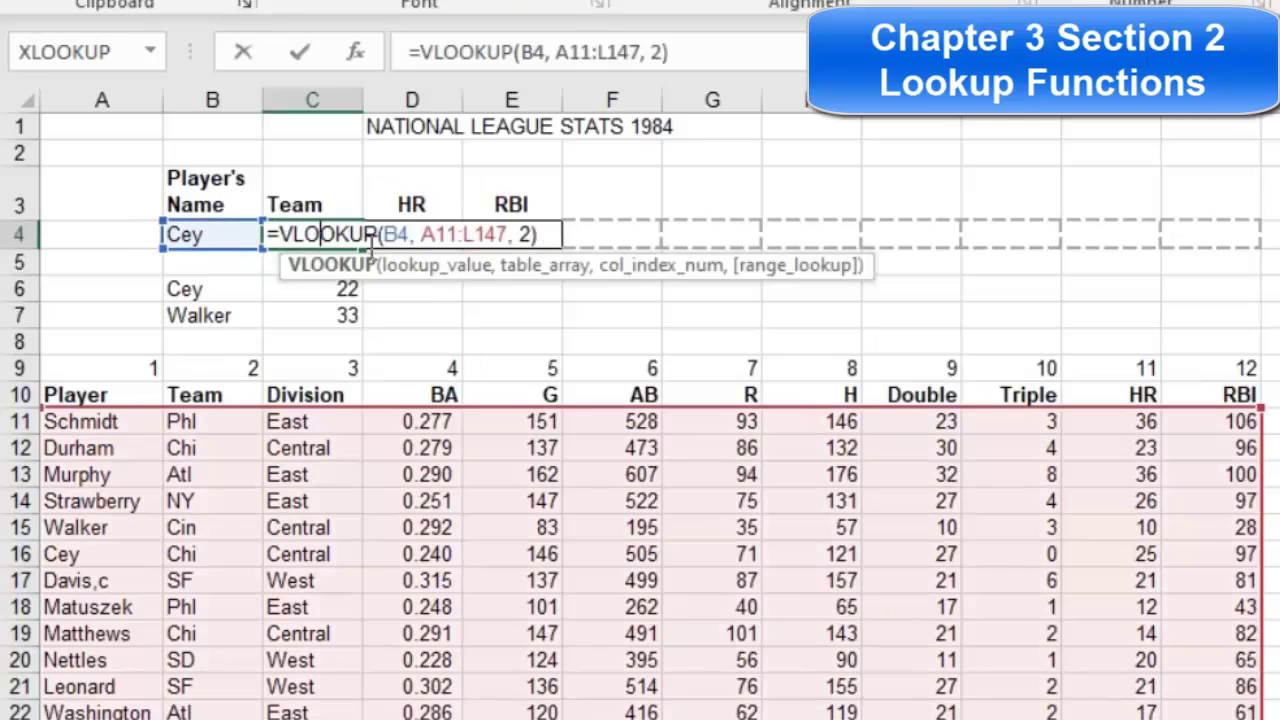
left_click(535, 234)
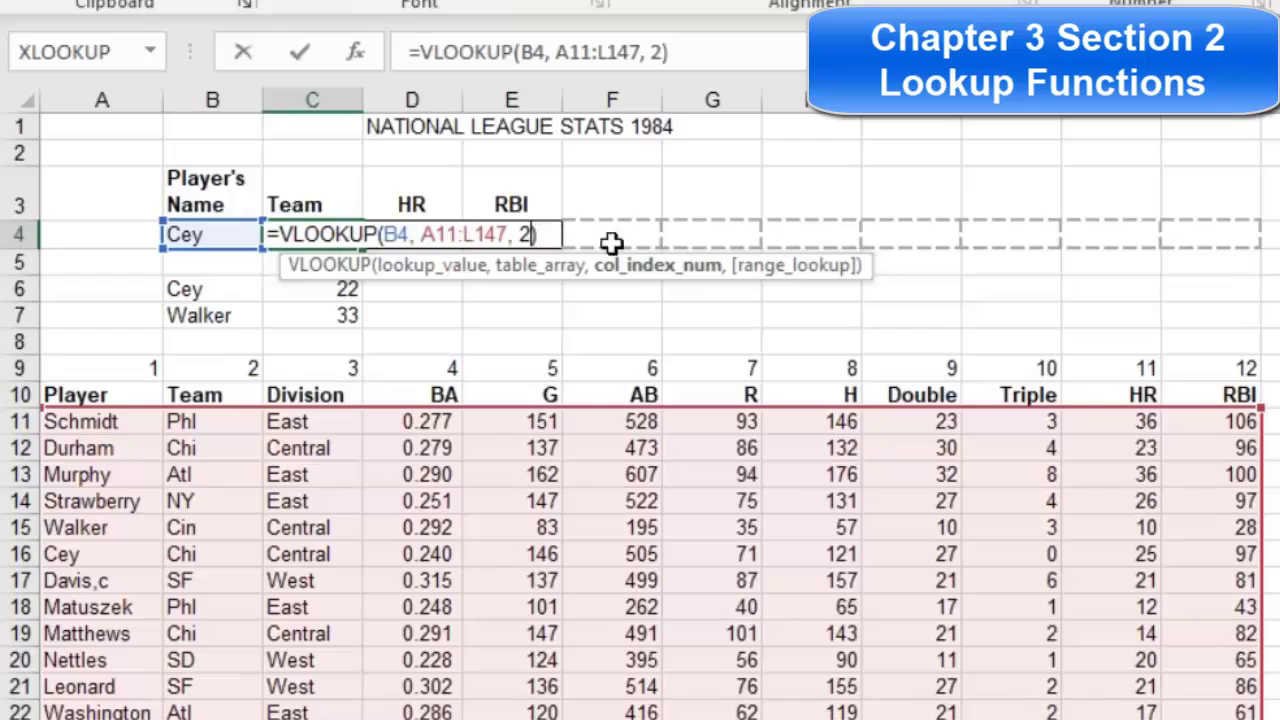
type(", ")
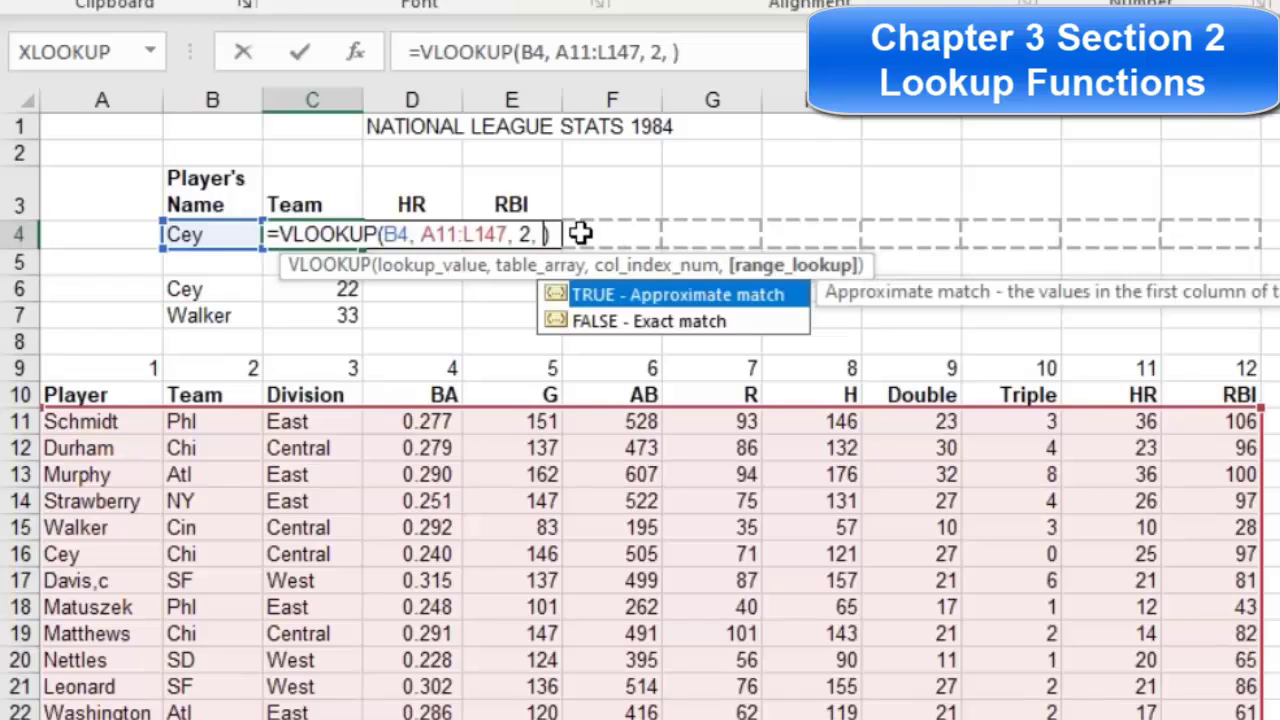
type("False")
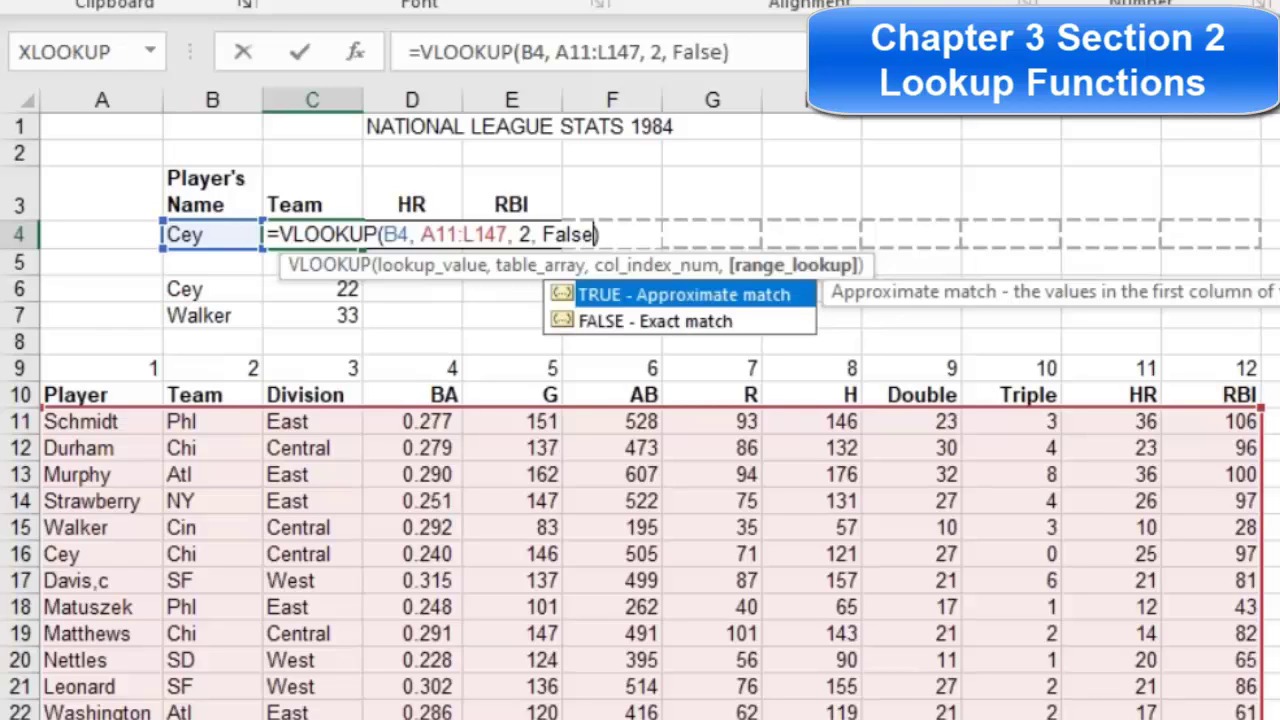
key("BackSpace")
key("BackSpace")
key("BackSpace")
key("BackSpace")
key("BackSpace")
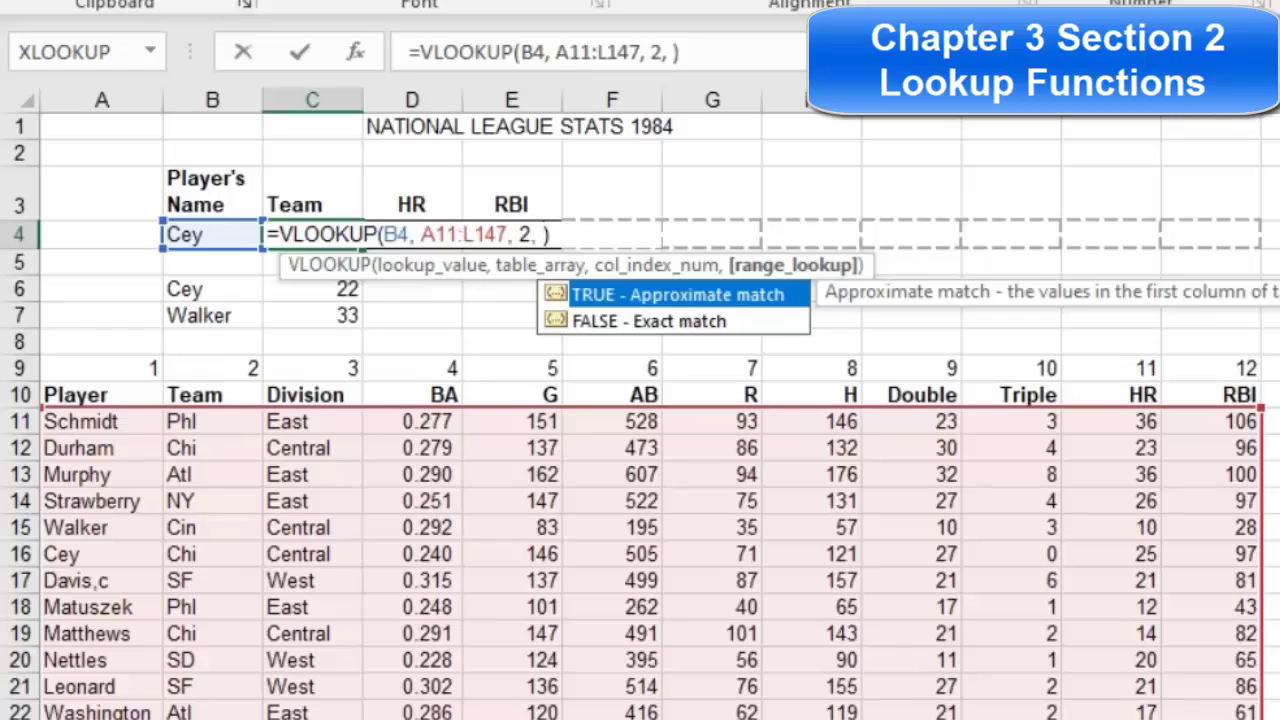
type("False")
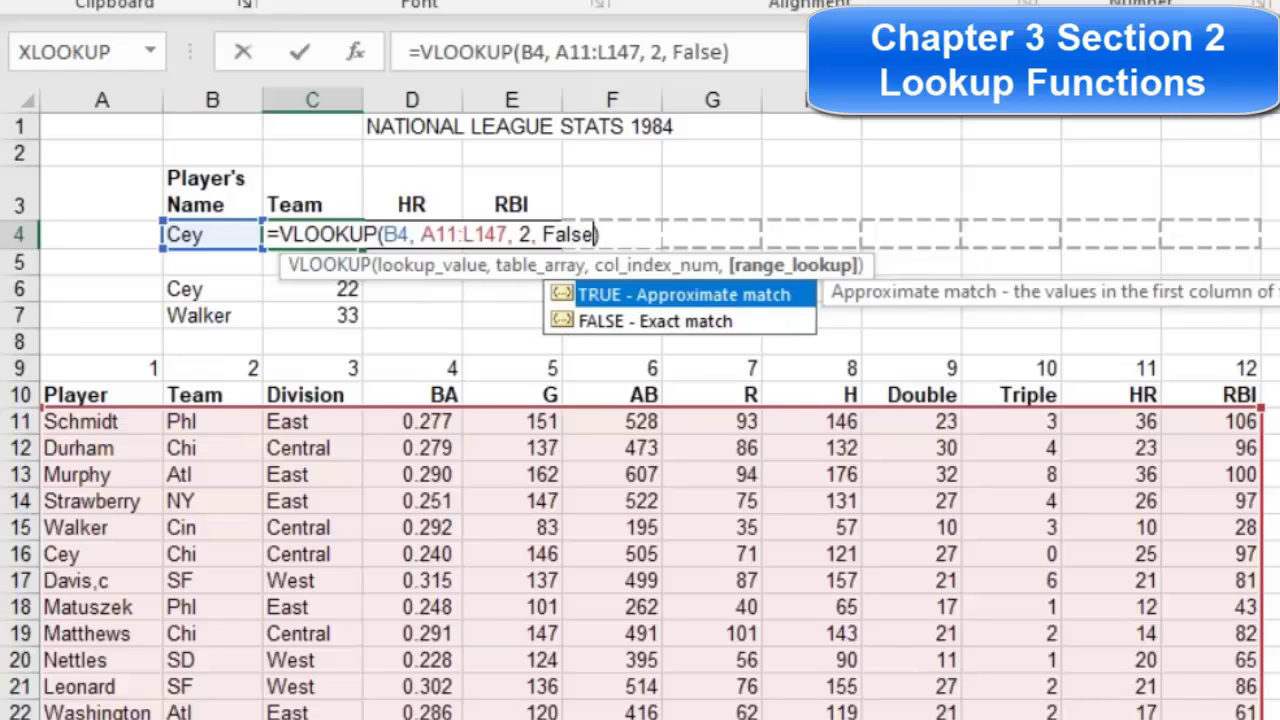
type(")")
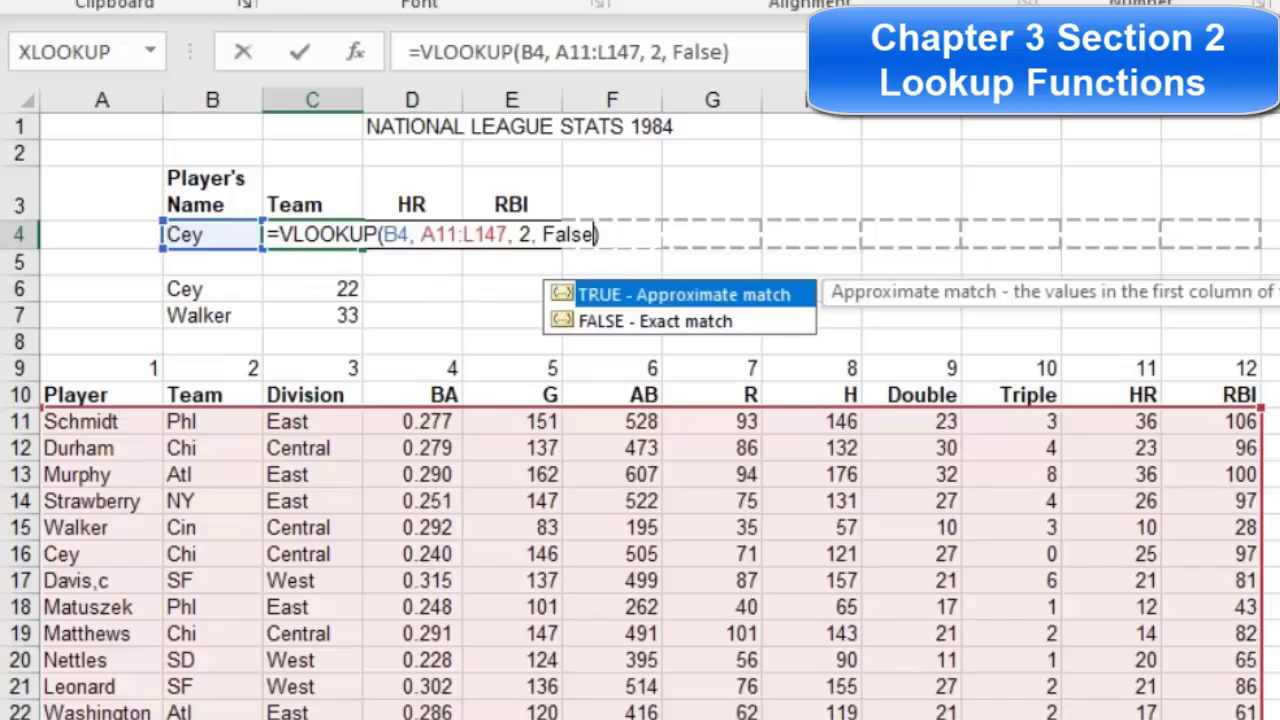
key("Return")
Make the table range in the C4 formula absolute as $A$11:$L$147.
left_click(312, 234)
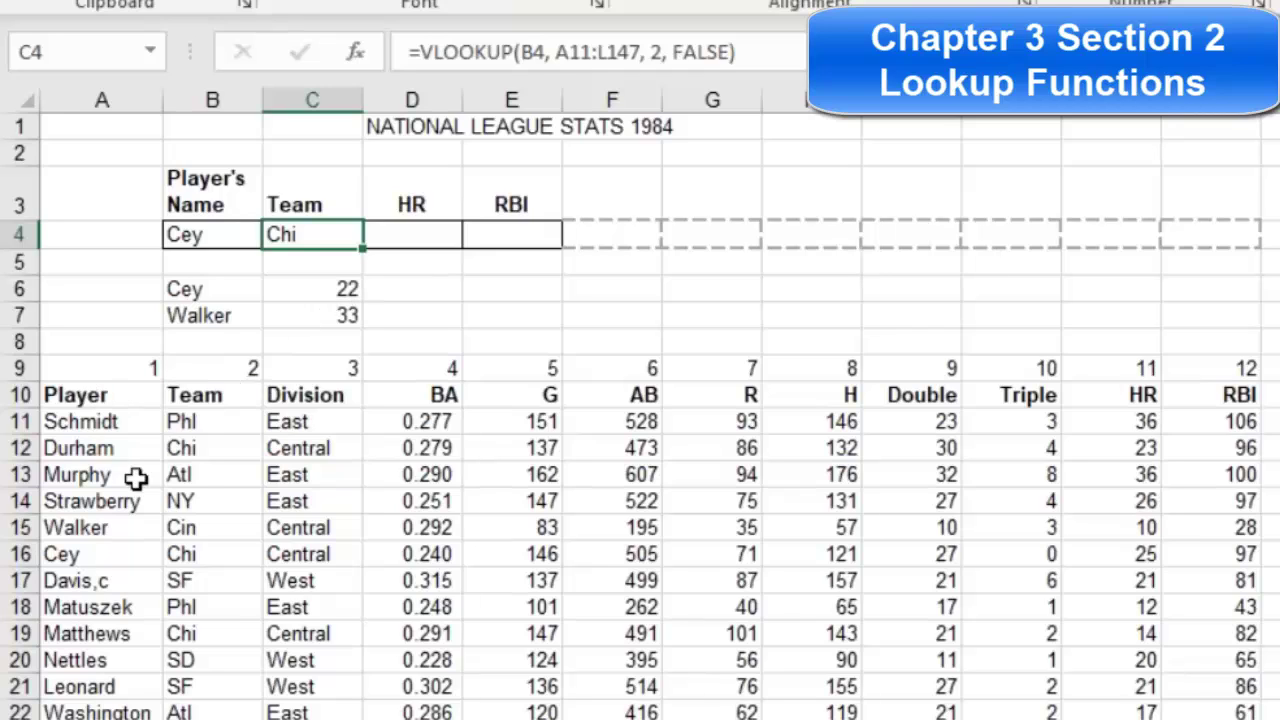
double_click(321, 234)
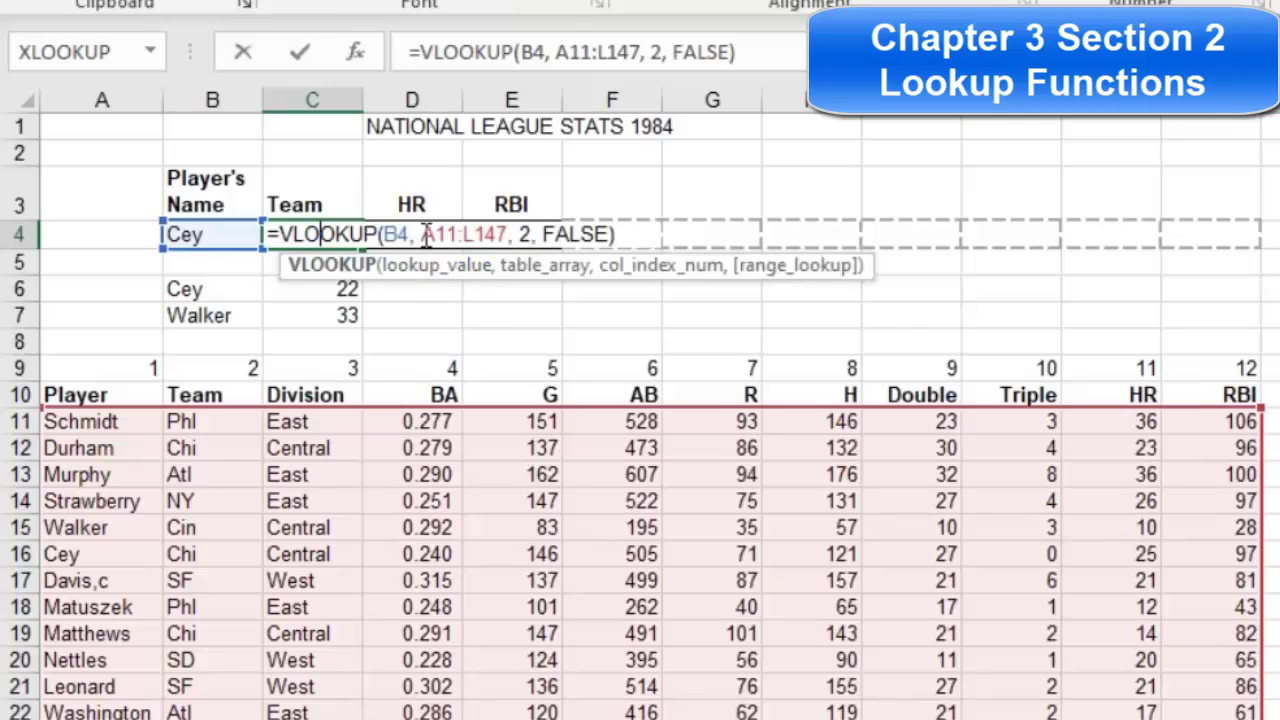
left_click_drag(426, 234, 508, 236)
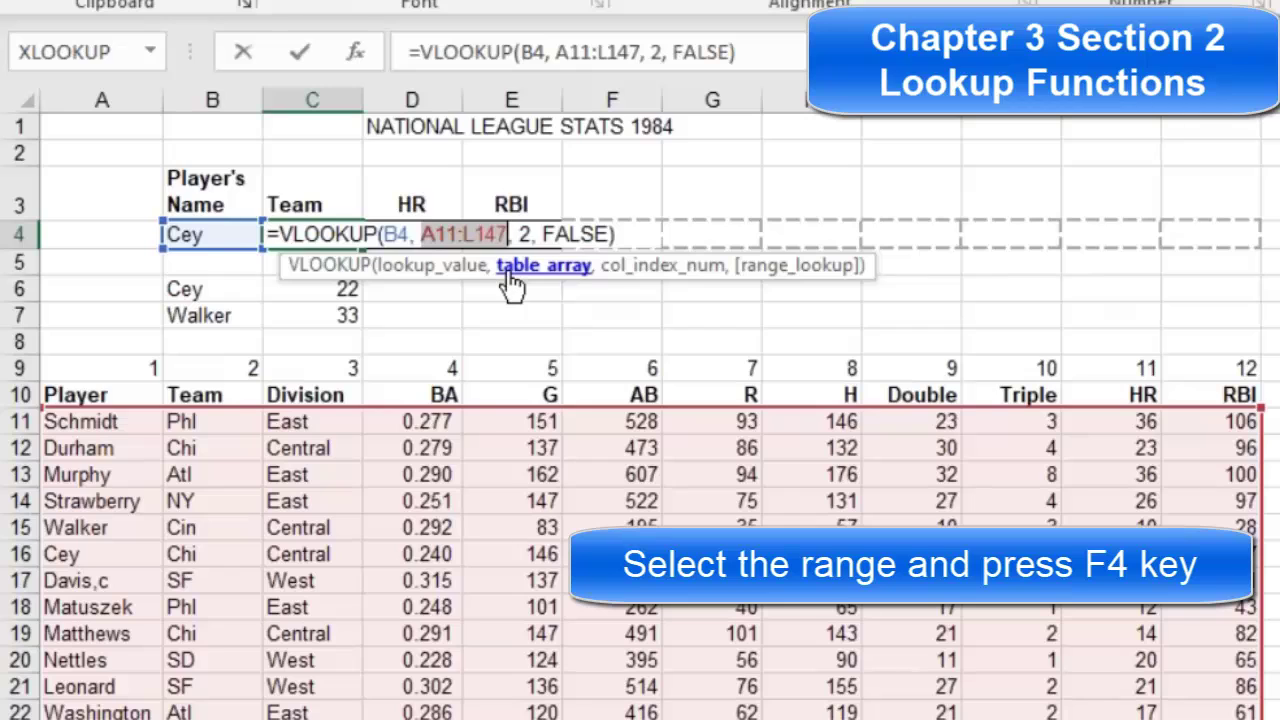
key("F4")
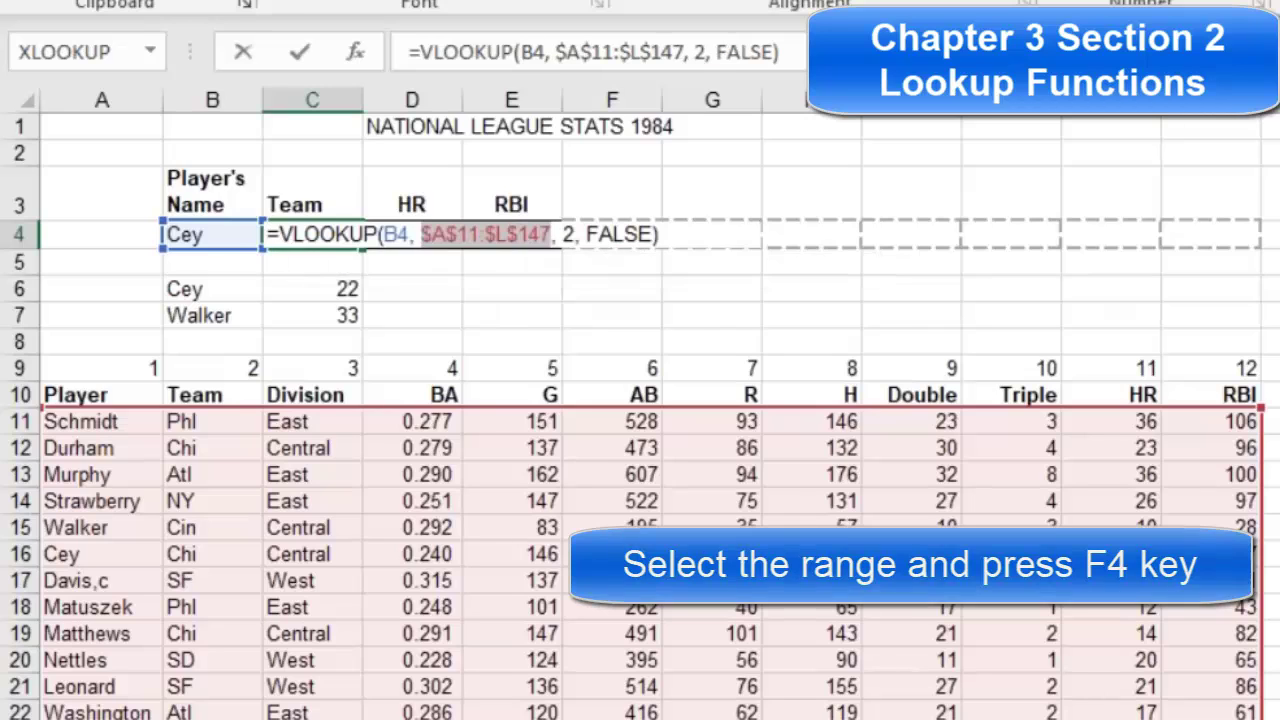
key("Return")
Fill the Team formula from C4 across to L4 and inspect the copied formula in D4.
left_click(335, 235)
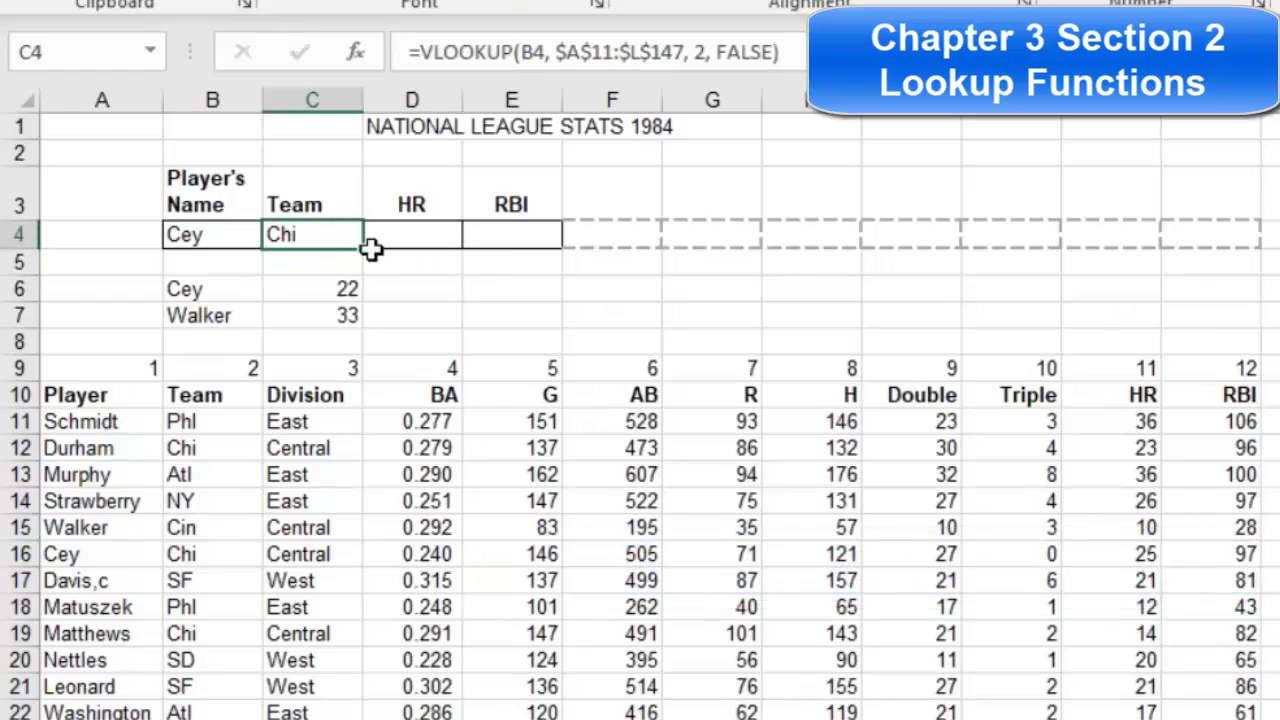
left_click_drag(362, 250, 1215, 251)
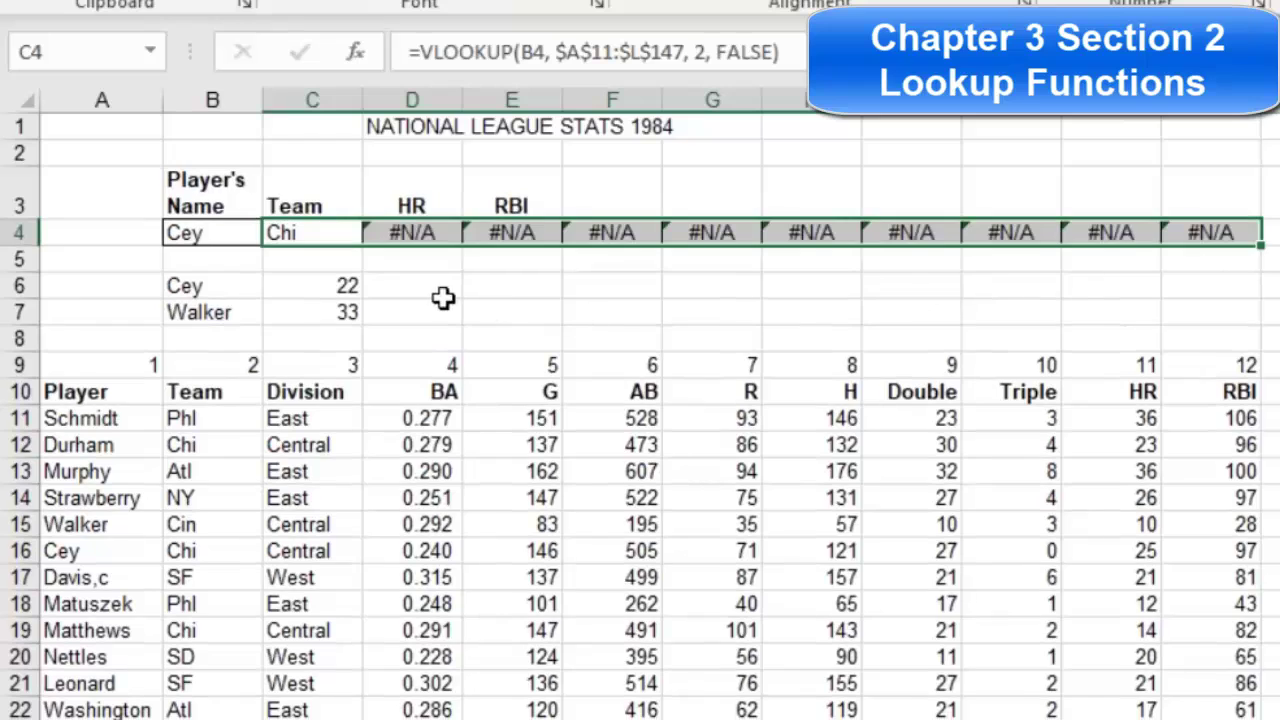
left_click(420, 232)
double_click(420, 232)
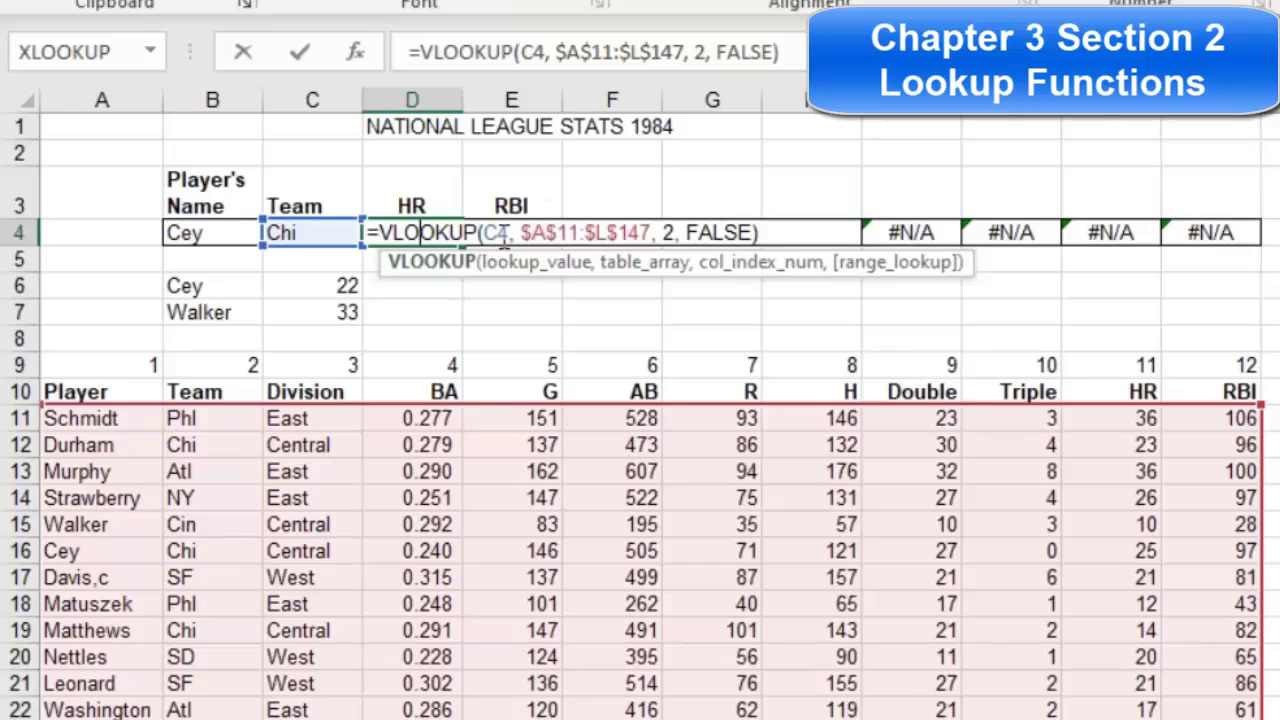
key("Escape")
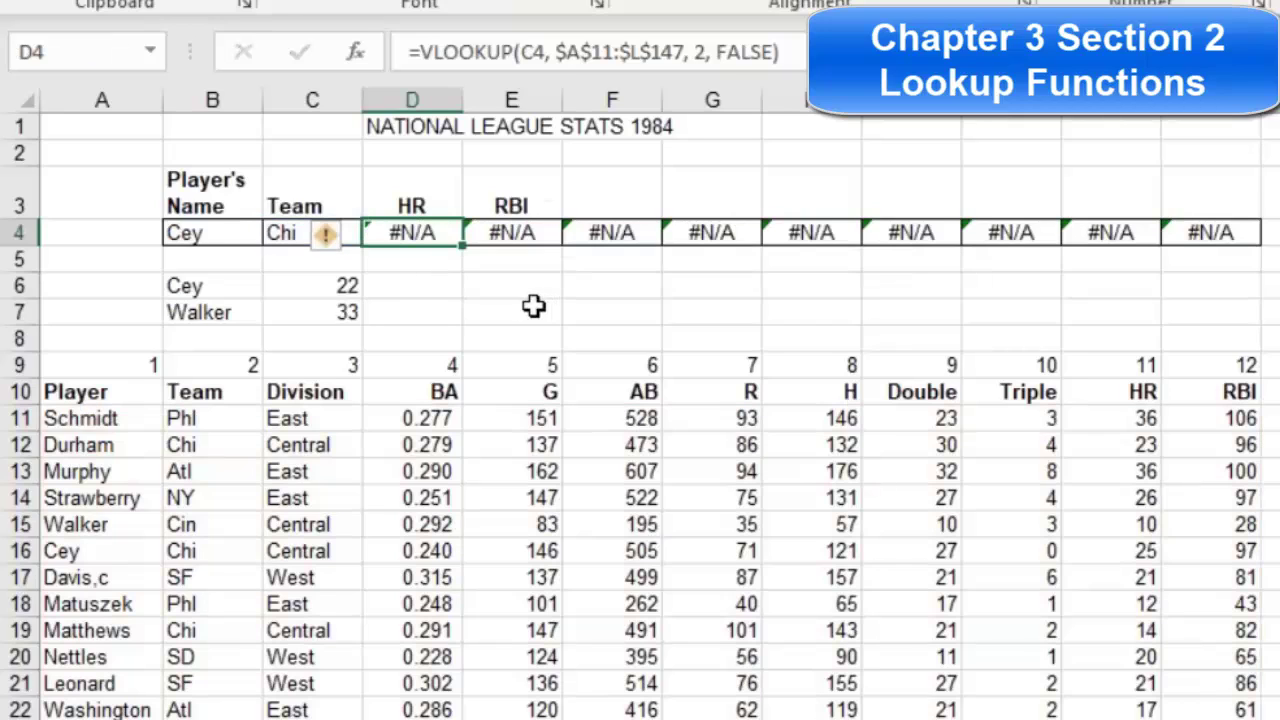
Make the lookup value in the C4 formula absolute as $B$4 and fill the formula across to L4.
double_click(295, 232)
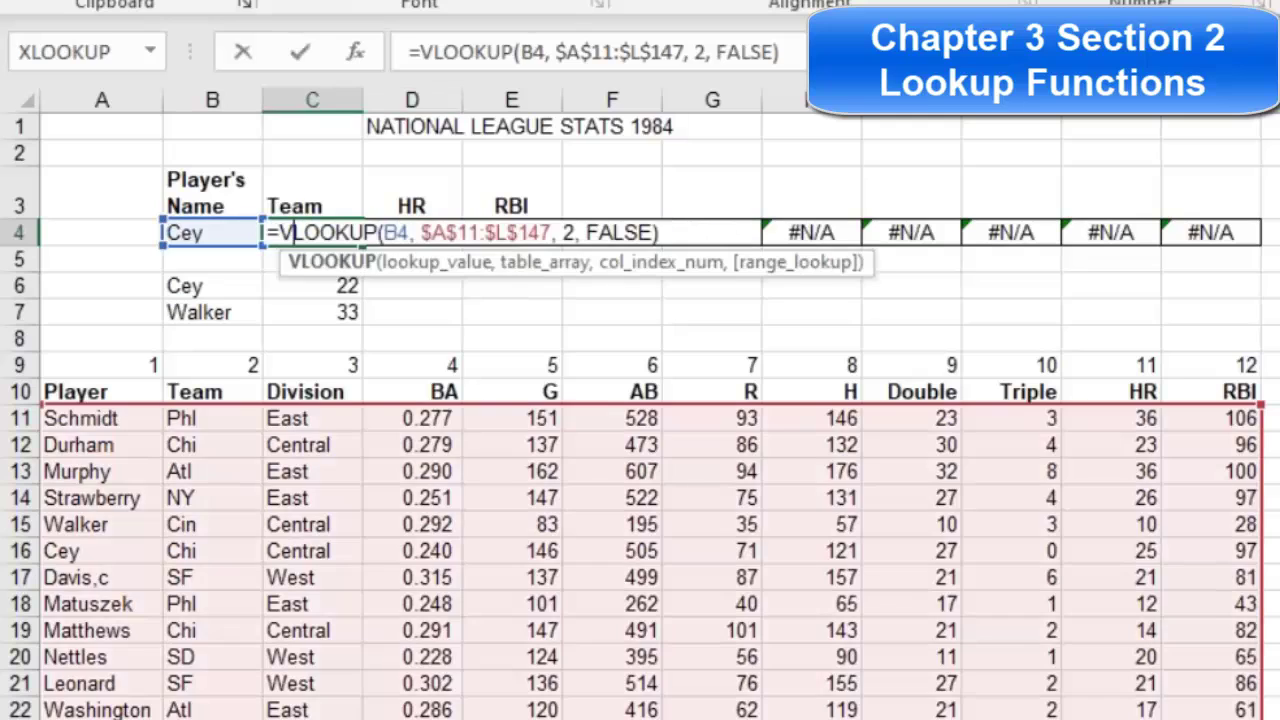
left_click(383, 232)
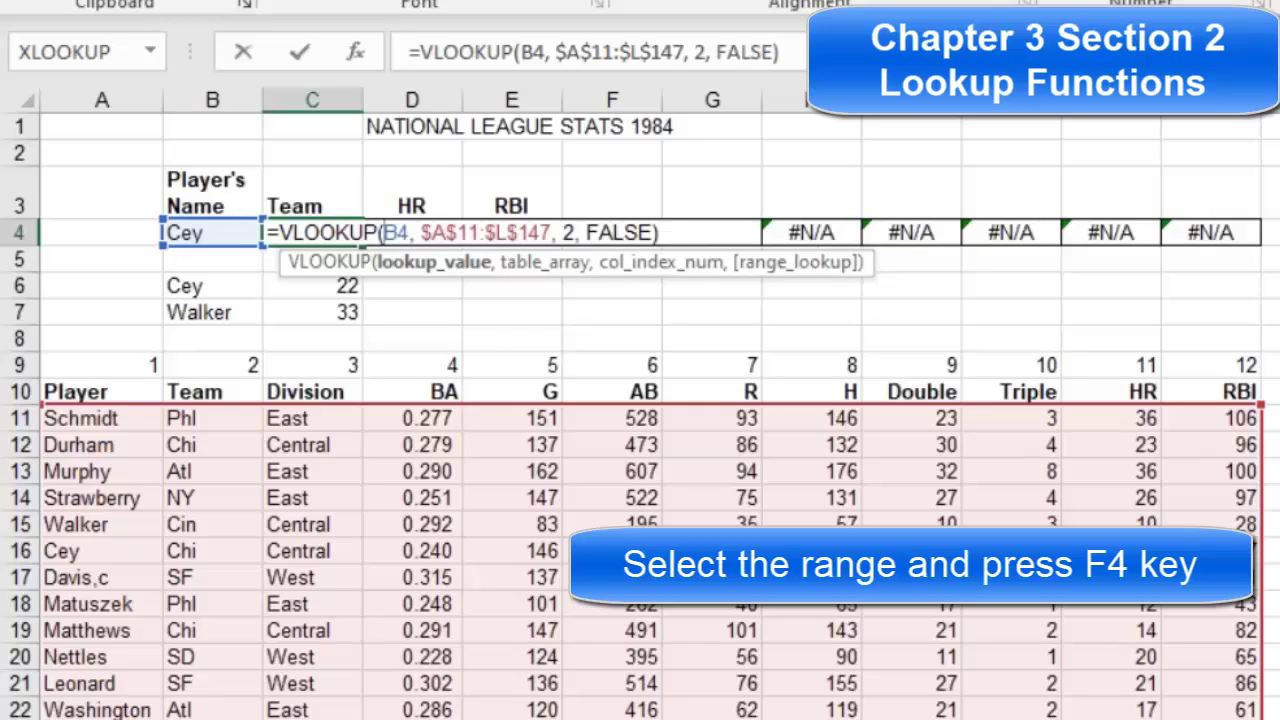
key("F4")
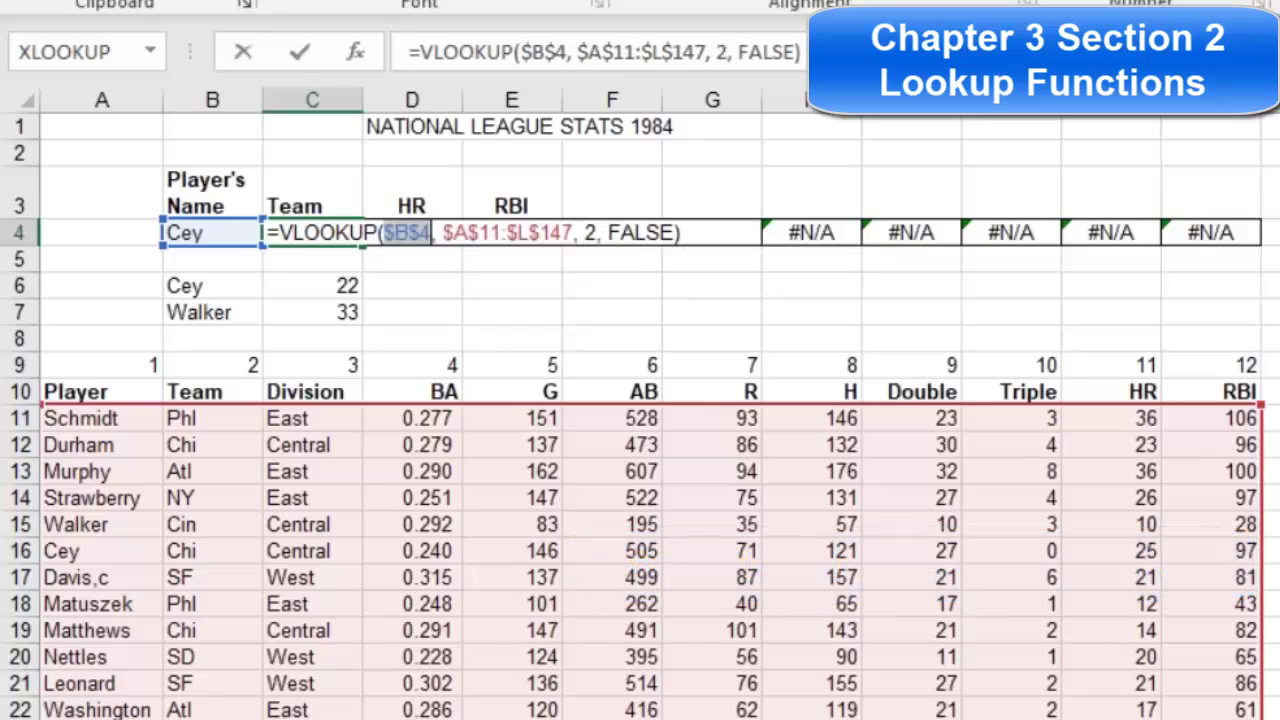
key("Return")
left_click(318, 231)
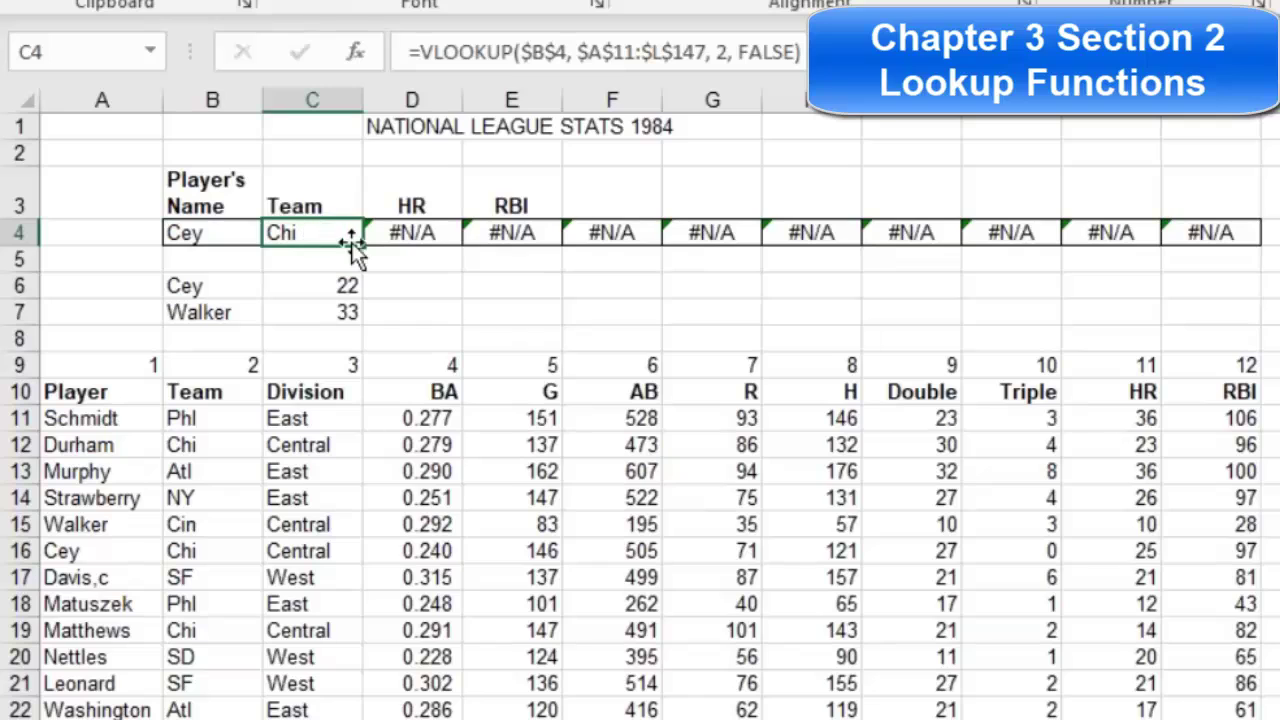
left_click_drag(363, 245, 1240, 250)
Review the lookup value, table range, column index and match arguments of the Team formula in C4.
double_click(288, 231)
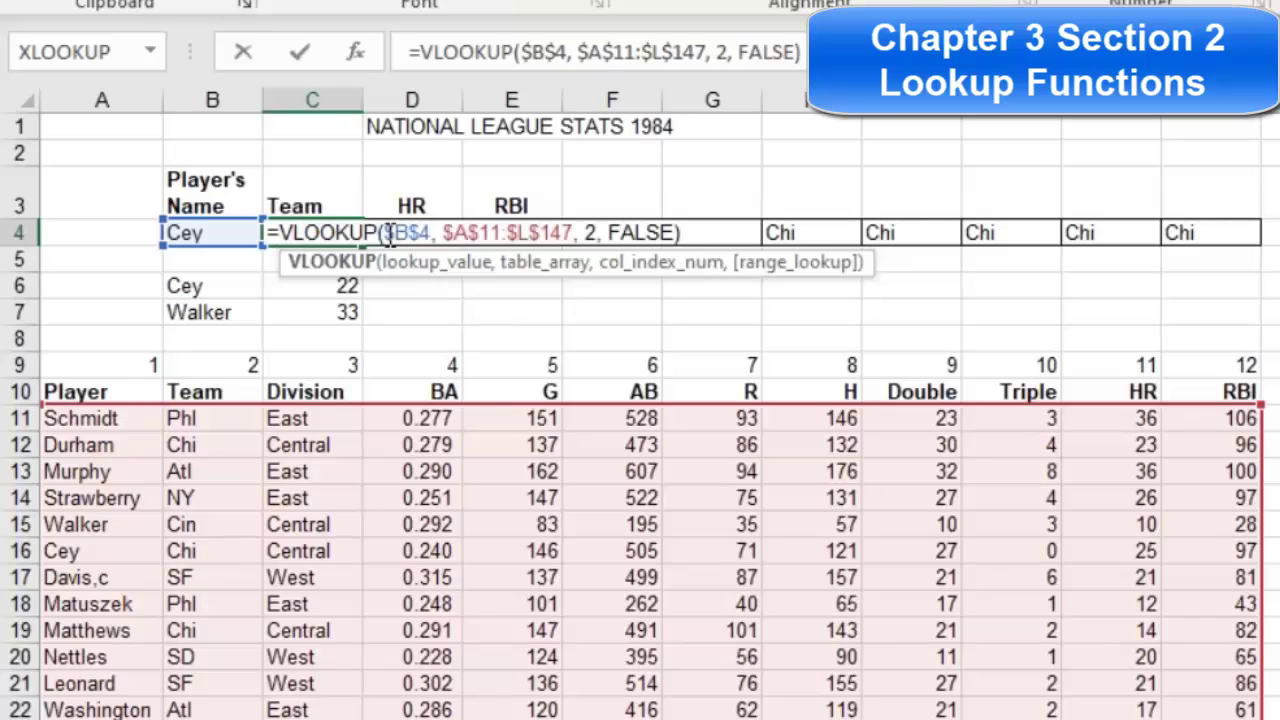
left_click_drag(387, 231, 598, 226)
left_click(590, 226)
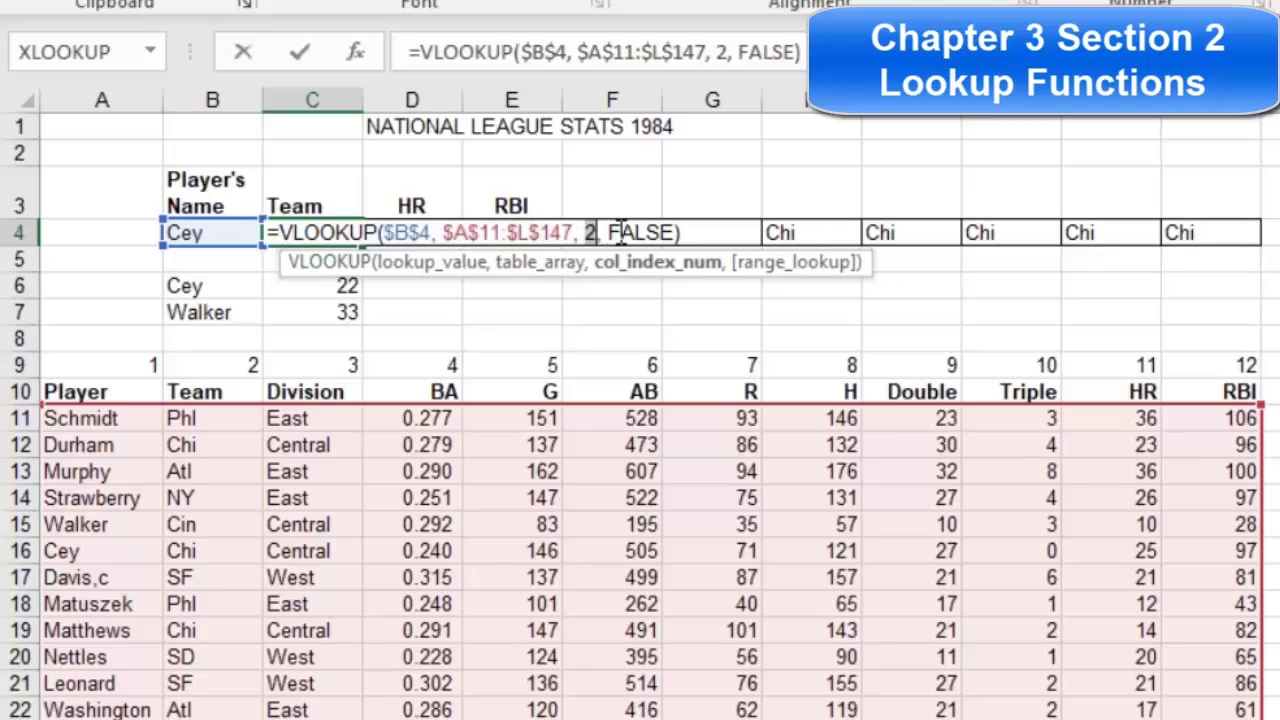
left_click(622, 232)
left_click(711, 232)
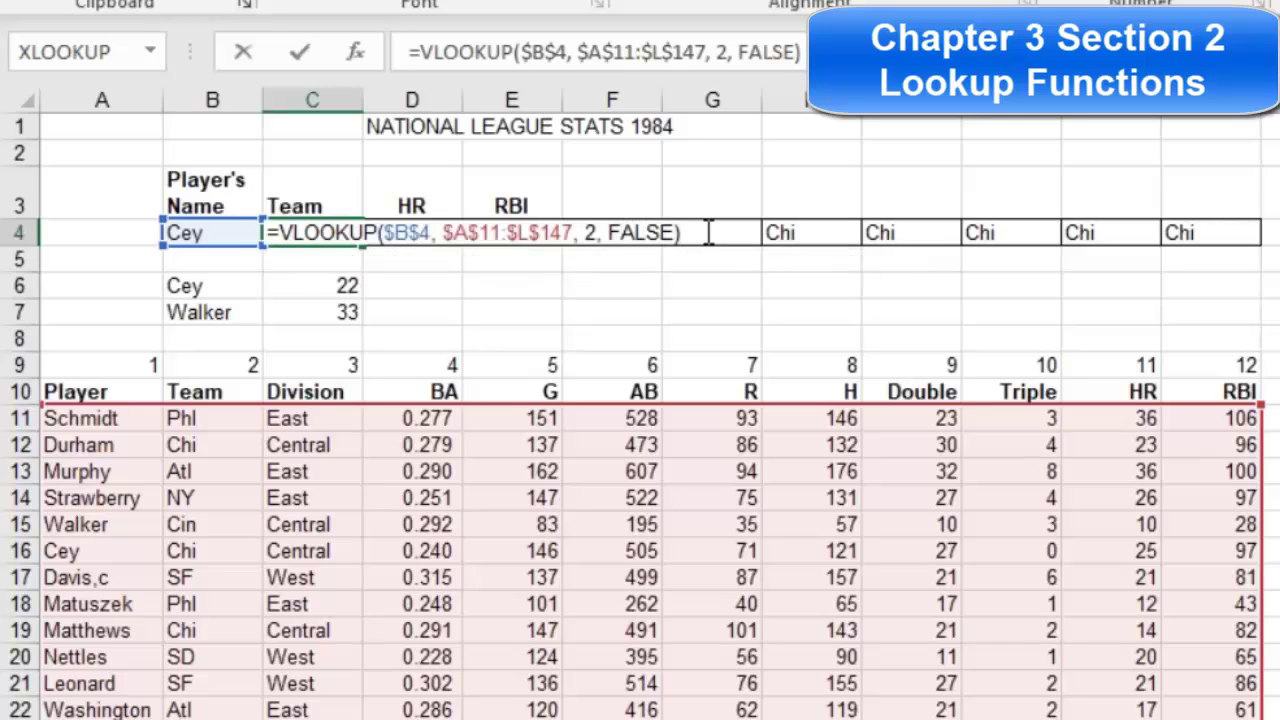
key("Return")
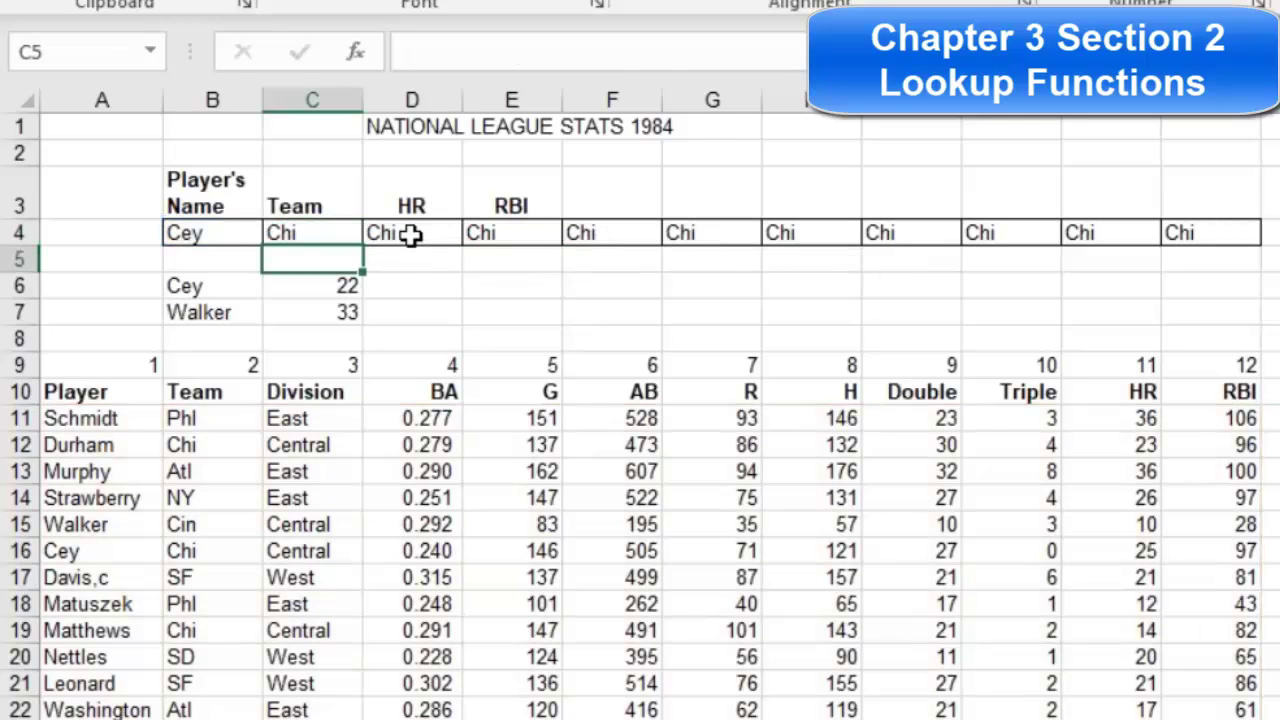
Change the column index of the HR formula in D4 to 11.
double_click(411, 233)
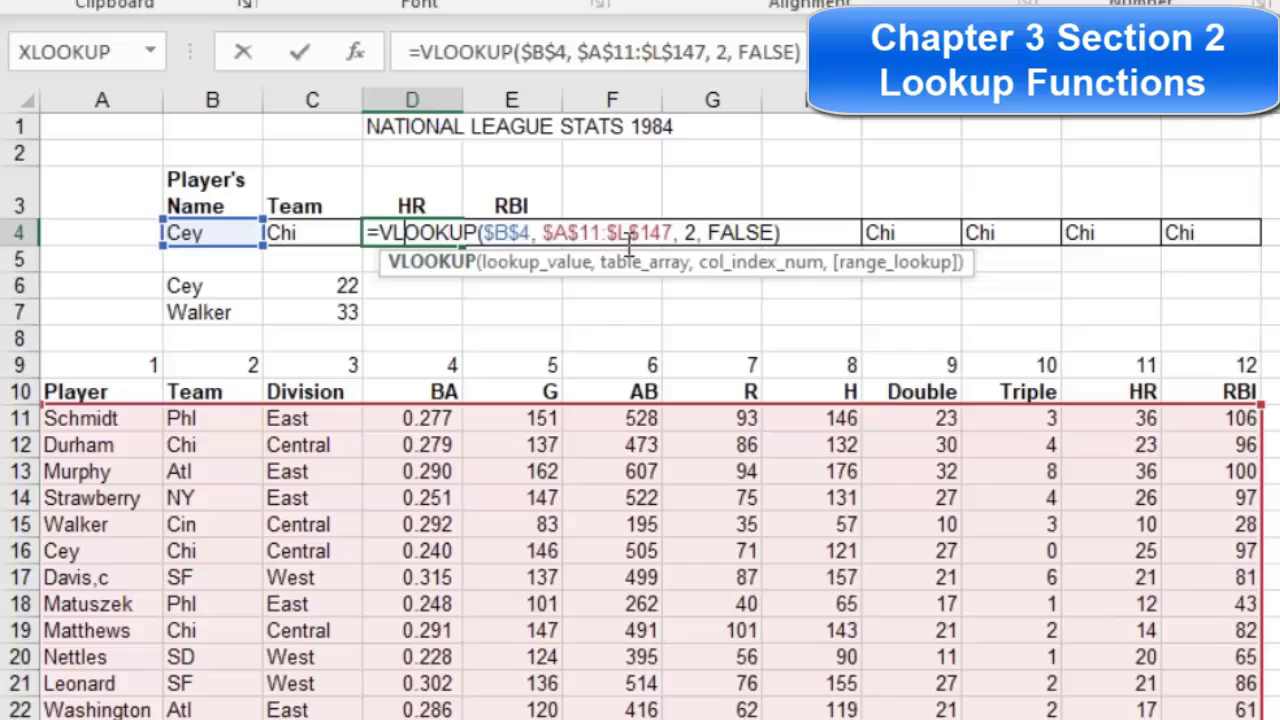
left_click(697, 232)
key("BackSpace")
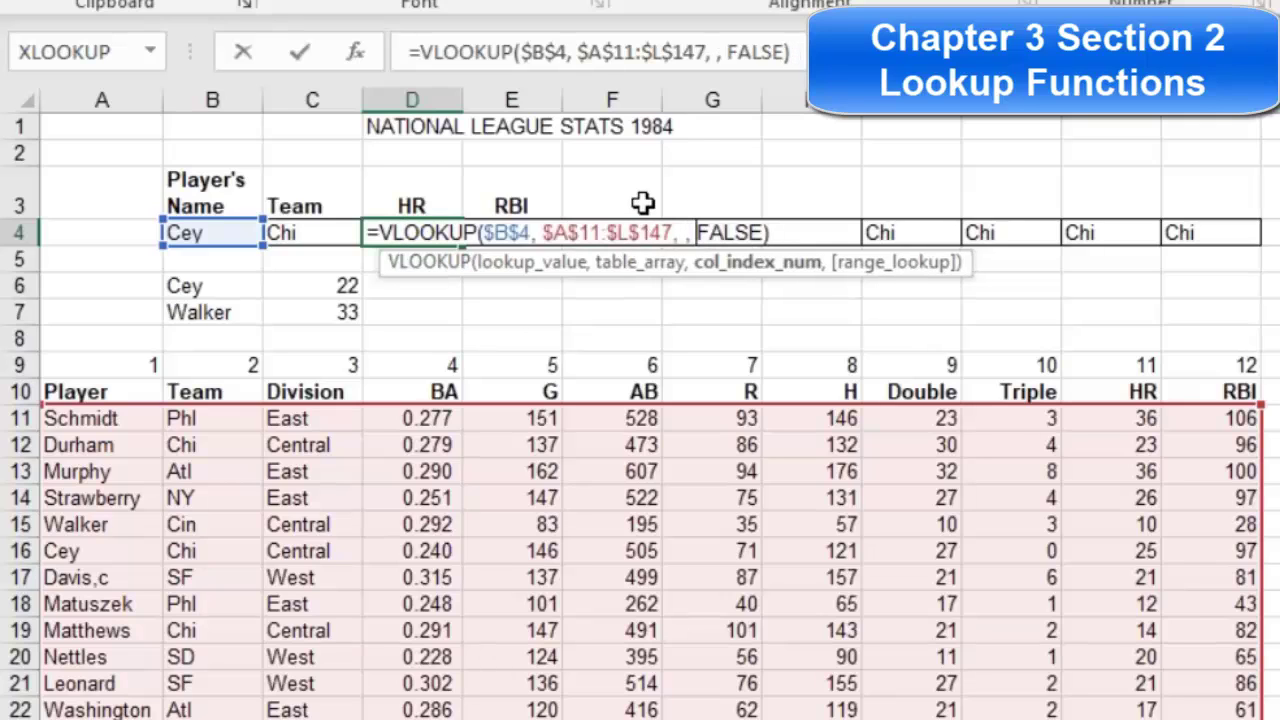
type("11")
key("Return")
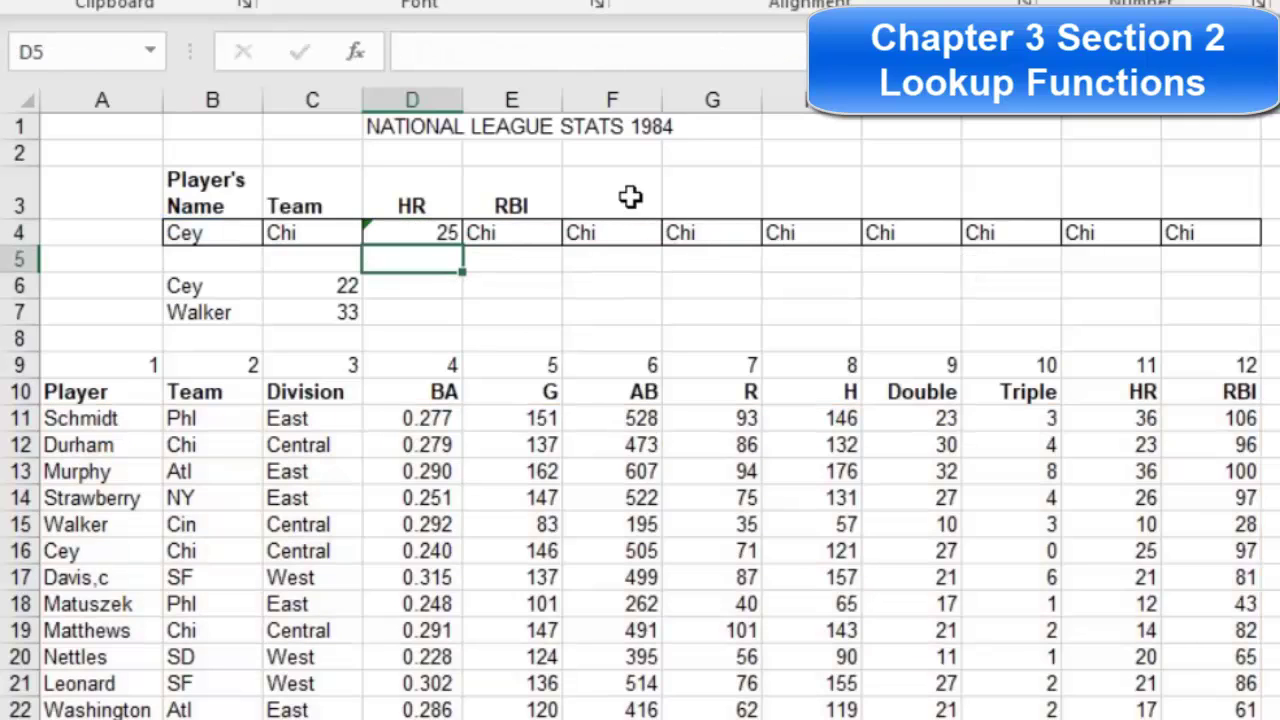
Change the column index of the RBI formula in E4 to 12.
double_click(507, 231)
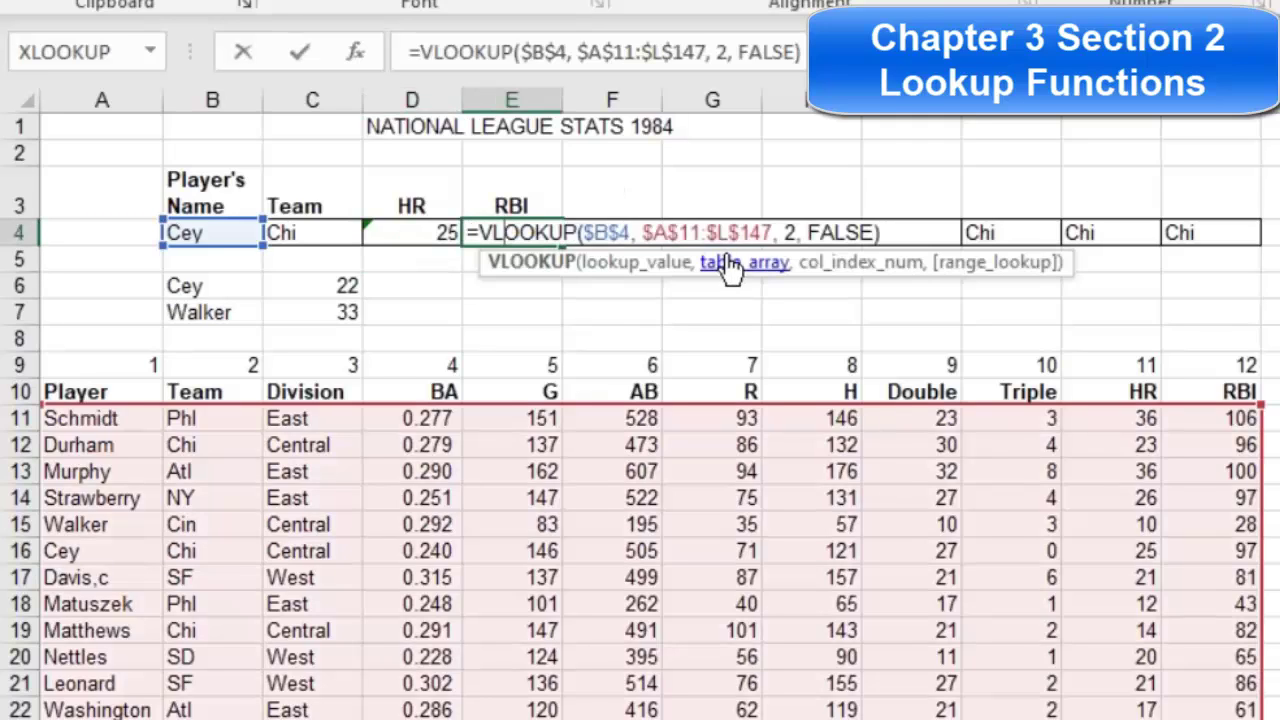
left_click(794, 230)
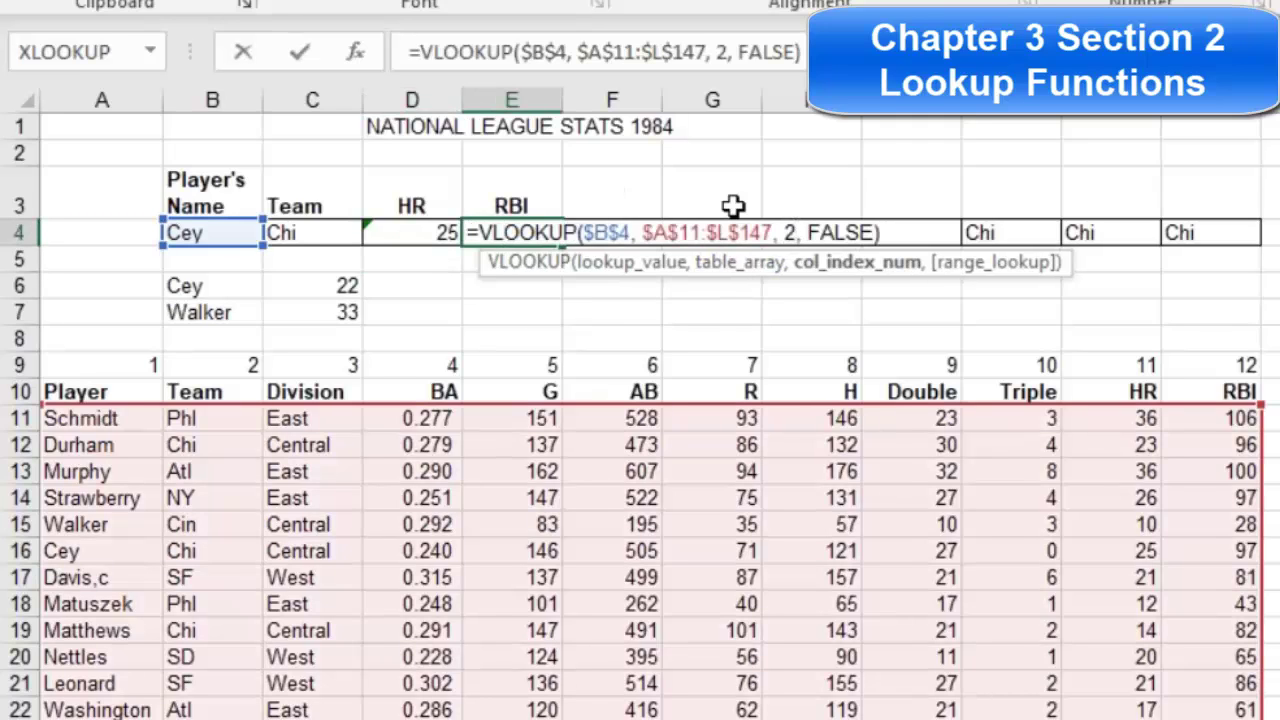
key("BackSpace")
type("12")
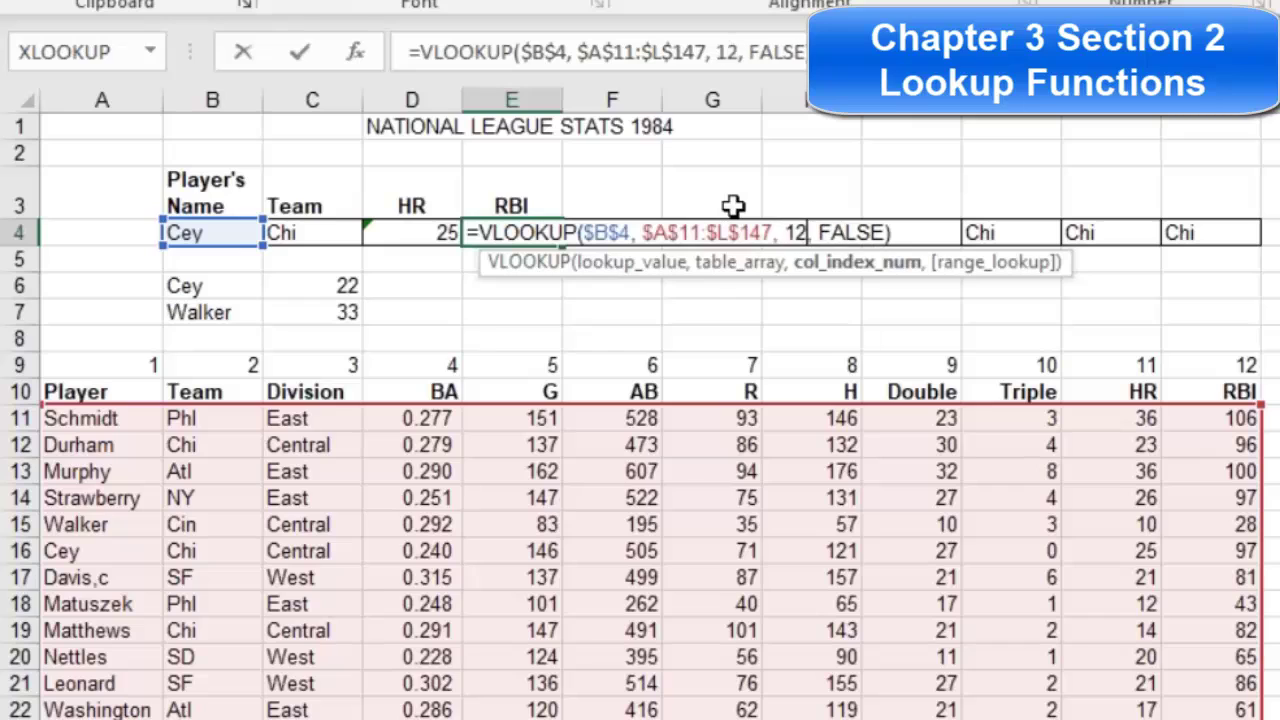
key("Return")
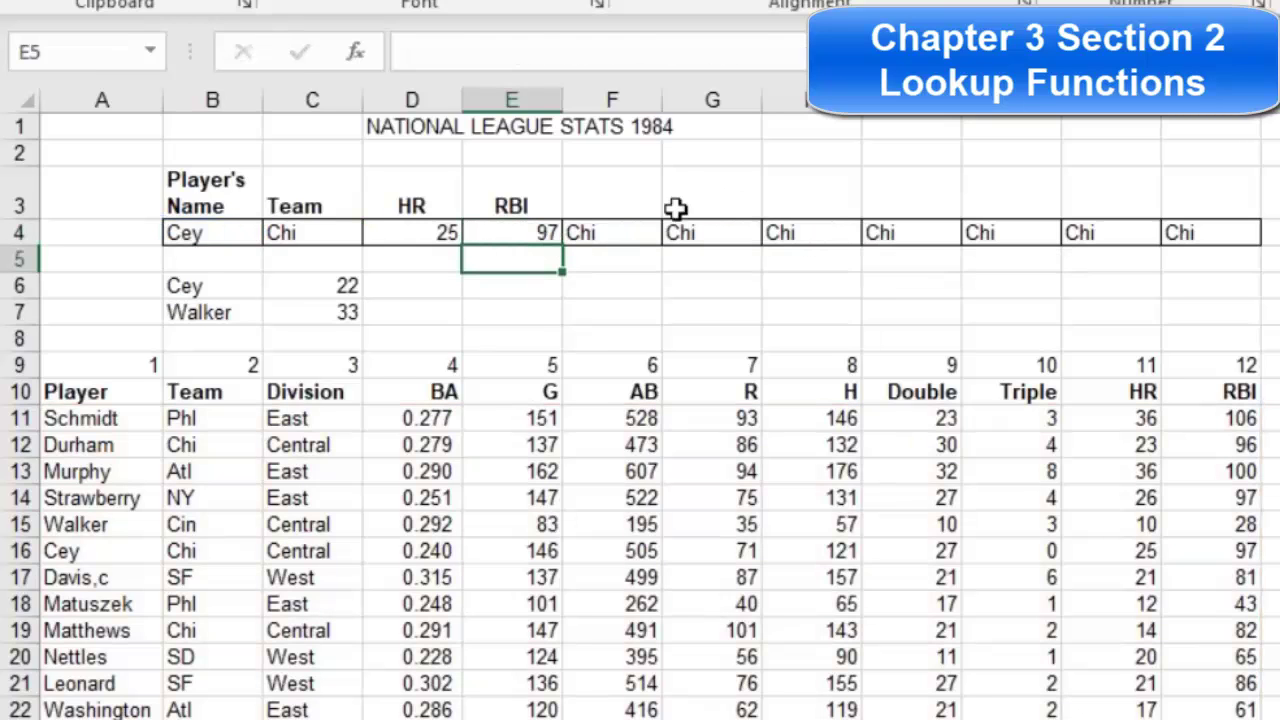
left_click(625, 233)
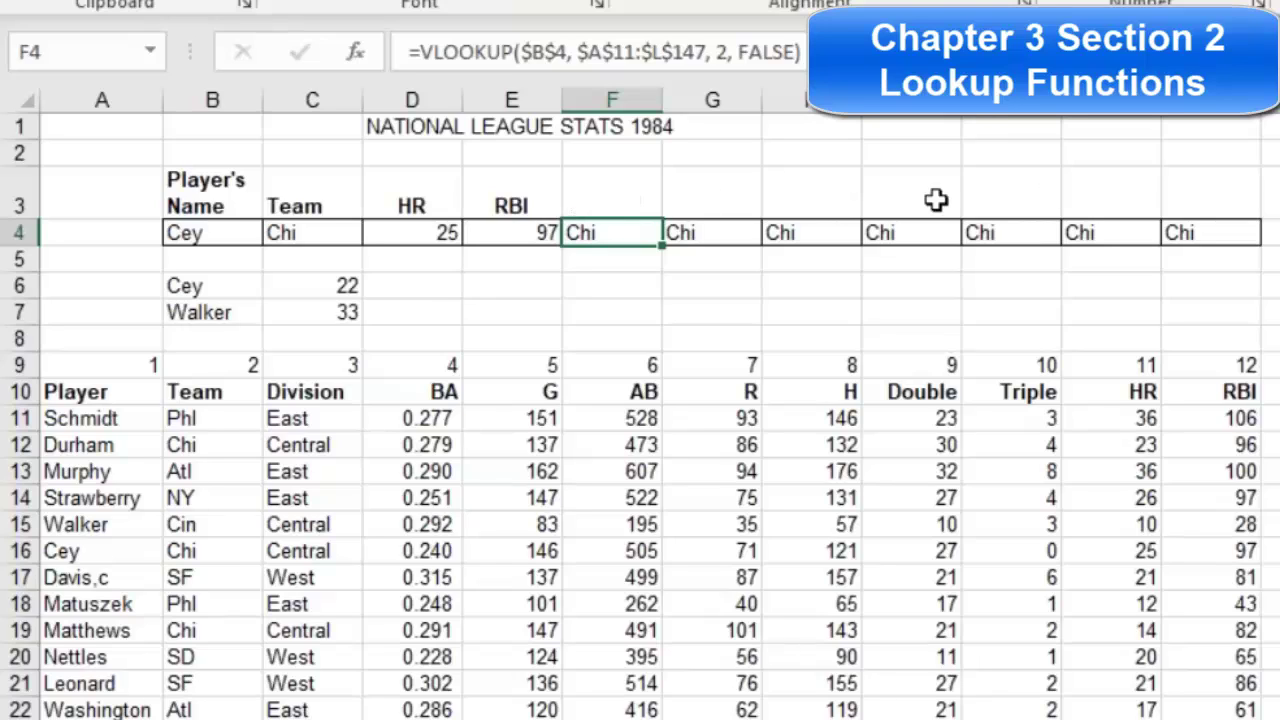
Enter Murphy as the player's name in B4 to look up that player's statistics.
left_click(203, 236)
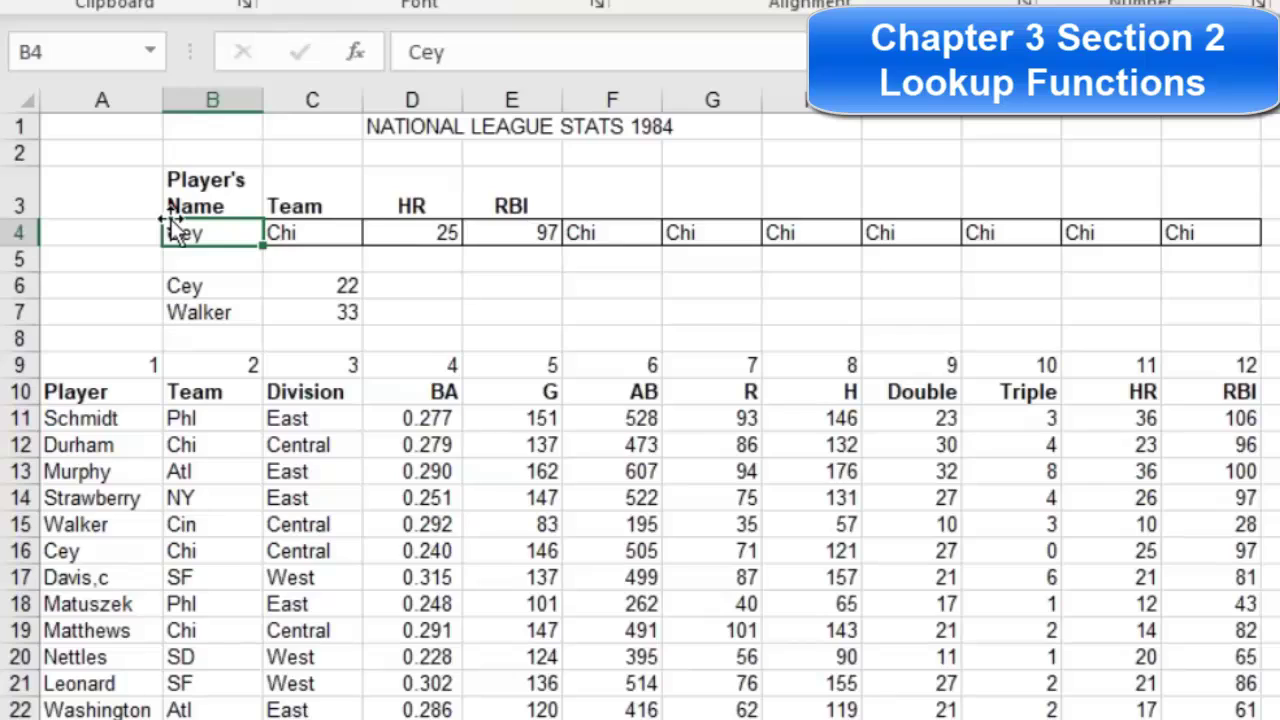
type("Mur")
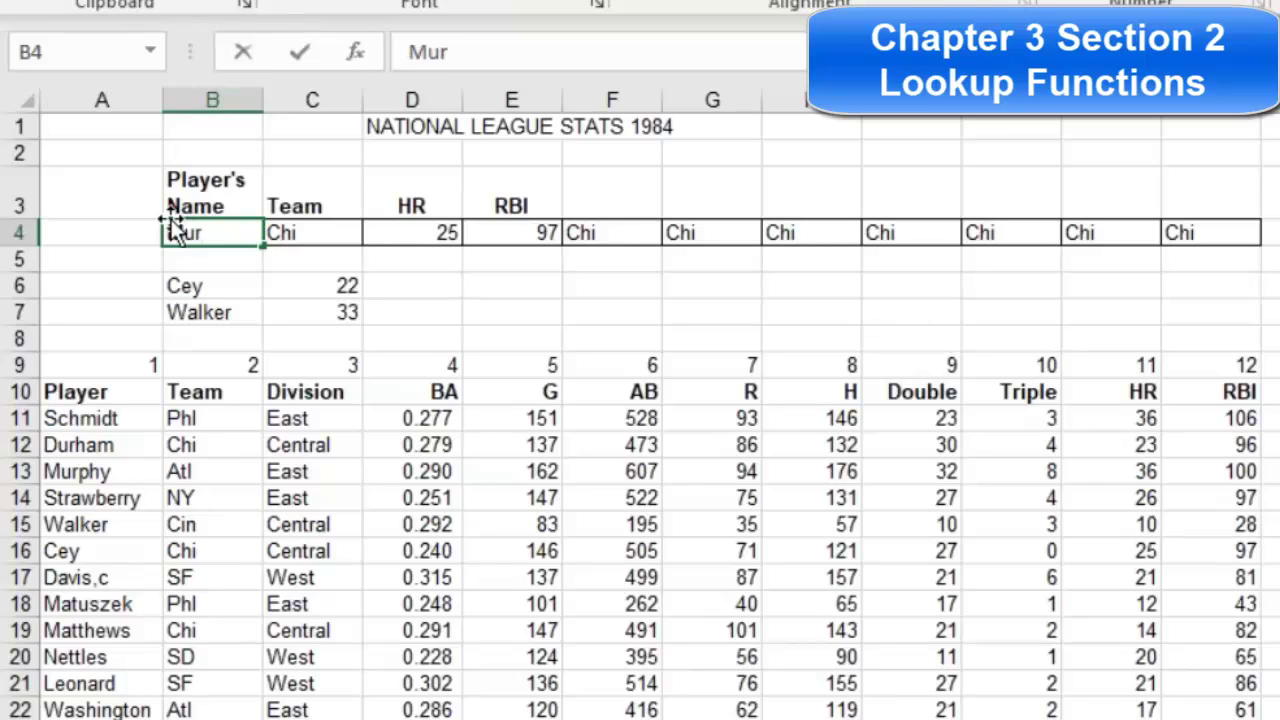
type("phy")
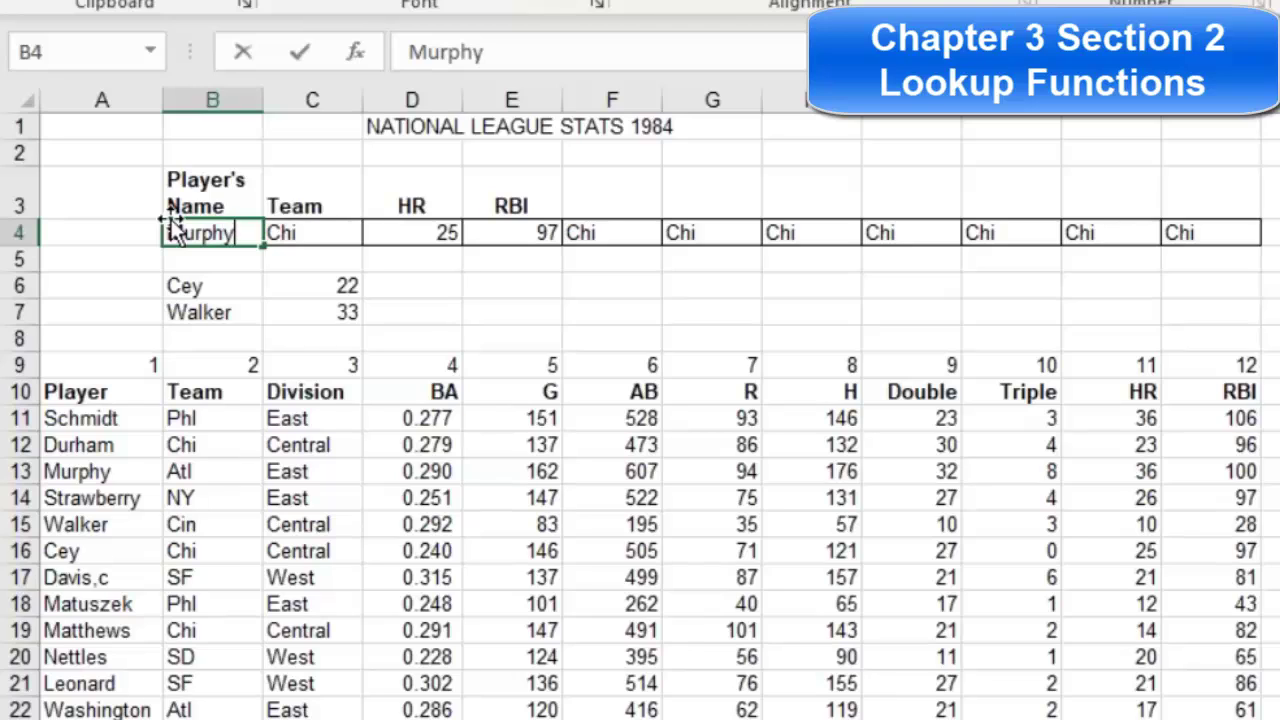
key("Return")
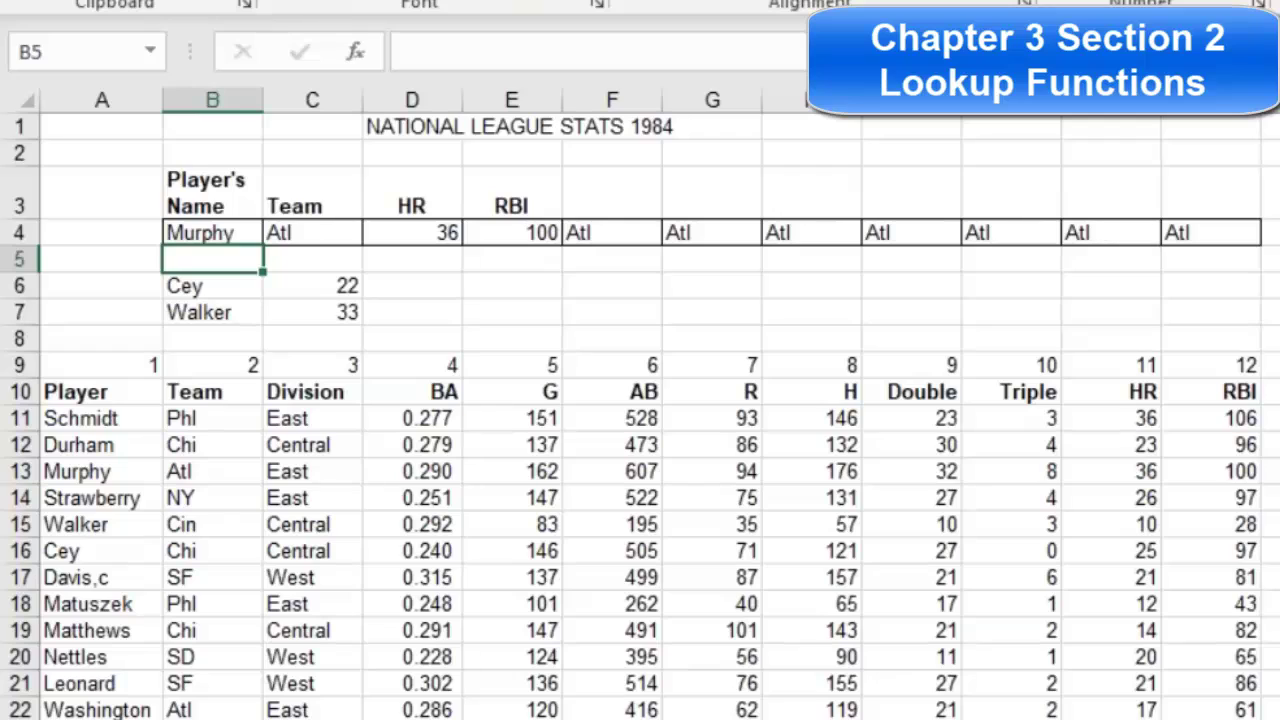
Enter Leonard as the player's name in B4 to look up that player's statistics.
left_click(232, 233)
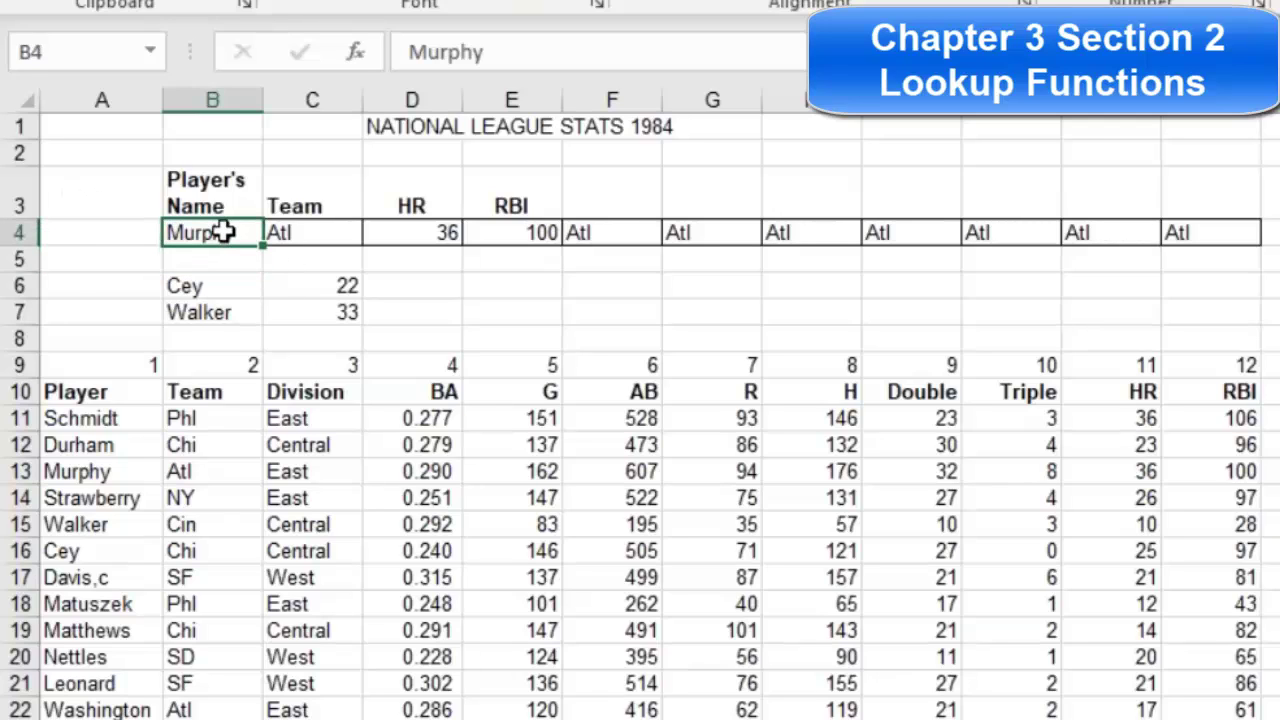
type("Leon")
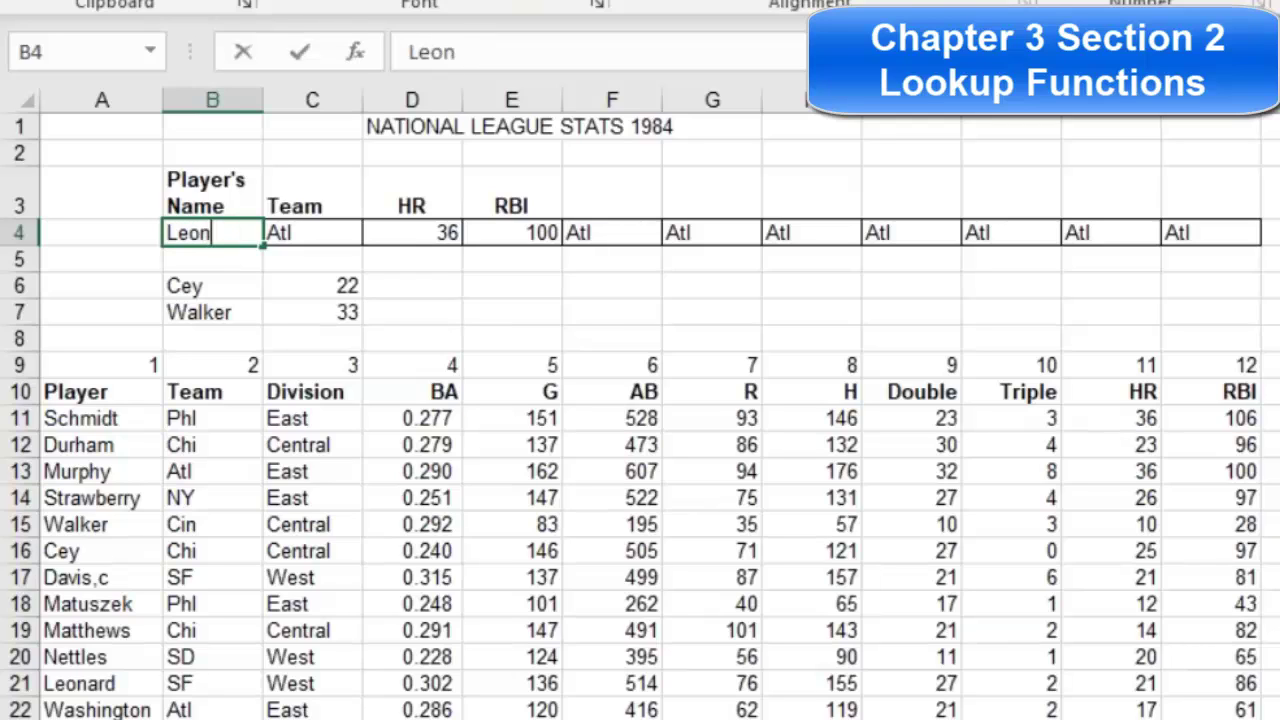
type("ard")
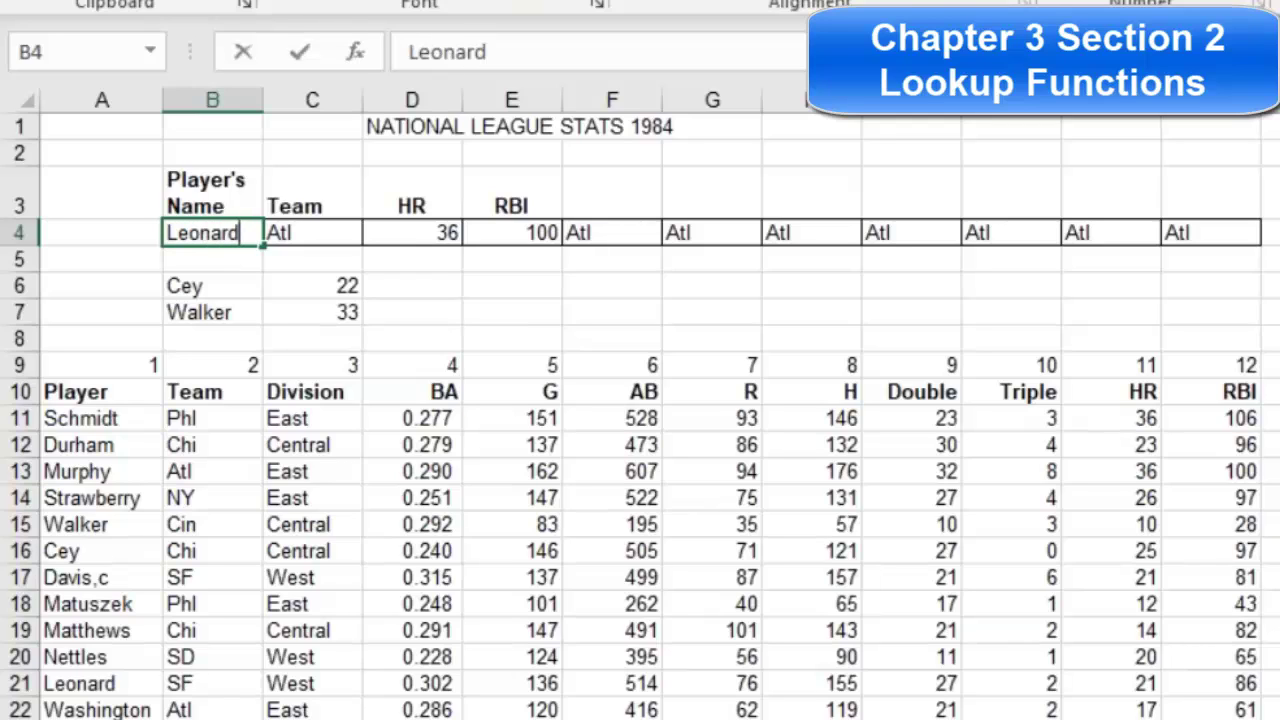
key("Return")
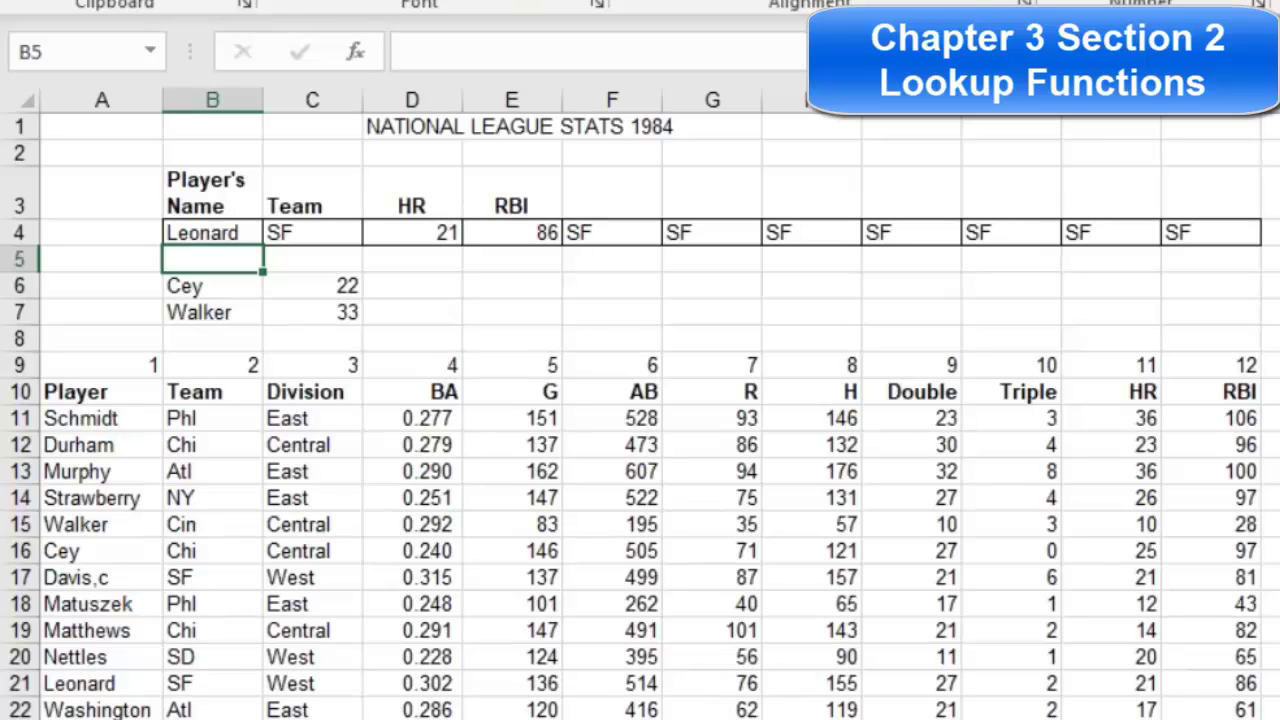
left_click(218, 238)
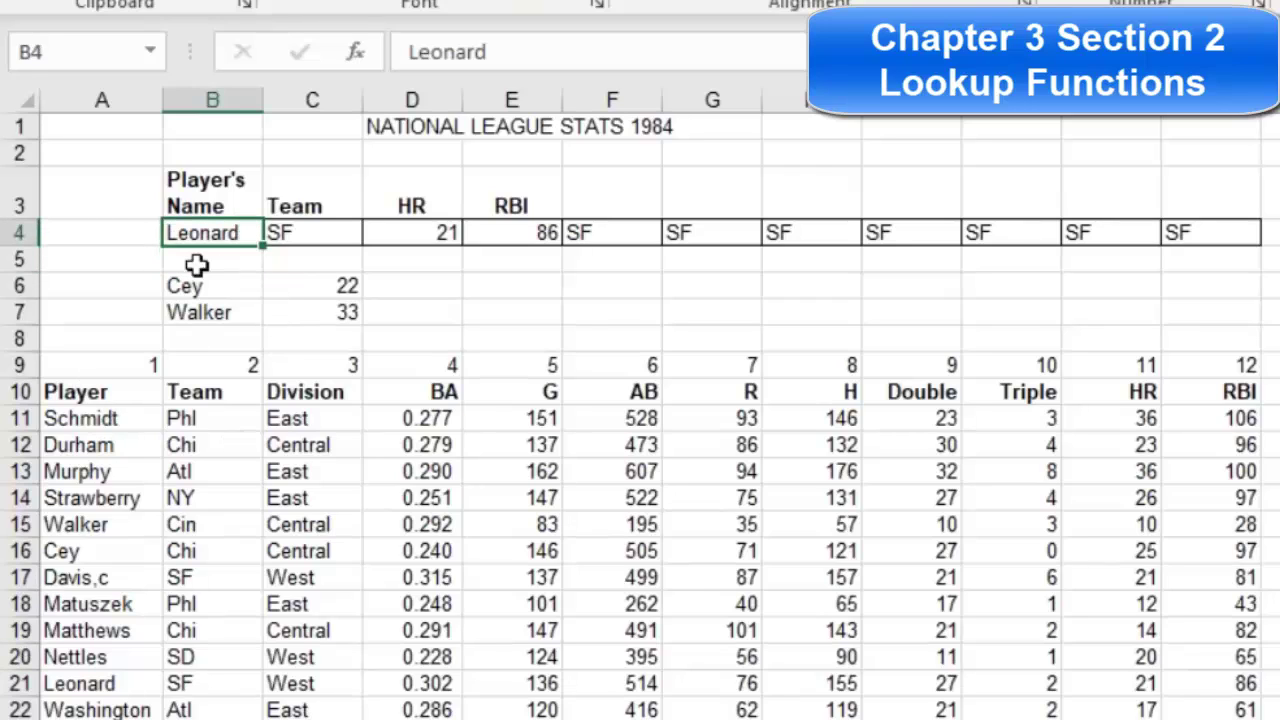
left_click(226, 216)
left_click(227, 230)
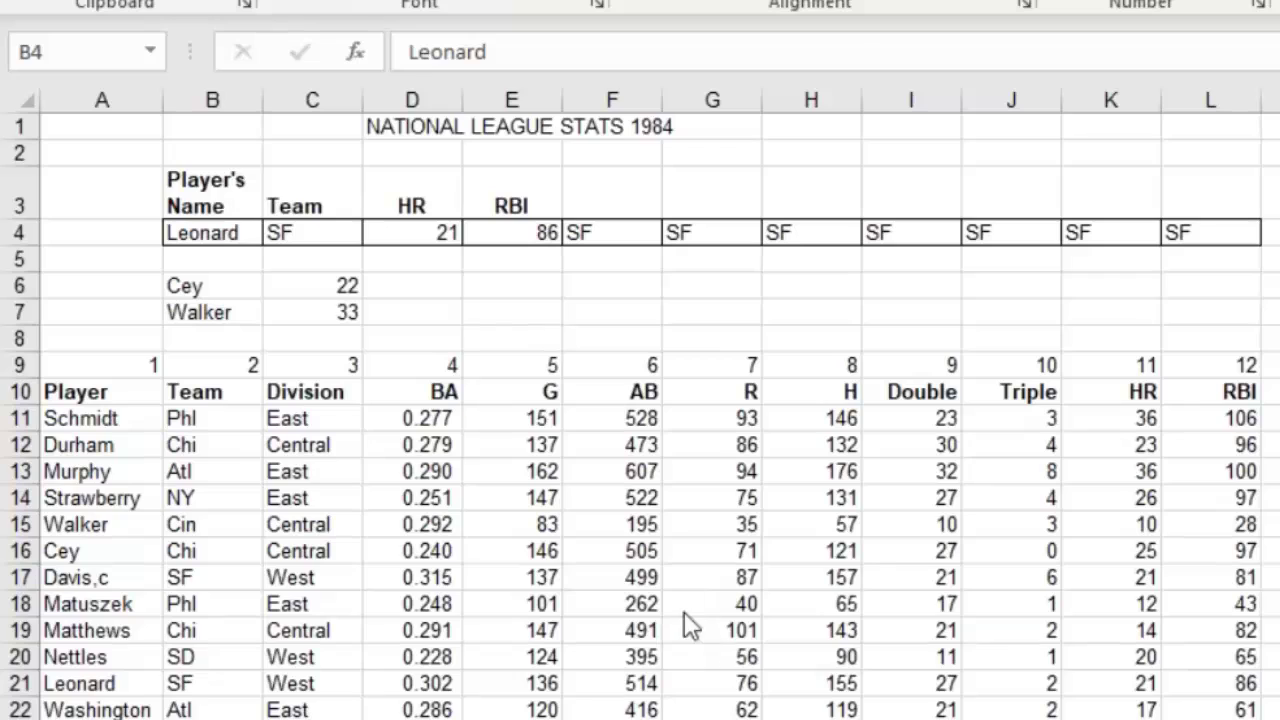
left_click(667, 577)
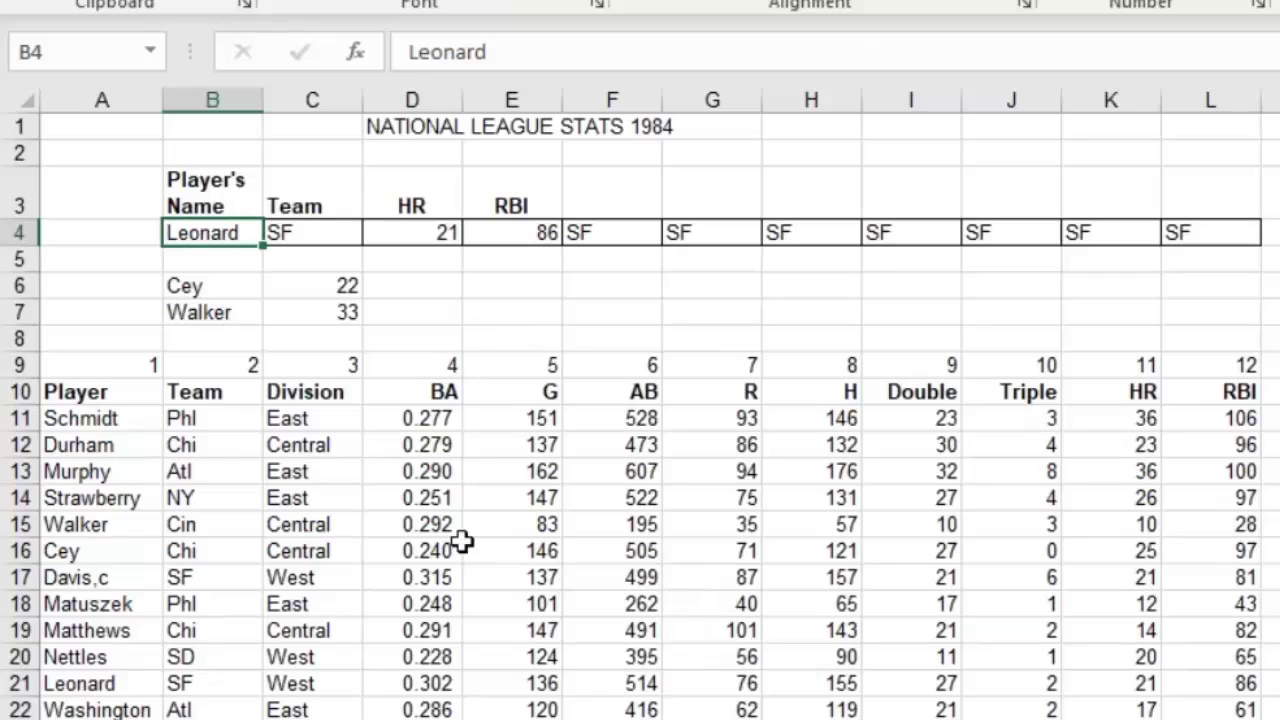
left_click(310, 238)
left_click(340, 312)
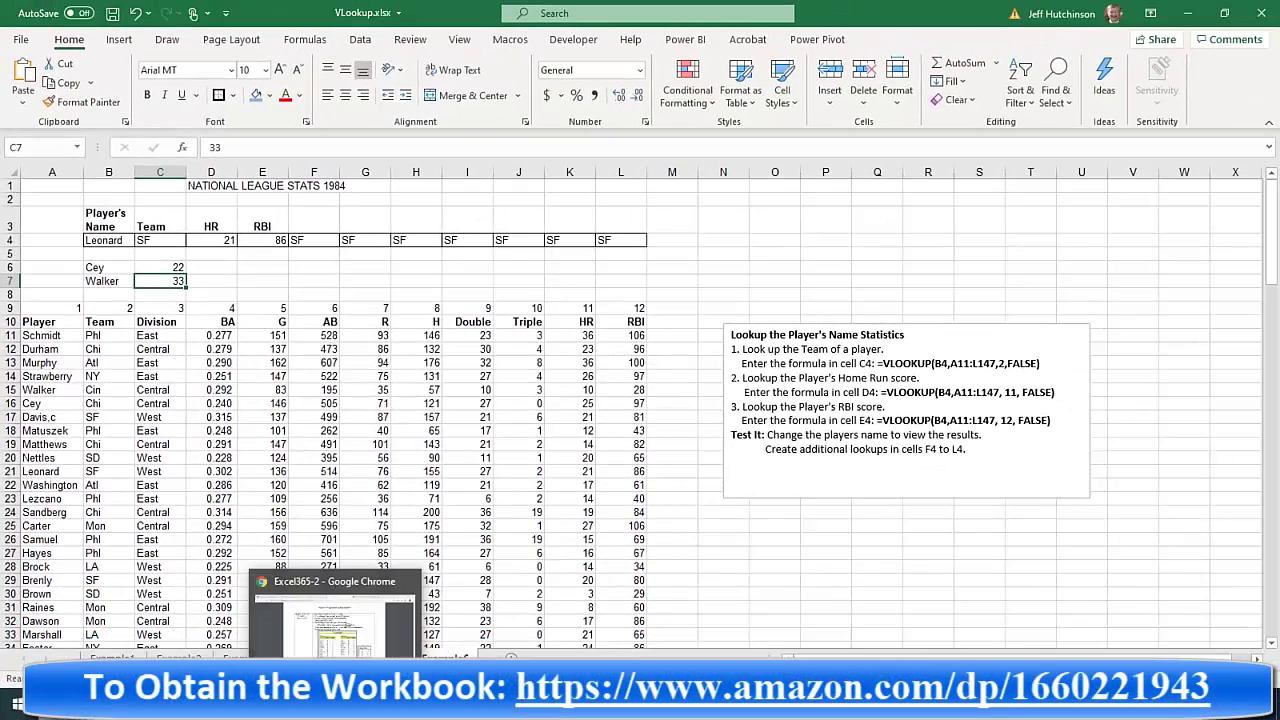
Switch to the Excel365-2 workbook PDF in Chrome and find Section 3: Database Functions.
left_click(356, 705)
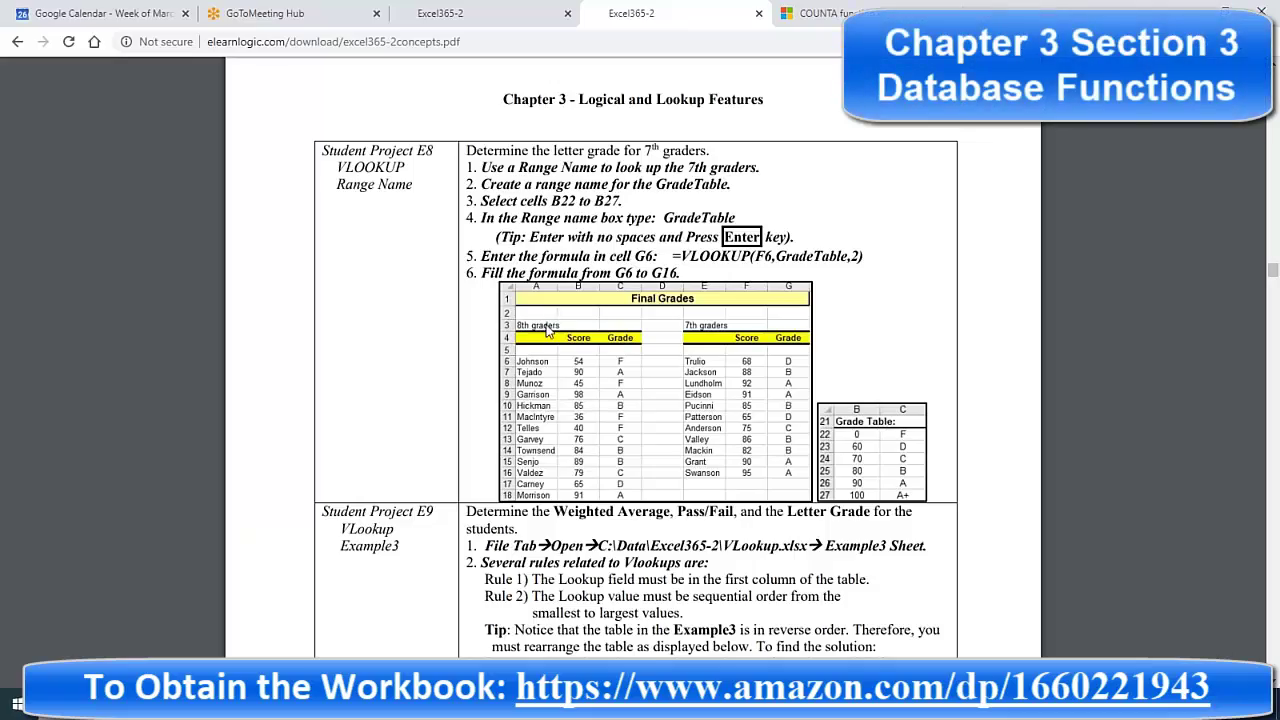
scroll(546, 339, "down", 2)
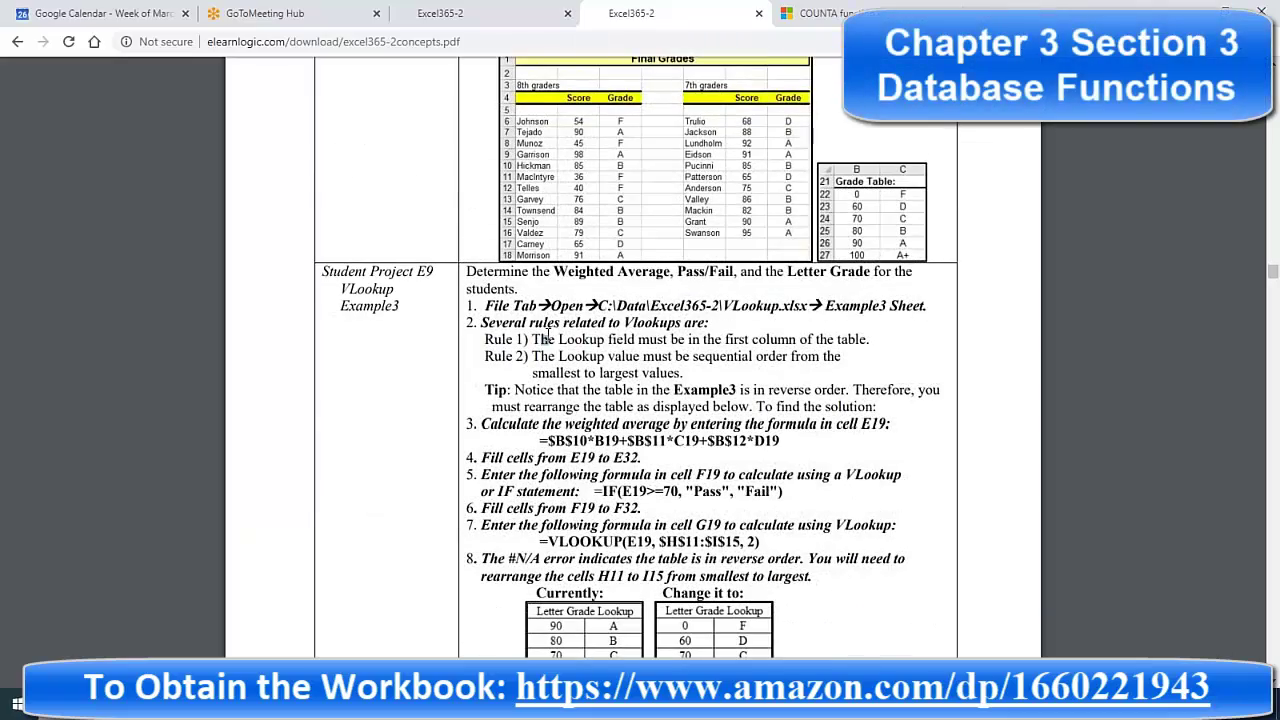
scroll(546, 330, "down", 15)
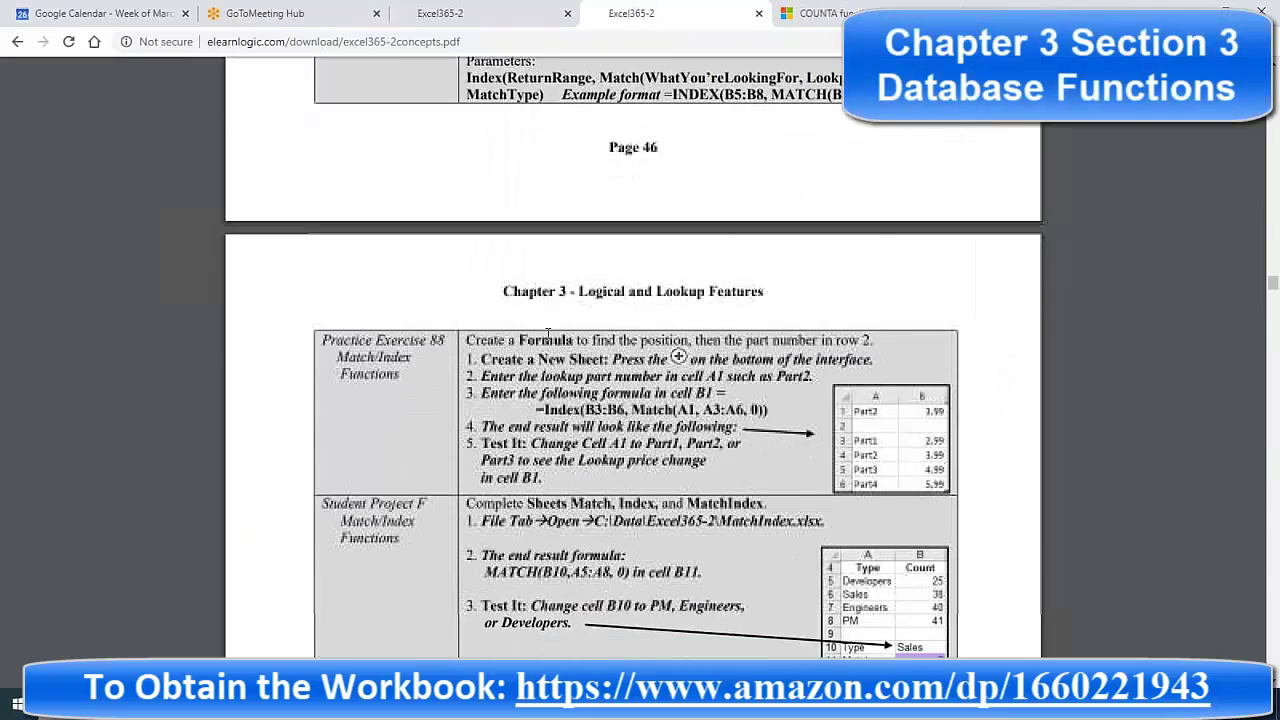
scroll(546, 334, "down", 20)
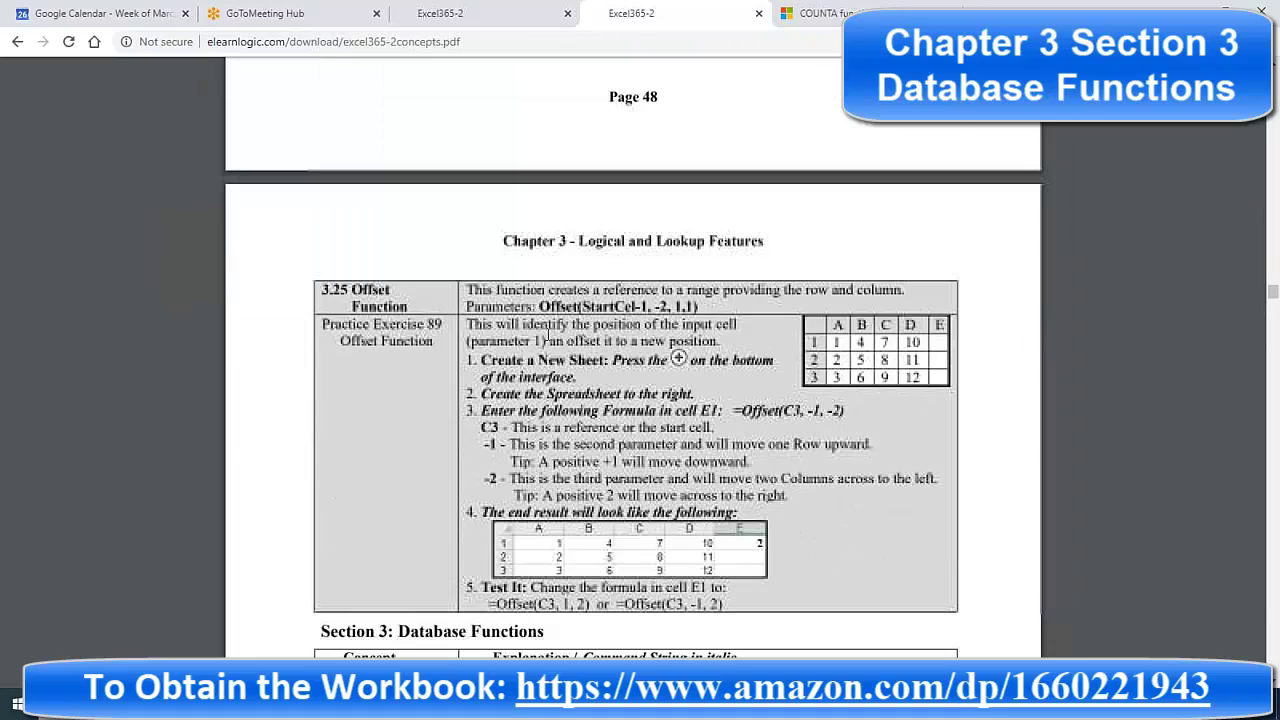
scroll(546, 334, "down", 5)
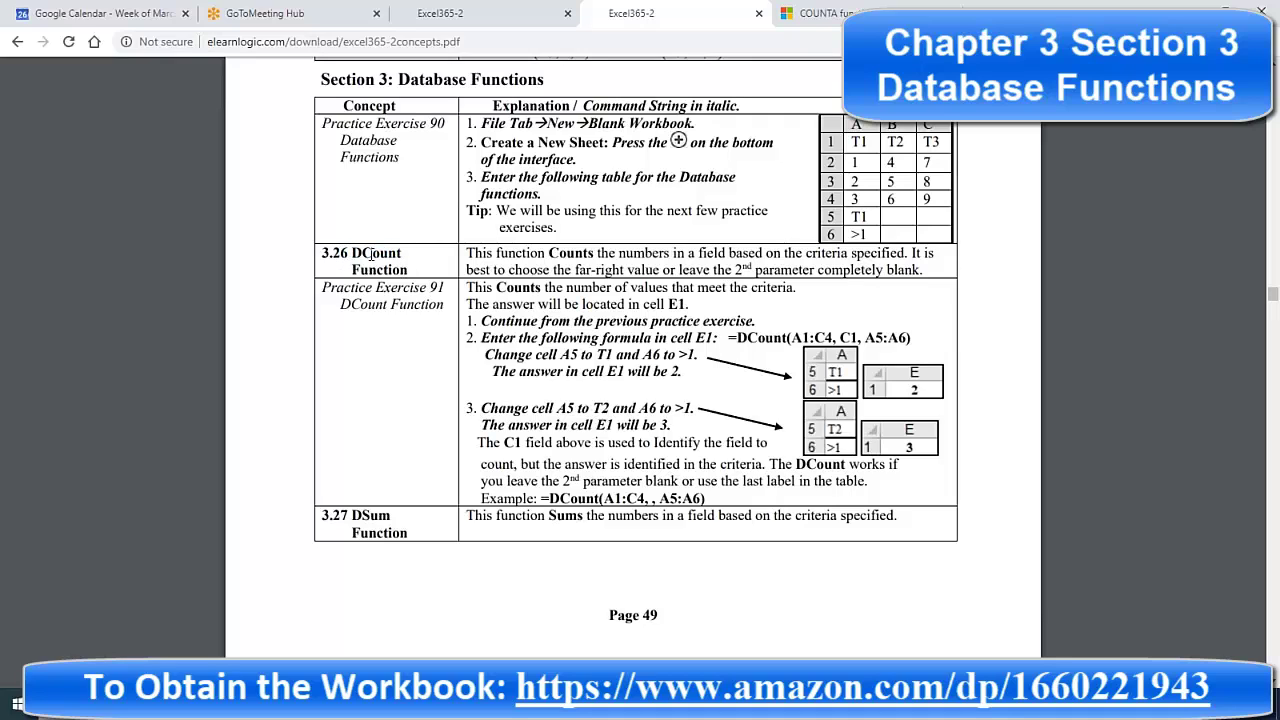
Read through the DCount, DSum and DAverage practice exercises and return to the Database Functions section heading.
left_click_drag(352, 510, 410, 533)
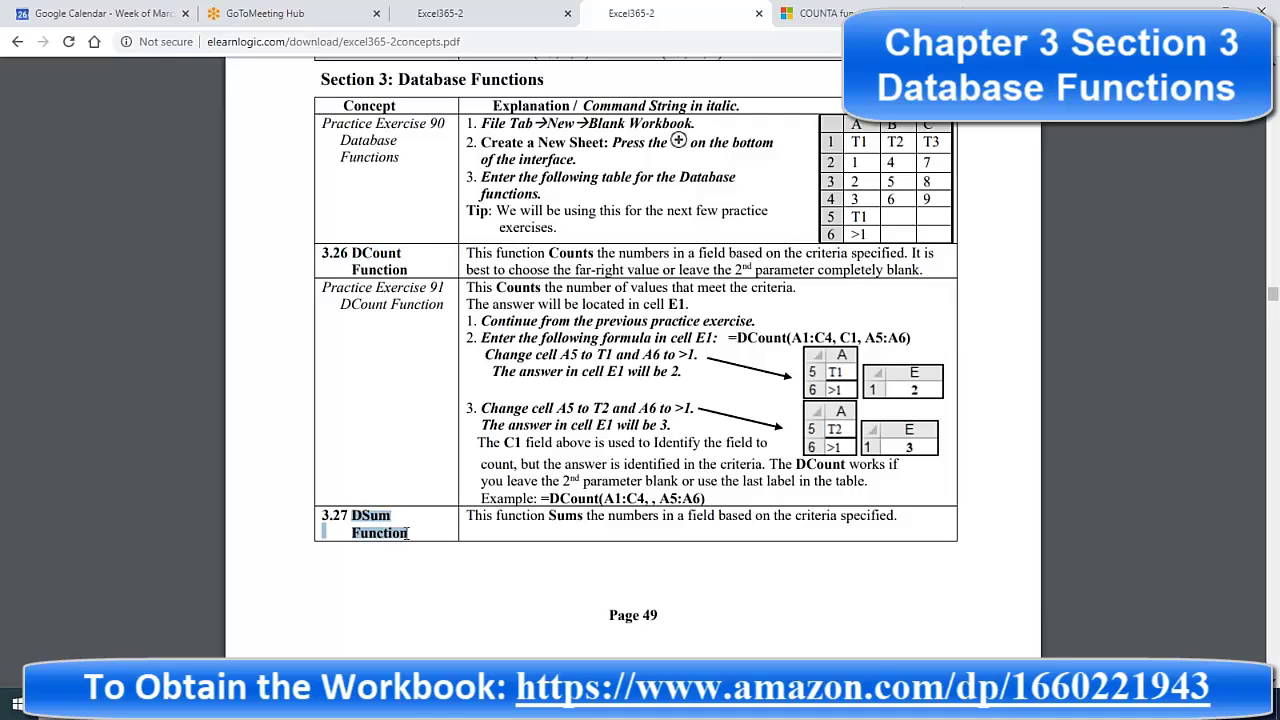
scroll(414, 354, "down", 1)
scroll(421, 338, "down", 8)
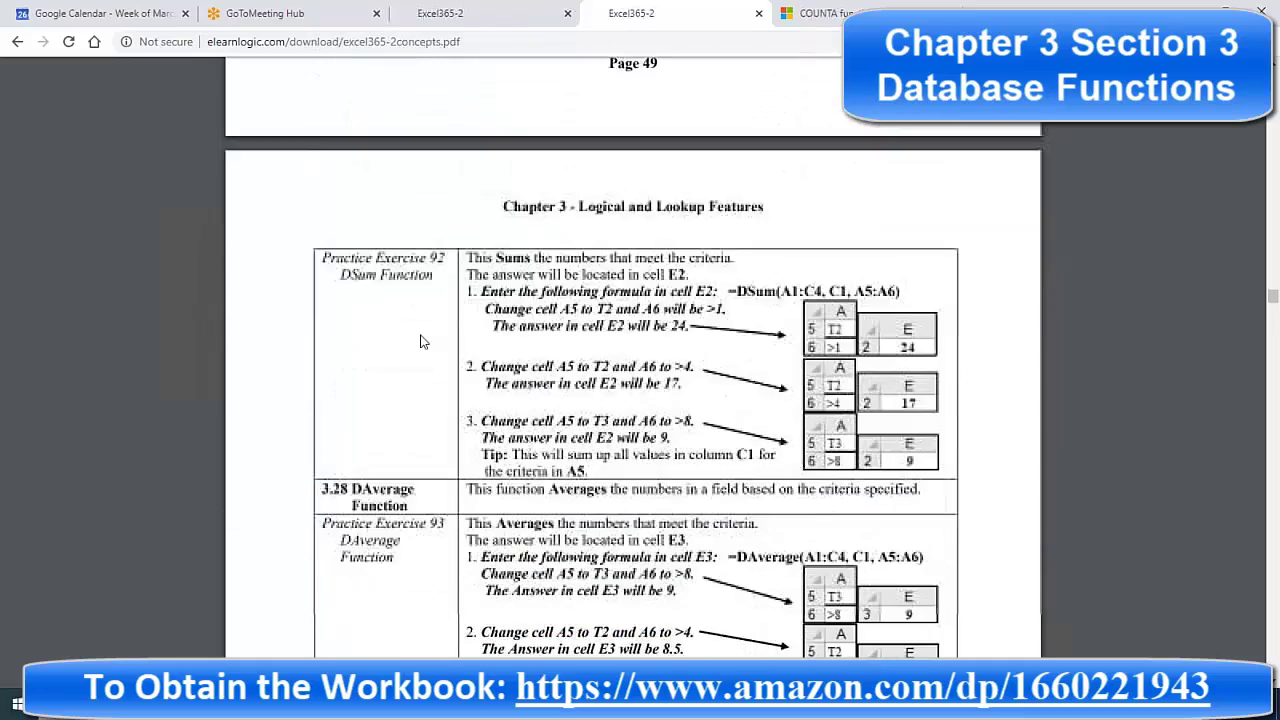
scroll(421, 341, "up", 4)
scroll(421, 336, "up", 6)
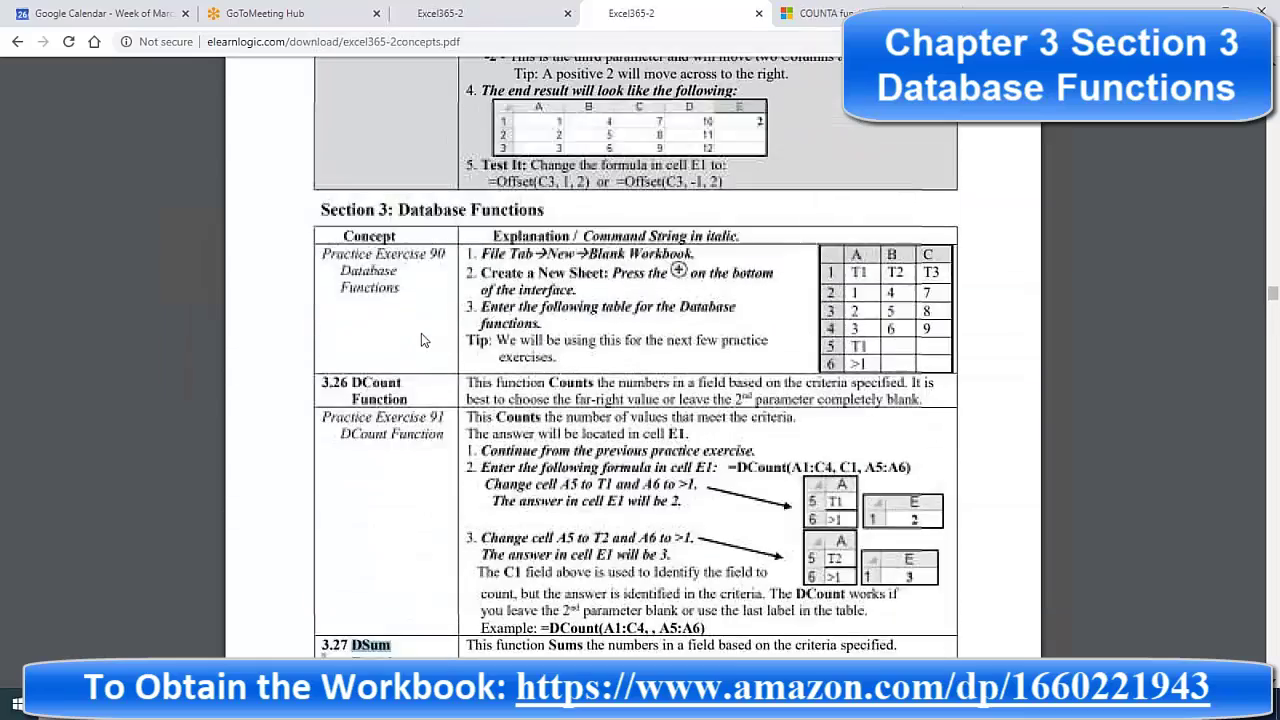
left_click_drag(398, 319, 466, 319)
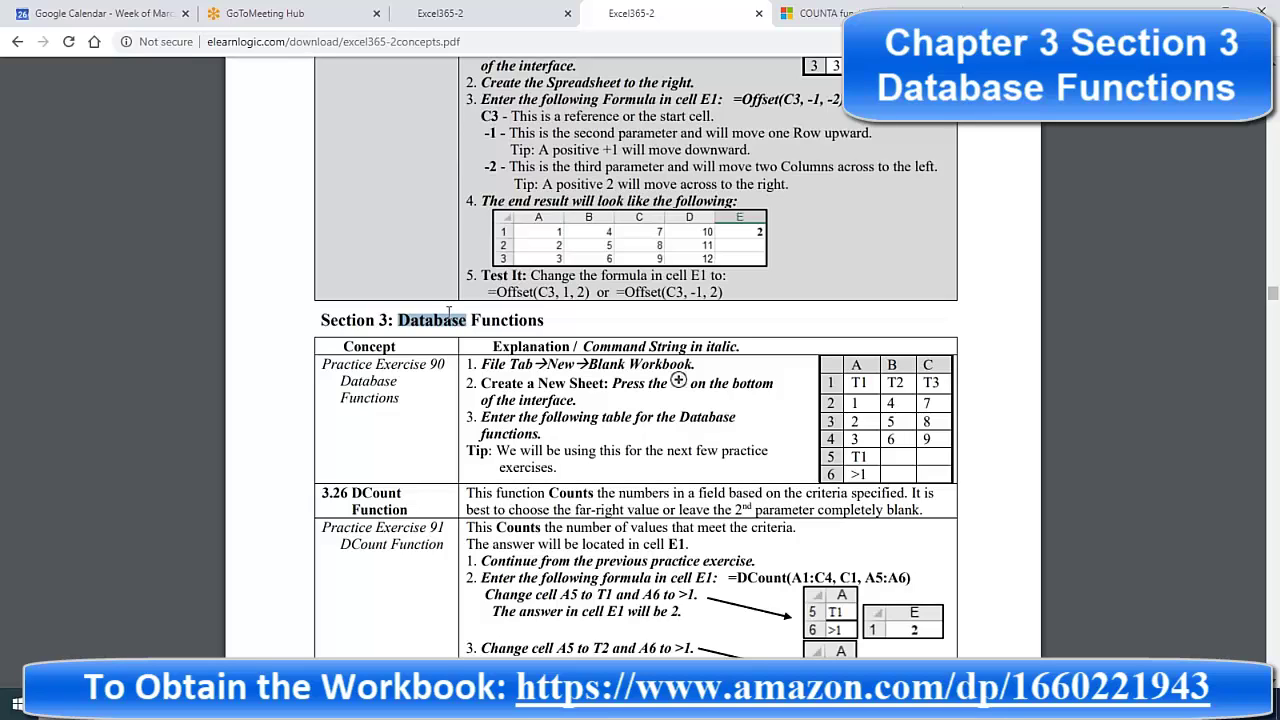
left_click(399, 320)
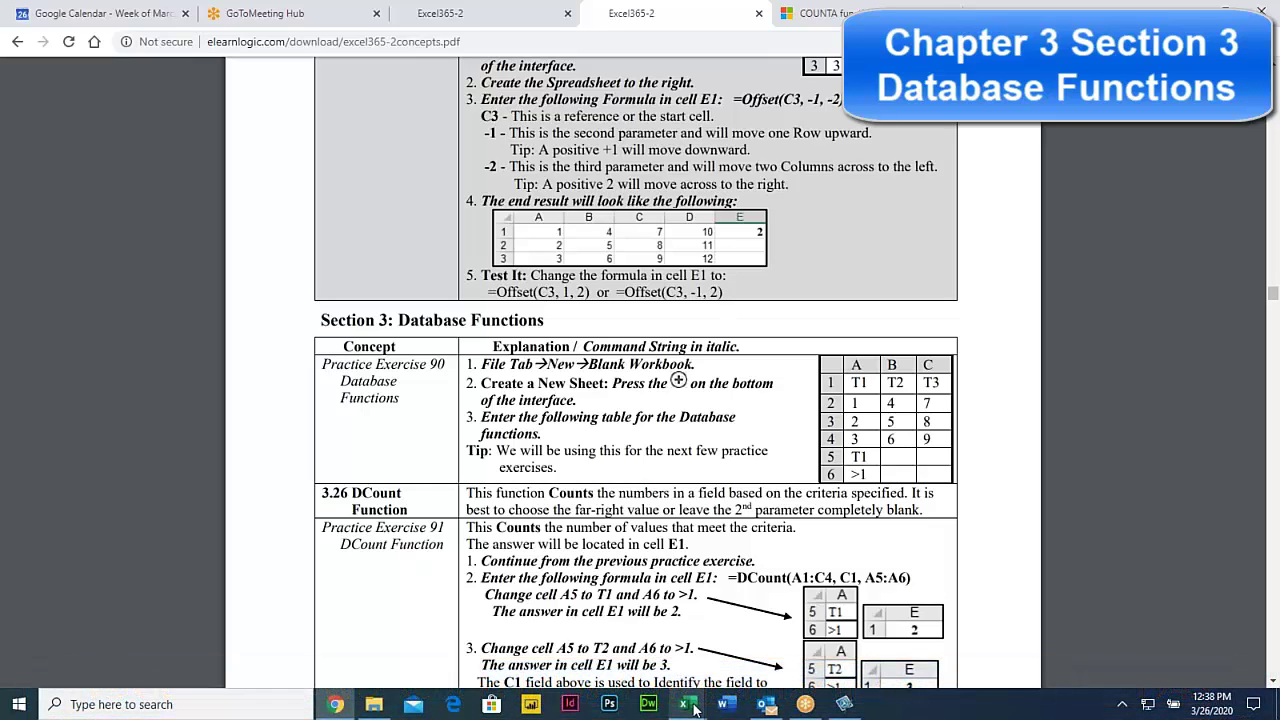
Switch to Excel and open Database.xlsx from the Excel365-2 folder.
mouse_move(693, 707)
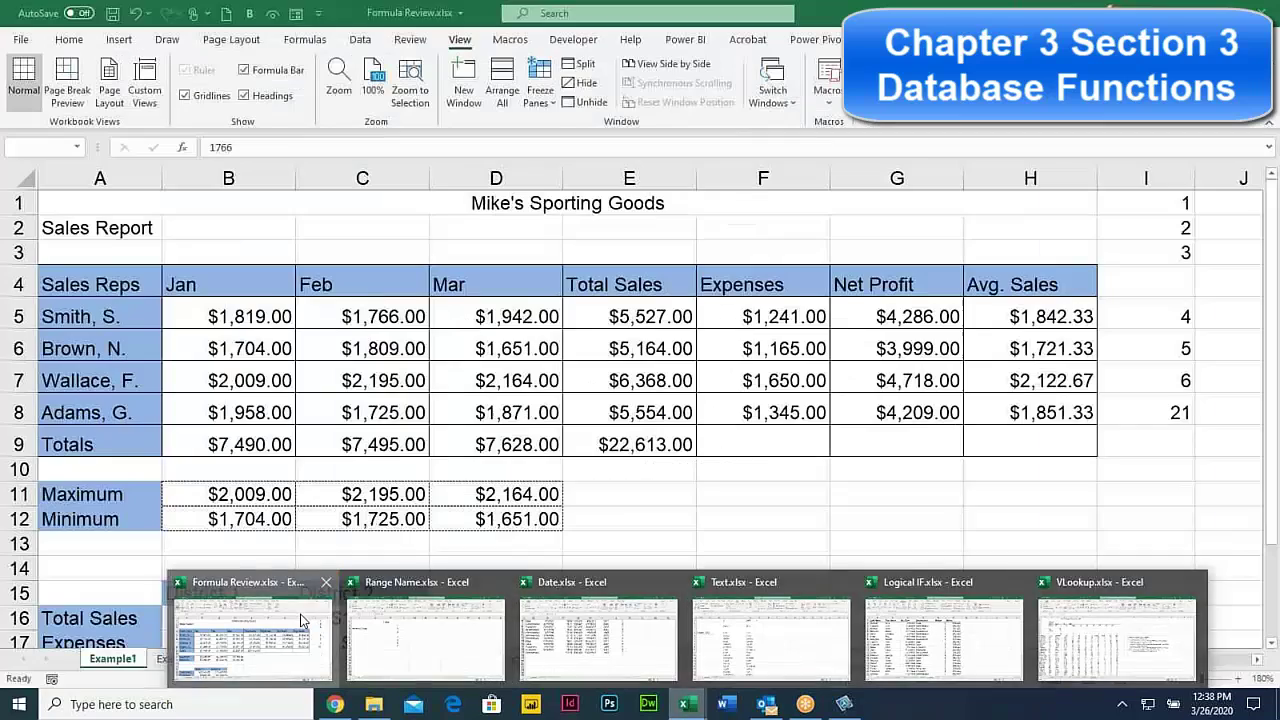
left_click(302, 620)
left_click(22, 39)
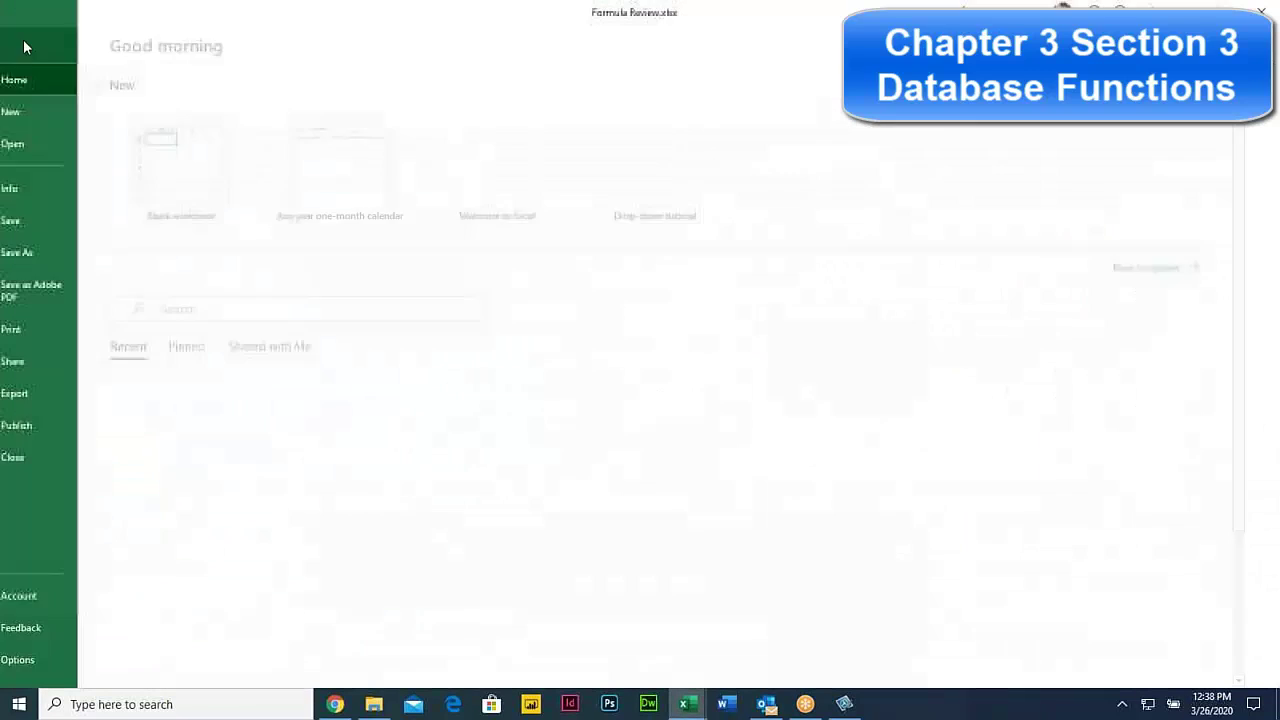
left_click(56, 145)
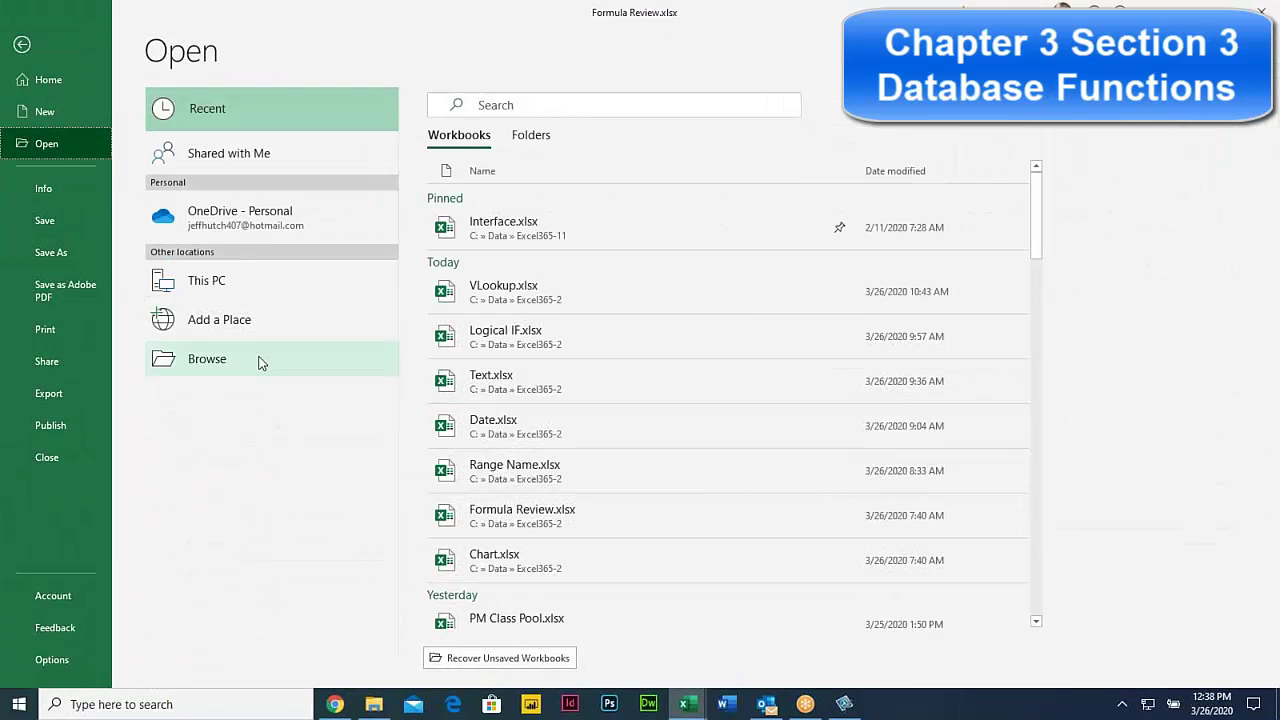
left_click(298, 350)
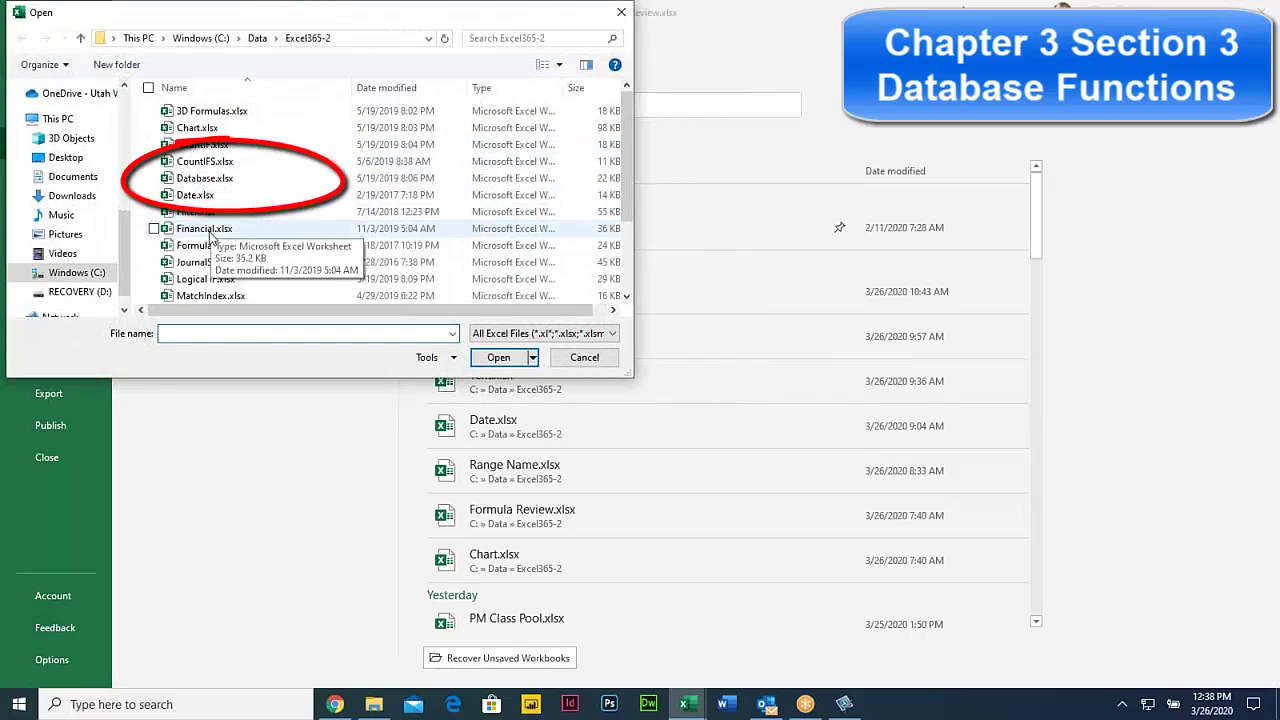
double_click(205, 178)
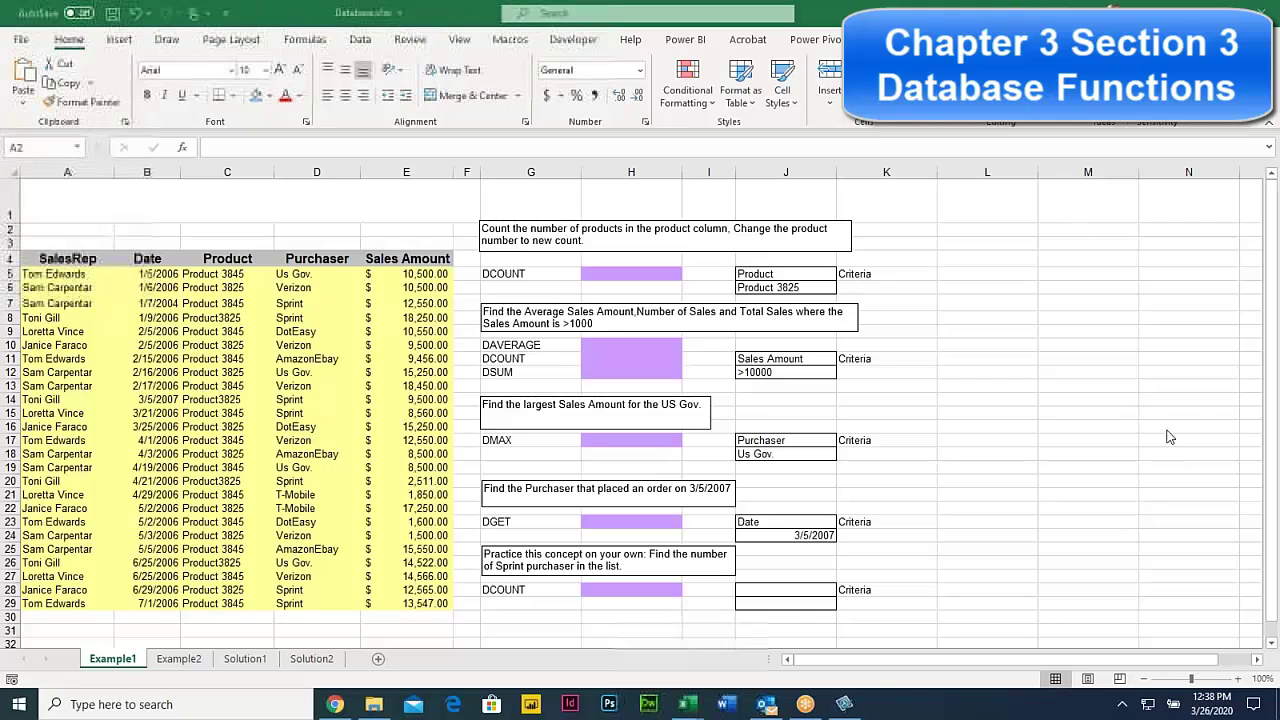
Examine the first DCOUNT exercise on Example1 at 140% zoom, including result cell H5 and the Product criteria in J5:J6.
left_click(1238, 680)
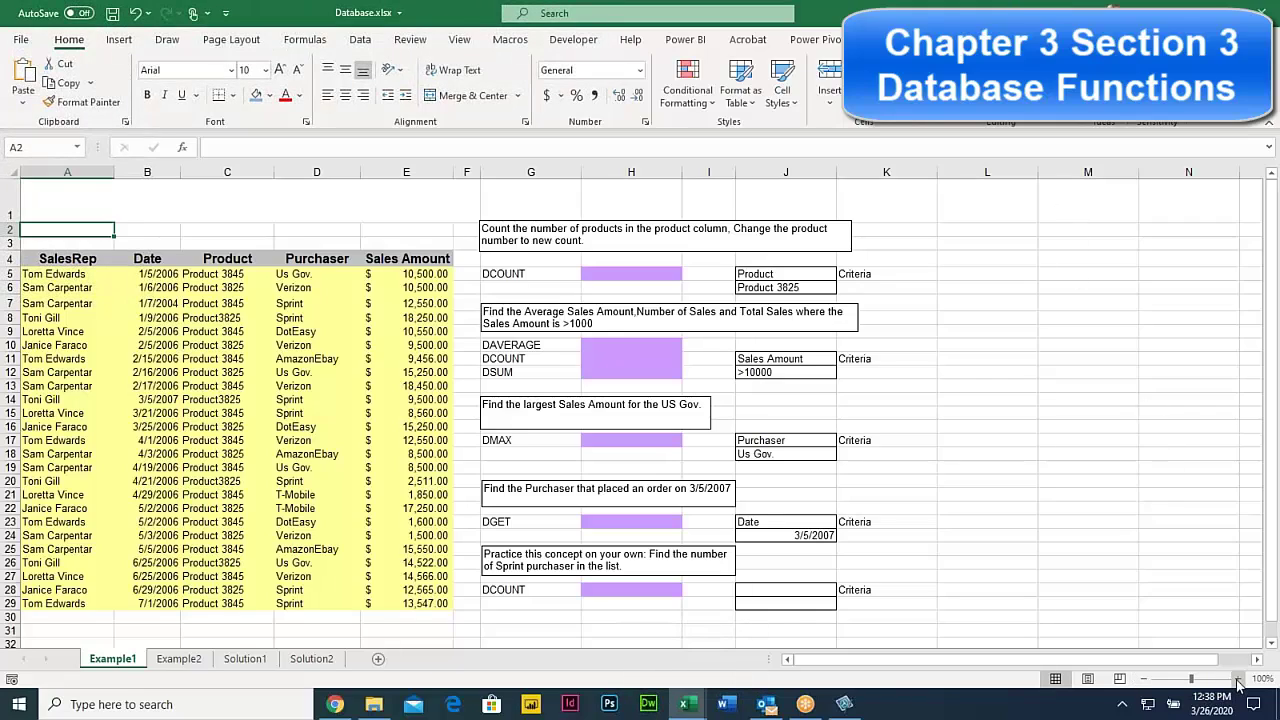
left_click(1238, 680)
left_click(1238, 680)
left_click(1238, 680)
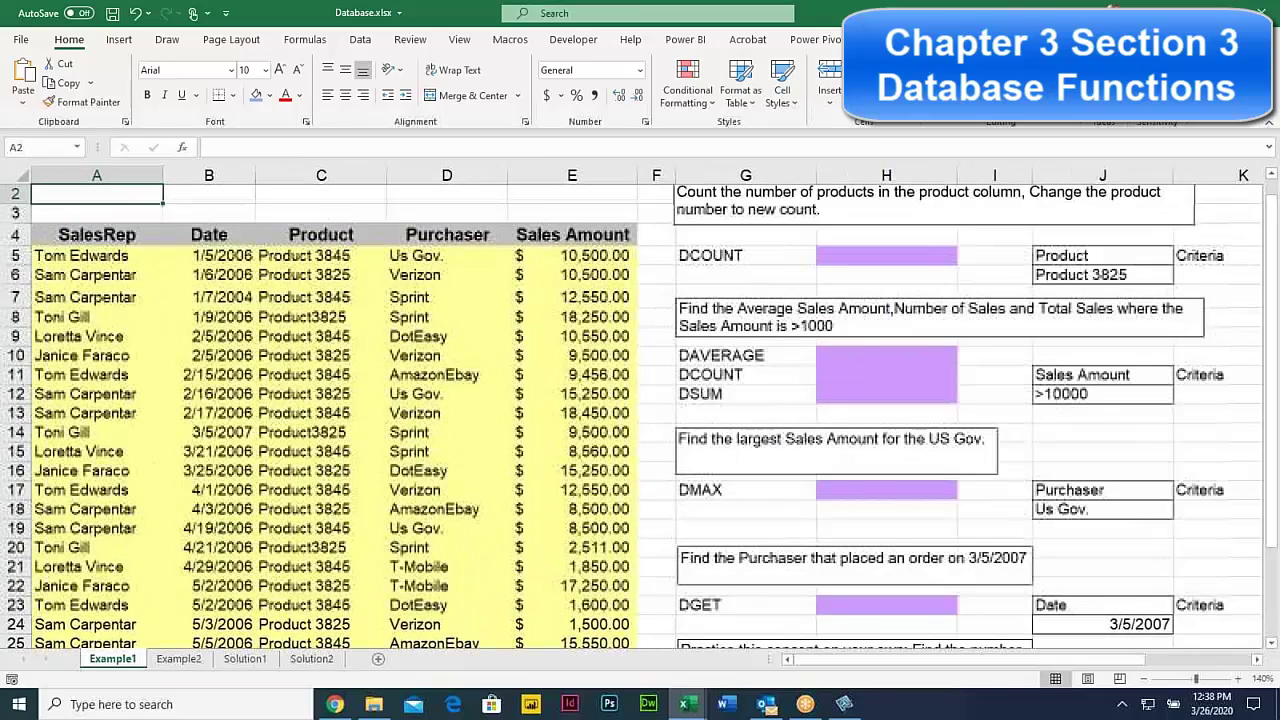
scroll(878, 430, "up", 1)
left_click(885, 314)
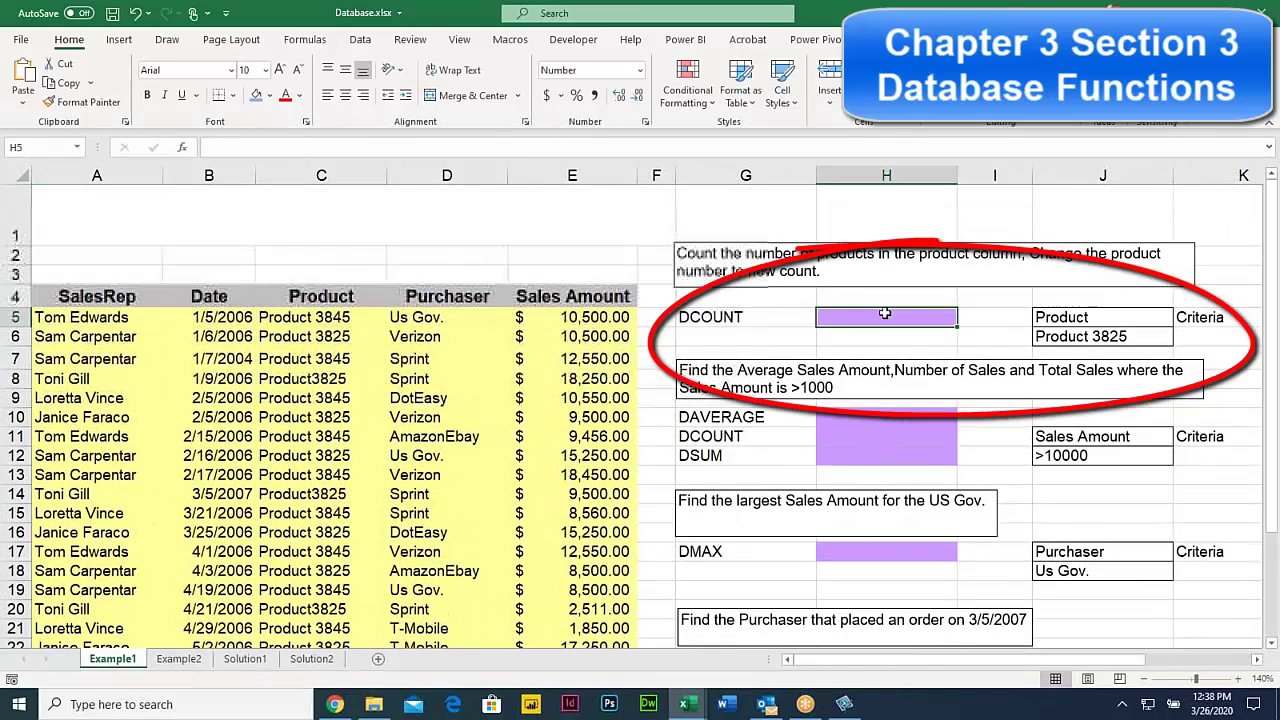
left_click_drag(1041, 317, 1040, 337)
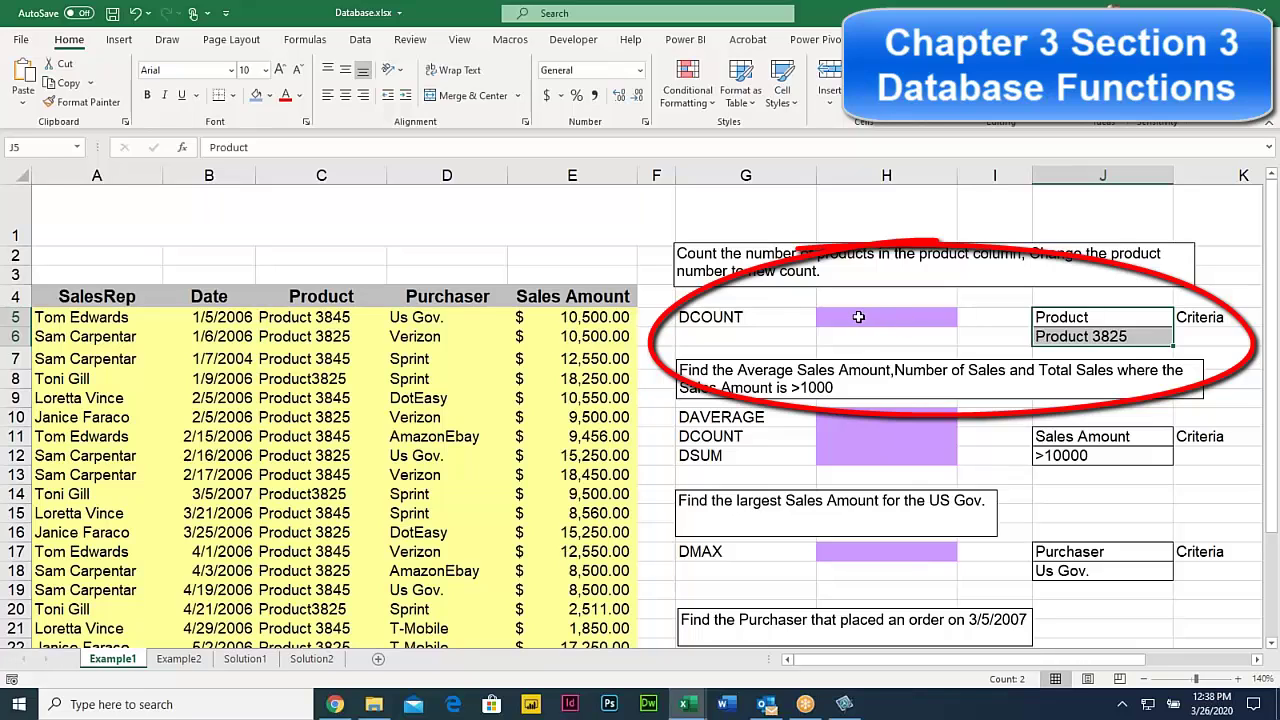
left_click(858, 317)
left_click(748, 318)
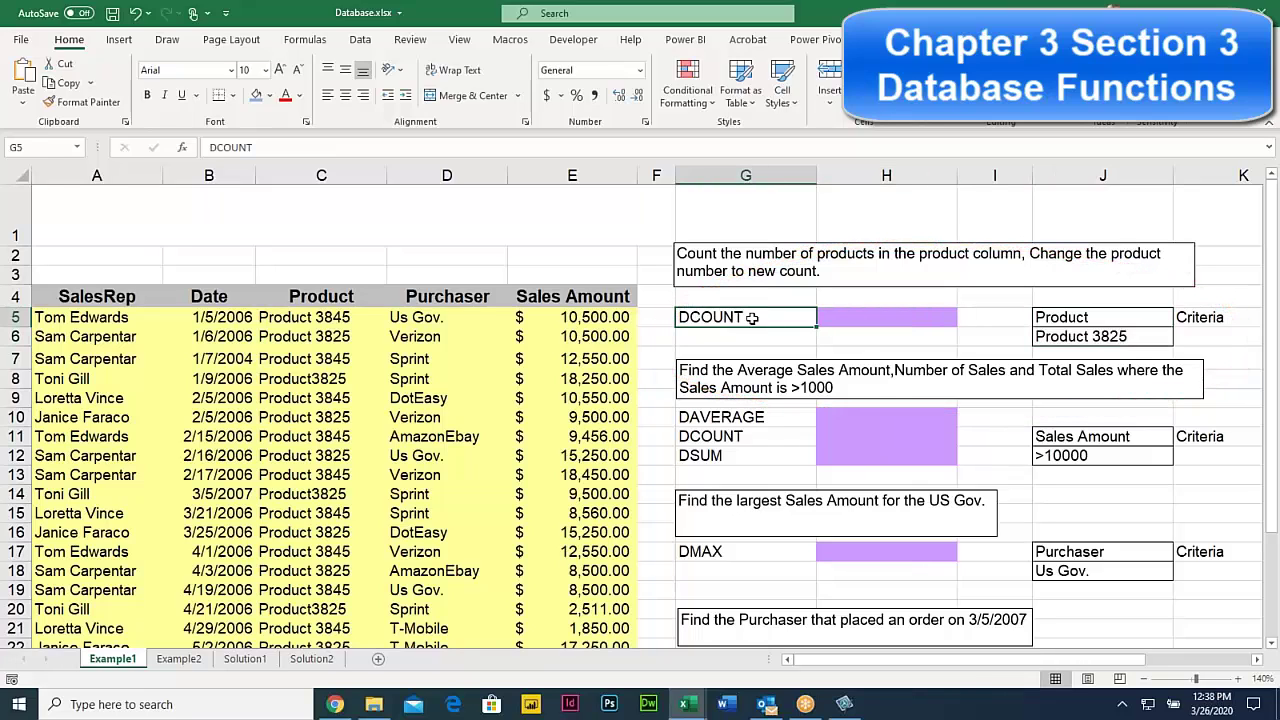
Enter a DCOUNT formula in H5 using database A4:E29, field E4 and criteria J5:J6.
left_click(850, 318)
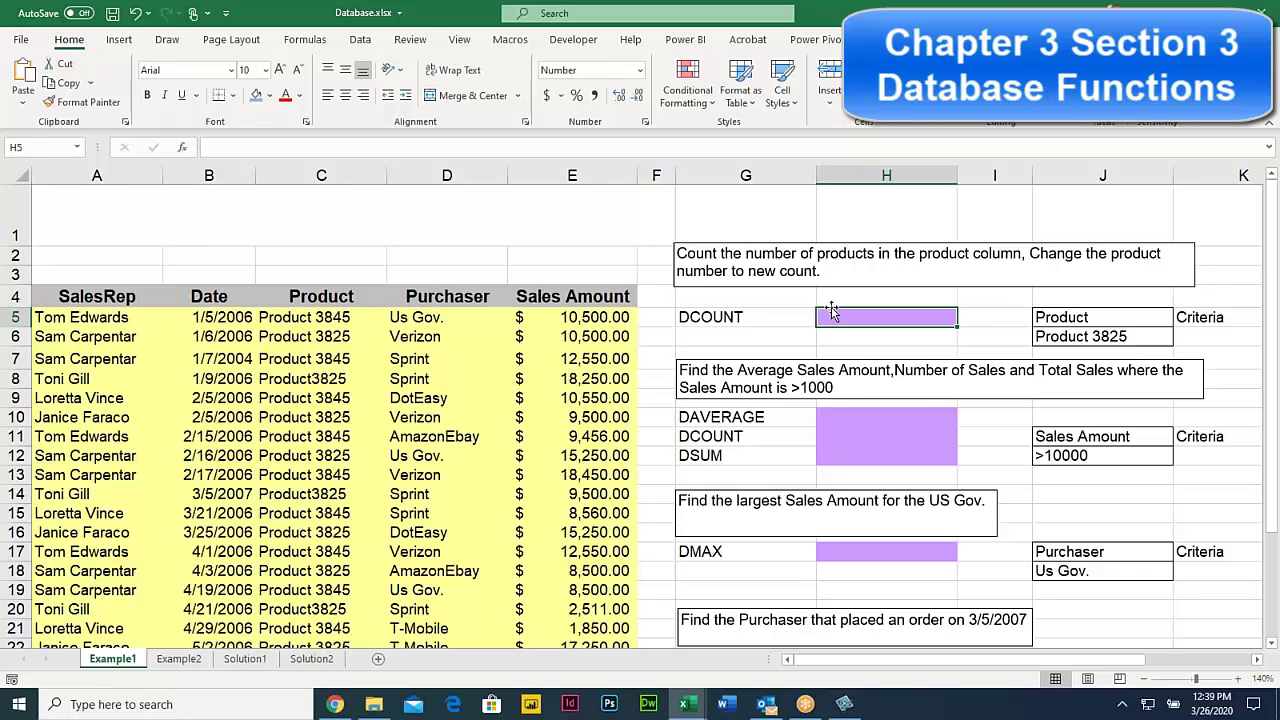
type("=")
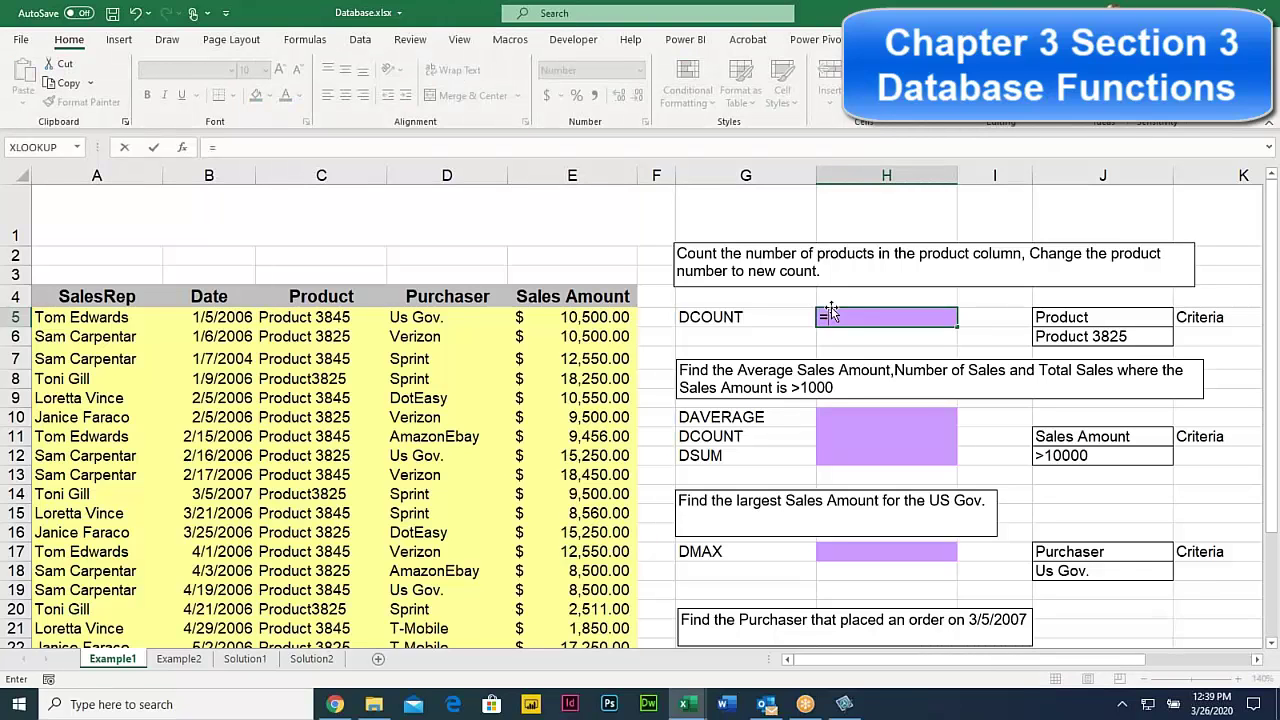
type("DCO")
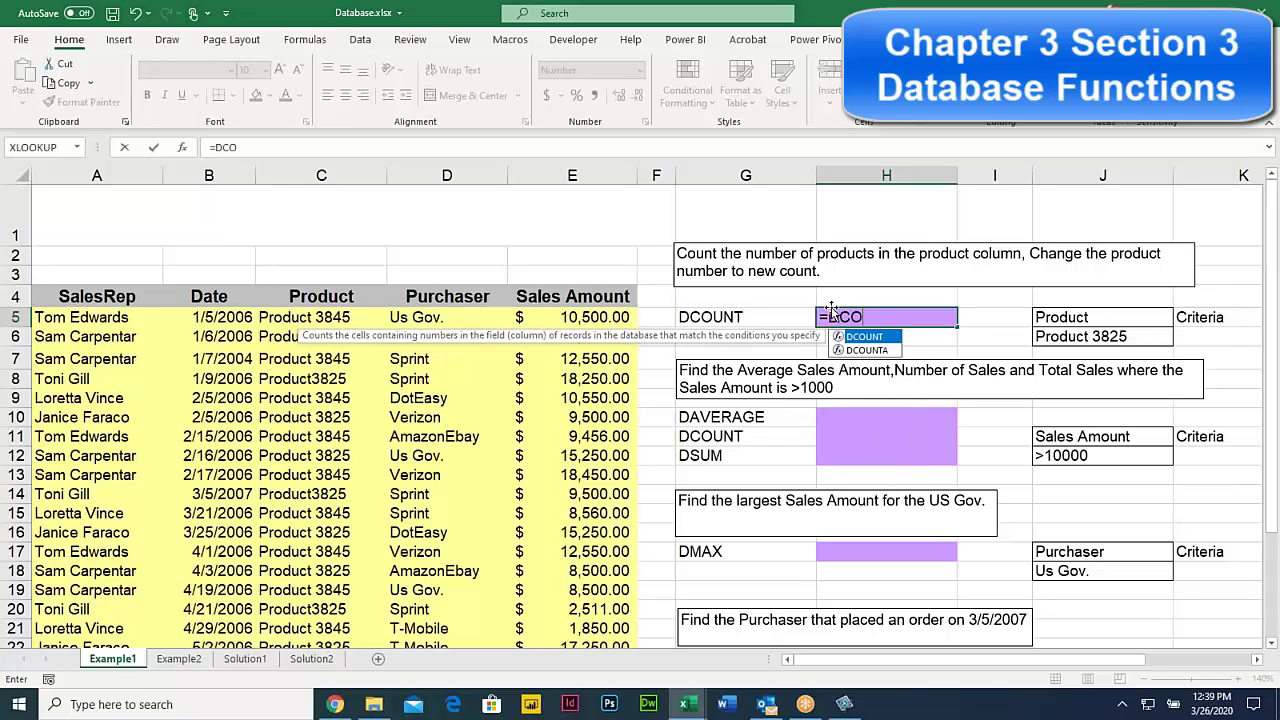
type("UNT(")
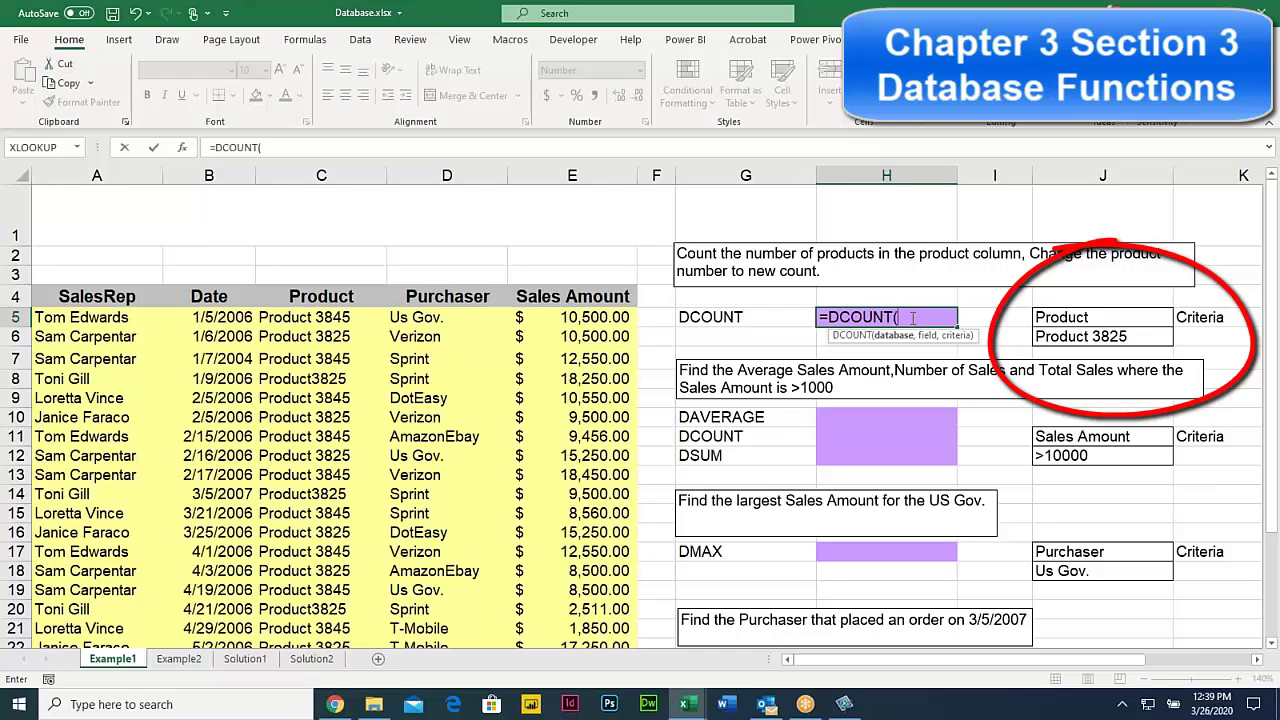
left_click(60, 296)
left_click_drag(60, 296, 528, 596)
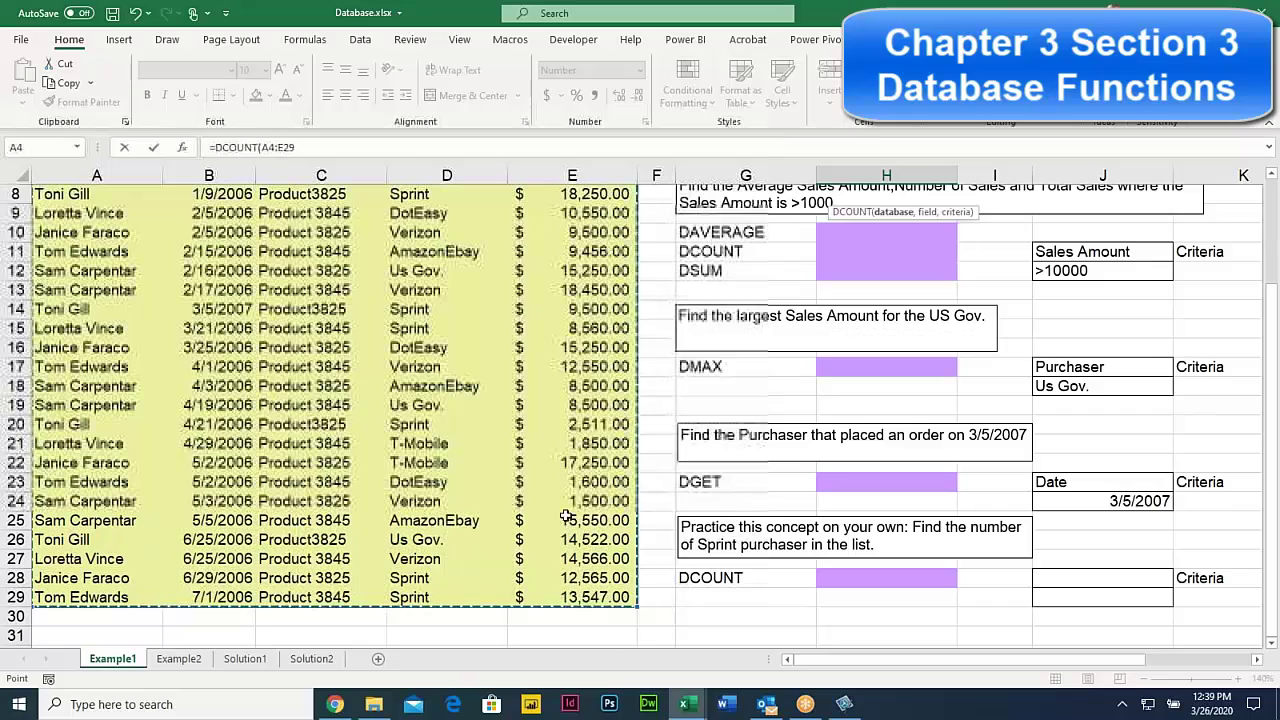
scroll(600, 370, "up", 3)
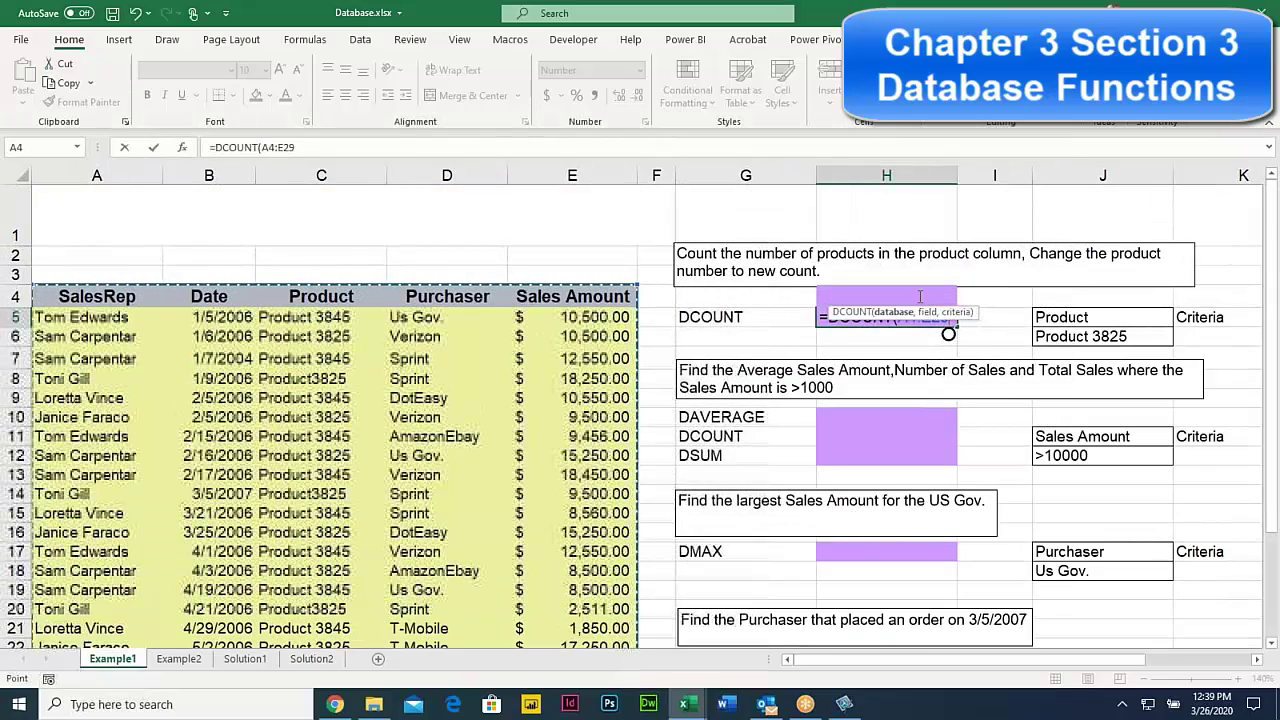
type(",")
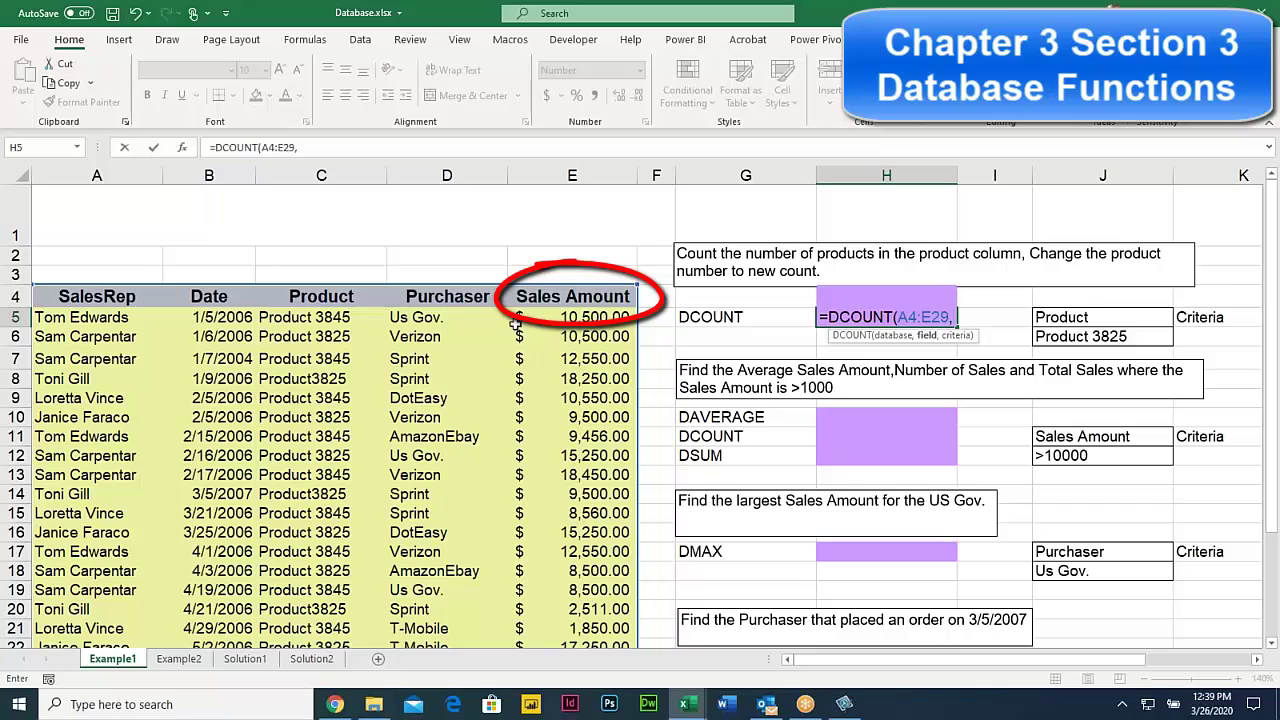
left_click(551, 297)
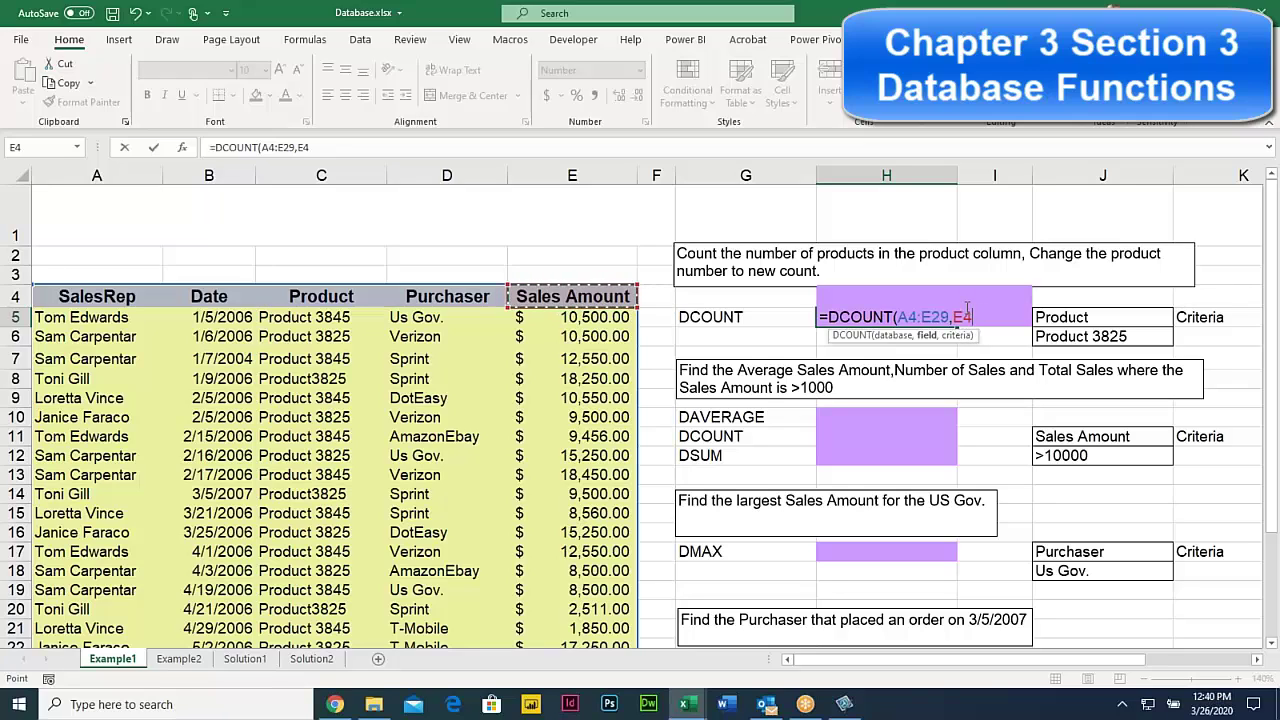
type(", J5")
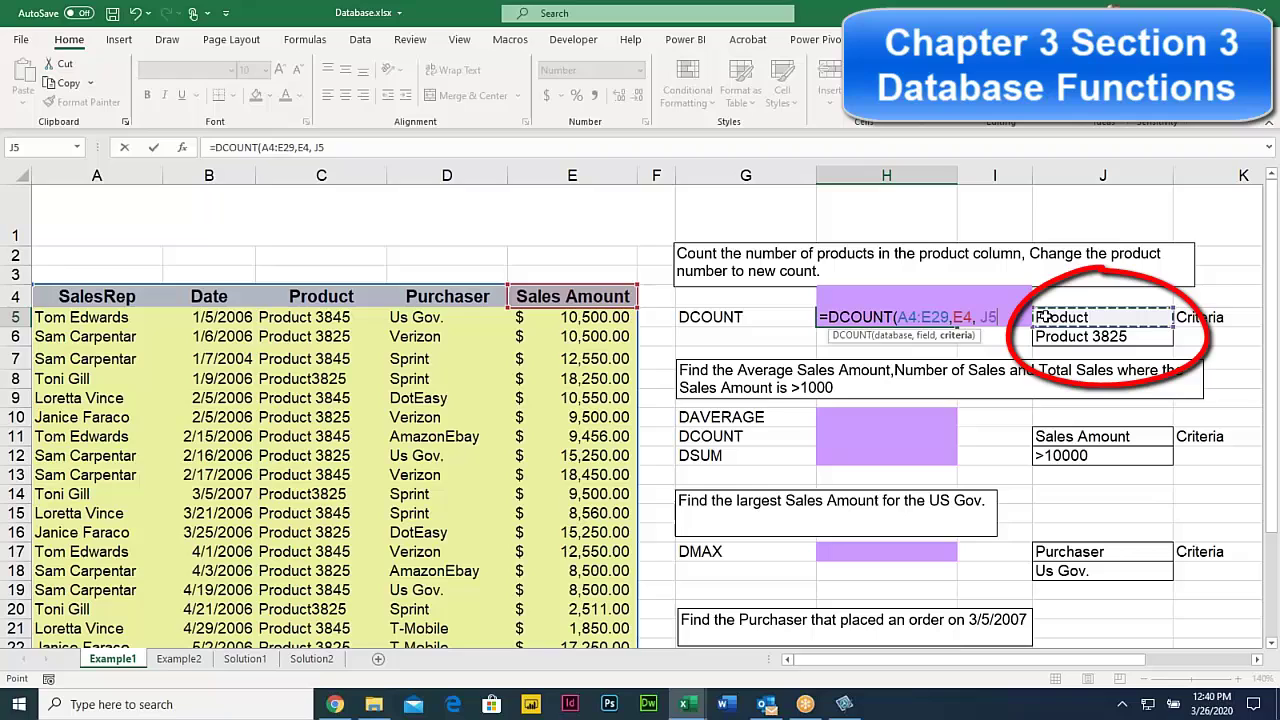
left_click_drag(1043, 317, 1043, 337)
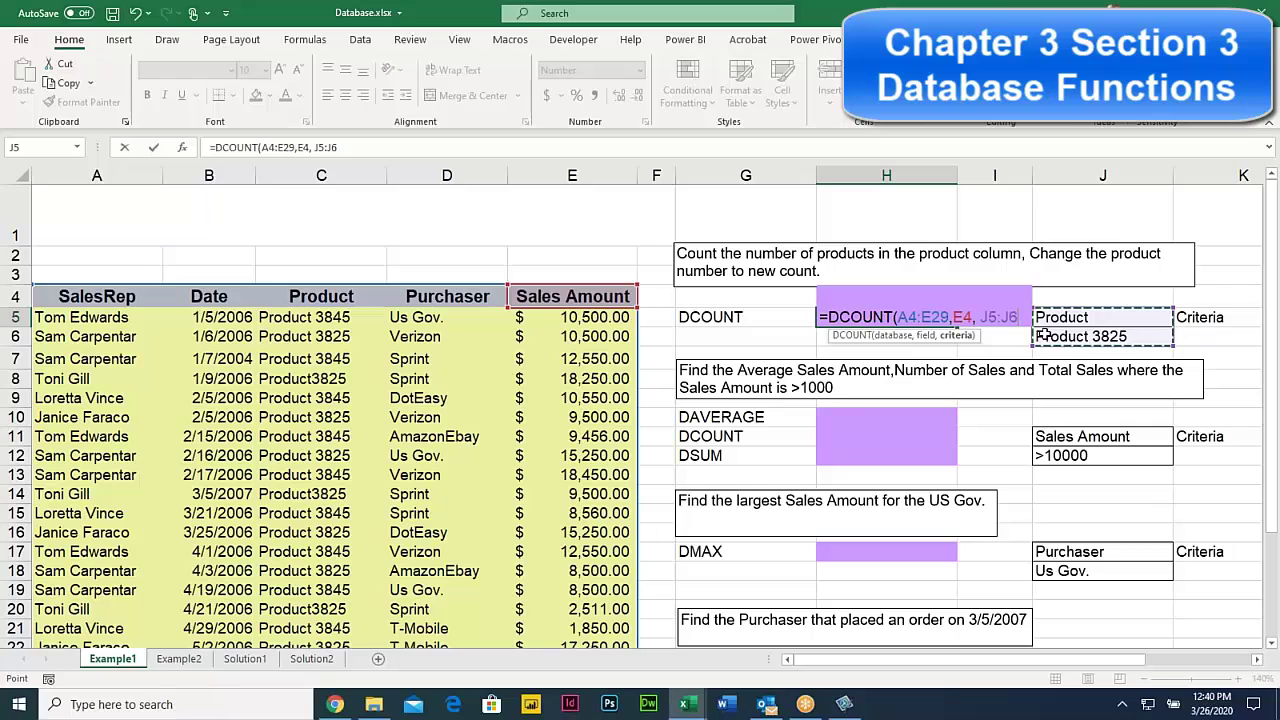
key("Return")
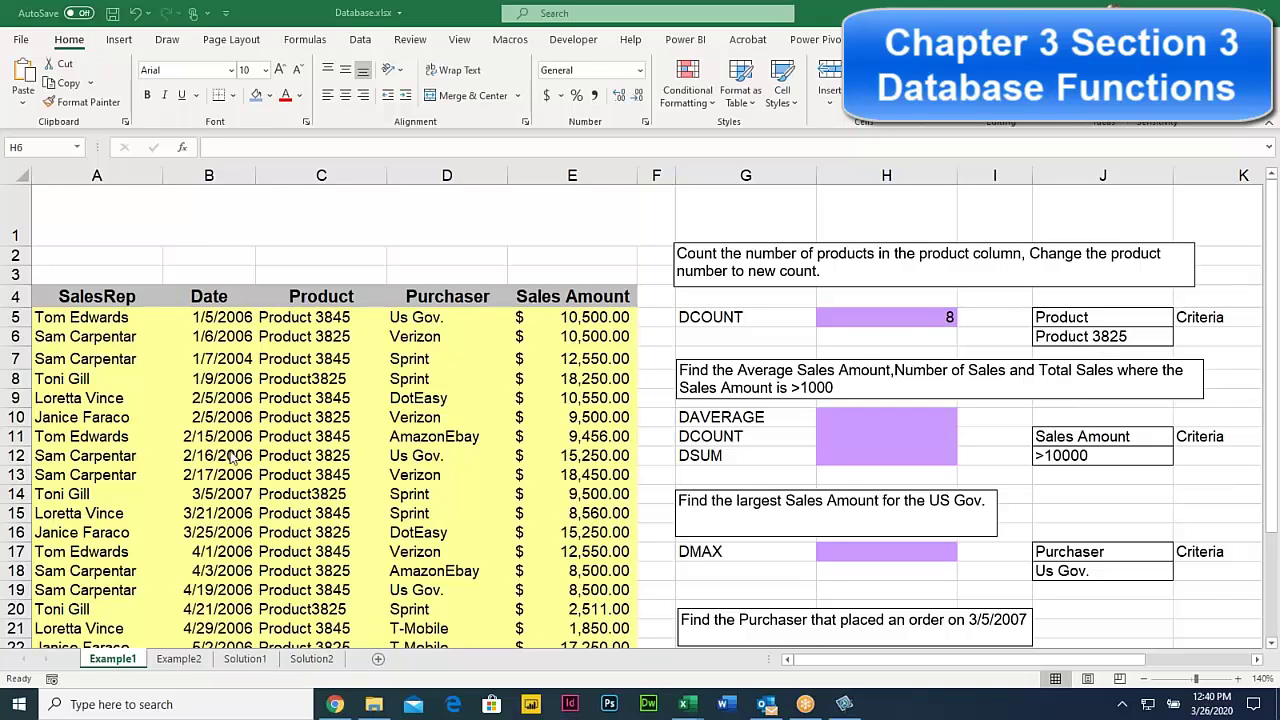
Go through the Product column from C6 to the end of the list checking the Product 3825 entries, and return to A1.
left_click(341, 337)
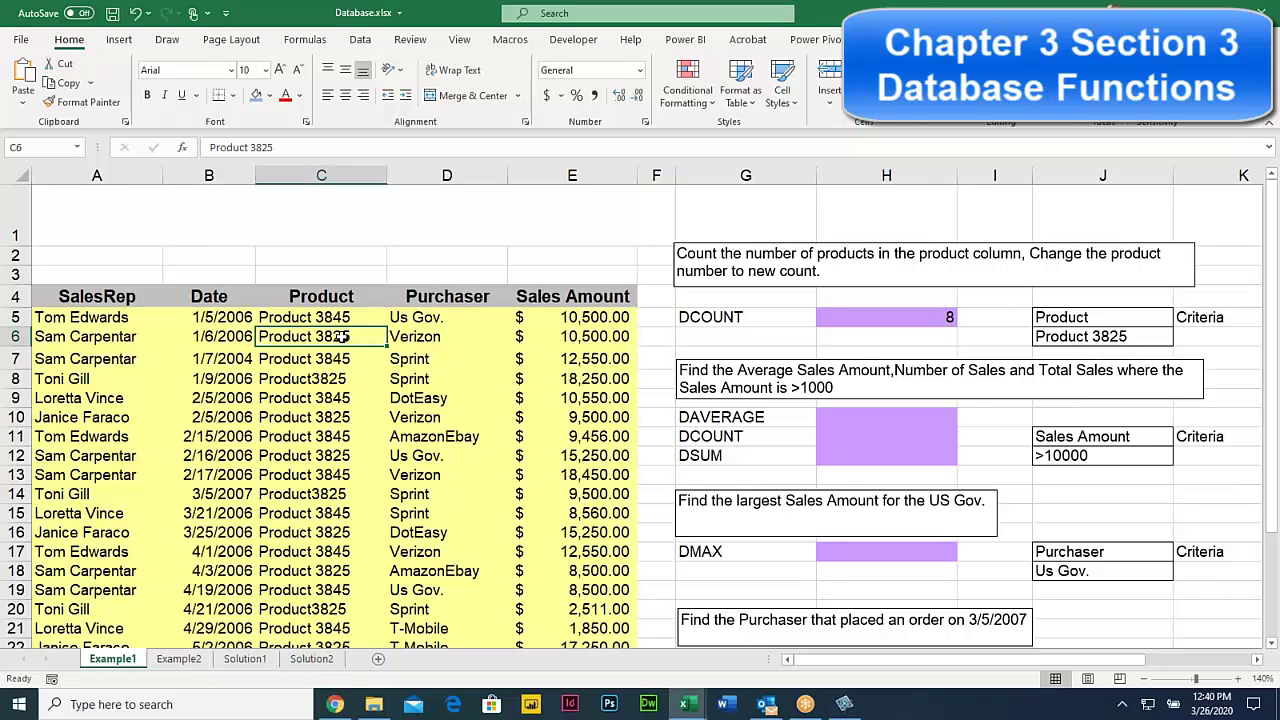
key("Down")
key("Down")
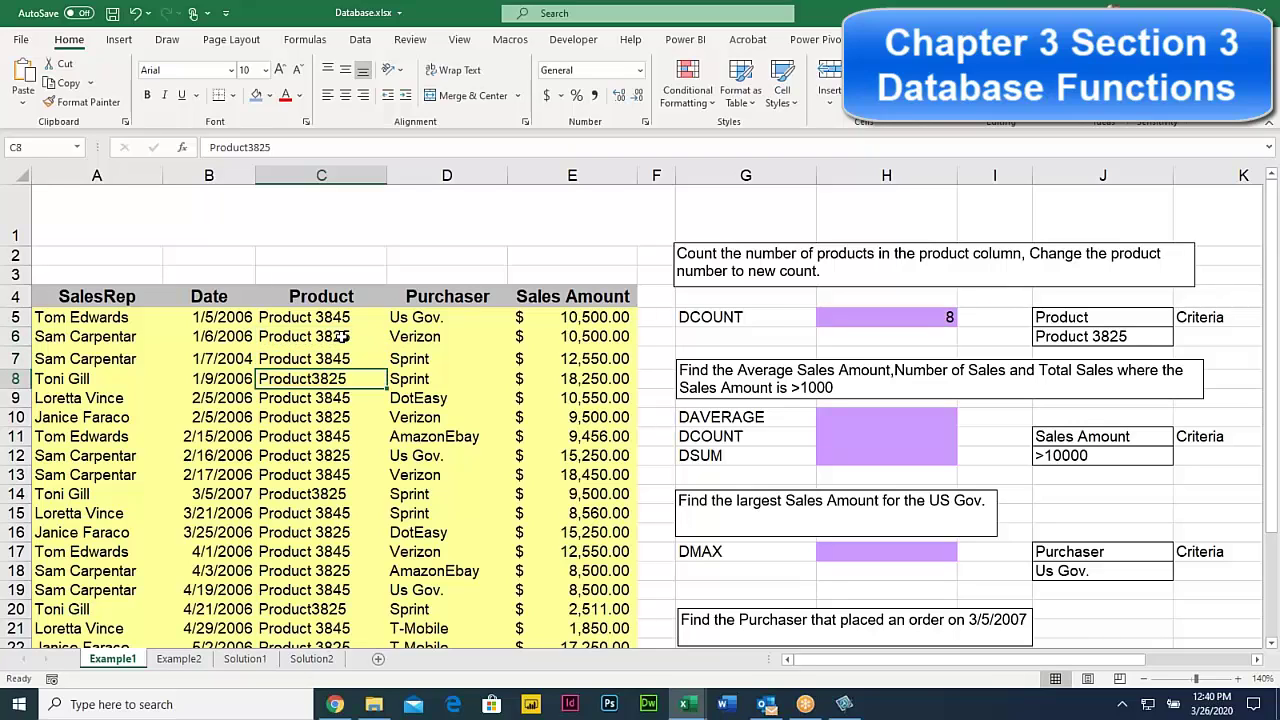
key("Down")
key("Down")
key("Down")
key("Down")
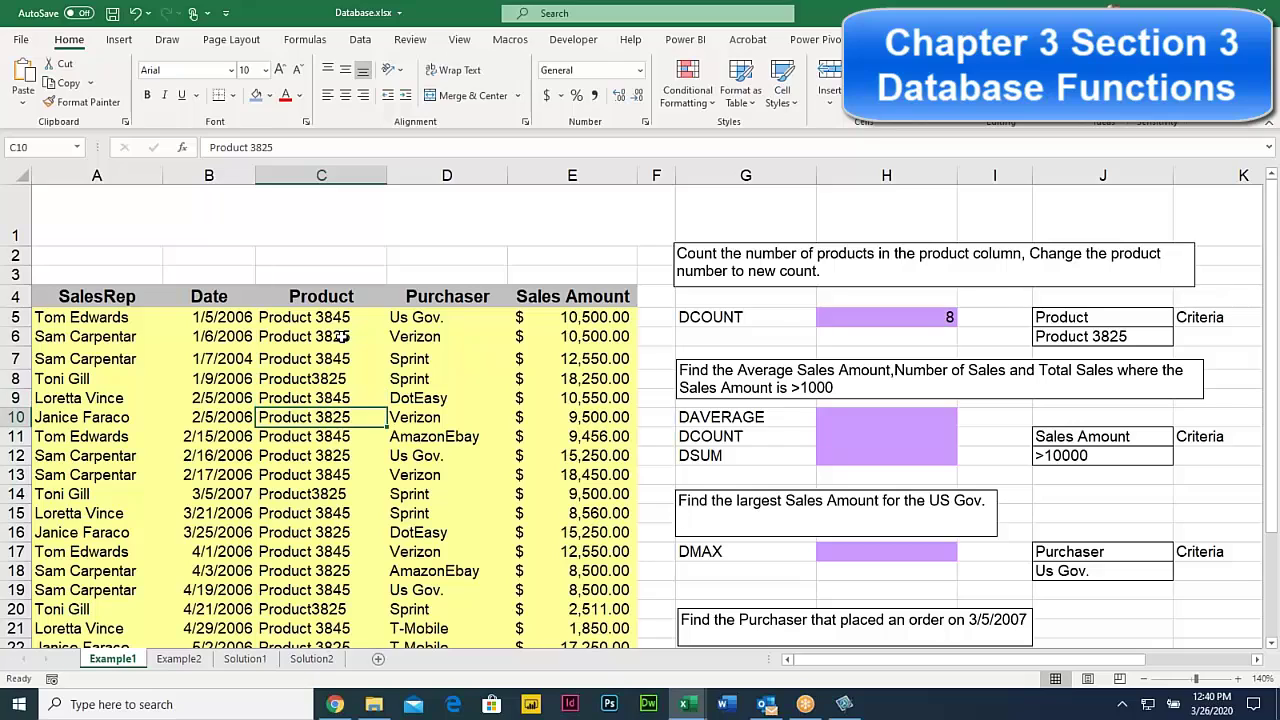
key("Down")
key("Down")
key("Down")
key("Down")
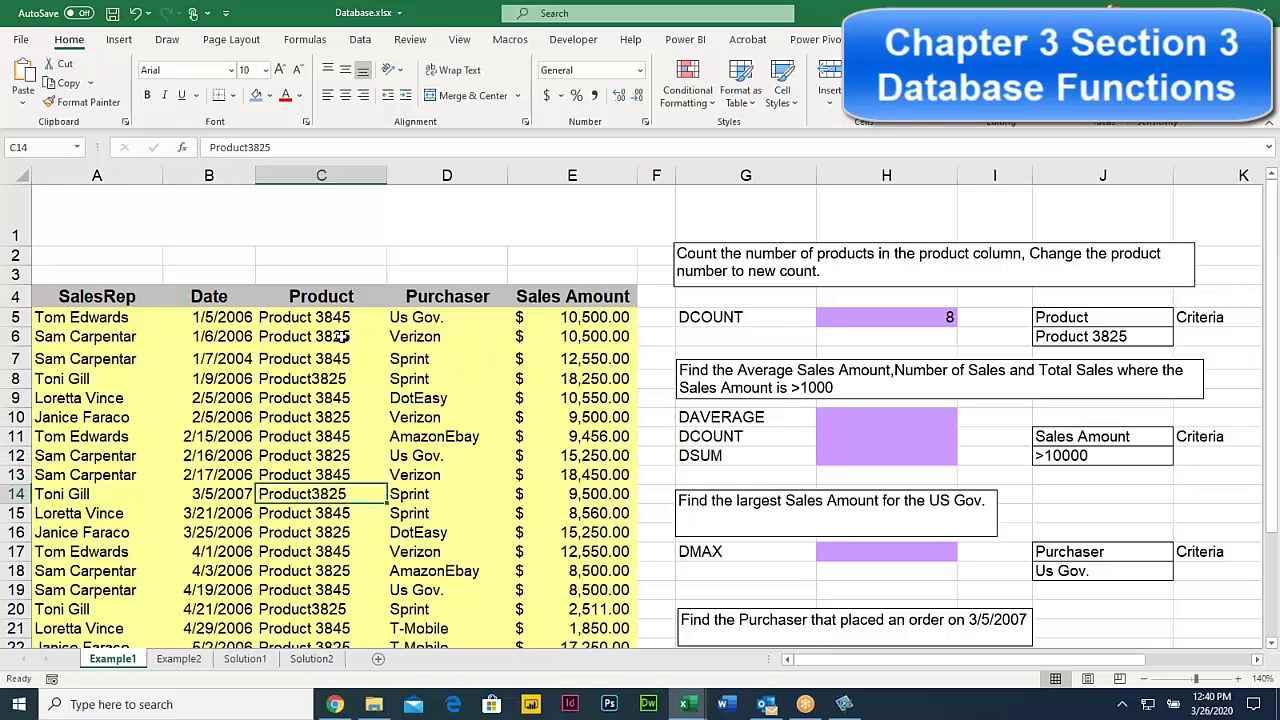
key("Down")
key("Down")
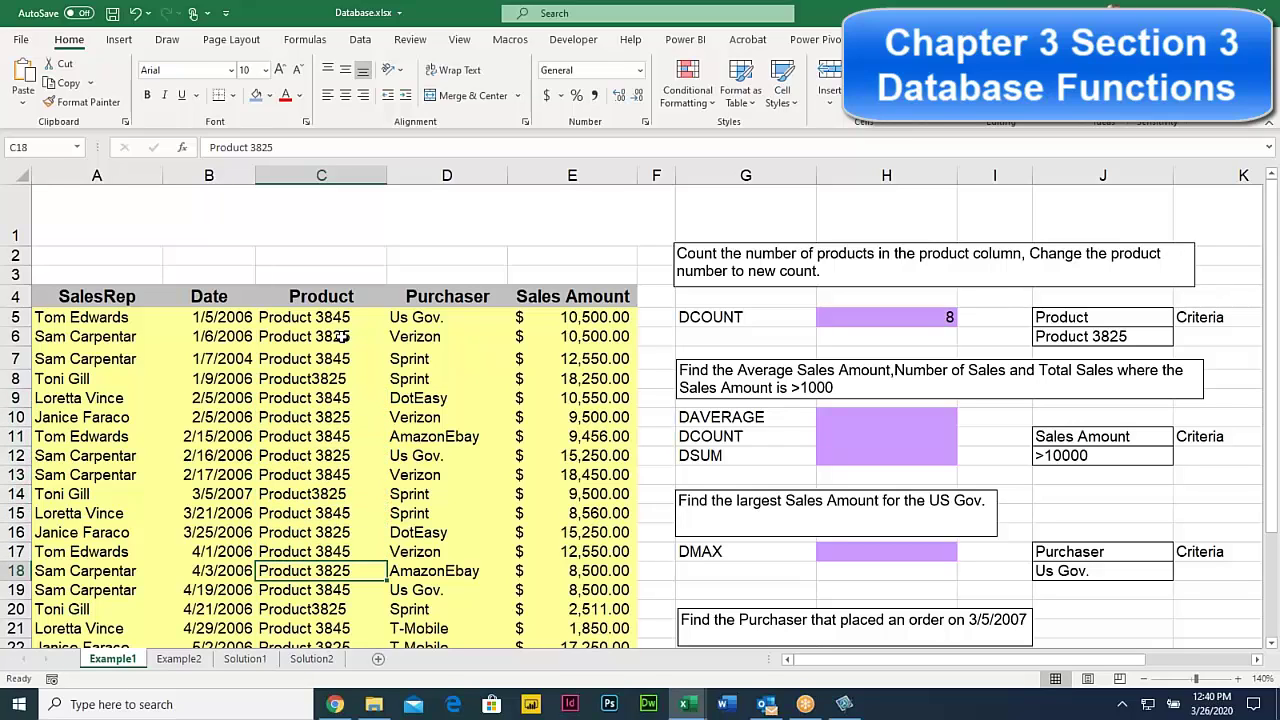
key("Down")
key("Down")
key("Down")
key("Down")
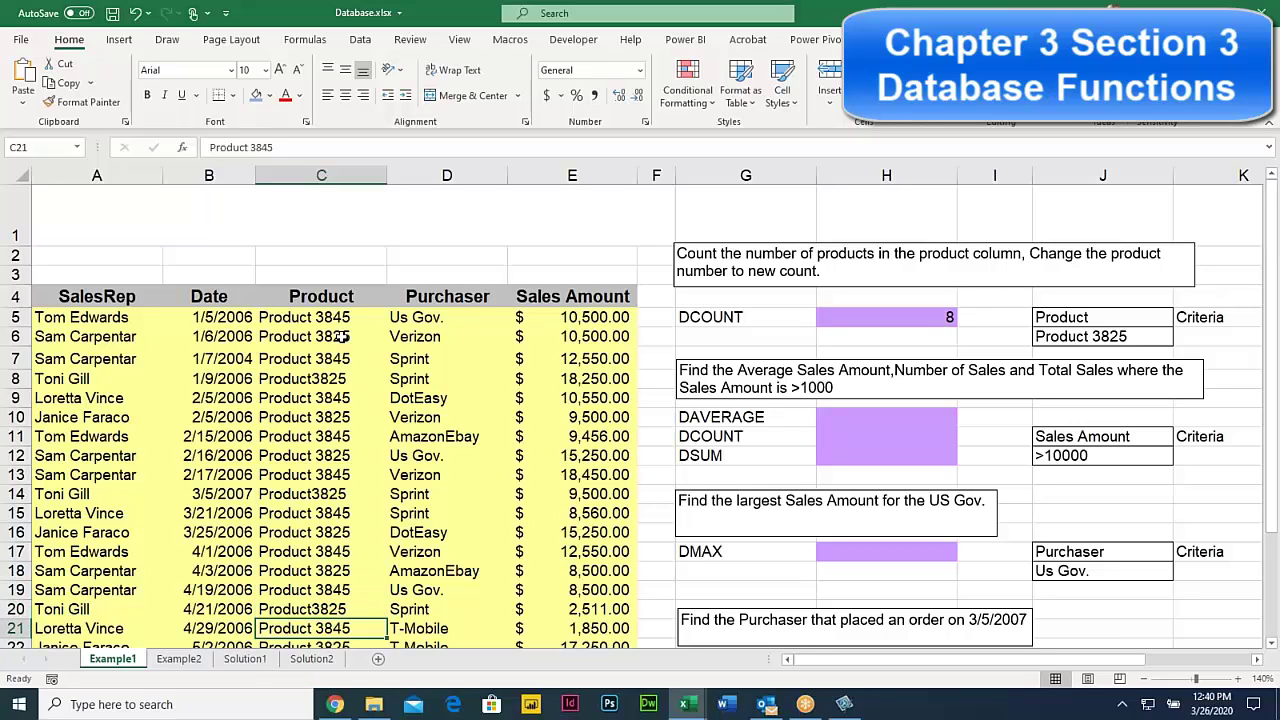
key("Down")
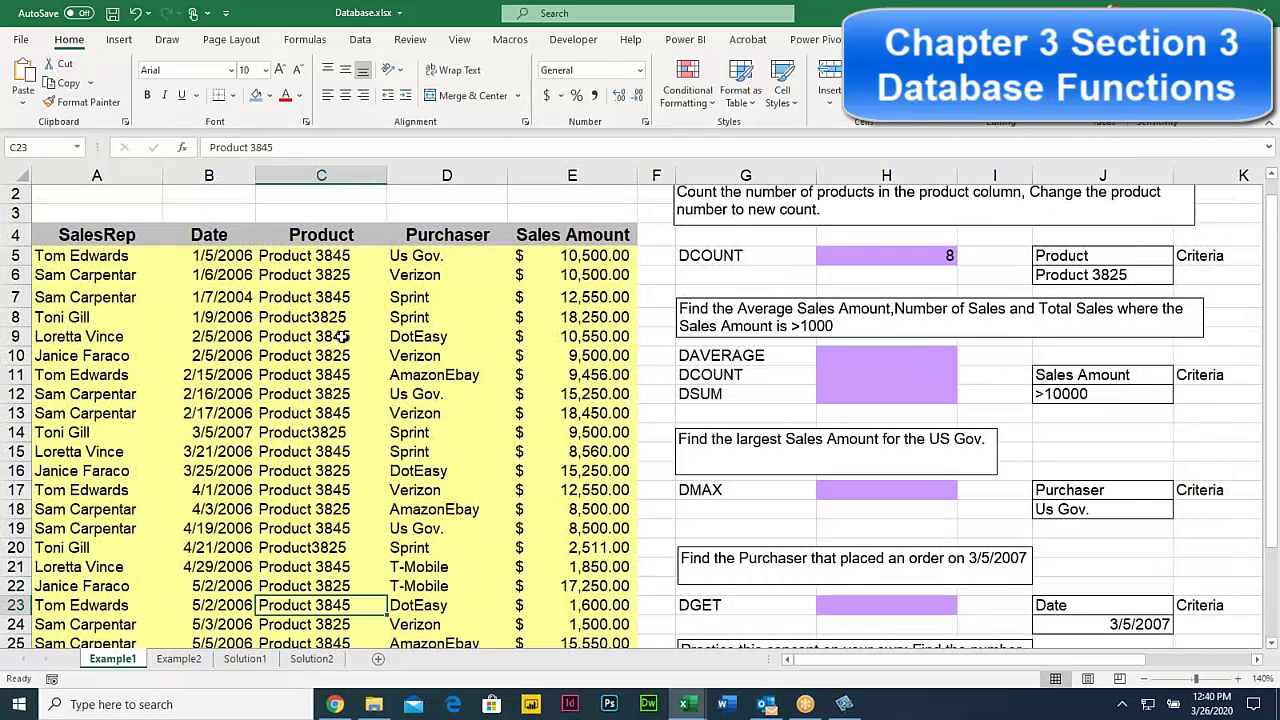
key("Down")
key("Down")
key("Down")
key("Down")
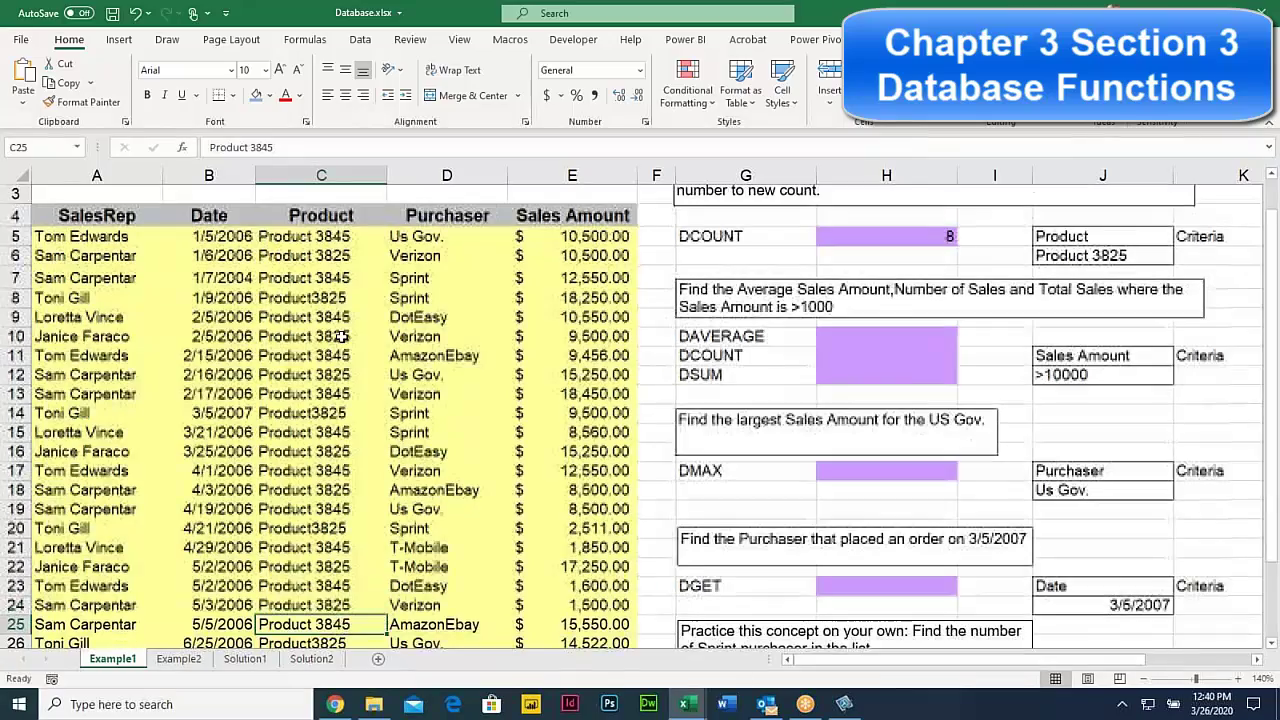
key("Down")
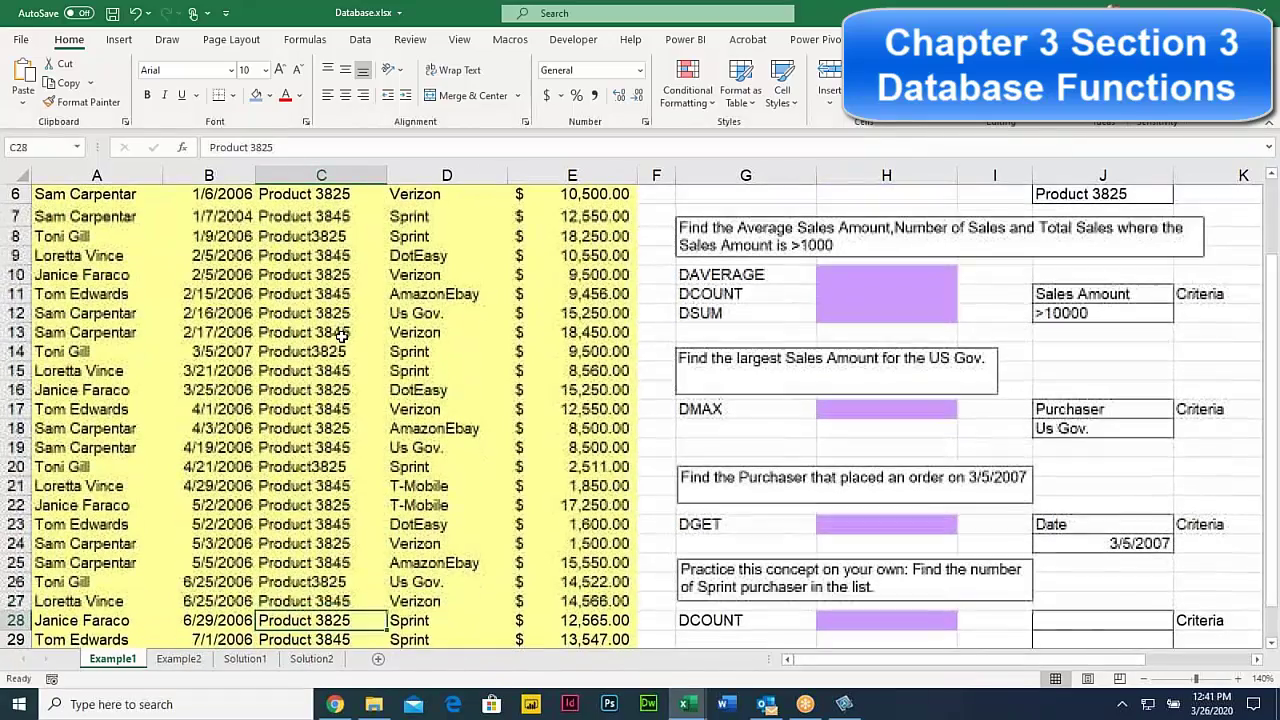
key("Down")
key("Up")
key("Up")
key("Up")
key("Up")
key("Up")
key("Up")
key("Up")
key("Up")
key("Up")
key("Up")
key("Up")
key("Up")
key("Up")
key("Up")
key("Up")
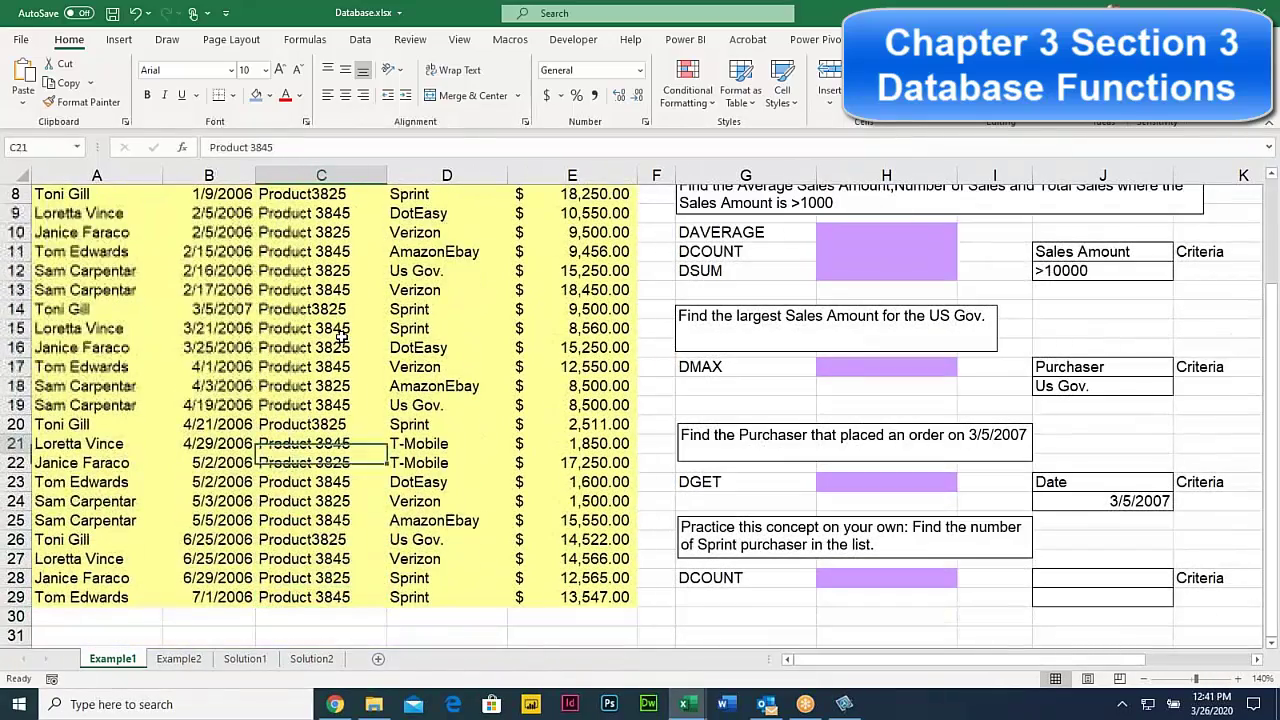
key("ctrl+Home")
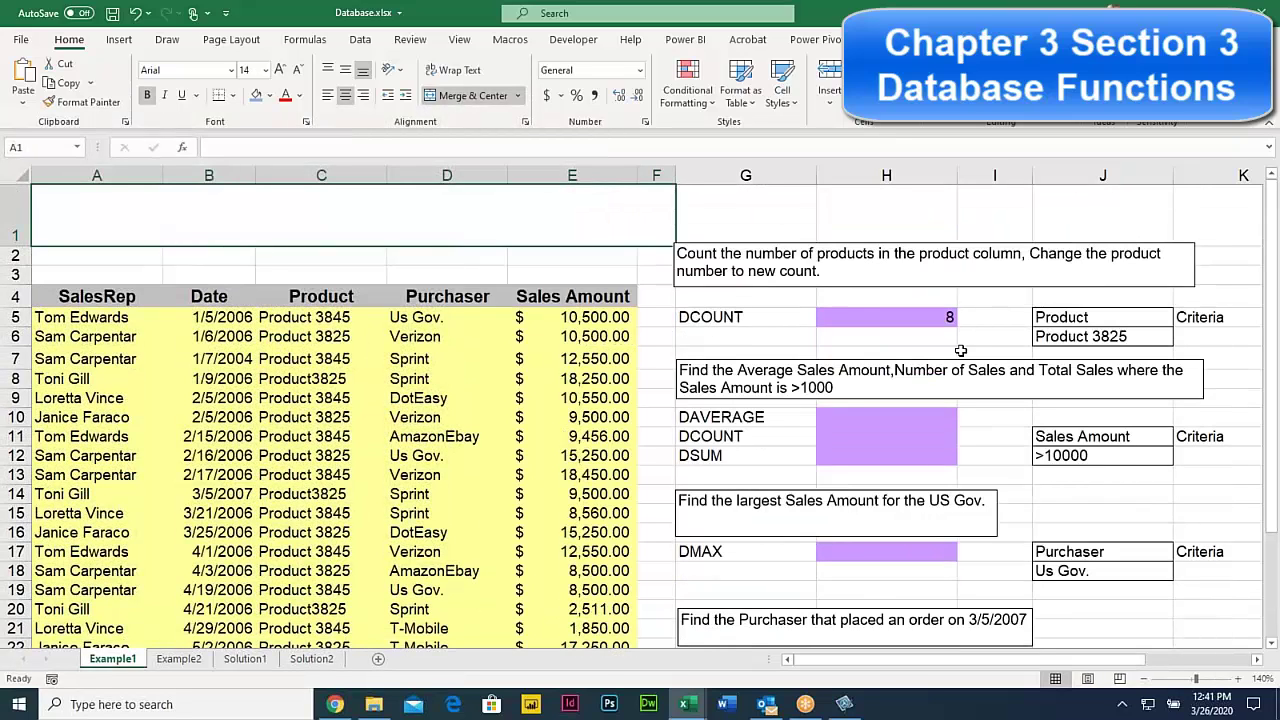
Change the product criterion in J6 to Product 3845 and check the DCOUNT result in H5.
double_click(1127, 338)
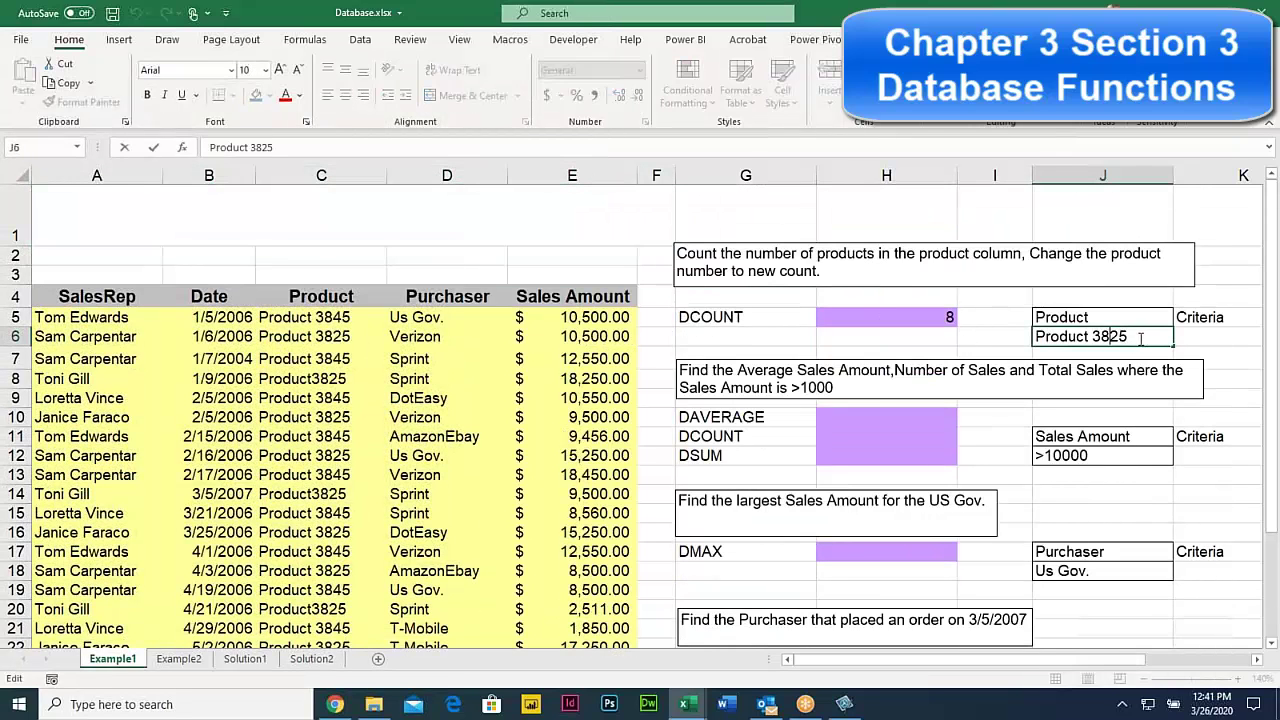
left_click(1118, 338)
key("BackSpace")
type("4")
key("Return")
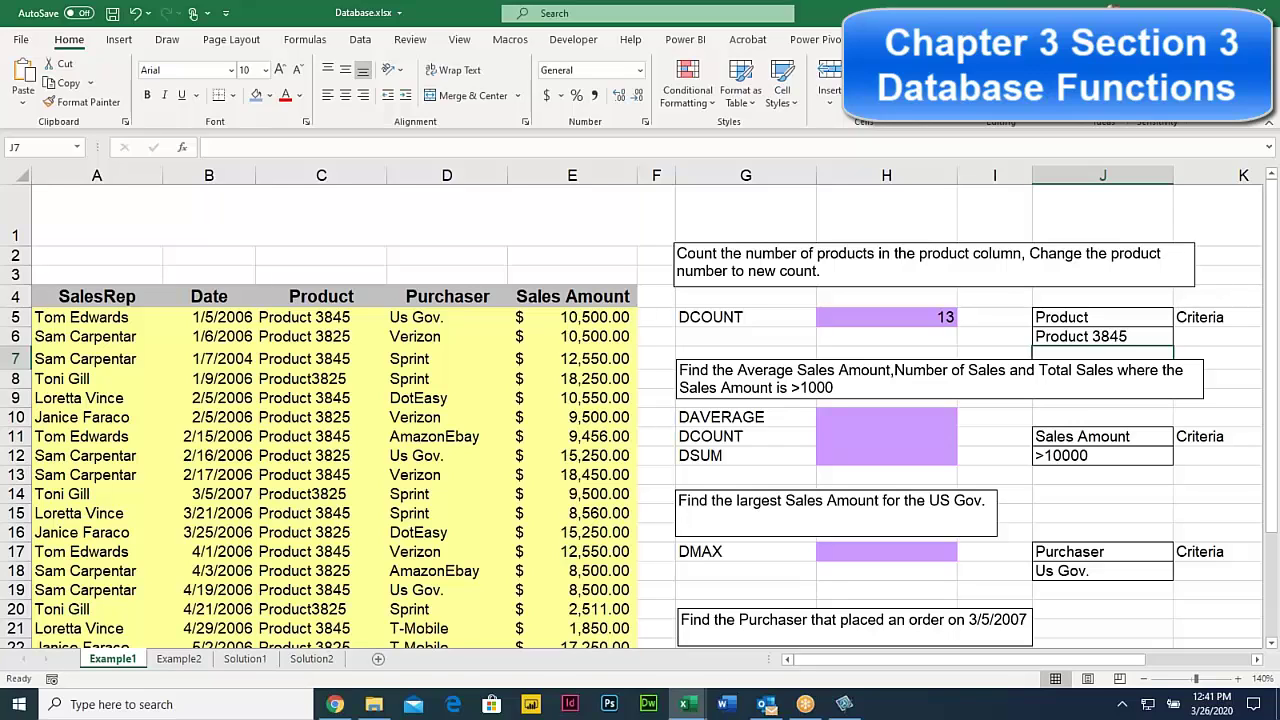
left_click(922, 319)
left_click(983, 319)
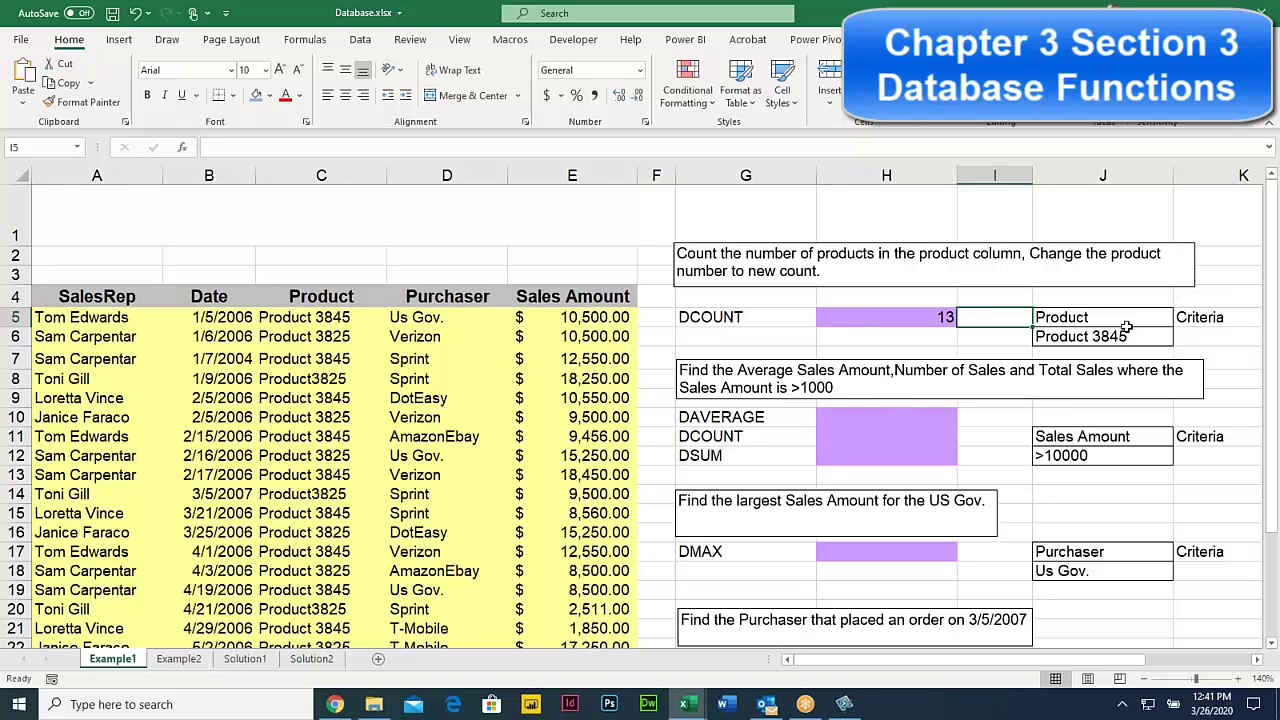
Change the DCOUNT criteria to the field Purchaser in J5 and the value Sprint in J6.
left_click(1067, 317)
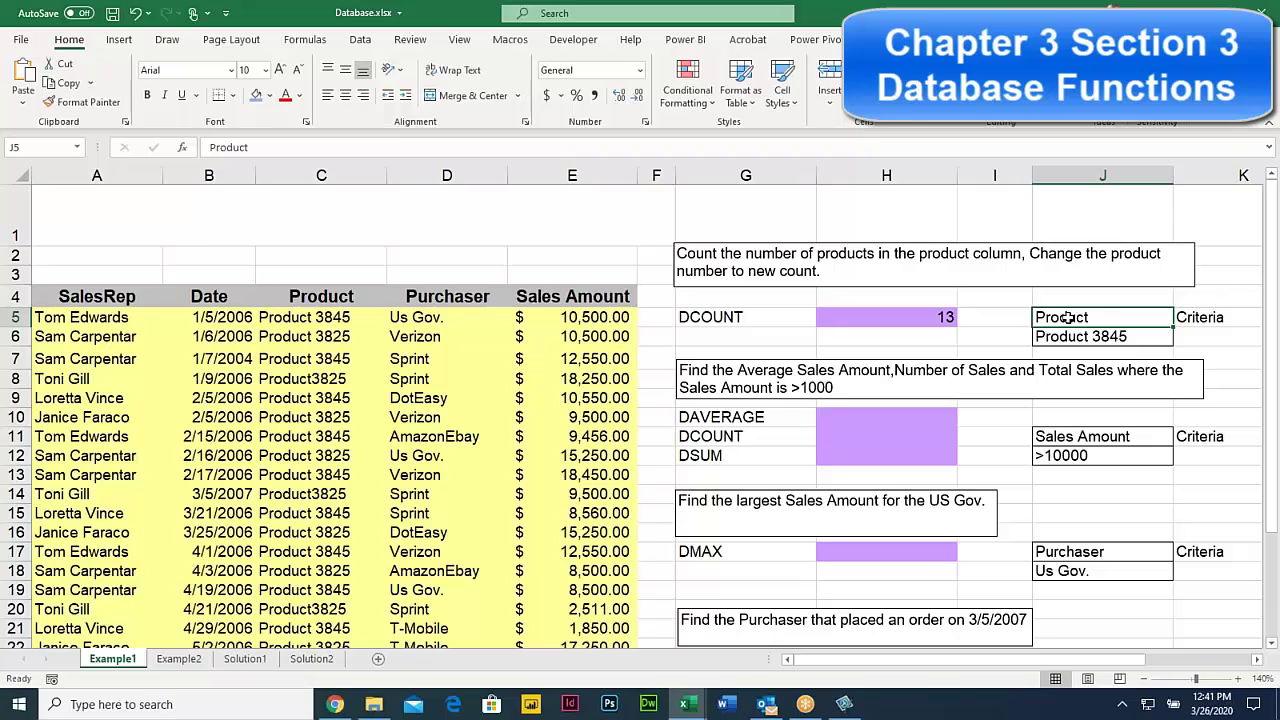
type("Purchas")
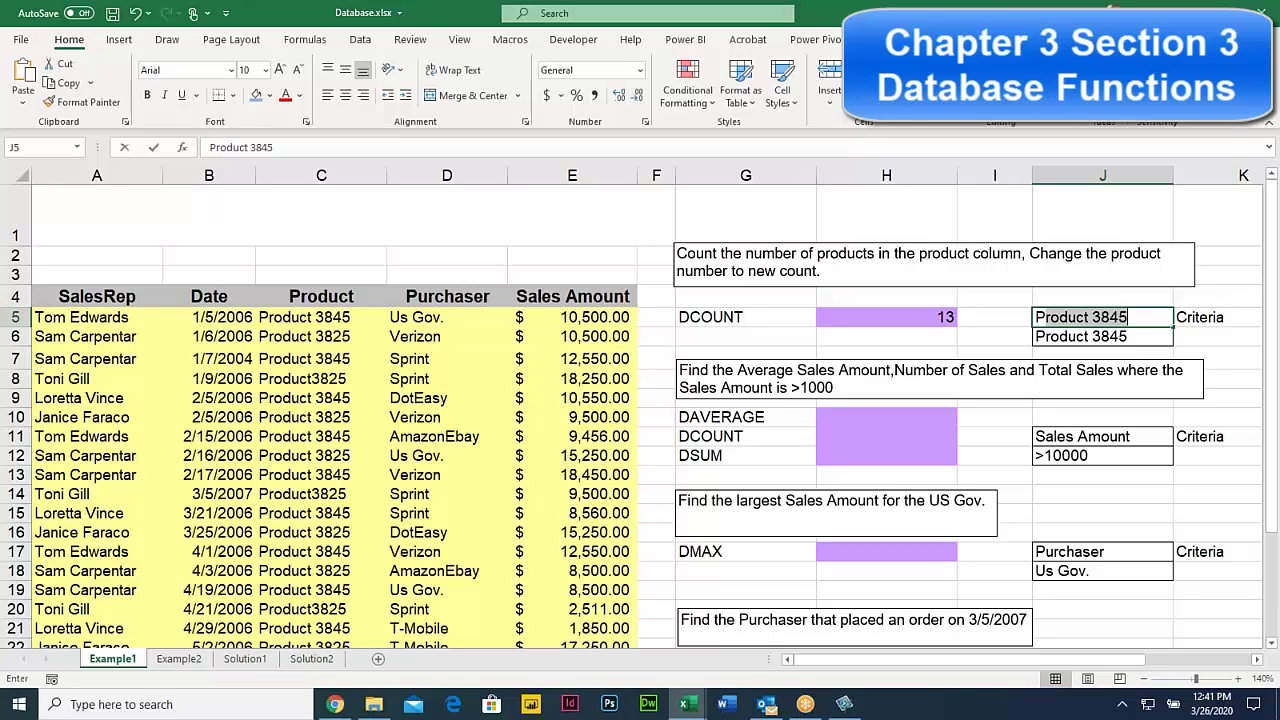
type("er")
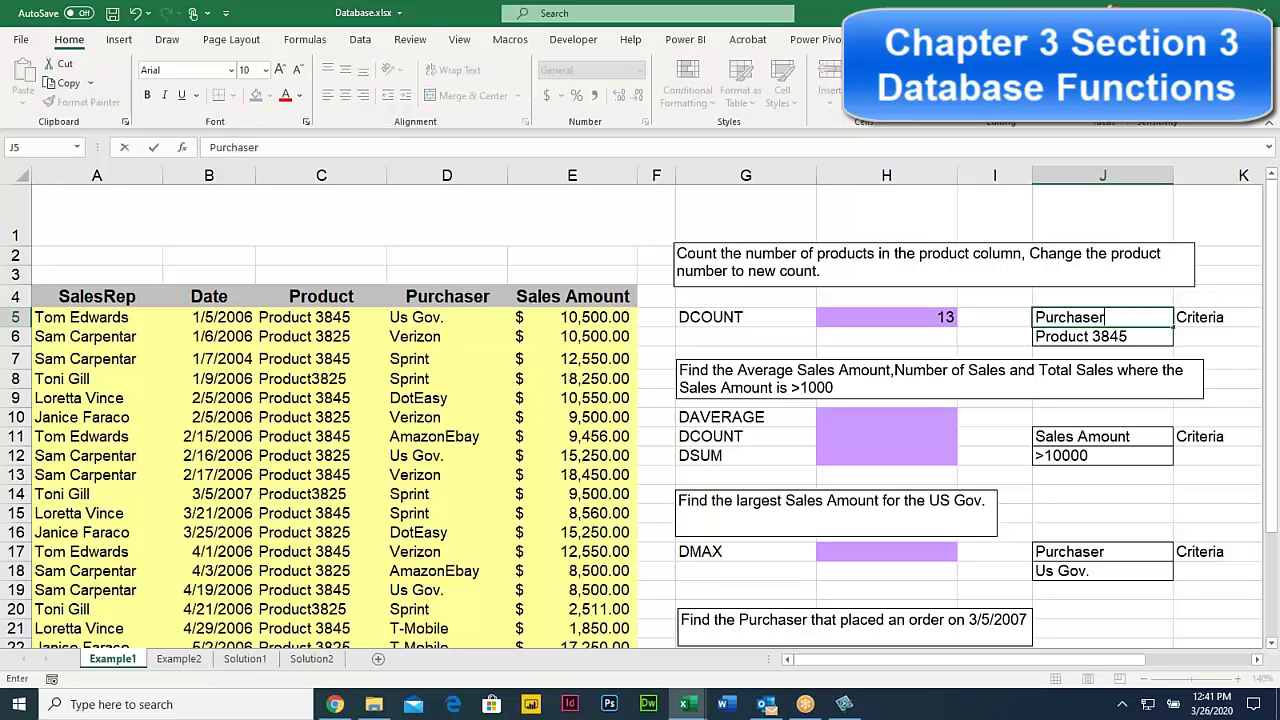
key("Return")
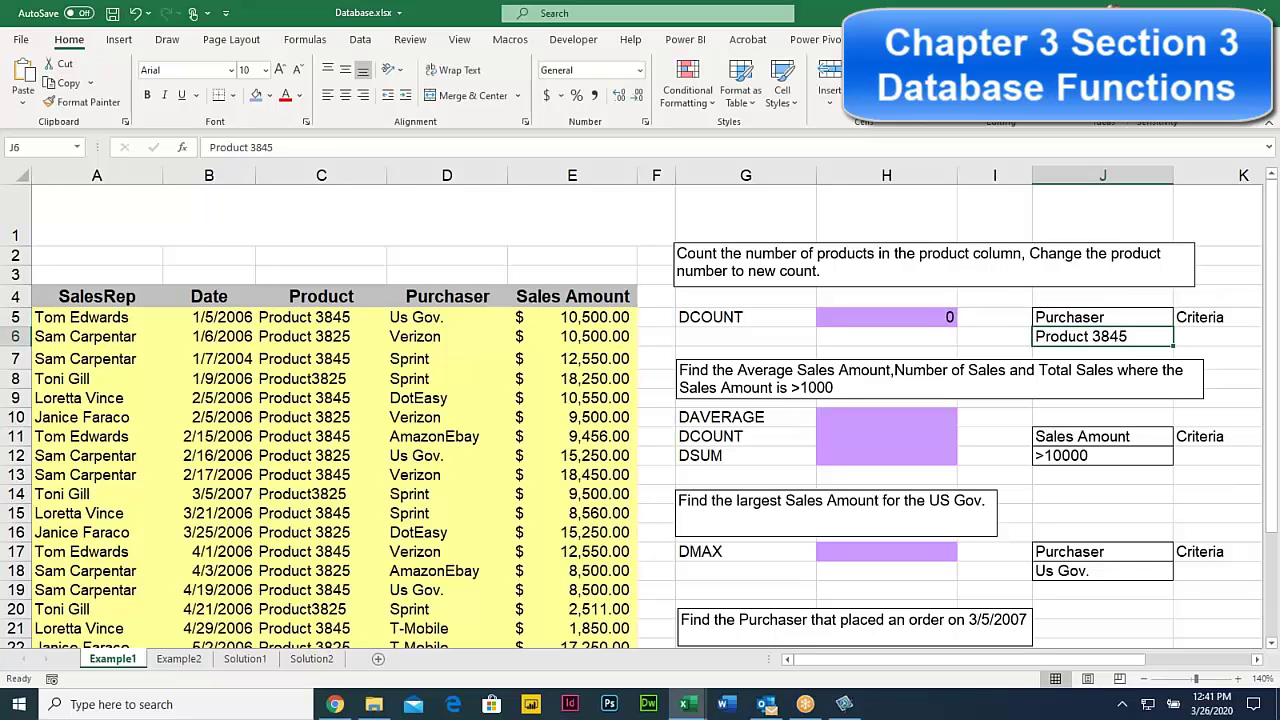
type("Sp")
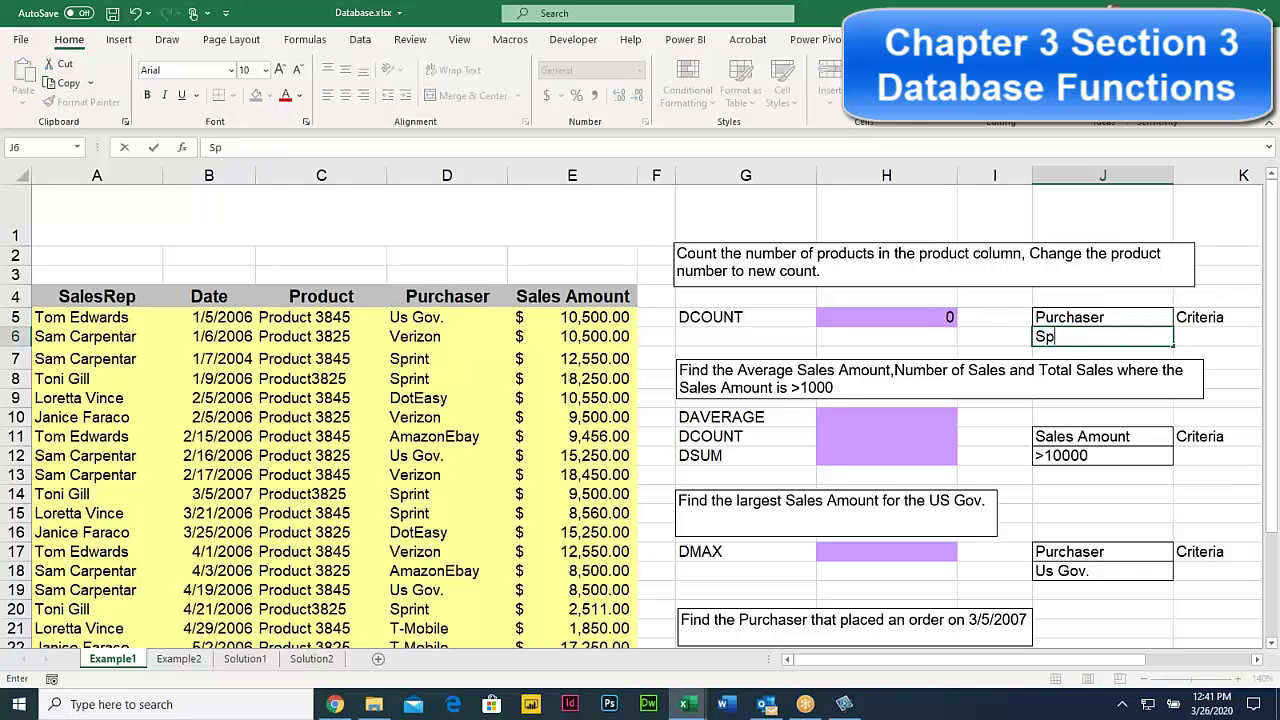
type("rint")
key("ctrl+Return")
key("Return")
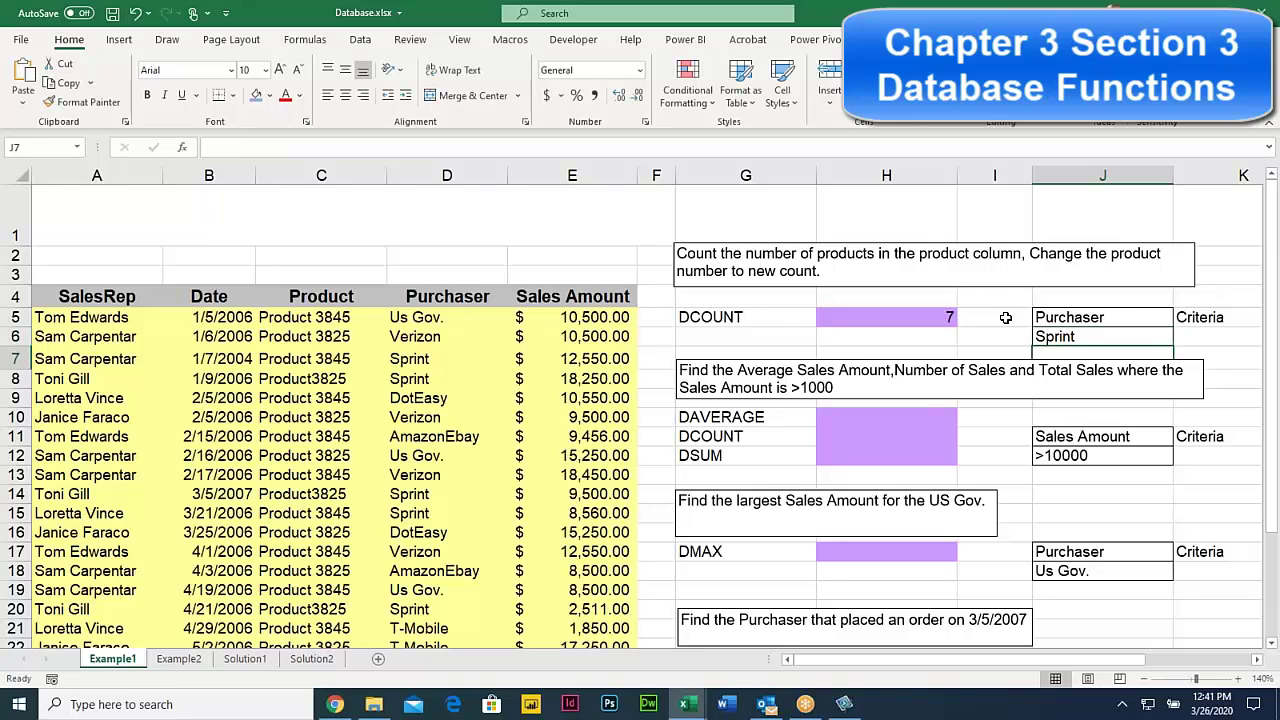
left_click_drag(1070, 319, 1066, 337)
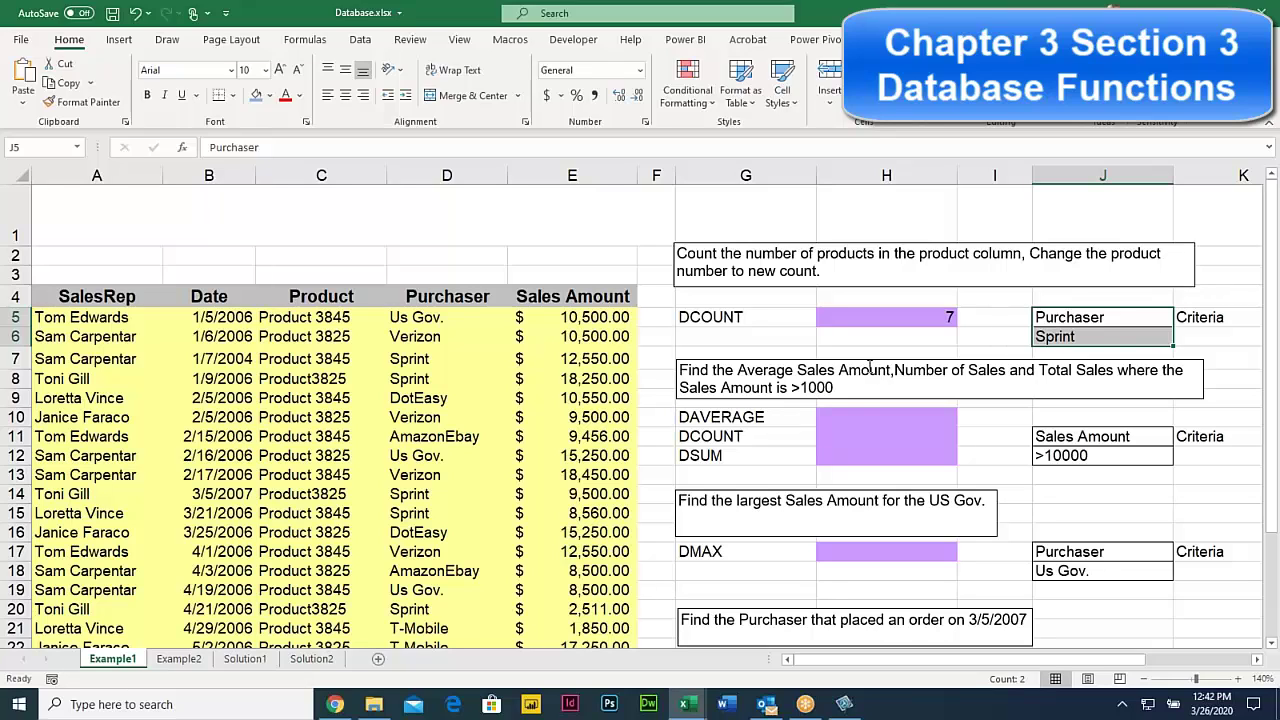
Start a DCOUNT formula in H11 with the database range A4:E29.
left_click(852, 437)
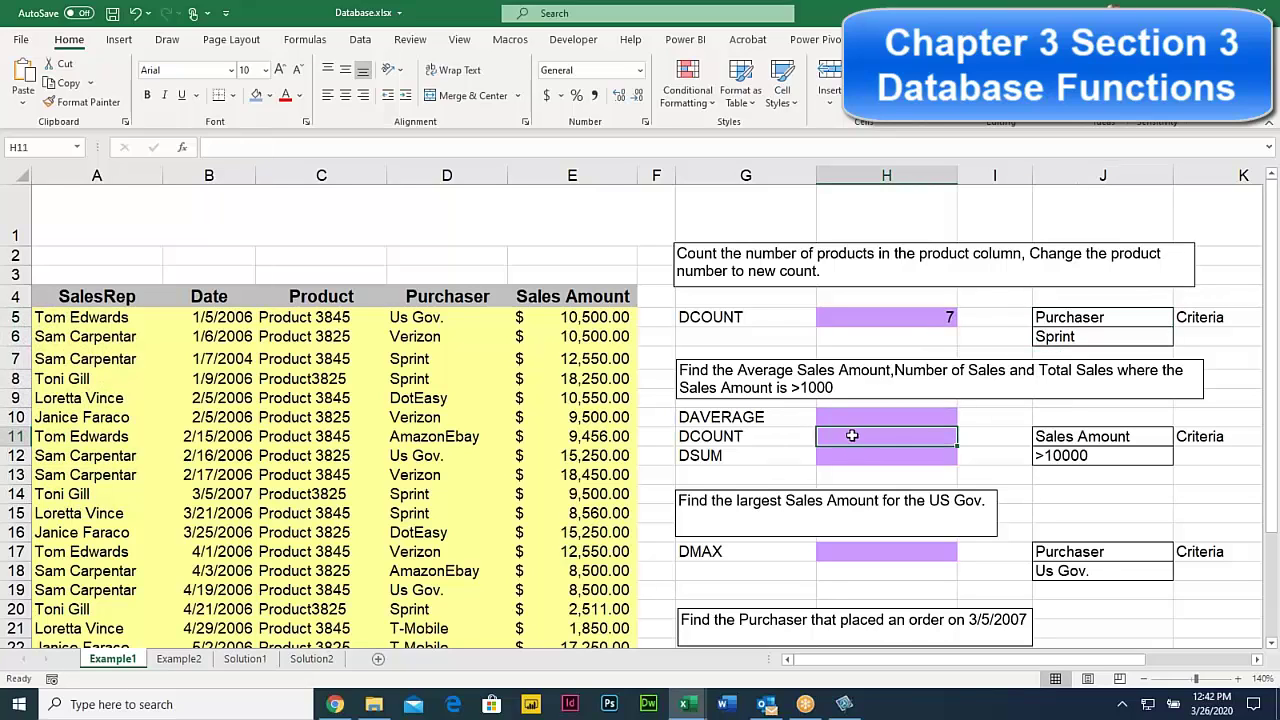
left_click(880, 415)
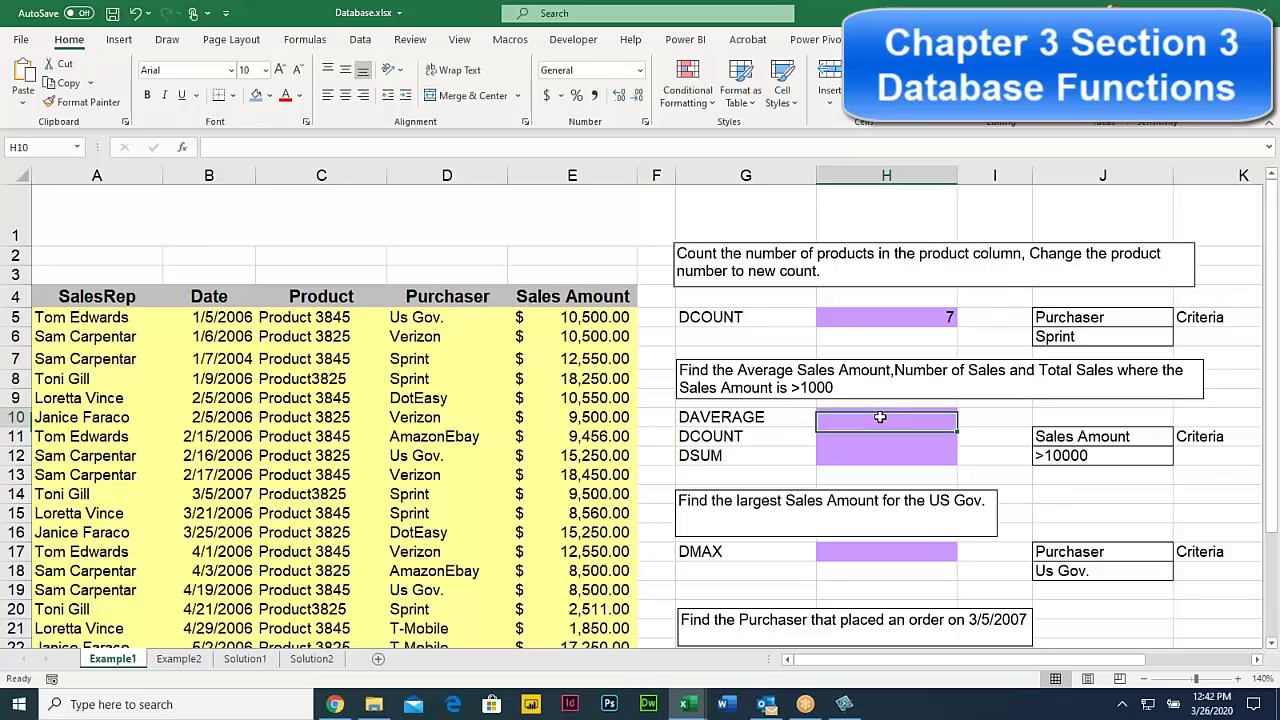
left_click(866, 436)
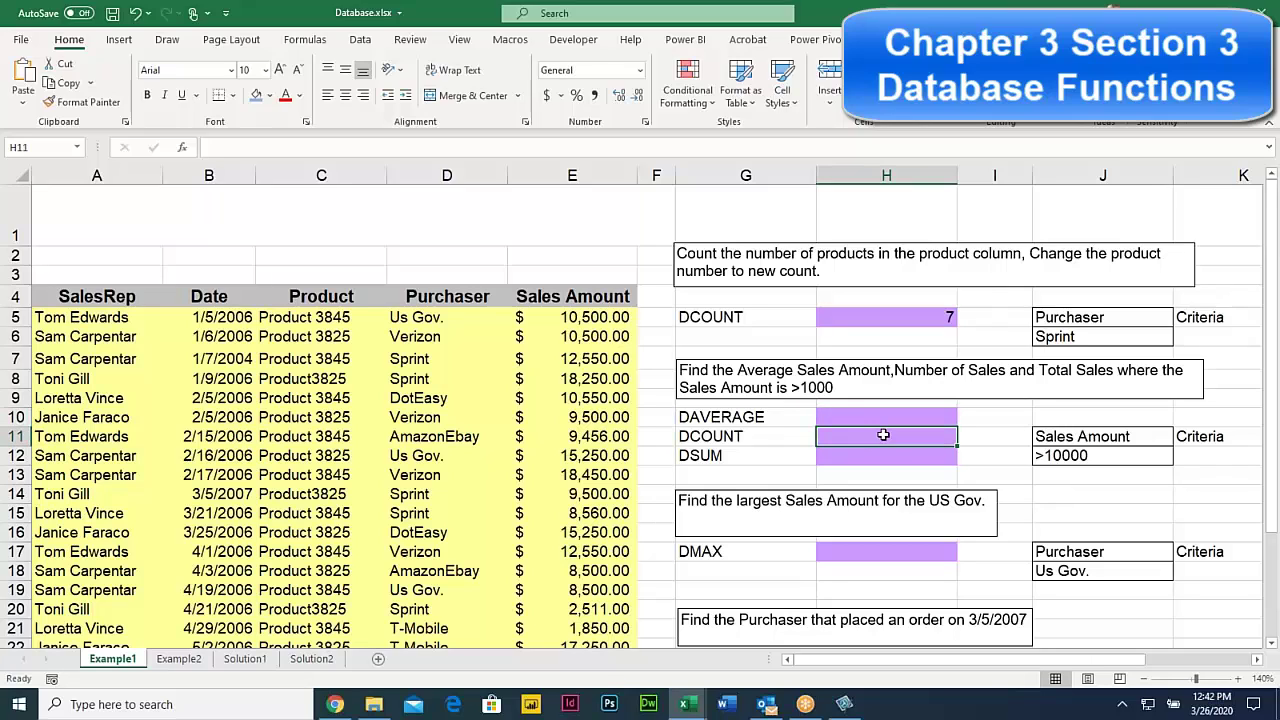
left_click(877, 455)
left_click(883, 435)
type("=")
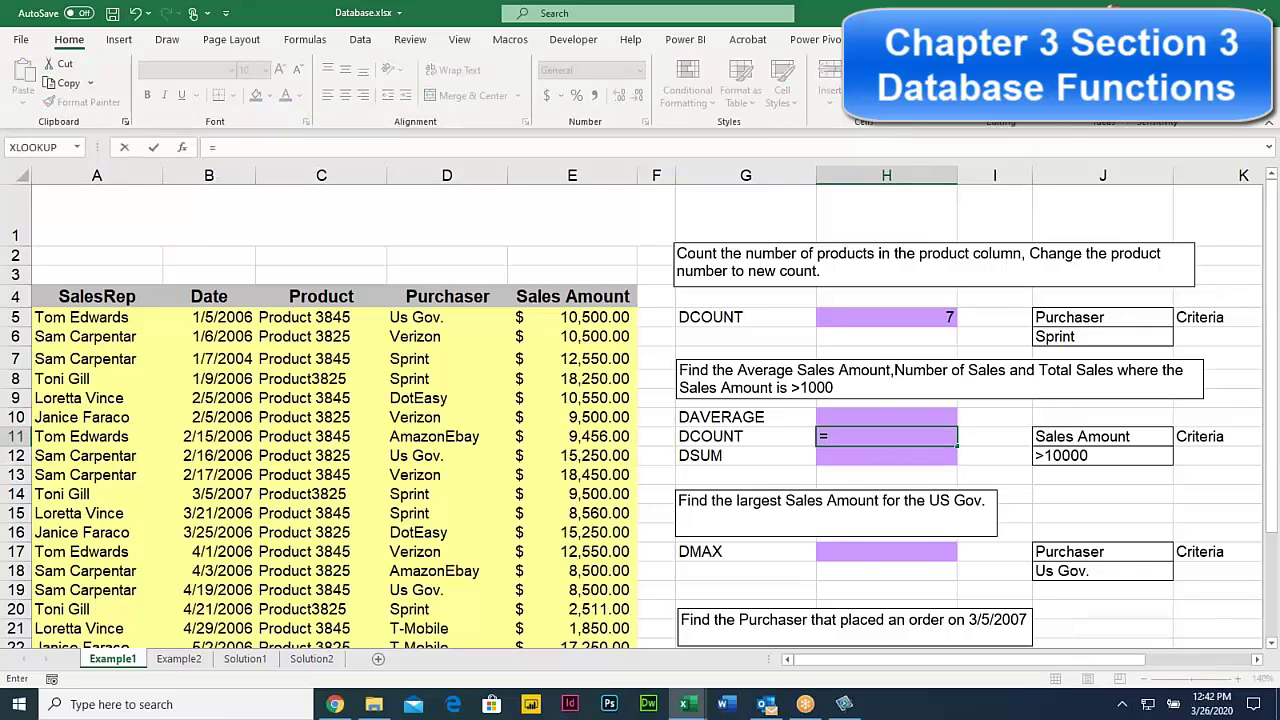
type("Dcount")
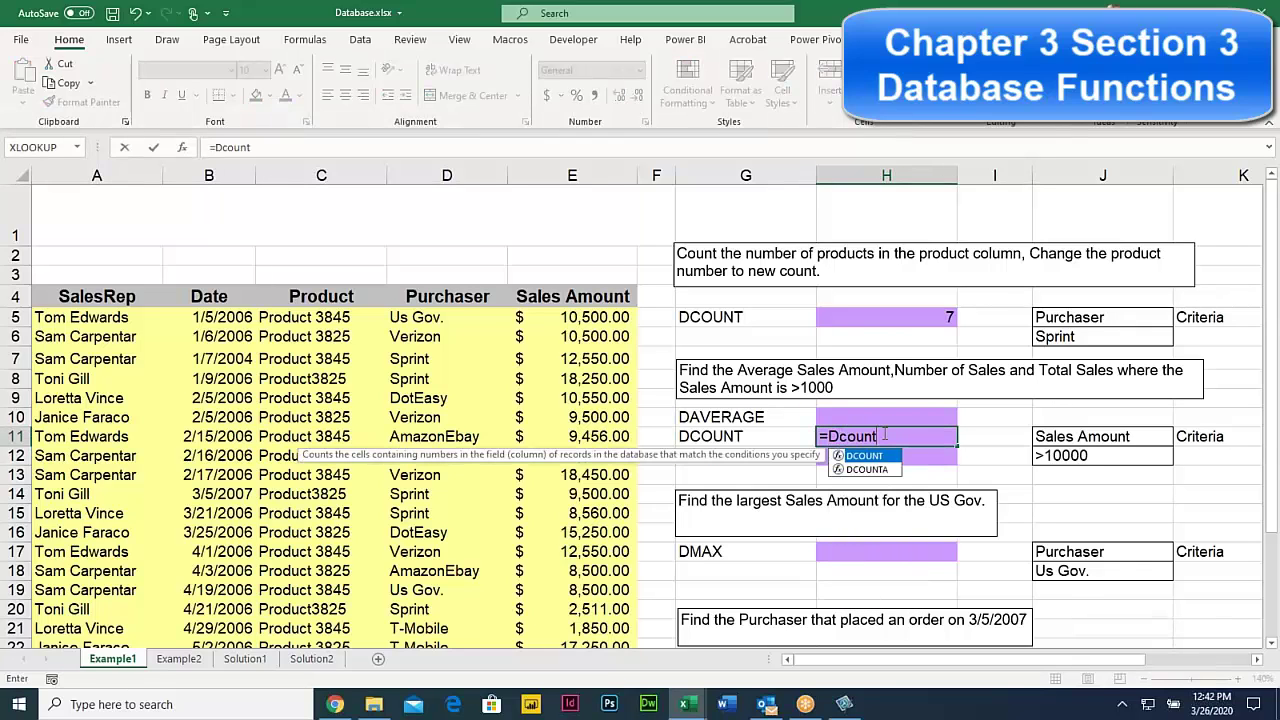
type("(")
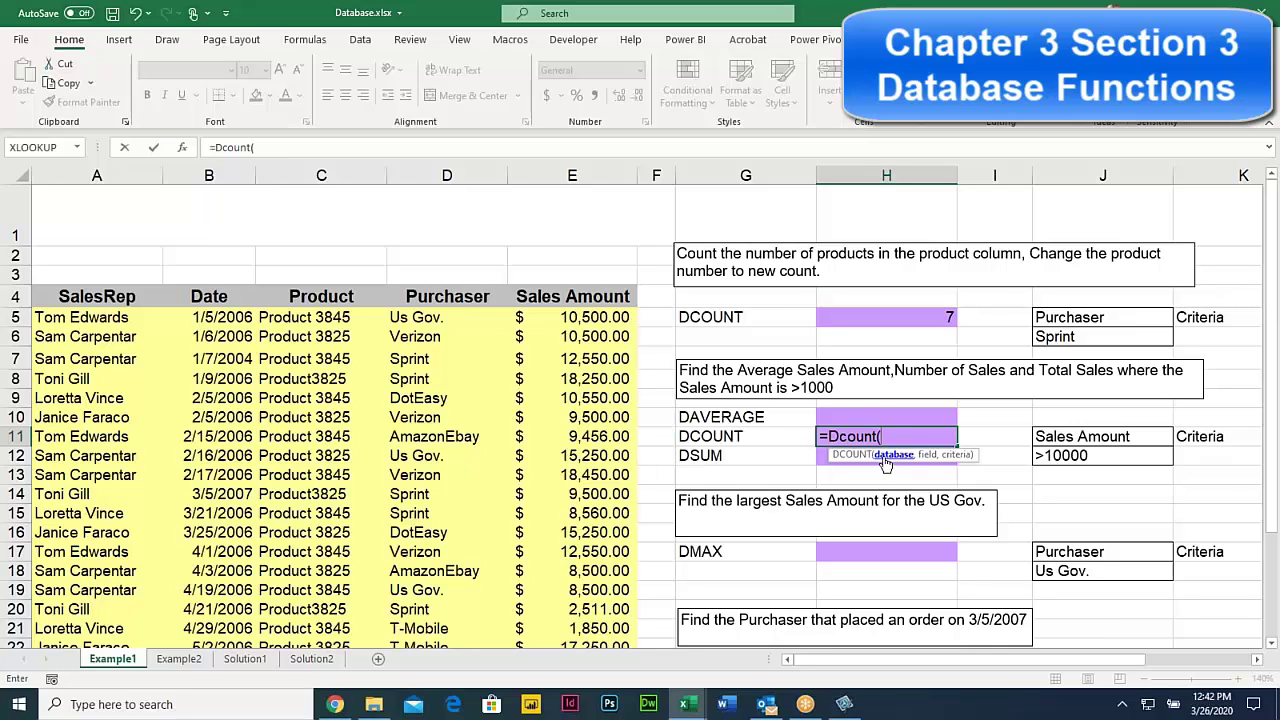
left_click(84, 290)
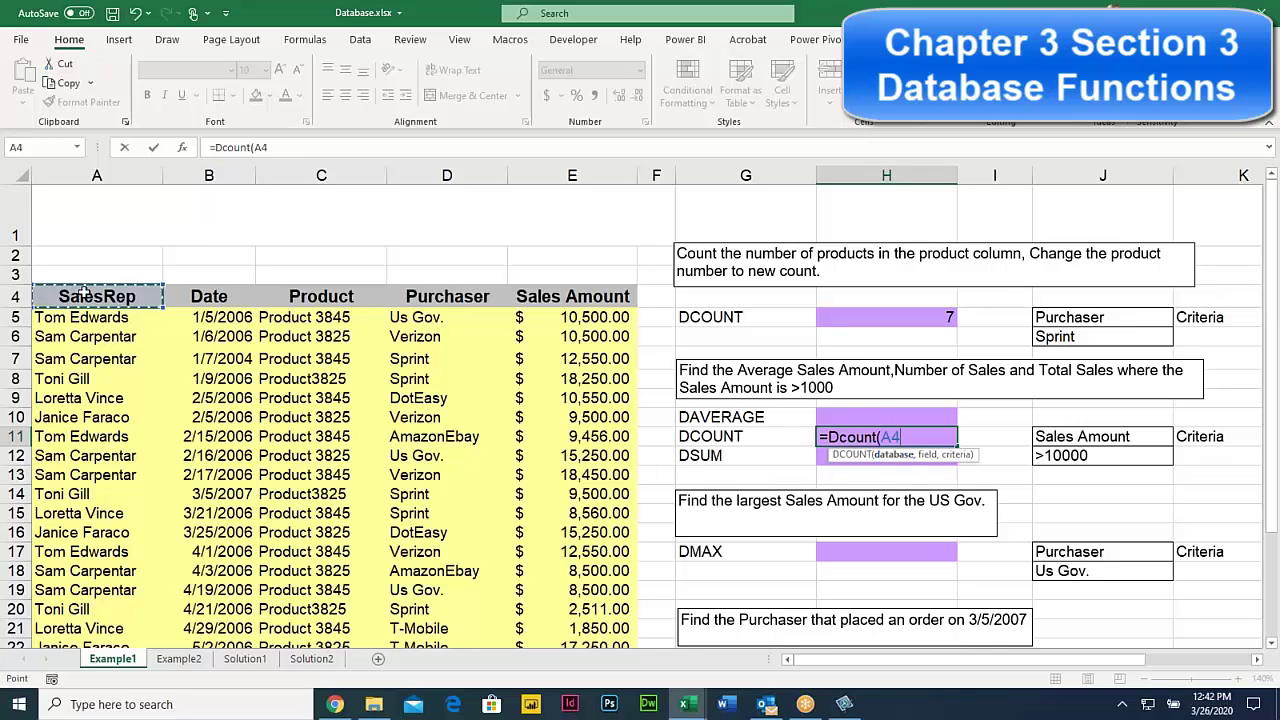
left_click_drag(84, 292, 639, 527)
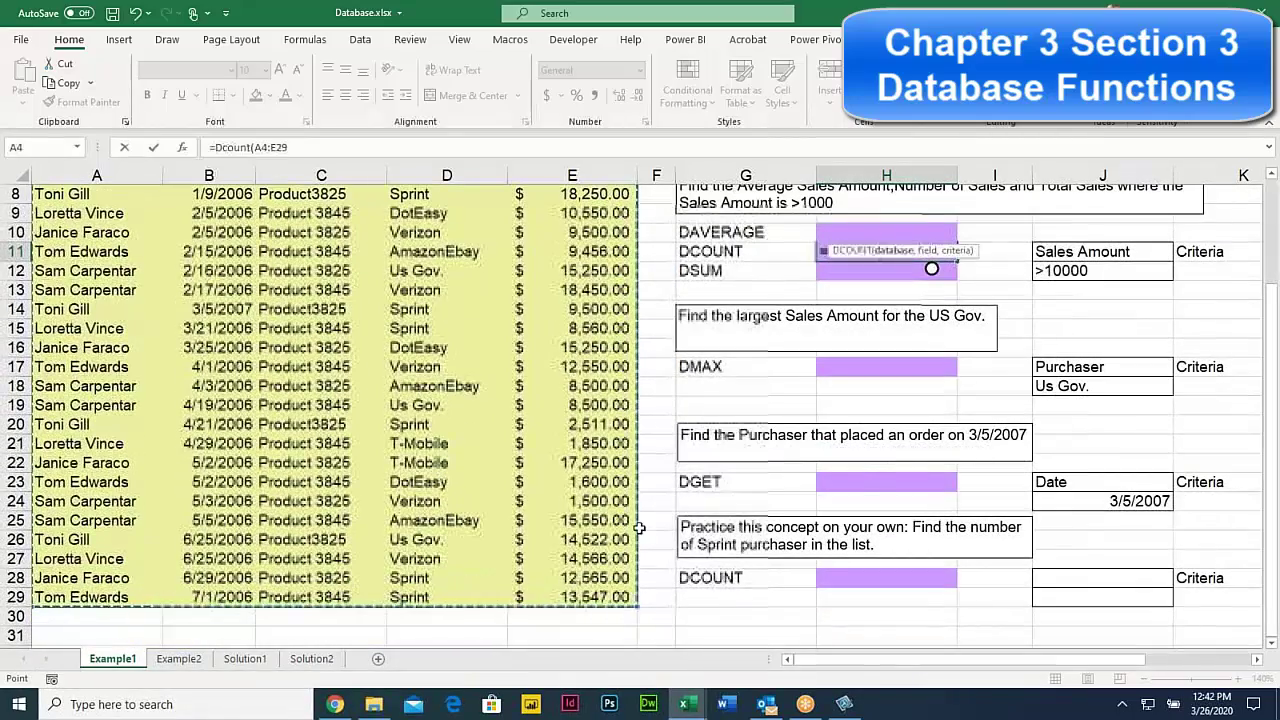
scroll(639, 527, "up", 3)
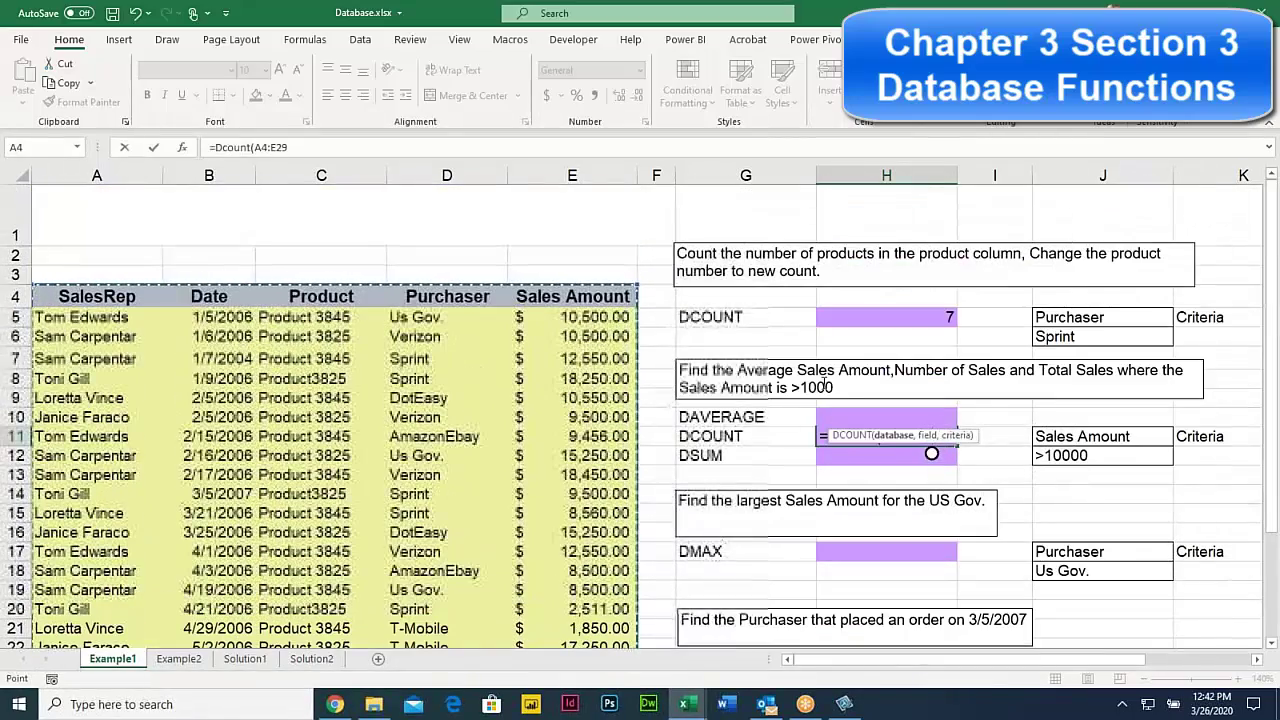
type(",")
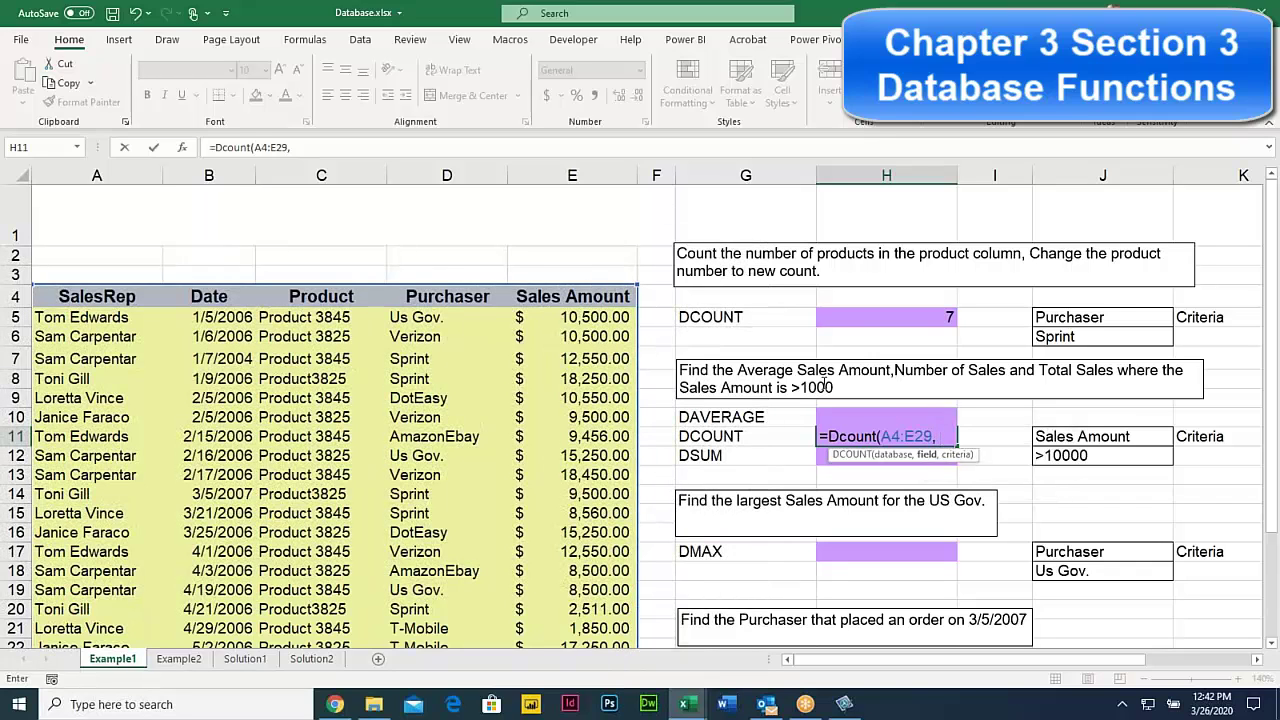
Complete the DCOUNT formula in H11 with field E4 and criteria range J11:J12.
left_click(590, 297)
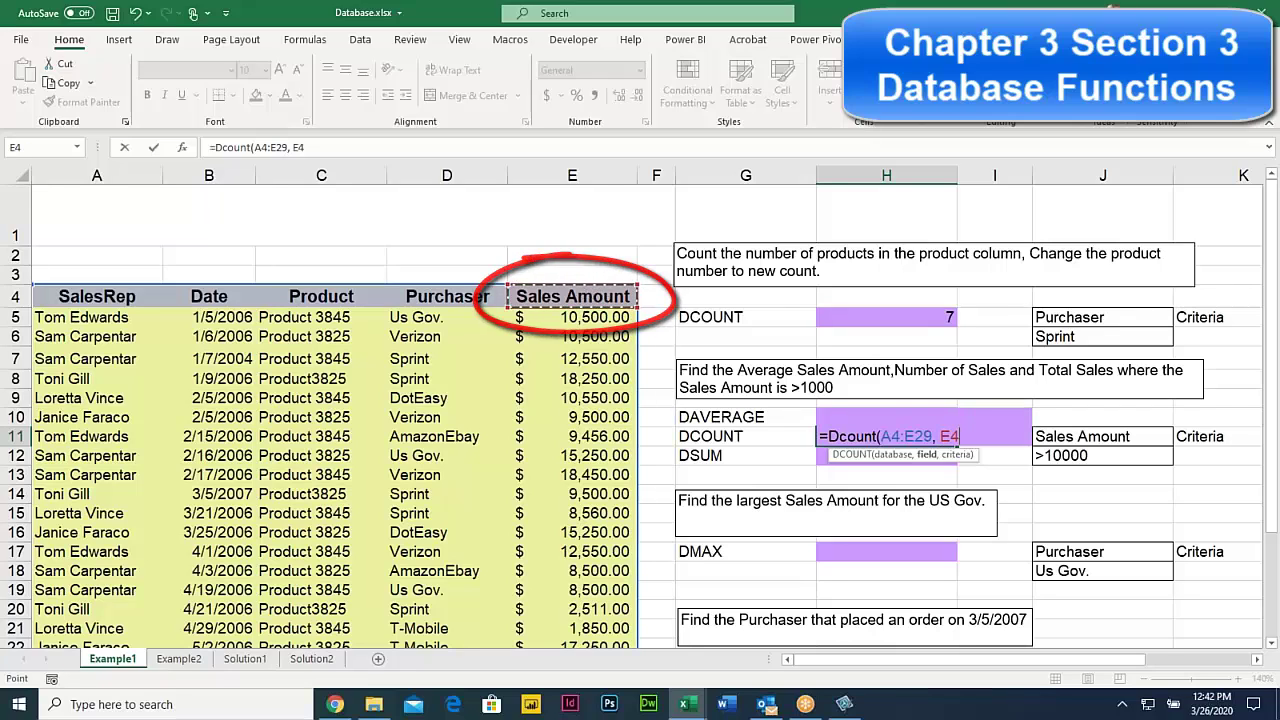
type(",")
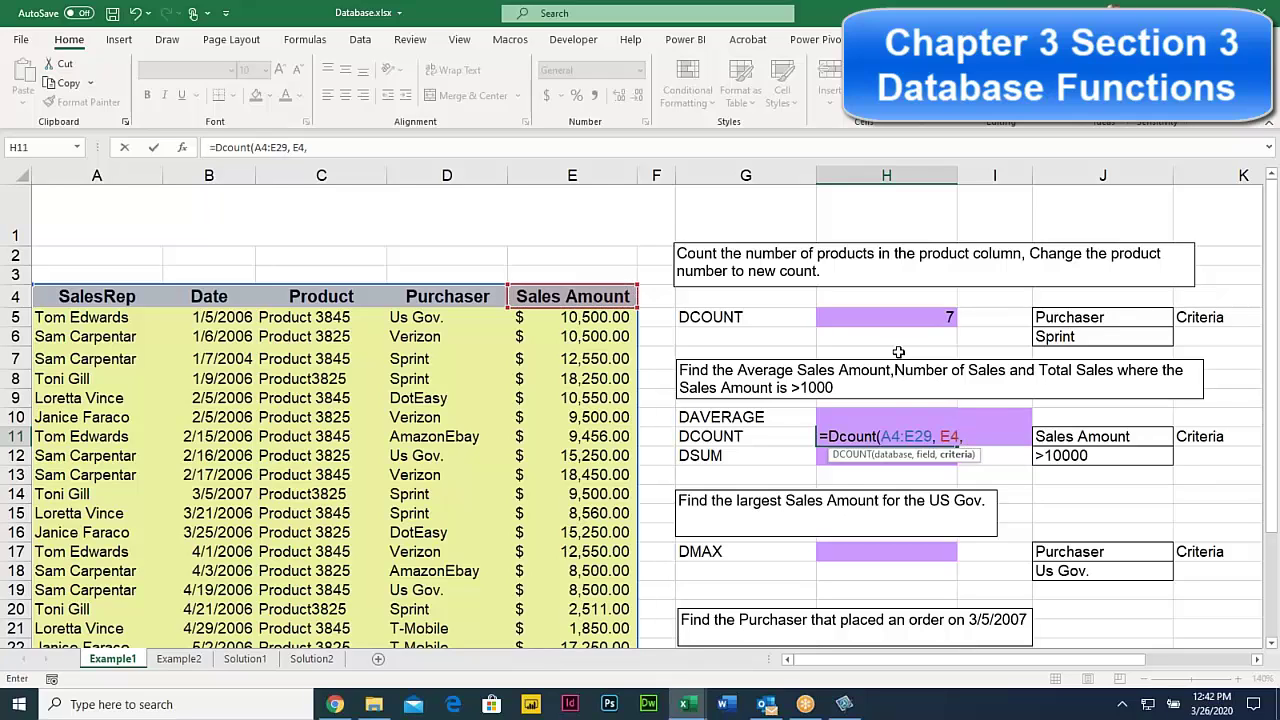
left_click(1072, 437)
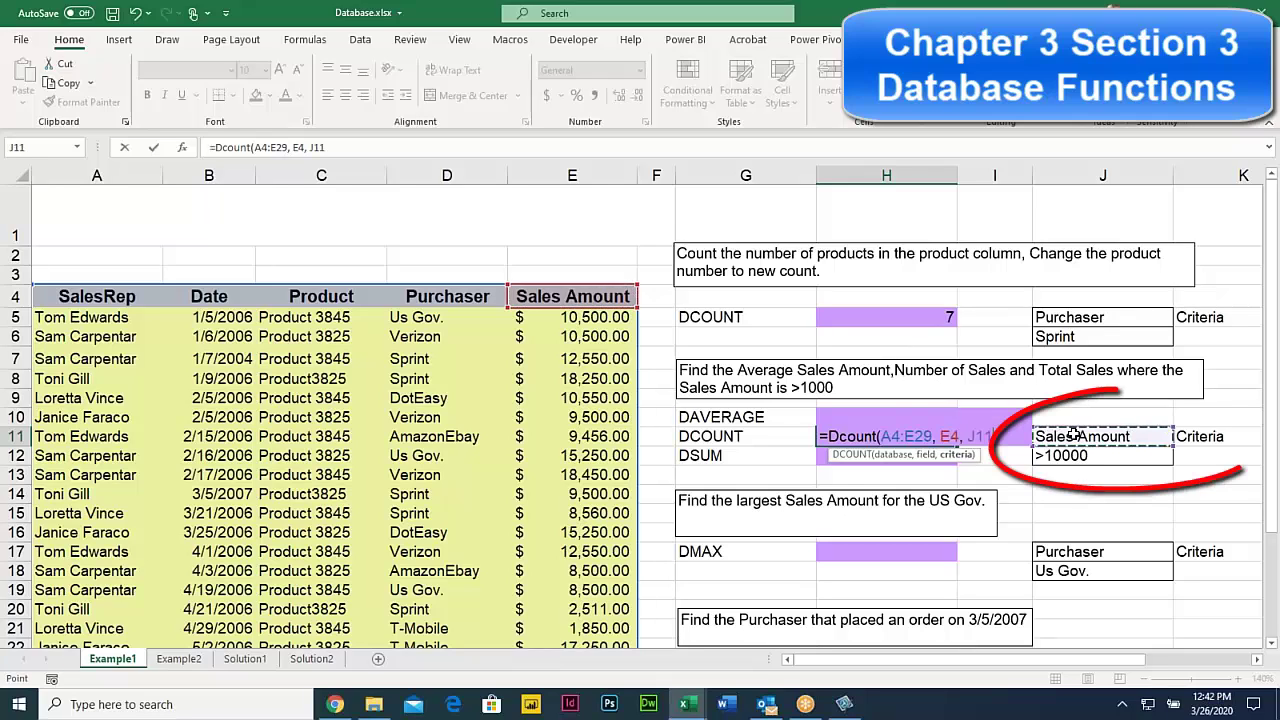
left_click_drag(1072, 437, 1071, 449)
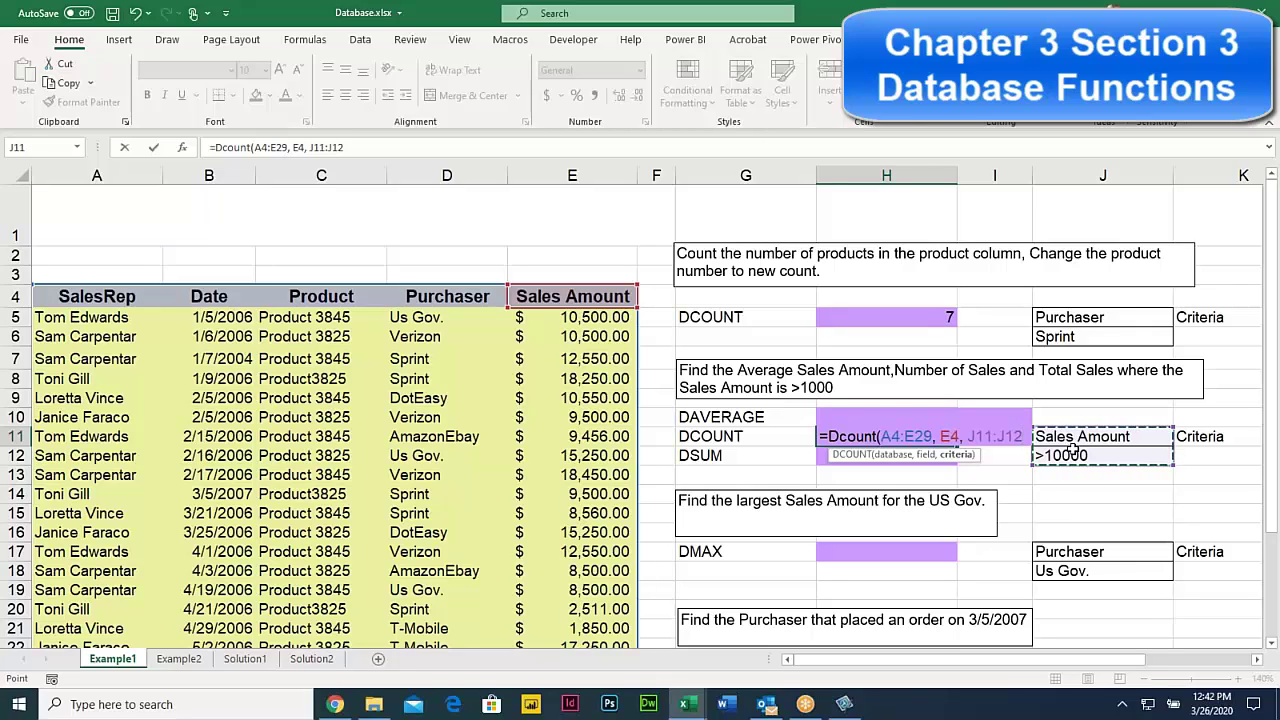
key("Return")
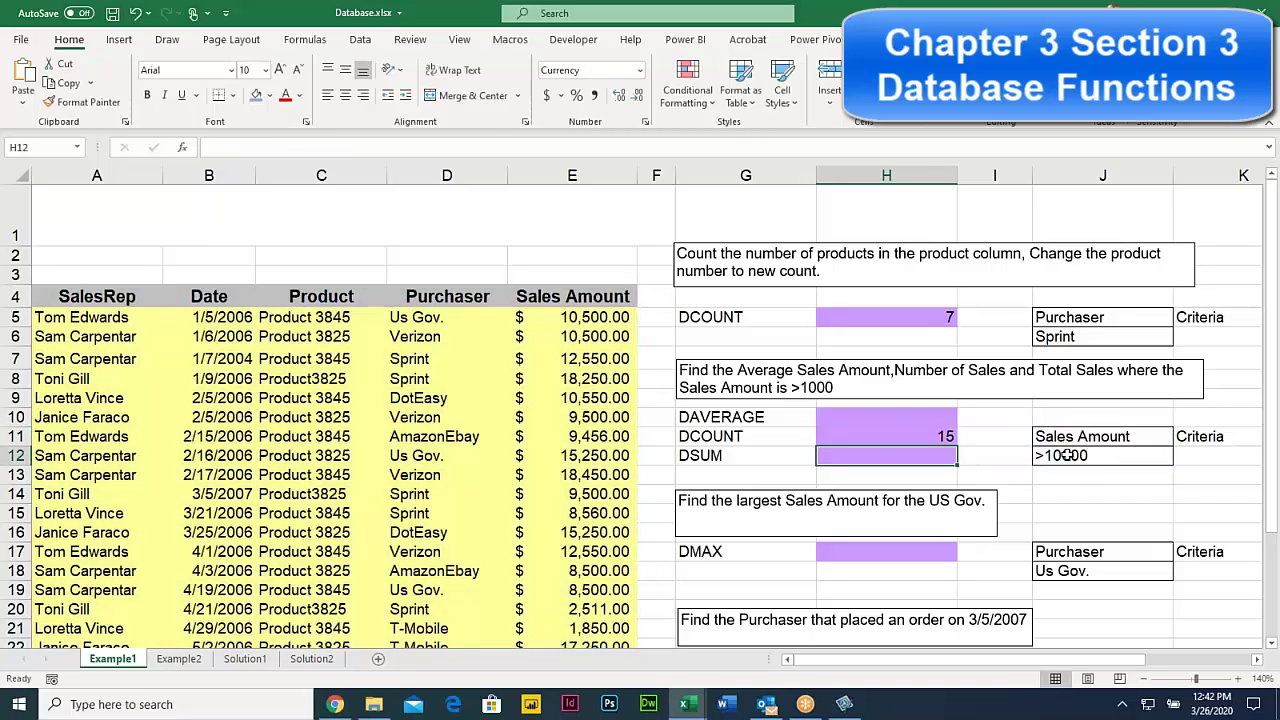
Test the Sales Amount criterion in J12 with >18000 and set it back to >10000.
double_click(1066, 455)
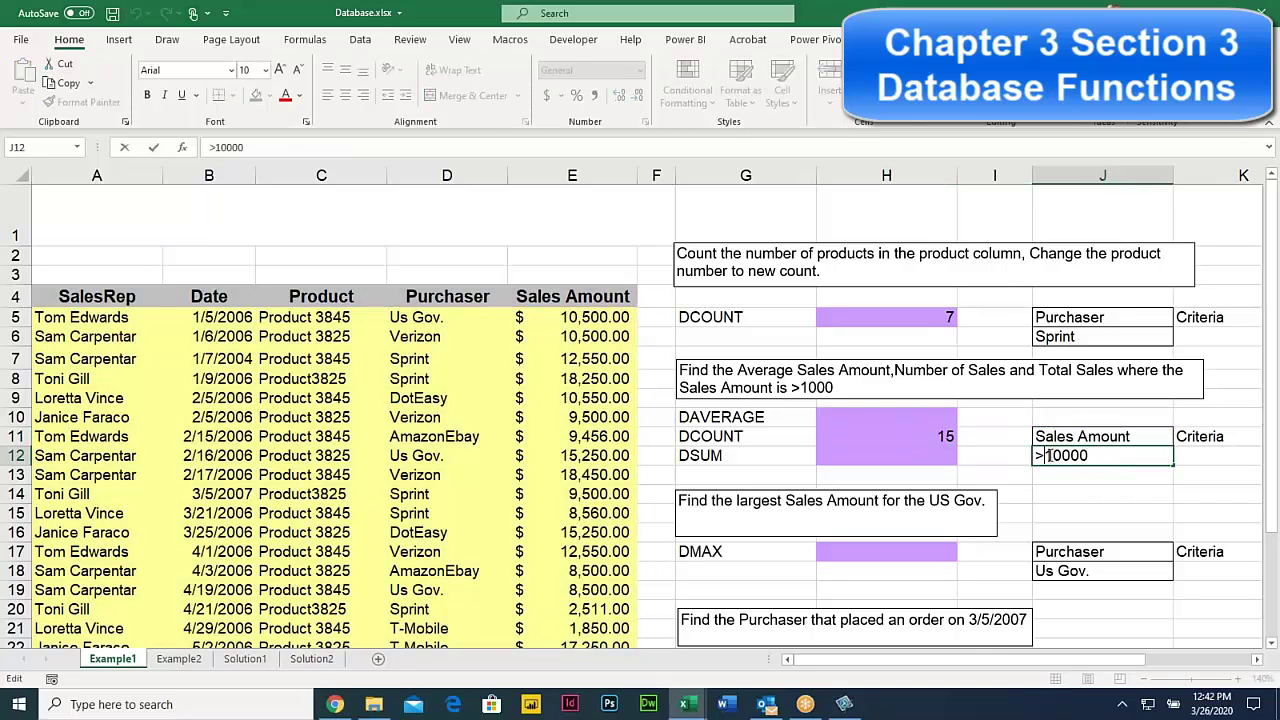
key("Delete")
type("8")
key("Return")
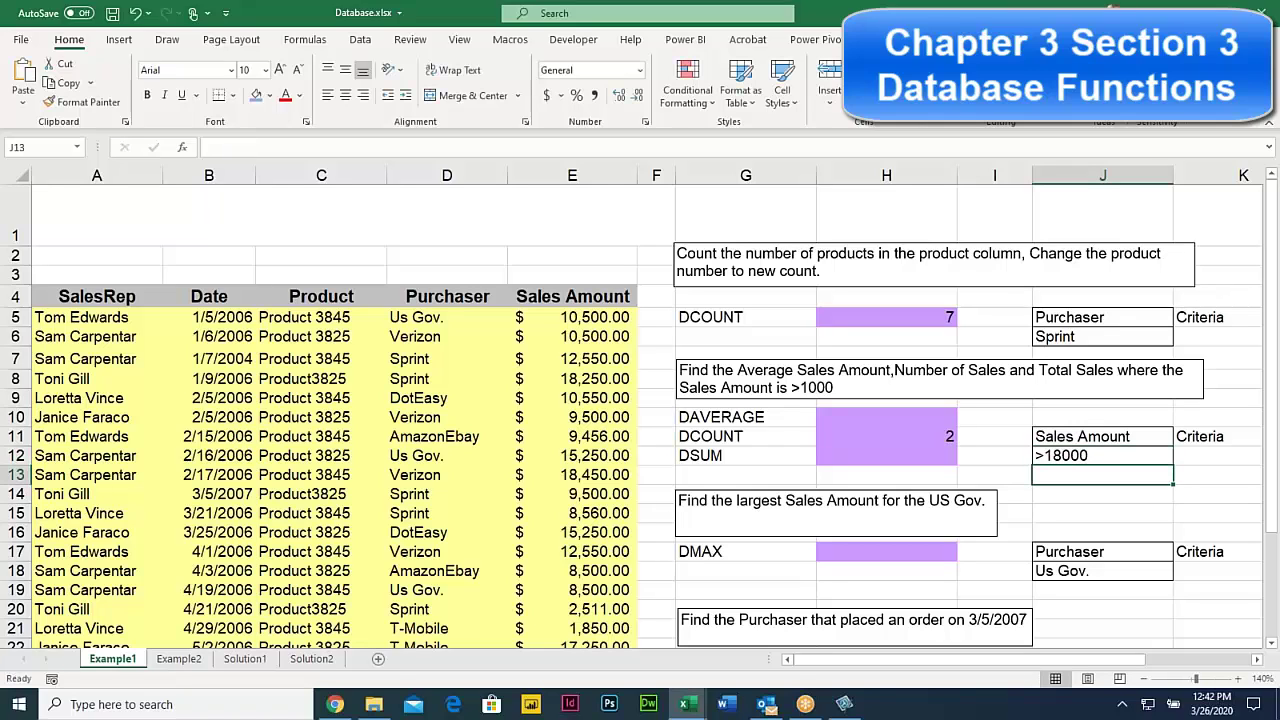
double_click(1061, 455)
key("BackSpace")
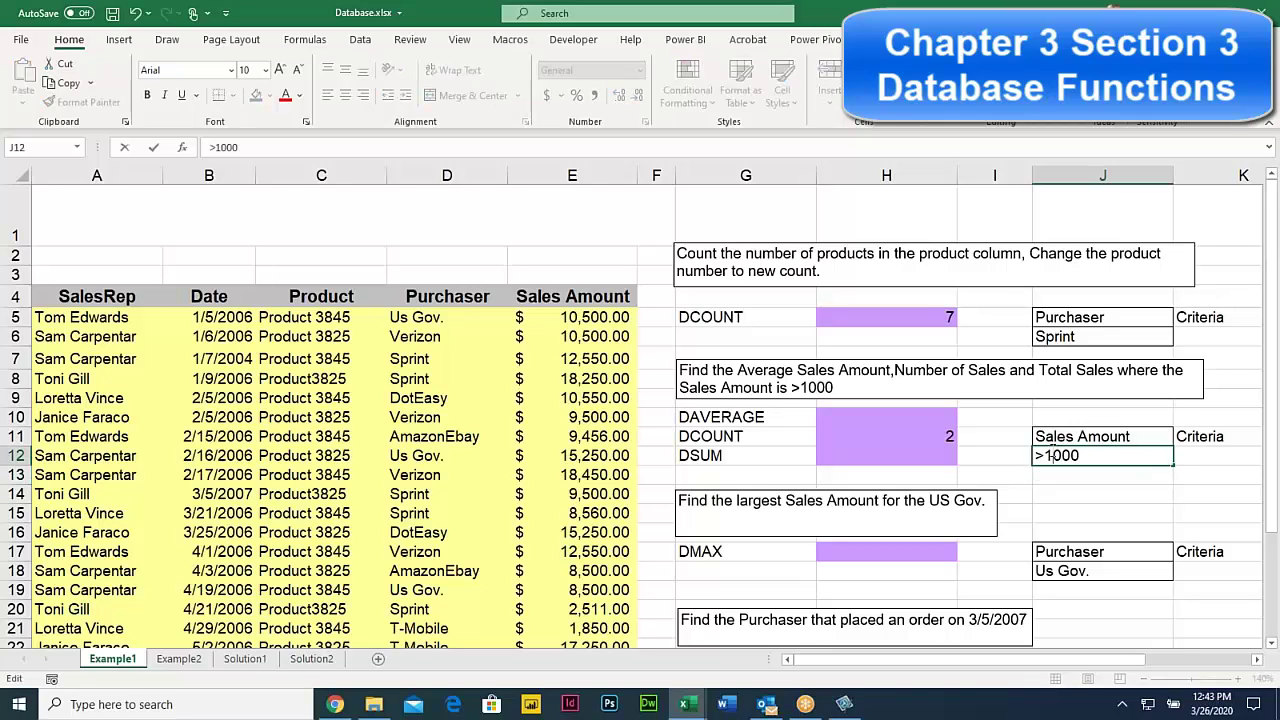
type("0")
key("Return")
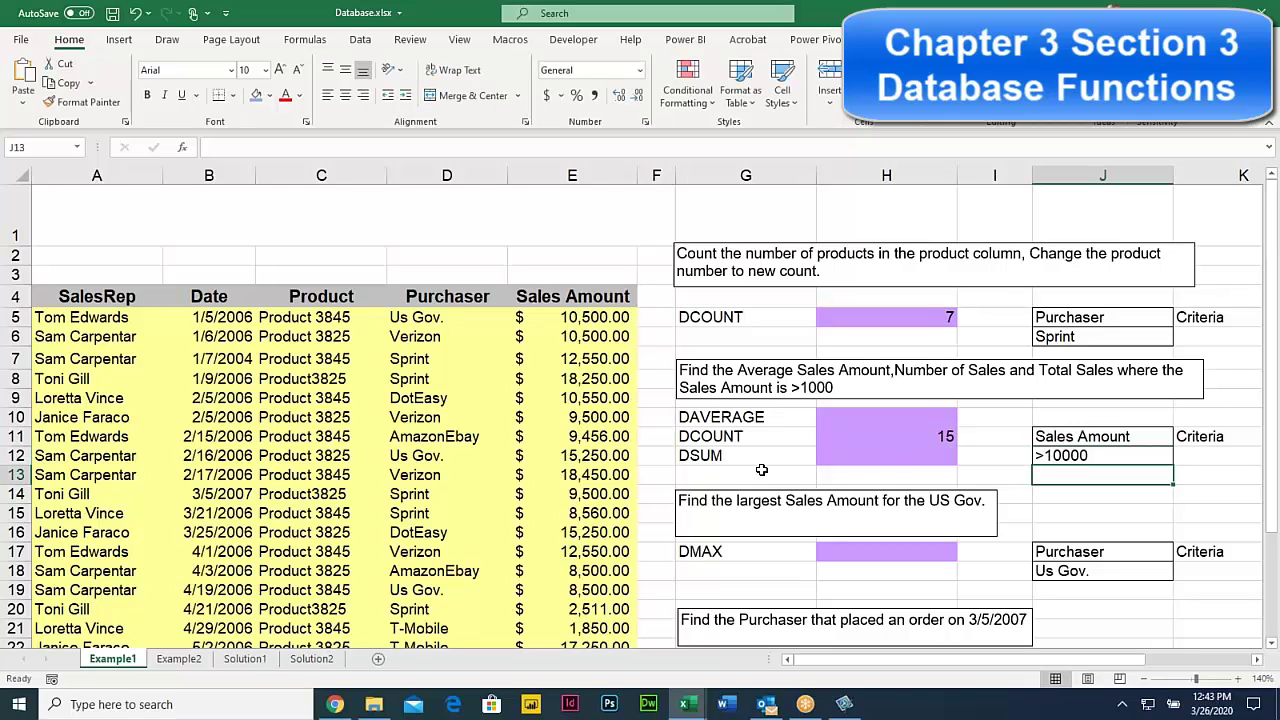
Start a DSUM formula in H12 with the database range A4:E29.
left_click(869, 457)
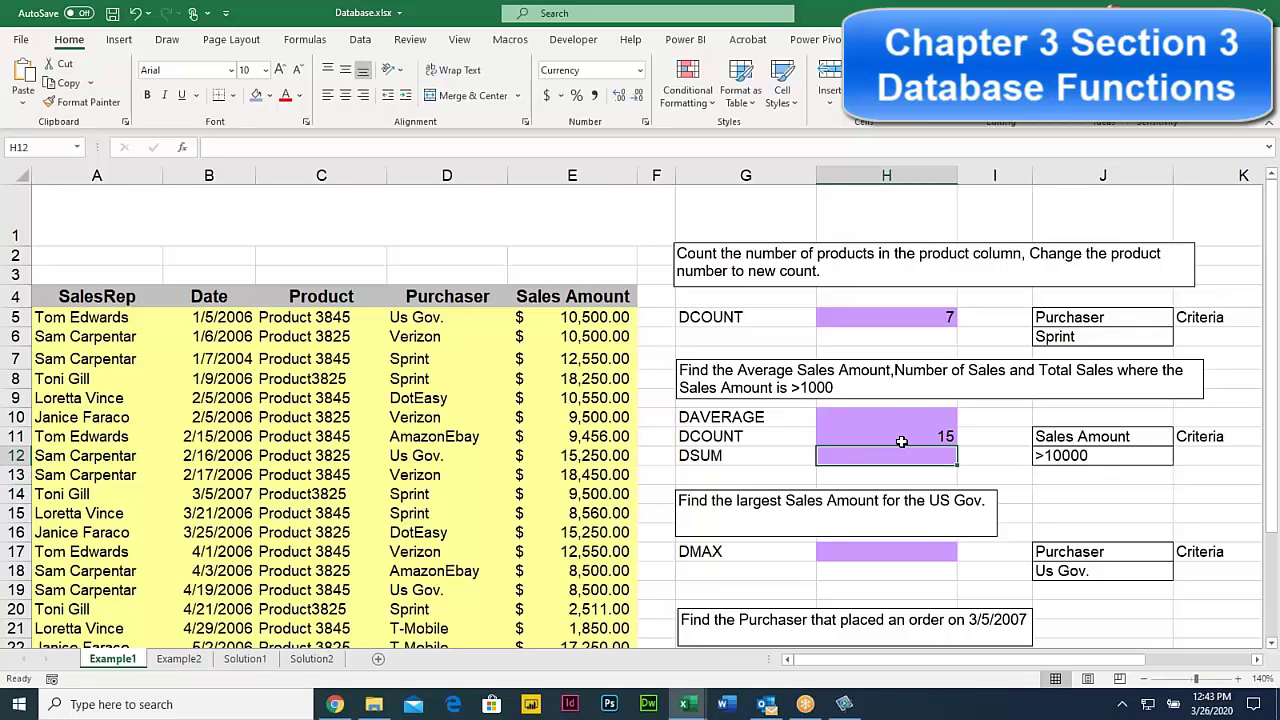
type("=")
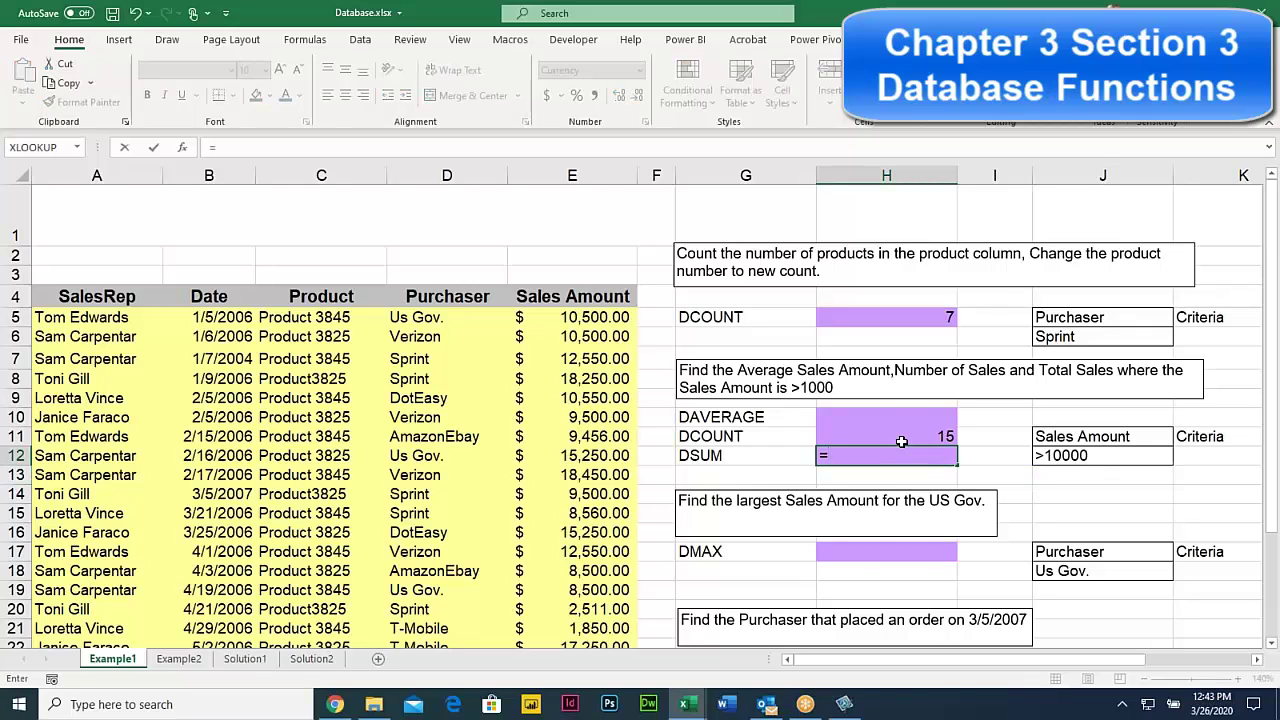
type("S")
key("BackSpace")
type("DS")
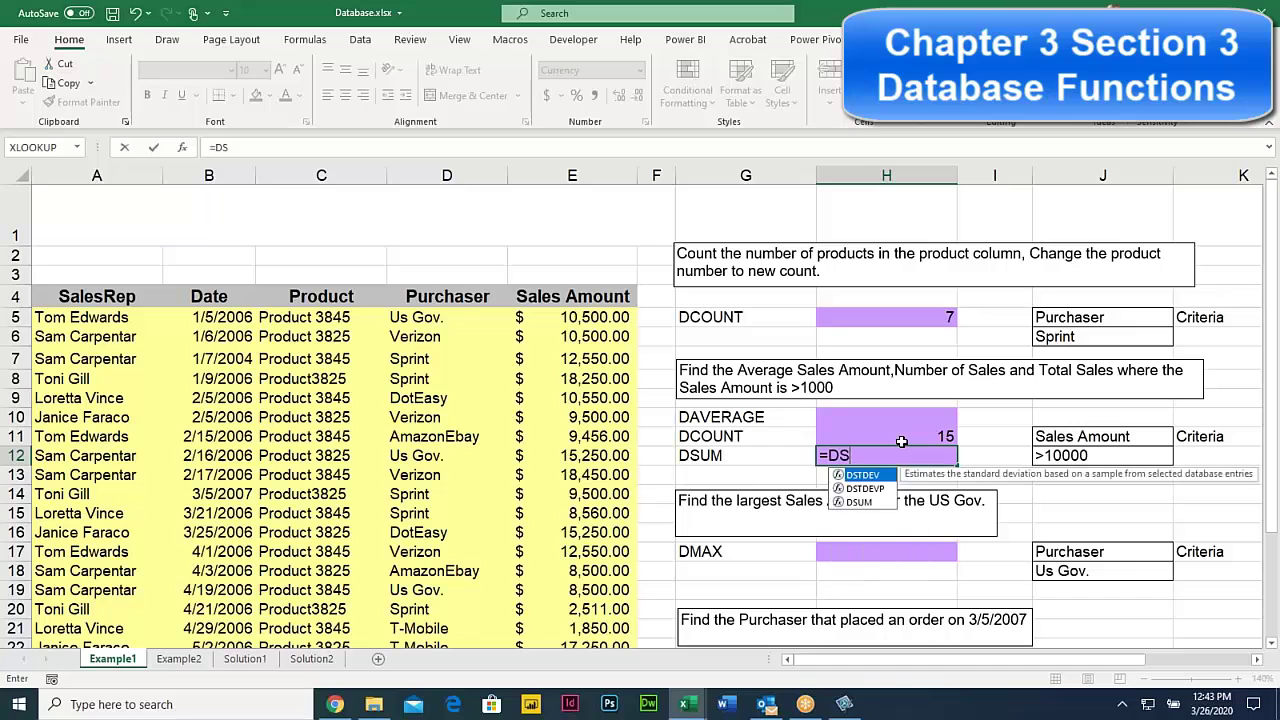
type("UM(")
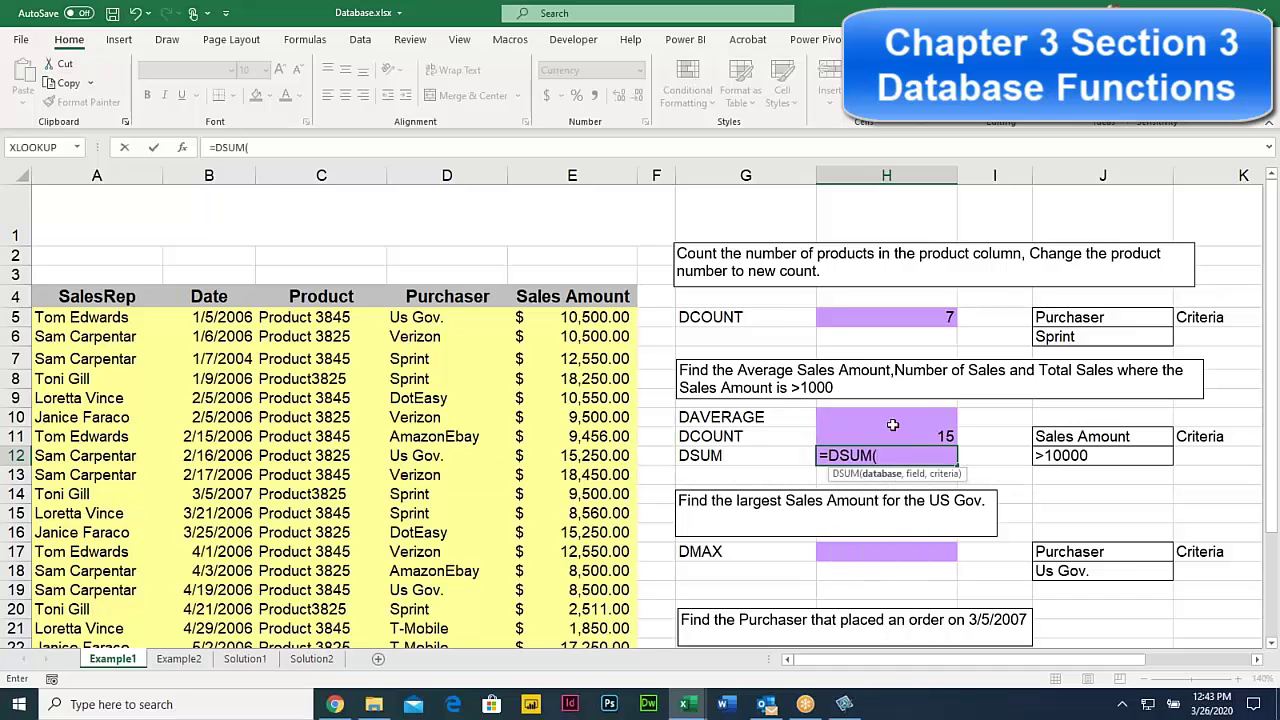
left_click(70, 291)
left_click_drag(70, 291, 560, 597)
type(",")
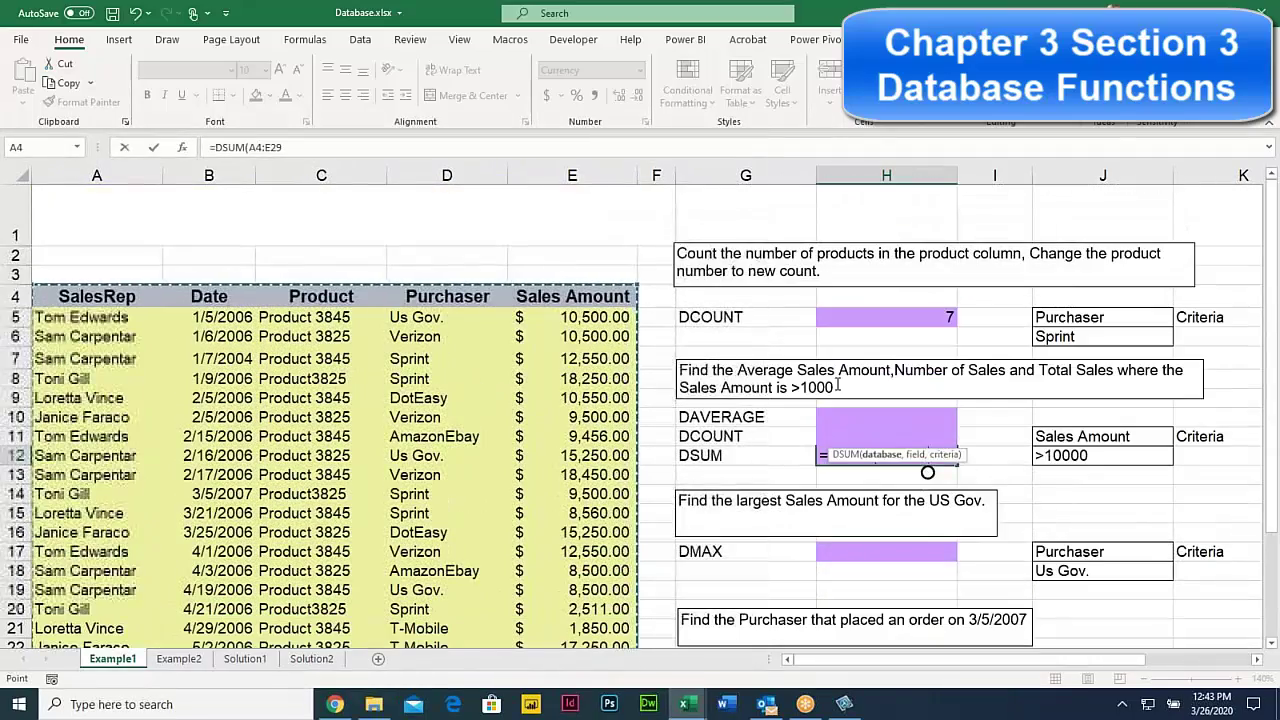
Complete the DSUM formula in H12 with field E4 and criteria range J11:J12.
left_click(587, 296)
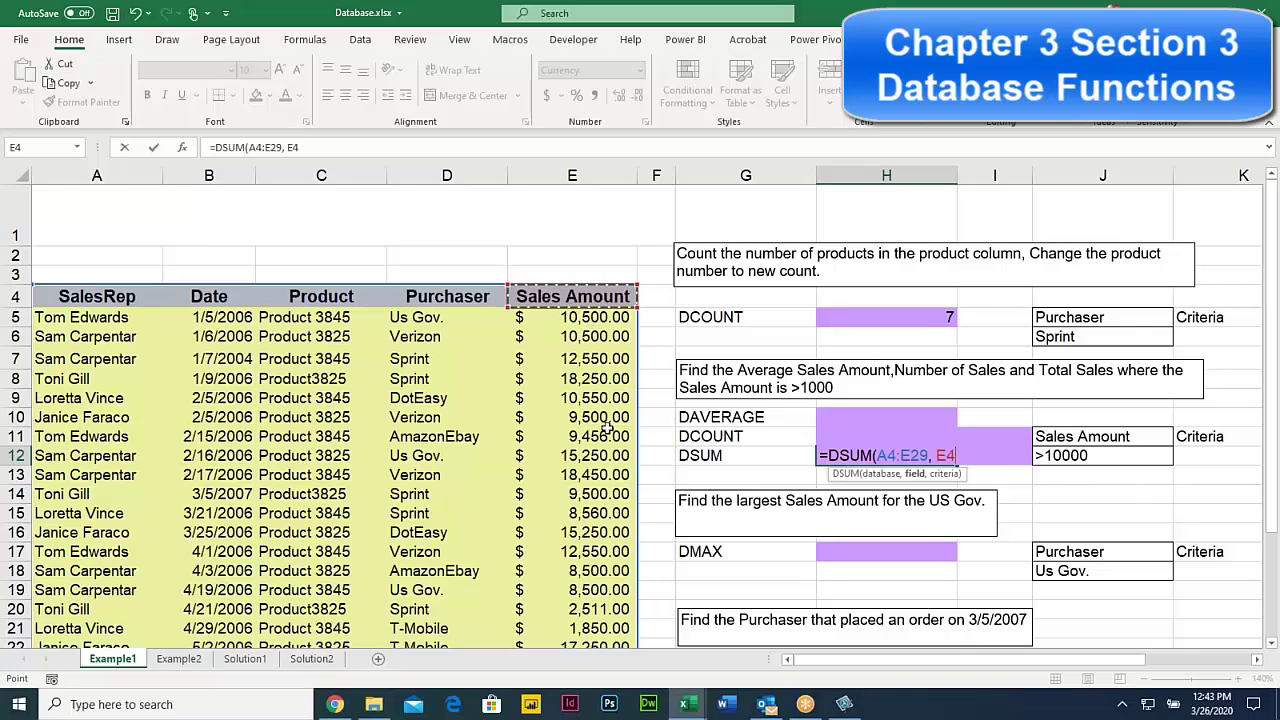
type(",")
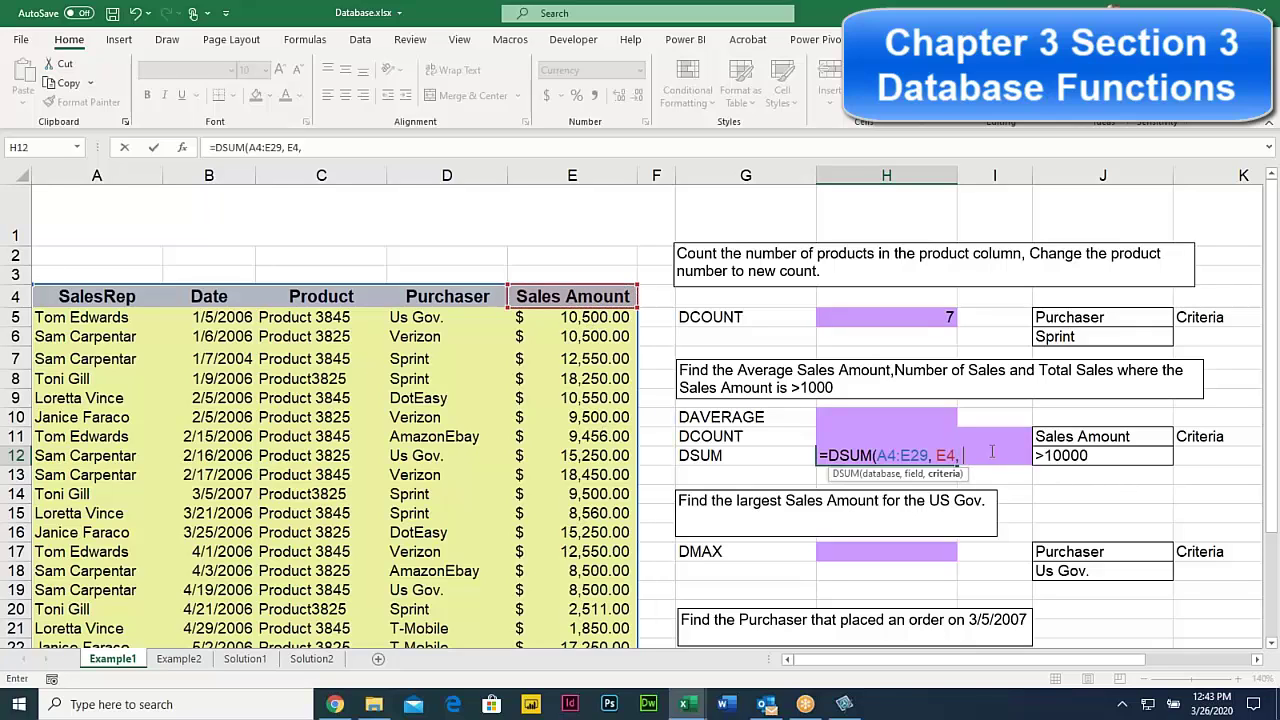
left_click_drag(1070, 439, 1070, 457)
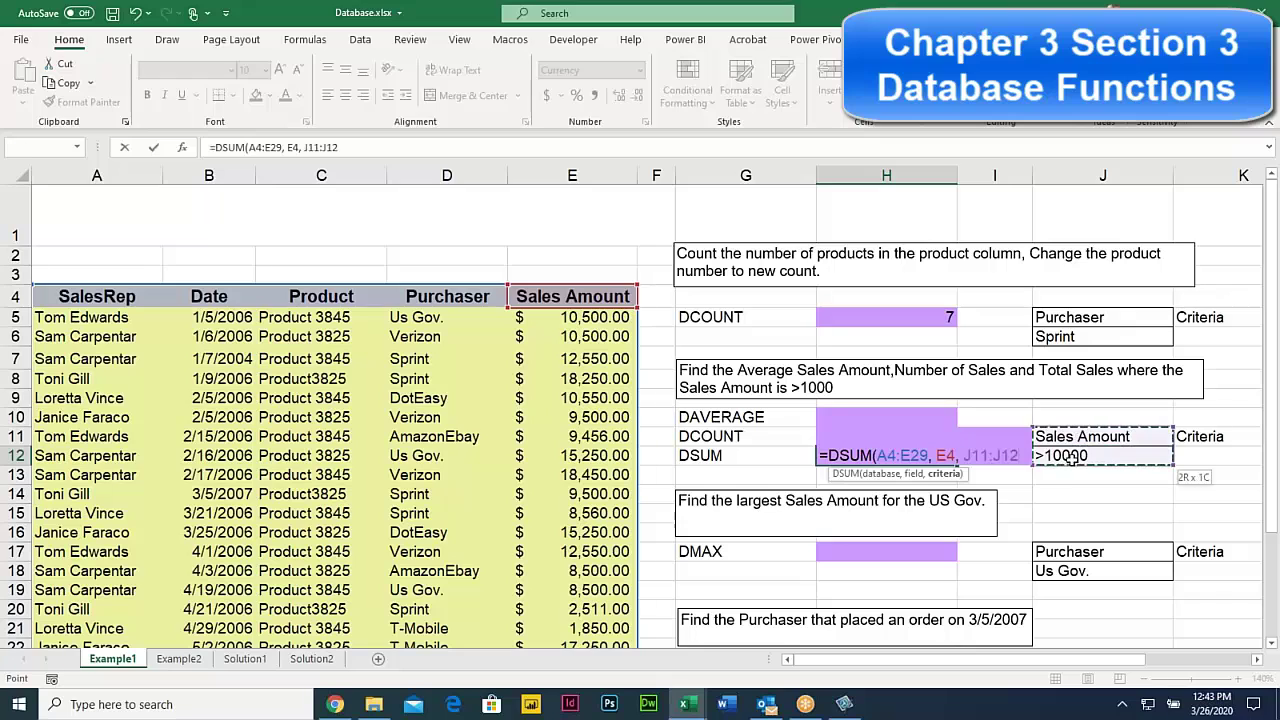
type(")")
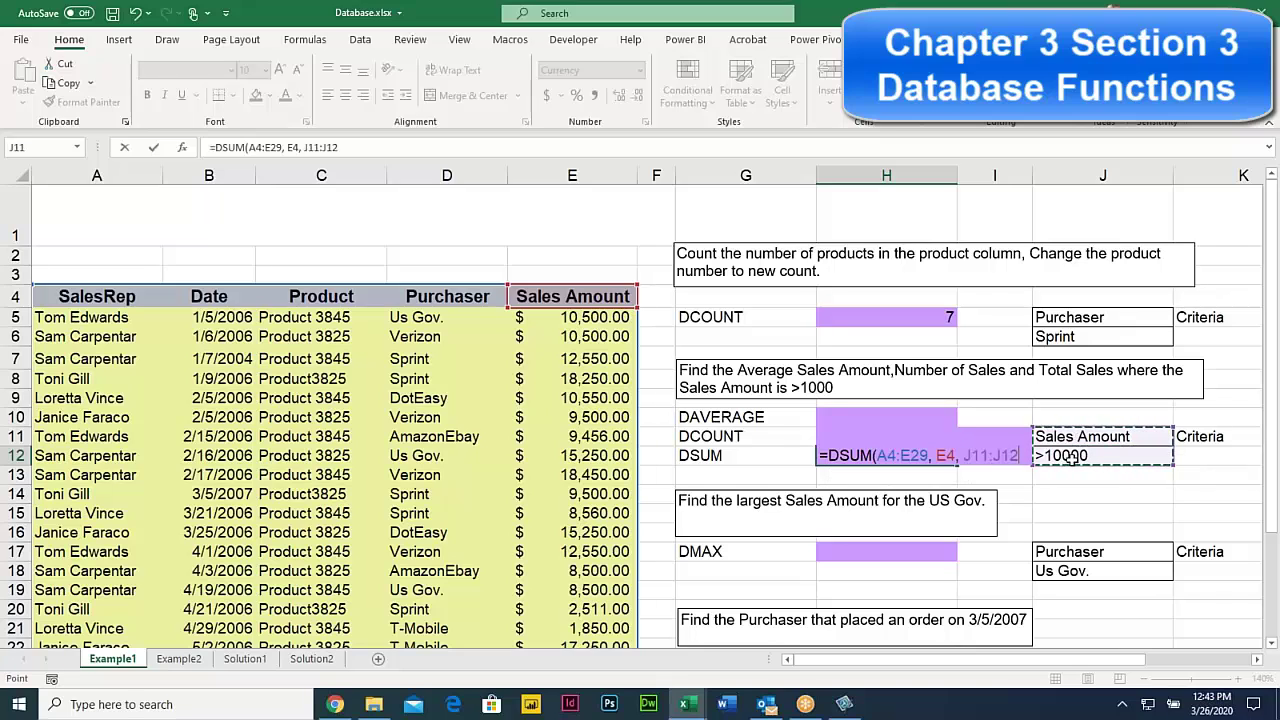
key("Return")
Open the DSUM formula in H12 to review its database, field and criteria arguments, and return to the Date header in B4.
double_click(915, 456)
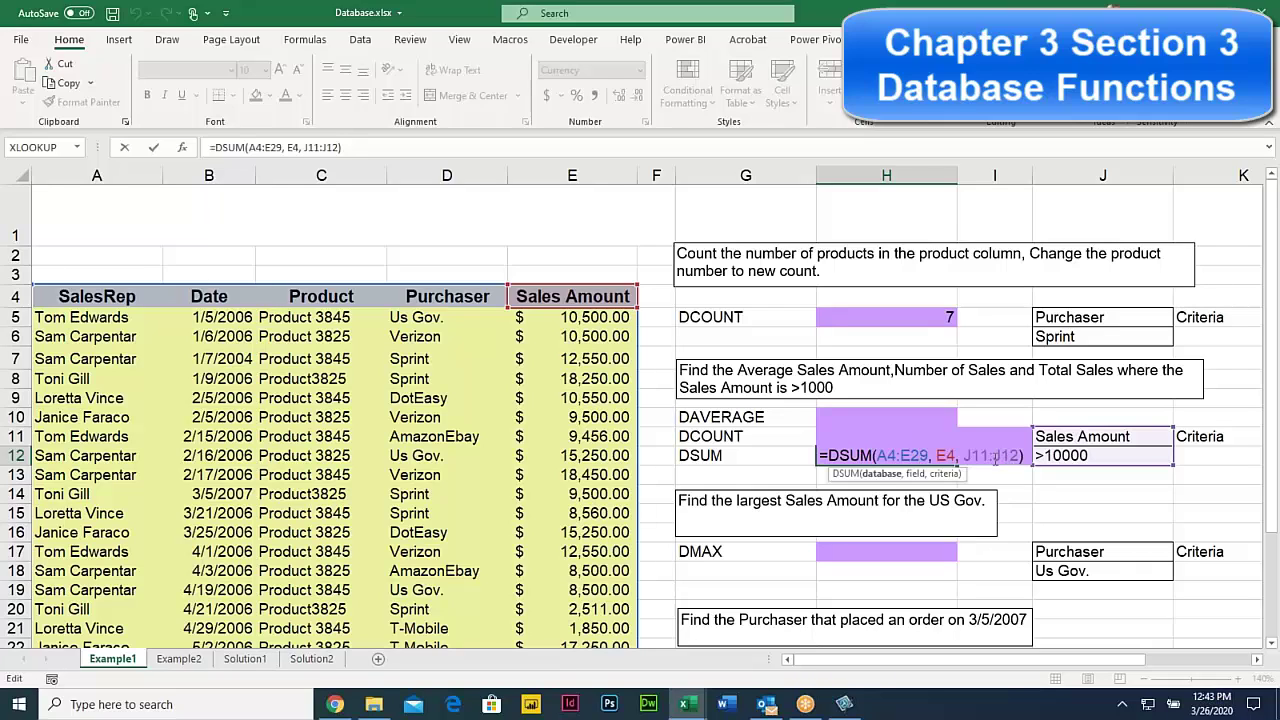
left_click(706, 18)
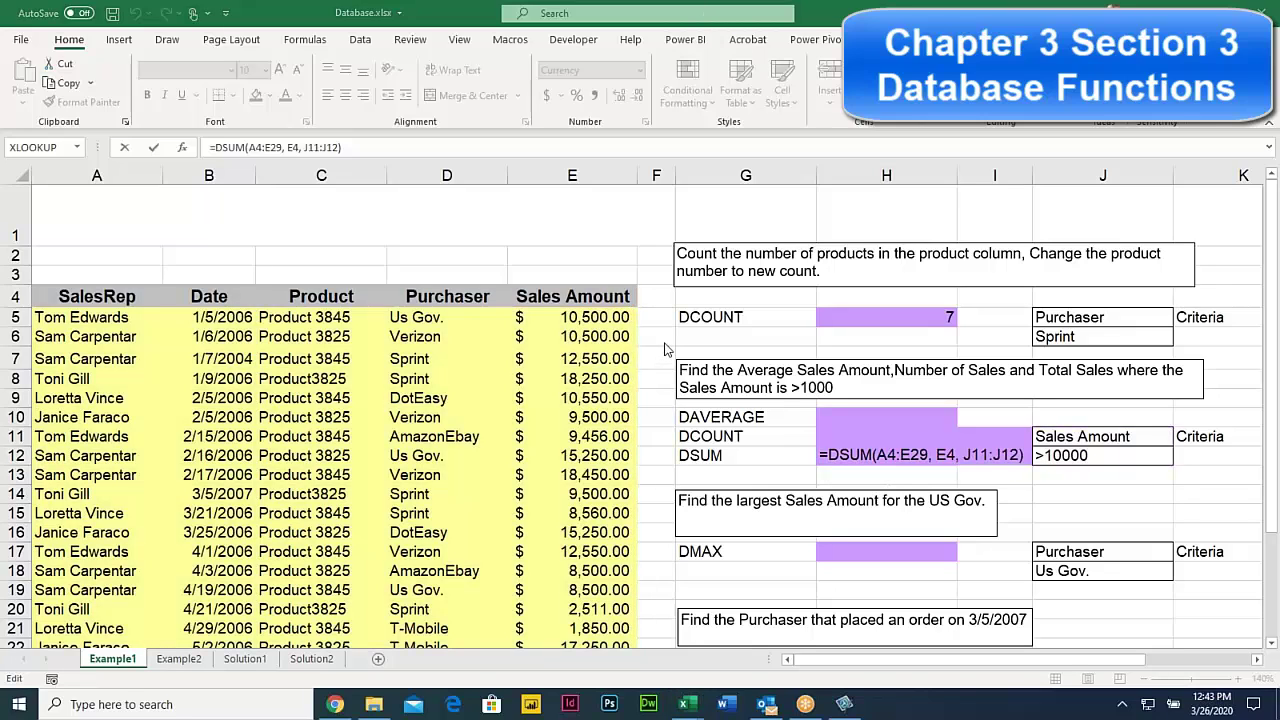
left_click(205, 294)
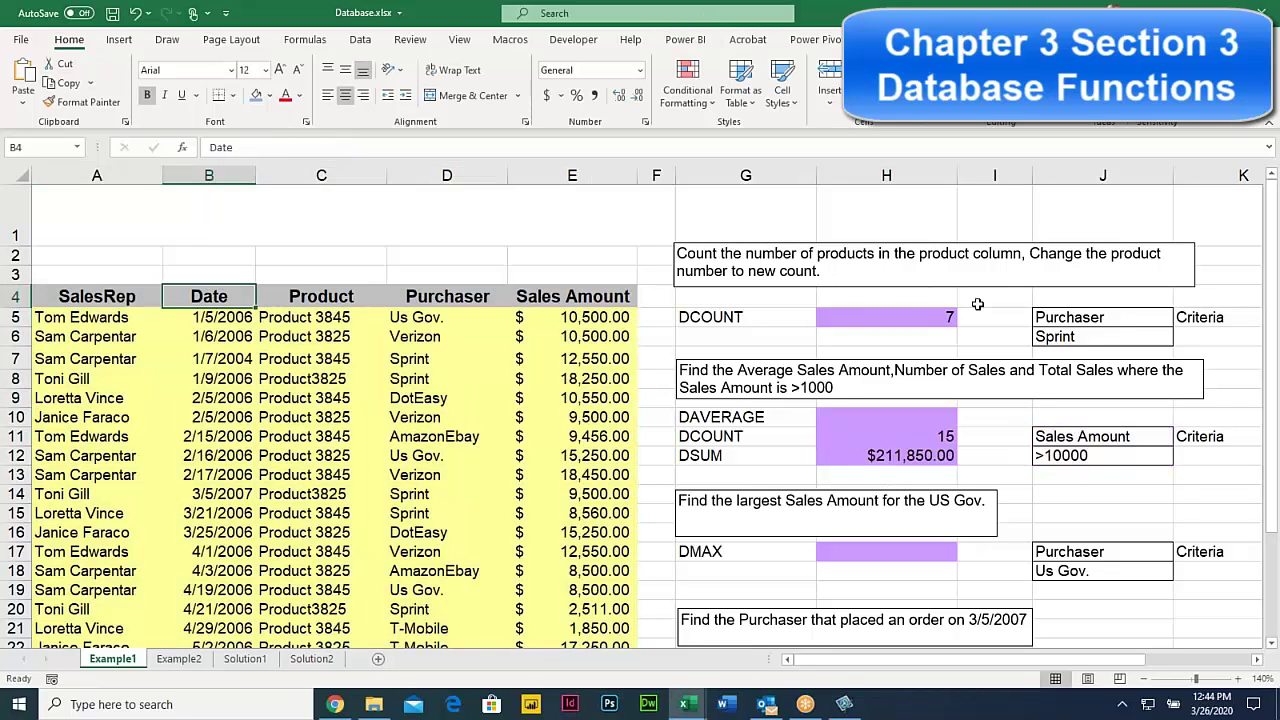
Compare the DCOUNT criteria in J5:J6 with the Product and Purchaser columns of the sales list.
left_click_drag(1040, 317, 1040, 337)
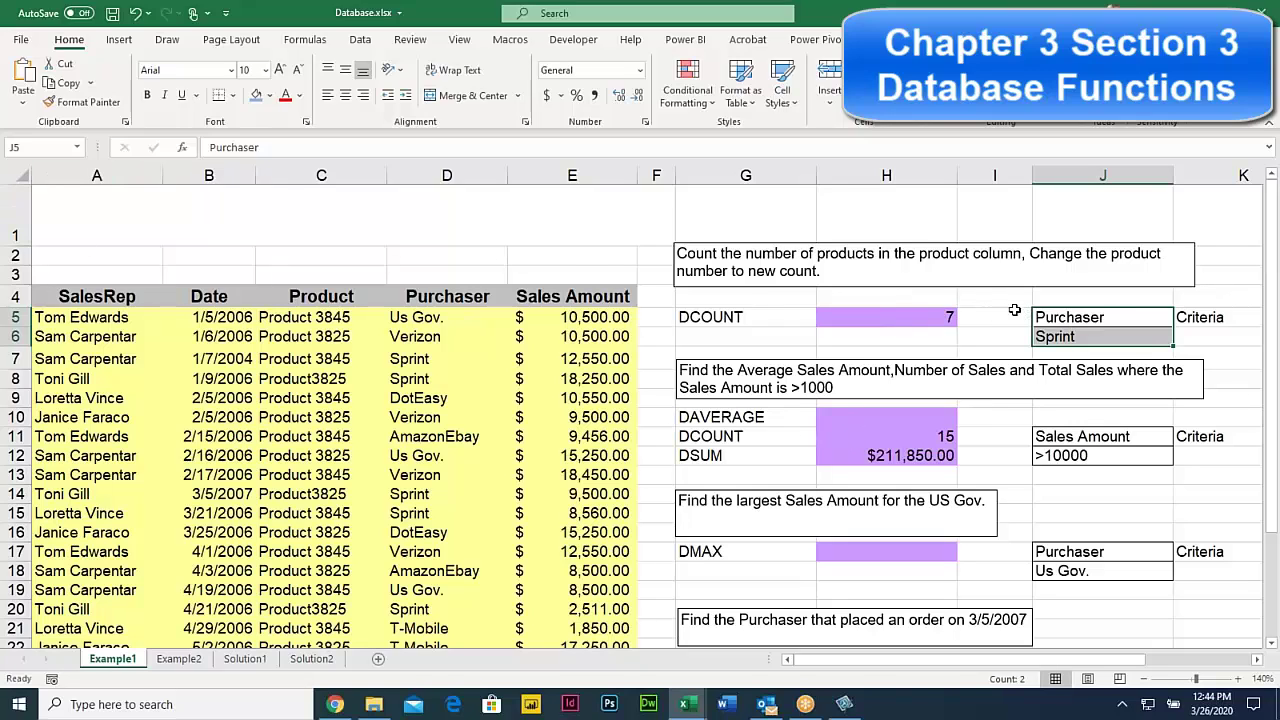
left_click_drag(1041, 315, 1041, 336)
left_click(324, 293)
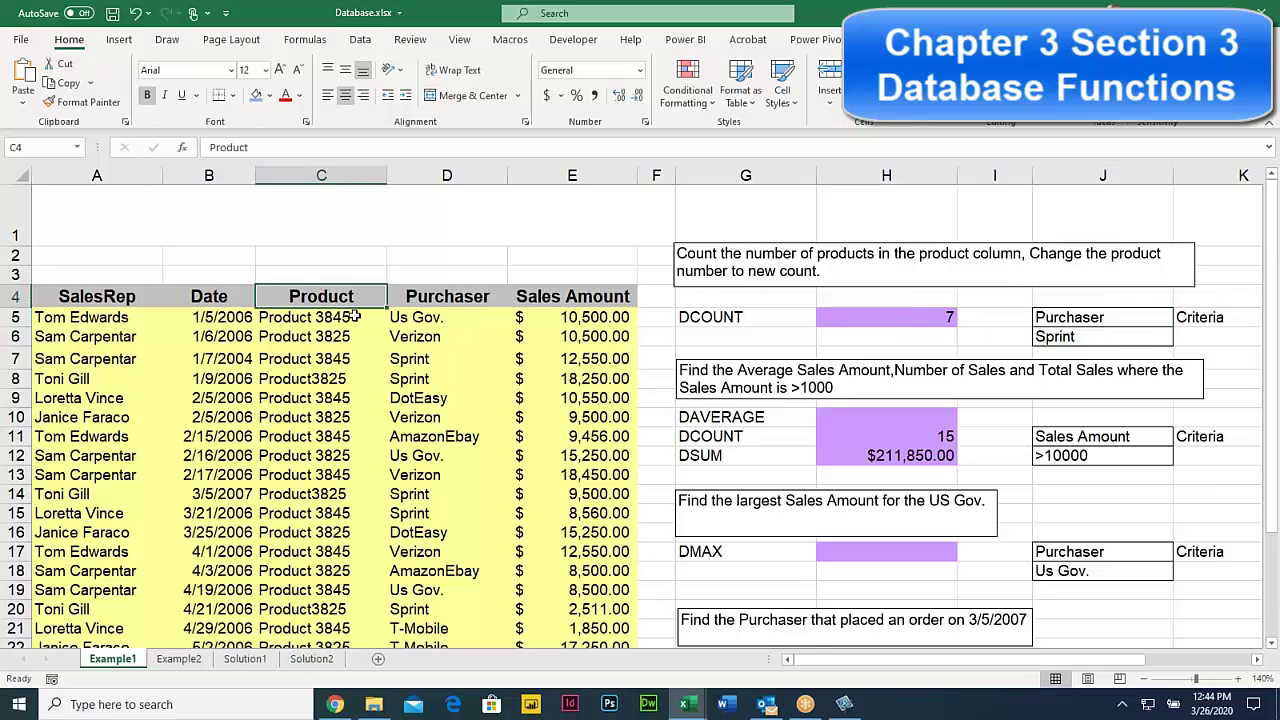
scroll(355, 314, "down", 2)
scroll(355, 314, "down", 2)
scroll(355, 314, "up", 3)
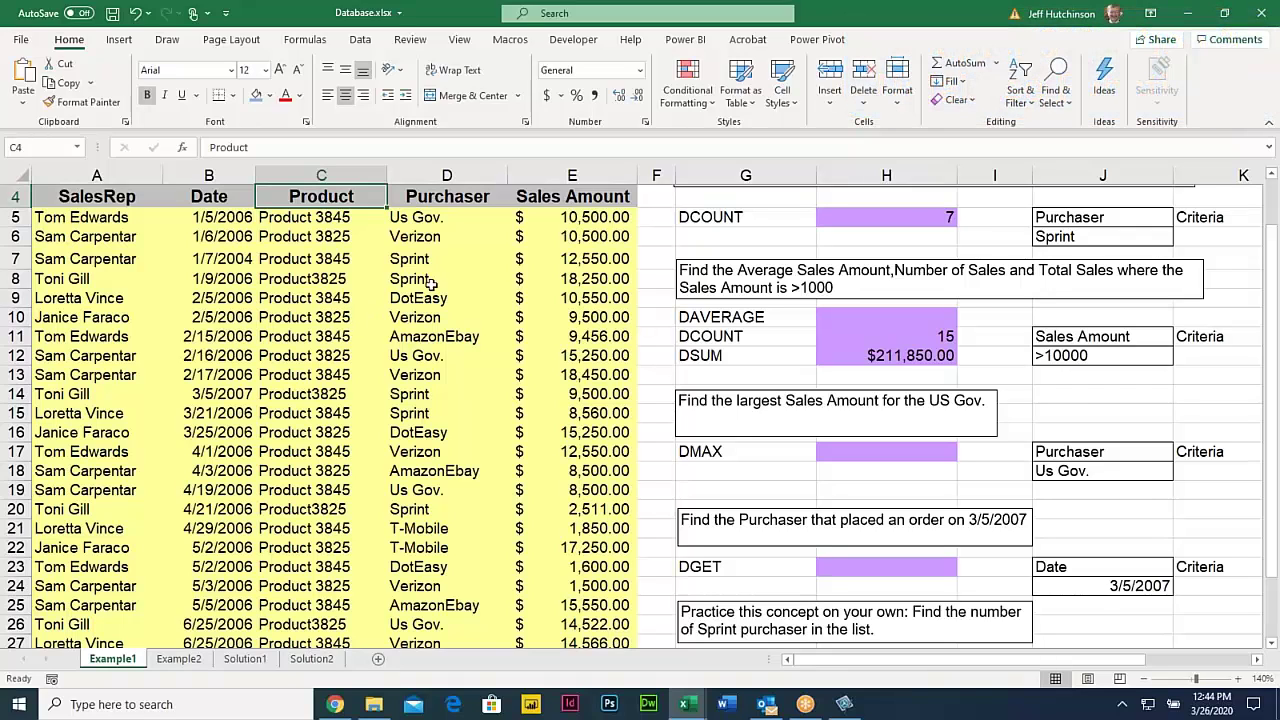
left_click(443, 318)
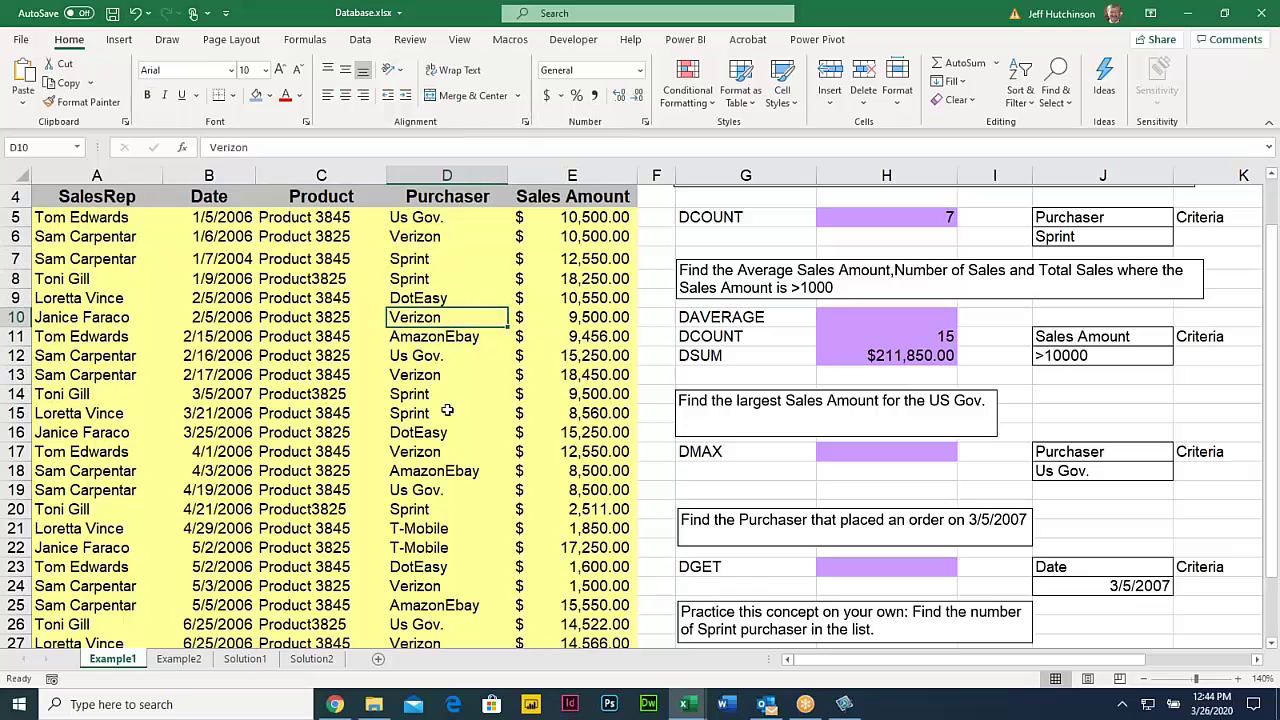